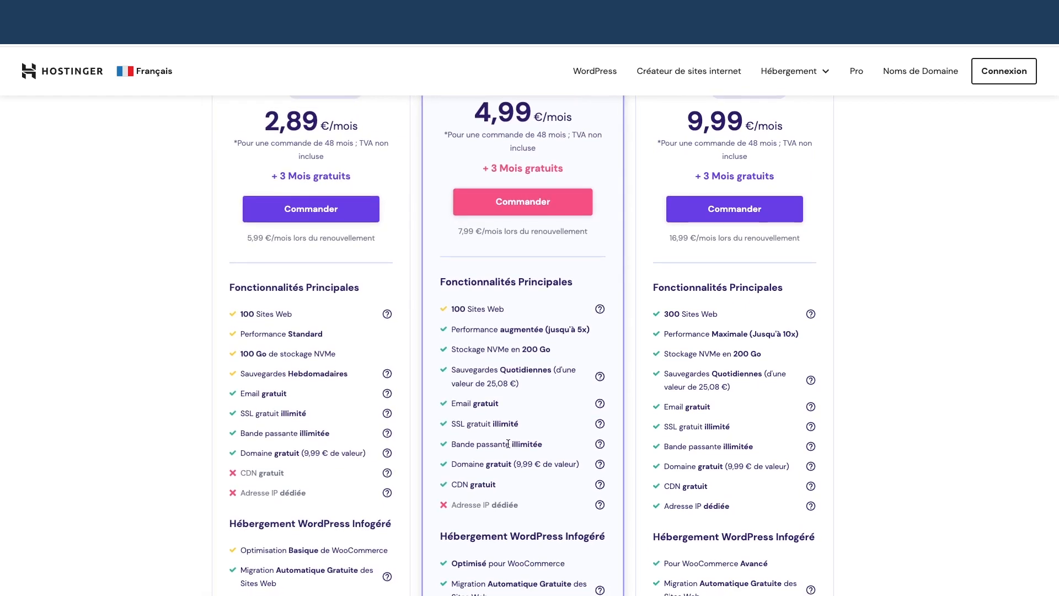
Start ordering the Business hosting plan for 48 months
{"action": "scroll", "coordinate": [508, 443], "scroll_direction": "up", "scroll_amount": 3}
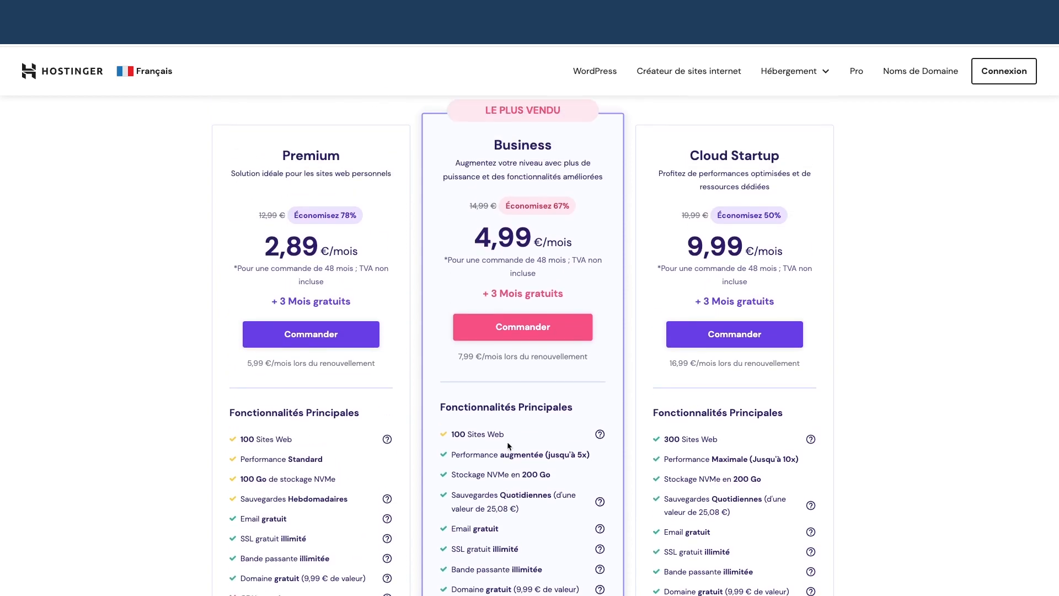
{"action": "scroll", "coordinate": [508, 445], "scroll_direction": "down", "scroll_amount": 2}
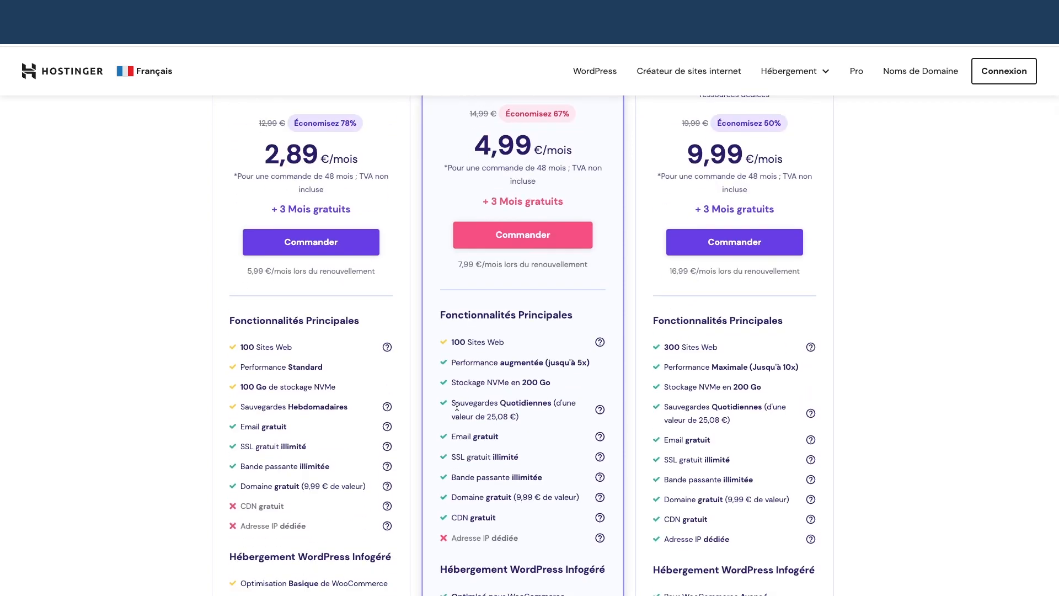
{"action": "scroll", "coordinate": [537, 407], "scroll_direction": "down", "scroll_amount": 5}
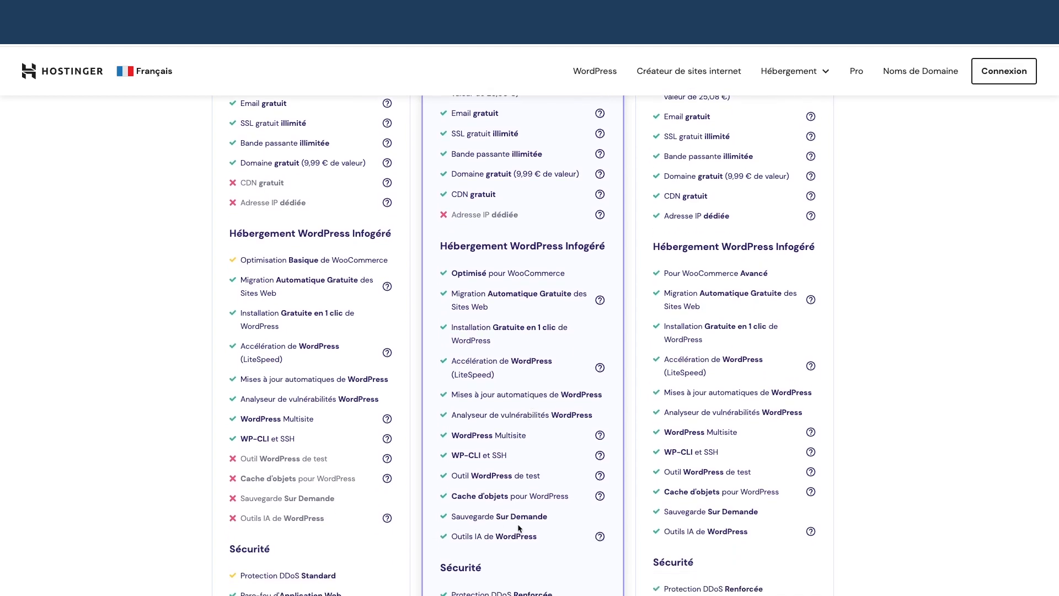
{"action": "scroll", "coordinate": [517, 491], "scroll_direction": "up", "scroll_amount": 7}
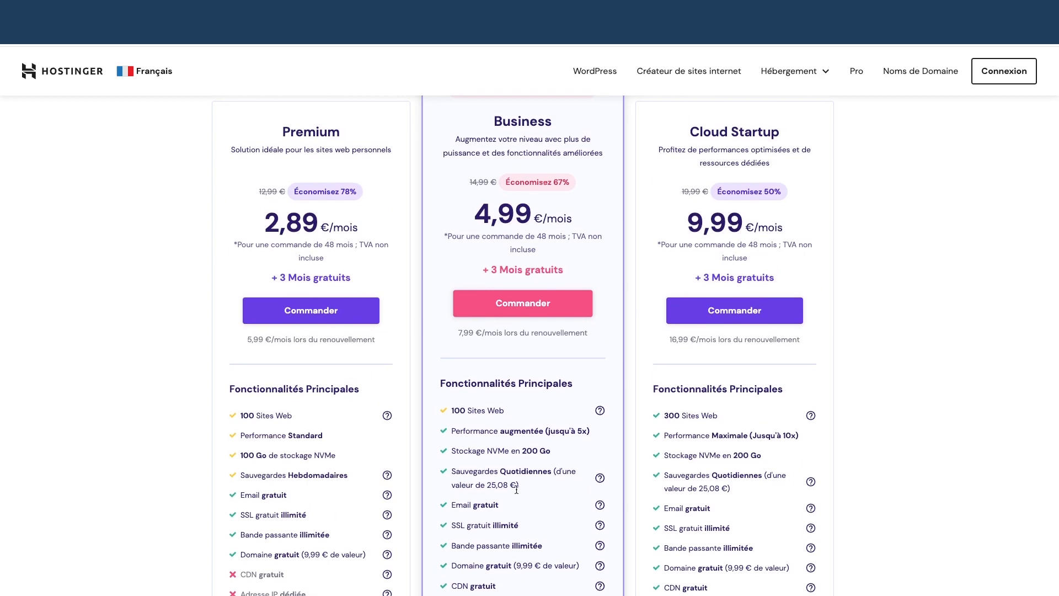
{"action": "scroll", "coordinate": [515, 491], "scroll_direction": "up", "scroll_amount": 1}
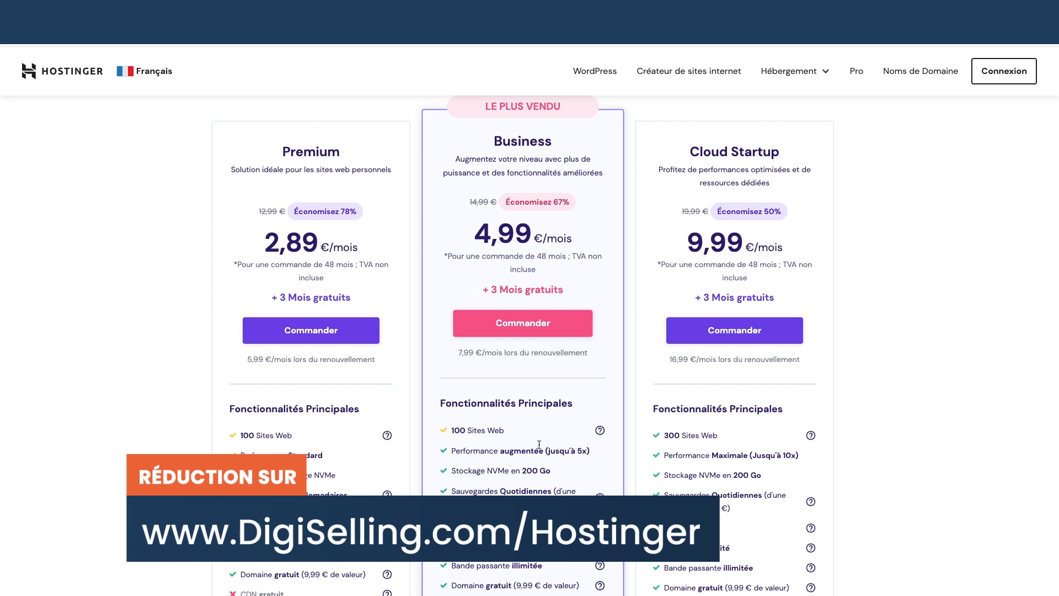
{"action": "left_click", "coordinate": [533, 324]}
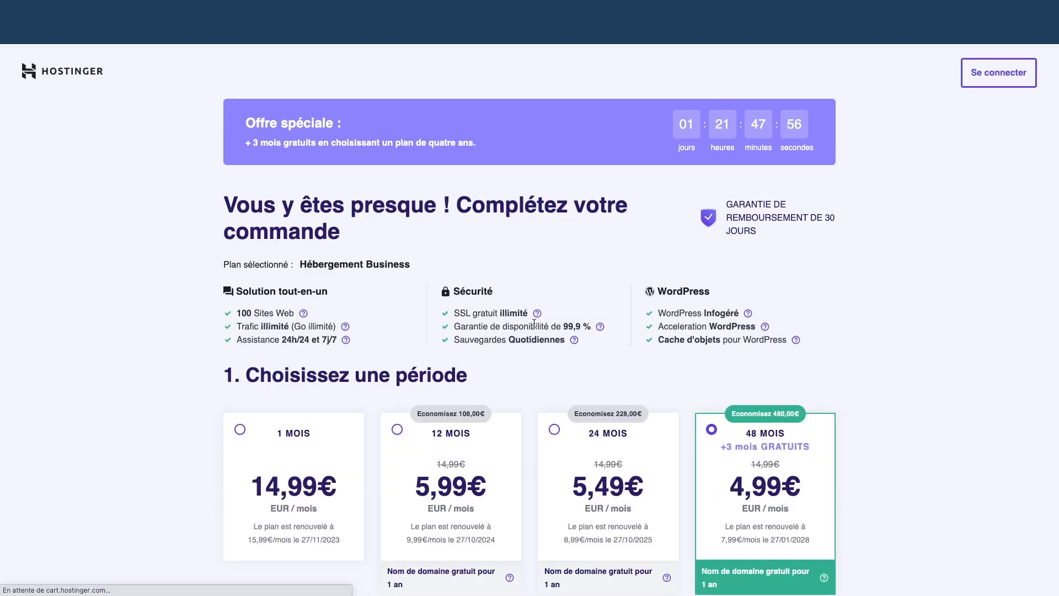
Apply the promo coupon to cut the total to 258,68€, then return to the homepage
{"action": "scroll", "coordinate": [513, 313], "scroll_direction": "down", "scroll_amount": 3}
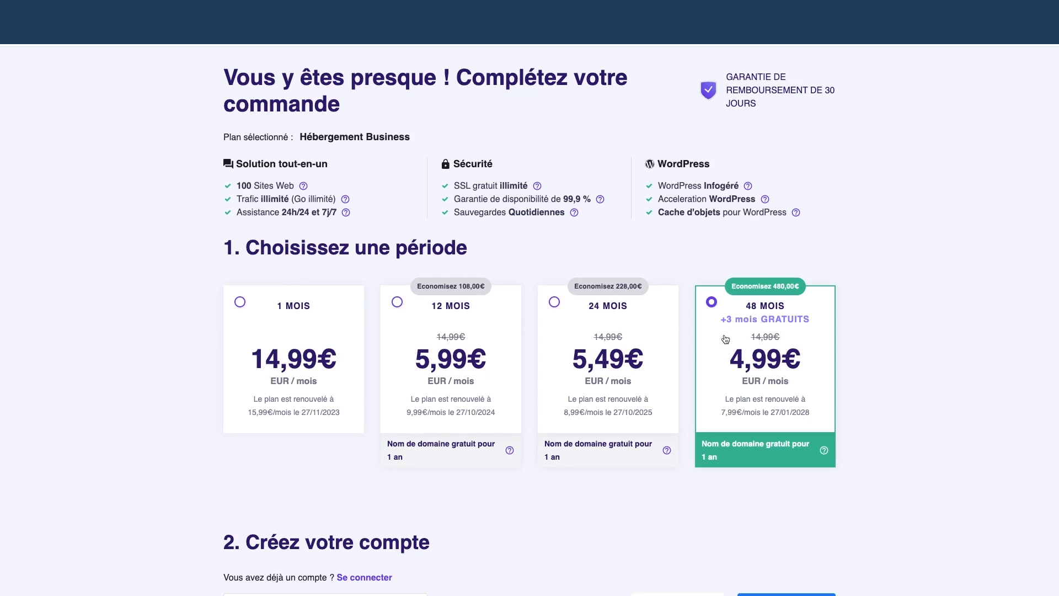
{"action": "scroll", "coordinate": [685, 353], "scroll_direction": "down", "scroll_amount": 1}
{"action": "scroll", "coordinate": [684, 356], "scroll_direction": "down", "scroll_amount": 10}
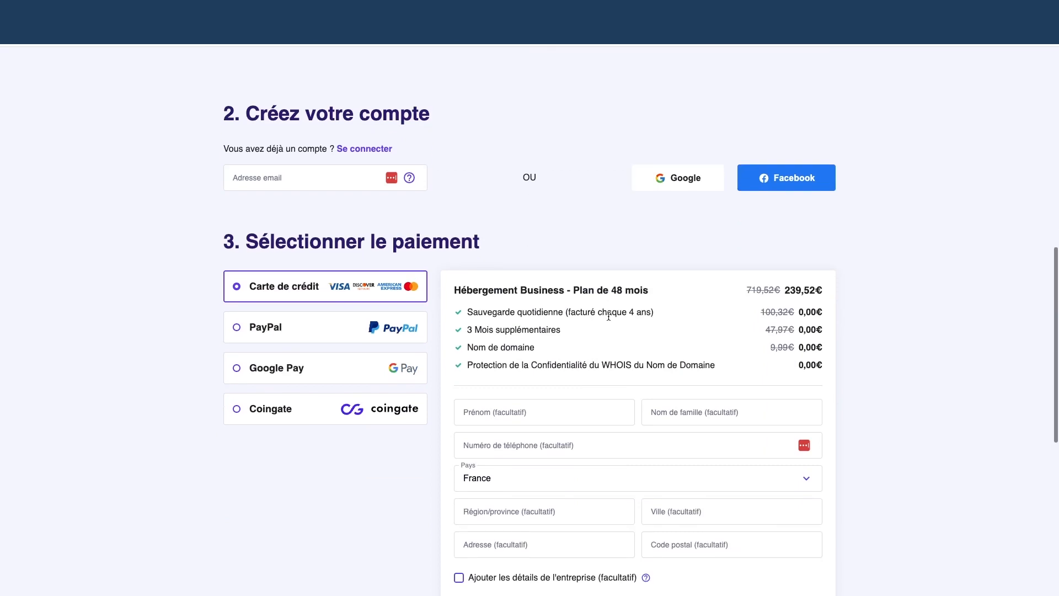
{"action": "scroll", "coordinate": [610, 319], "scroll_direction": "down", "scroll_amount": 3}
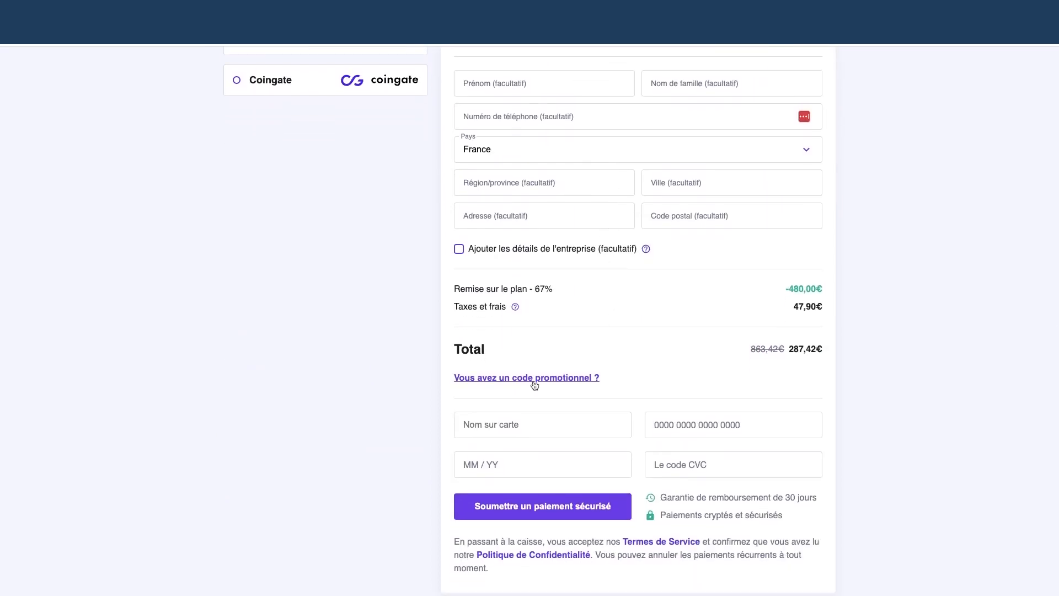
{"action": "left_click", "coordinate": [531, 380]}
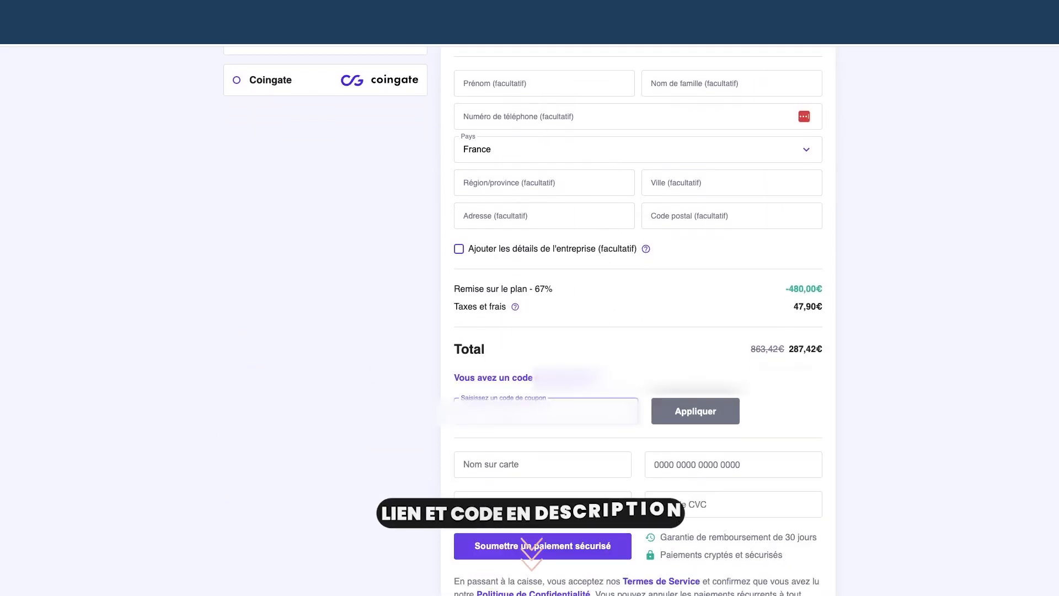
{"action": "key", "text": "ctrl+v"}
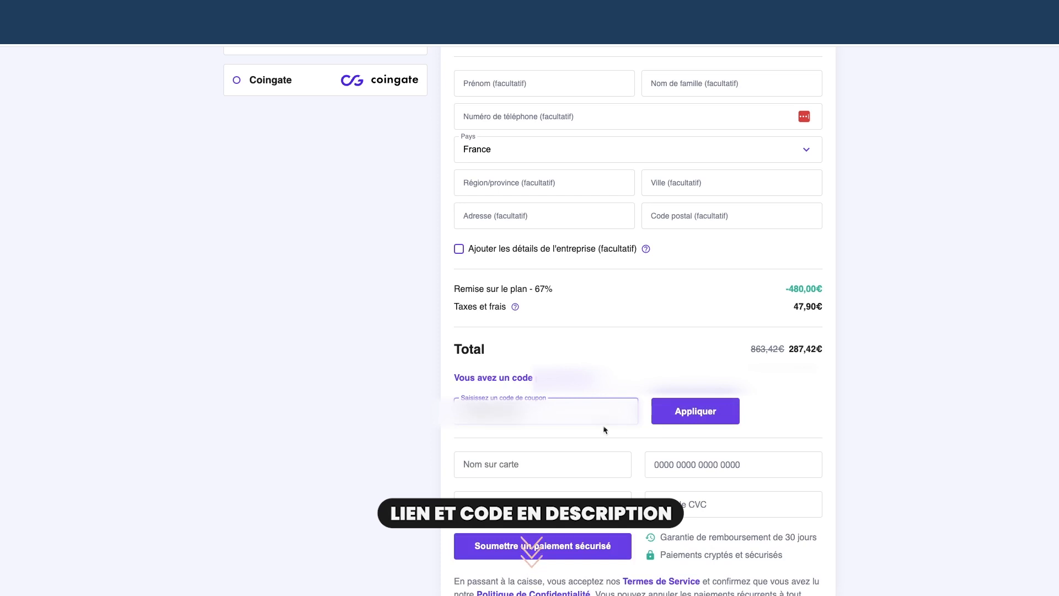
{"action": "left_click", "coordinate": [684, 419]}
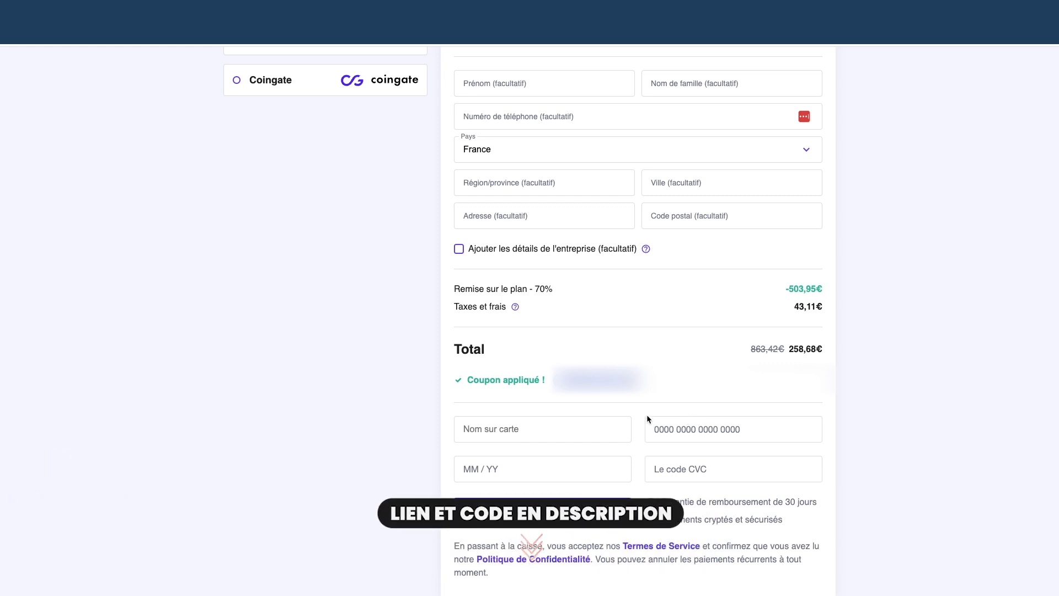
{"action": "scroll", "coordinate": [713, 395], "scroll_direction": "up", "scroll_amount": 3}
{"action": "scroll", "coordinate": [713, 401], "scroll_direction": "up", "scroll_amount": 1}
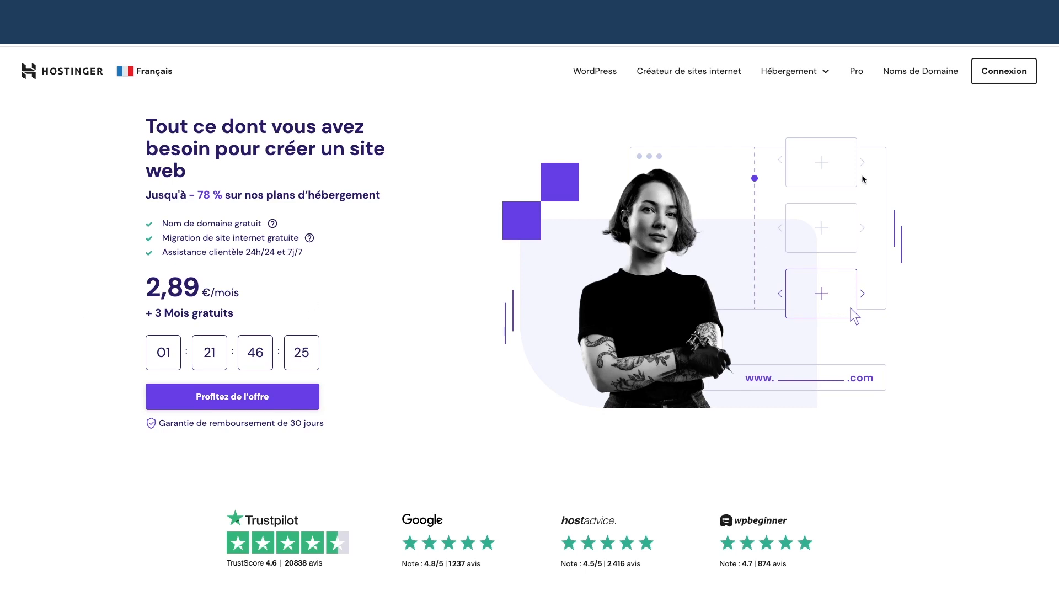
Log in to the Hostinger account using the browser's saved credentials
{"action": "left_click", "coordinate": [994, 79]}
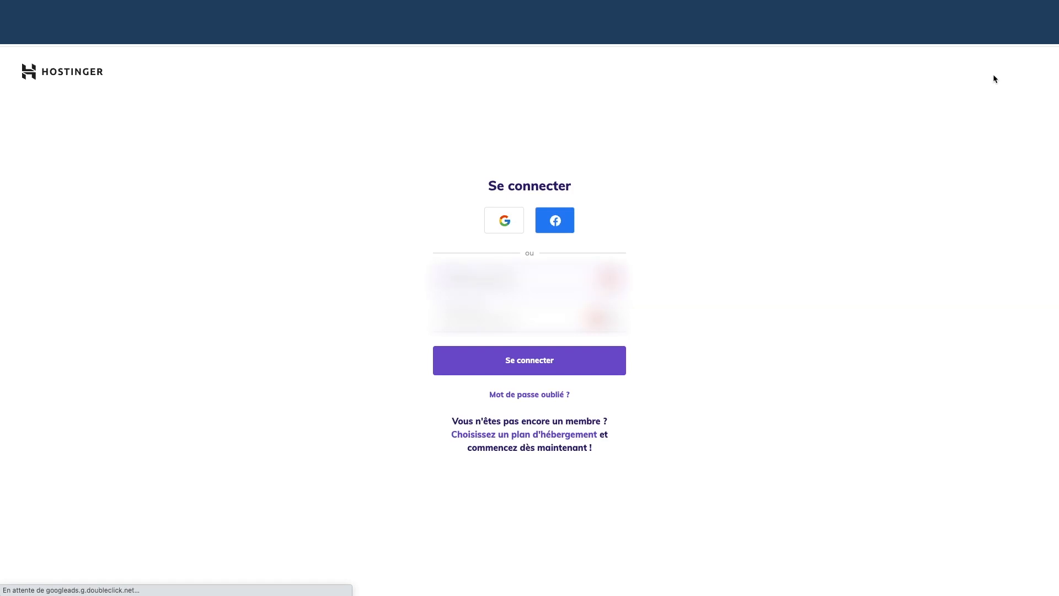
{"action": "left_click", "coordinate": [610, 278]}
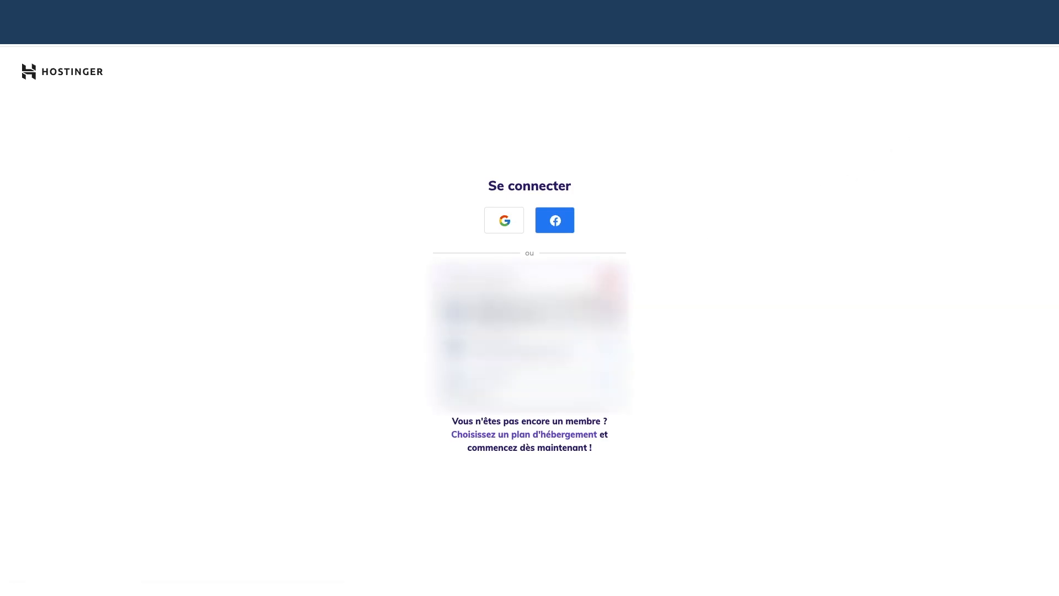
{"action": "left_click", "coordinate": [522, 364]}
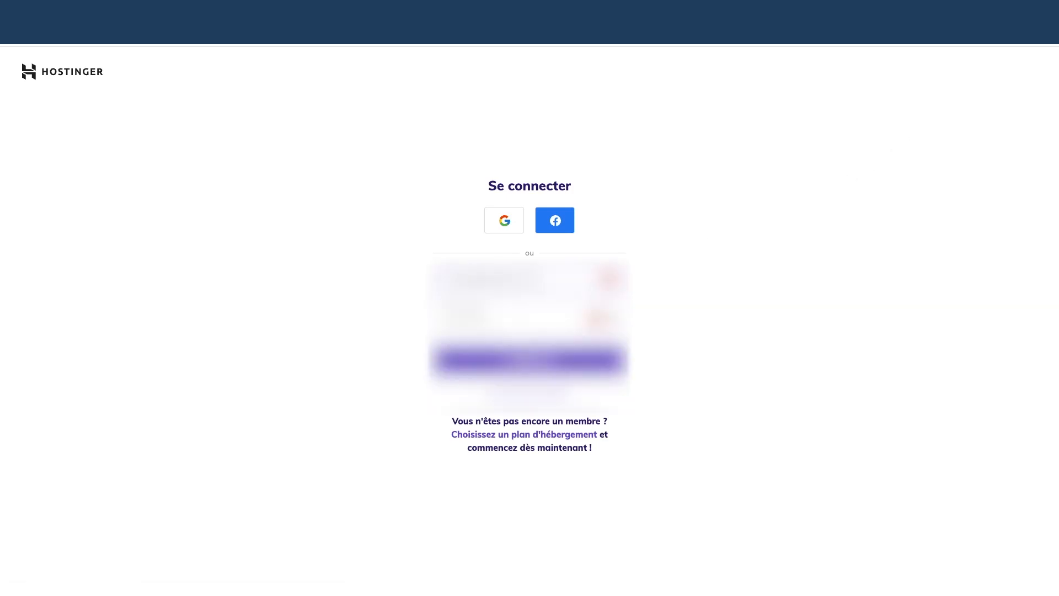
{"action": "left_click", "coordinate": [522, 357]}
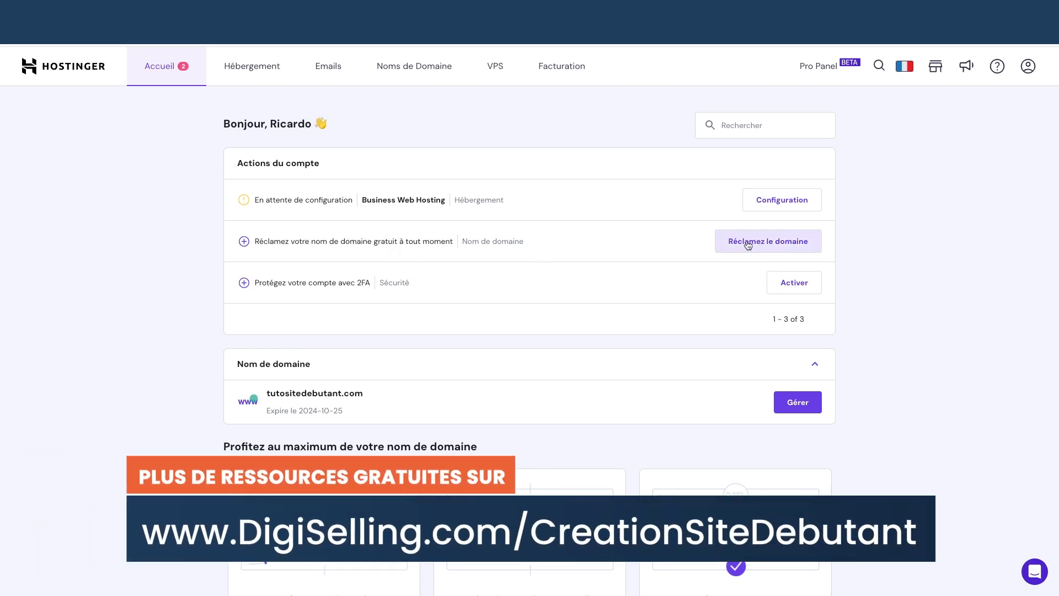
Claim the free domain tutositewpdebutant.com with the .com extension after confirming it is available
{"action": "left_click", "coordinate": [748, 245]}
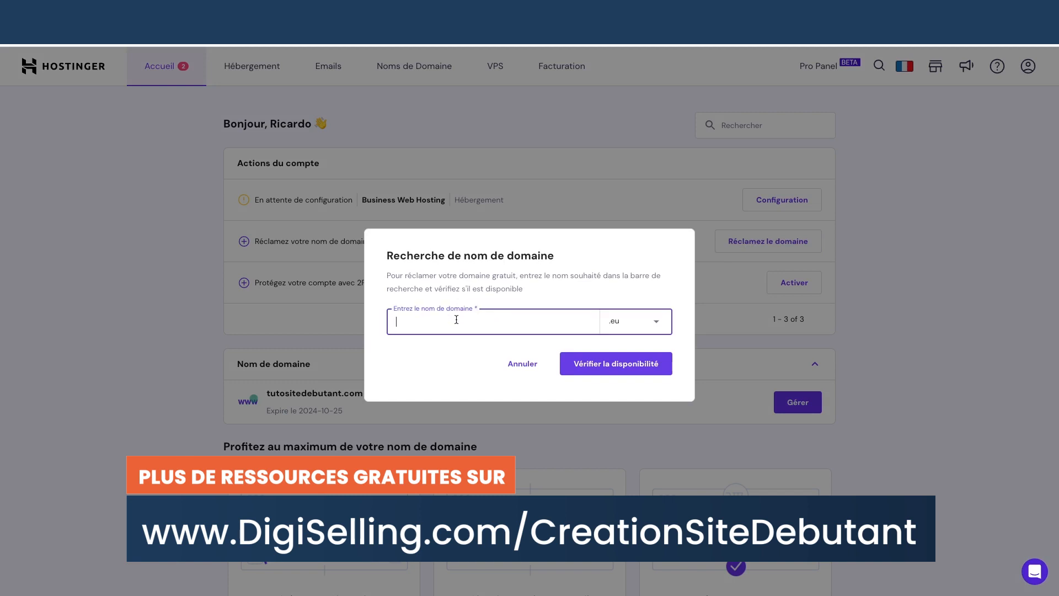
{"action": "left_click", "coordinate": [633, 317]}
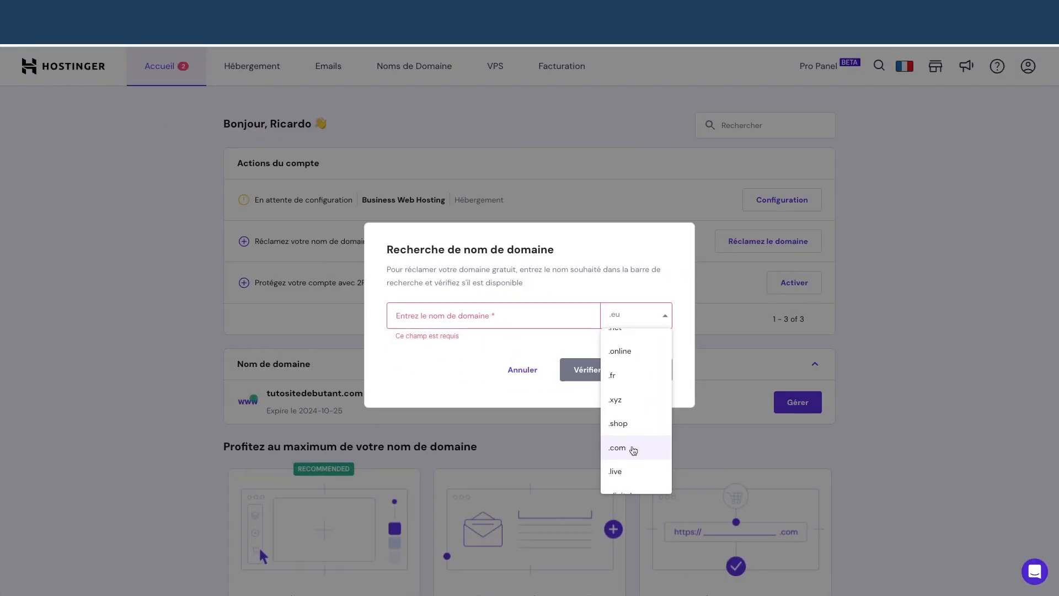
{"action": "left_click", "coordinate": [633, 448]}
{"action": "left_click", "coordinate": [480, 317]}
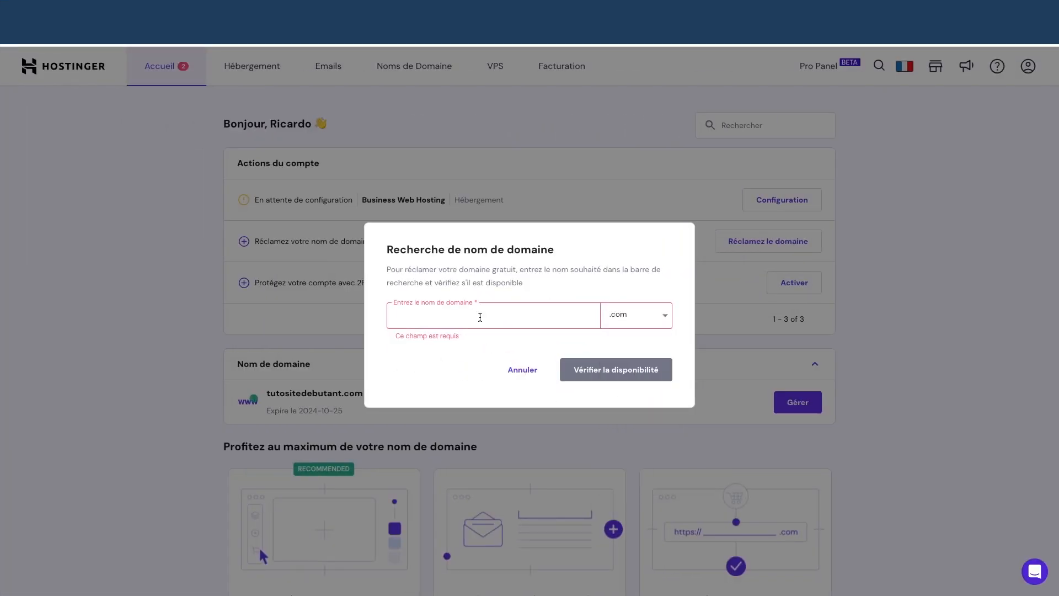
{"action": "type", "text": "tutos"}
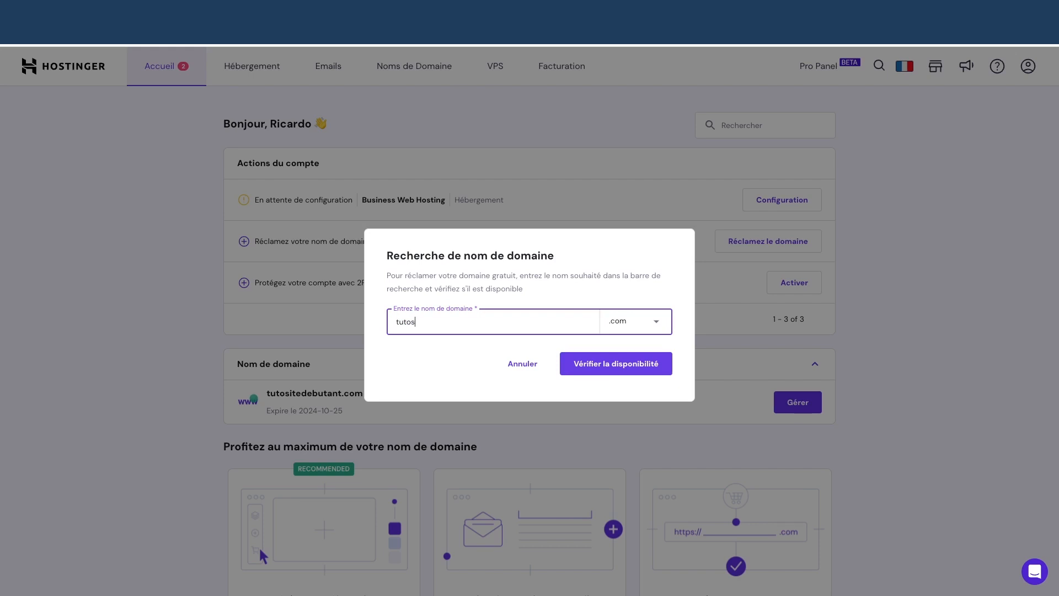
{"action": "type", "text": "itewpdebutant"}
{"action": "left_click", "coordinate": [615, 365]}
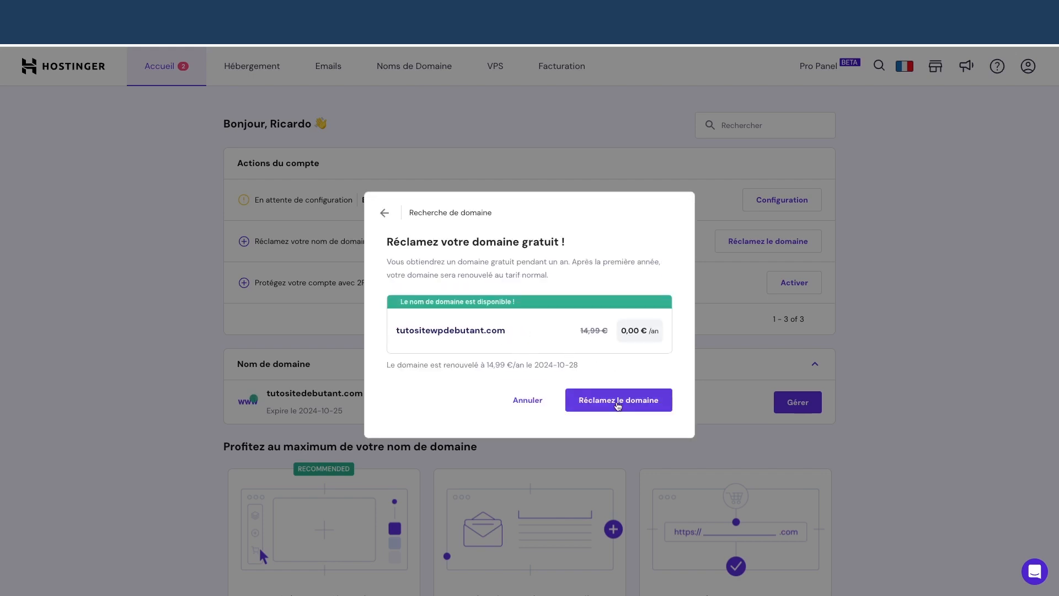
{"action": "left_click", "coordinate": [618, 405]}
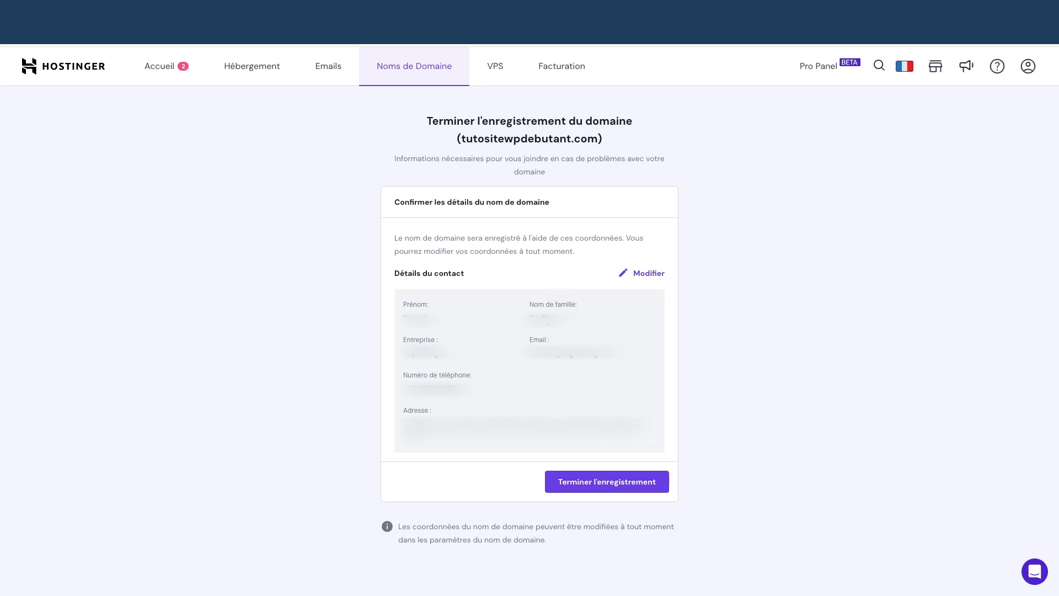
Complete registration of tutositewpdebutant.com with the prefilled contact details and return to the home dashboard
{"action": "left_click", "coordinate": [610, 487]}
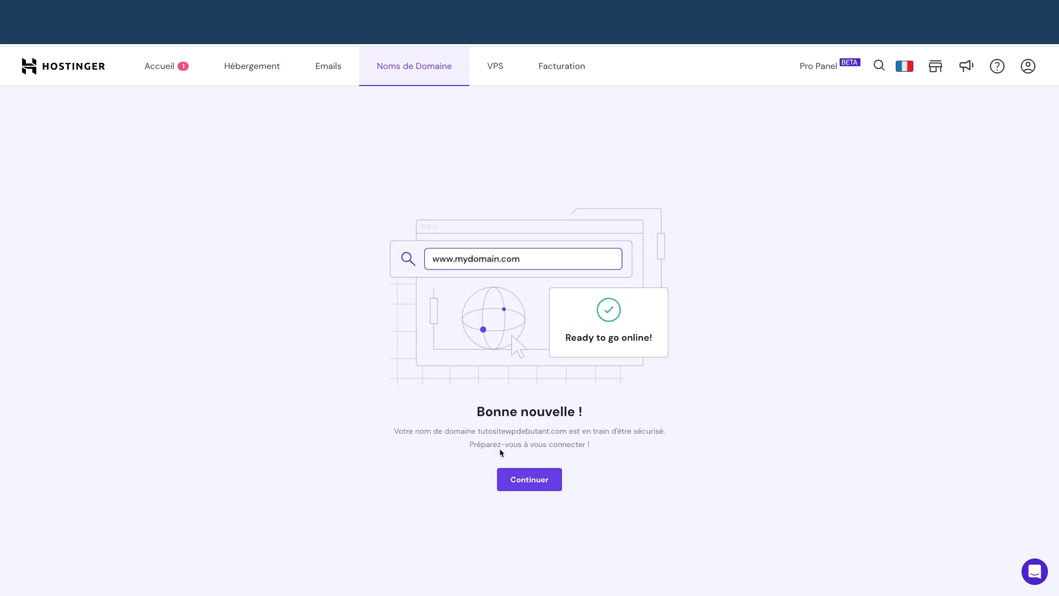
{"action": "left_click", "coordinate": [538, 482]}
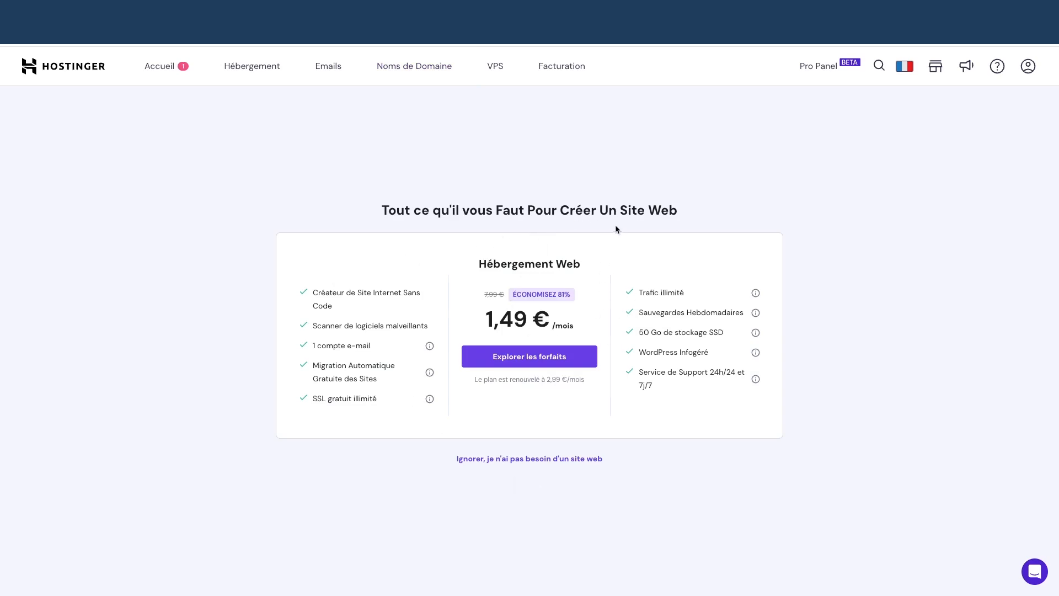
{"action": "left_click", "coordinate": [153, 70]}
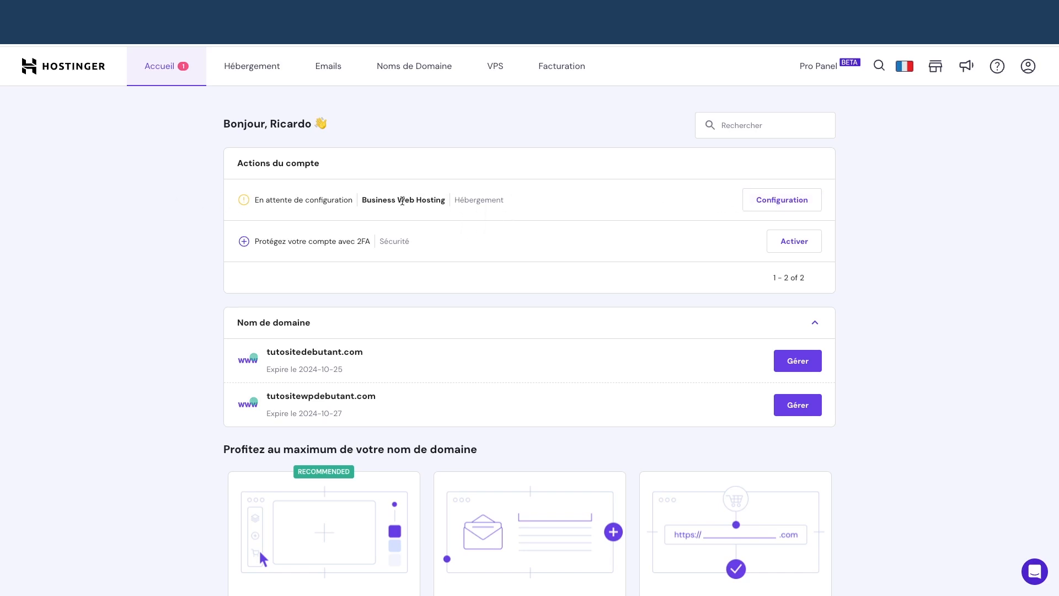
Set up Business Web Hosting as a brand-new WordPress site, skipping the personalisation questions
{"action": "left_click", "coordinate": [766, 202]}
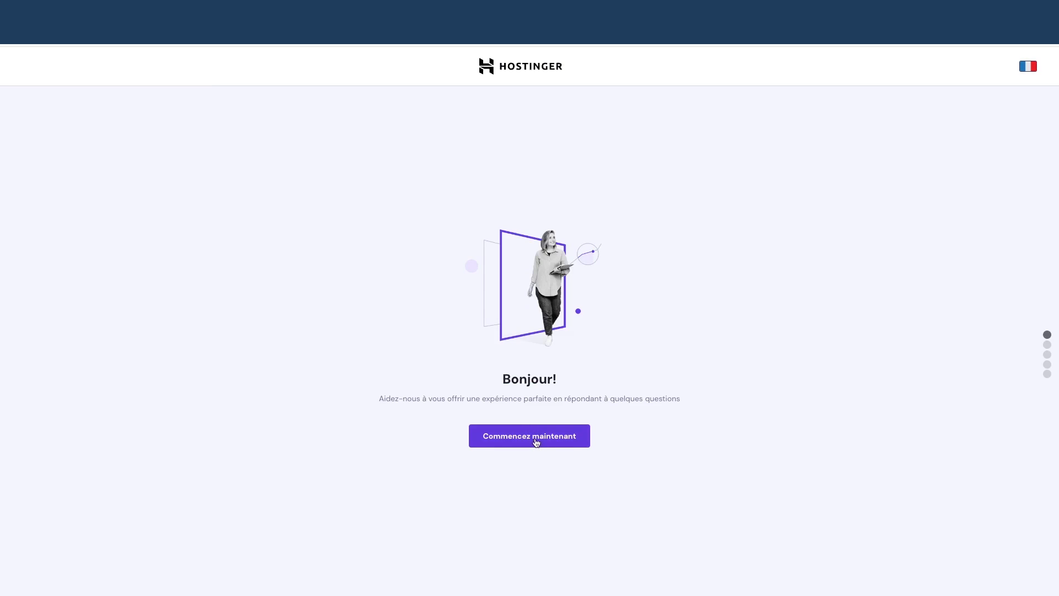
{"action": "left_click", "coordinate": [535, 437]}
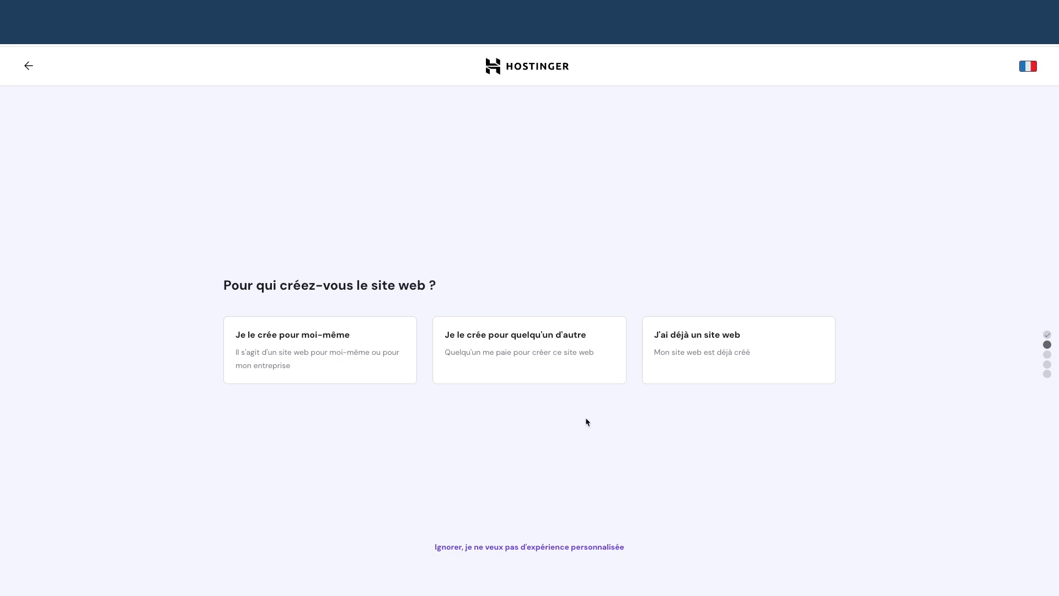
{"action": "left_click", "coordinate": [534, 548]}
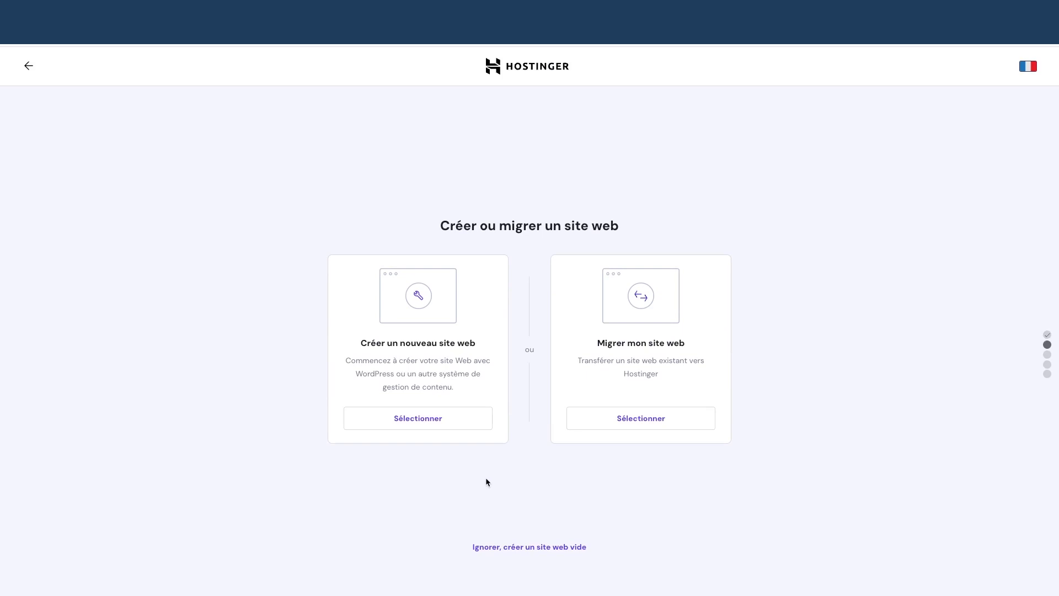
{"action": "left_click", "coordinate": [409, 419]}
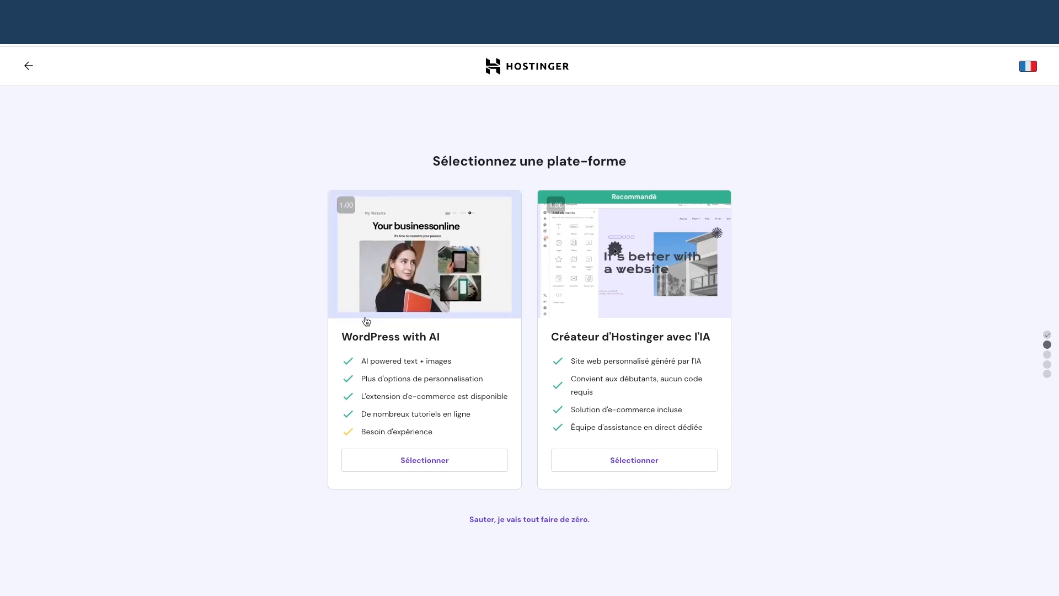
{"action": "left_click", "coordinate": [414, 463]}
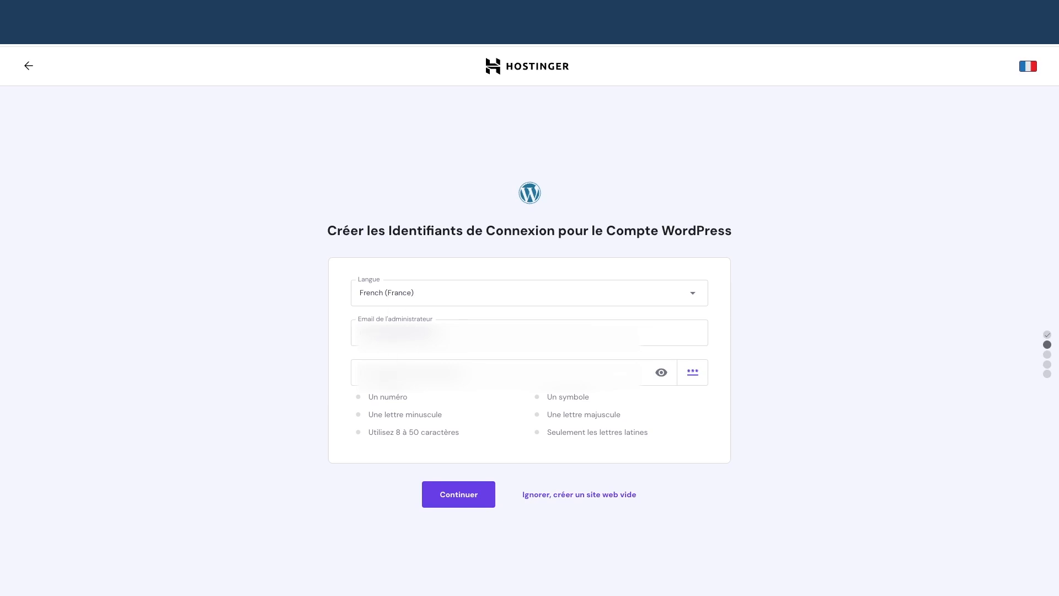
Enter and reveal the administrator password, then confirm the WordPress login credentials
{"action": "left_click", "coordinate": [496, 373]}
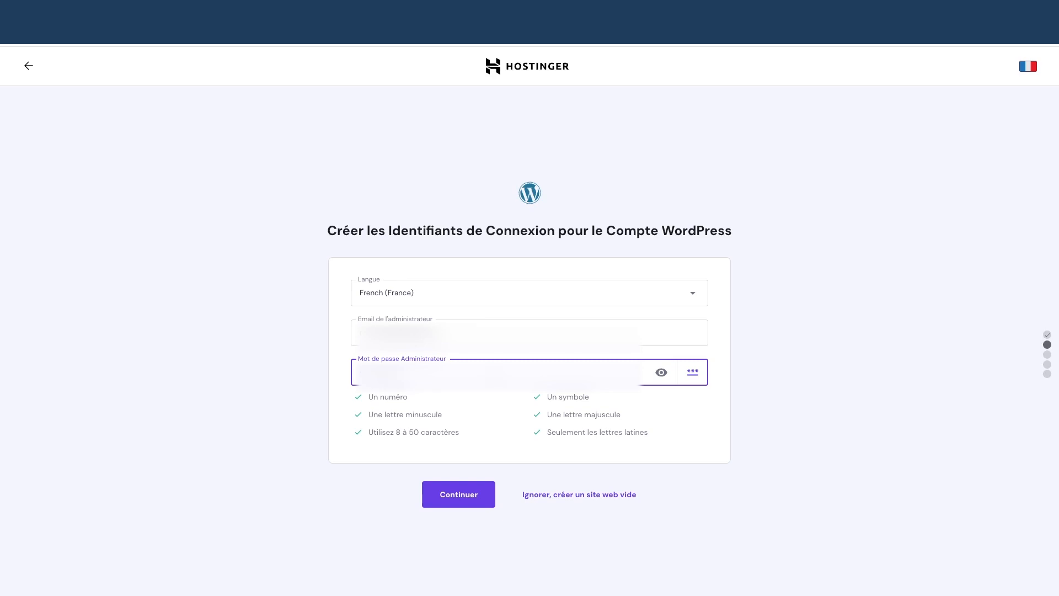
{"action": "left_click", "coordinate": [661, 373]}
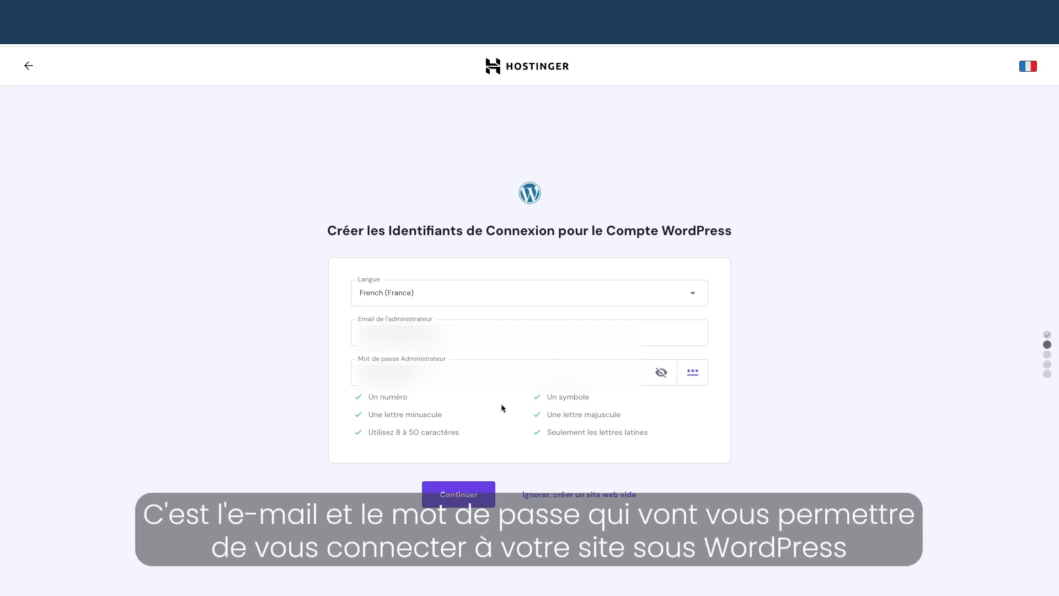
{"action": "left_click", "coordinate": [459, 495]}
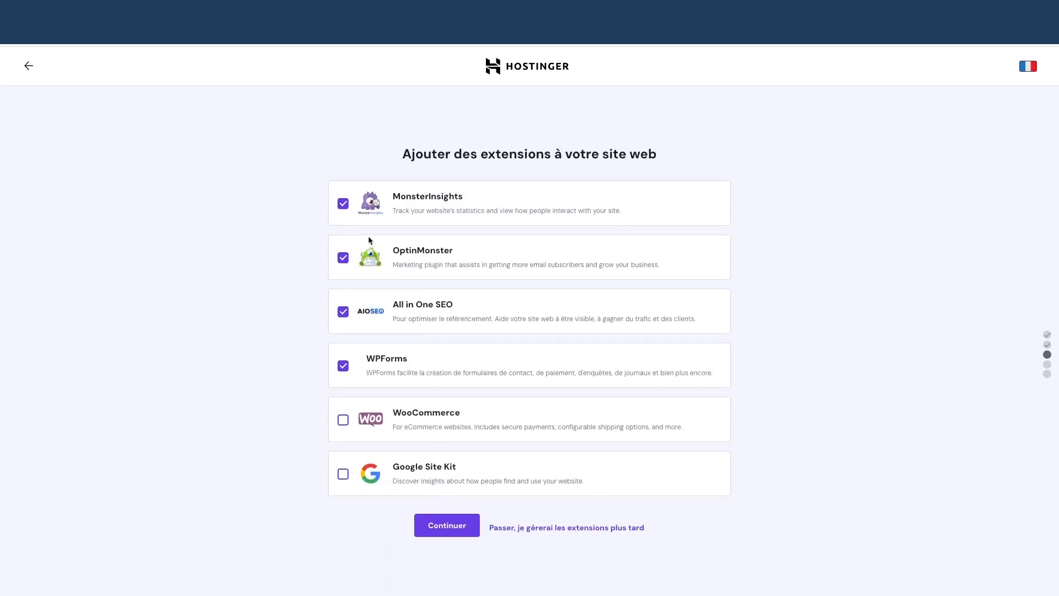
Deselect MonsterInsights, OptinMonster, All in One SEO and WPForms, and continue without extensions
{"action": "left_click", "coordinate": [342, 203]}
{"action": "left_click", "coordinate": [343, 257]}
{"action": "left_click", "coordinate": [343, 311]}
{"action": "left_click", "coordinate": [343, 366]}
{"action": "left_click", "coordinate": [441, 526]}
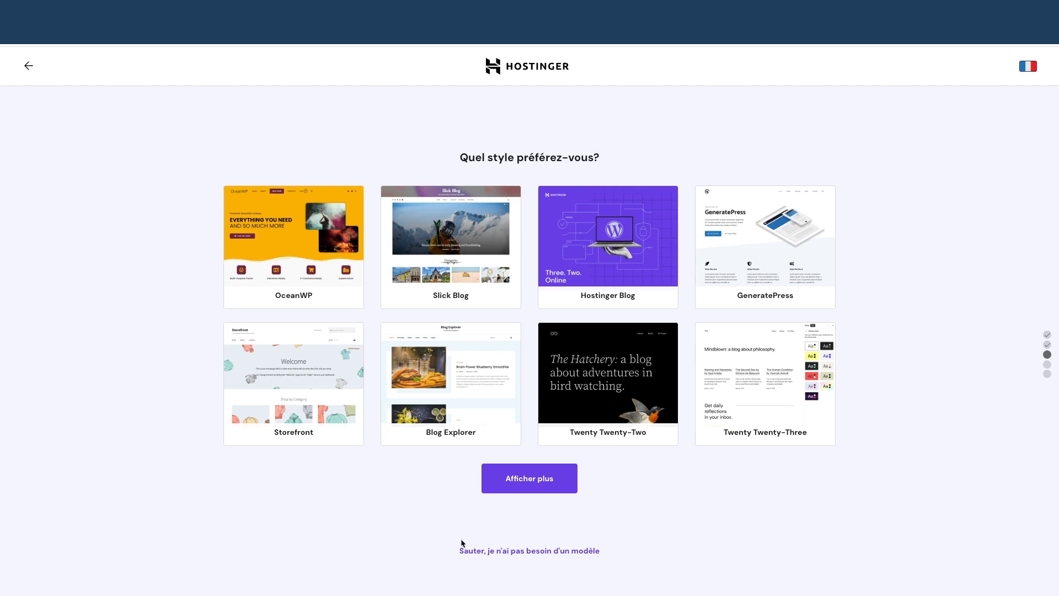
Skip the template and submit brand DigiSelling with description 'DigiSelling aide à créer des site web wordpress.'
{"action": "left_click", "coordinate": [529, 553]}
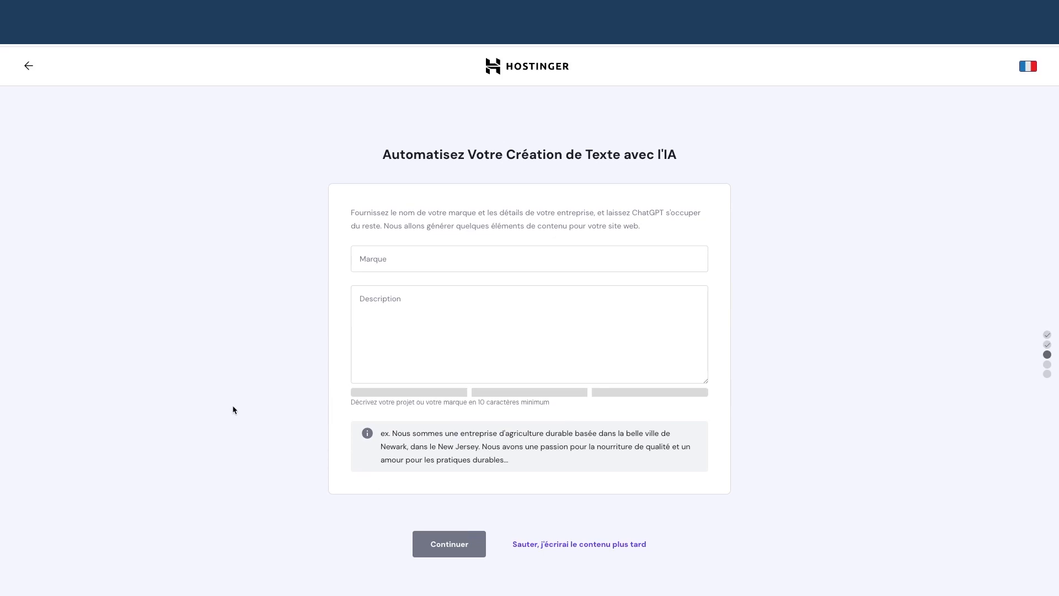
{"action": "left_click", "coordinate": [416, 253]}
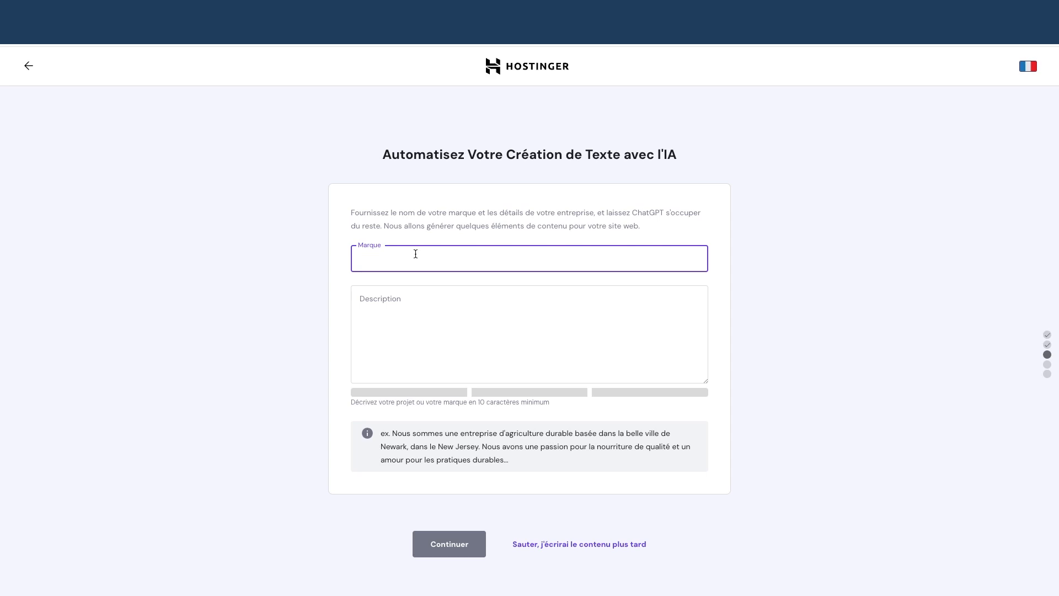
{"action": "type", "text": "DigiSelling"}
{"action": "key", "text": "Tab"}
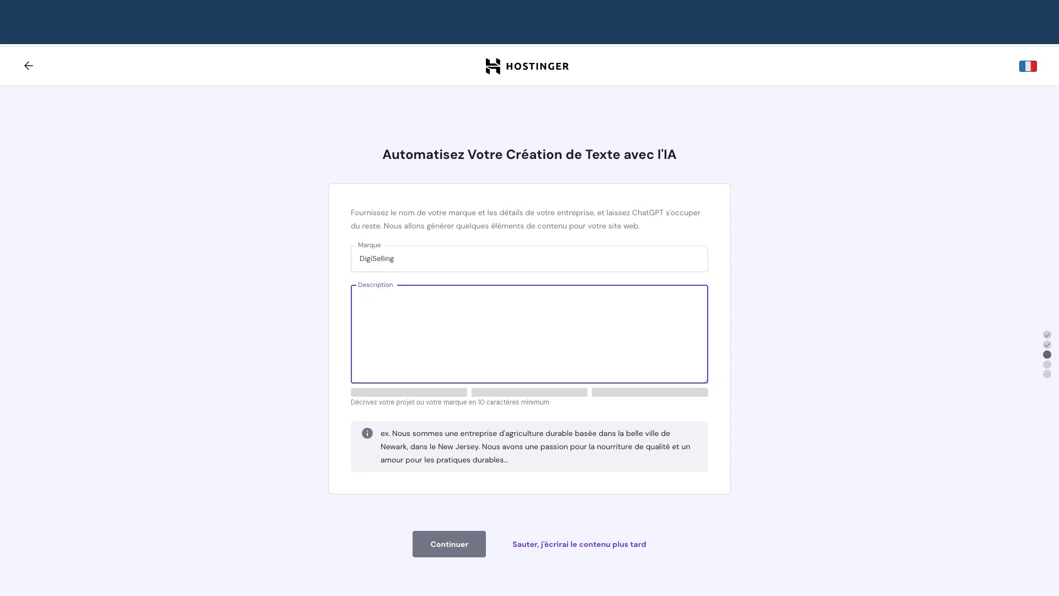
{"action": "type", "text": "DigiS"}
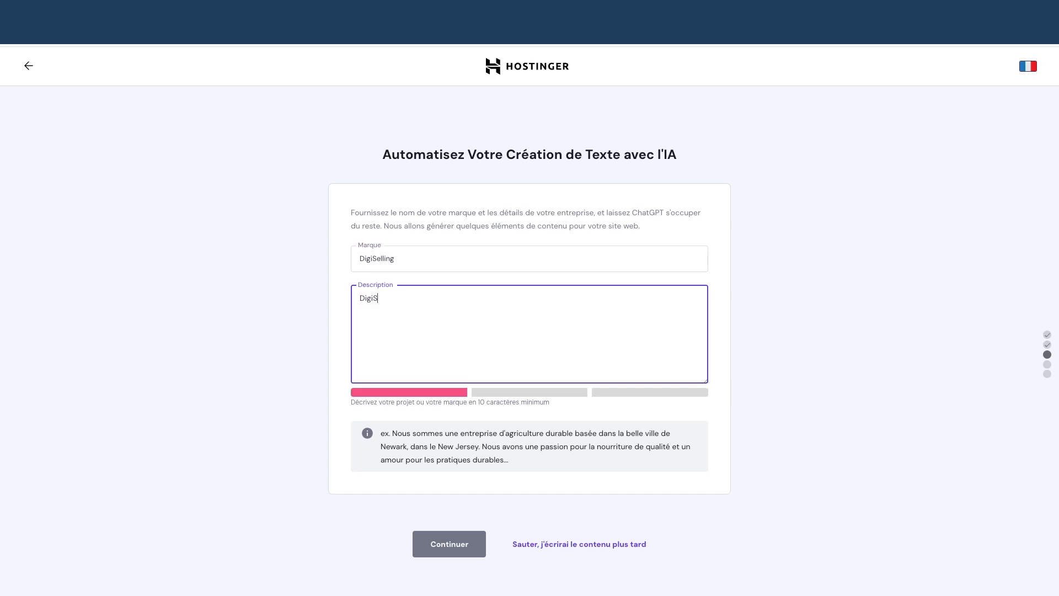
{"action": "type", "text": "elling aide à créer des site web "}
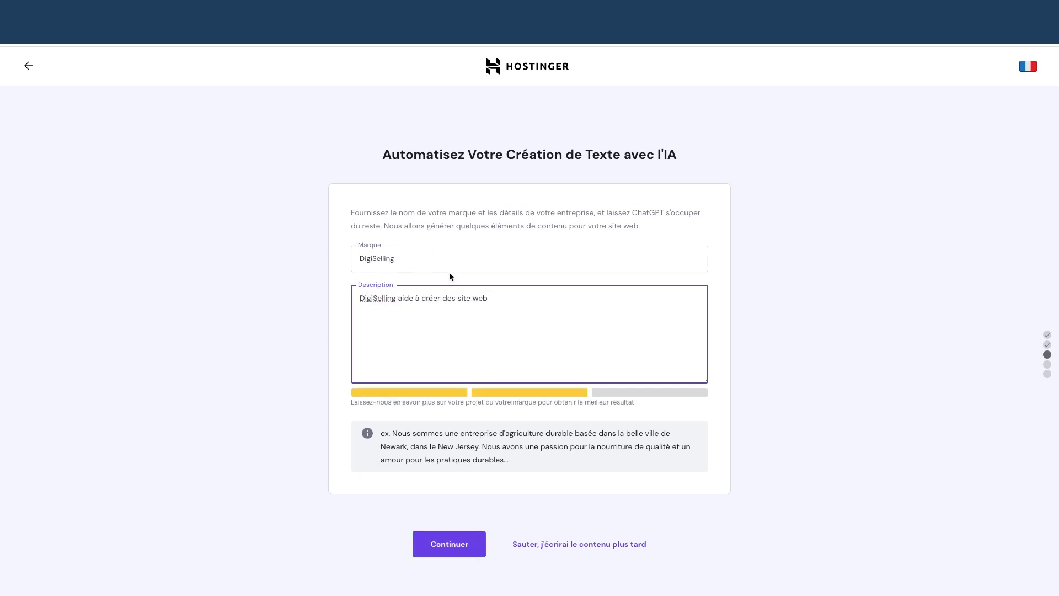
{"action": "type", "text": "wordpress."}
{"action": "left_click", "coordinate": [456, 547]}
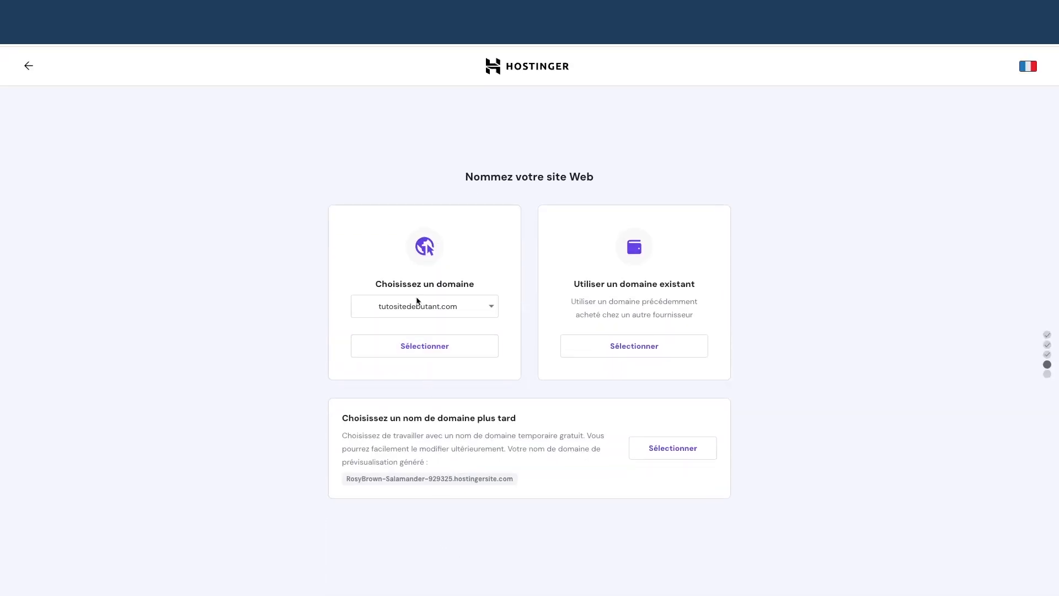
Select tutositewpdebutant.com from the domain dropdown instead of tutositedebutant.com
{"action": "left_click", "coordinate": [454, 307]}
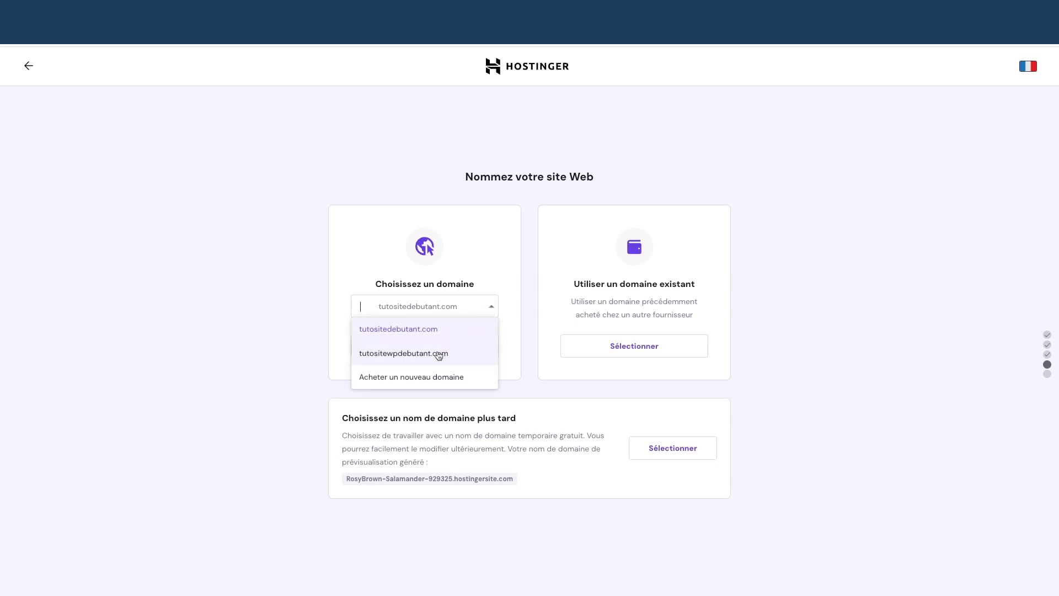
{"action": "left_click", "coordinate": [439, 354]}
{"action": "left_click", "coordinate": [488, 311]}
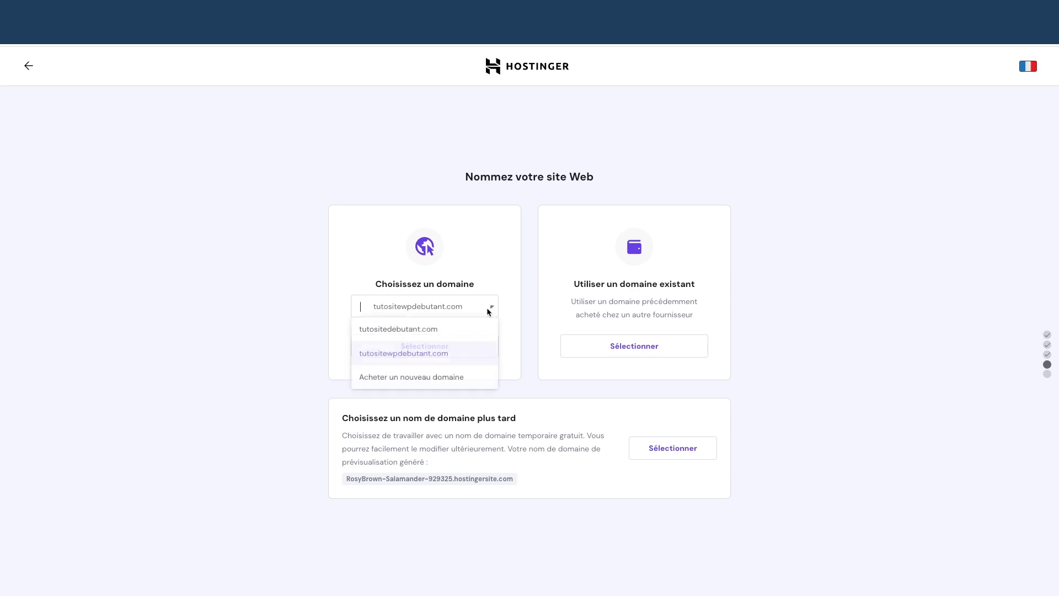
{"action": "left_click", "coordinate": [416, 352]}
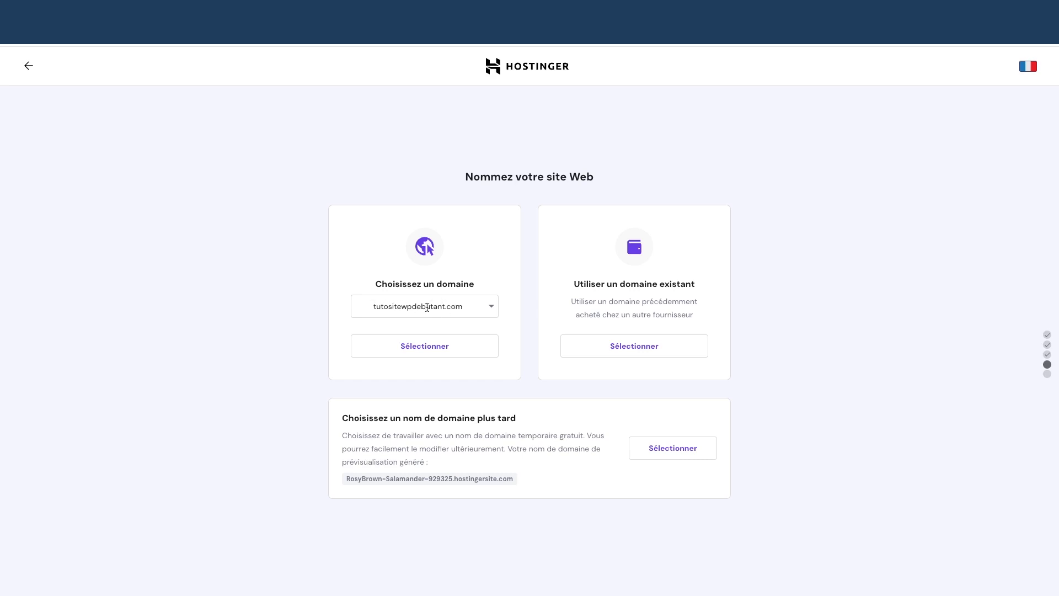
Confirm the domain and keep the server location at Europe (France) on the setup summary
{"action": "left_click", "coordinate": [439, 346]}
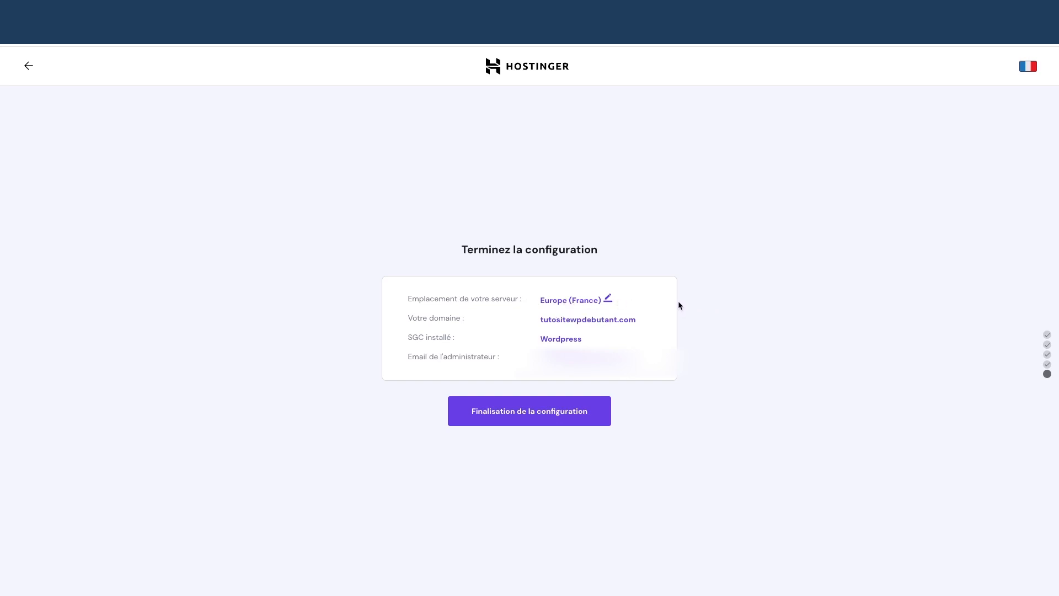
{"action": "left_click", "coordinate": [606, 299]}
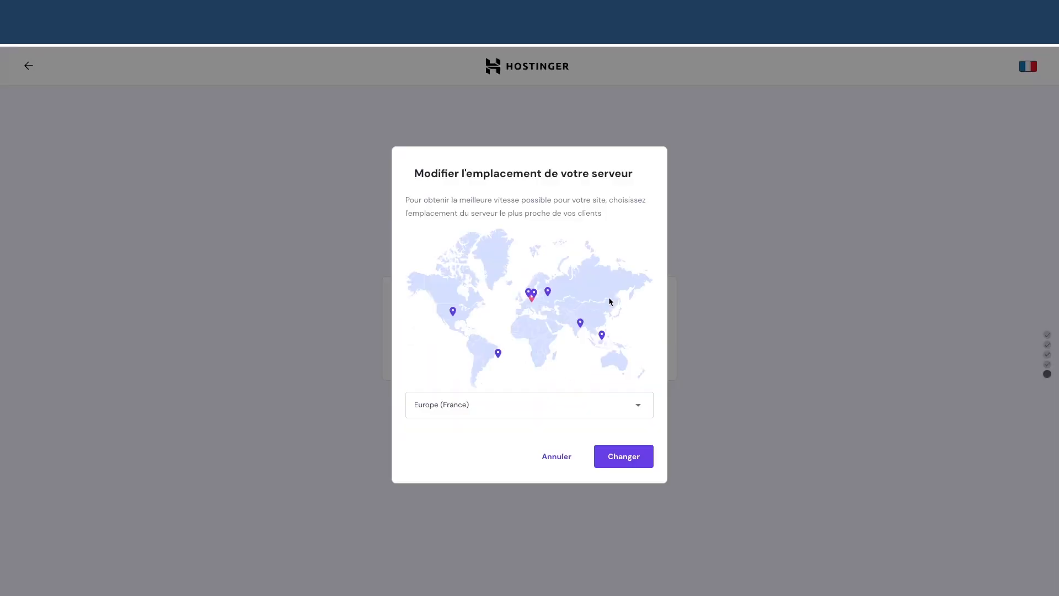
{"action": "left_click", "coordinate": [554, 457]}
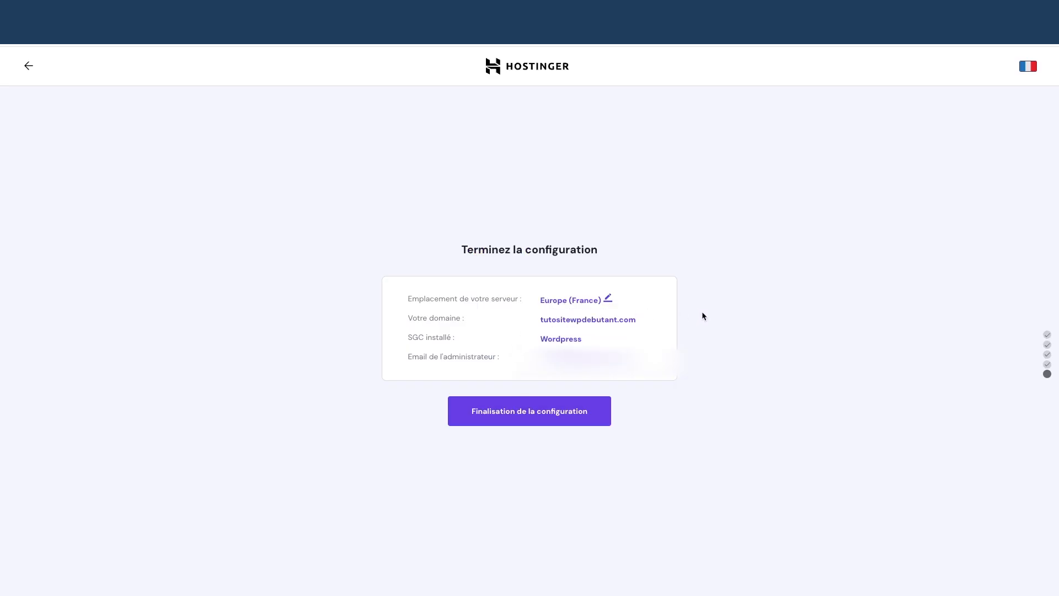
Finish the Hostinger site setup, open the WordPress admin in a new tab, then open the hosting dashboard
{"action": "left_click", "coordinate": [530, 415]}
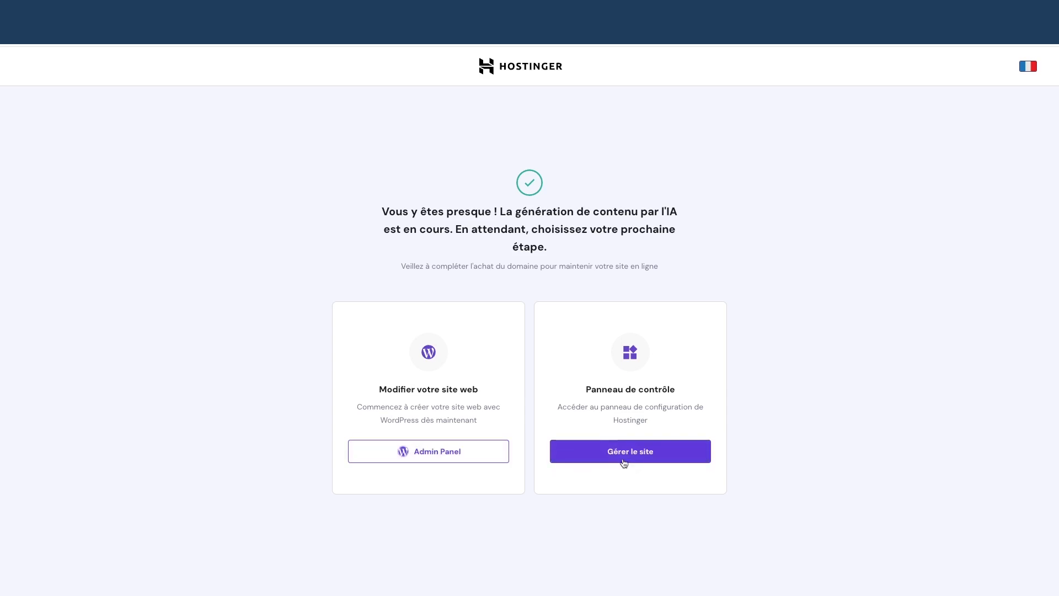
{"action": "right_click", "coordinate": [417, 457]}
{"action": "left_click", "coordinate": [283, 461]}
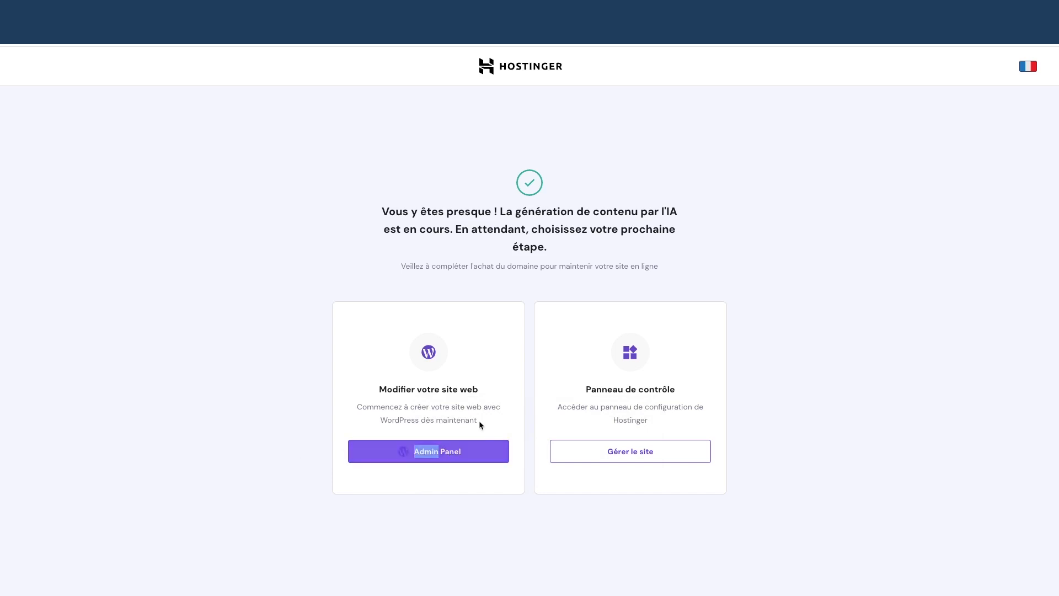
{"action": "left_click", "coordinate": [597, 453]}
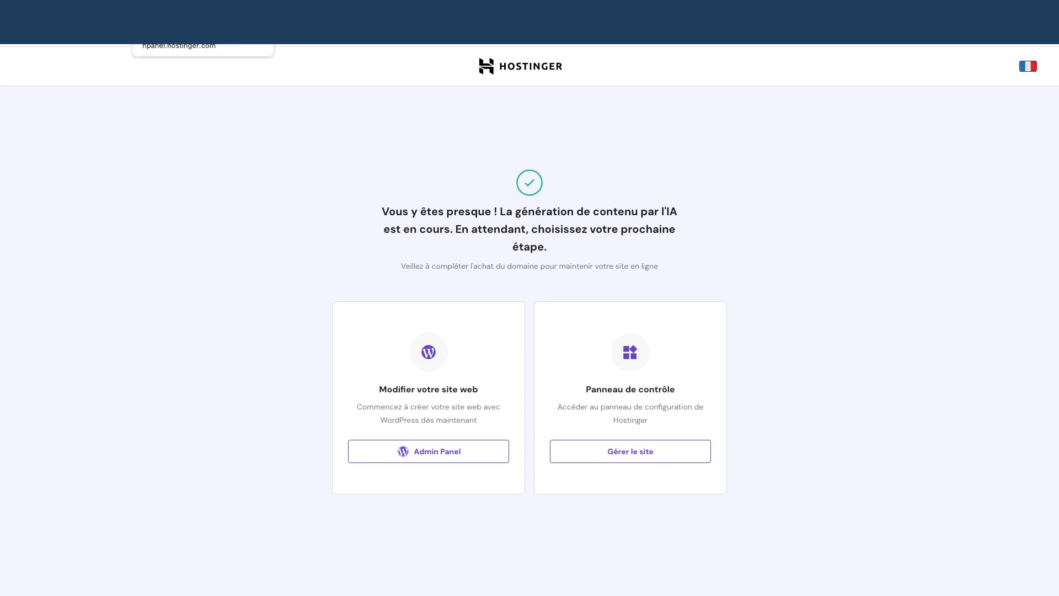
{"action": "left_click", "coordinate": [190, 11]}
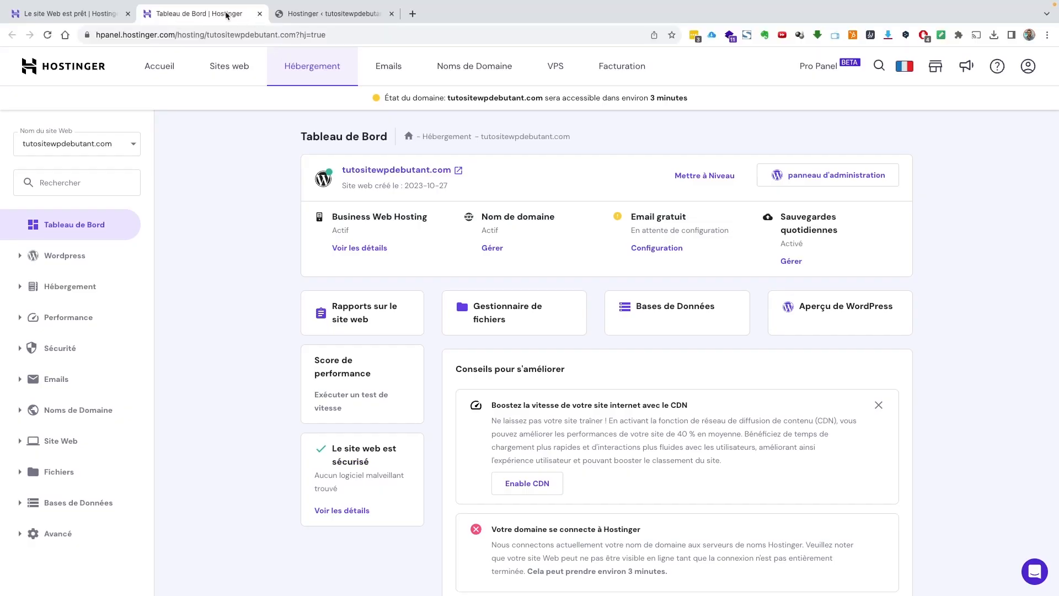
Open the Backups page under Files for tutositewpdebutant.com to confirm no backups exist
{"action": "left_click", "coordinate": [95, 14]}
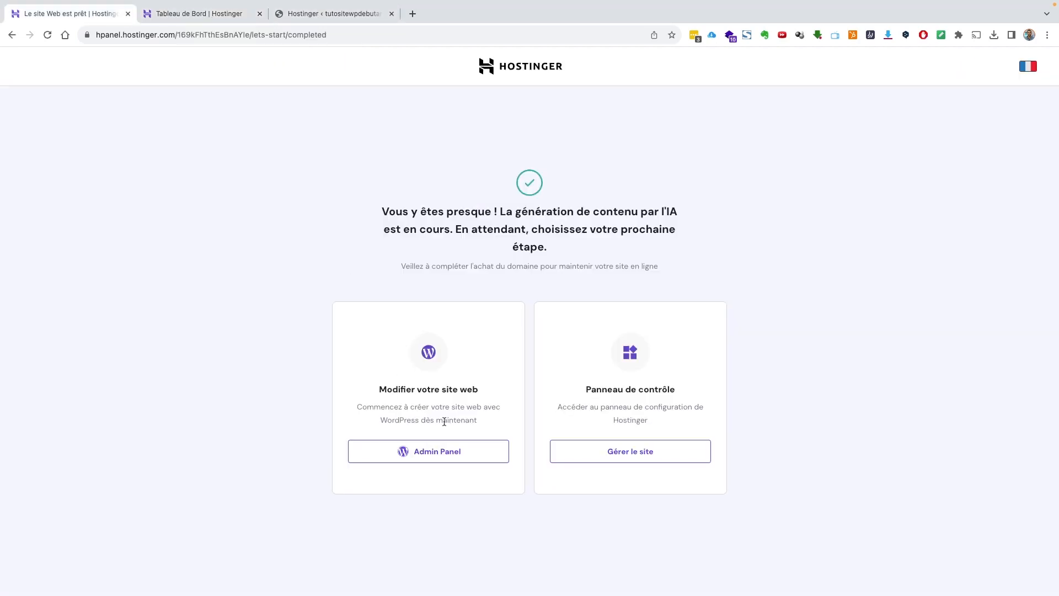
{"action": "left_click", "coordinate": [214, 15]}
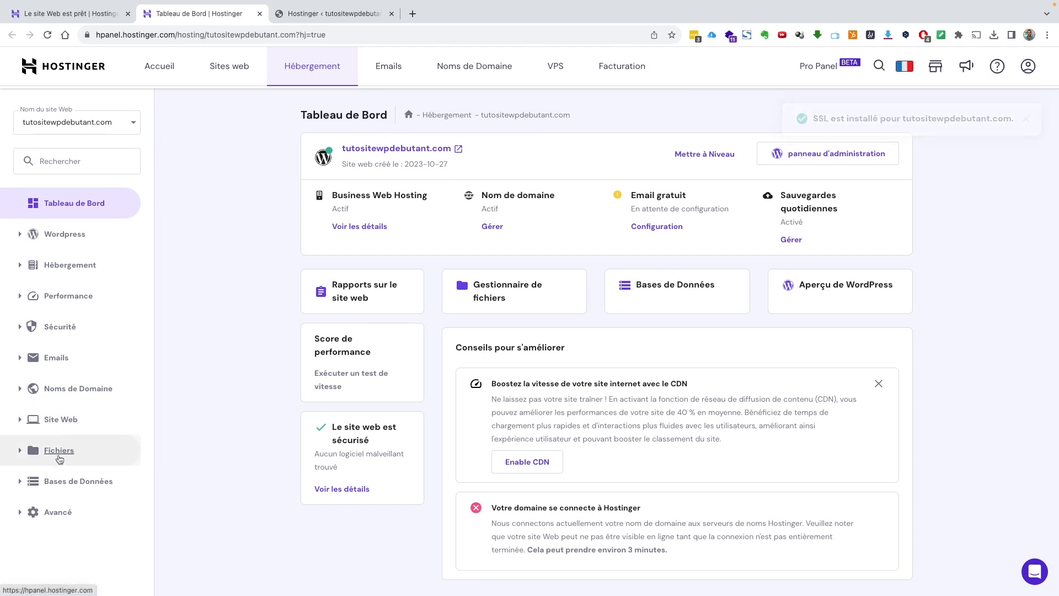
{"action": "left_click", "coordinate": [59, 450]}
{"action": "left_click", "coordinate": [76, 497]}
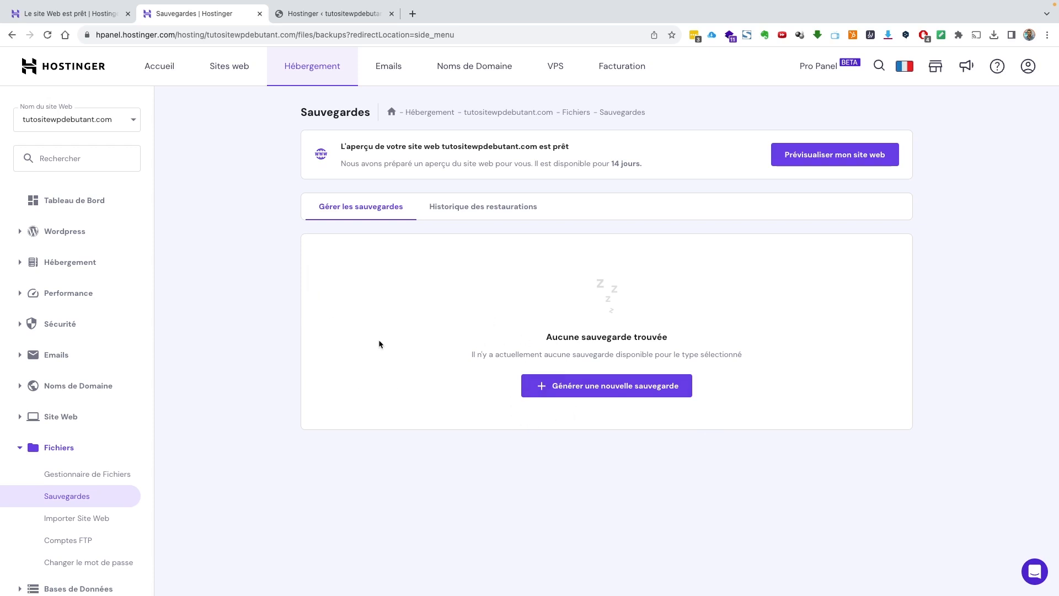
Glance at the WordPress admin tab, then return to the Hostinger account home page
{"action": "left_click", "coordinate": [323, 20]}
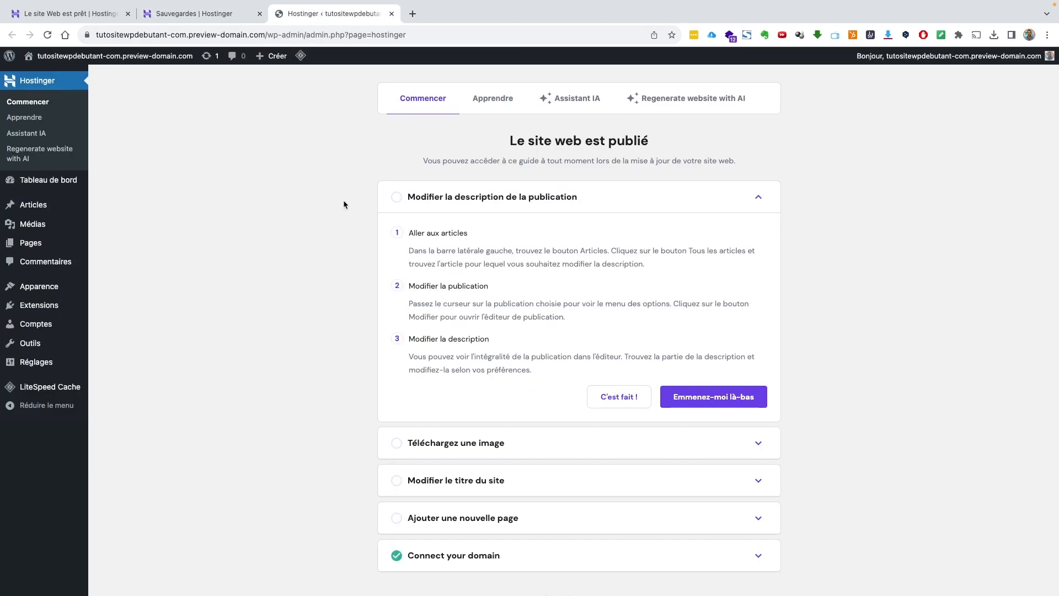
{"action": "scroll", "coordinate": [309, 231], "scroll_direction": "down", "scroll_amount": 1}
{"action": "scroll", "coordinate": [310, 231], "scroll_direction": "up", "scroll_amount": 1}
{"action": "left_click", "coordinate": [212, 15]}
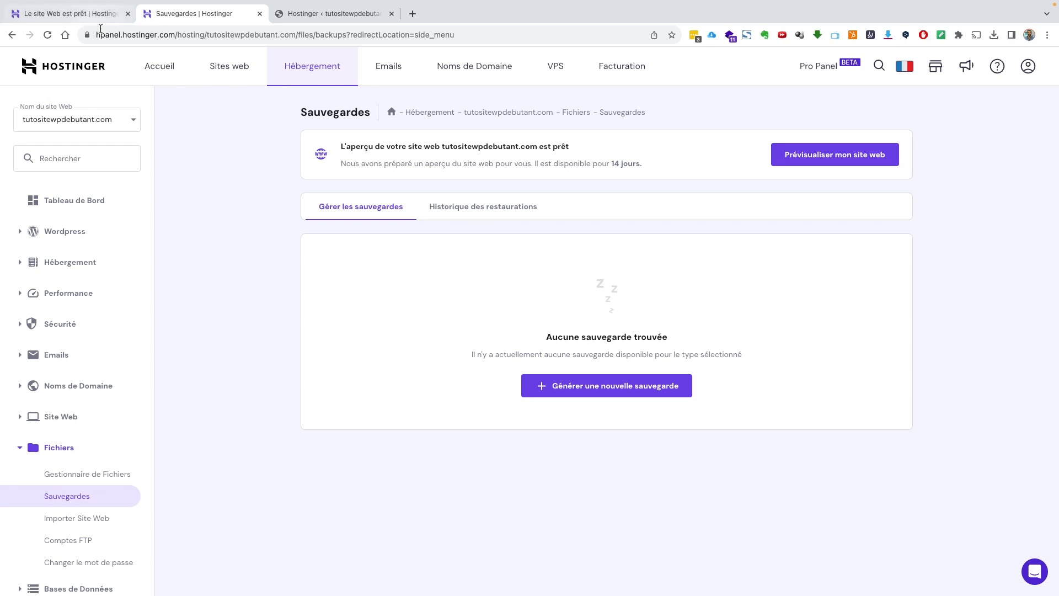
{"action": "left_click", "coordinate": [159, 67]}
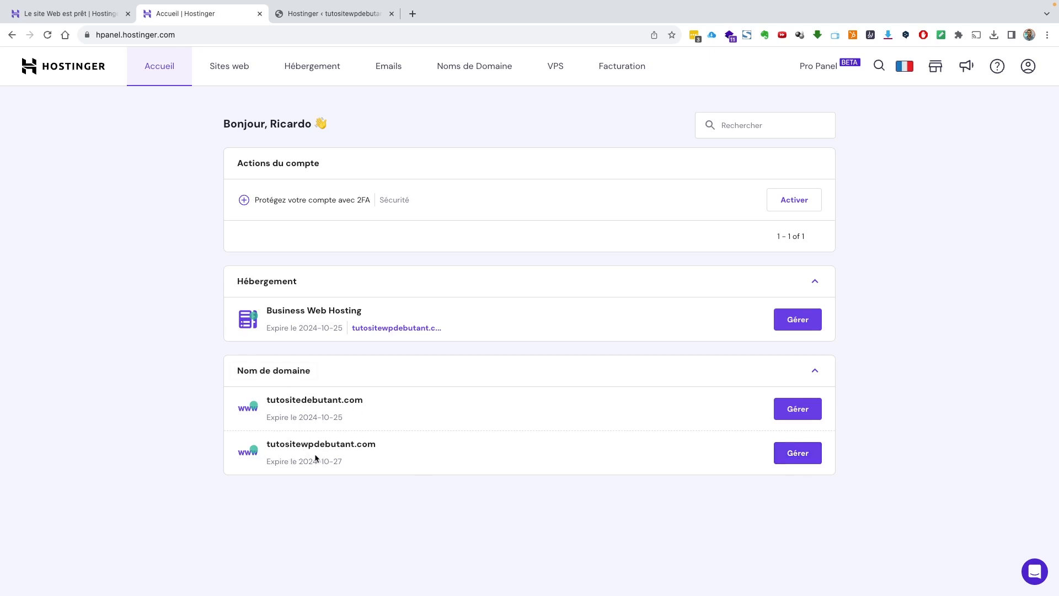
Open the tutositewpdebutant.com domain overview and follow Hostinger's verification link from the Gmail message
{"action": "left_click", "coordinate": [796, 453]}
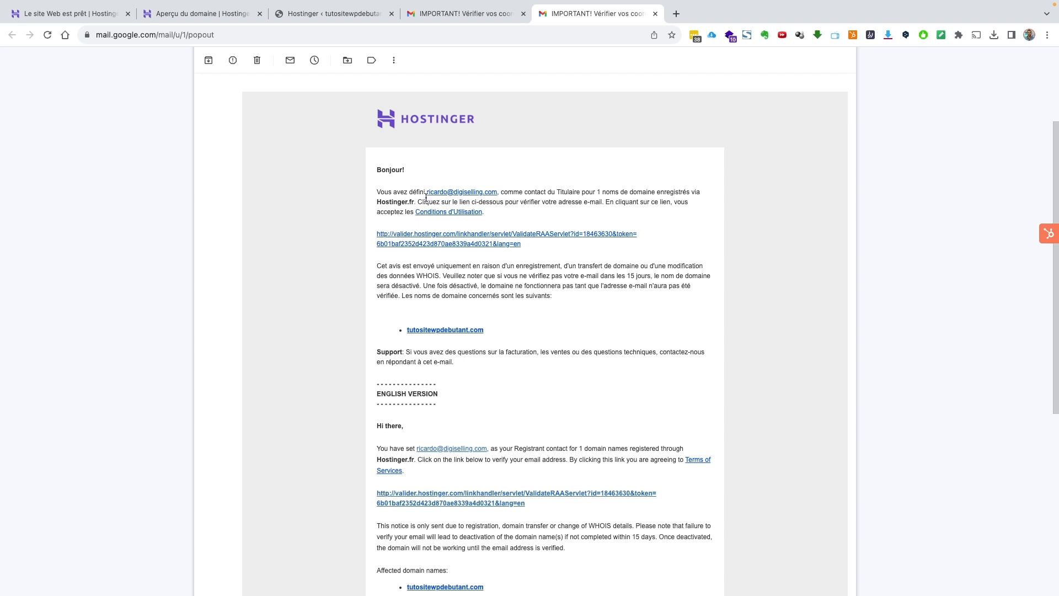
{"action": "scroll", "coordinate": [426, 197], "scroll_direction": "up", "scroll_amount": 3}
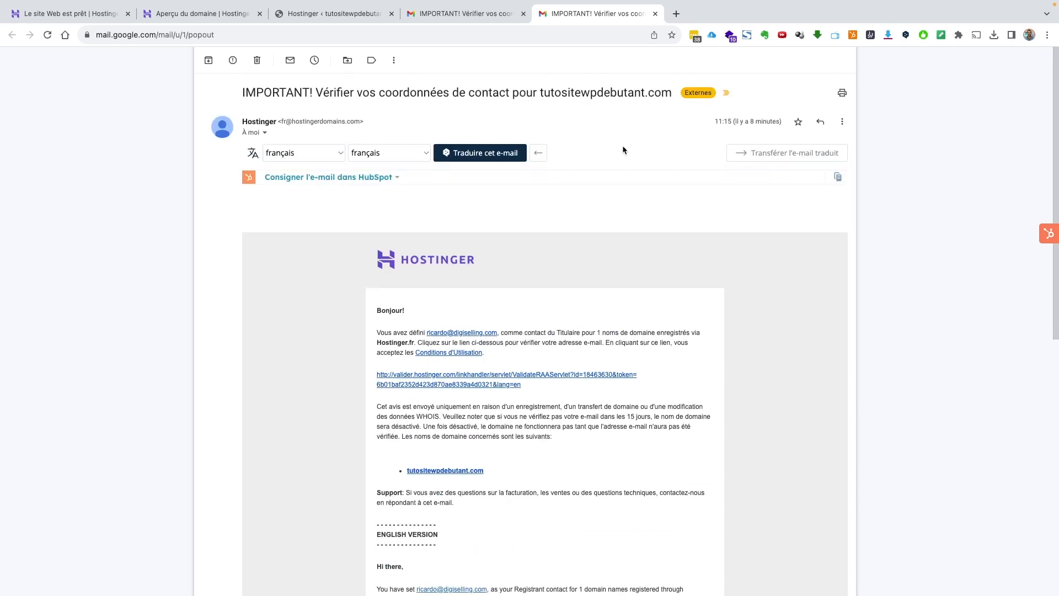
{"action": "scroll", "coordinate": [538, 282], "scroll_direction": "down", "scroll_amount": 5}
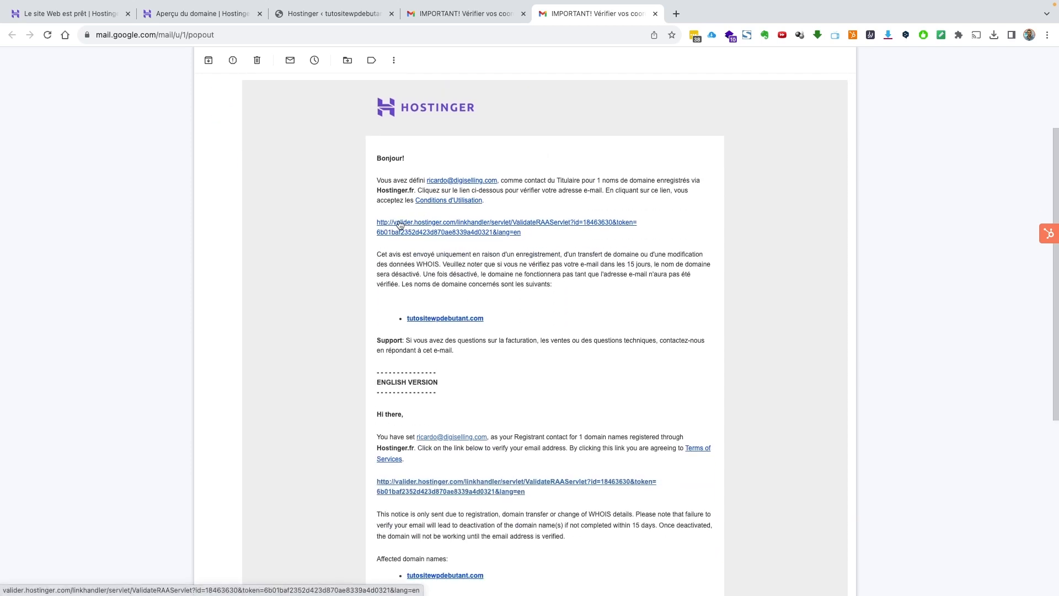
{"action": "left_click", "coordinate": [459, 224]}
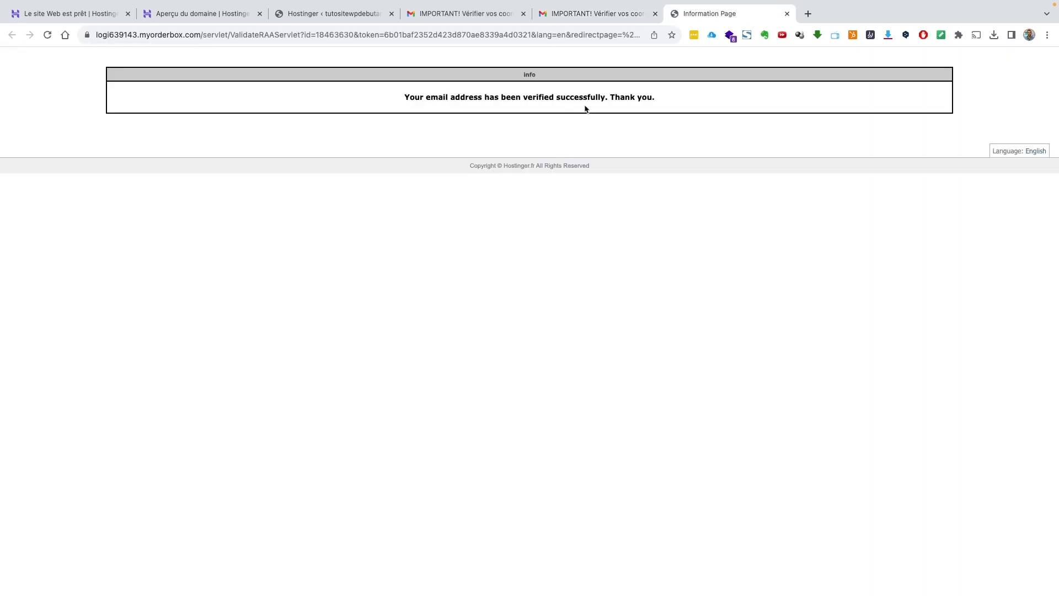
Reload the domain overview to refresh the registrant e-mail verification status
{"action": "left_click", "coordinate": [223, 17]}
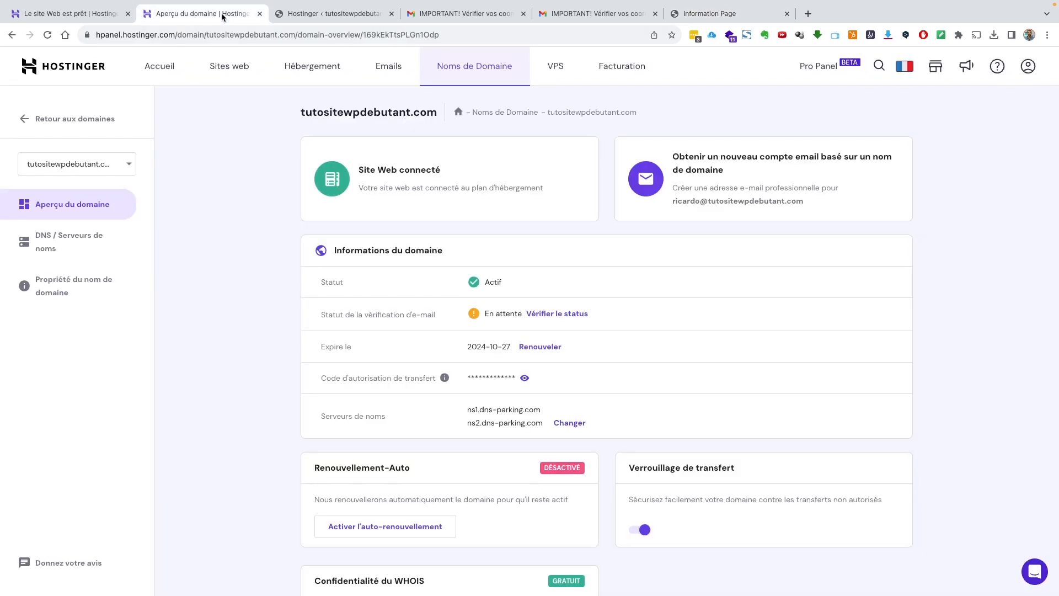
{"action": "key", "text": "super+r"}
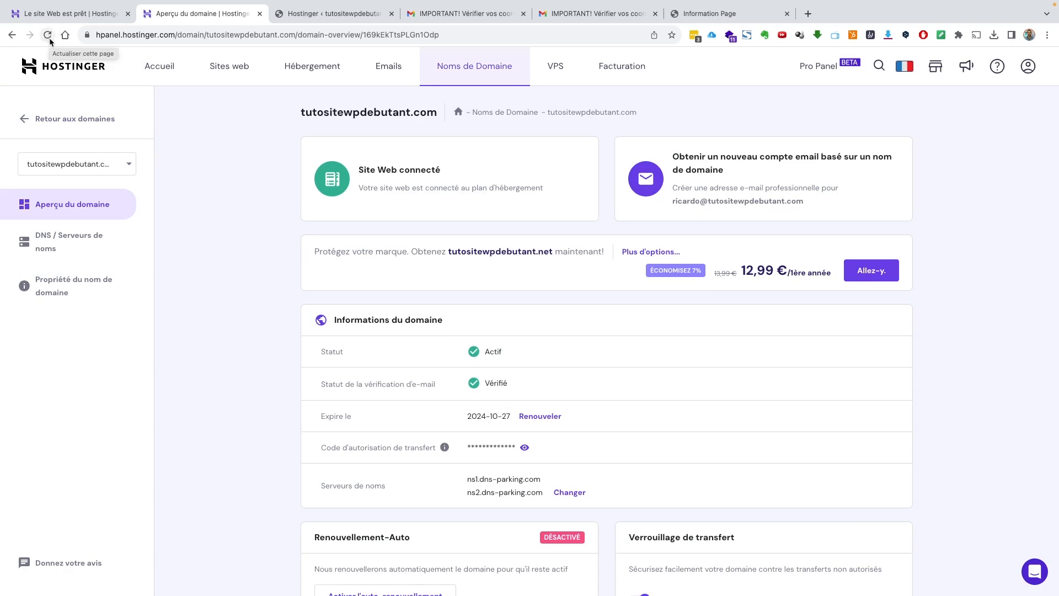
{"action": "left_click", "coordinate": [49, 39]}
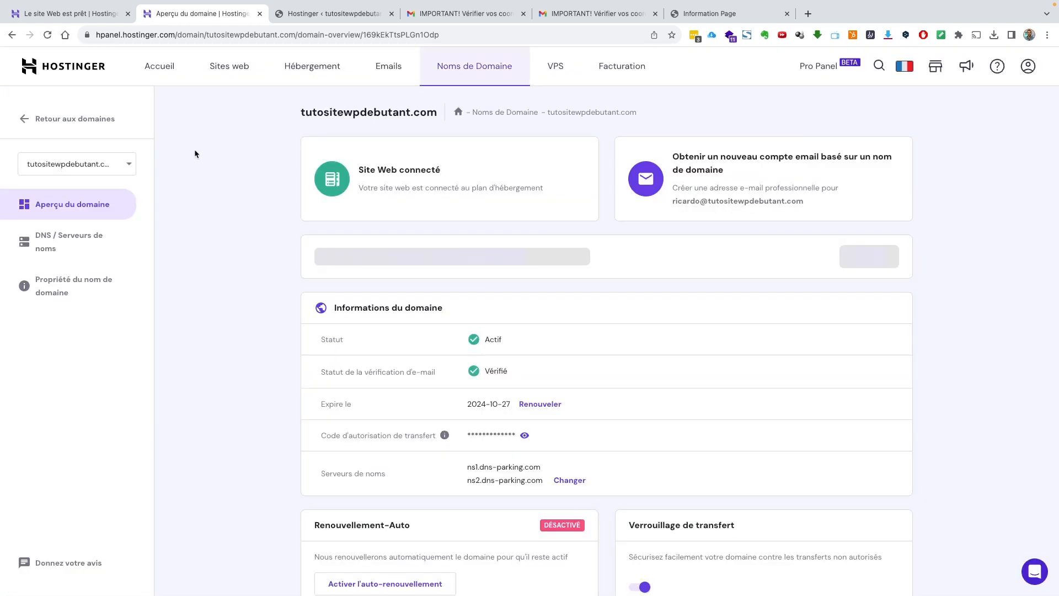
{"action": "left_click", "coordinate": [47, 35]}
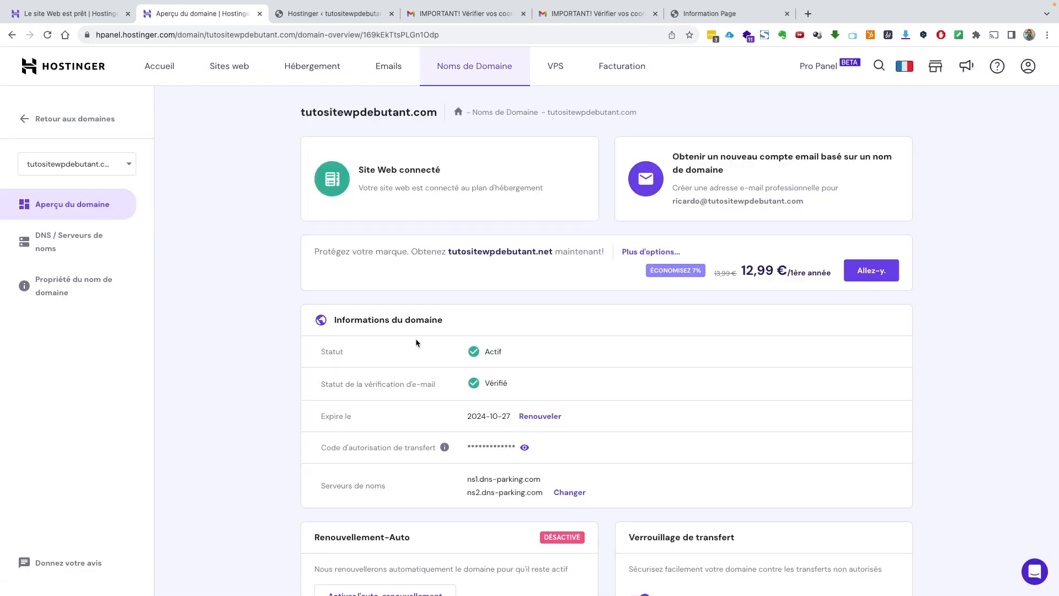
Reload the WordPress admin Commencer page showing the website as published
{"action": "left_click", "coordinate": [310, 15]}
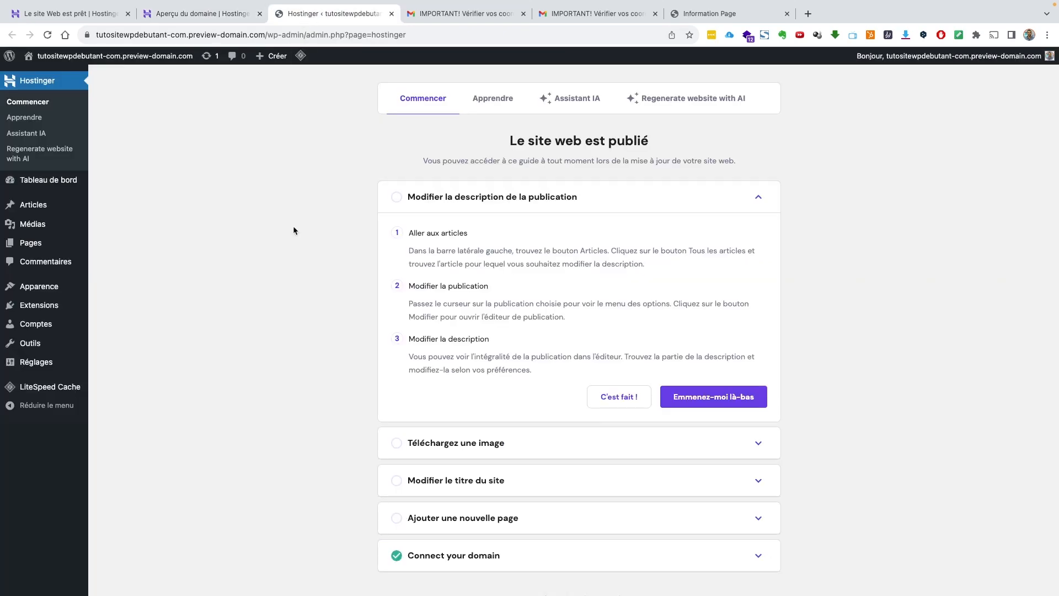
{"action": "key", "text": "super+r"}
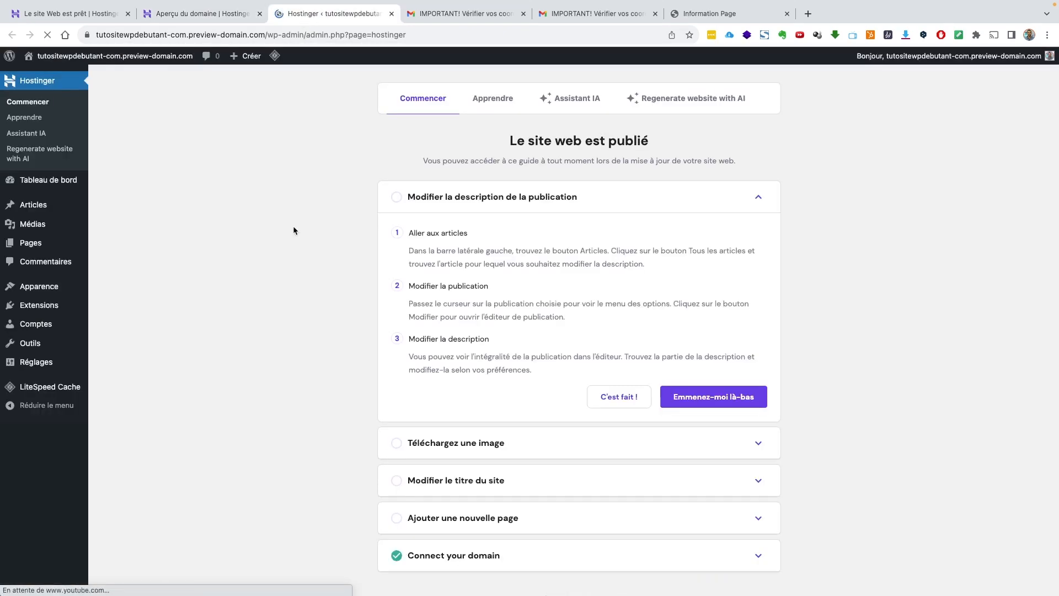
{"action": "left_click", "coordinate": [207, 19]}
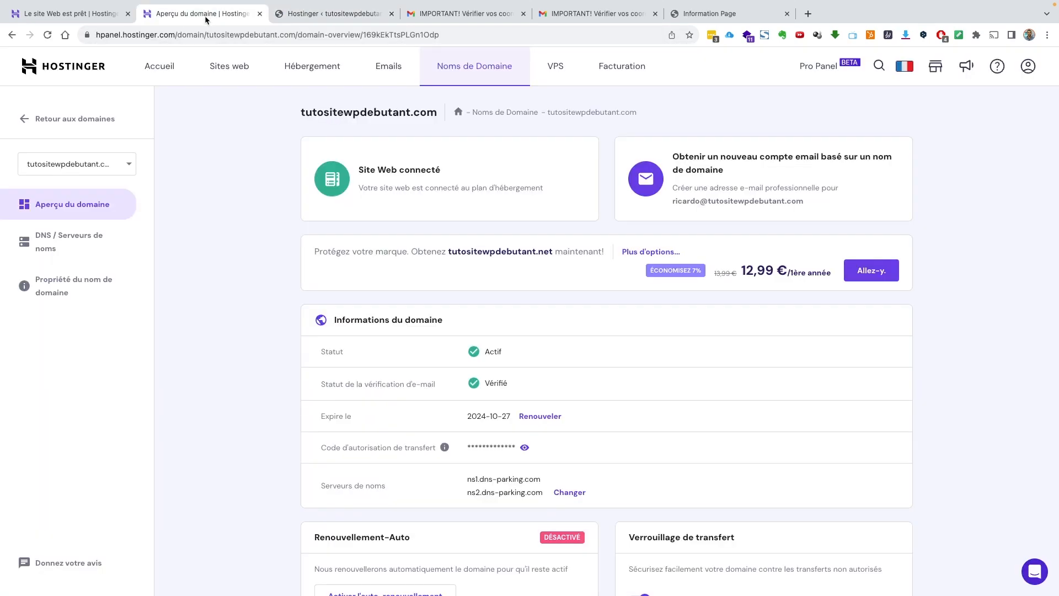
{"action": "left_click", "coordinate": [168, 68]}
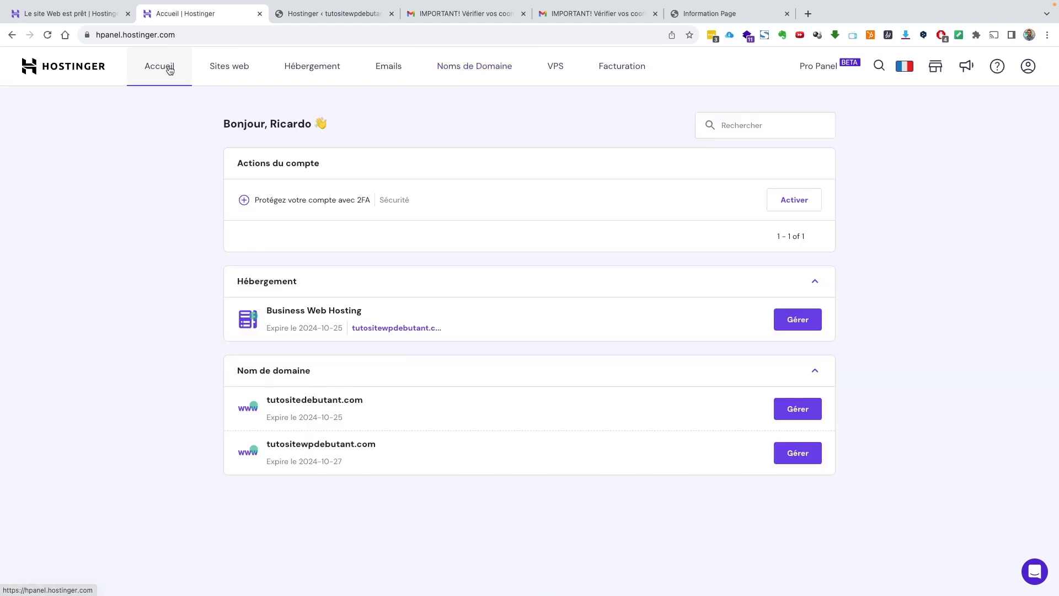
{"action": "left_click", "coordinate": [323, 15]}
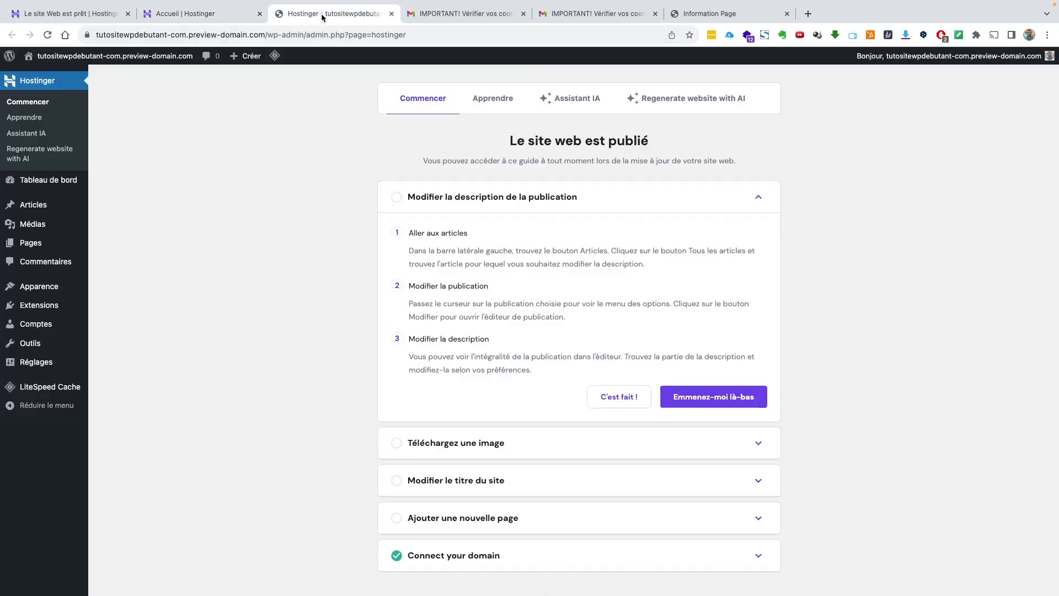
Visit the live tutositewpdebutant.com front page and scroll through its DigiSelling blog posts
{"action": "left_click", "coordinate": [66, 75]}
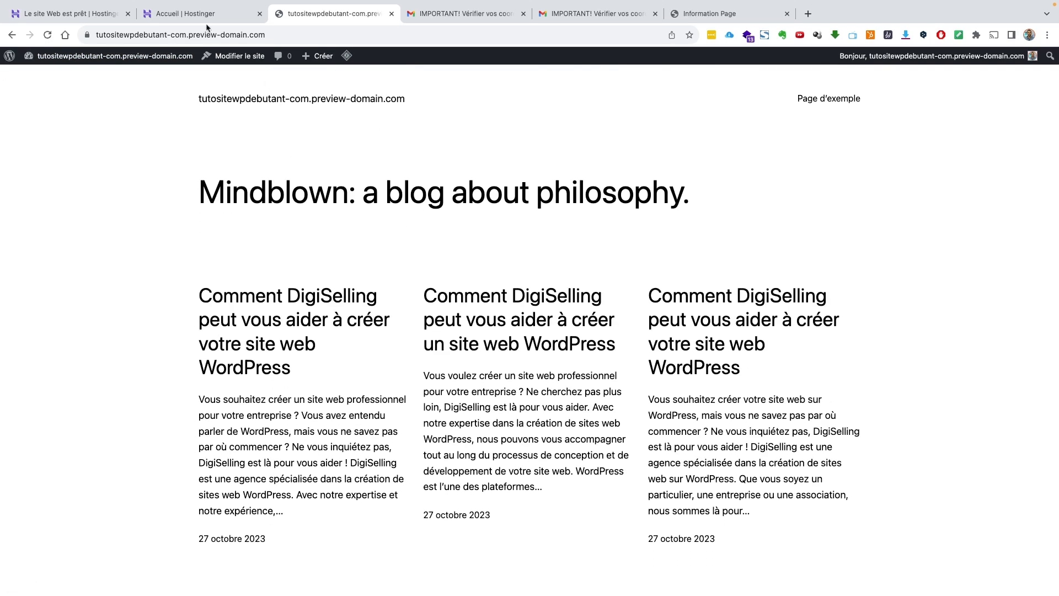
{"action": "left_click", "coordinate": [197, 15]}
{"action": "left_click", "coordinate": [309, 18]}
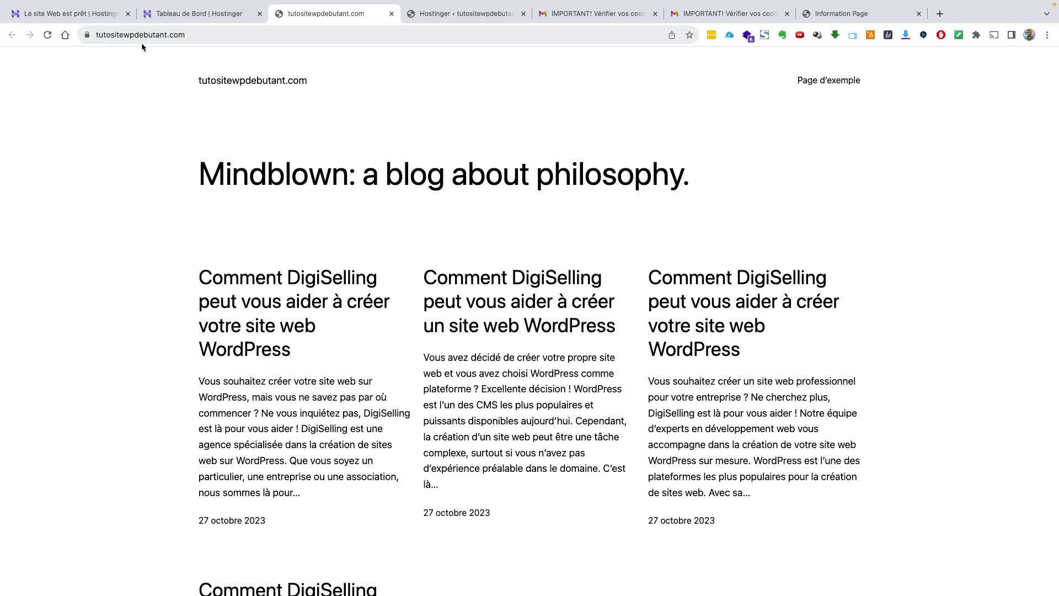
{"action": "scroll", "coordinate": [249, 174], "scroll_direction": "down", "scroll_amount": 1}
{"action": "scroll", "coordinate": [246, 195], "scroll_direction": "up", "scroll_amount": 1}
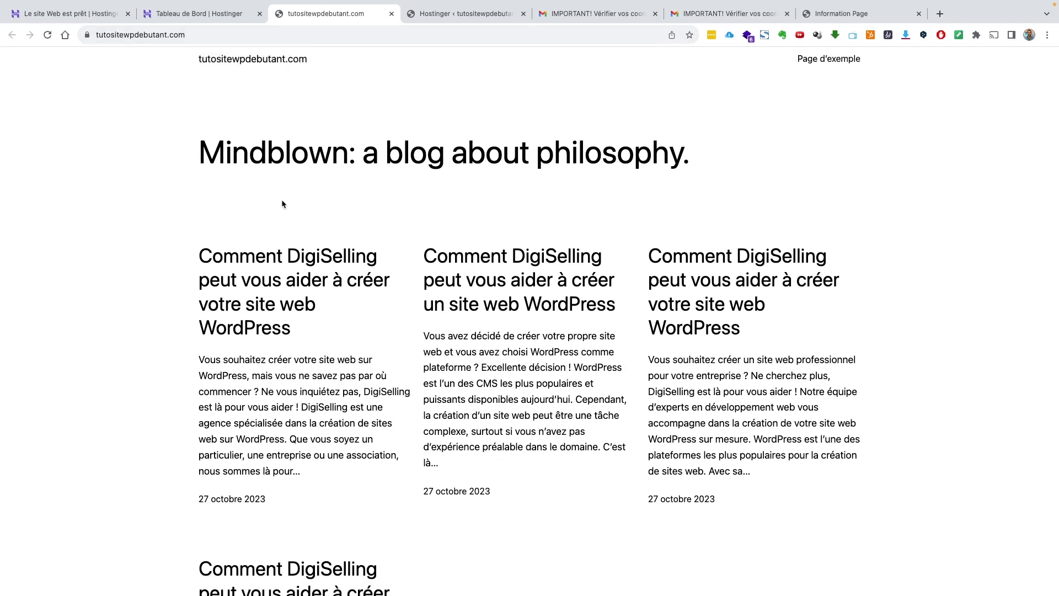
{"action": "scroll", "coordinate": [366, 217], "scroll_direction": "down", "scroll_amount": 10}
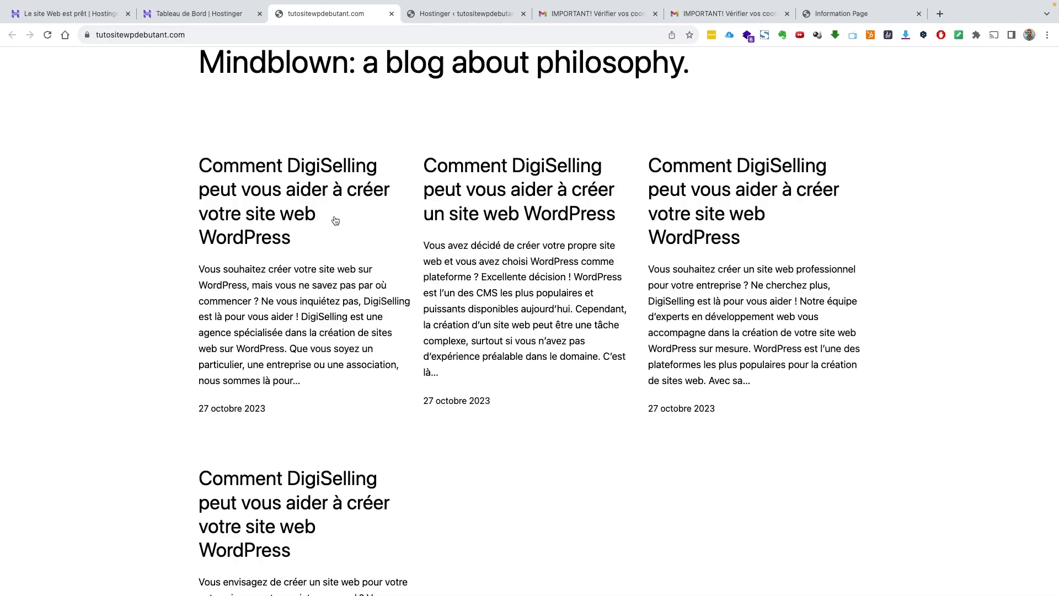
{"action": "scroll", "coordinate": [343, 224], "scroll_direction": "up", "scroll_amount": 10}
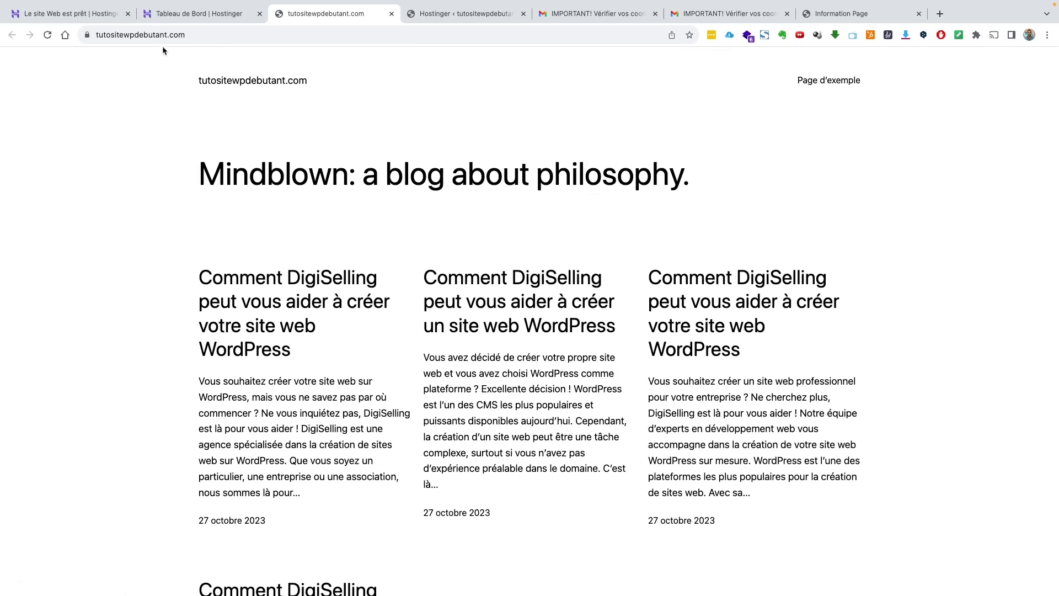
Append wp-admin to the tutositewpdebutant.com address to load the login page
{"action": "left_click", "coordinate": [105, 38]}
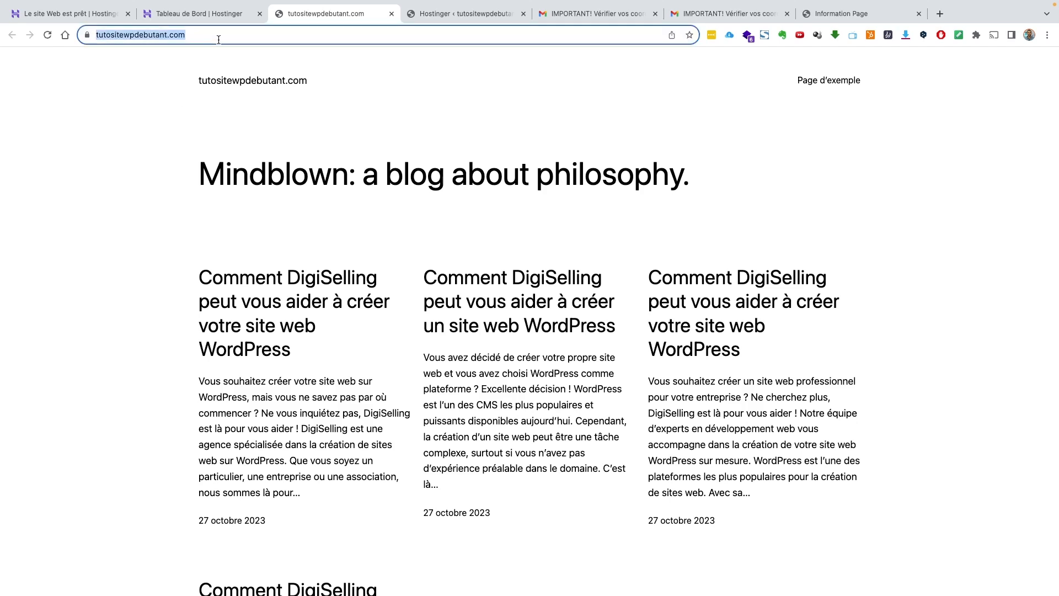
{"action": "left_click", "coordinate": [217, 39]}
{"action": "type", "text": "w"}
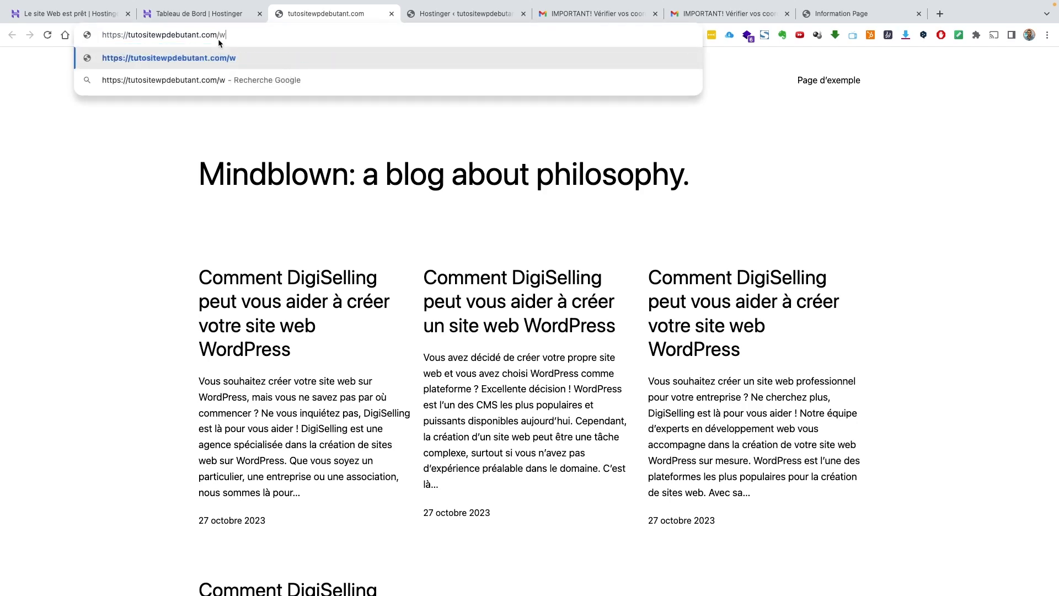
{"action": "type", "text": "p-admin"}
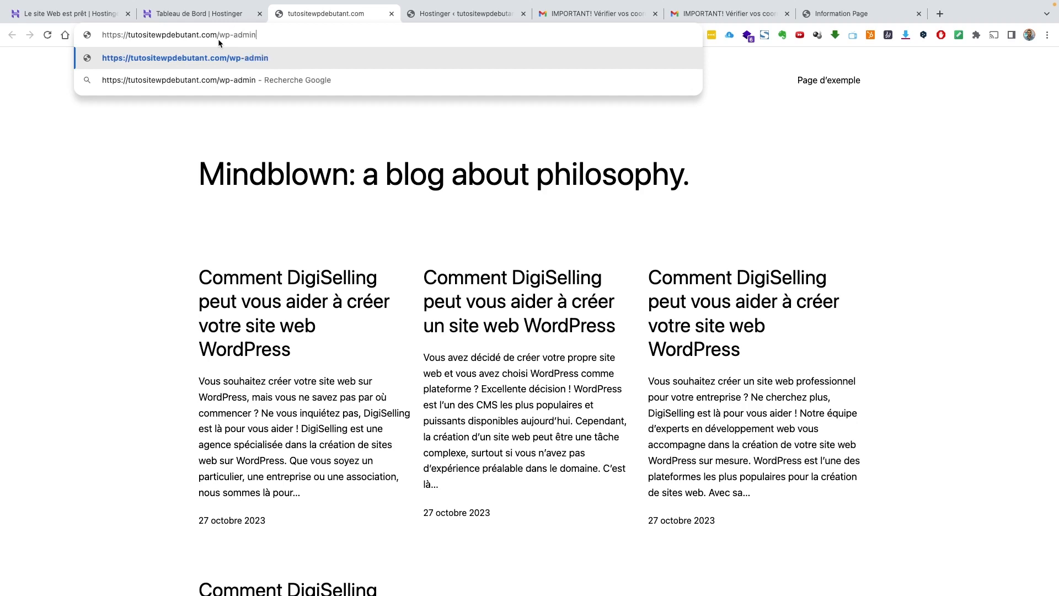
{"action": "key", "text": "Return"}
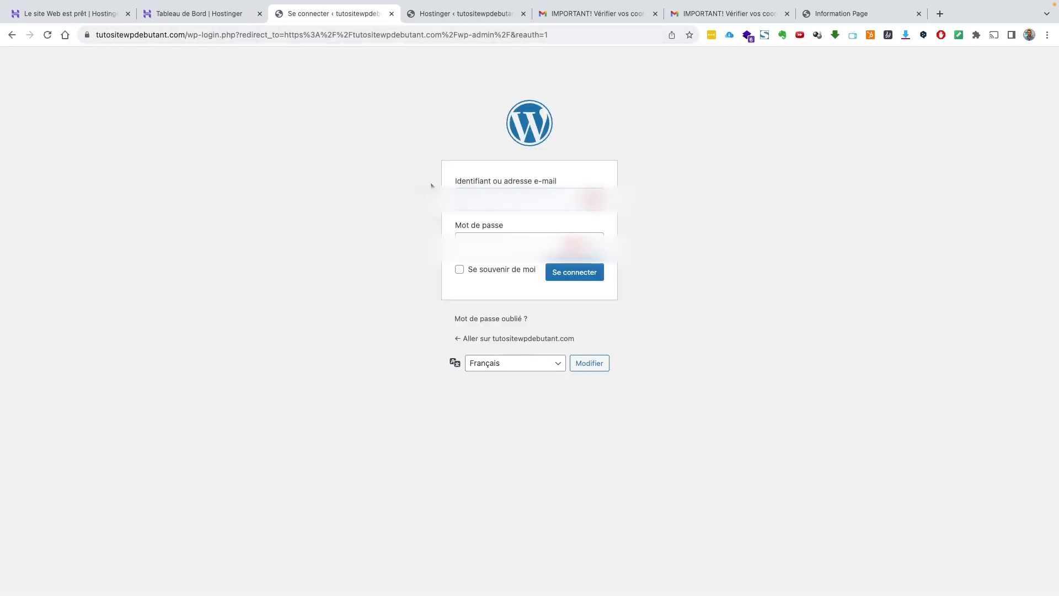
Log in with the admin username and password and look over the Tableau de bord
{"action": "type", "text": "..."}
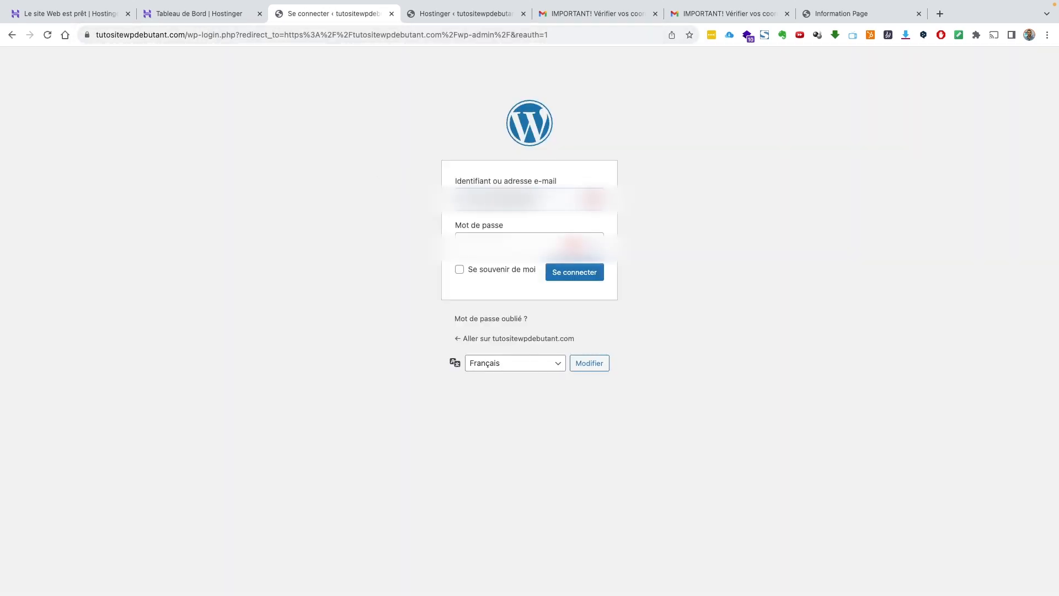
{"action": "key", "text": "Tab"}
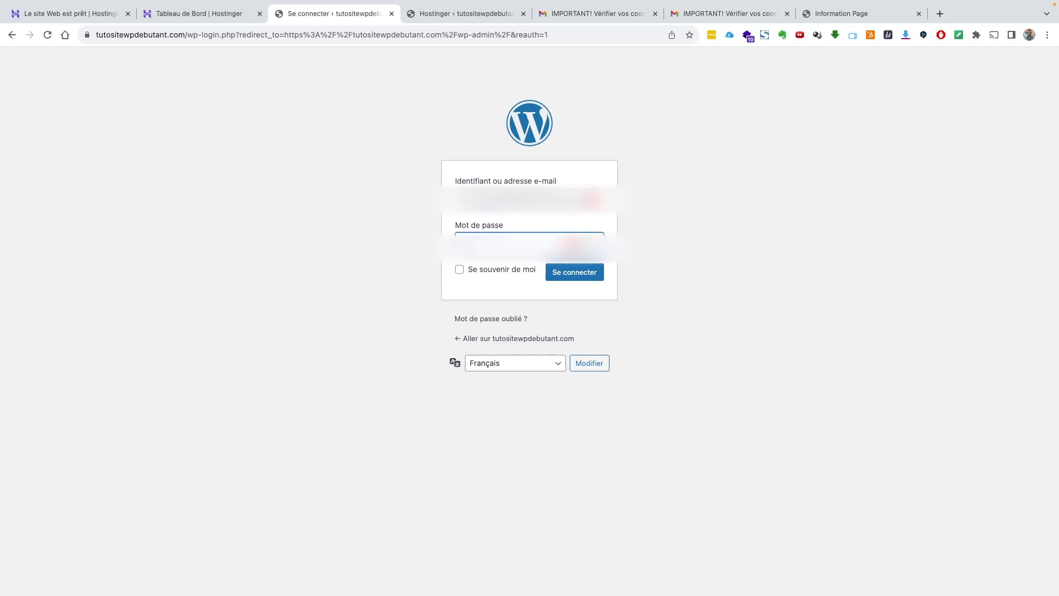
{"action": "key", "text": "BackSpace"}
{"action": "left_click", "coordinate": [580, 277]}
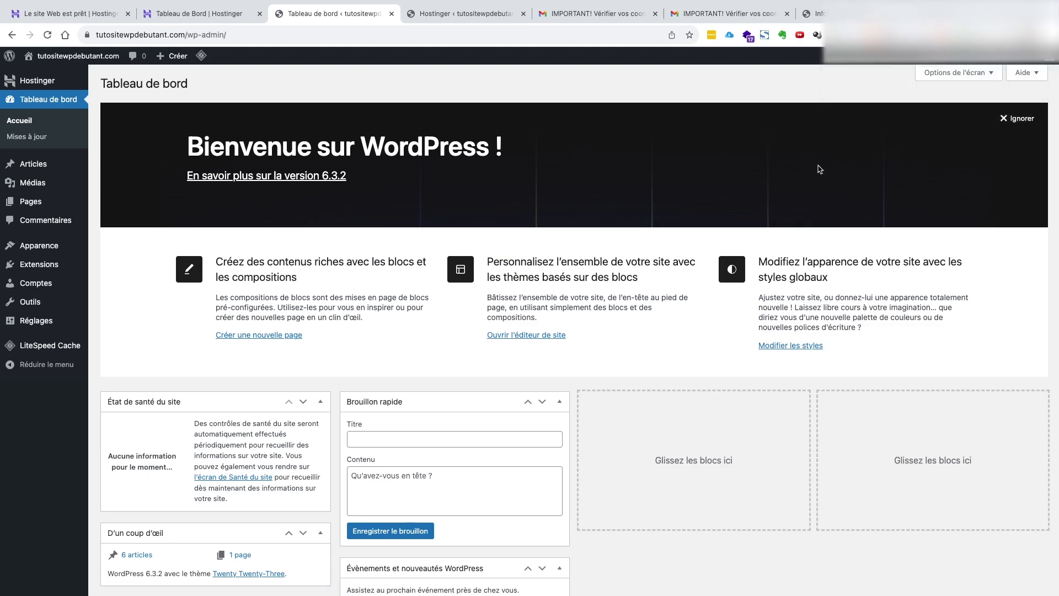
{"action": "scroll", "coordinate": [449, 231], "scroll_direction": "down", "scroll_amount": 1}
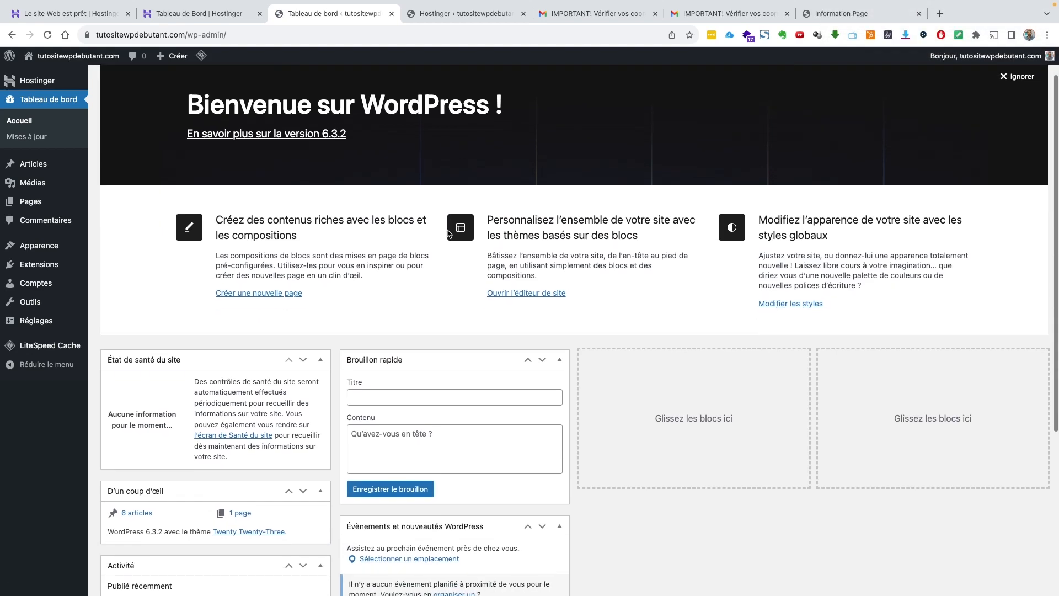
{"action": "scroll", "coordinate": [449, 233], "scroll_direction": "down", "scroll_amount": 4}
{"action": "scroll", "coordinate": [449, 233], "scroll_direction": "up", "scroll_amount": 5}
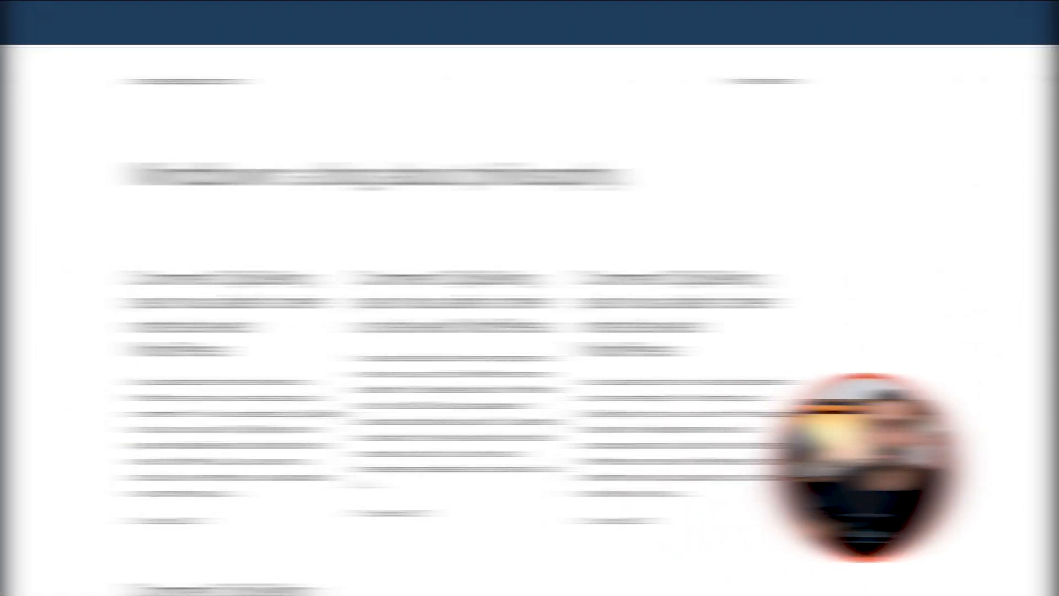
Scroll through the posts on the live blog front page
{"action": "scroll", "coordinate": [65, 77], "scroll_direction": "down", "scroll_amount": 3}
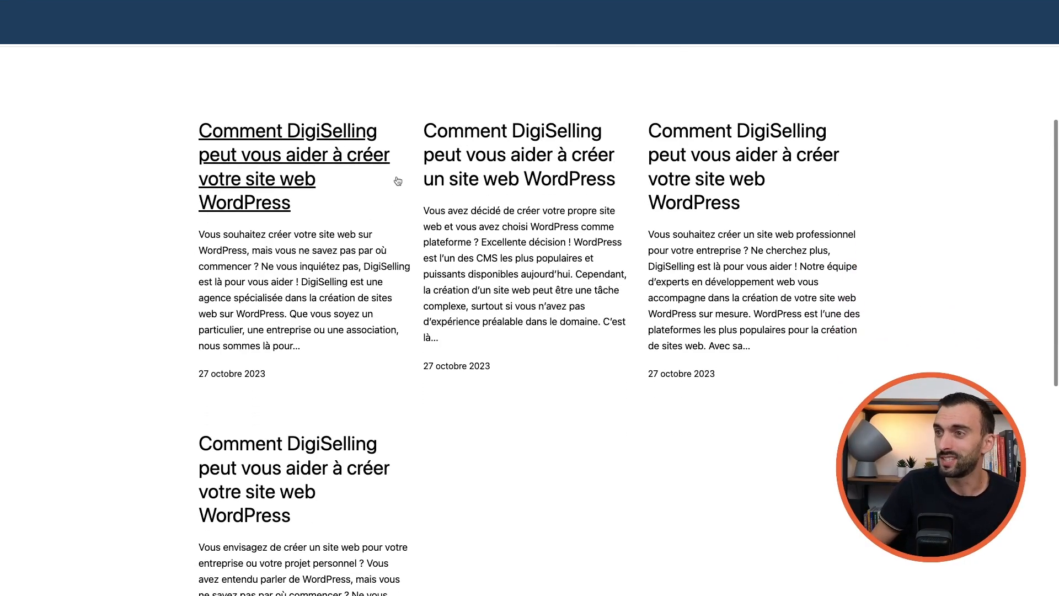
{"action": "scroll", "coordinate": [634, 206], "scroll_direction": "down", "scroll_amount": 9}
{"action": "scroll", "coordinate": [637, 225], "scroll_direction": "up", "scroll_amount": 12}
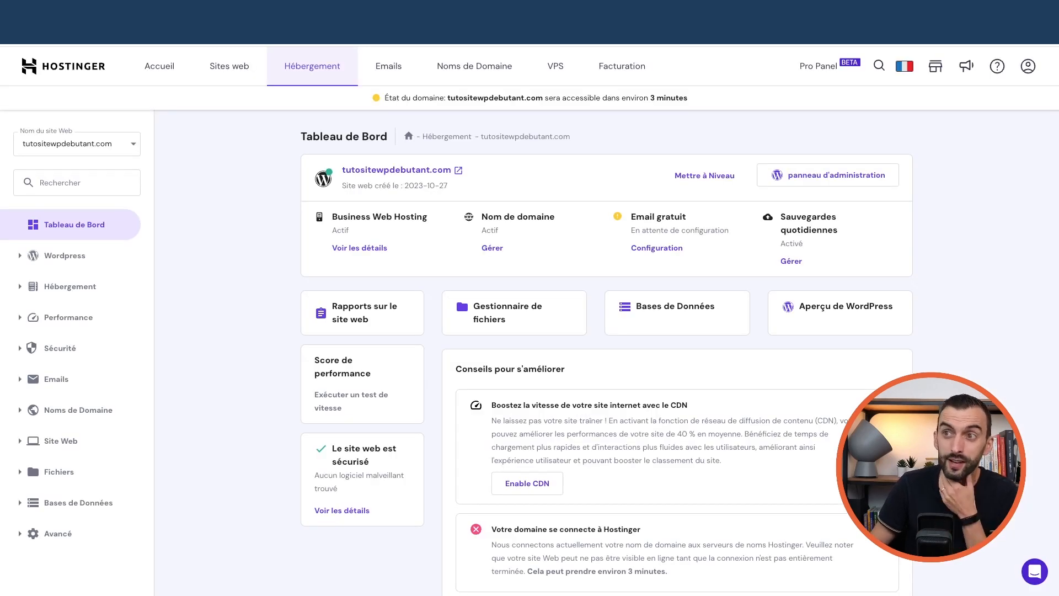
From Sites web, manage tutositewpdebutant.com and open its Aperçu de WordPress card
{"action": "left_click", "coordinate": [219, 72]}
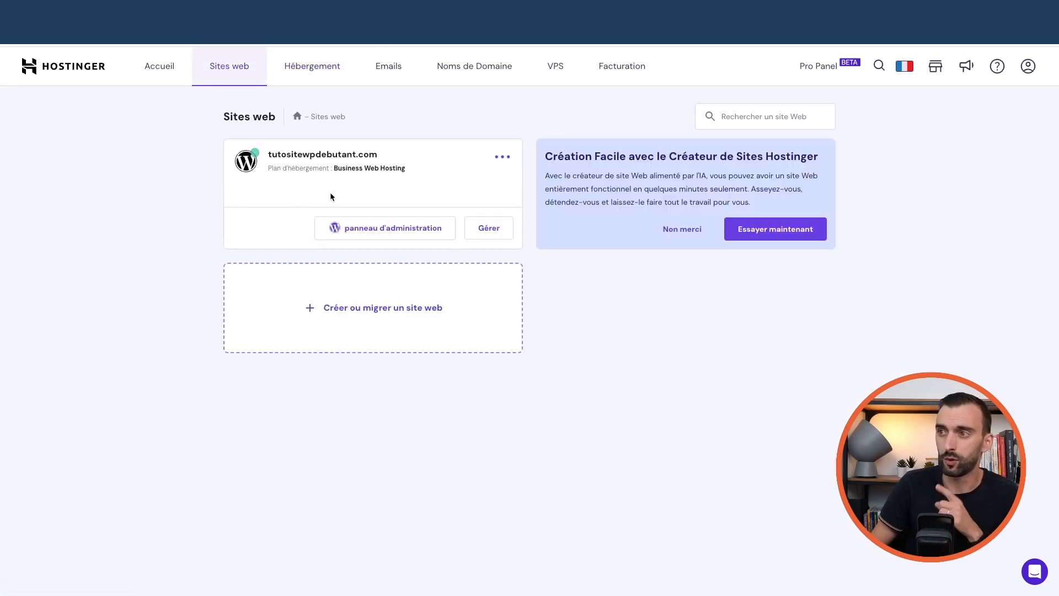
{"action": "left_click", "coordinate": [486, 236]}
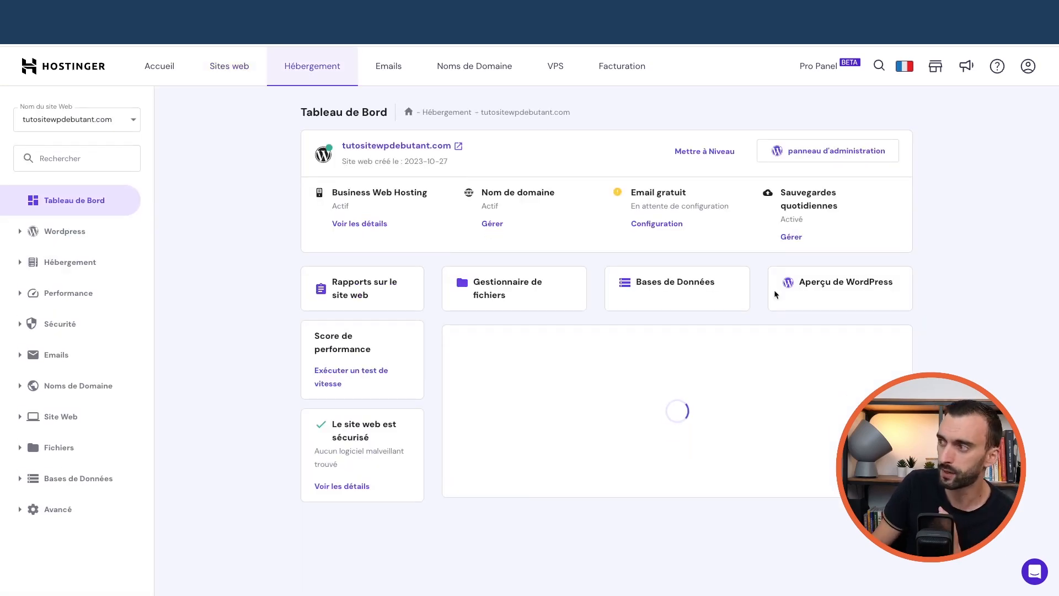
{"action": "left_click", "coordinate": [834, 292]}
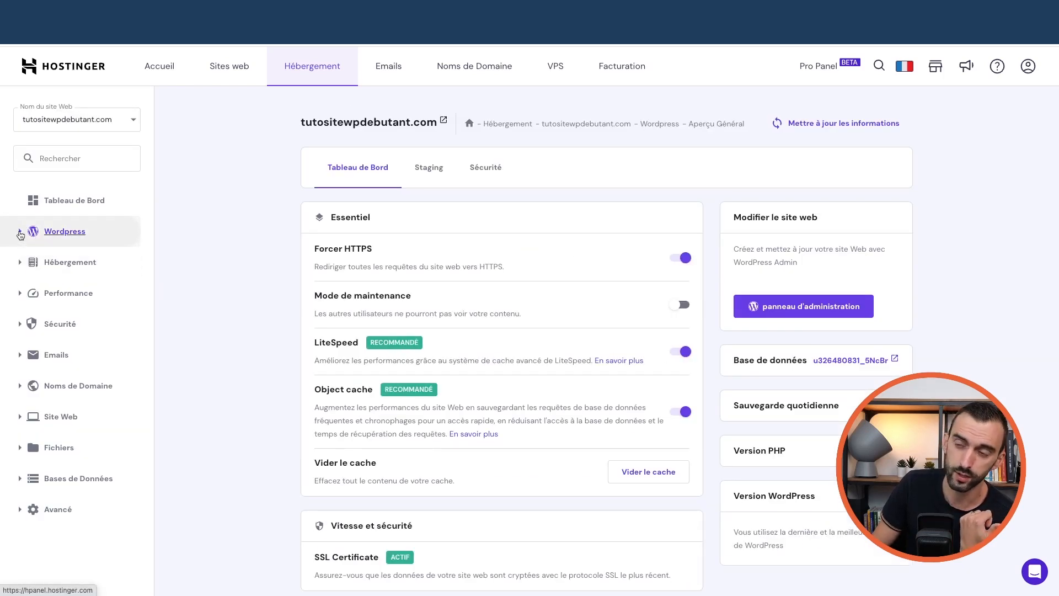
Switch off the LiteSpeed cache toggle under Essentiel in the WordPress overview
{"action": "left_click", "coordinate": [21, 232]}
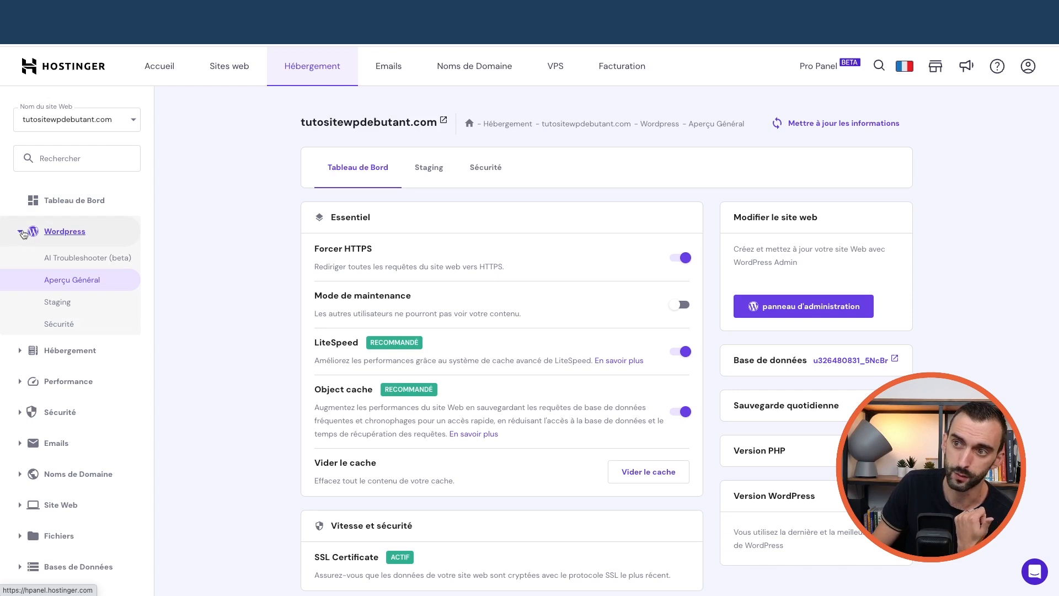
{"action": "left_click", "coordinate": [20, 235]}
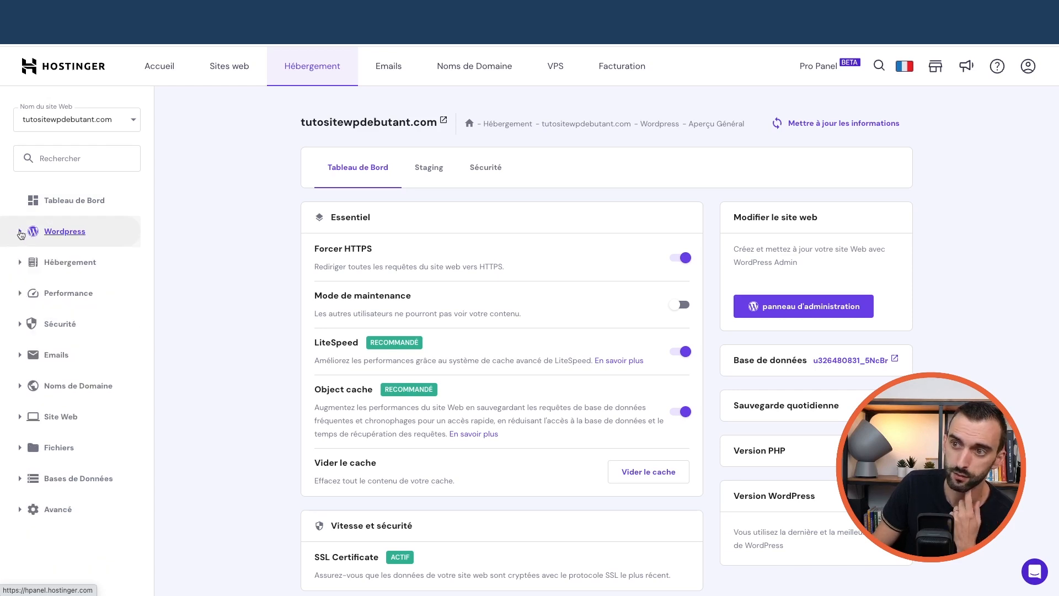
{"action": "left_click", "coordinate": [21, 234]}
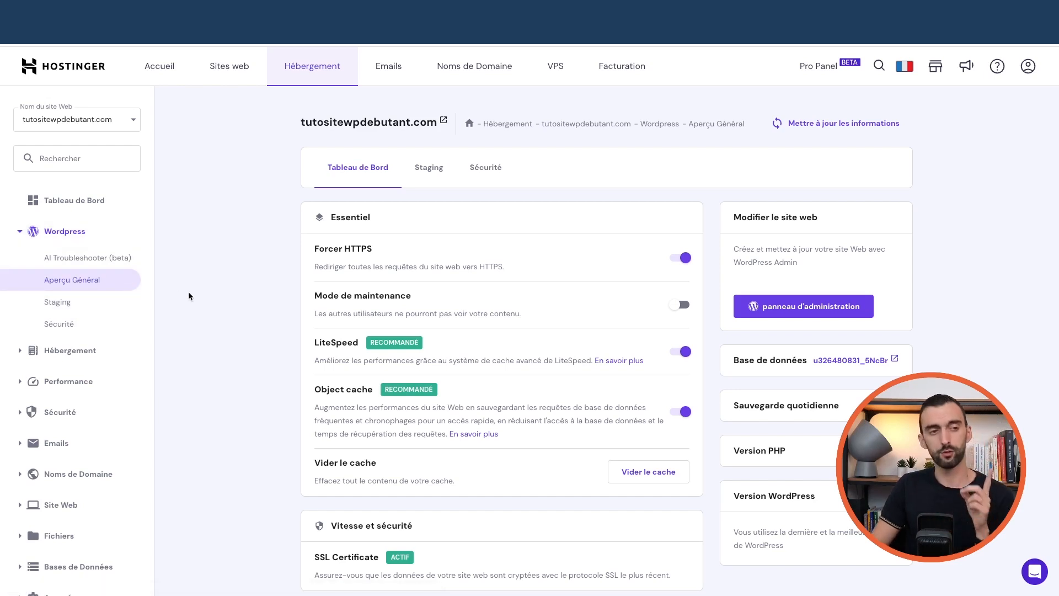
{"action": "left_click", "coordinate": [682, 354]}
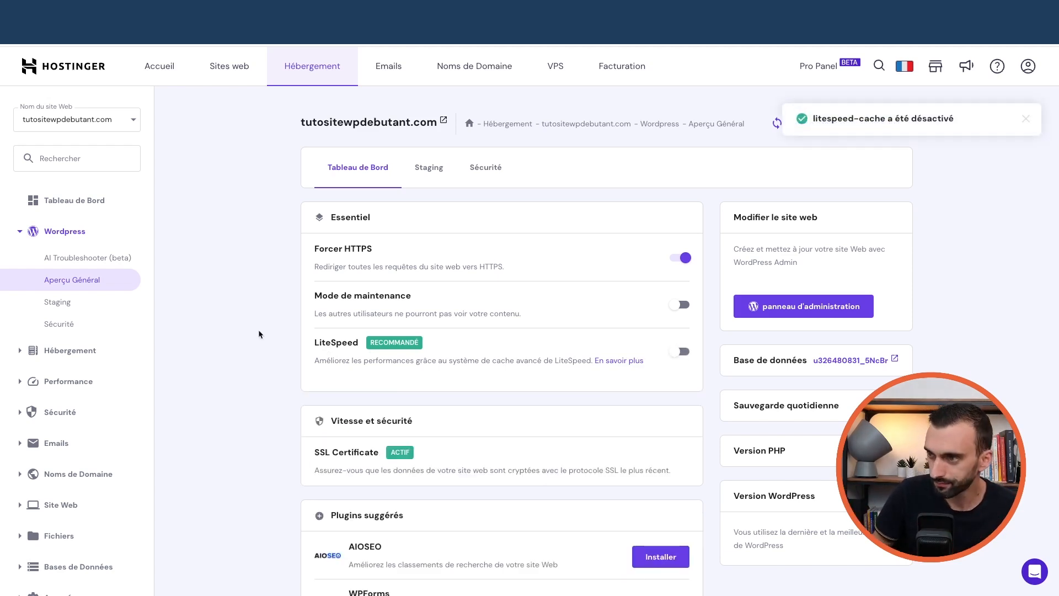
{"action": "scroll", "coordinate": [210, 332], "scroll_direction": "down", "scroll_amount": 2}
{"action": "scroll", "coordinate": [211, 329], "scroll_direction": "up", "scroll_amount": 3}
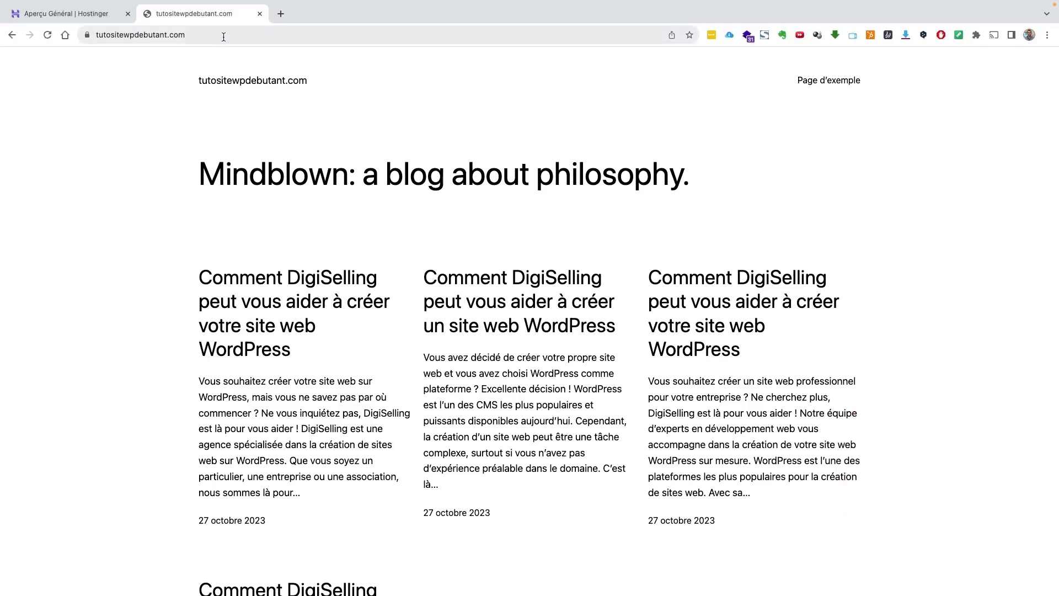
Load tutositewpdebutant.com/wp-admin from the address bar
{"action": "left_click", "coordinate": [213, 34]}
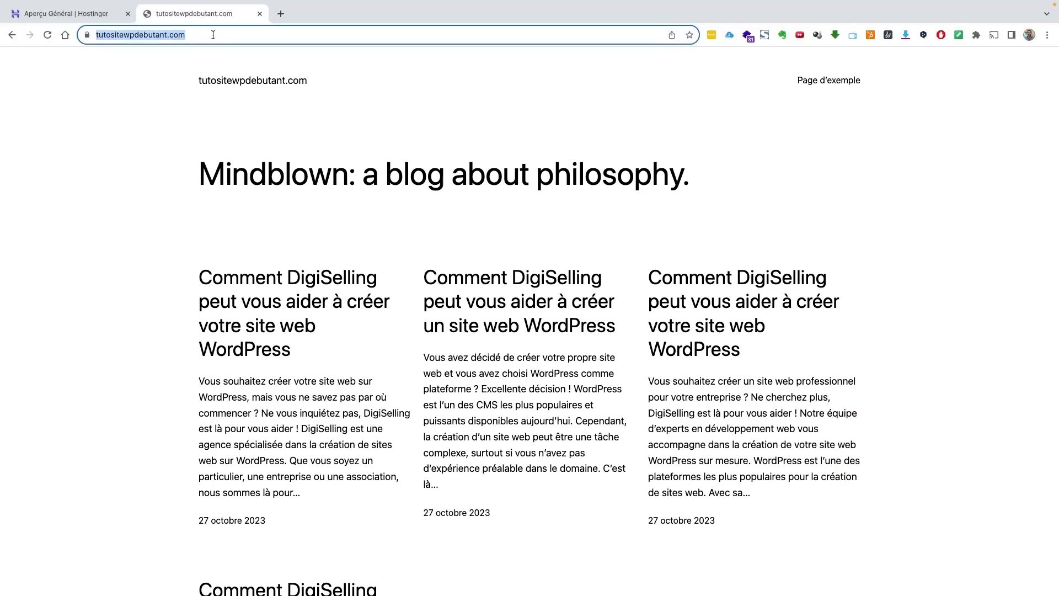
{"action": "left_click", "coordinate": [213, 34]}
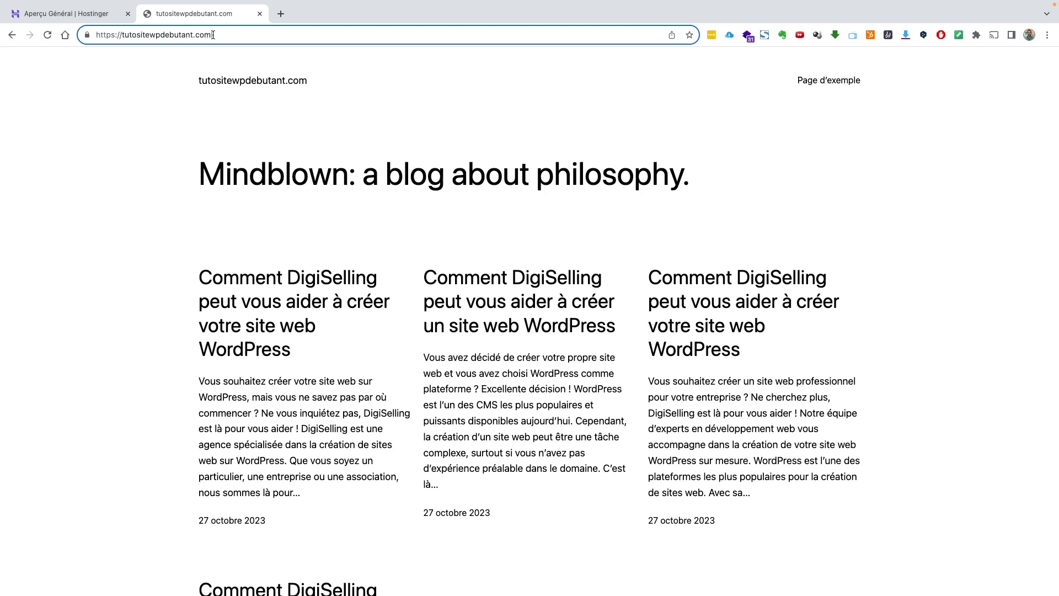
{"action": "type", "text": "/wp"}
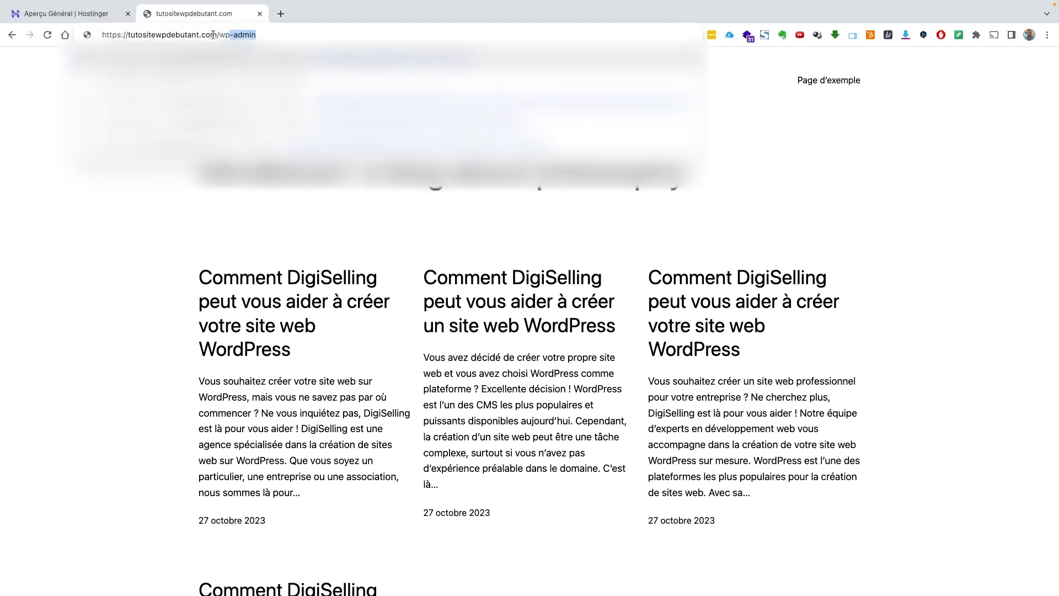
{"action": "type", "text": "-admin"}
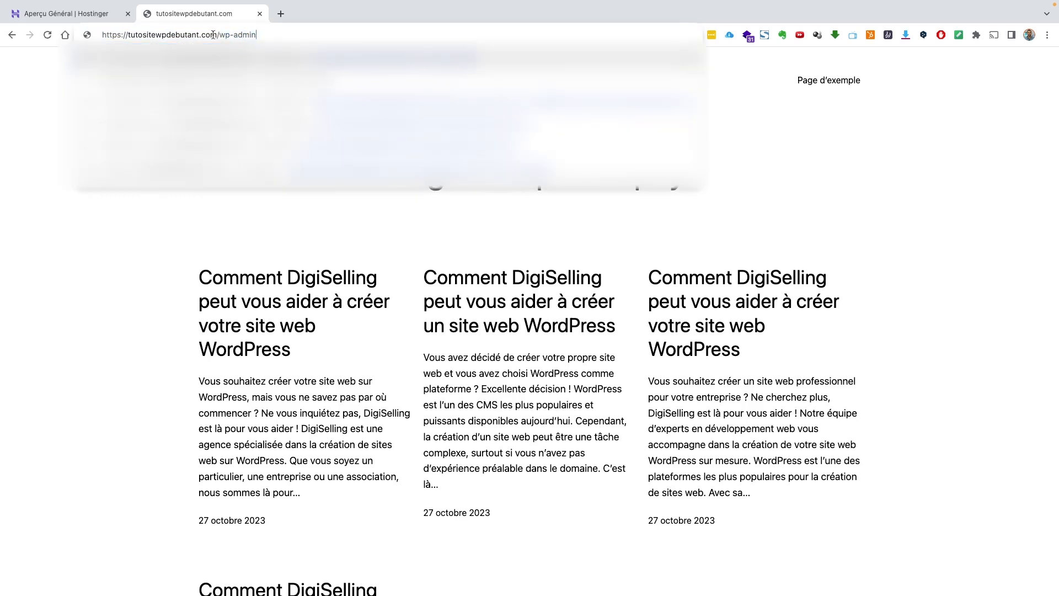
{"action": "key", "text": "Return"}
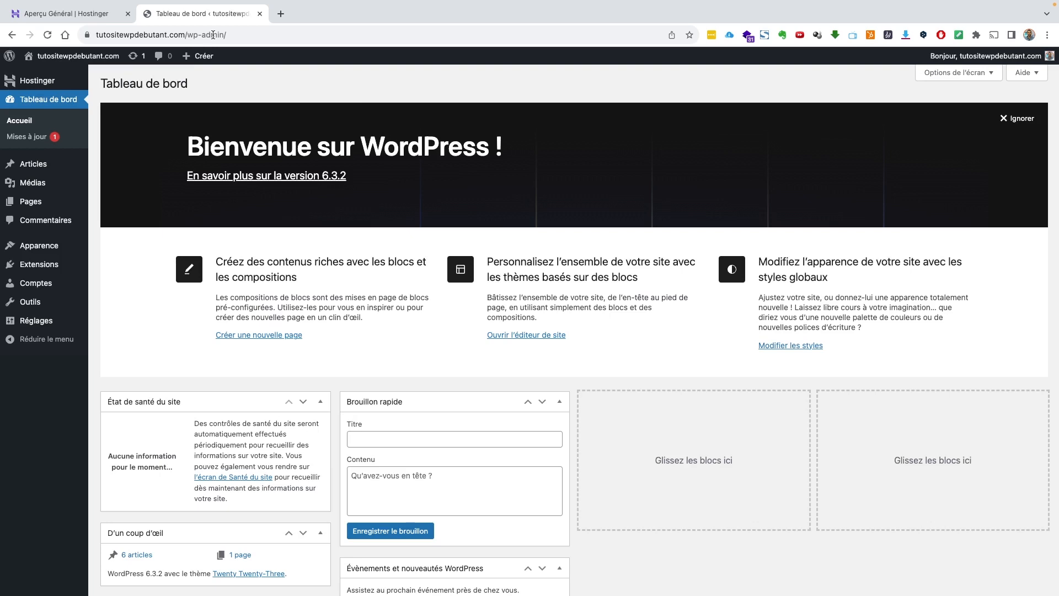
Sign out via Bonjour > Se déconnecter, then log back in with the admin credentials
{"action": "mouse_move", "coordinate": [993, 56]}
{"action": "left_click", "coordinate": [985, 112]}
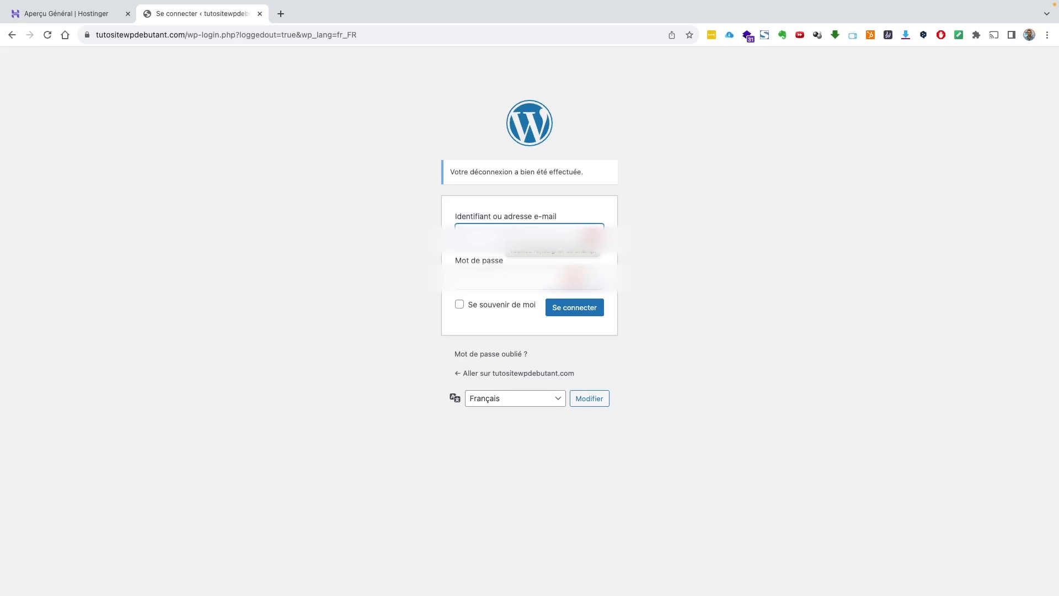
{"action": "type", "text": "..."}
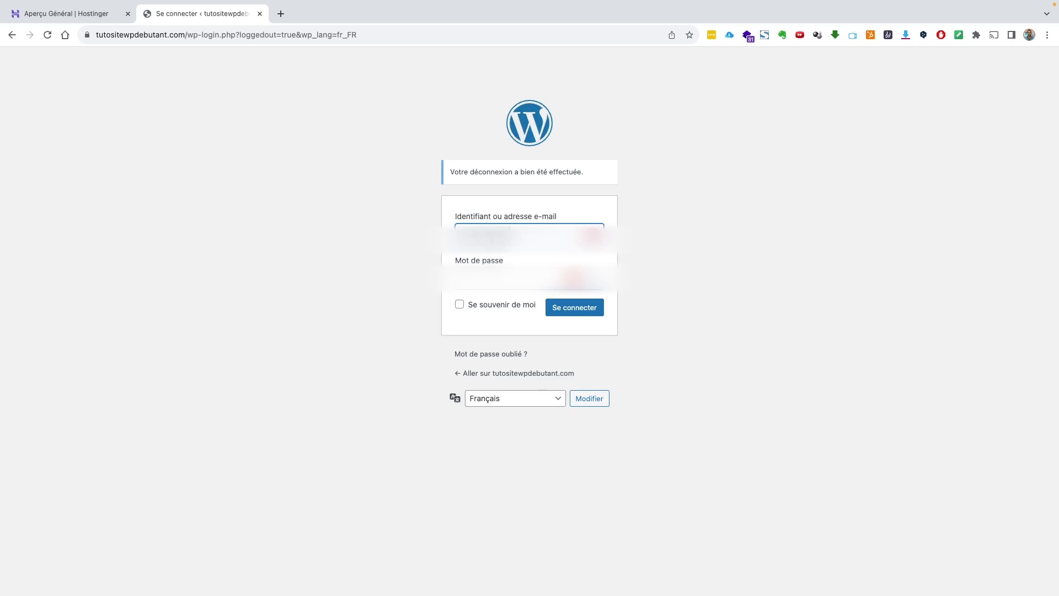
{"action": "type", "text": "............"}
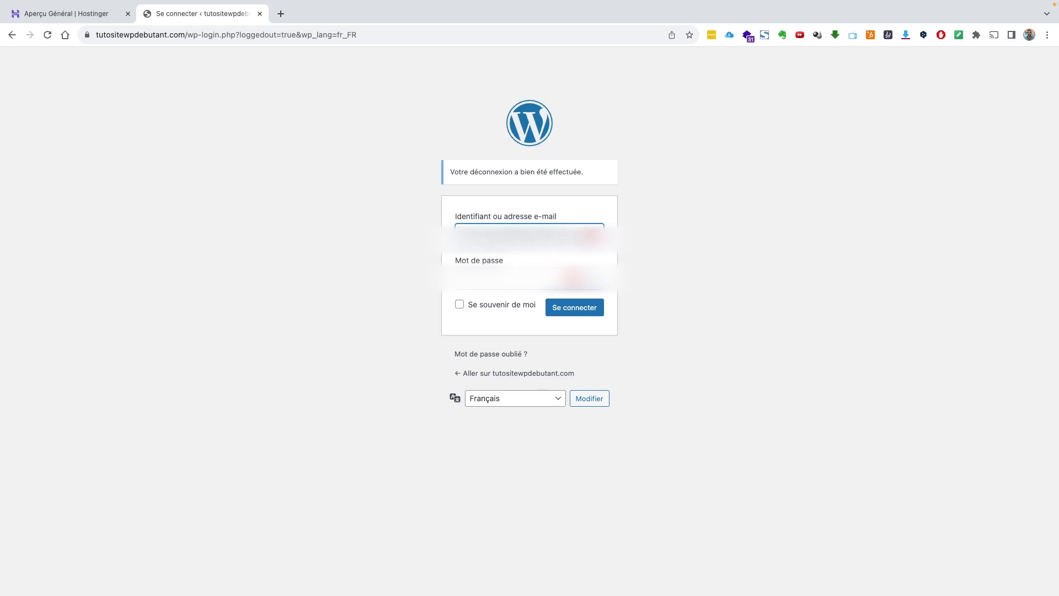
{"action": "key", "text": "Tab"}
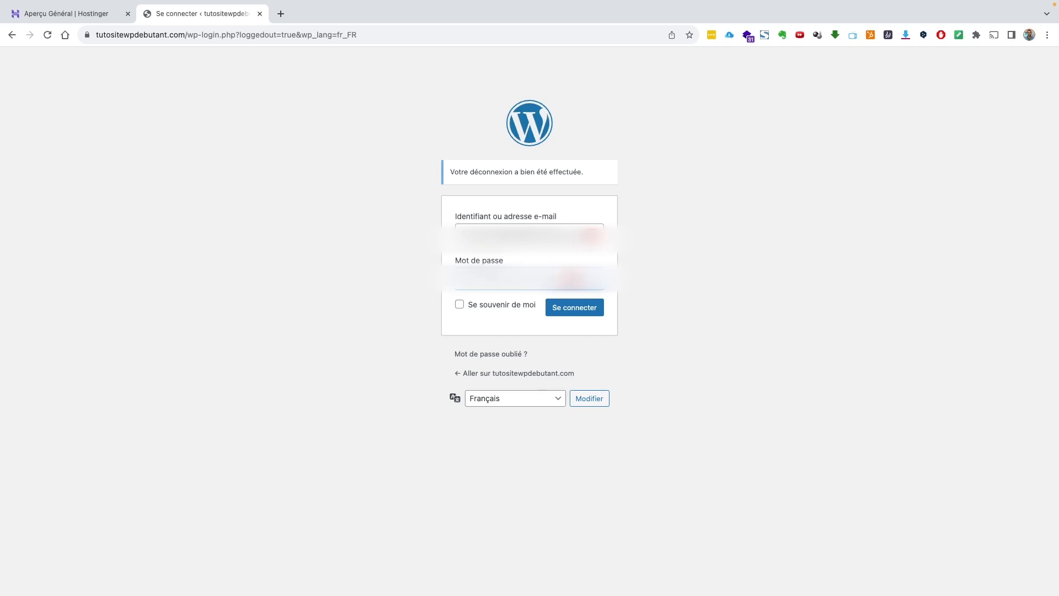
{"action": "left_click", "coordinate": [583, 310]}
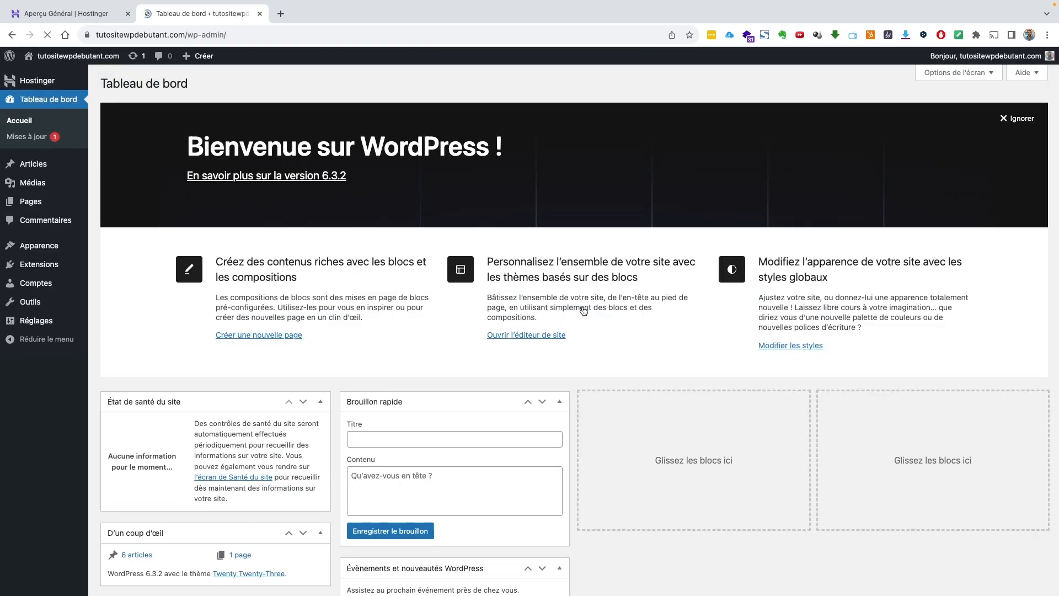
Dismiss the password prompt, review Tous les articles and Toutes les pages, then open Thèmes
{"action": "left_click", "coordinate": [918, 147]}
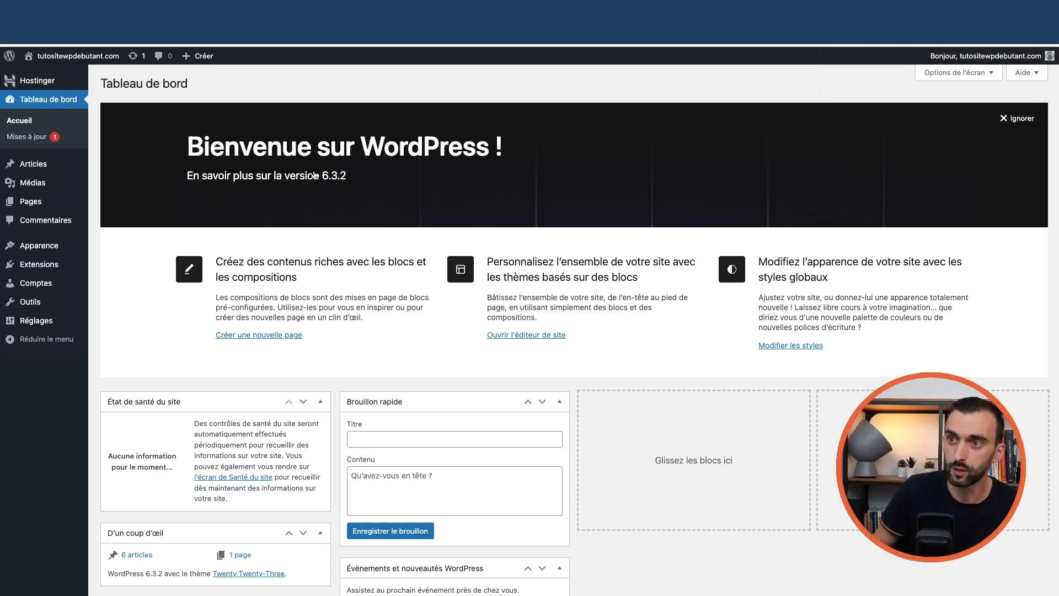
{"action": "mouse_move", "coordinate": [50, 70]}
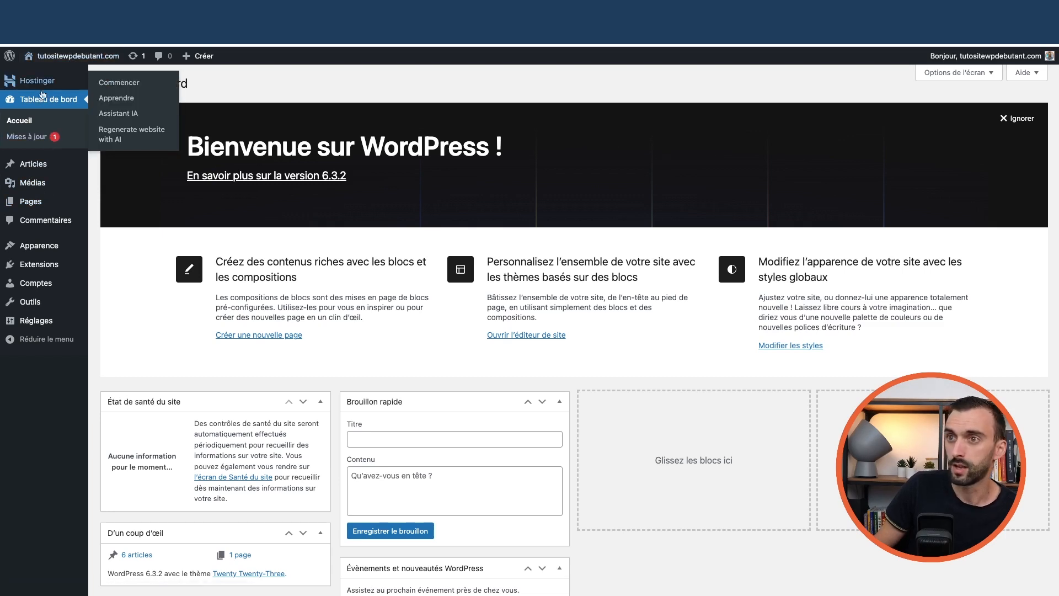
{"action": "mouse_move", "coordinate": [37, 165]}
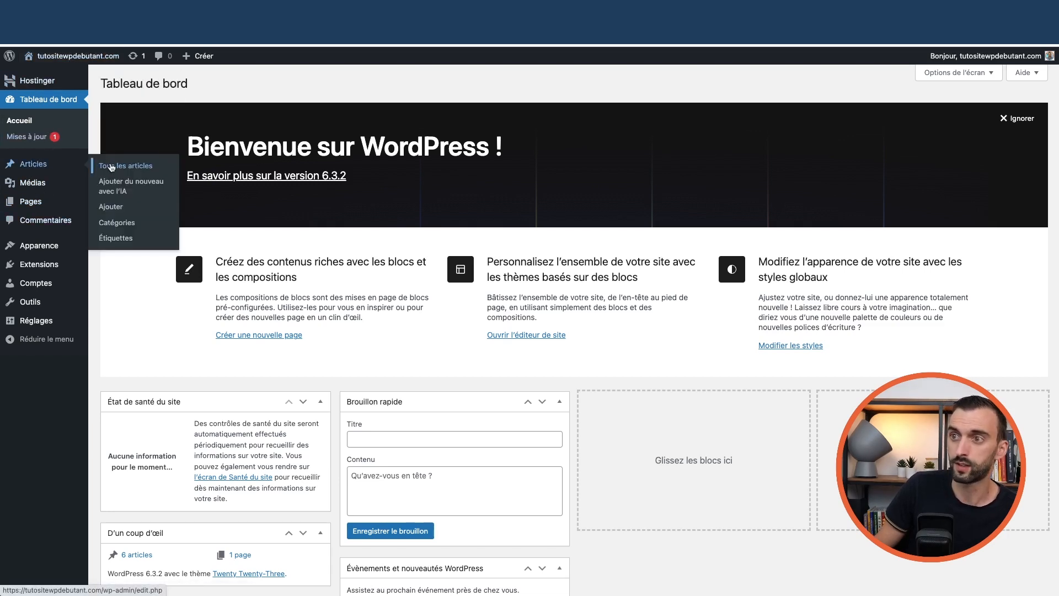
{"action": "left_click", "coordinate": [112, 166]}
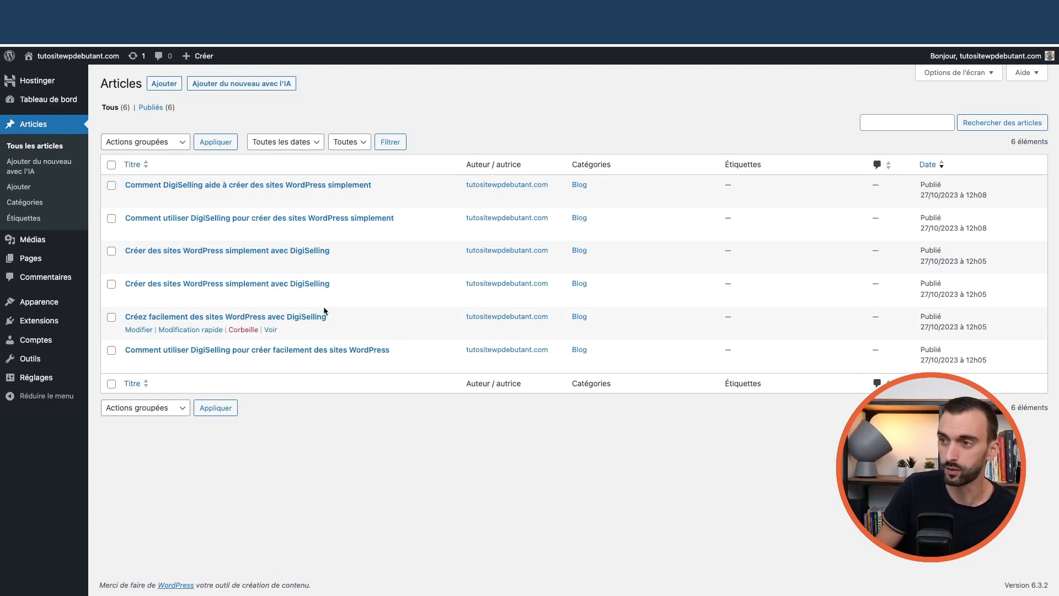
{"action": "mouse_move", "coordinate": [36, 258]}
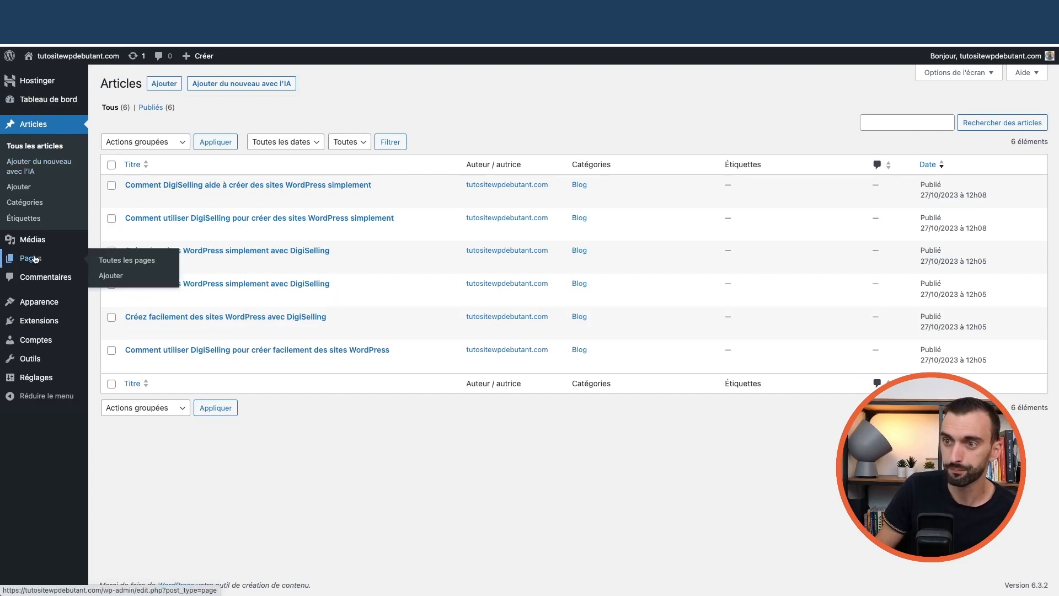
{"action": "left_click", "coordinate": [113, 262]}
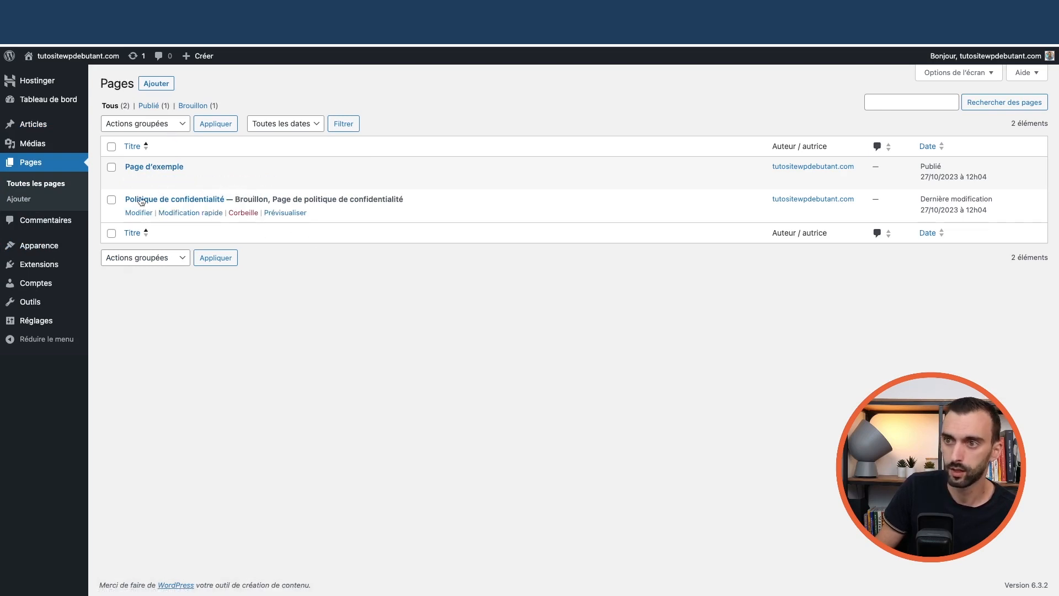
{"action": "mouse_move", "coordinate": [55, 246]}
{"action": "left_click", "coordinate": [120, 253]}
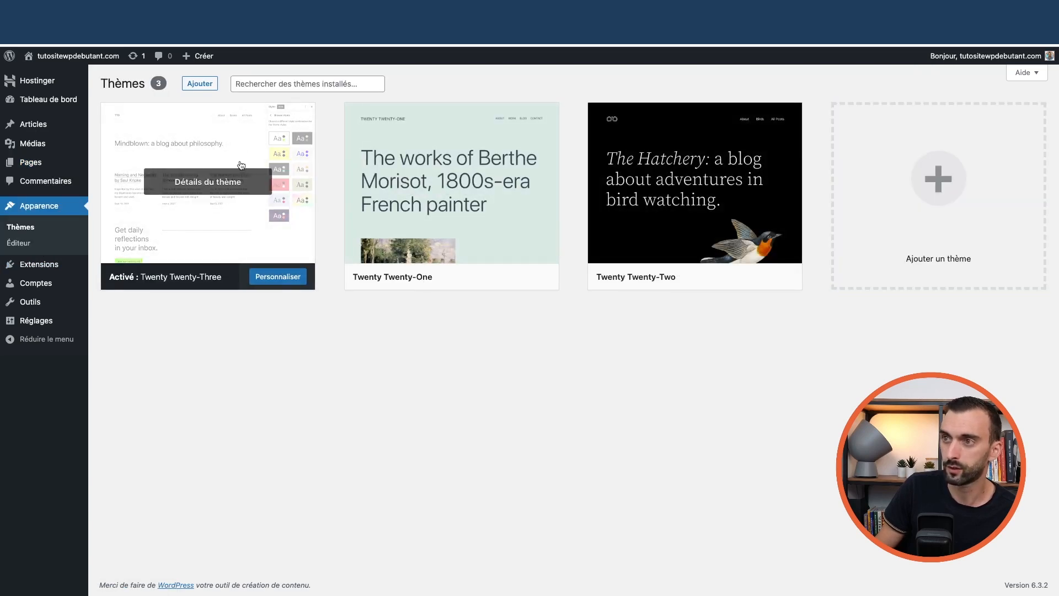
Delete Twenty Twenty-One and then Twenty Twenty-Two from their theme details, confirming each with OK
{"action": "left_click", "coordinate": [457, 148]}
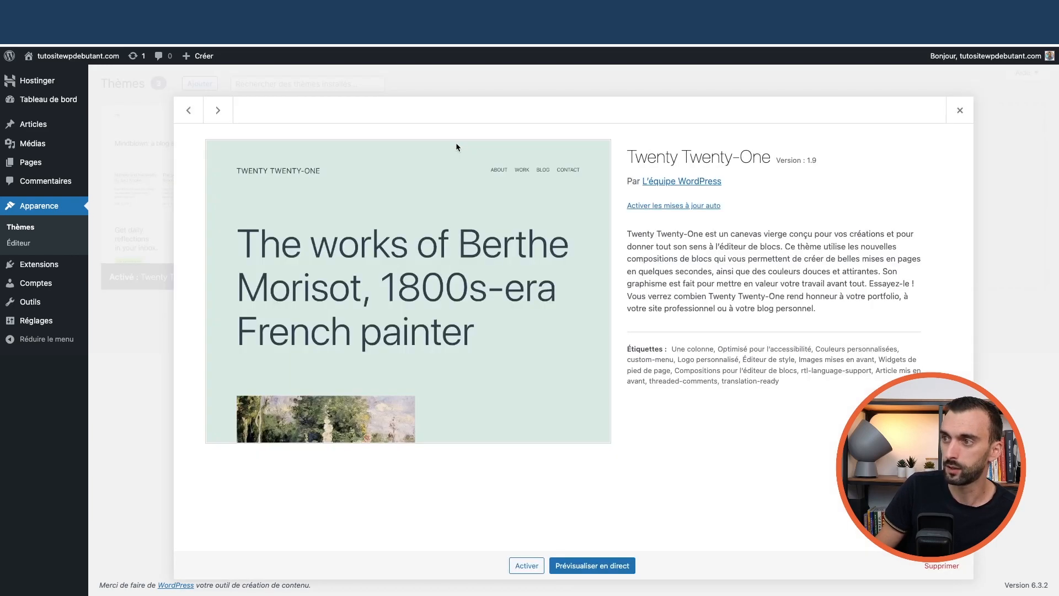
{"action": "left_click", "coordinate": [944, 567]}
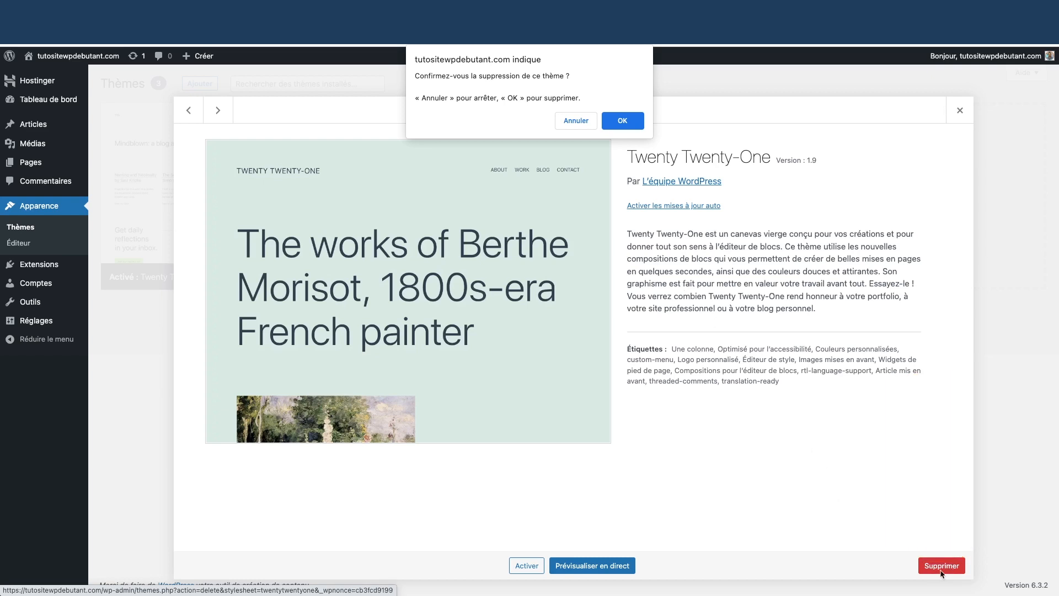
{"action": "left_click", "coordinate": [622, 120]}
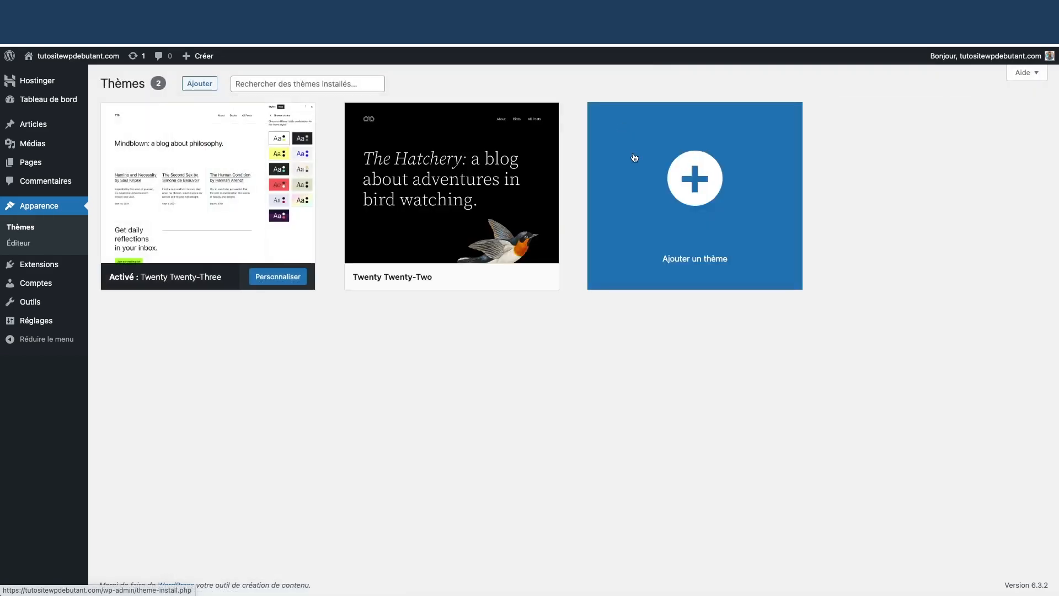
{"action": "left_click", "coordinate": [456, 145]}
{"action": "left_click", "coordinate": [941, 566]}
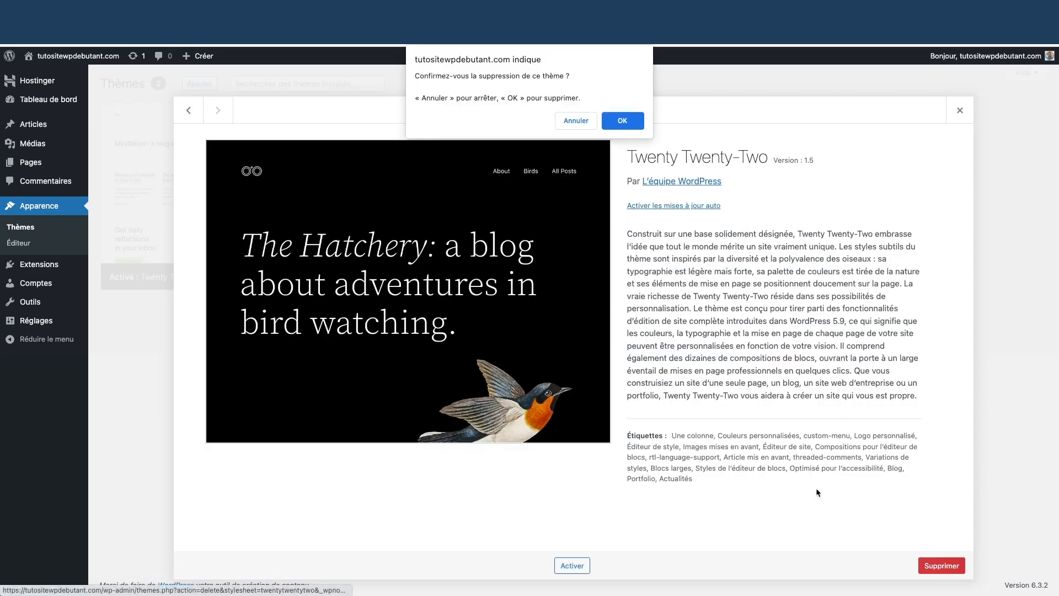
{"action": "left_click", "coordinate": [628, 122]}
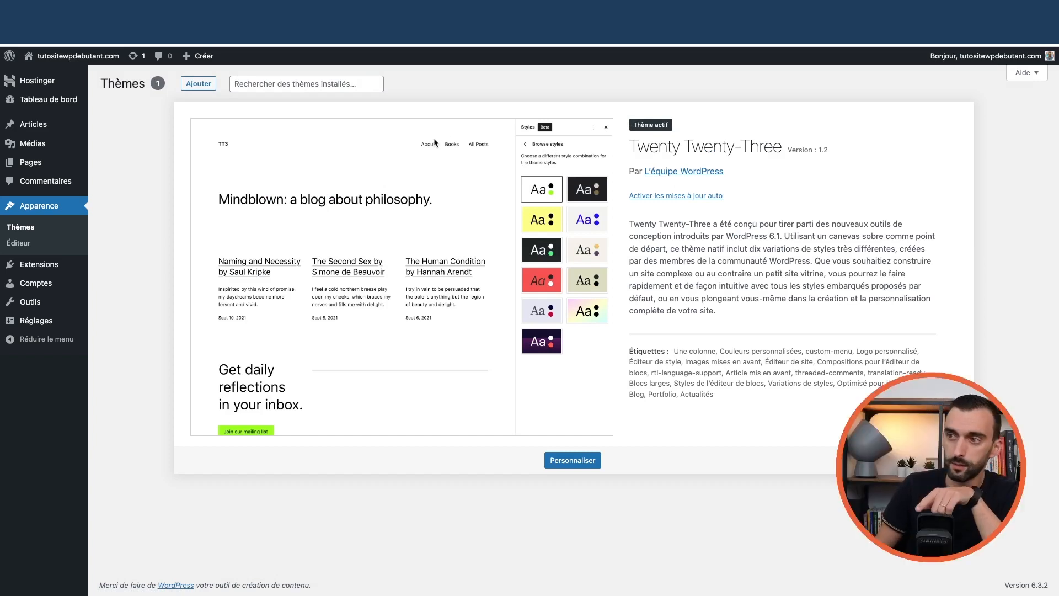
In Extensions installées, deactivate Hostinger and then Assistant IA d'Hostinger
{"action": "mouse_move", "coordinate": [55, 270]}
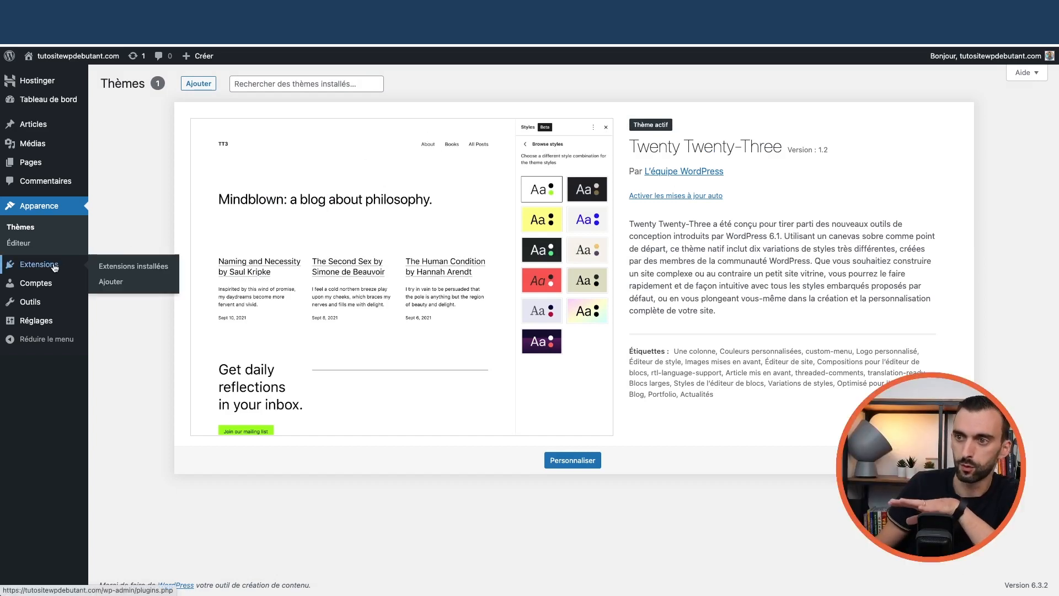
{"action": "left_click", "coordinate": [119, 267]}
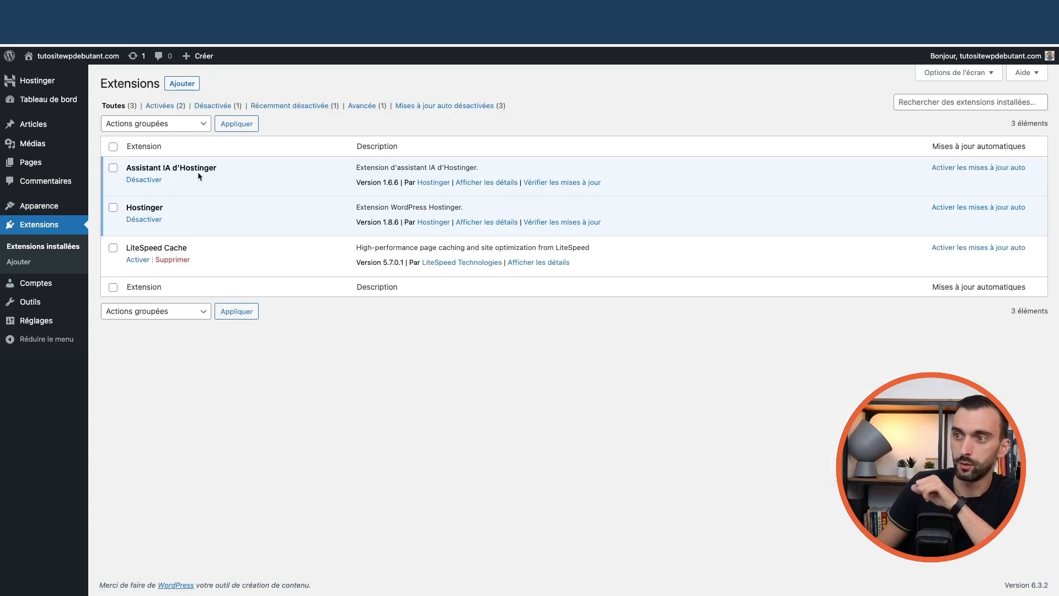
{"action": "left_click", "coordinate": [144, 219]}
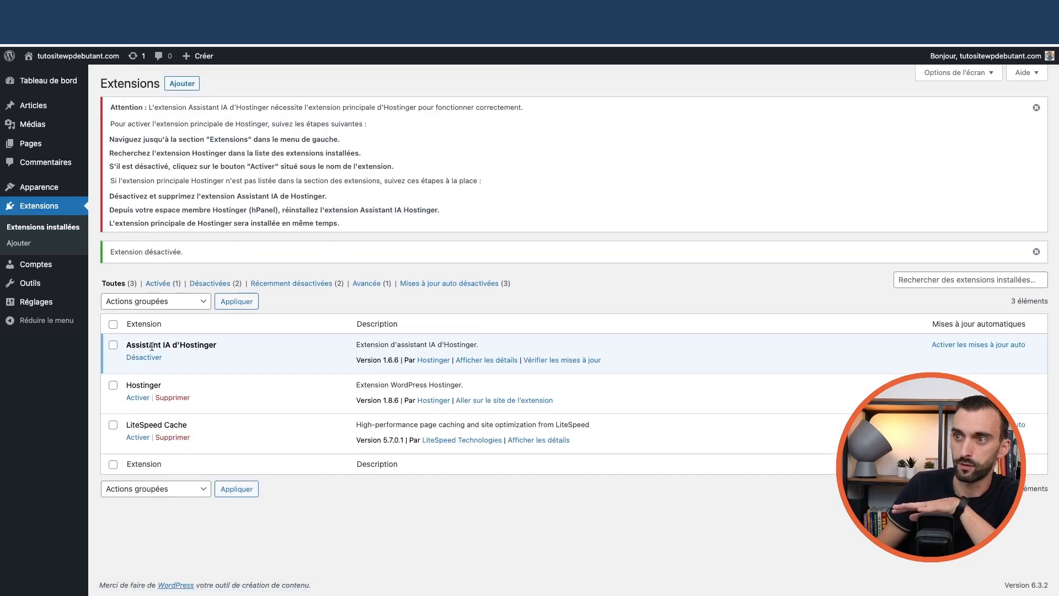
{"action": "left_click", "coordinate": [144, 357]}
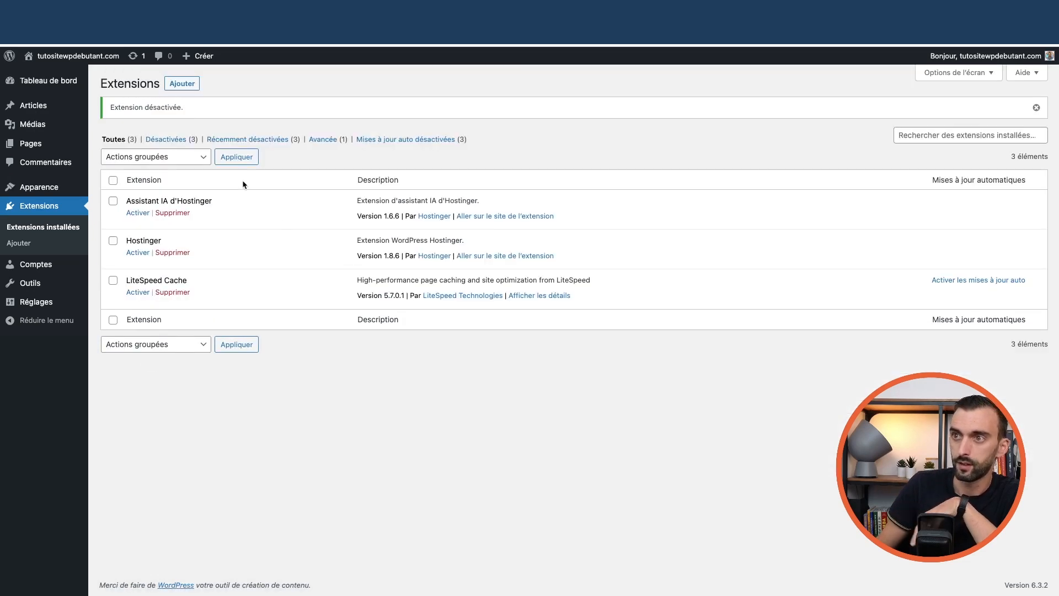
{"action": "mouse_move", "coordinate": [45, 309]}
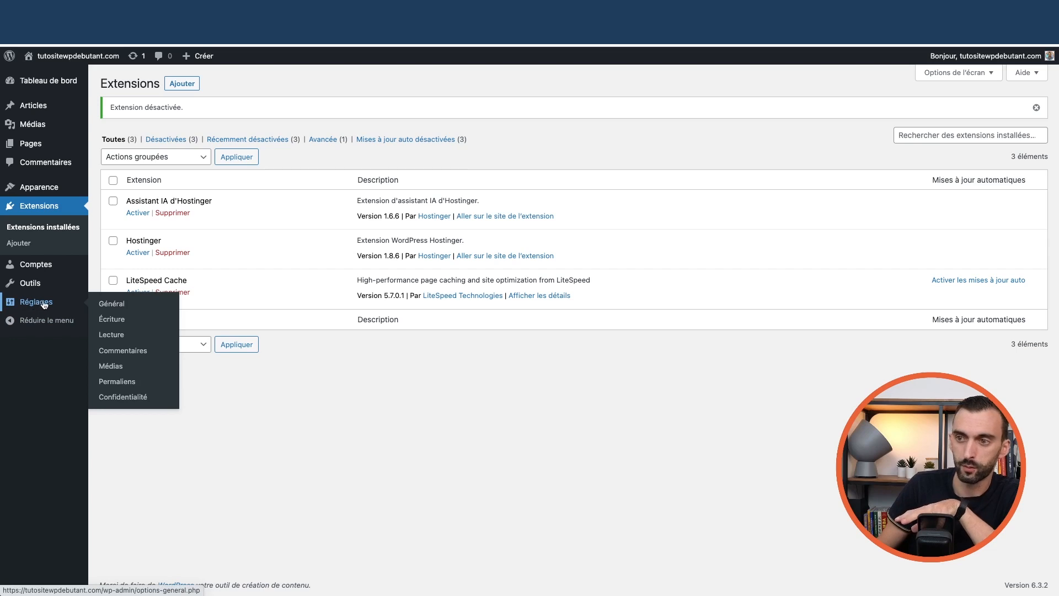
Set permalinks to Titre de la publication (/%postname%/) and save the change
{"action": "left_click", "coordinate": [118, 386]}
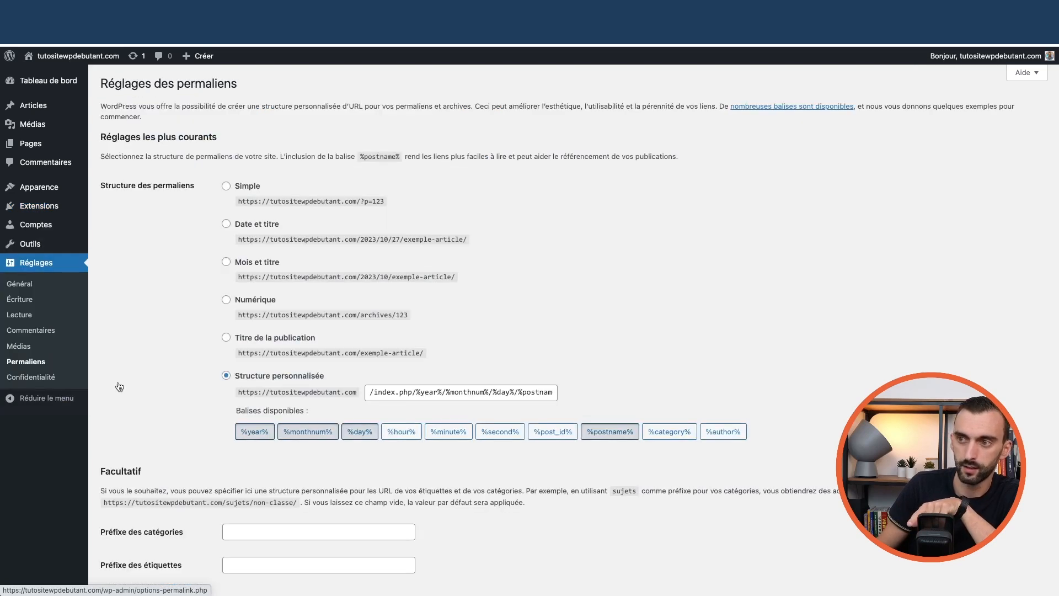
{"action": "left_click", "coordinate": [229, 341]}
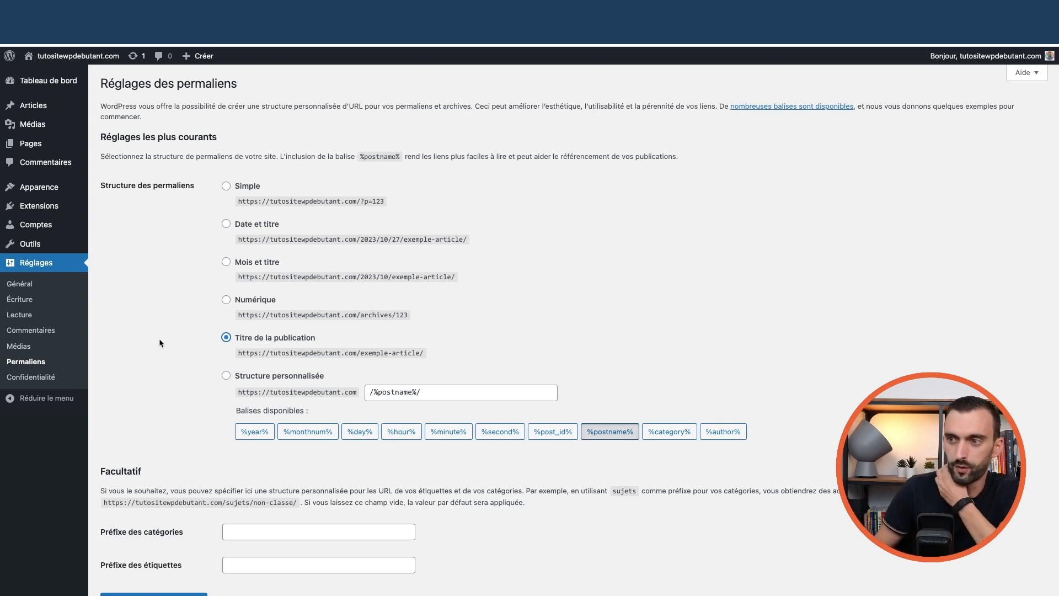
{"action": "scroll", "coordinate": [159, 339], "scroll_direction": "down", "scroll_amount": 2}
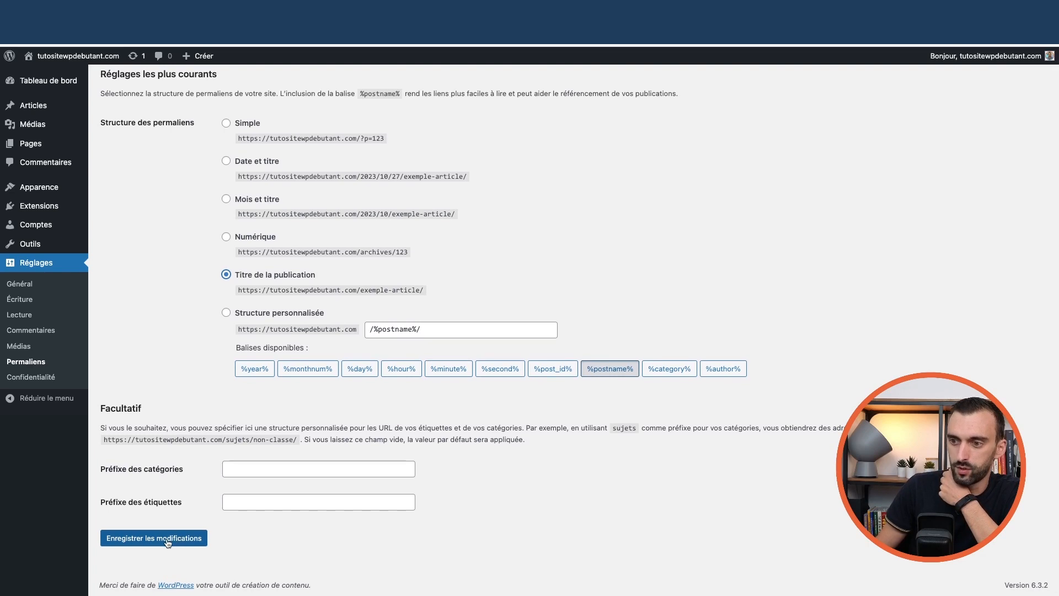
{"action": "left_click", "coordinate": [170, 540]}
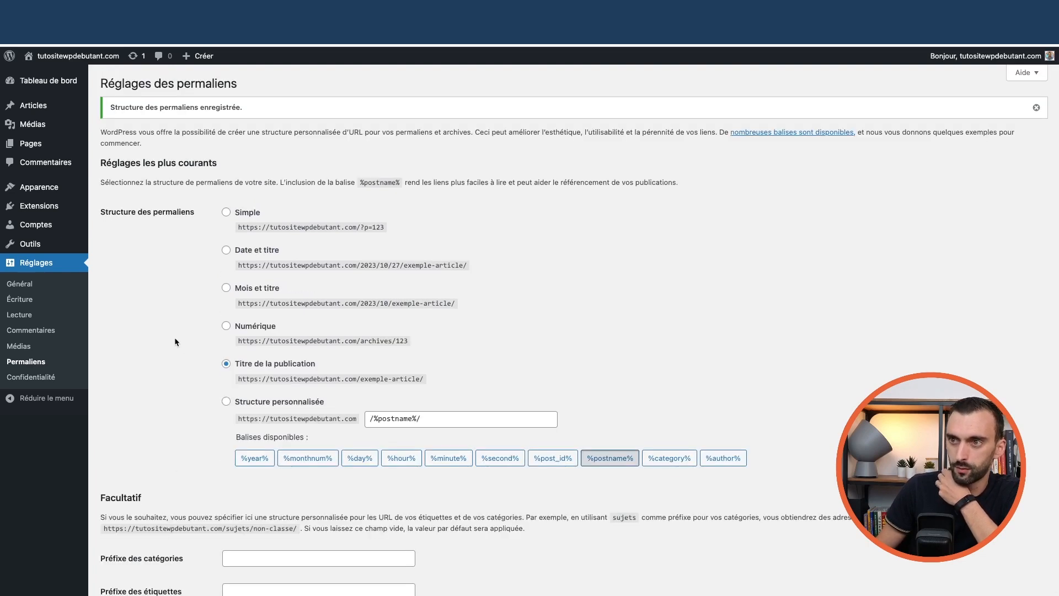
{"action": "mouse_move", "coordinate": [25, 81]}
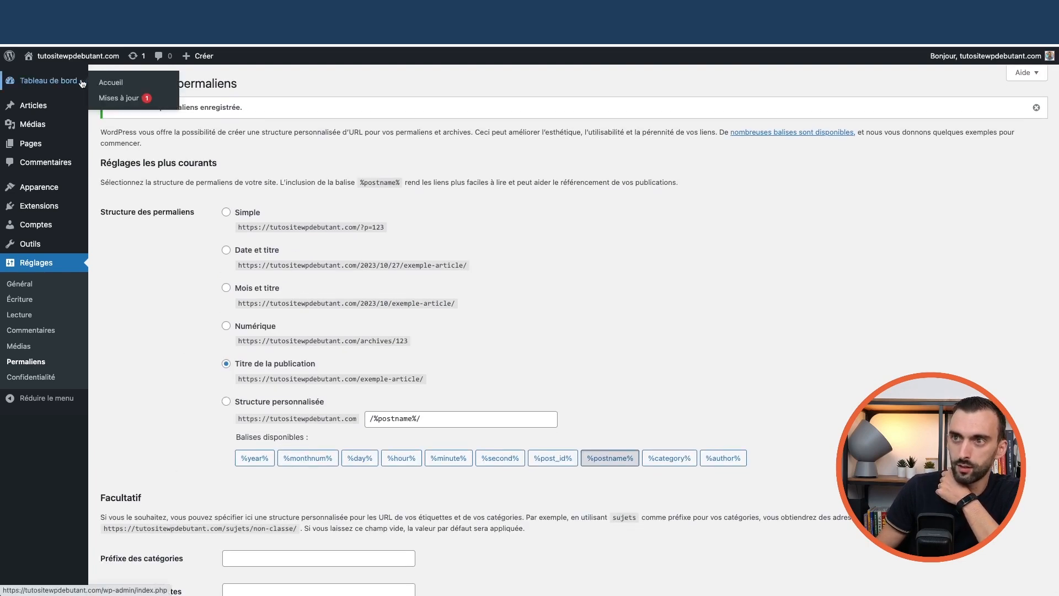
Uncheck État de santé, D'un coup d'œil, Activité, Brouillon rapide, events and Bienvenue, then reopen Thèmes
{"action": "left_click", "coordinate": [115, 84]}
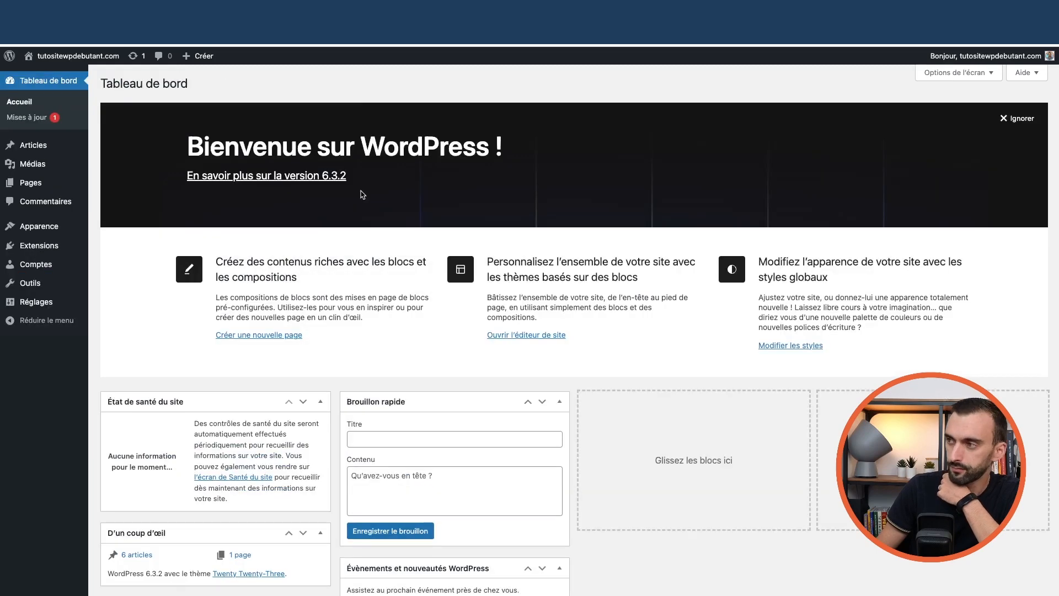
{"action": "scroll", "coordinate": [610, 428], "scroll_direction": "down", "scroll_amount": 5}
{"action": "scroll", "coordinate": [623, 408], "scroll_direction": "up", "scroll_amount": 5}
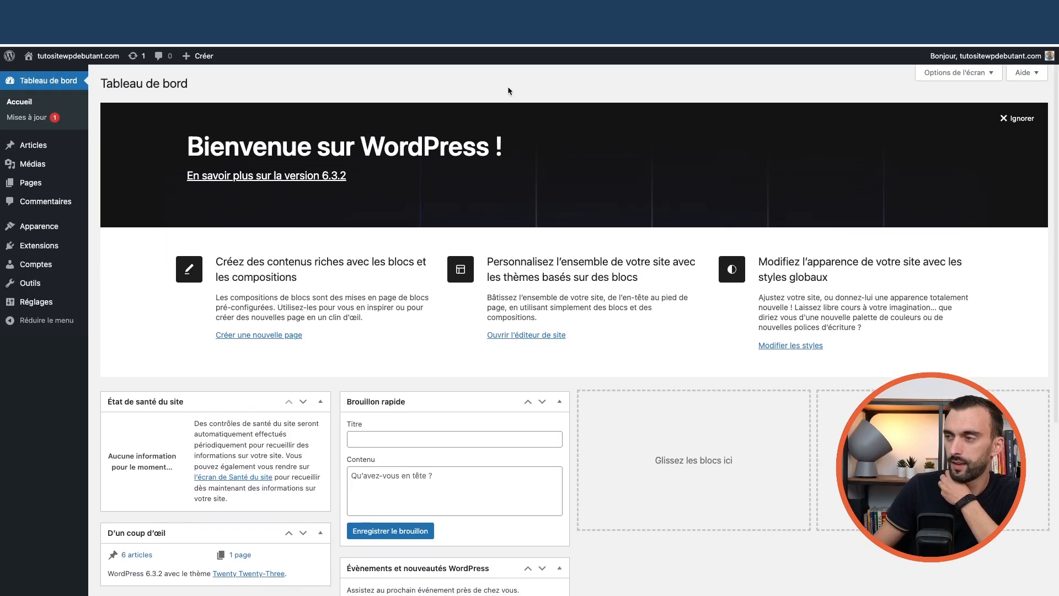
{"action": "left_click", "coordinate": [962, 75]}
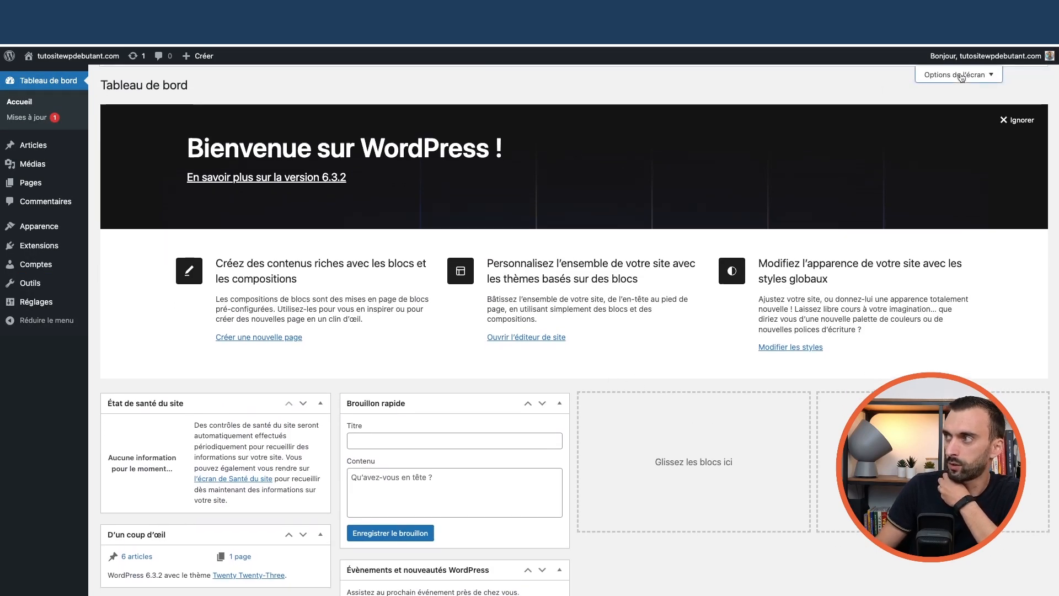
{"action": "left_click", "coordinate": [177, 122]}
{"action": "left_click", "coordinate": [233, 122]}
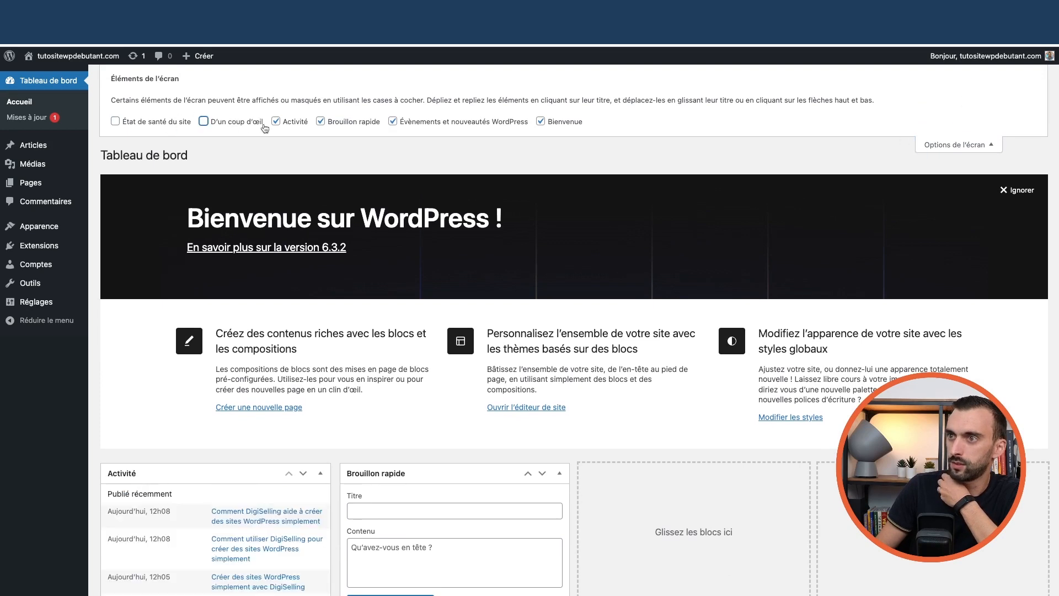
{"action": "left_click", "coordinate": [302, 124]}
{"action": "left_click", "coordinate": [356, 124]}
{"action": "left_click", "coordinate": [393, 122]}
{"action": "left_click", "coordinate": [542, 122]}
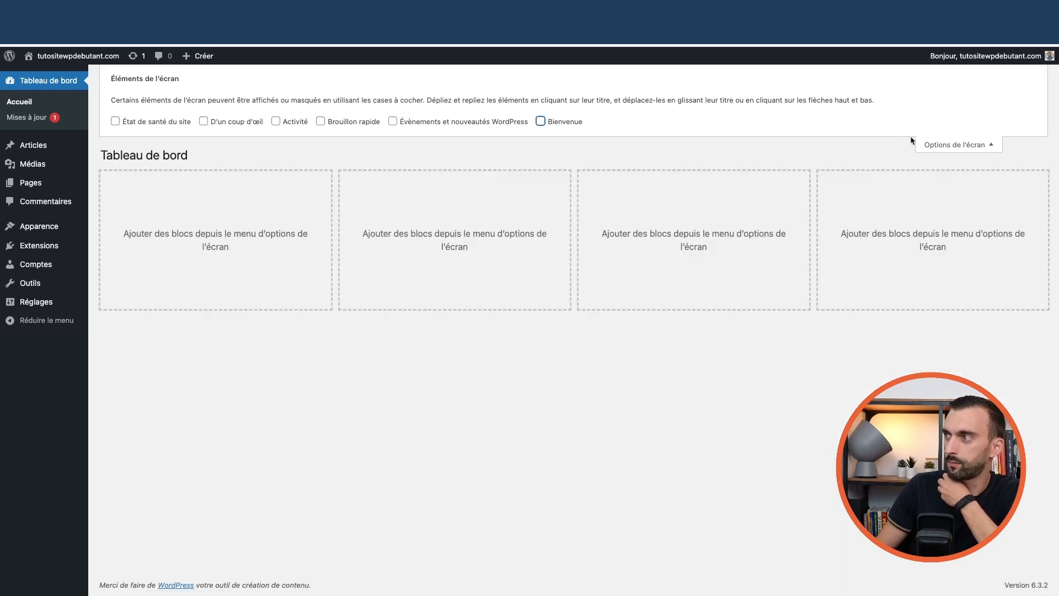
{"action": "left_click", "coordinate": [946, 144]}
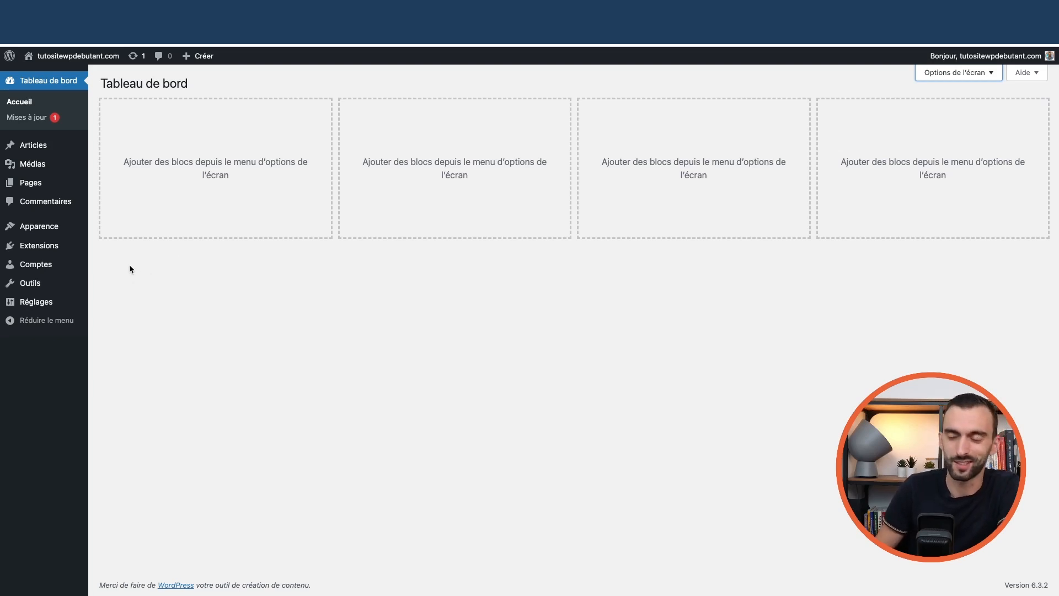
{"action": "mouse_move", "coordinate": [48, 233]}
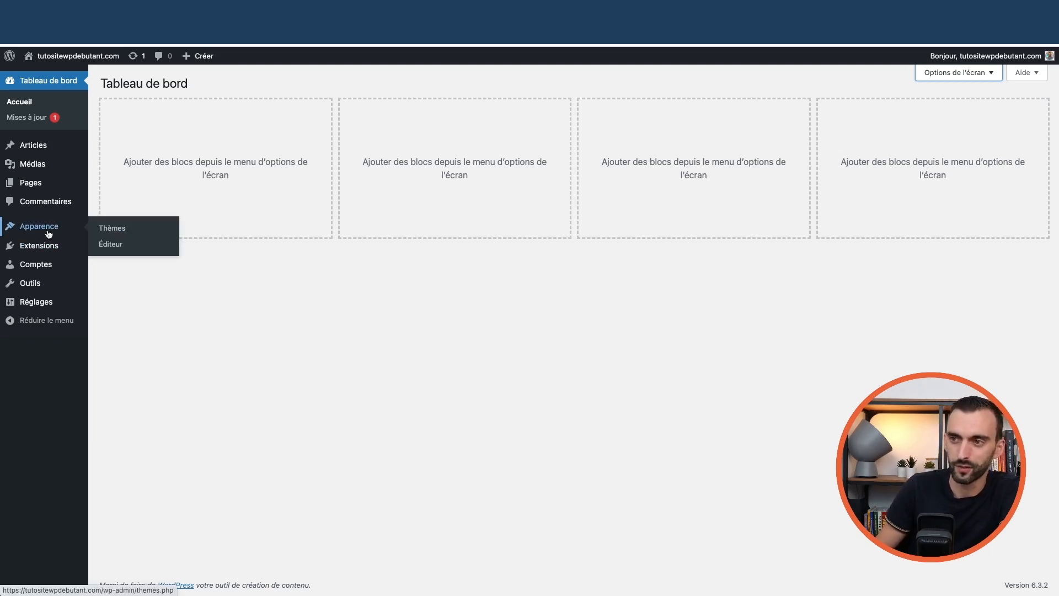
{"action": "left_click", "coordinate": [111, 228]}
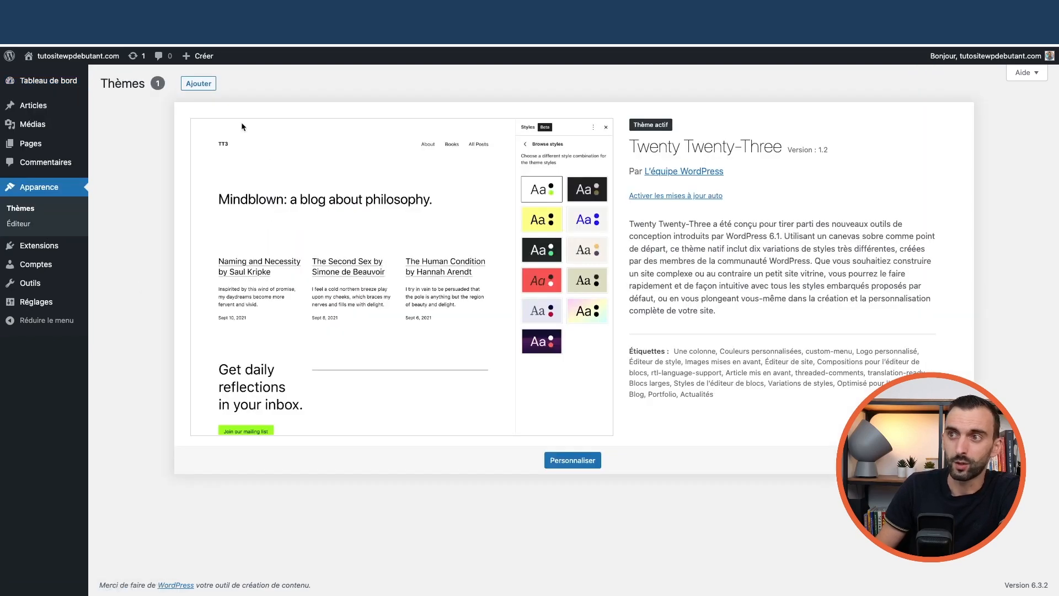
Search the theme directory for 'astra'
{"action": "left_click", "coordinate": [201, 87]}
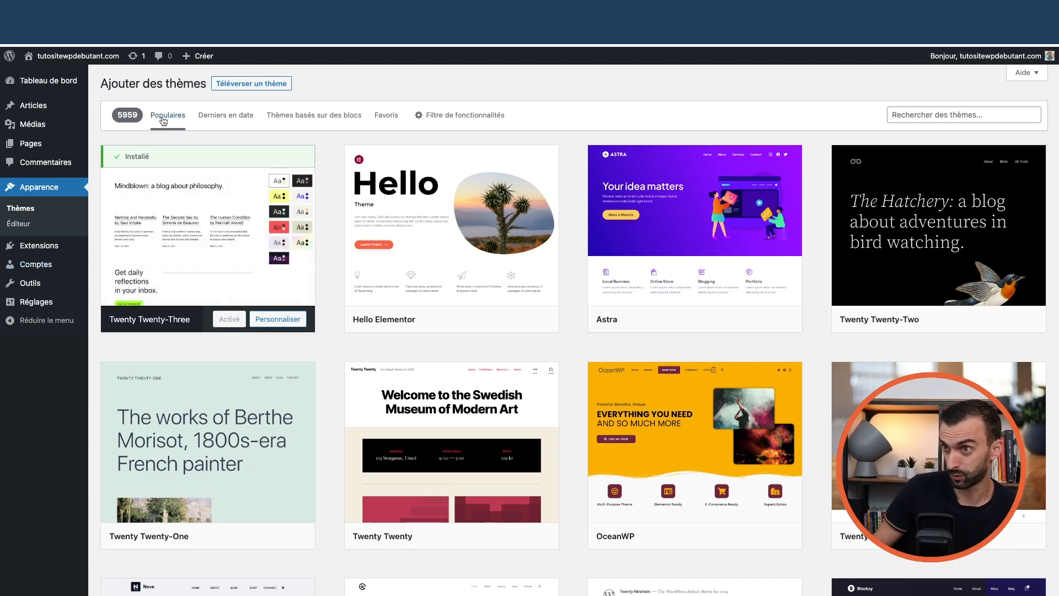
{"action": "mouse_move", "coordinate": [660, 247]}
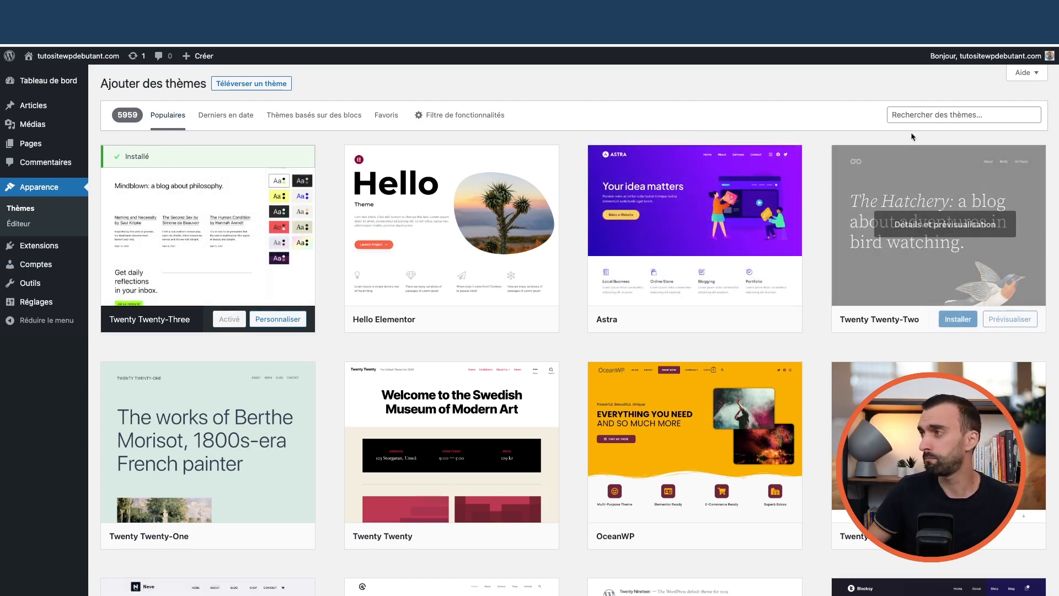
{"action": "left_click", "coordinate": [926, 110]}
{"action": "type", "text": "astra"}
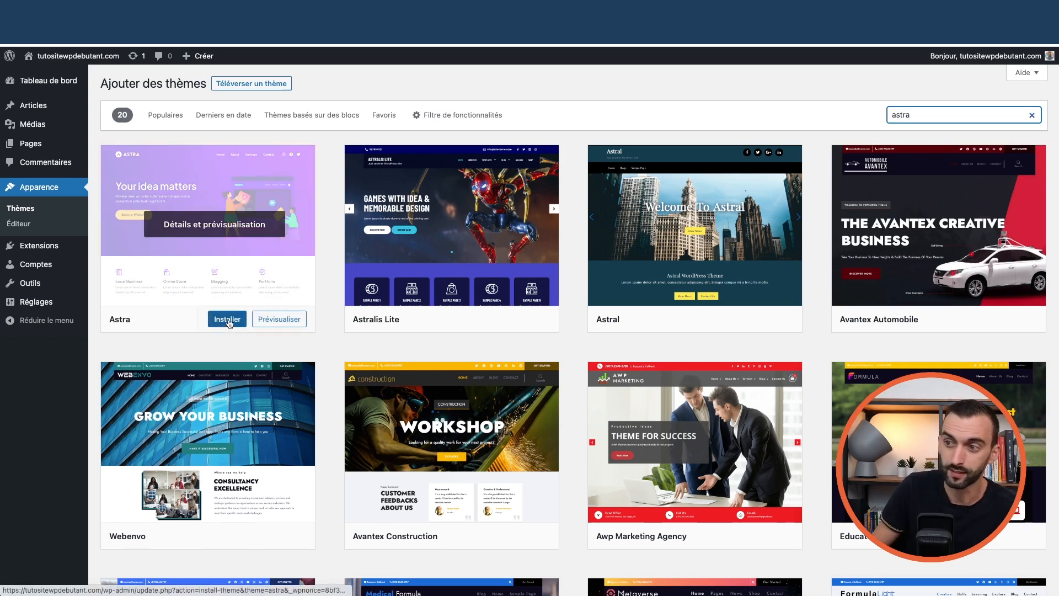
Preview the Astra theme, then install and activate it
{"action": "left_click", "coordinate": [209, 234]}
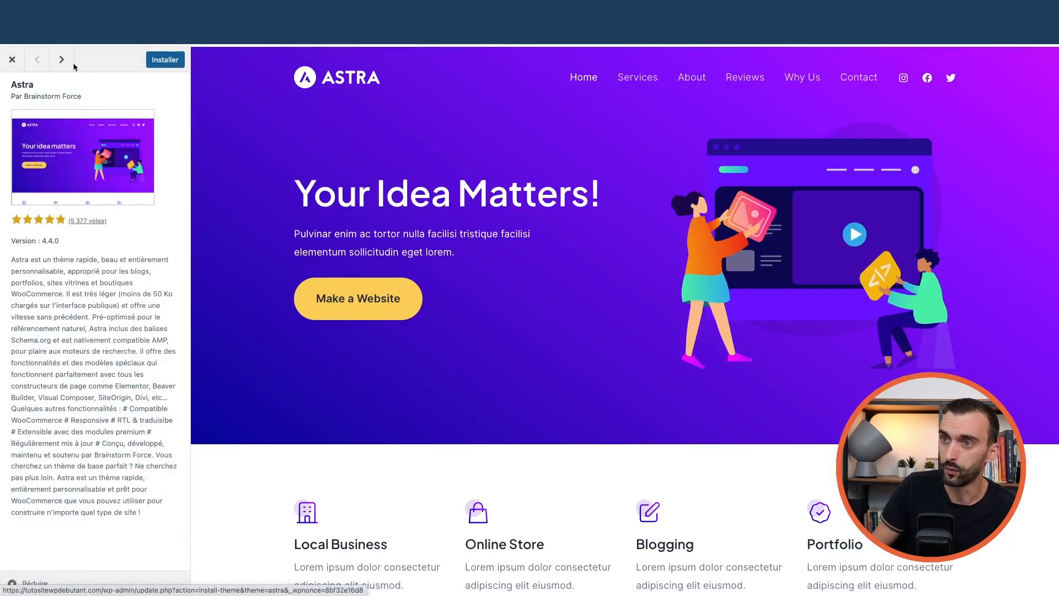
{"action": "left_click", "coordinate": [13, 59]}
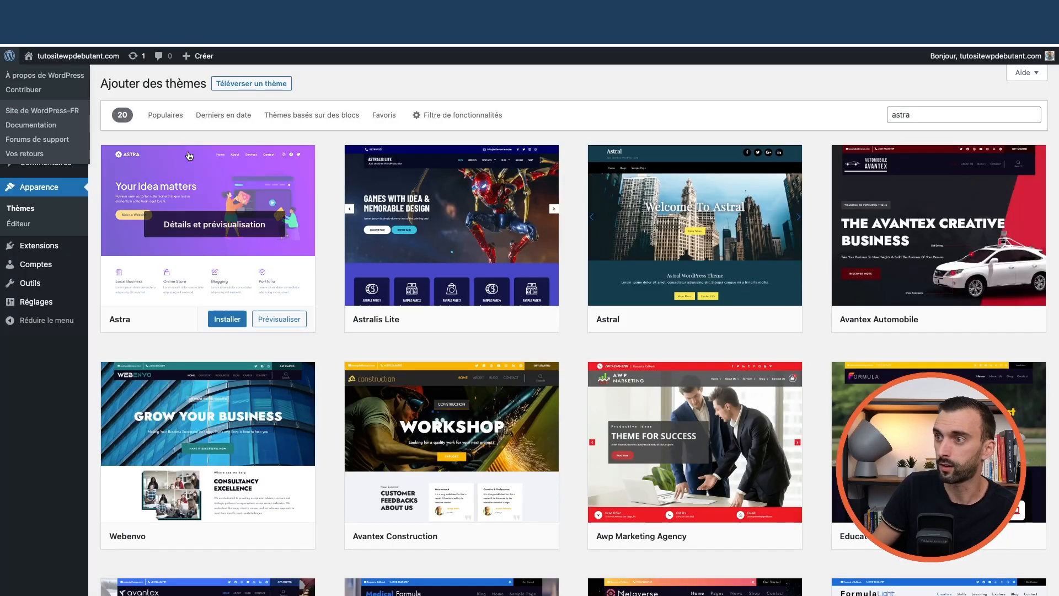
{"action": "left_click", "coordinate": [227, 320]}
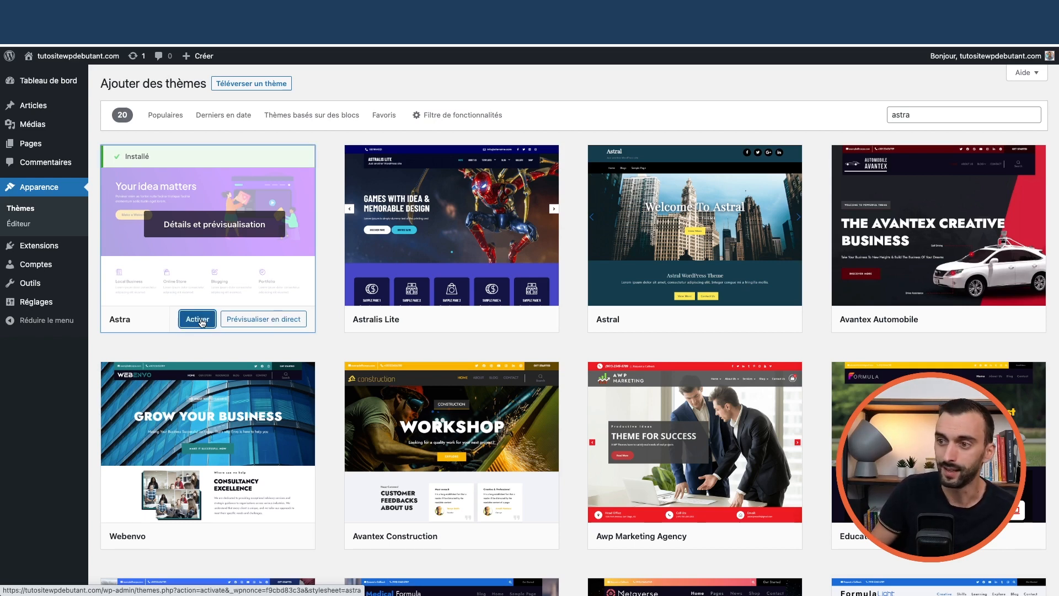
{"action": "left_click", "coordinate": [205, 320]}
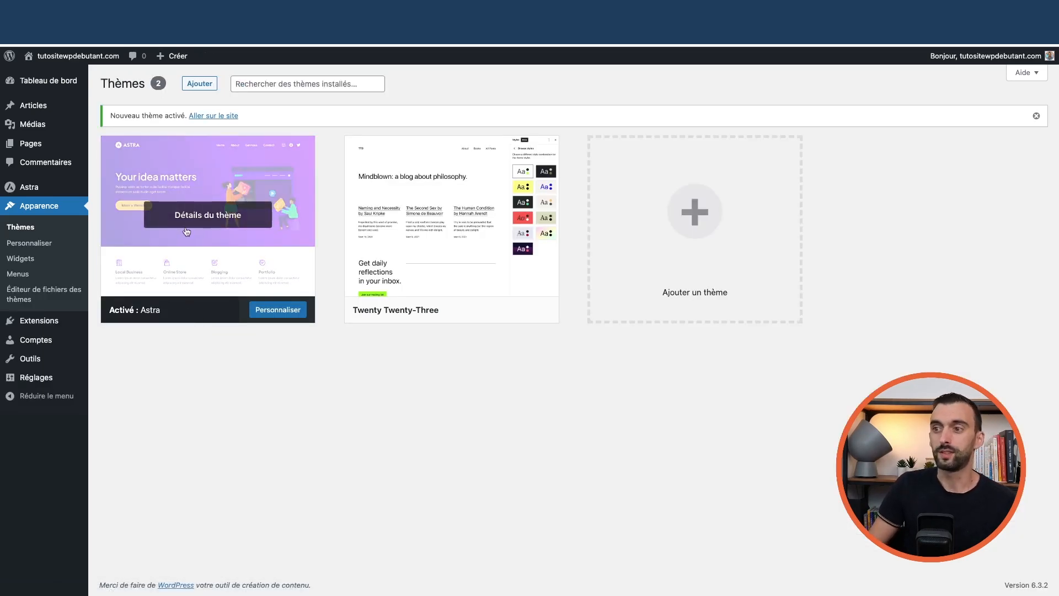
Check the public site, then come back to the themes page
{"action": "mouse_move", "coordinate": [72, 64]}
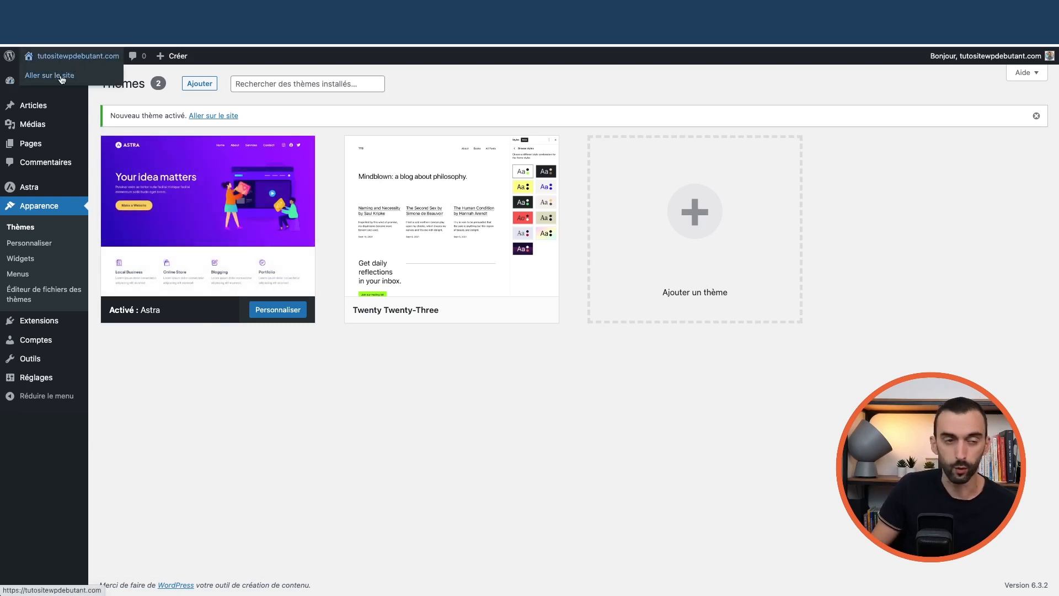
{"action": "left_click", "coordinate": [62, 80]}
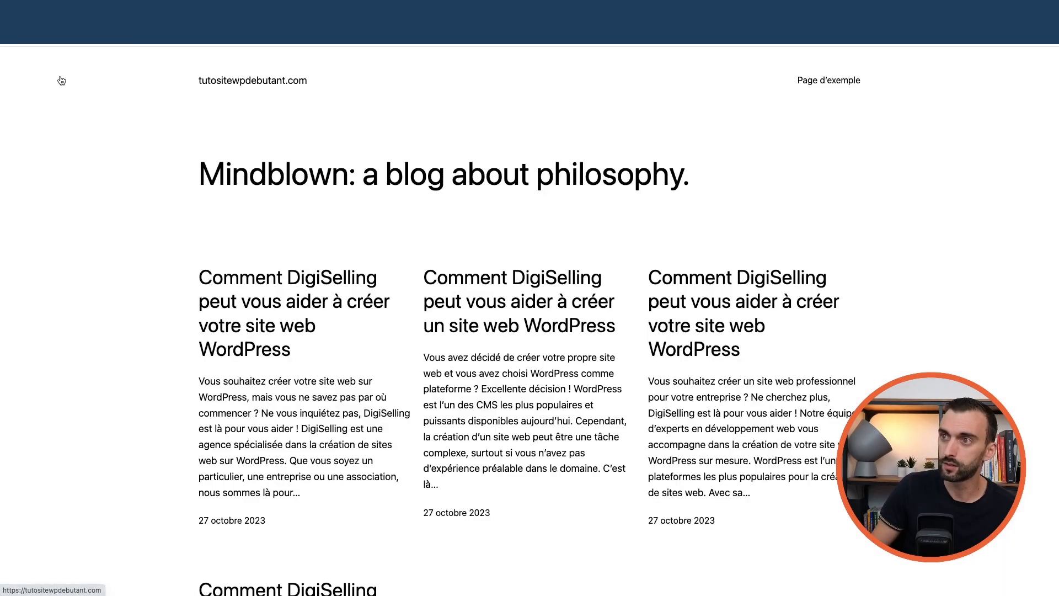
{"action": "scroll", "coordinate": [503, 220], "scroll_direction": "down", "scroll_amount": 10}
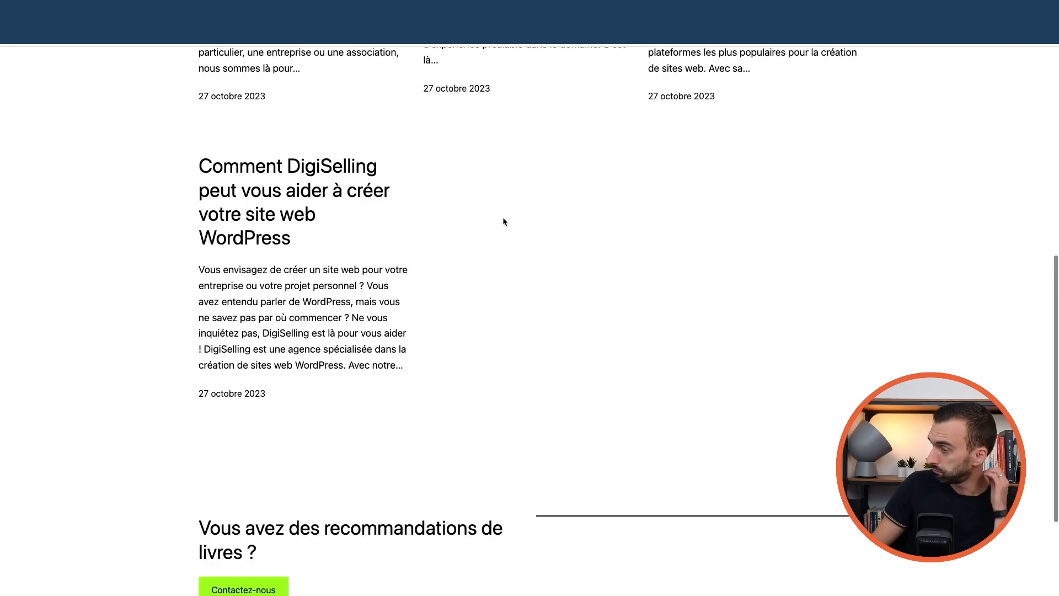
{"action": "scroll", "coordinate": [503, 220], "scroll_direction": "up", "scroll_amount": 10}
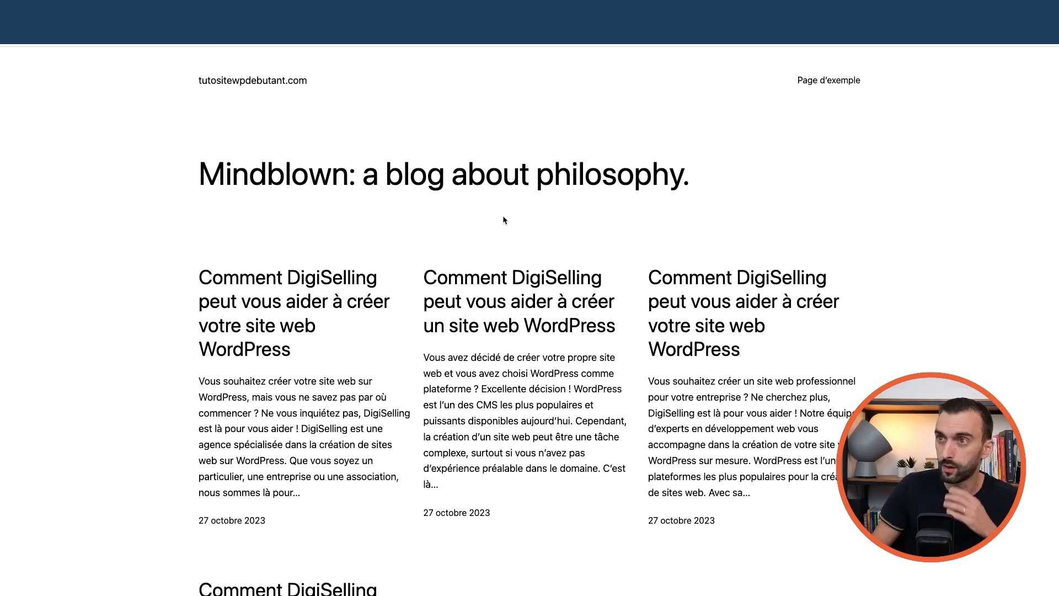
{"action": "left_click", "coordinate": [12, 33]}
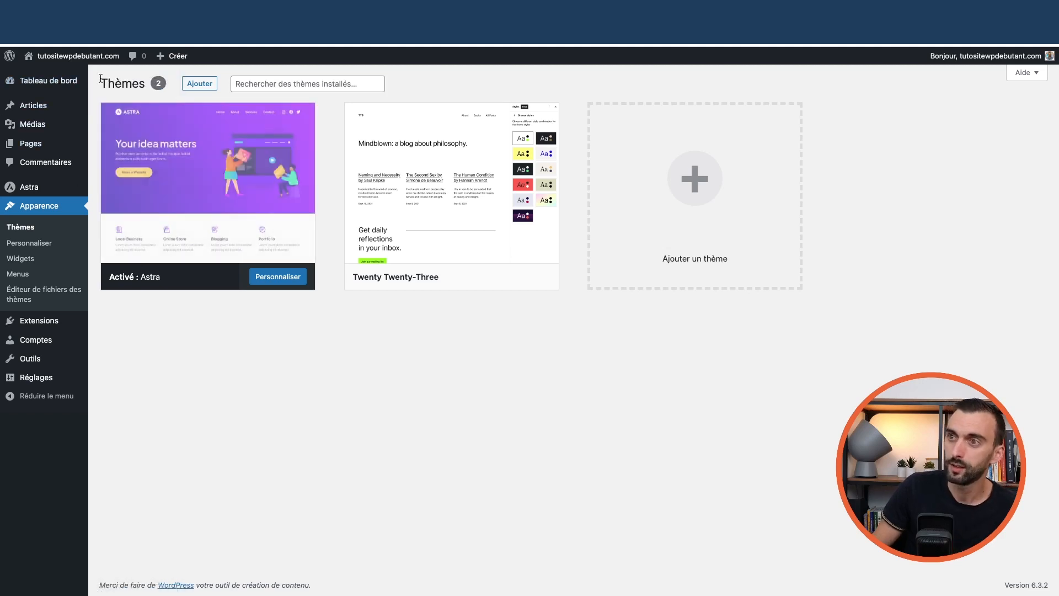
Delete the Twenty Twenty-Three theme from its details, confirming with OK
{"action": "mouse_move", "coordinate": [450, 195]}
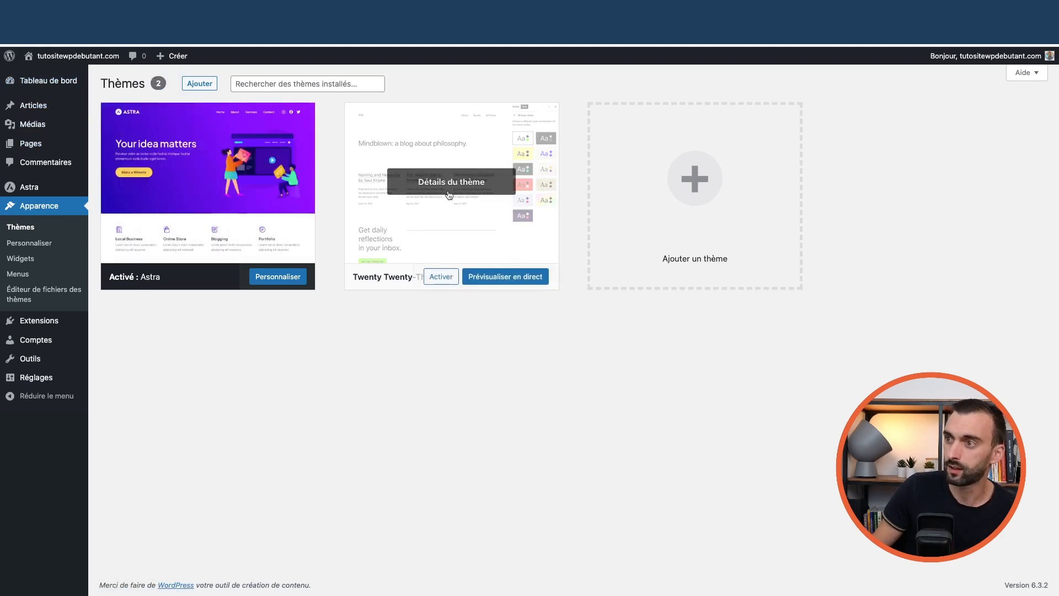
{"action": "left_click", "coordinate": [458, 144]}
{"action": "left_click", "coordinate": [942, 566]}
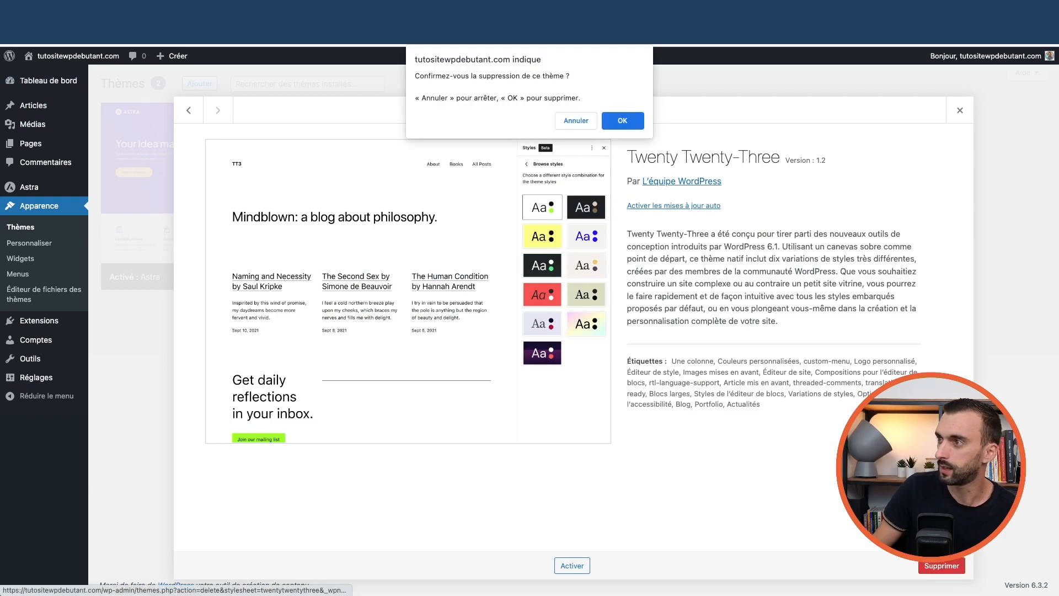
{"action": "left_click", "coordinate": [623, 122]}
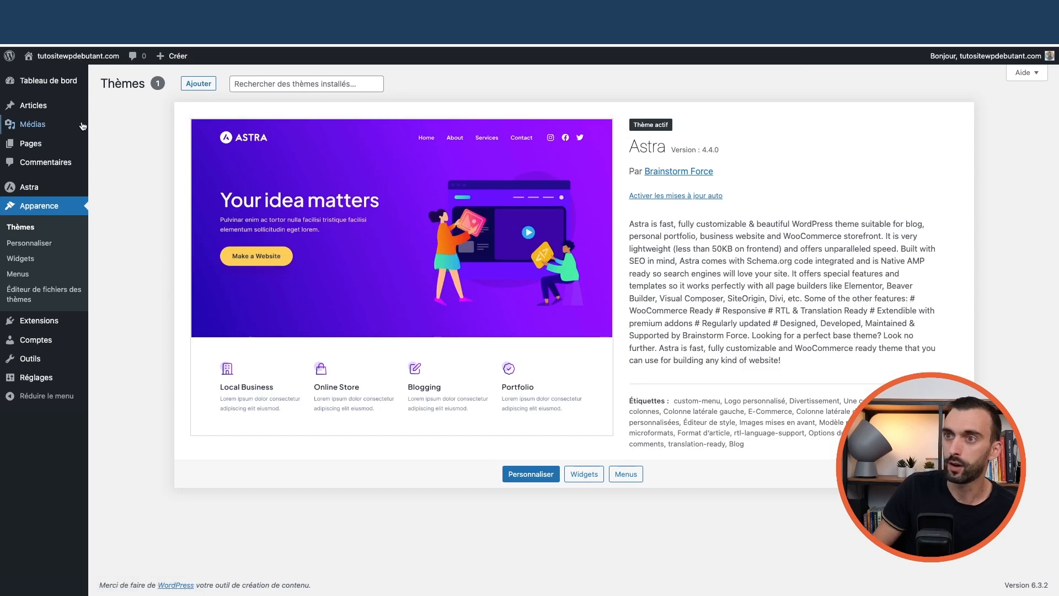
Go to the dashboard home, view the public site again, and return to the admin
{"action": "mouse_move", "coordinate": [67, 84]}
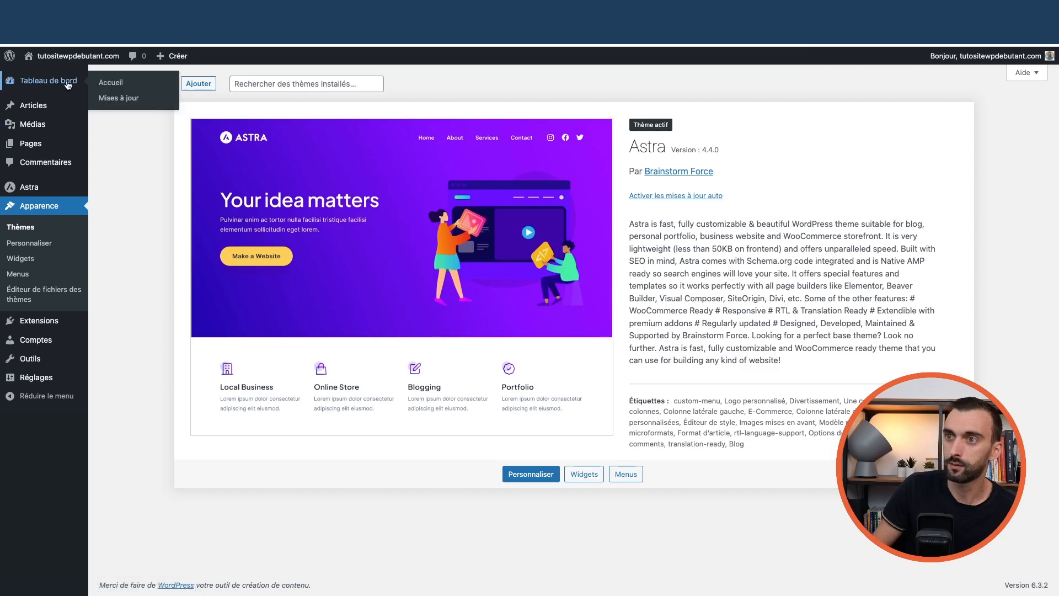
{"action": "left_click", "coordinate": [106, 85]}
{"action": "left_click", "coordinate": [62, 73]}
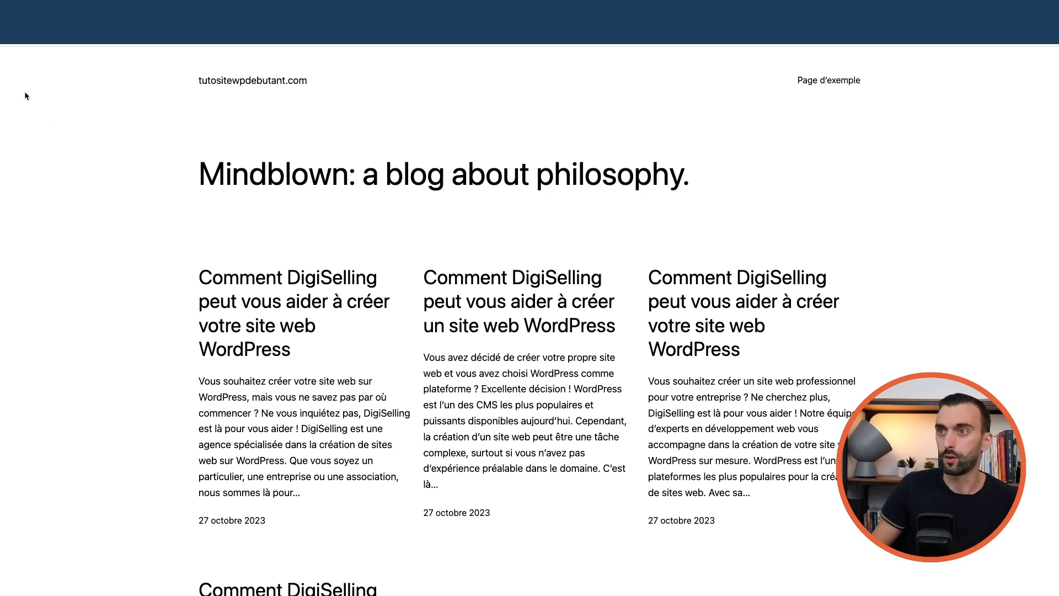
{"action": "left_click", "coordinate": [12, 34]}
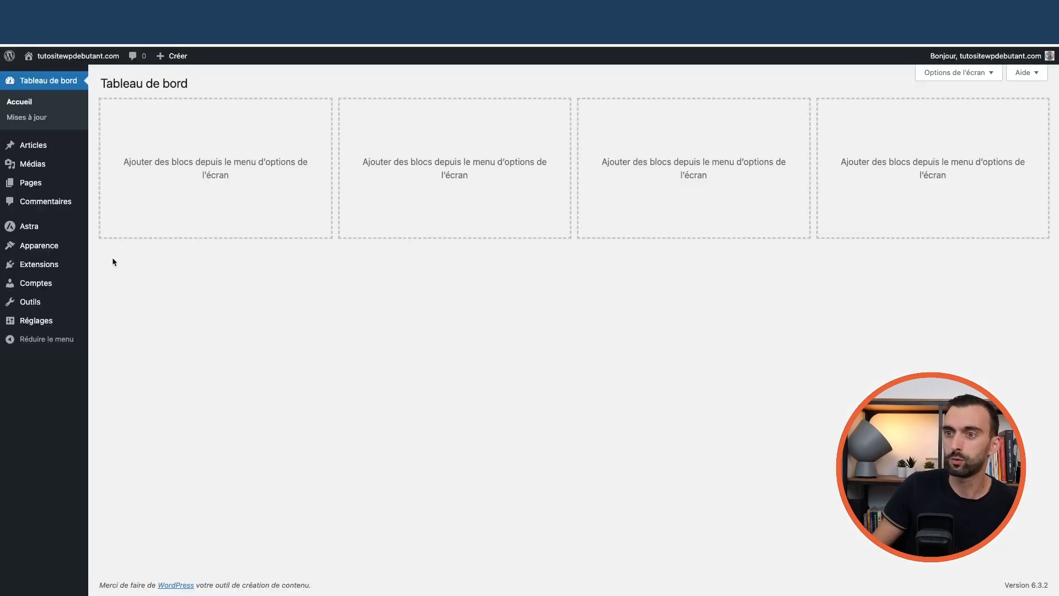
Reload the Hostinger overview, view the Astra theme dashboard, then open the installed plugins list
{"action": "mouse_move", "coordinate": [45, 265]}
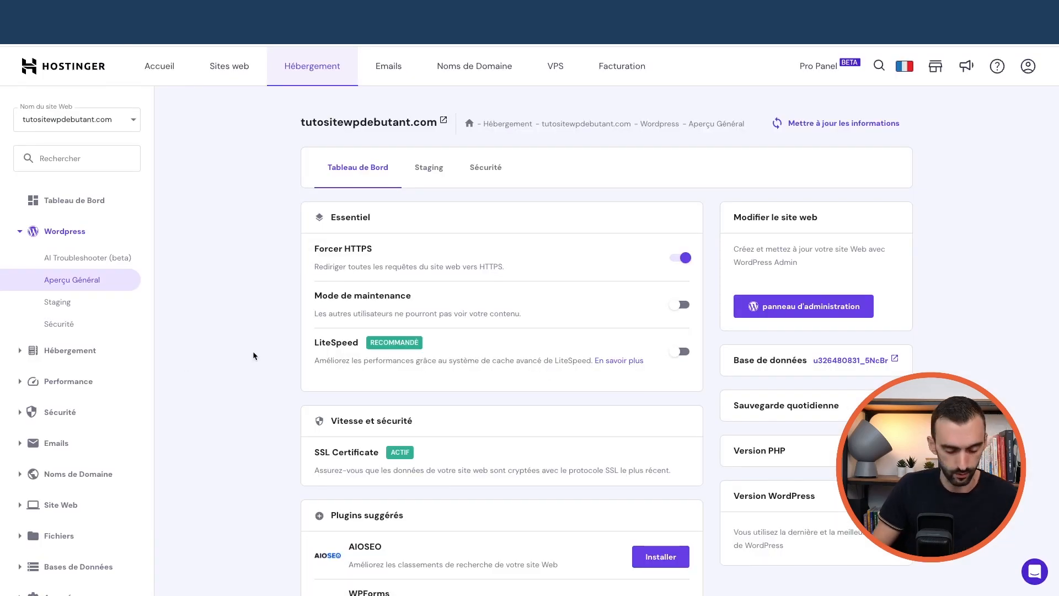
{"action": "key", "text": "super+r"}
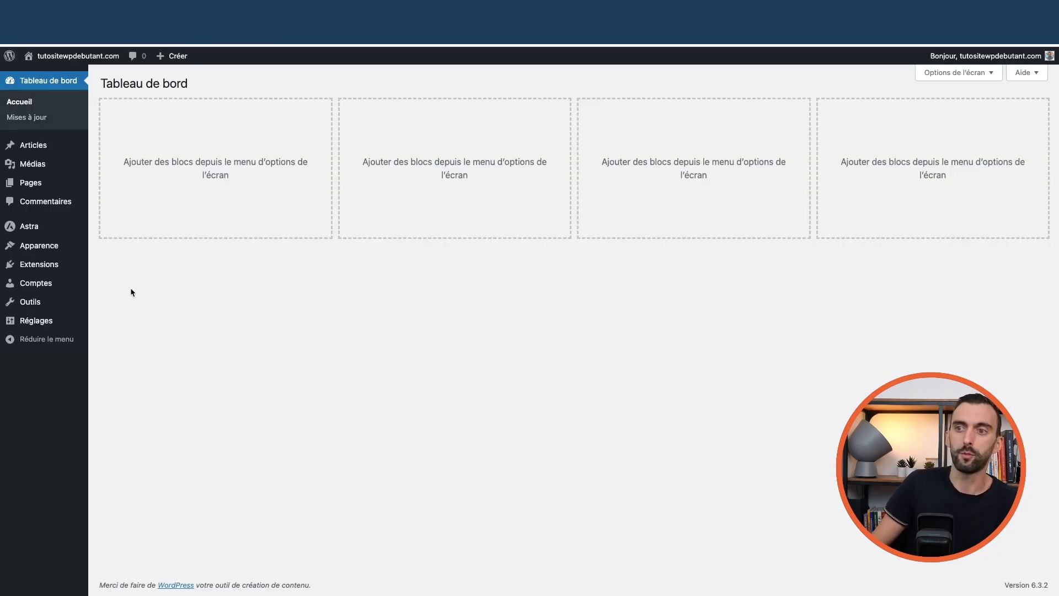
{"action": "mouse_move", "coordinate": [47, 247]}
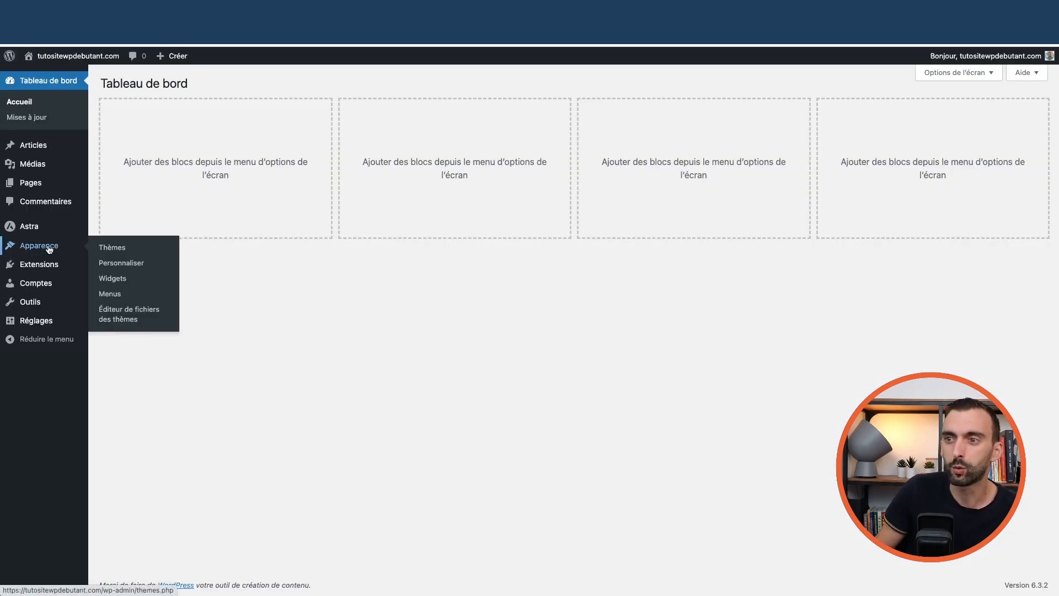
{"action": "mouse_move", "coordinate": [55, 229]}
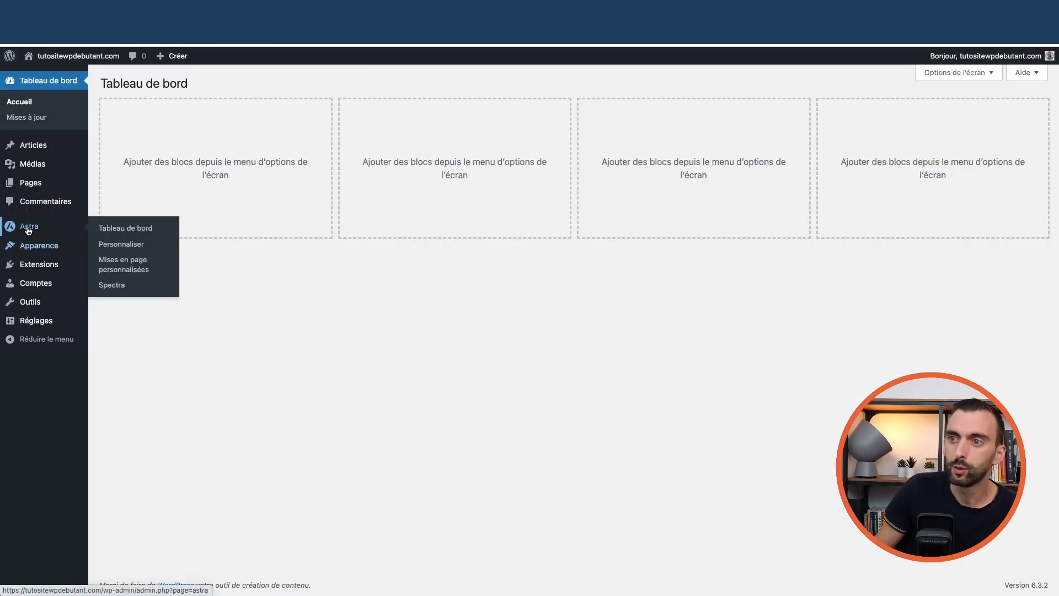
{"action": "left_click", "coordinate": [124, 228]}
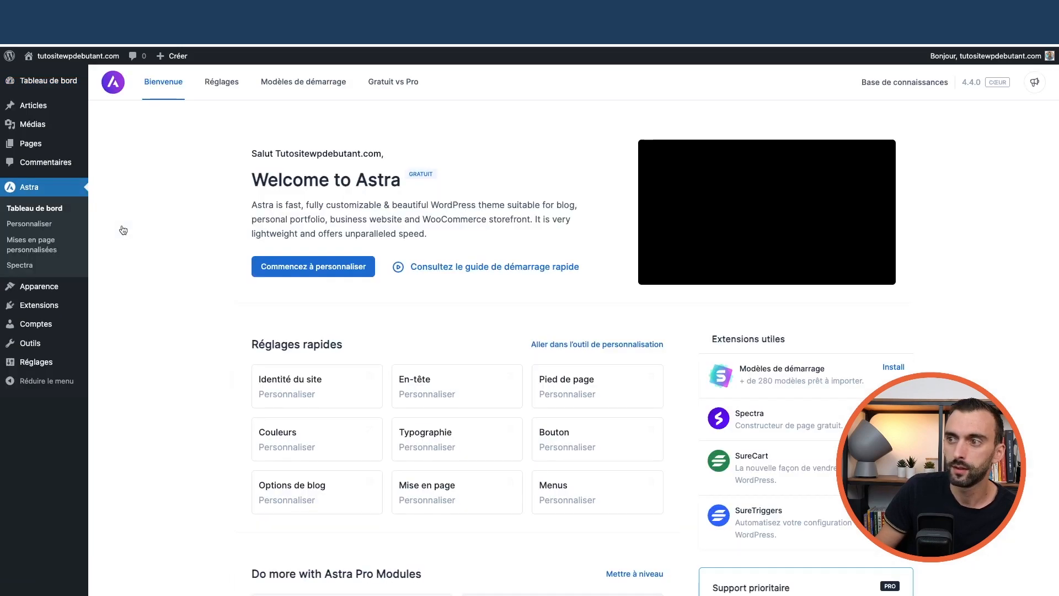
{"action": "mouse_move", "coordinate": [40, 150]}
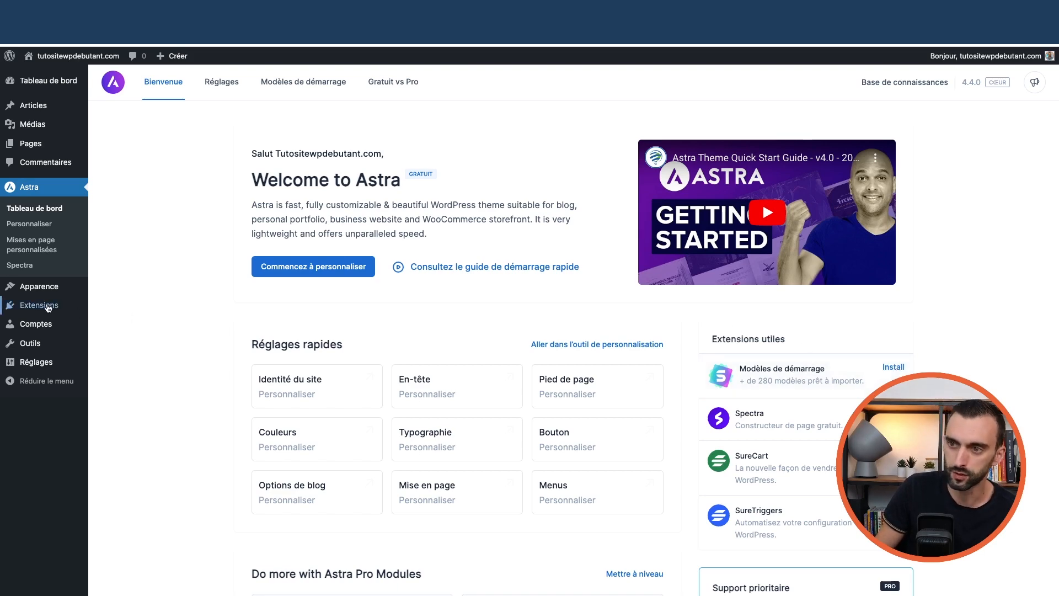
{"action": "mouse_move", "coordinate": [38, 307]}
{"action": "left_click", "coordinate": [116, 311]}
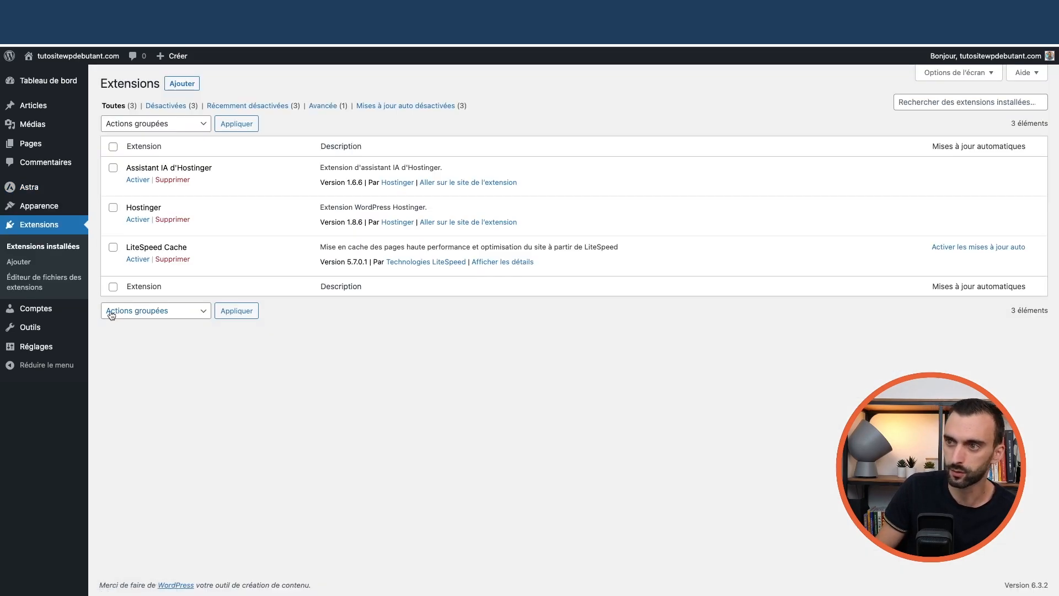
Search 'starter sites' among installed plugins, then in the plugin directory under Ajouter
{"action": "left_click", "coordinate": [929, 101]}
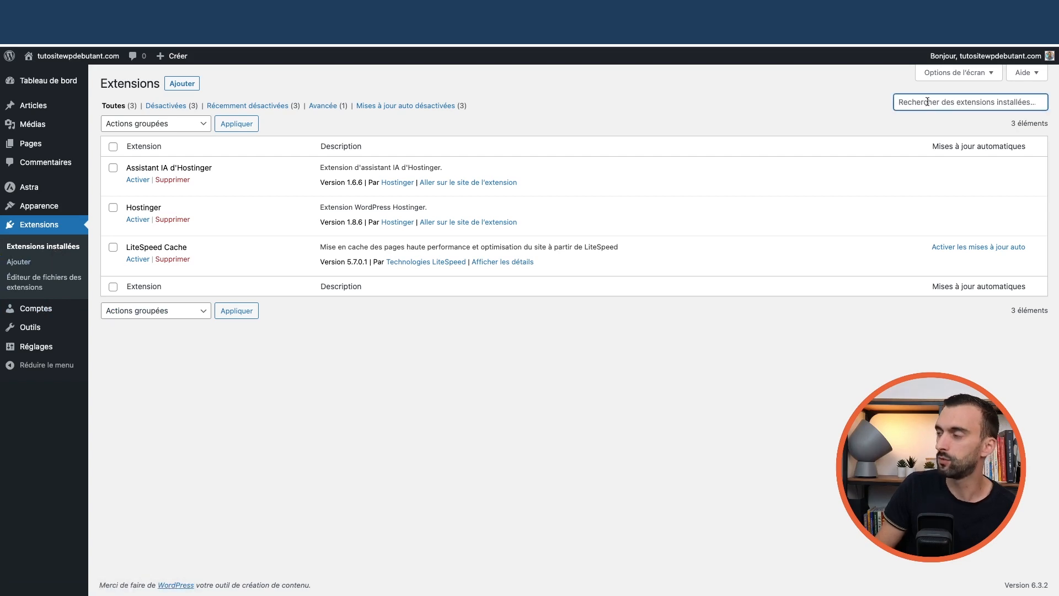
{"action": "type", "text": "s"}
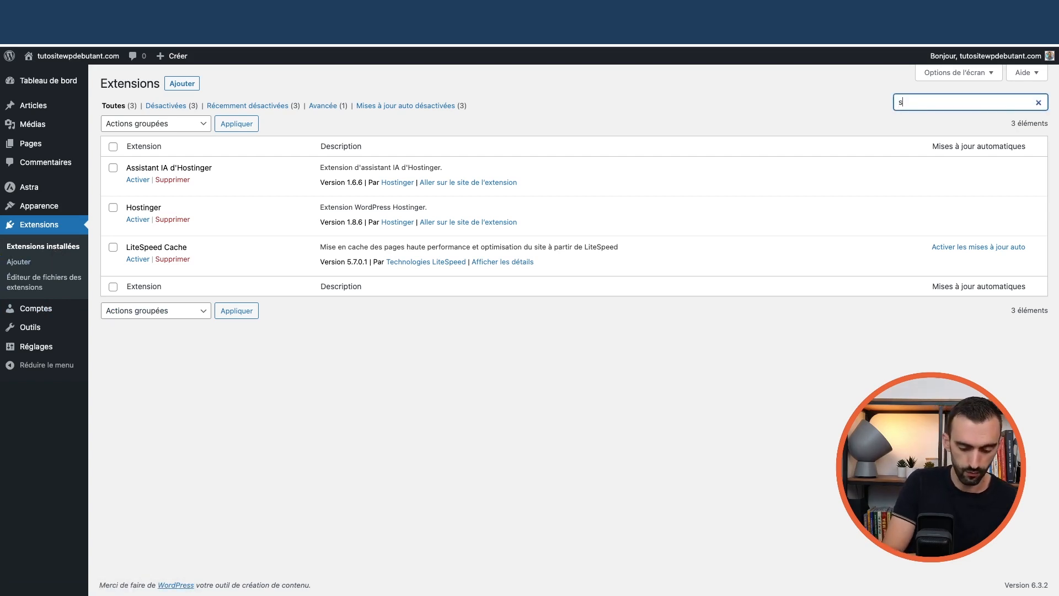
{"action": "type", "text": "tarter "}
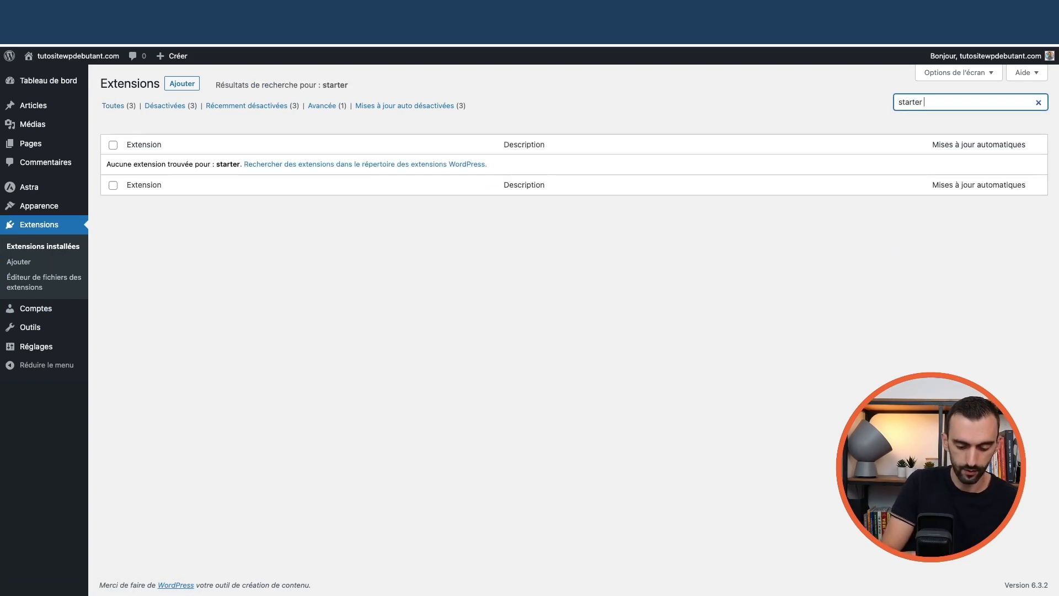
{"action": "type", "text": "sites"}
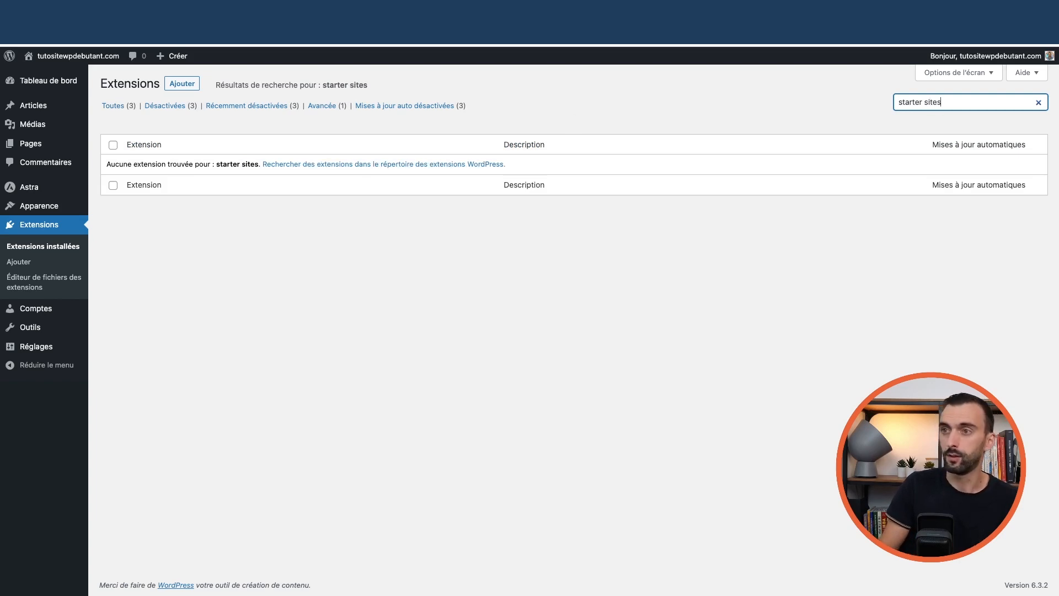
{"action": "left_click", "coordinate": [179, 88]}
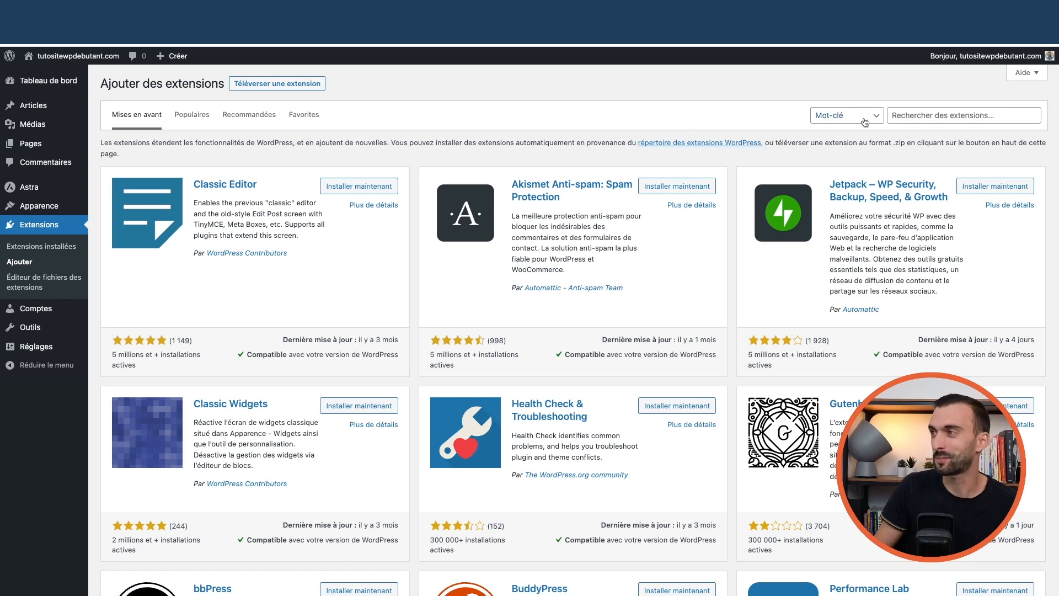
{"action": "left_click", "coordinate": [938, 114]}
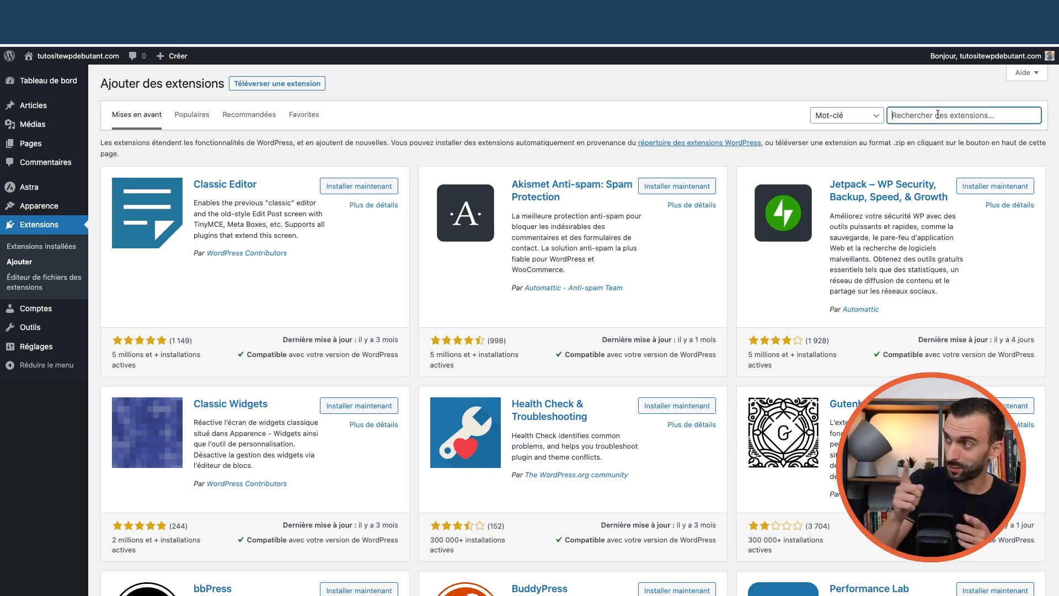
{"action": "type", "text": "start"}
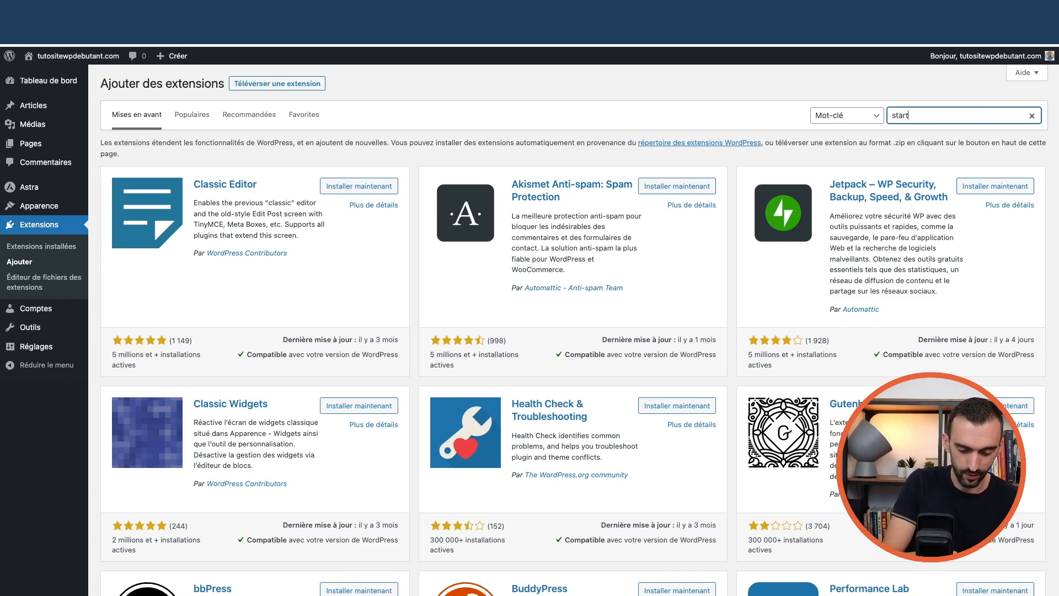
{"action": "type", "text": "sites"}
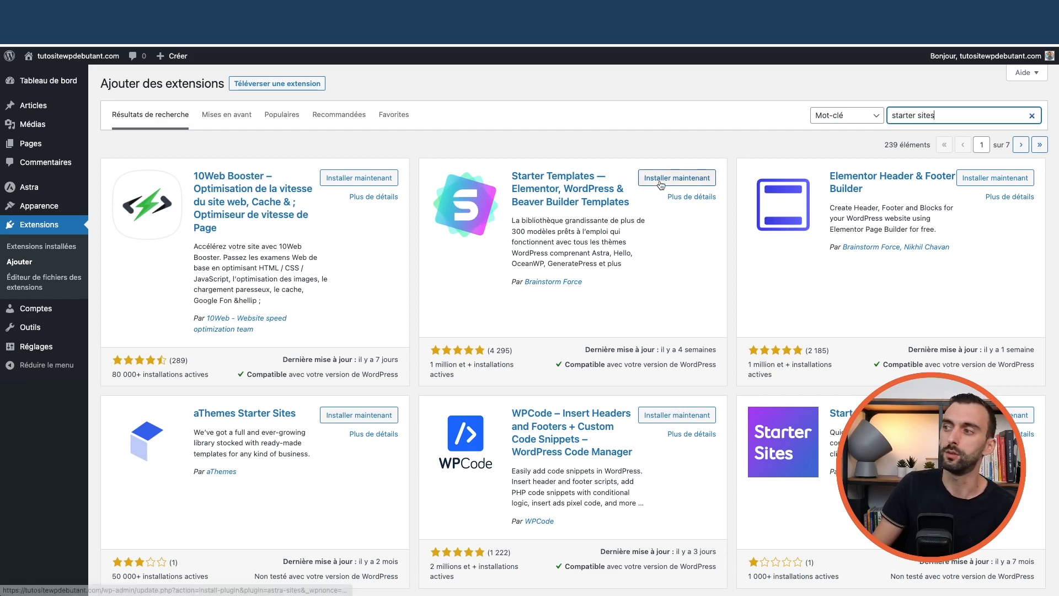
From the Astra dashboard, install the Starter Templates (Modèles de démarrage) plugin
{"action": "mouse_move", "coordinate": [31, 191]}
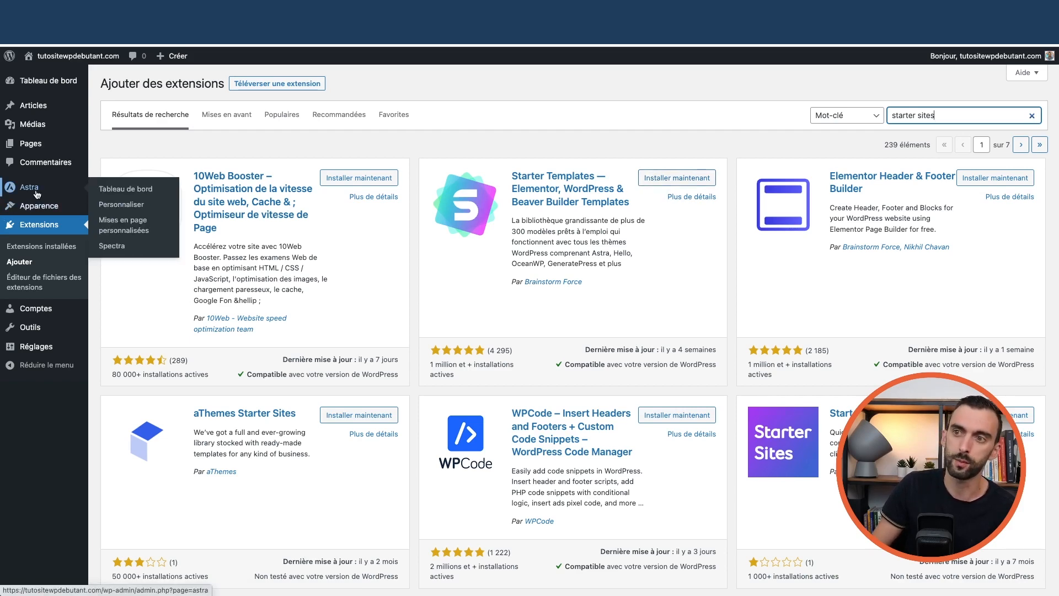
{"action": "left_click", "coordinate": [119, 190]}
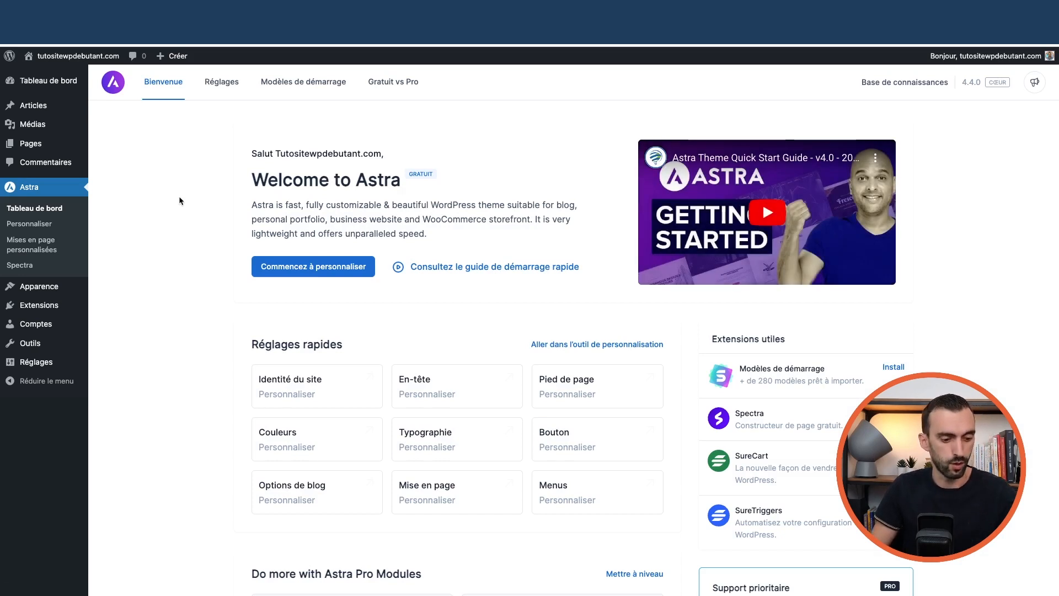
{"action": "left_click", "coordinate": [893, 367]}
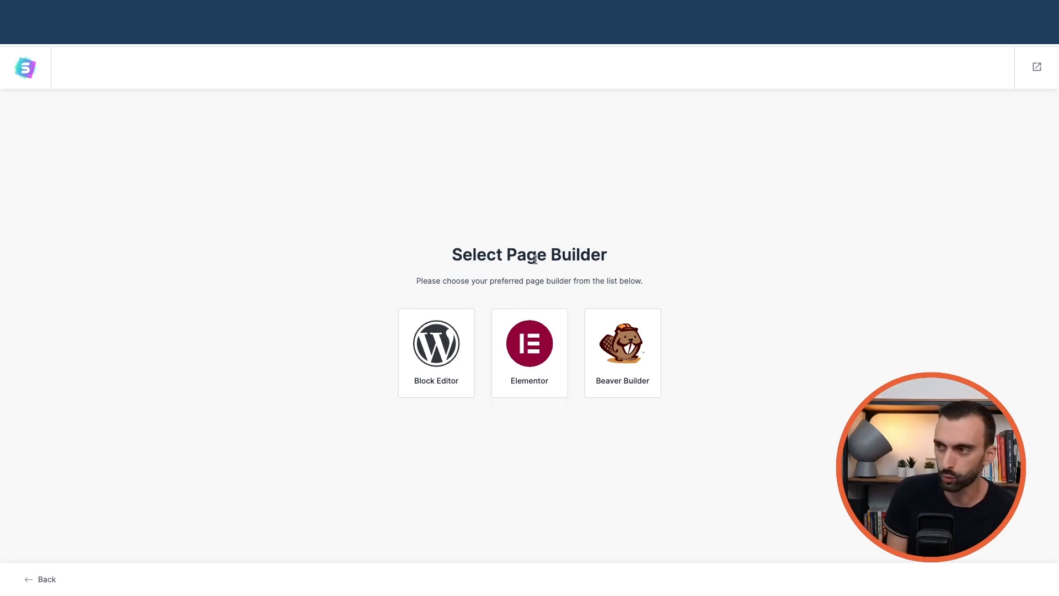
Pick Elementor as the page builder and browse the Local Business template categories
{"action": "left_click", "coordinate": [540, 363]}
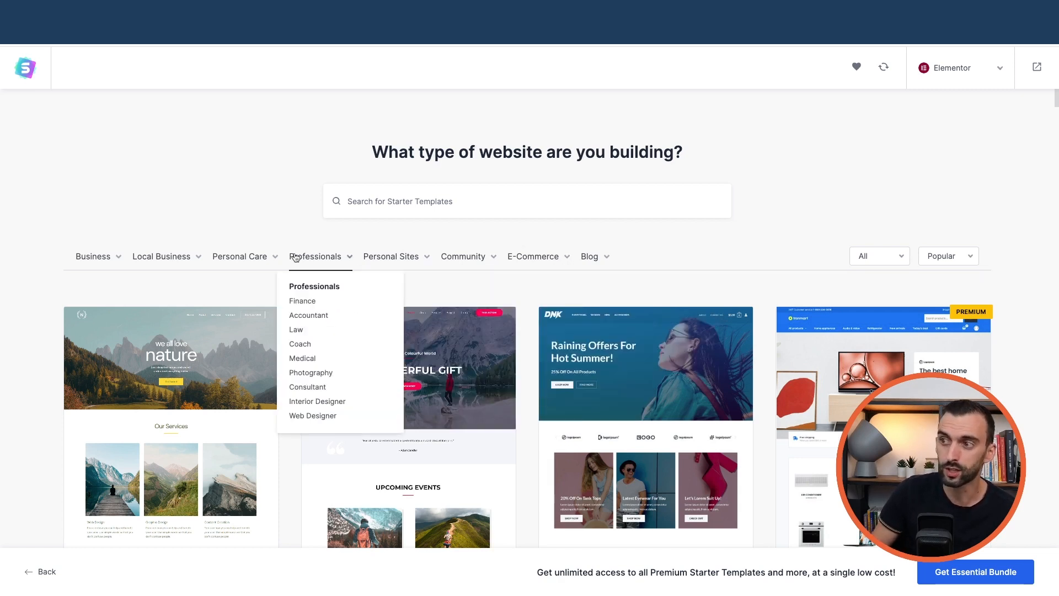
{"action": "mouse_move", "coordinate": [135, 263]}
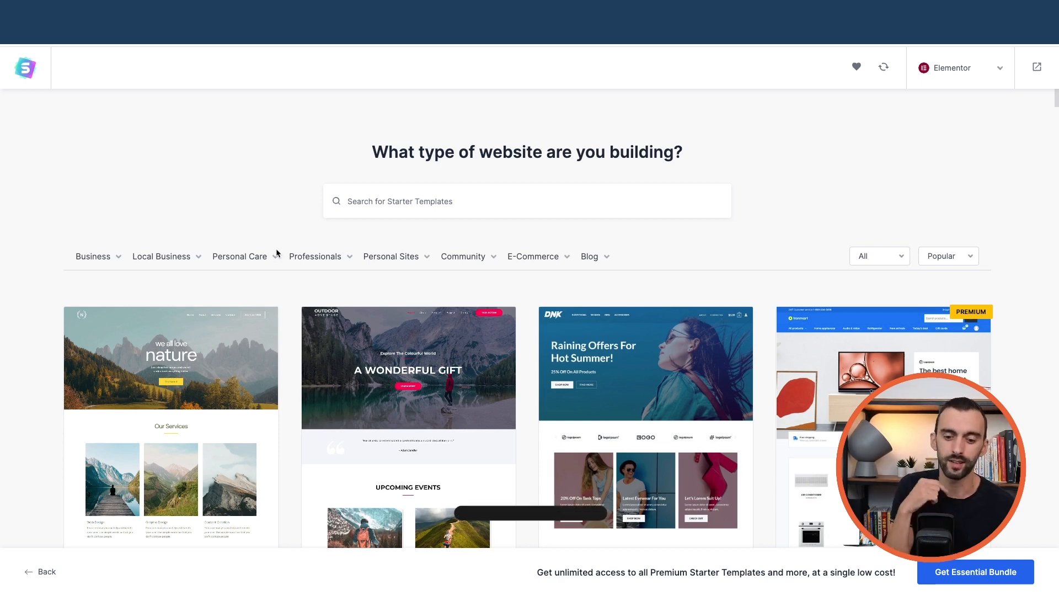
{"action": "left_click", "coordinate": [208, 259]}
{"action": "left_click", "coordinate": [185, 259]}
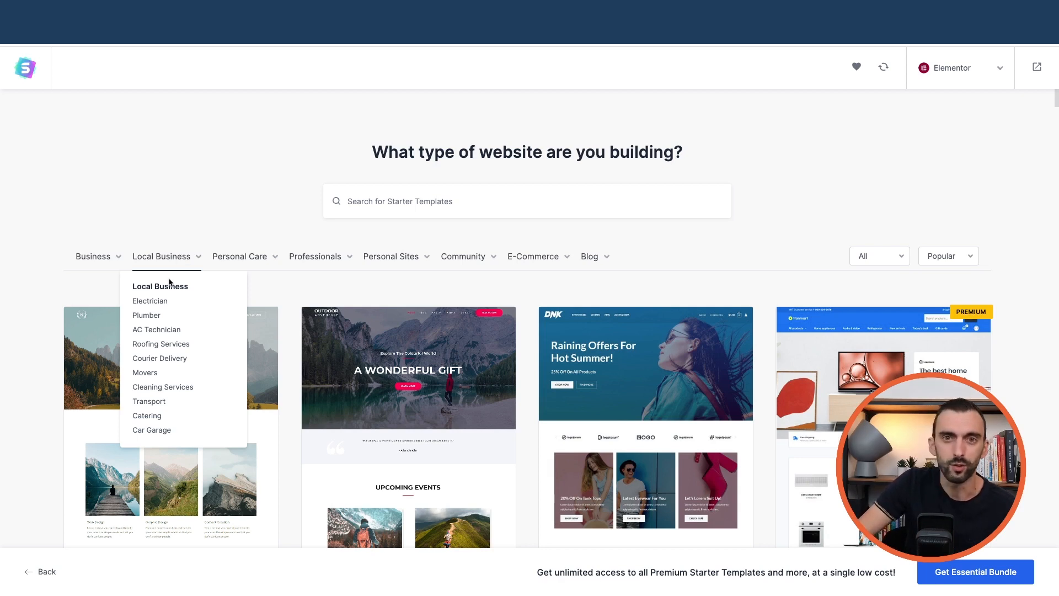
Filter templates to Plumber, select Roofing Services, and skip the logo step
{"action": "left_click", "coordinate": [147, 318]}
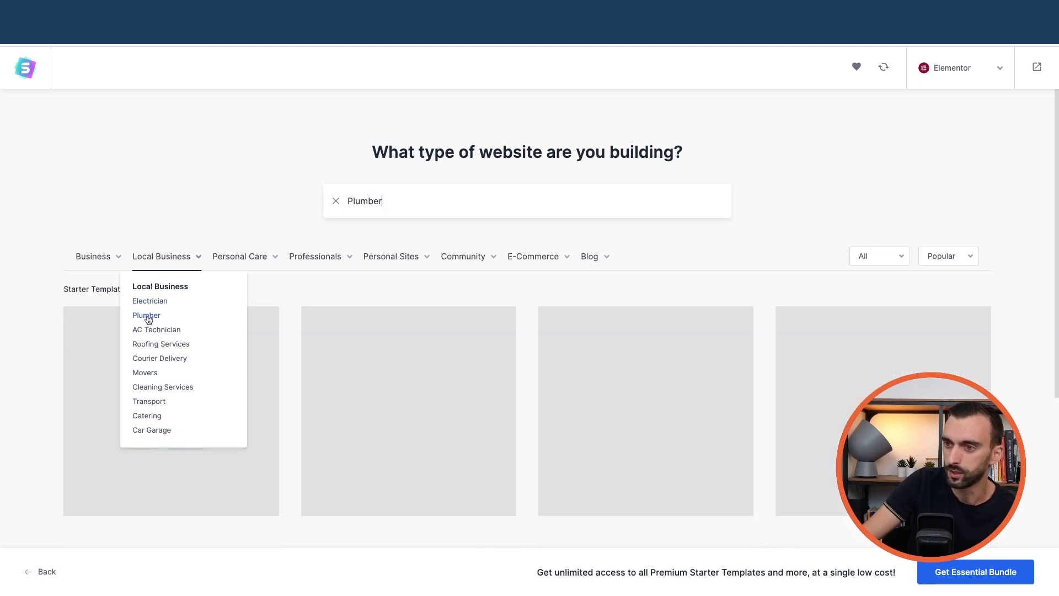
{"action": "scroll", "coordinate": [551, 322], "scroll_direction": "down", "scroll_amount": 2}
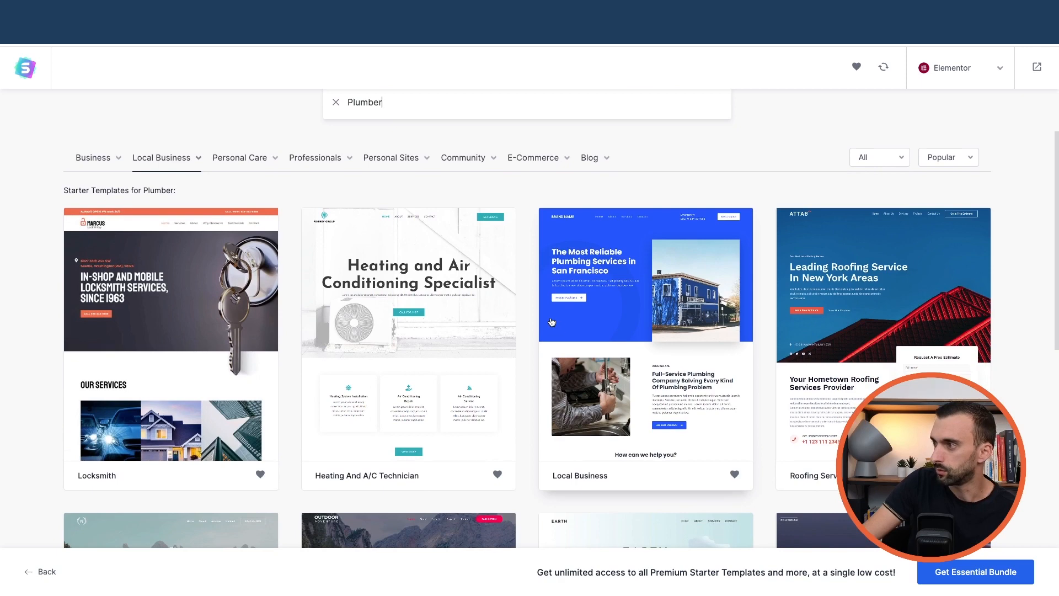
{"action": "left_click", "coordinate": [859, 313]}
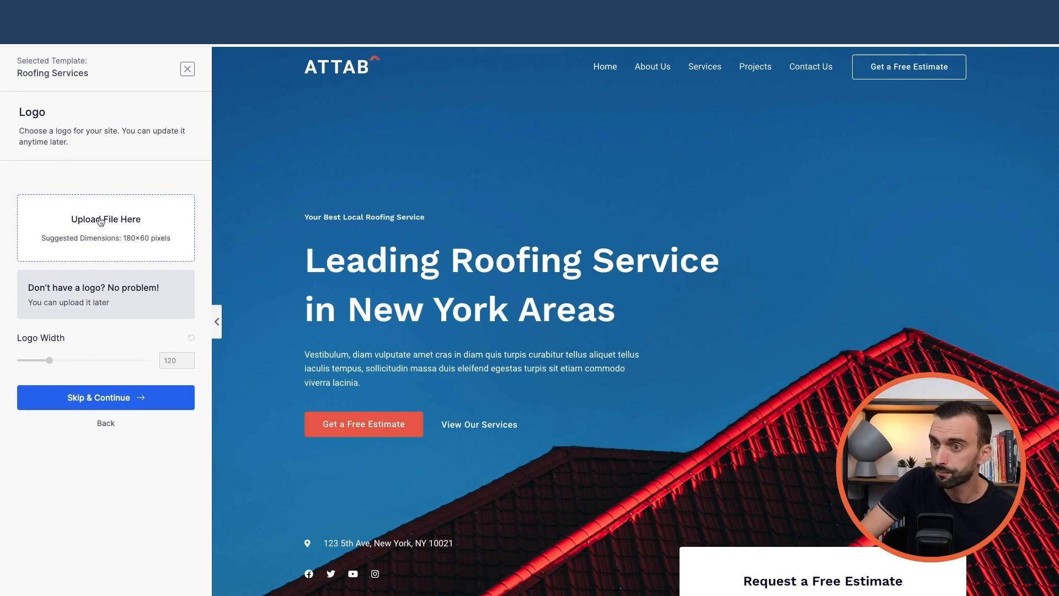
{"action": "left_click", "coordinate": [119, 399]}
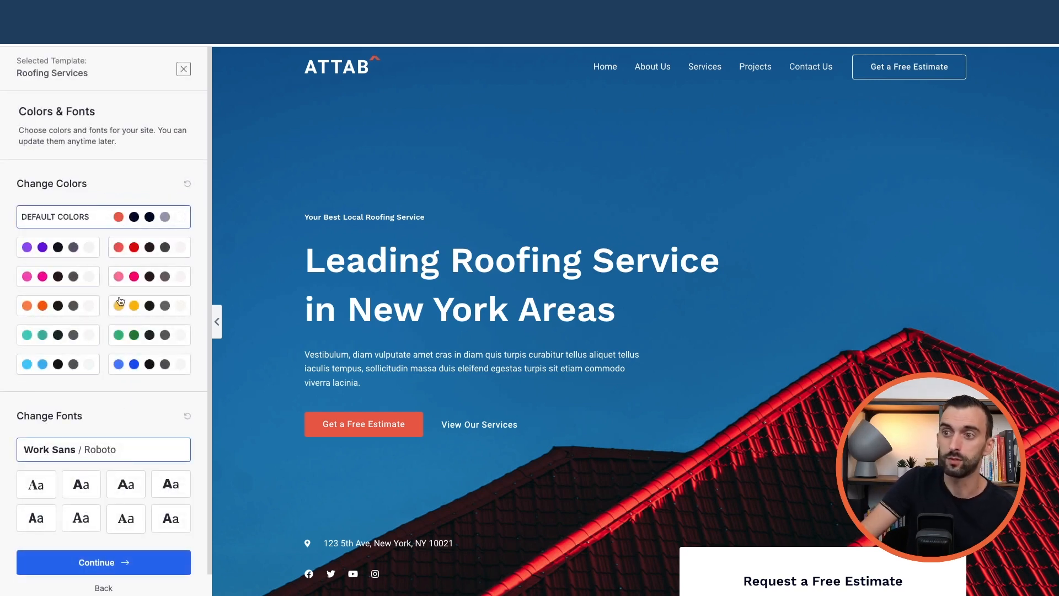
Preview green, teal, blue, pink, purple and red palettes, then revert to Default Colors
{"action": "left_click", "coordinate": [139, 344]}
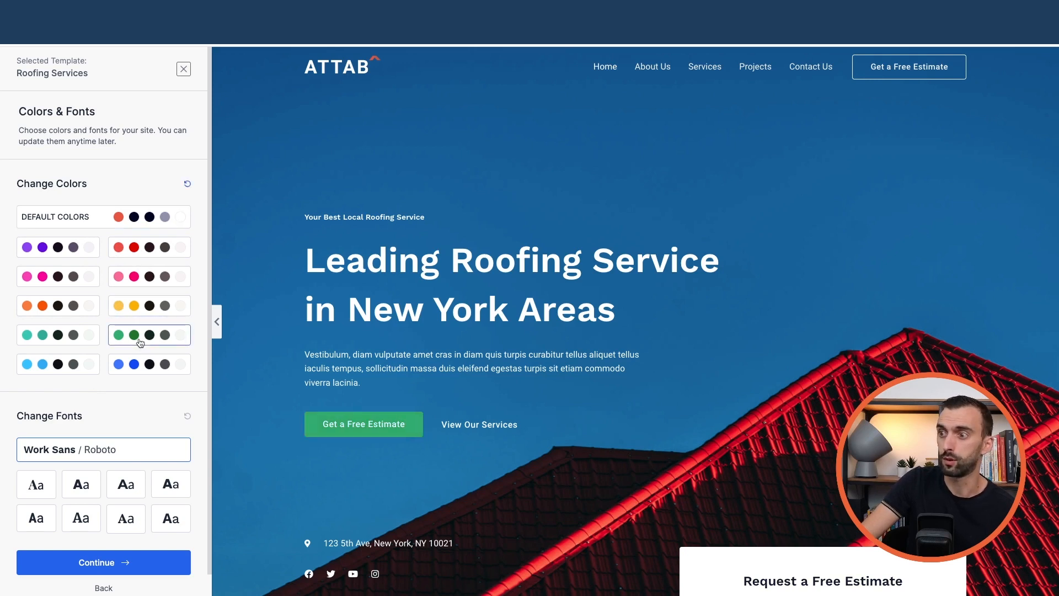
{"action": "left_click", "coordinate": [71, 337]}
{"action": "left_click", "coordinate": [133, 366]}
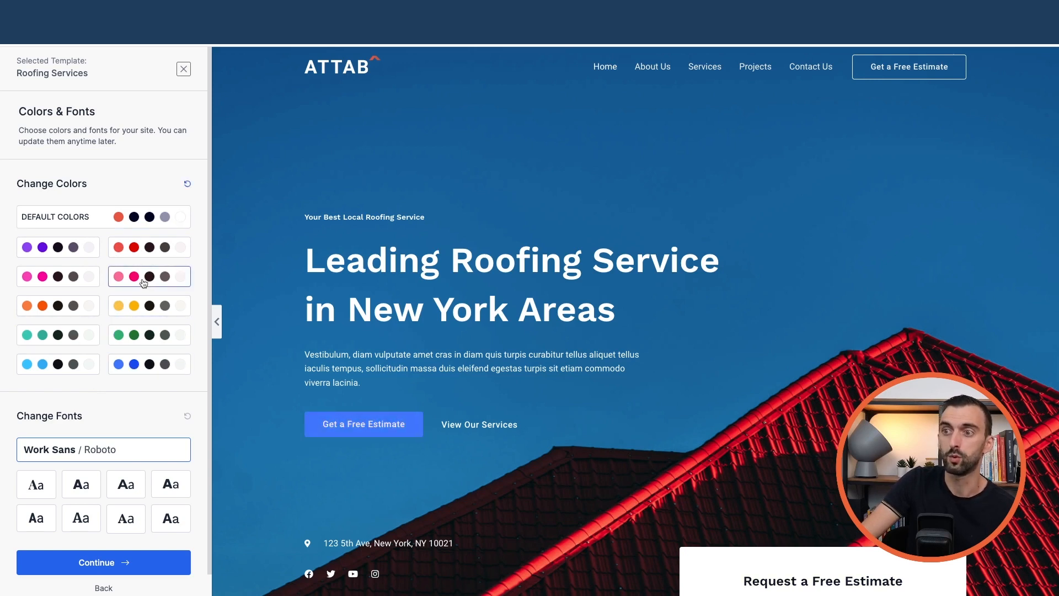
{"action": "left_click", "coordinate": [144, 283]}
{"action": "left_click", "coordinate": [58, 248]}
{"action": "left_click", "coordinate": [139, 253]}
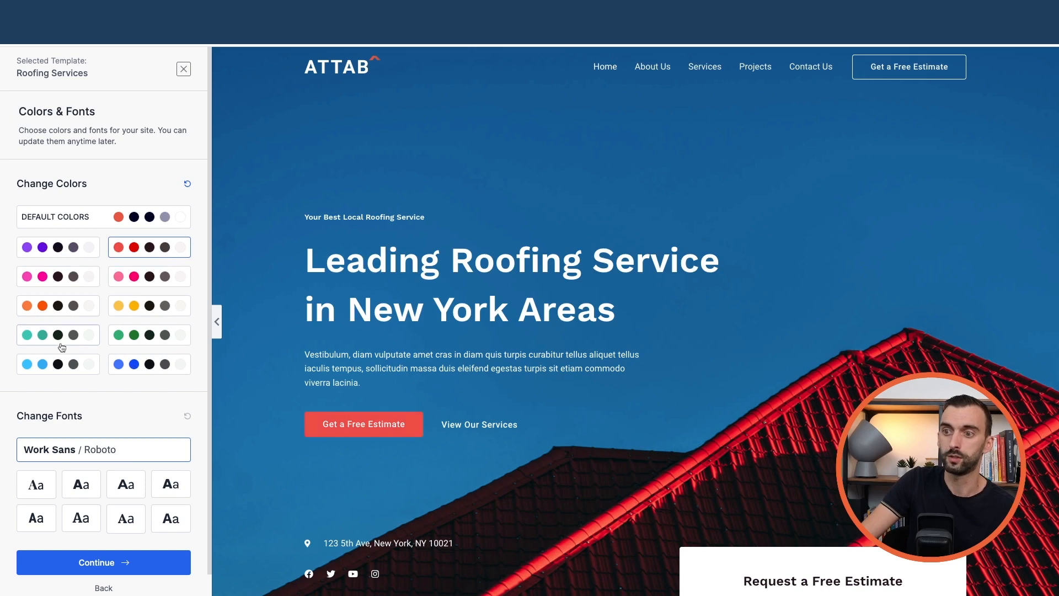
{"action": "left_click", "coordinate": [95, 218]}
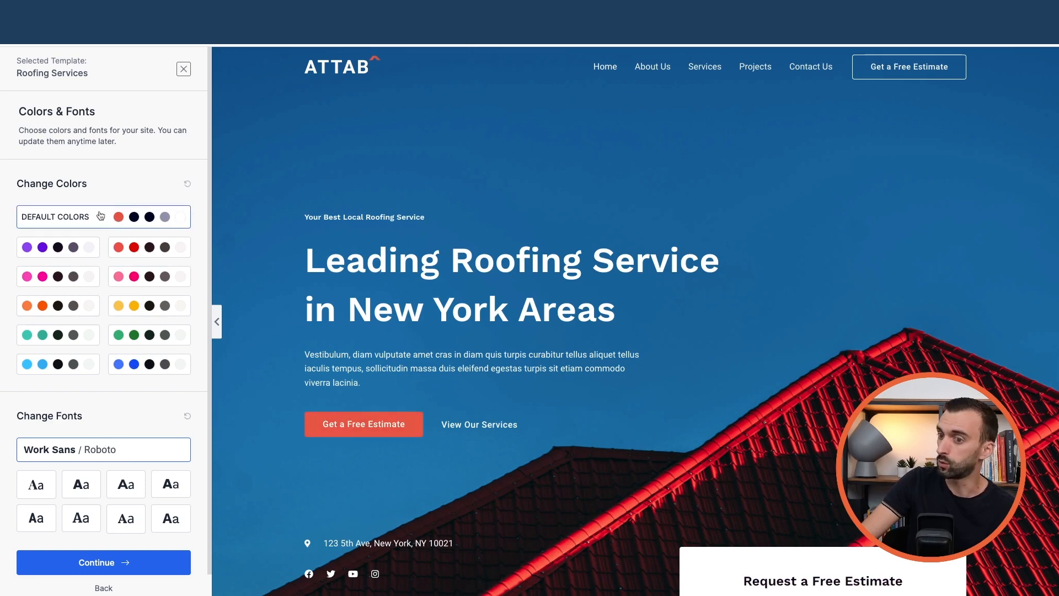
{"action": "scroll", "coordinate": [105, 229], "scroll_direction": "down", "scroll_amount": 1}
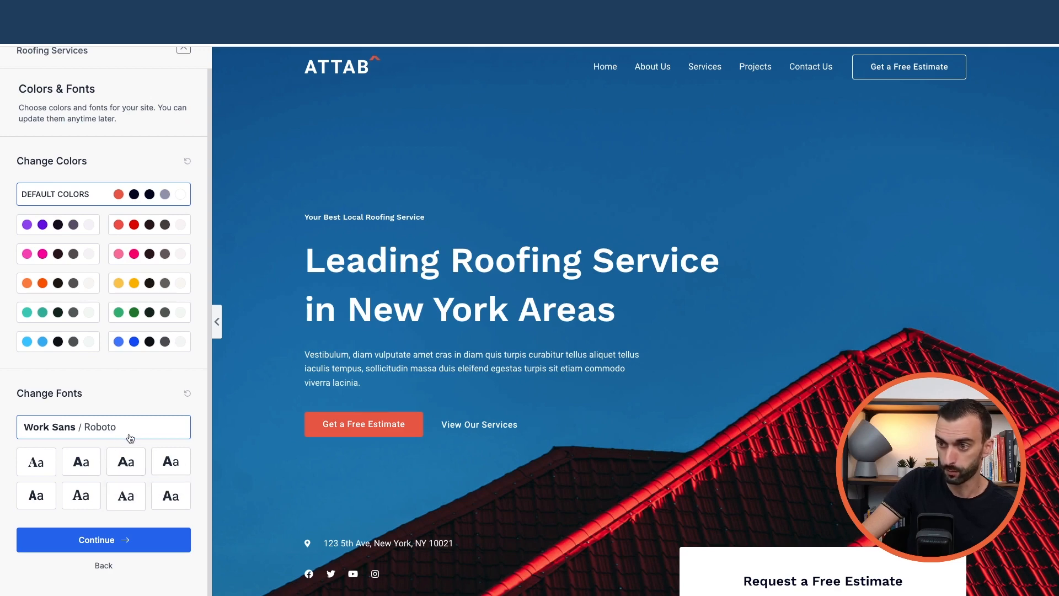
Accept colours and fonts, submit to build the Roofing Services site, then view it live
{"action": "left_click", "coordinate": [126, 543]}
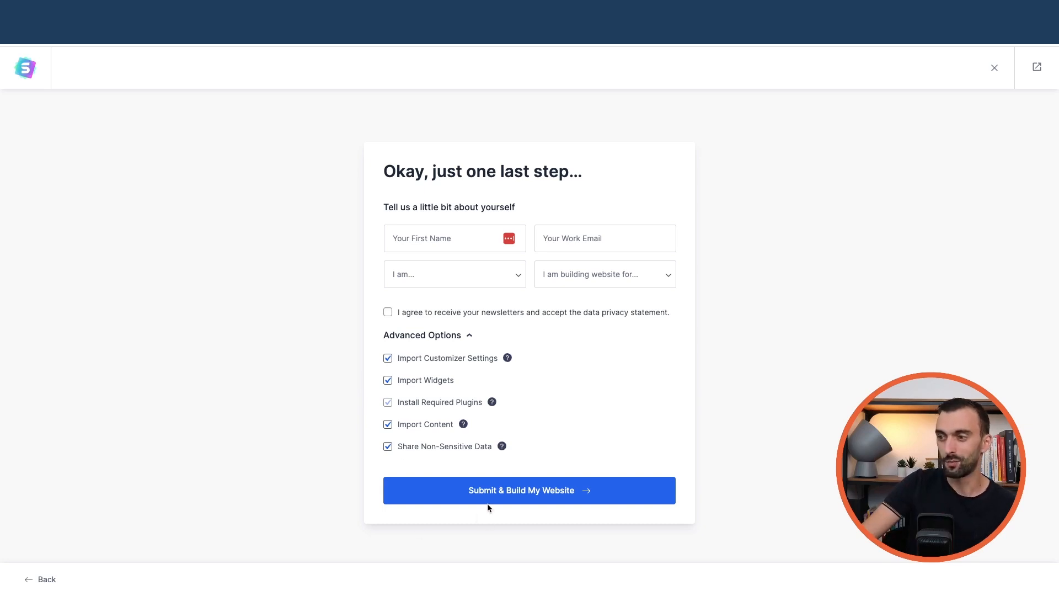
{"action": "left_click", "coordinate": [504, 495]}
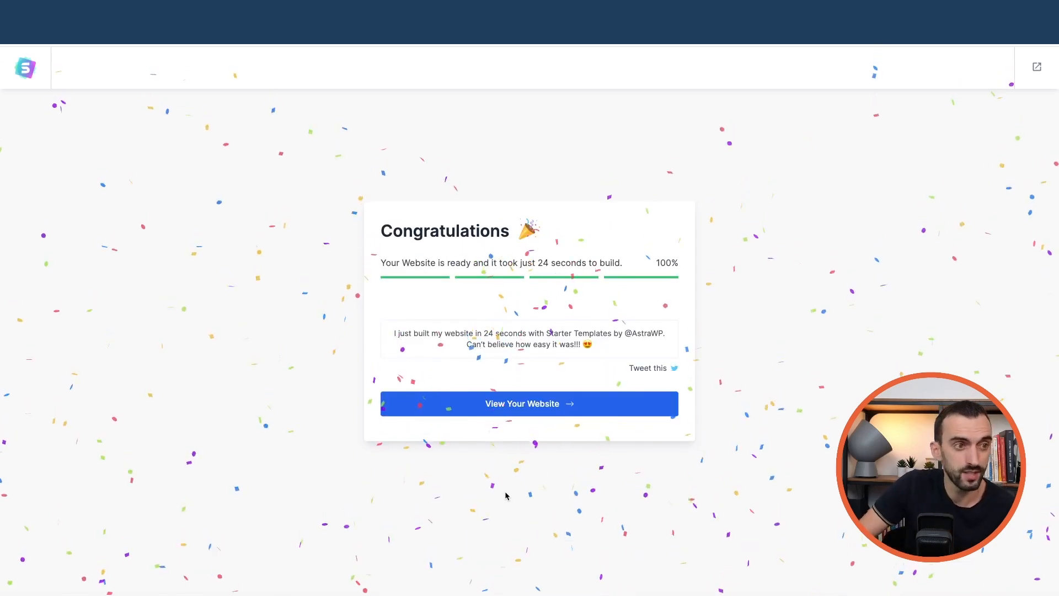
{"action": "left_click", "coordinate": [522, 406]}
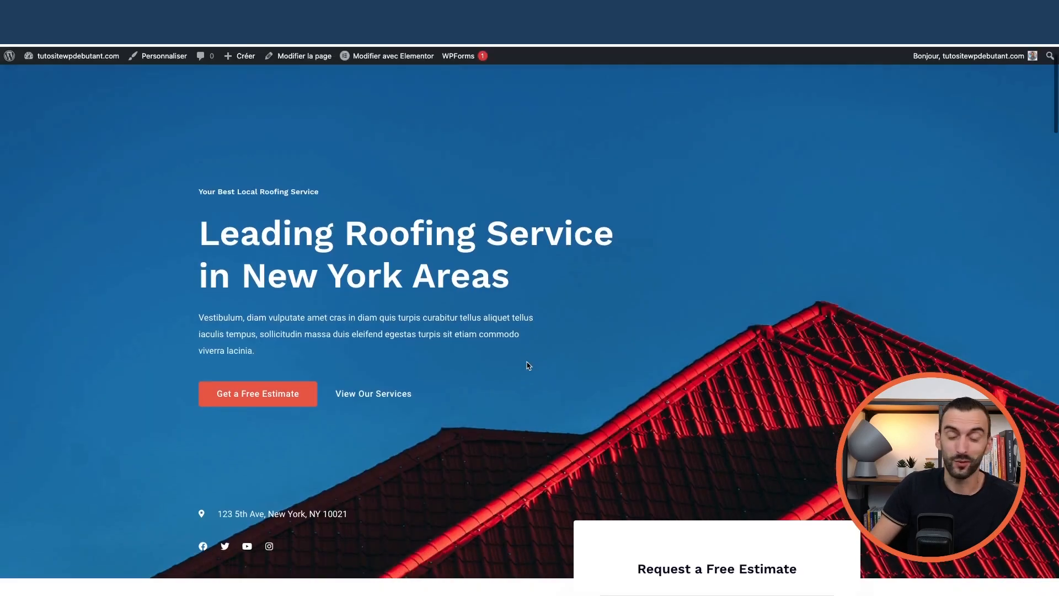
Browse the live site's About Us, Services and Projects pages, ending on Contact Us
{"action": "scroll", "coordinate": [527, 365], "scroll_direction": "down", "scroll_amount": 20}
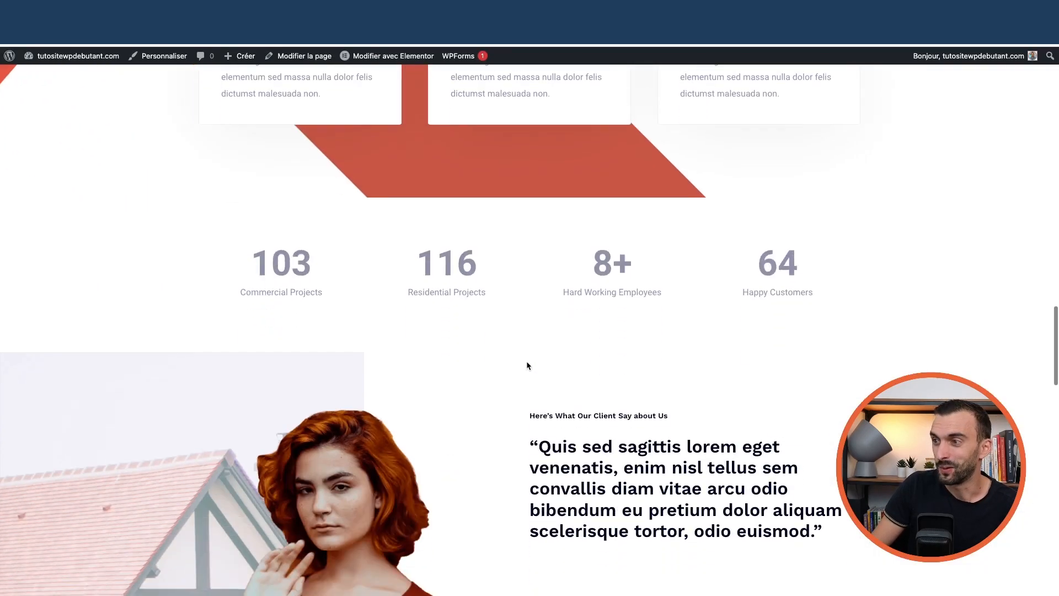
{"action": "scroll", "coordinate": [527, 365], "scroll_direction": "down", "scroll_amount": 20}
{"action": "scroll", "coordinate": [526, 364], "scroll_direction": "up", "scroll_amount": 12}
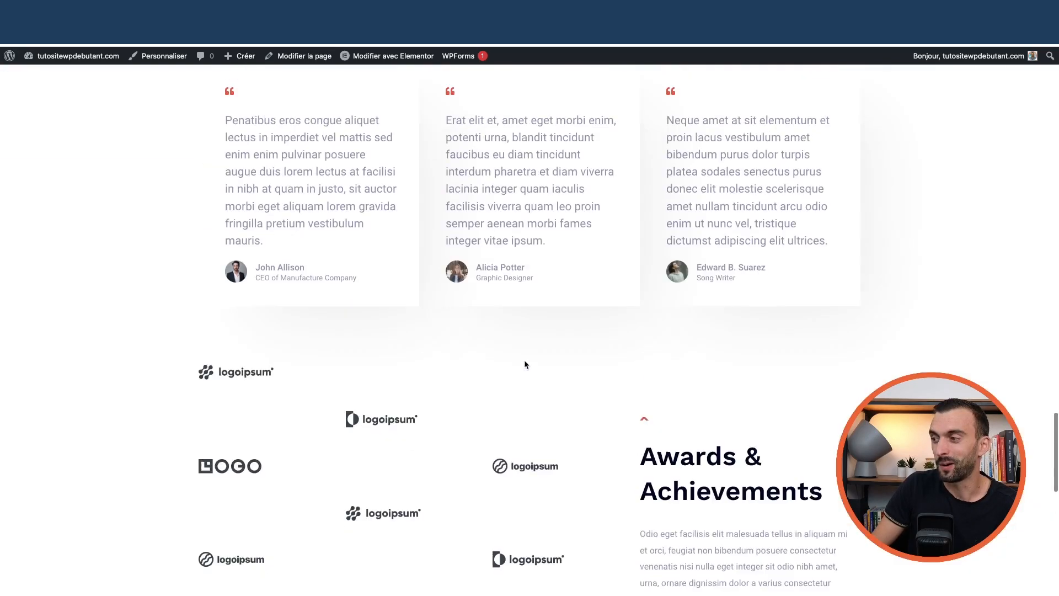
{"action": "scroll", "coordinate": [525, 364], "scroll_direction": "up", "scroll_amount": 20}
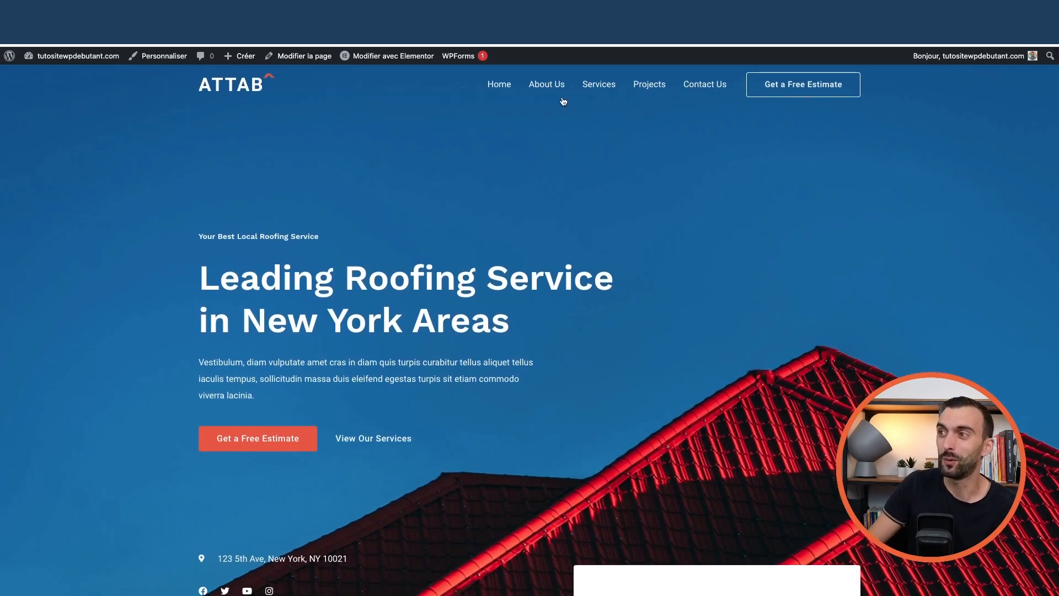
{"action": "left_click", "coordinate": [553, 90]}
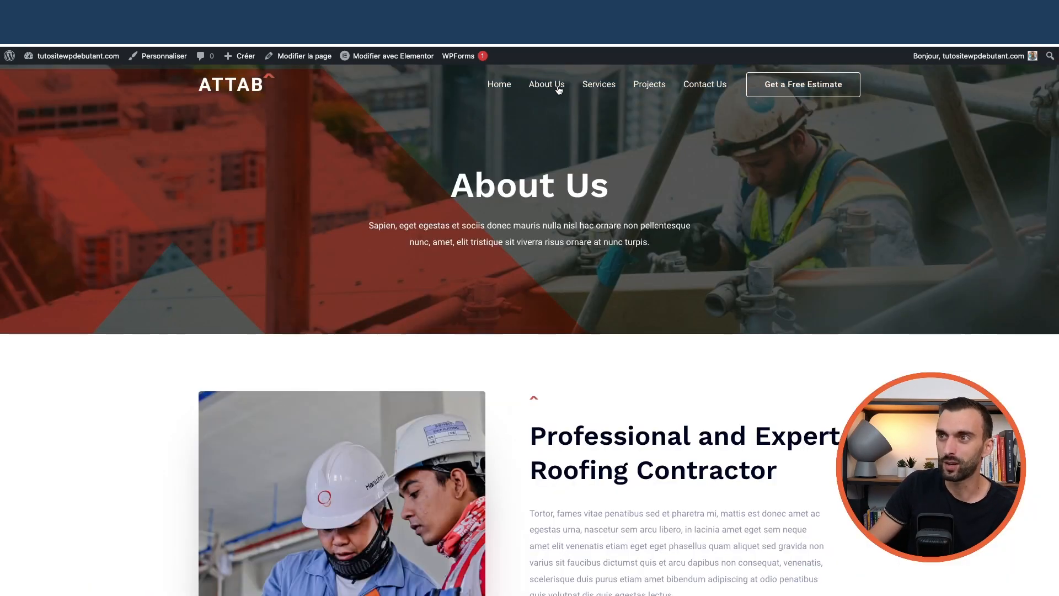
{"action": "left_click", "coordinate": [599, 87]}
{"action": "left_click", "coordinate": [648, 90]}
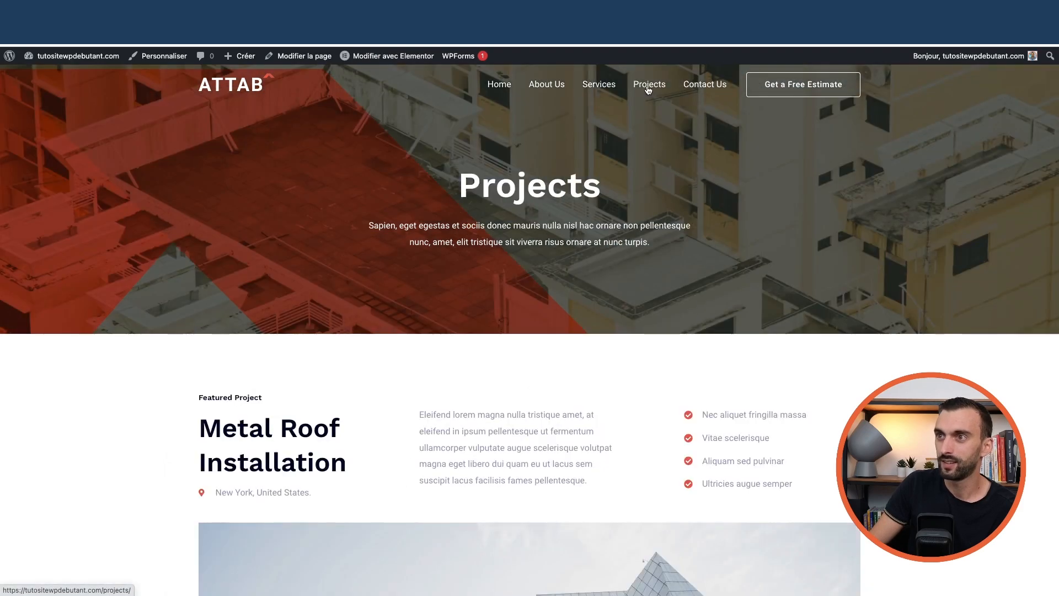
{"action": "left_click", "coordinate": [712, 86]}
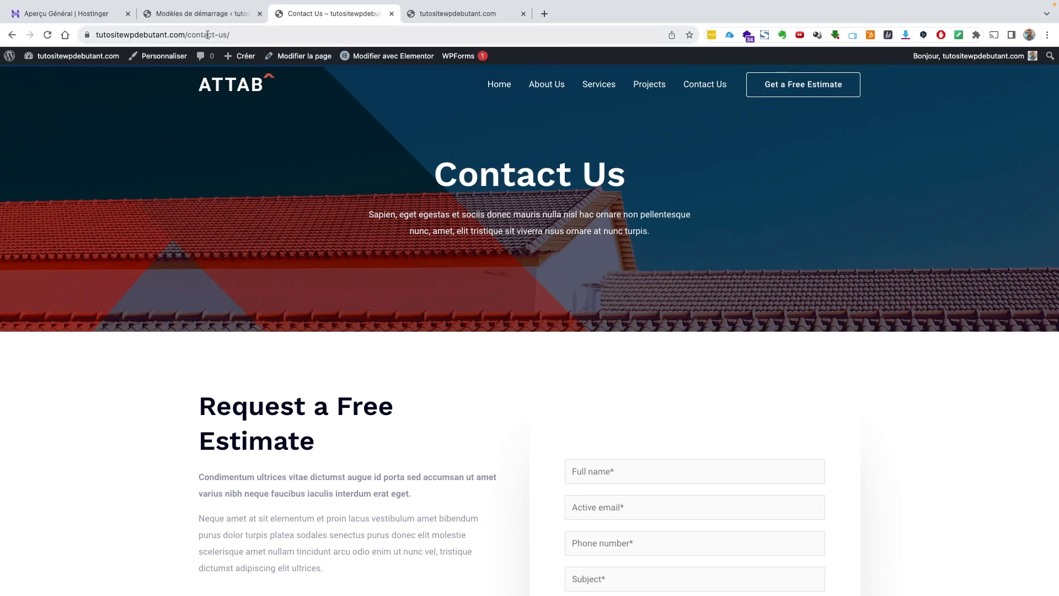
Verify Permaliens is set to Titre de la publication, then return to the live homepage
{"action": "mouse_move", "coordinate": [82, 59]}
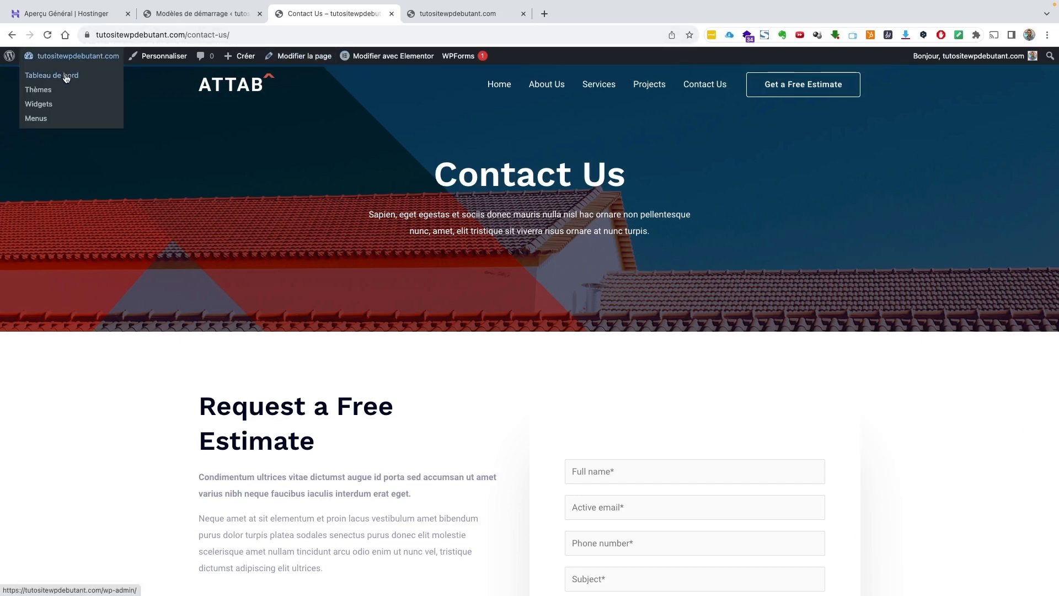
{"action": "left_click", "coordinate": [66, 77]}
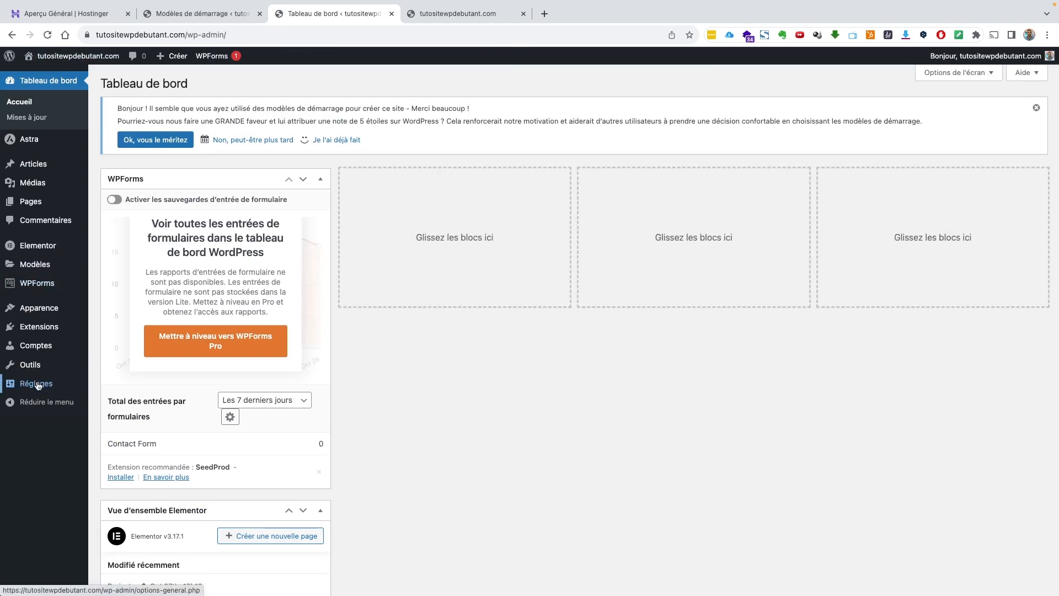
{"action": "left_click", "coordinate": [37, 385]}
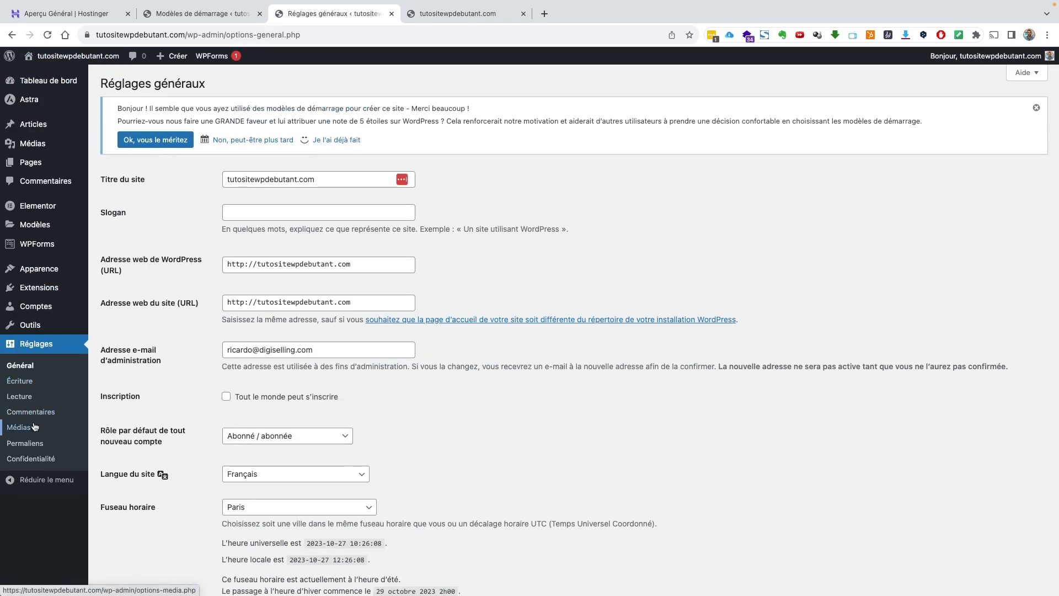
{"action": "left_click", "coordinate": [31, 444]}
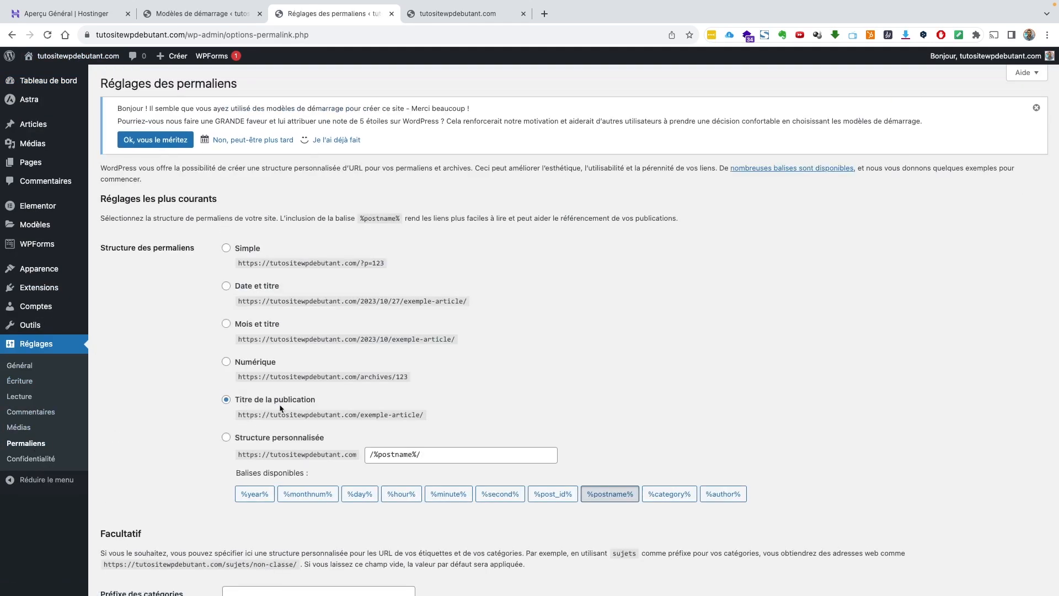
{"action": "mouse_move", "coordinate": [72, 55]}
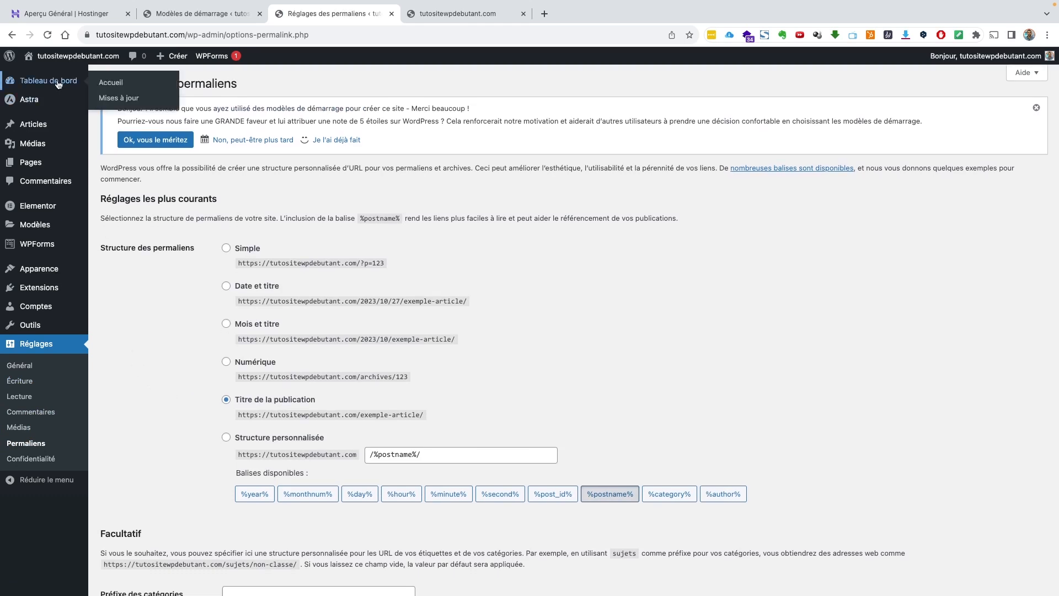
{"action": "left_click", "coordinate": [108, 84]}
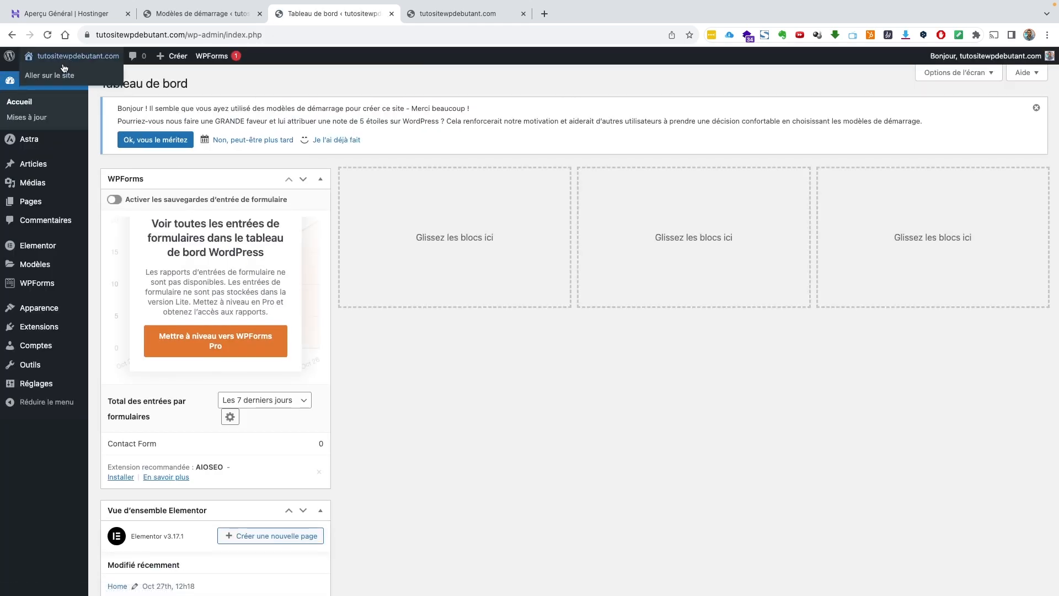
{"action": "left_click", "coordinate": [63, 74]}
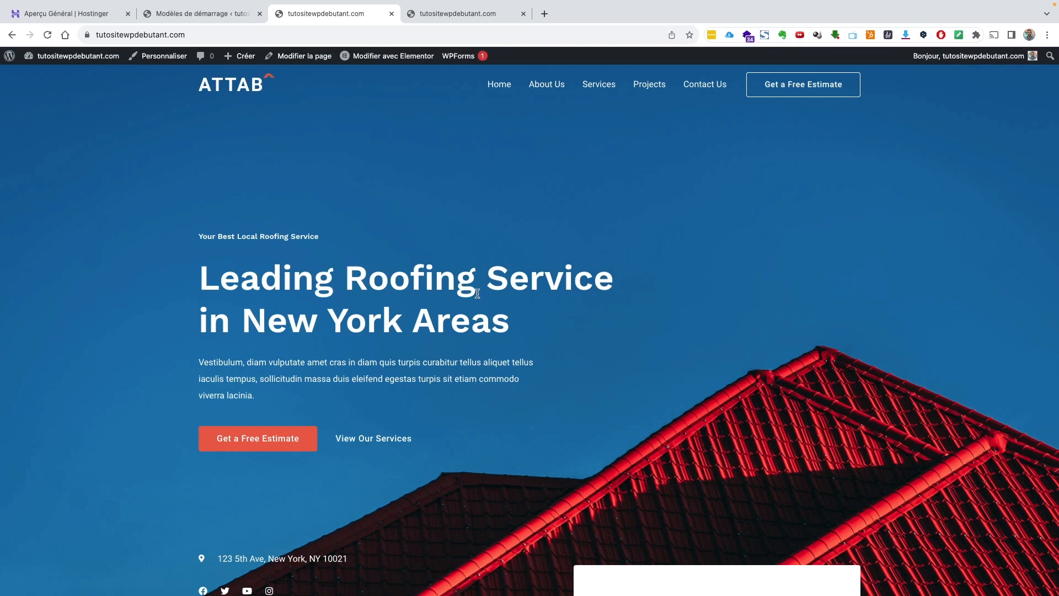
{"action": "scroll", "coordinate": [496, 331], "scroll_direction": "down", "scroll_amount": 15}
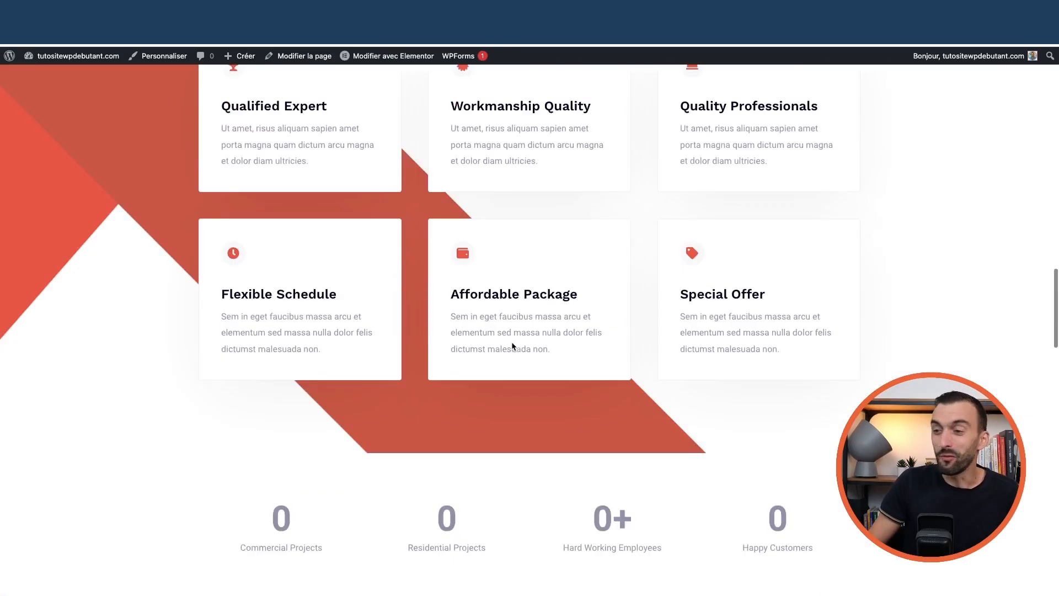
{"action": "scroll", "coordinate": [512, 347], "scroll_direction": "down", "scroll_amount": 20}
{"action": "scroll", "coordinate": [511, 348], "scroll_direction": "up", "scroll_amount": 5}
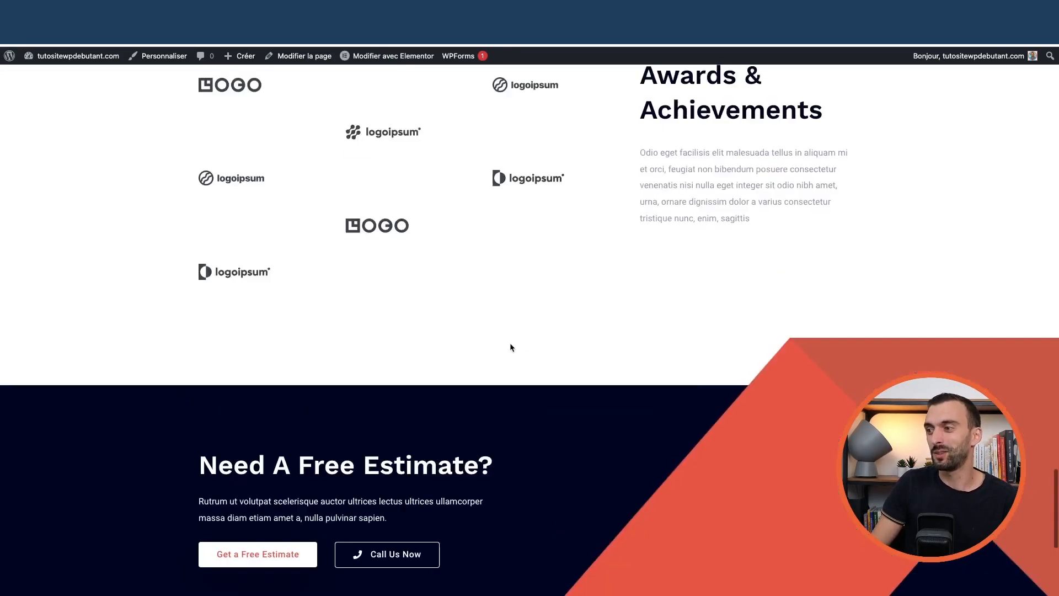
{"action": "scroll", "coordinate": [511, 347], "scroll_direction": "up", "scroll_amount": 20}
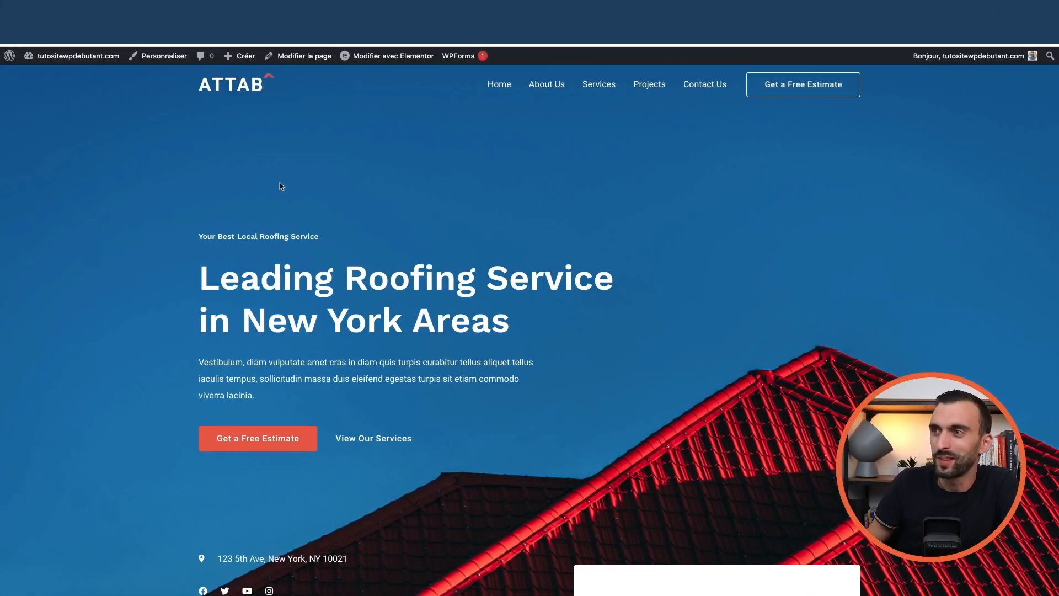
Open the Astra Customizer from the dashboard sidebar, previewing the roofing home page
{"action": "mouse_move", "coordinate": [105, 60]}
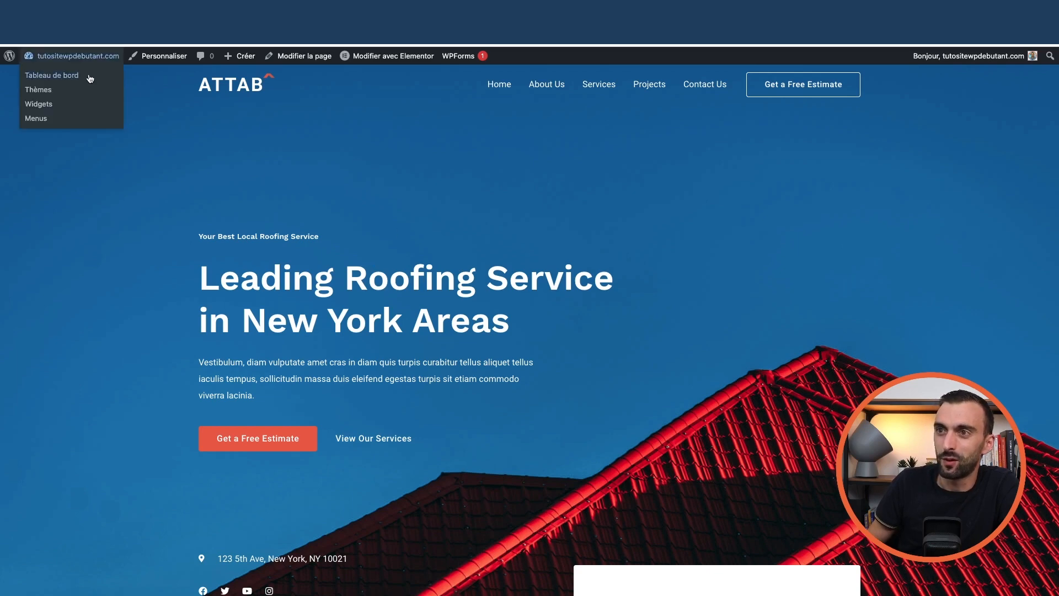
{"action": "left_click", "coordinate": [83, 77]}
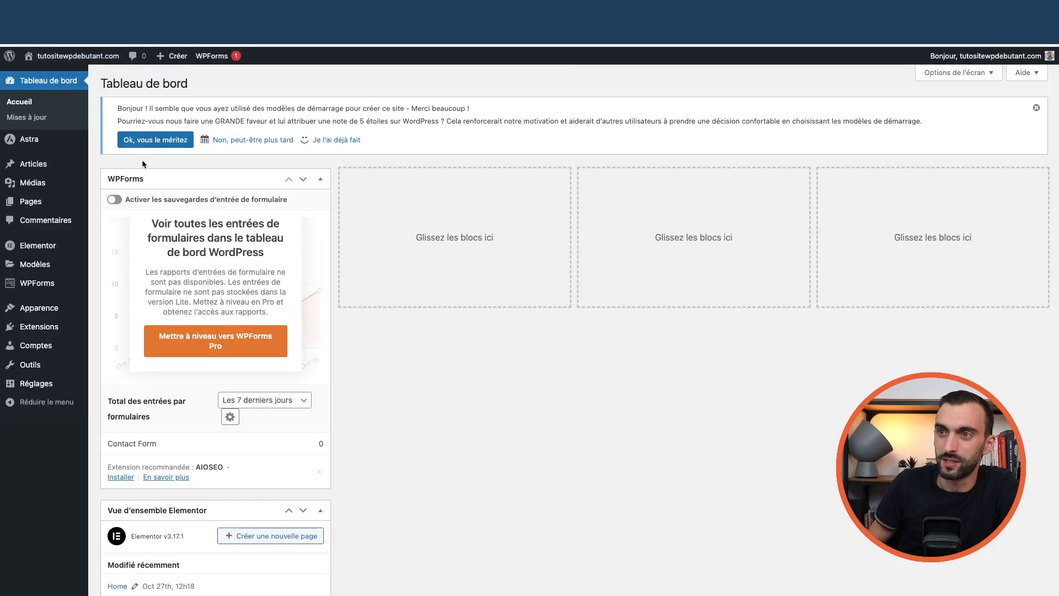
{"action": "mouse_move", "coordinate": [29, 142]}
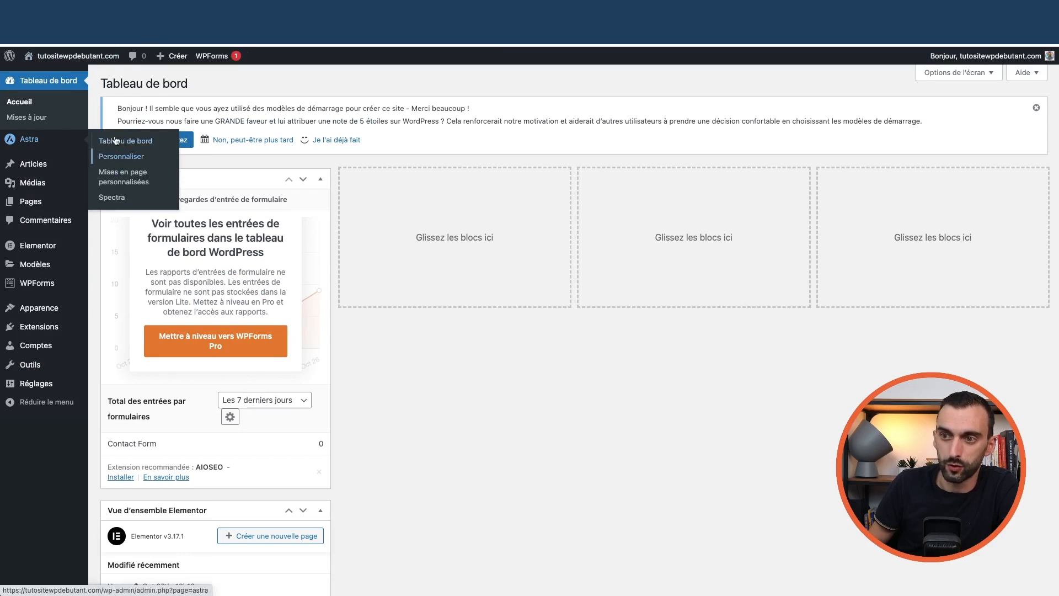
{"action": "mouse_move", "coordinate": [40, 306]}
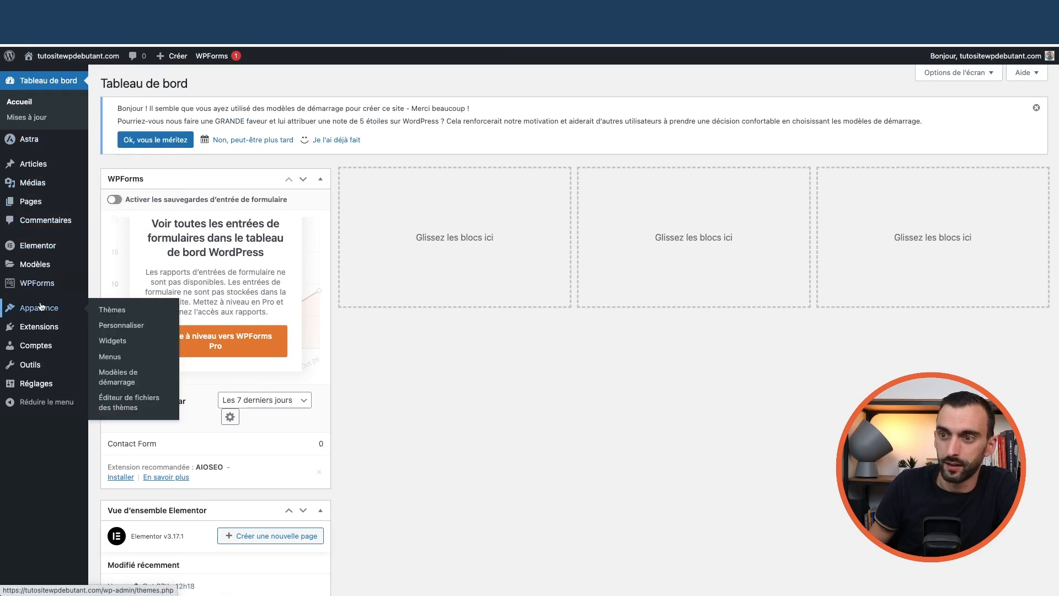
{"action": "left_click", "coordinate": [130, 330]}
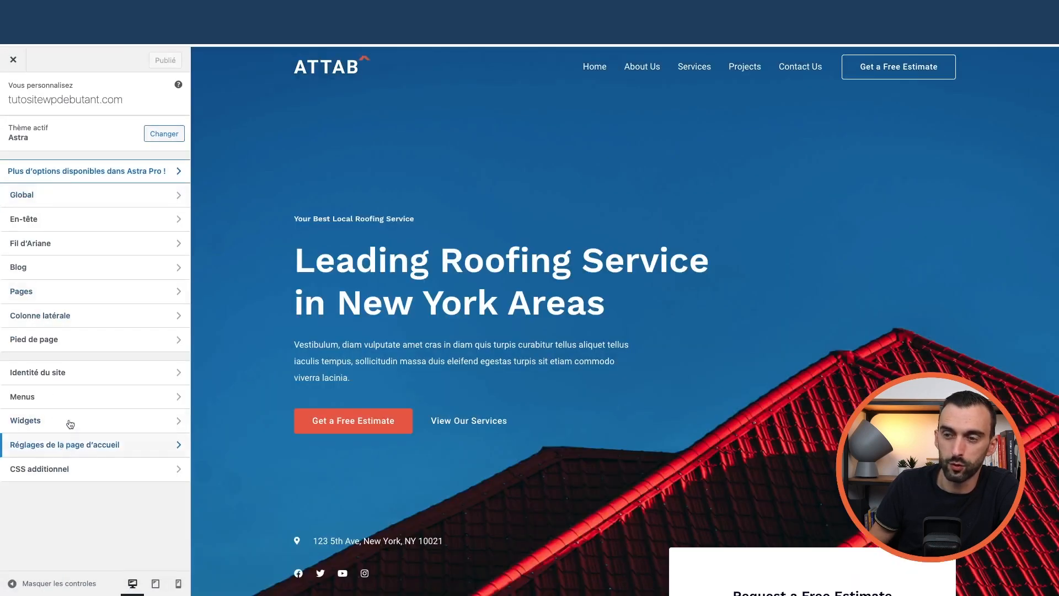
{"action": "left_click", "coordinate": [13, 60]}
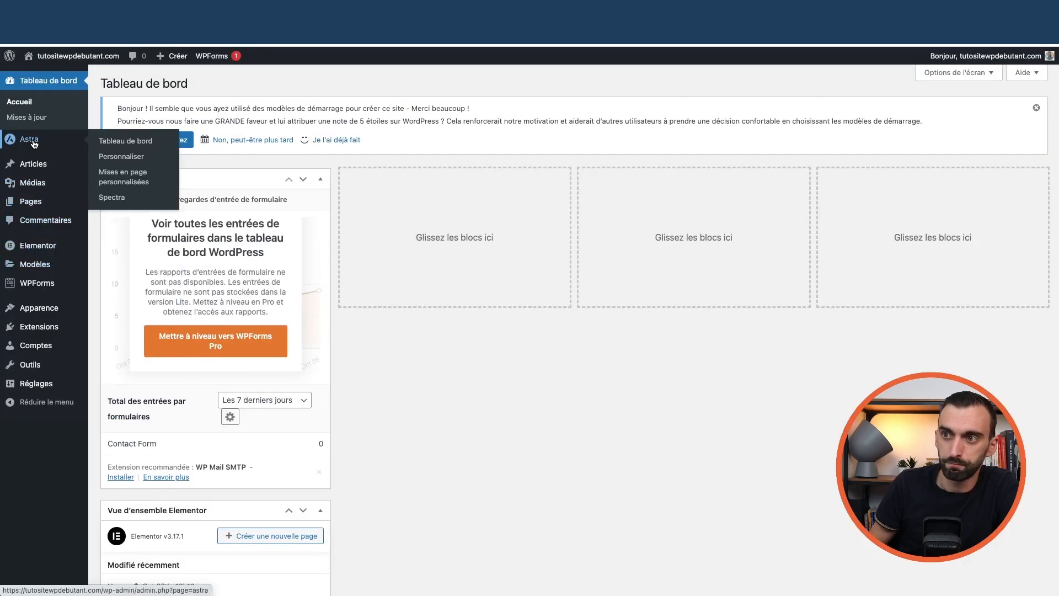
{"action": "mouse_move", "coordinate": [49, 319]}
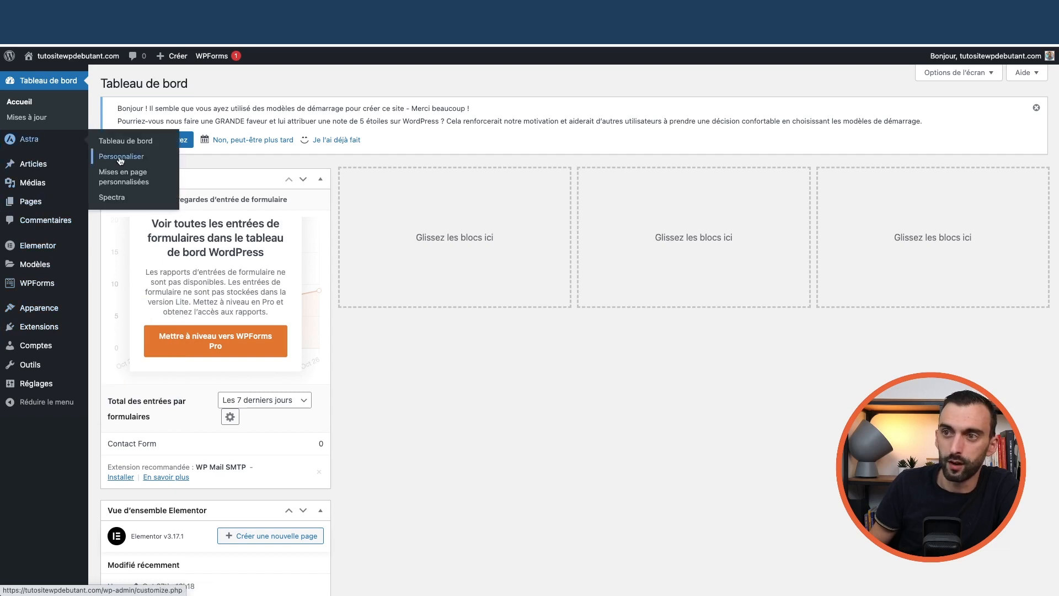
{"action": "left_click", "coordinate": [120, 158]}
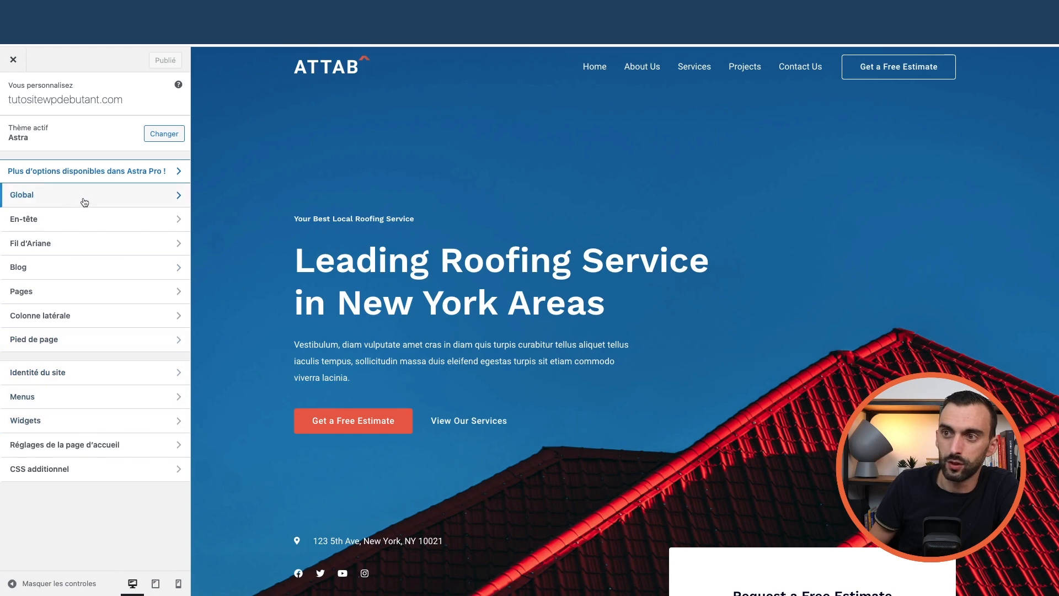
{"action": "left_click", "coordinate": [83, 201]}
{"action": "left_click", "coordinate": [83, 131]}
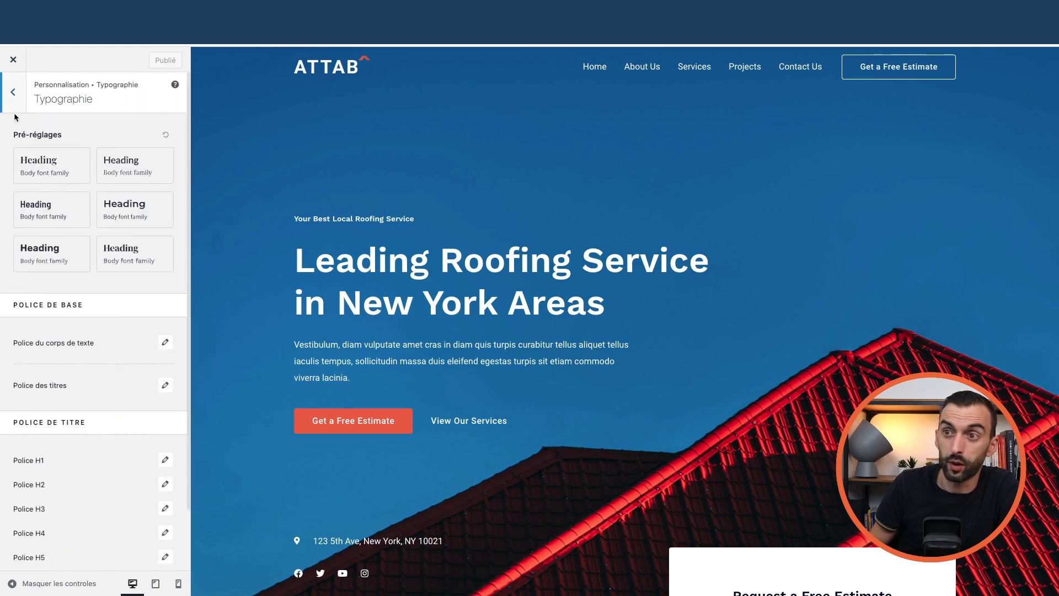
{"action": "left_click", "coordinate": [15, 104]}
{"action": "left_click", "coordinate": [40, 149]}
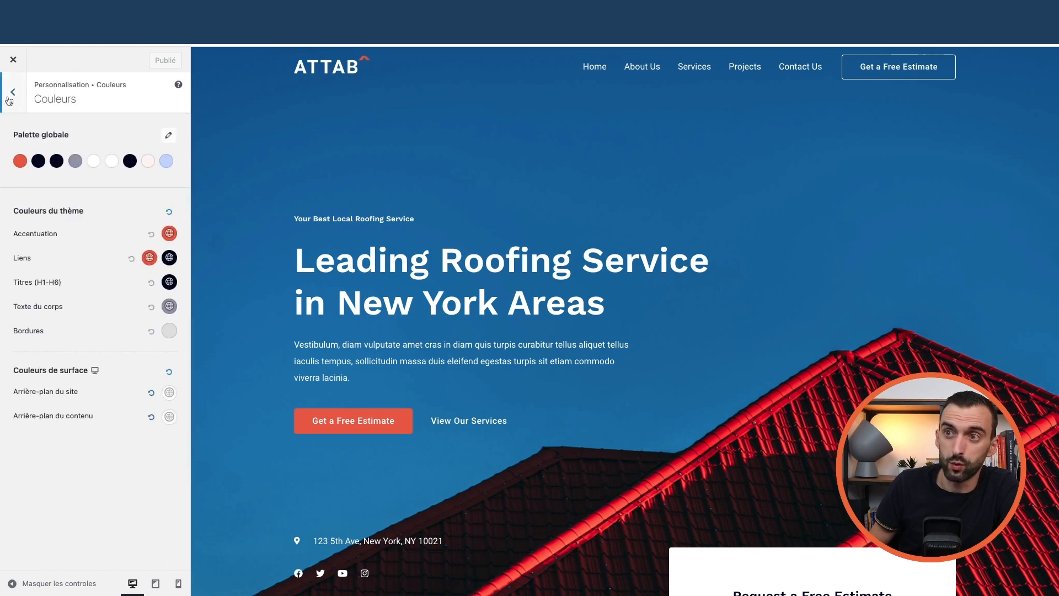
{"action": "left_click", "coordinate": [10, 104]}
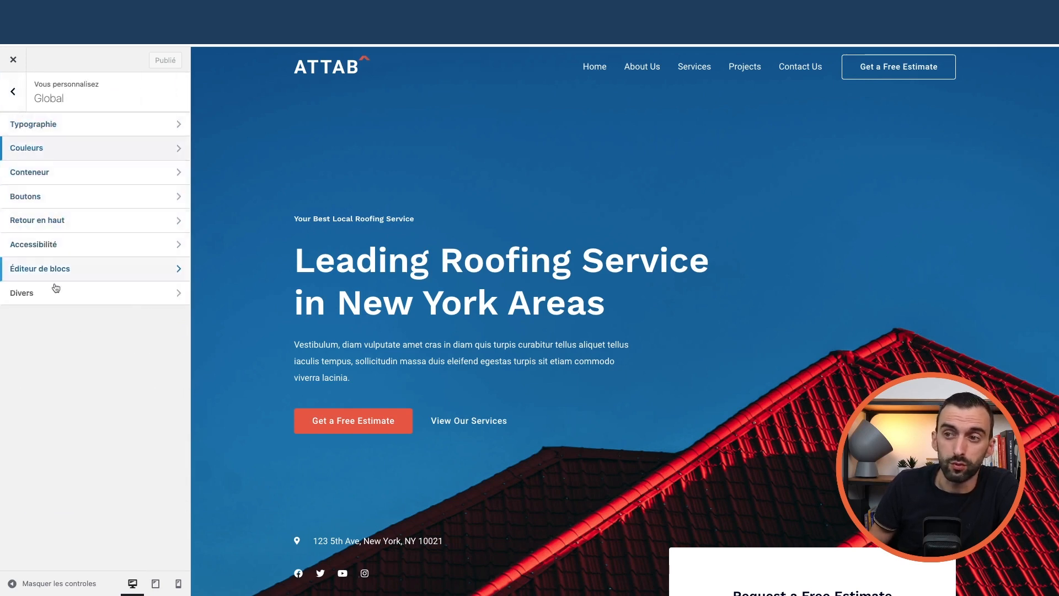
{"action": "left_click", "coordinate": [12, 95]}
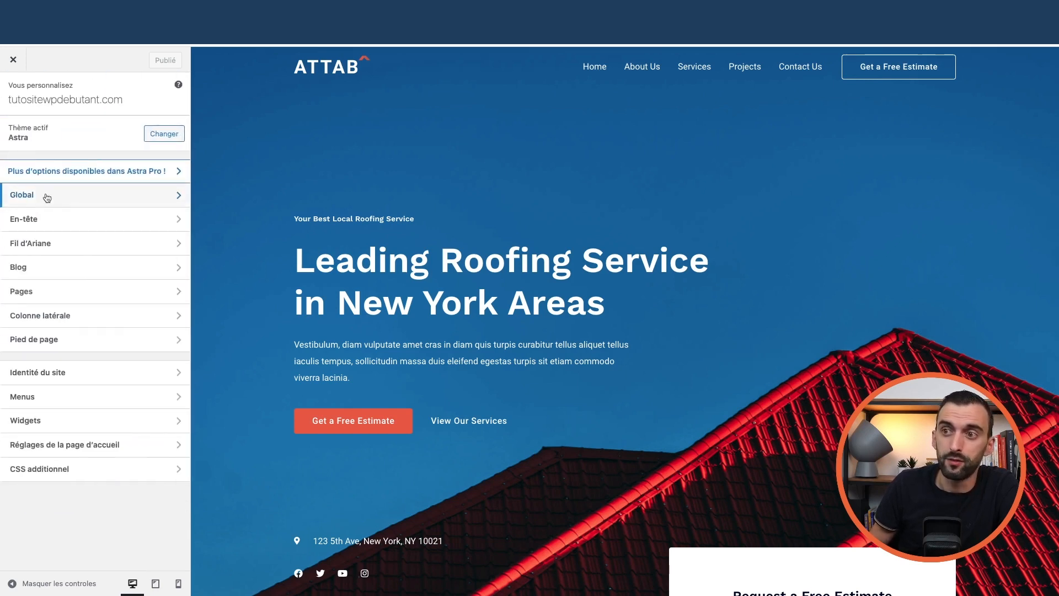
{"action": "left_click", "coordinate": [94, 275]}
{"action": "left_click", "coordinate": [76, 149]}
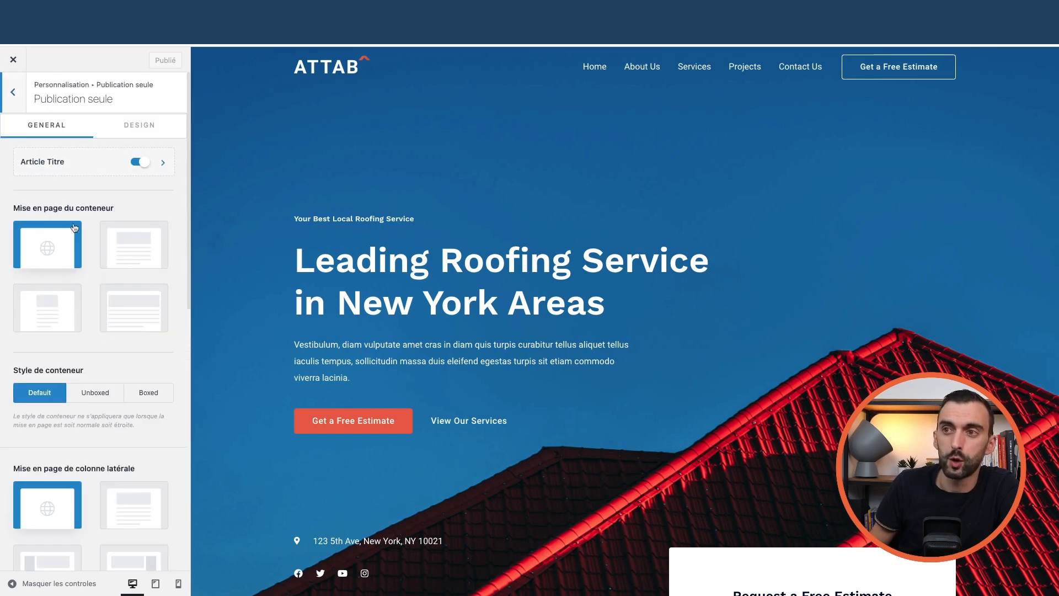
{"action": "left_click", "coordinate": [13, 92]}
{"action": "left_click", "coordinate": [45, 123]}
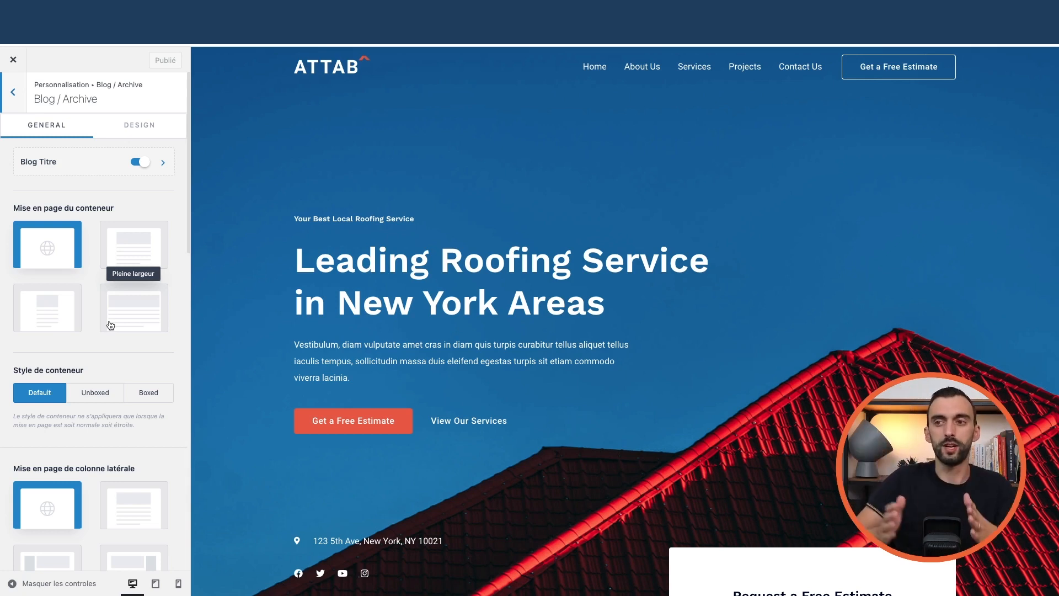
{"action": "scroll", "coordinate": [91, 284], "scroll_direction": "down", "scroll_amount": 5}
{"action": "scroll", "coordinate": [90, 276], "scroll_direction": "up", "scroll_amount": 5}
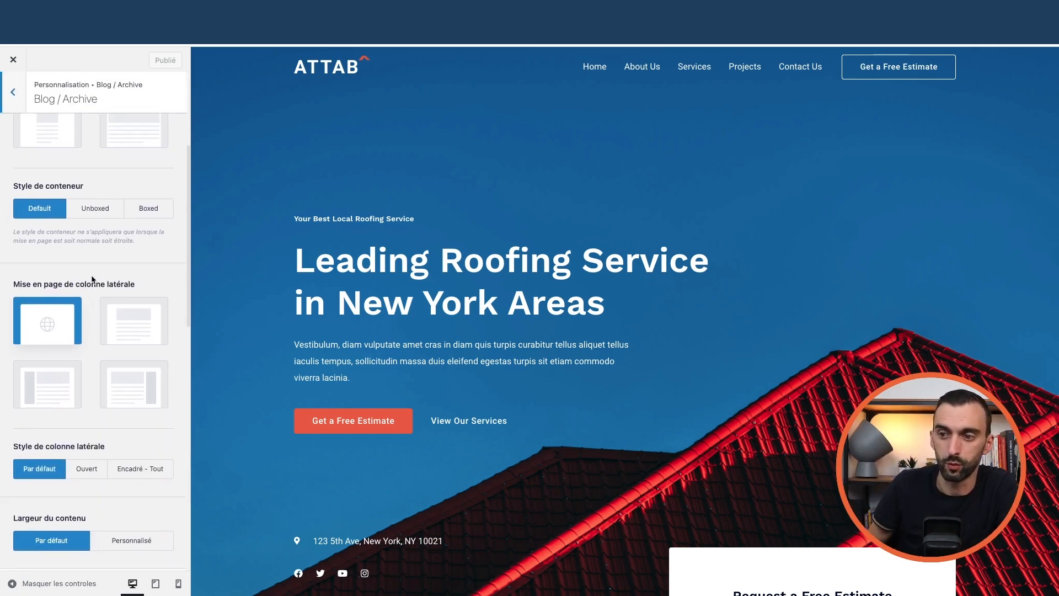
{"action": "left_click", "coordinate": [14, 97]}
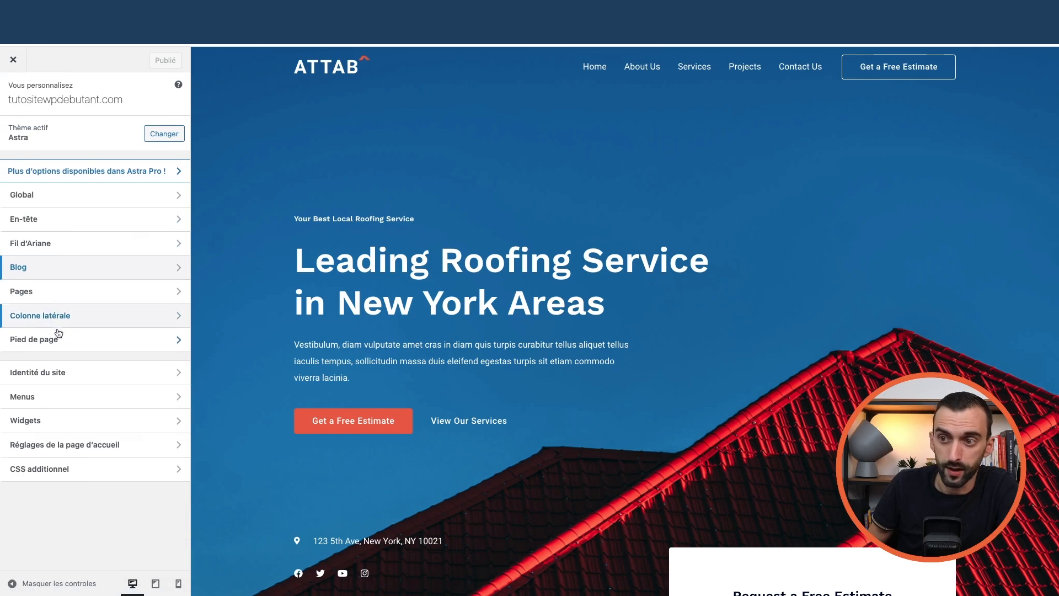
{"action": "left_click", "coordinate": [36, 298]}
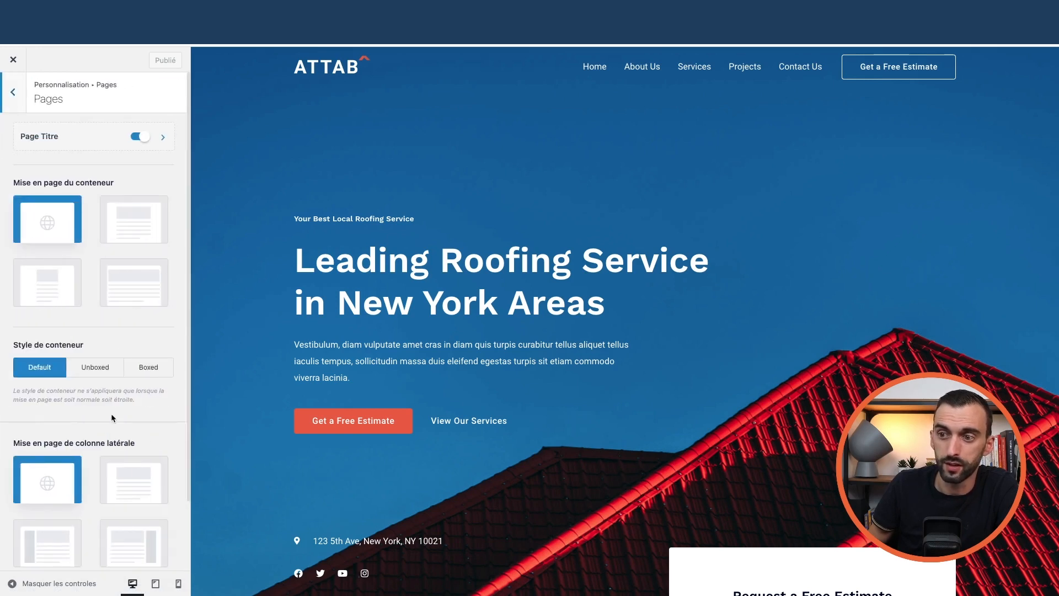
{"action": "scroll", "coordinate": [107, 412], "scroll_direction": "down", "scroll_amount": 2}
{"action": "scroll", "coordinate": [103, 407], "scroll_direction": "up", "scroll_amount": 3}
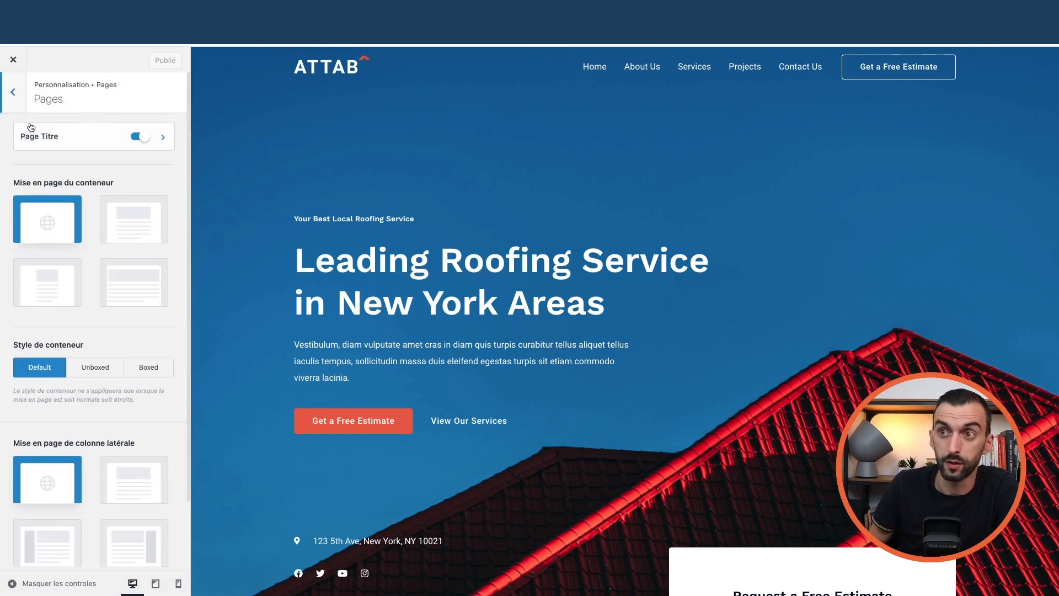
{"action": "left_click", "coordinate": [14, 97]}
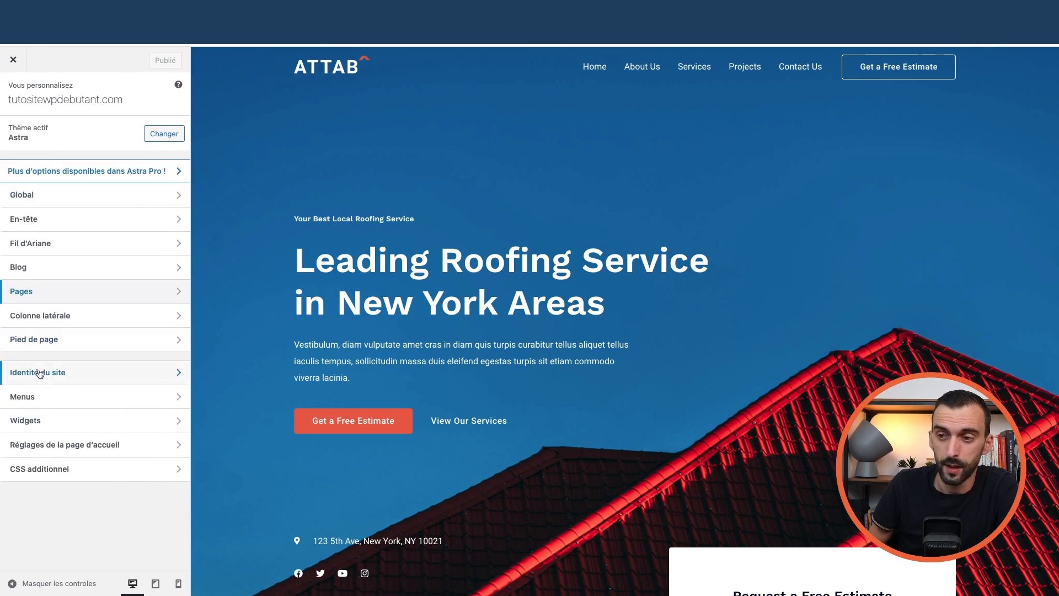
{"action": "left_click", "coordinate": [83, 378]}
{"action": "left_click", "coordinate": [14, 97]}
{"action": "scroll", "coordinate": [506, 343], "scroll_direction": "down", "scroll_amount": 10}
{"action": "scroll", "coordinate": [507, 343], "scroll_direction": "down", "scroll_amount": 15}
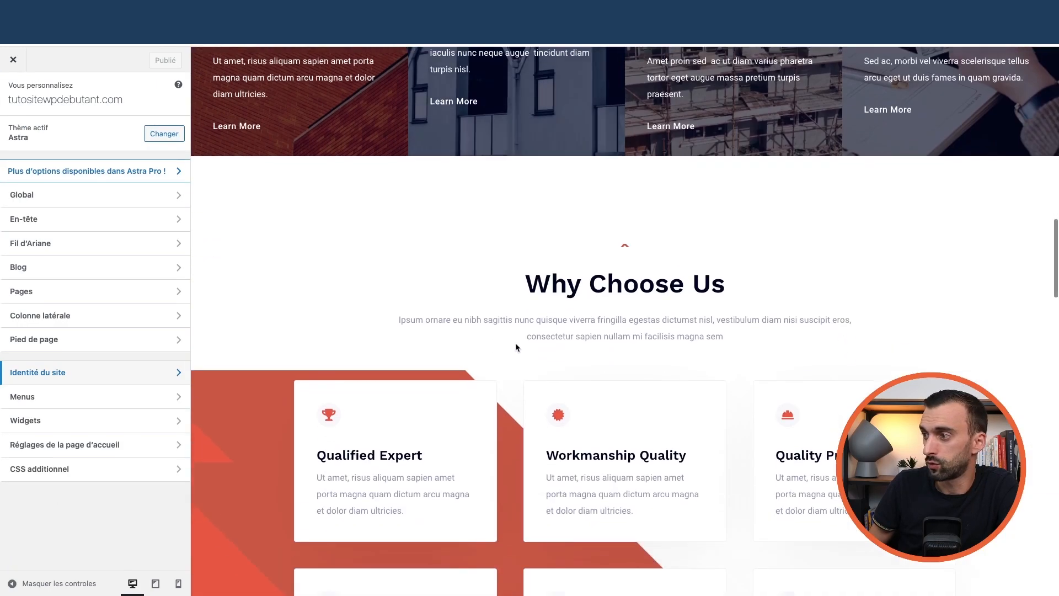
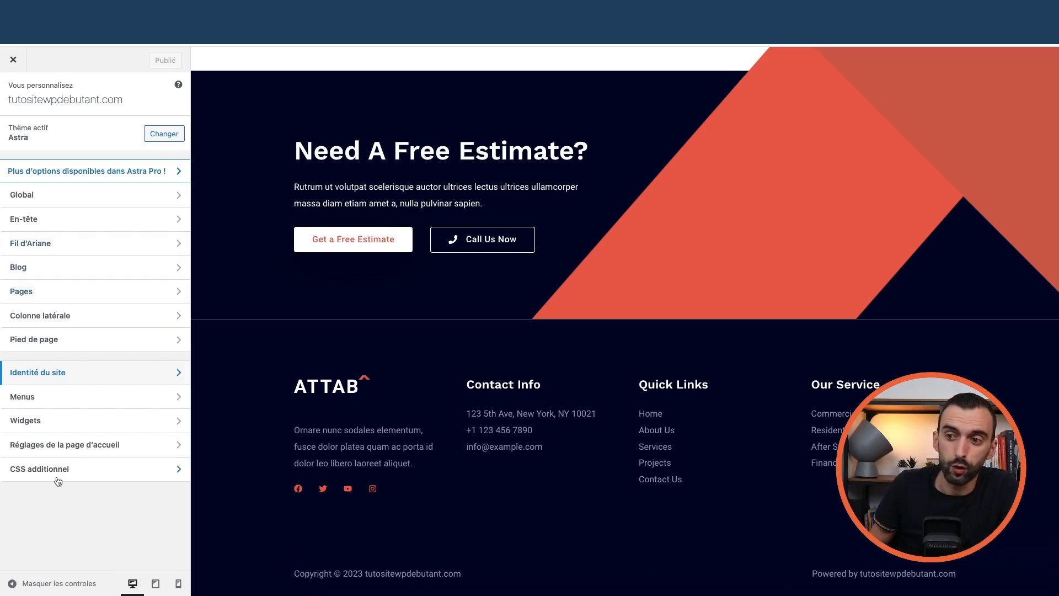
Close the Customizer to return to the WordPress admin
{"action": "left_click", "coordinate": [13, 62]}
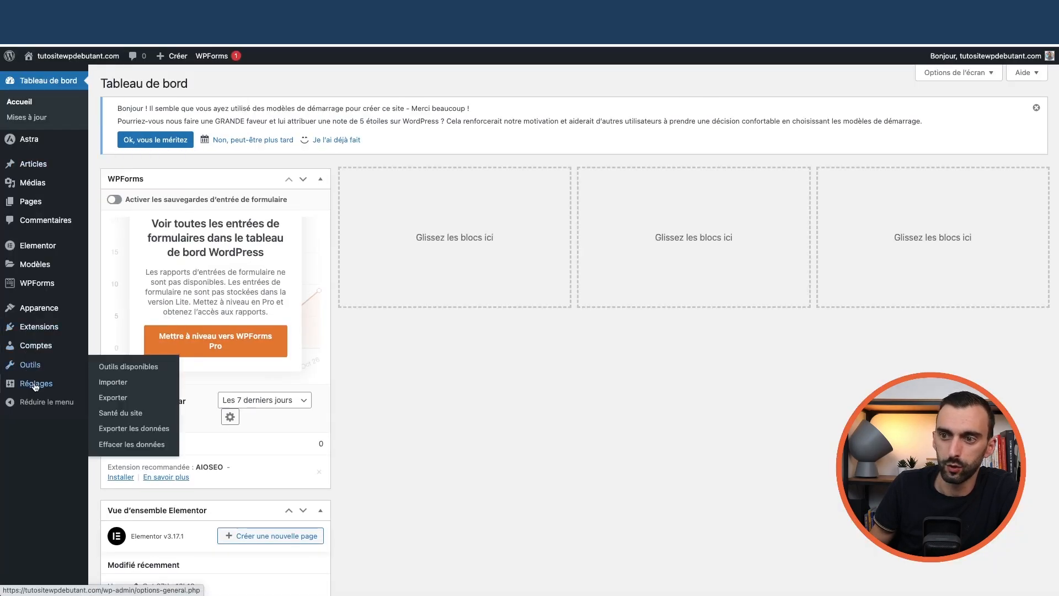
In General settings, replace the site title tutositewpdebutant.com with 'Tuto' and save
{"action": "mouse_move", "coordinate": [37, 384]}
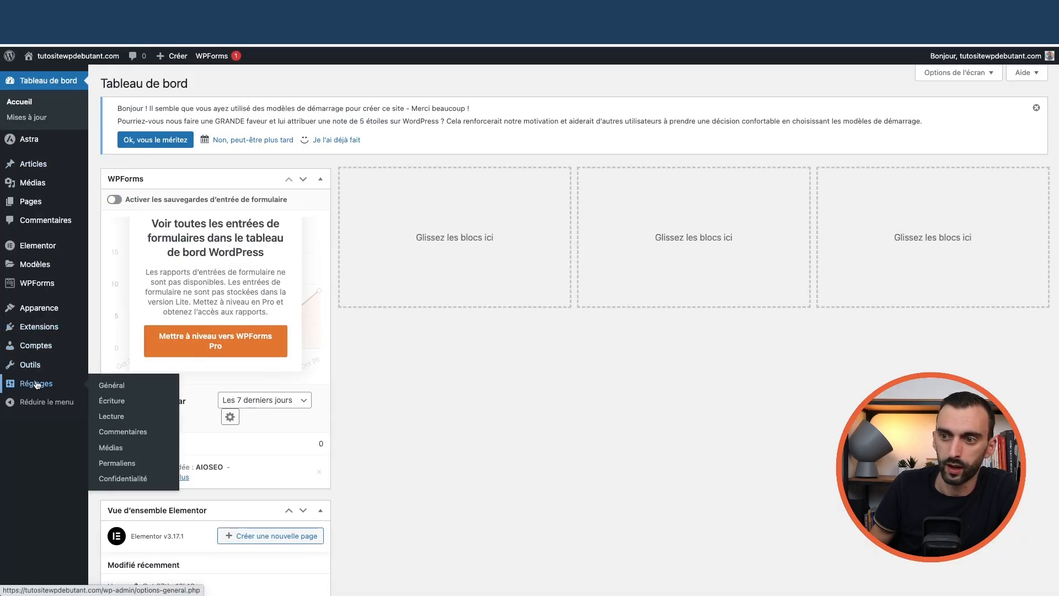
{"action": "left_click", "coordinate": [118, 387]}
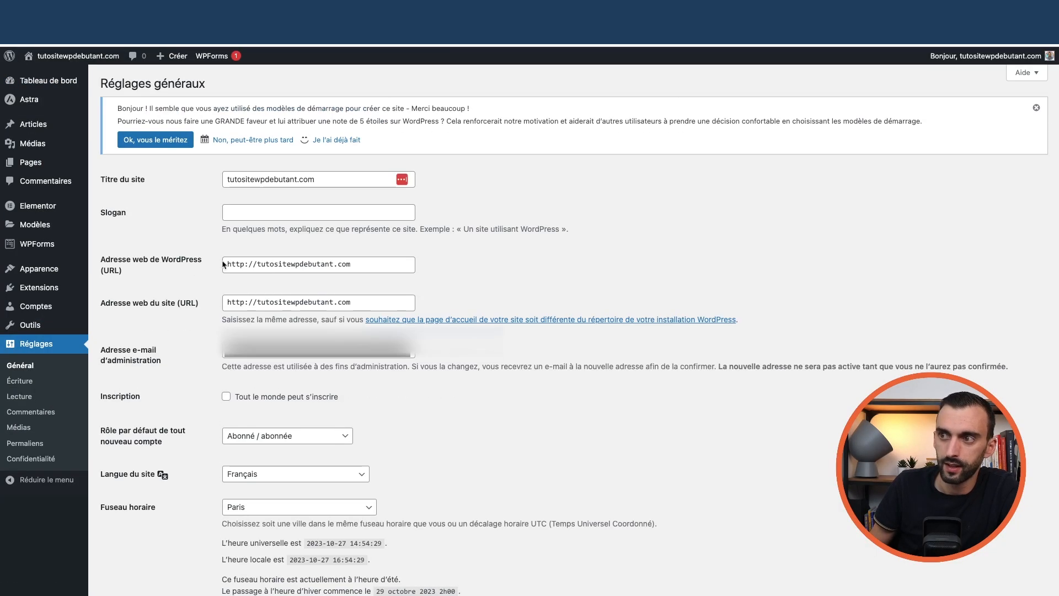
{"action": "double_click", "coordinate": [257, 179]}
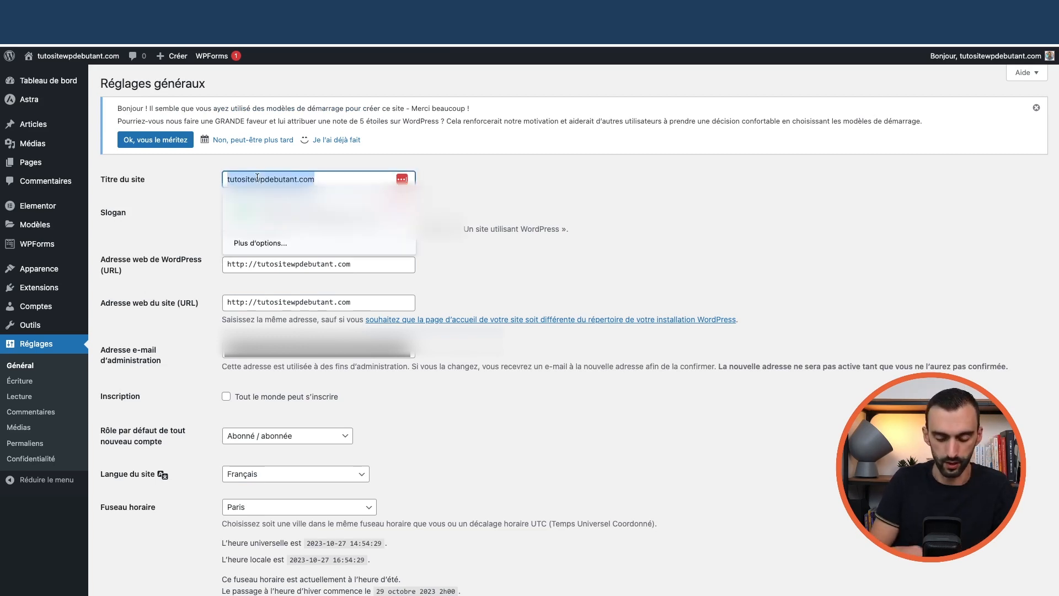
{"action": "type", "text": "Tuto"}
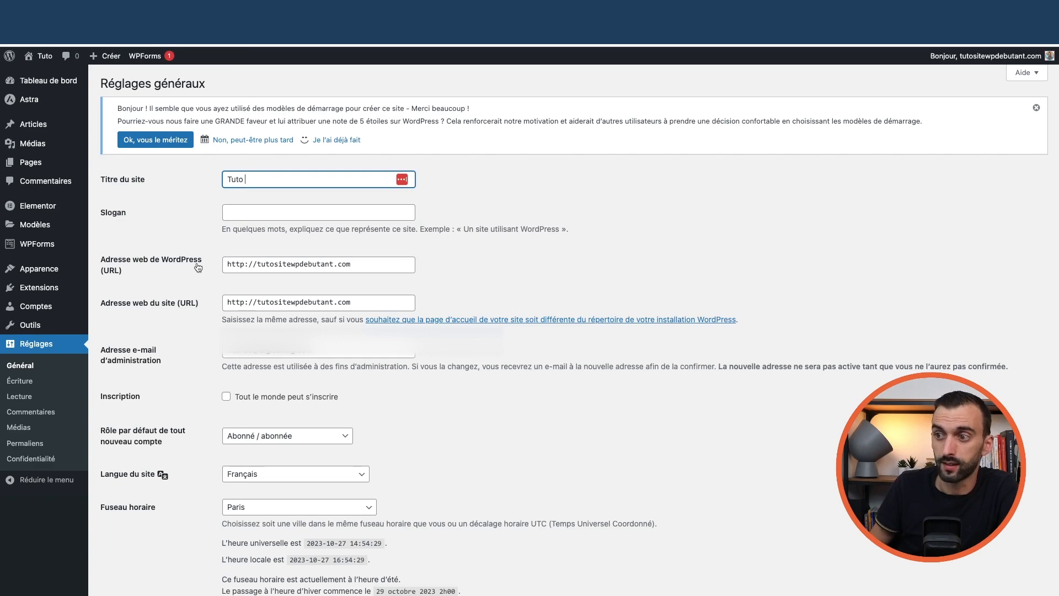
{"action": "scroll", "coordinate": [164, 331], "scroll_direction": "down", "scroll_amount": 10}
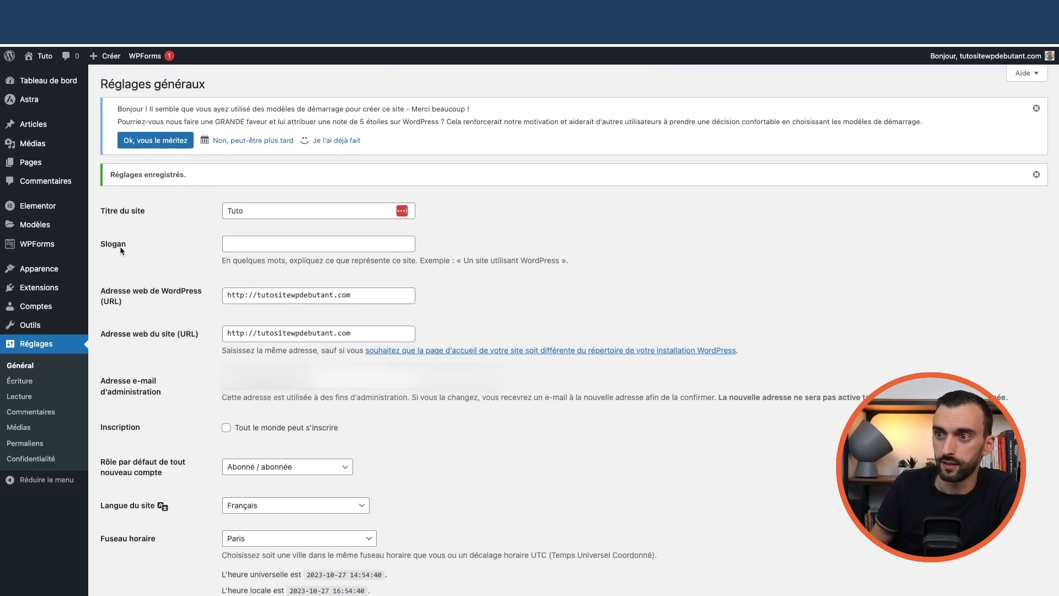
{"action": "scroll", "coordinate": [179, 281], "scroll_direction": "down", "scroll_amount": 3}
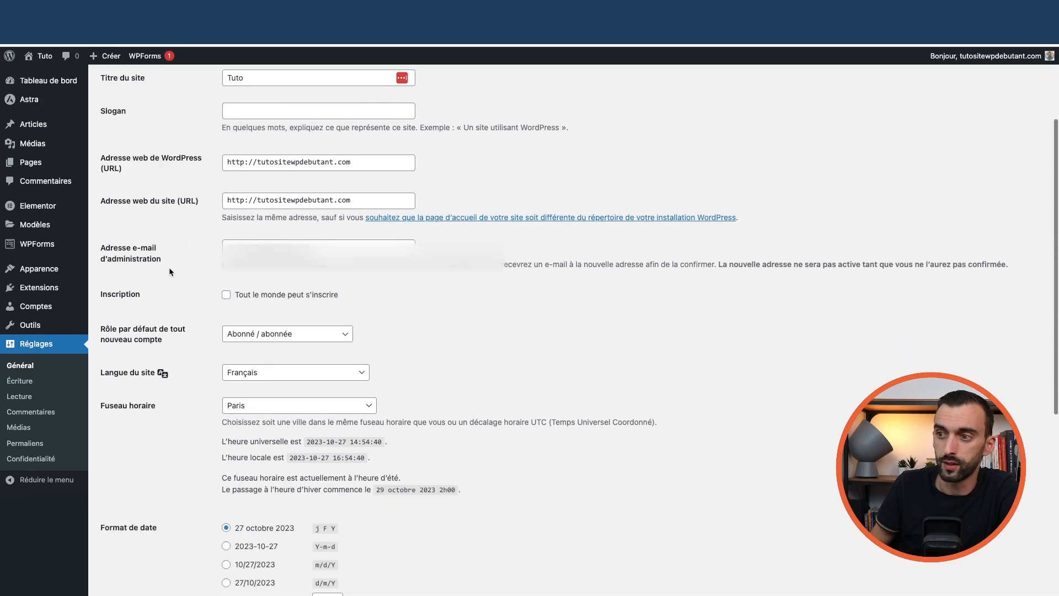
{"action": "scroll", "coordinate": [169, 266], "scroll_direction": "up", "scroll_amount": 3}
Visit the live Tuto site, then open its Customizer on the front page preview
{"action": "mouse_move", "coordinate": [33, 106]}
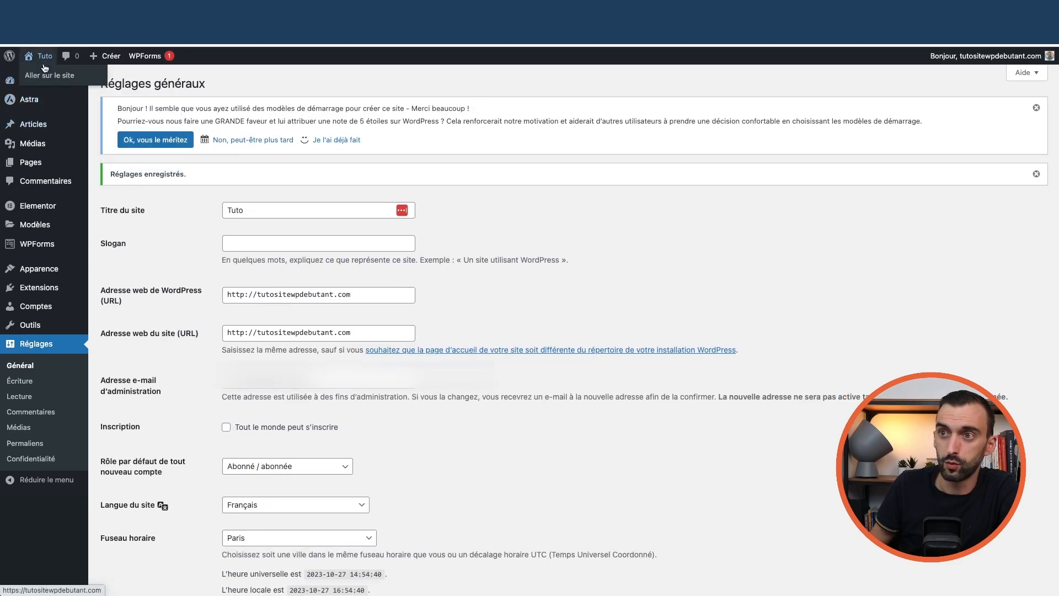
{"action": "left_click", "coordinate": [46, 76]}
{"action": "scroll", "coordinate": [371, 385], "scroll_direction": "down", "scroll_amount": 15}
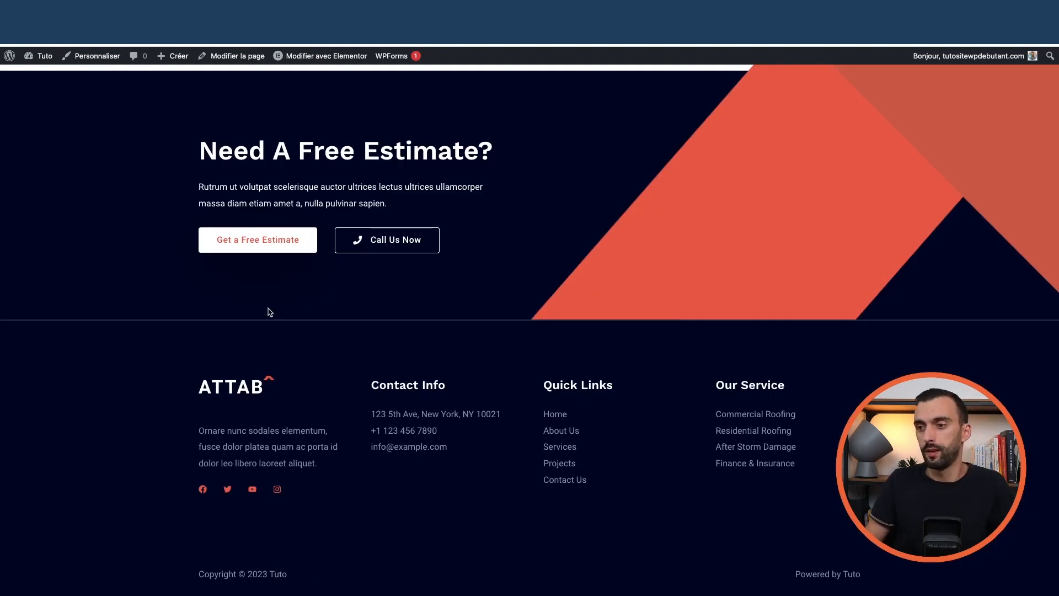
{"action": "scroll", "coordinate": [269, 312], "scroll_direction": "up", "scroll_amount": 10}
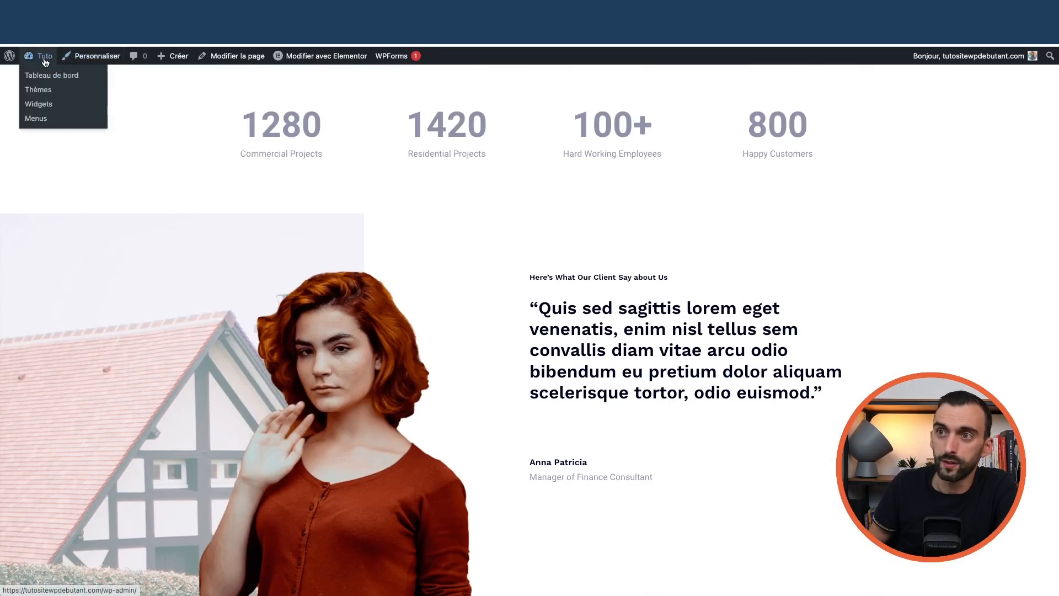
{"action": "left_click", "coordinate": [97, 58]}
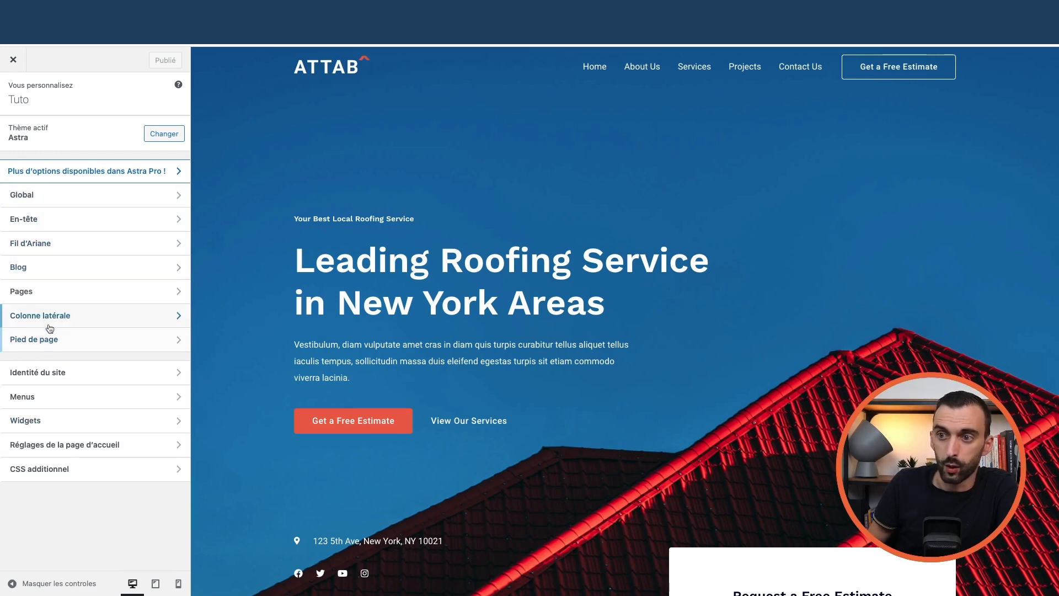
{"action": "left_click", "coordinate": [60, 339]}
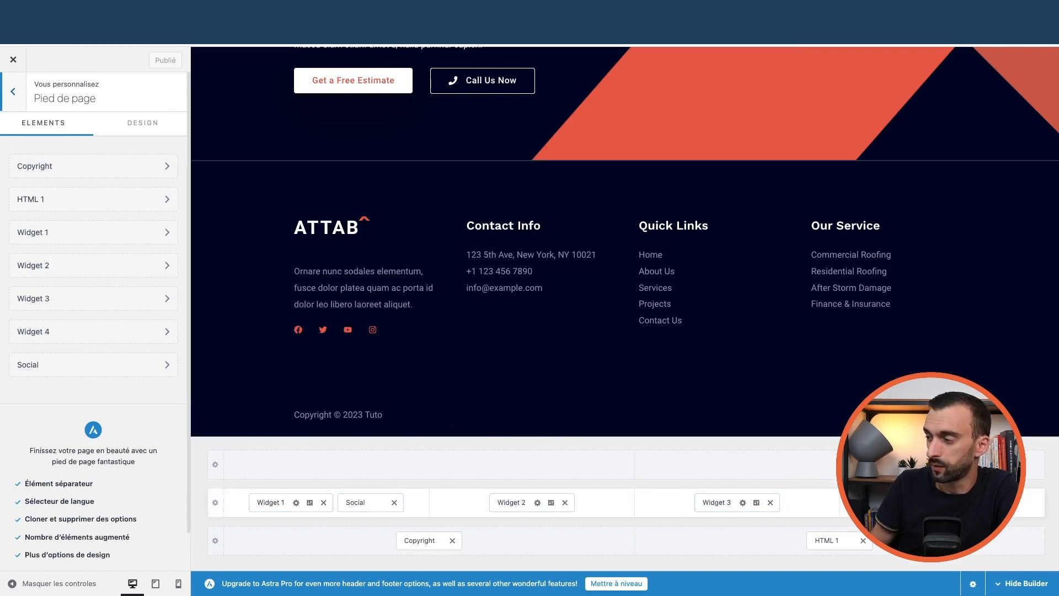
{"action": "left_click", "coordinate": [455, 505]}
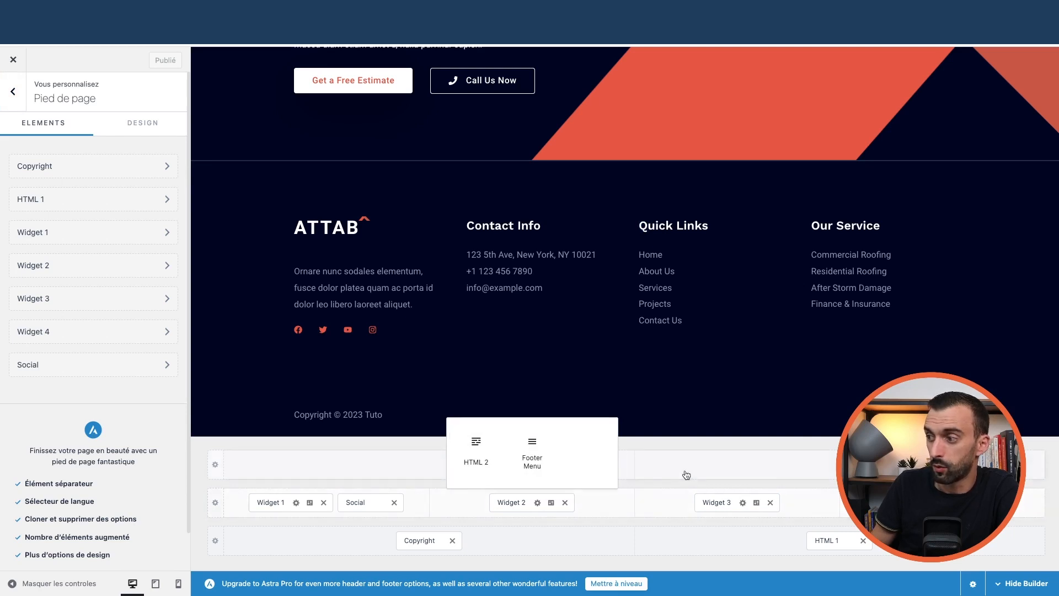
{"action": "left_click", "coordinate": [676, 497]}
{"action": "left_click", "coordinate": [666, 544]}
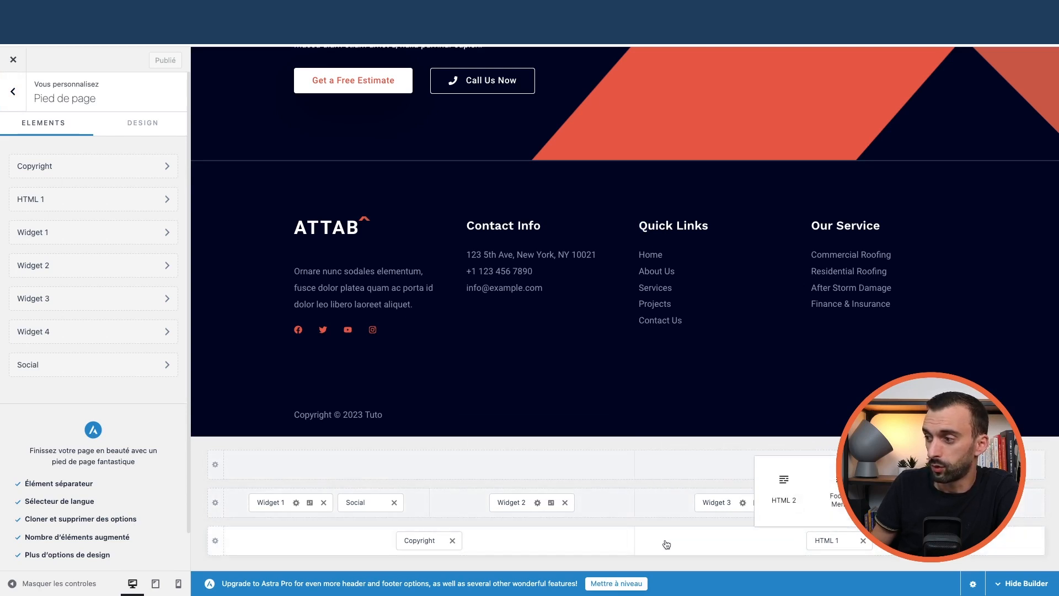
{"action": "left_click", "coordinate": [560, 446]}
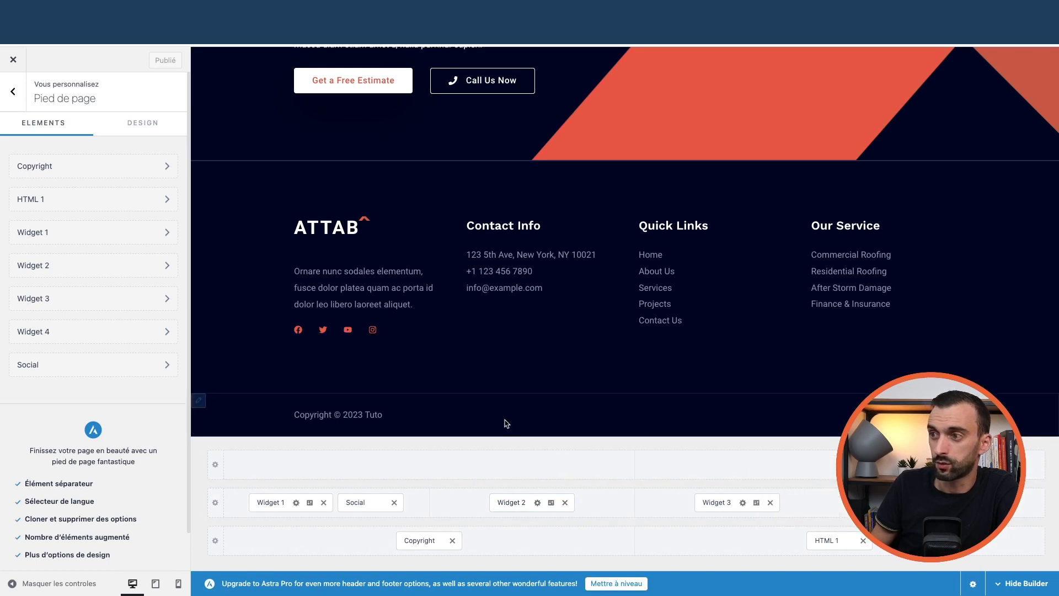
{"action": "left_click", "coordinate": [215, 502]}
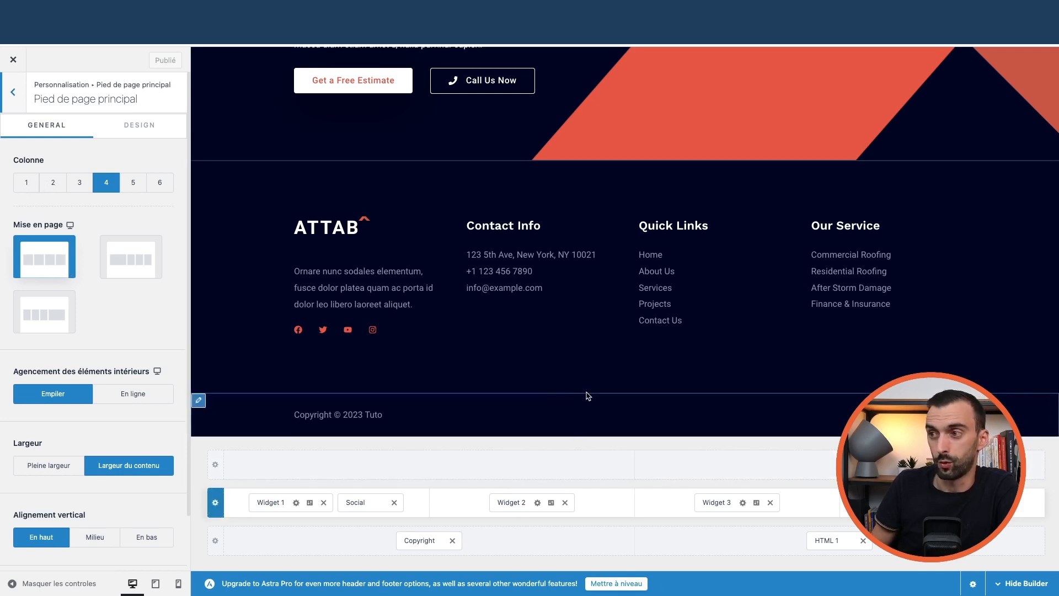
{"action": "left_click", "coordinate": [275, 503]}
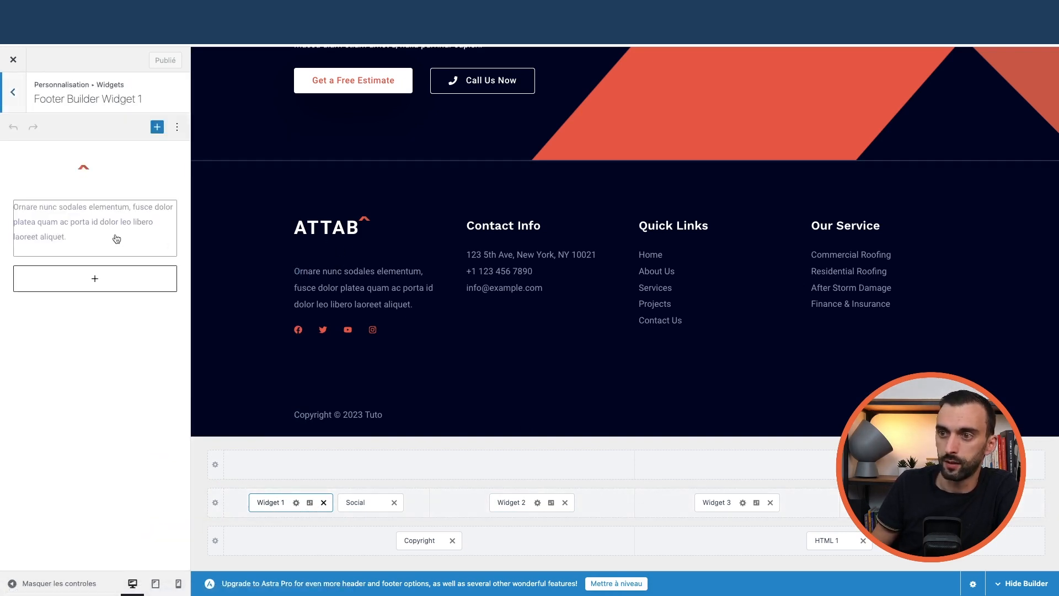
{"action": "left_click", "coordinate": [358, 501]}
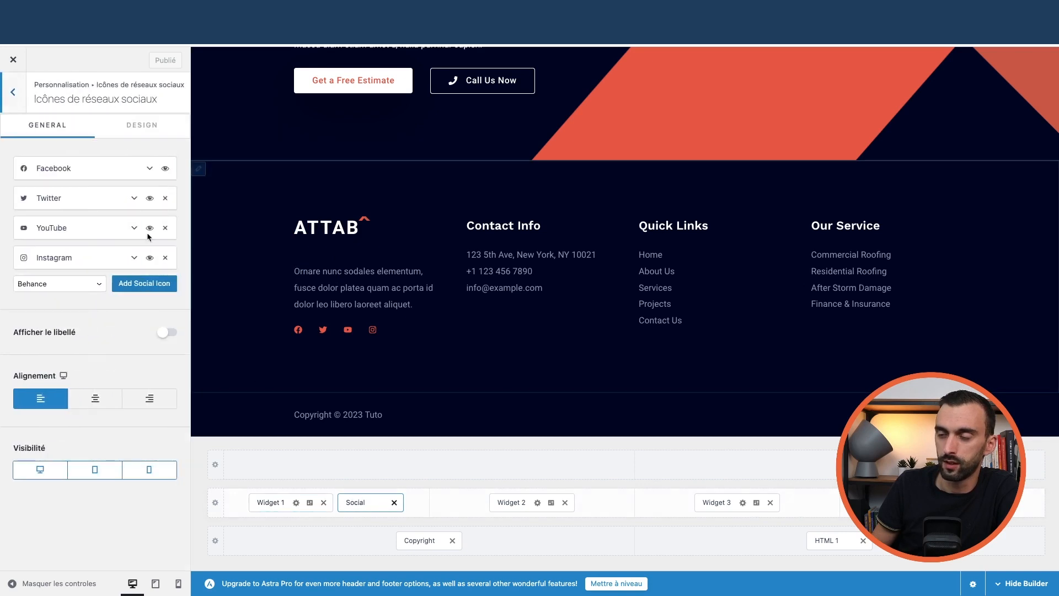
{"action": "left_click", "coordinate": [91, 286]}
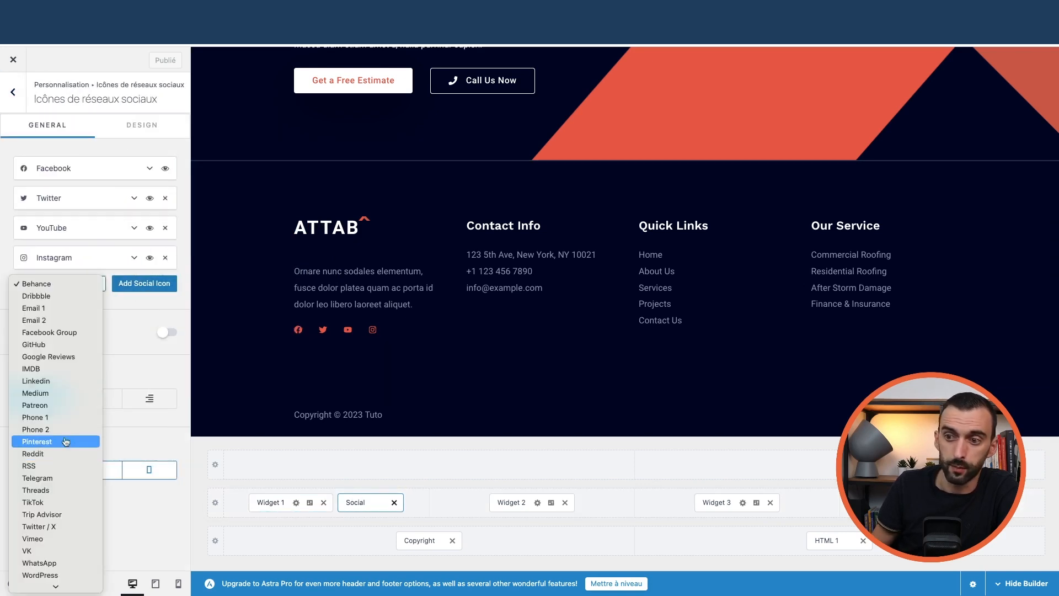
{"action": "left_click", "coordinate": [140, 318]}
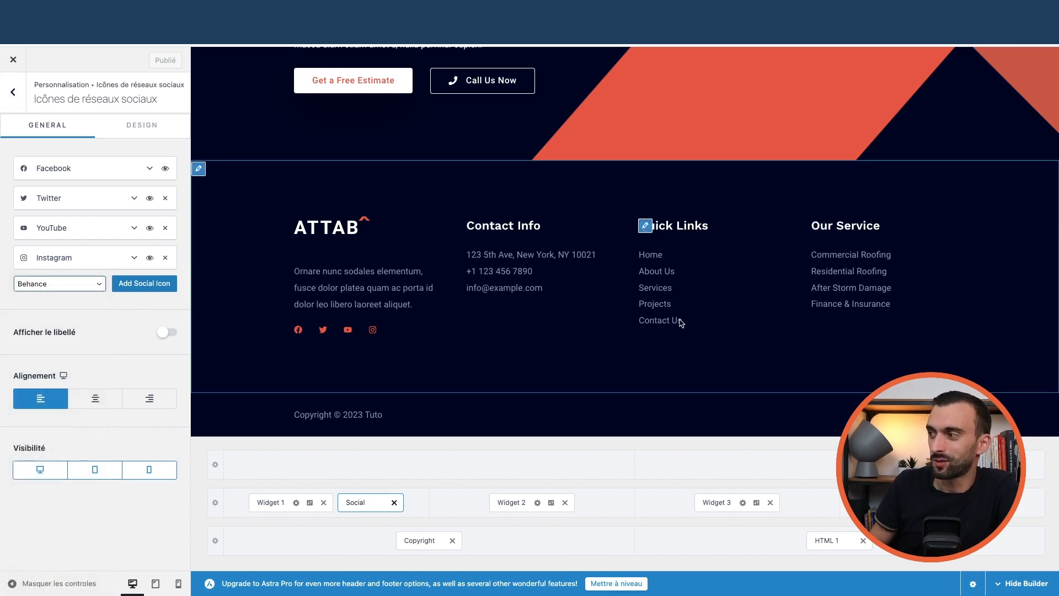
{"action": "left_click", "coordinate": [412, 542]}
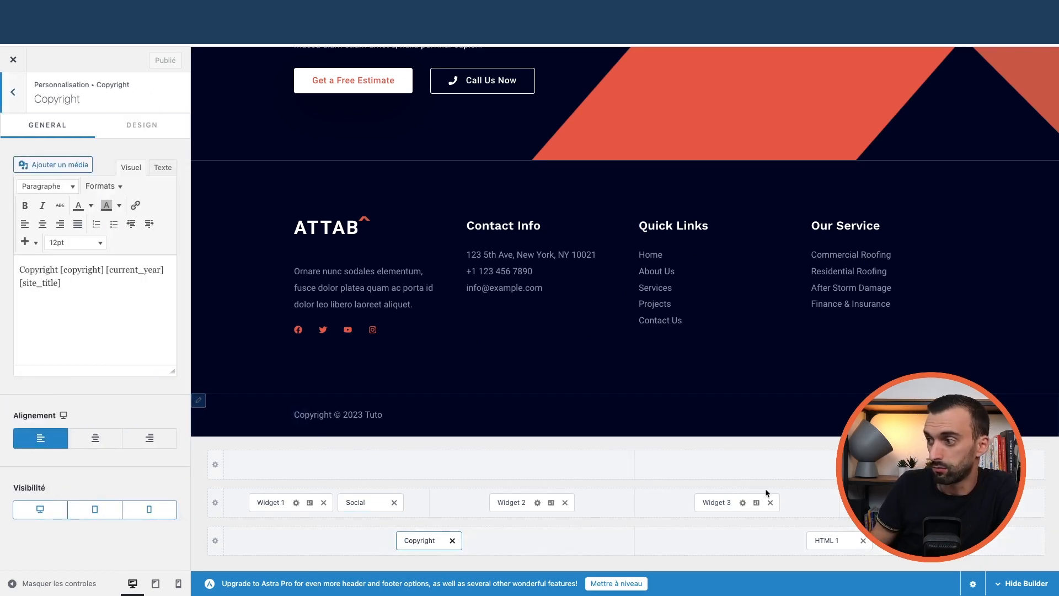
{"action": "left_click", "coordinate": [343, 538]}
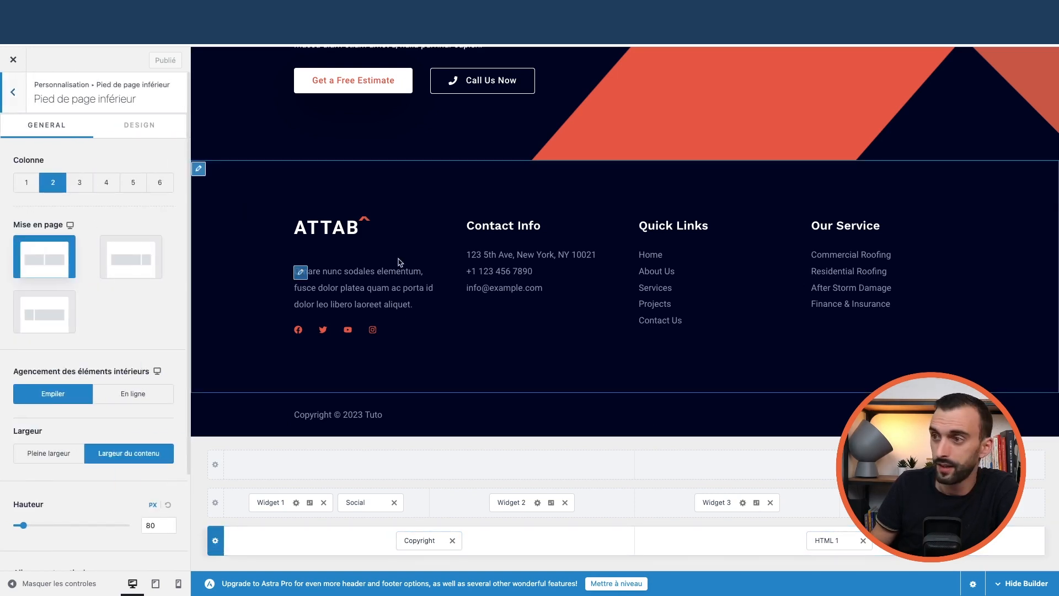
{"action": "left_click", "coordinate": [19, 97]}
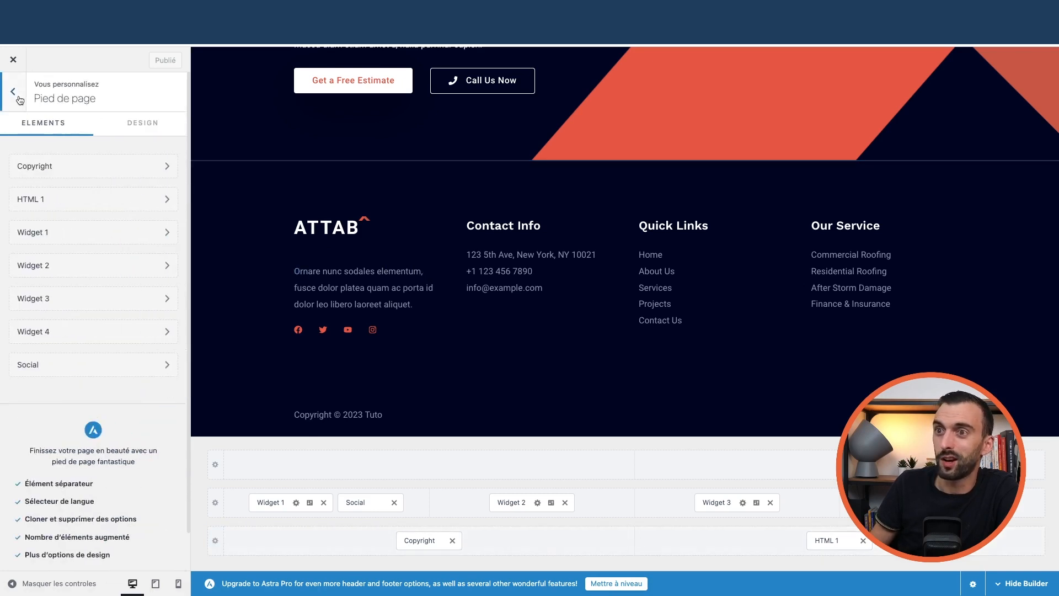
{"action": "left_click", "coordinate": [19, 97]}
Confirm the site title reads 'Tuto' in Site Identity's title & logo settings, then return to the main panel
{"action": "left_click", "coordinate": [65, 373]}
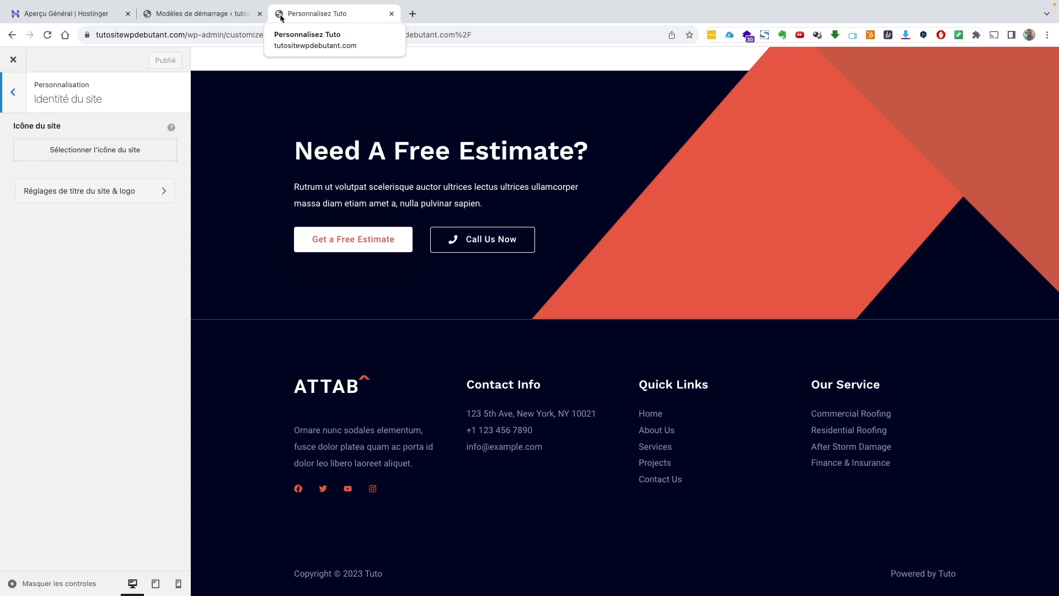
{"action": "left_click", "coordinate": [117, 196]}
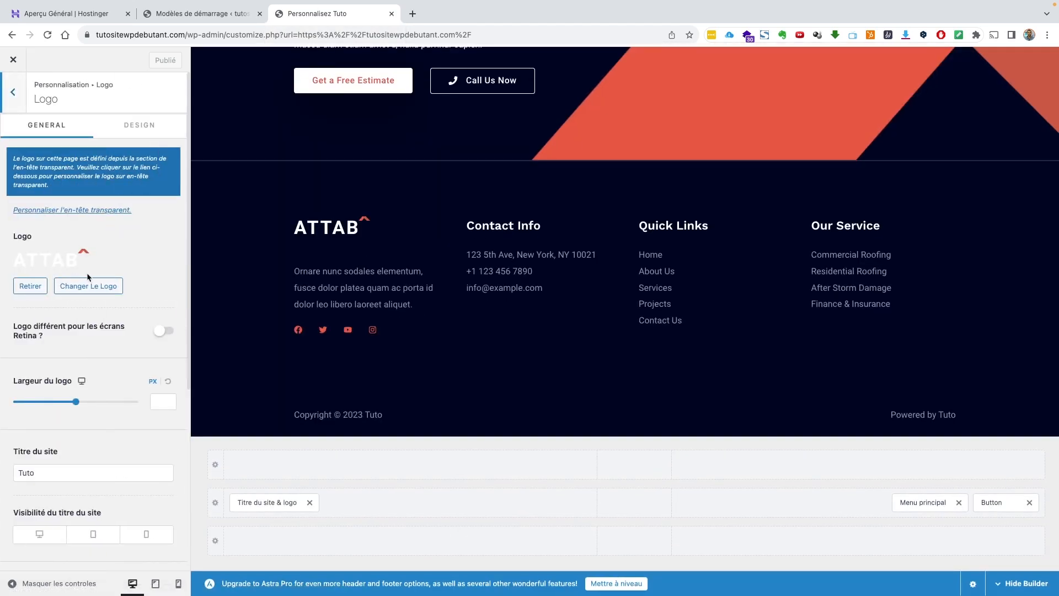
{"action": "scroll", "coordinate": [79, 276], "scroll_direction": "down", "scroll_amount": 5}
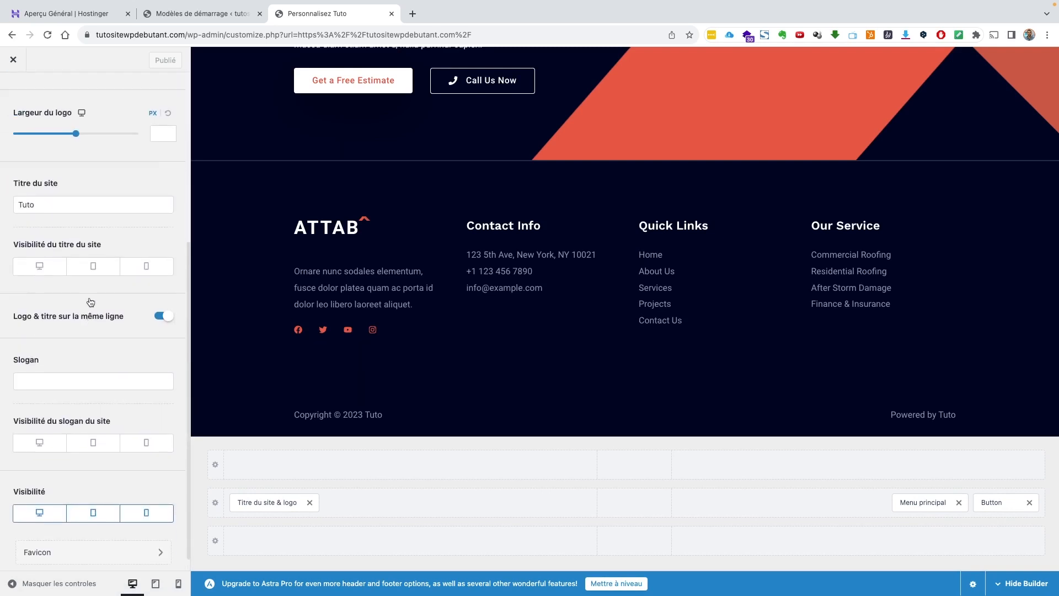
{"action": "scroll", "coordinate": [33, 165], "scroll_direction": "up", "scroll_amount": 5}
{"action": "left_click", "coordinate": [15, 94]}
{"action": "left_click", "coordinate": [15, 95]}
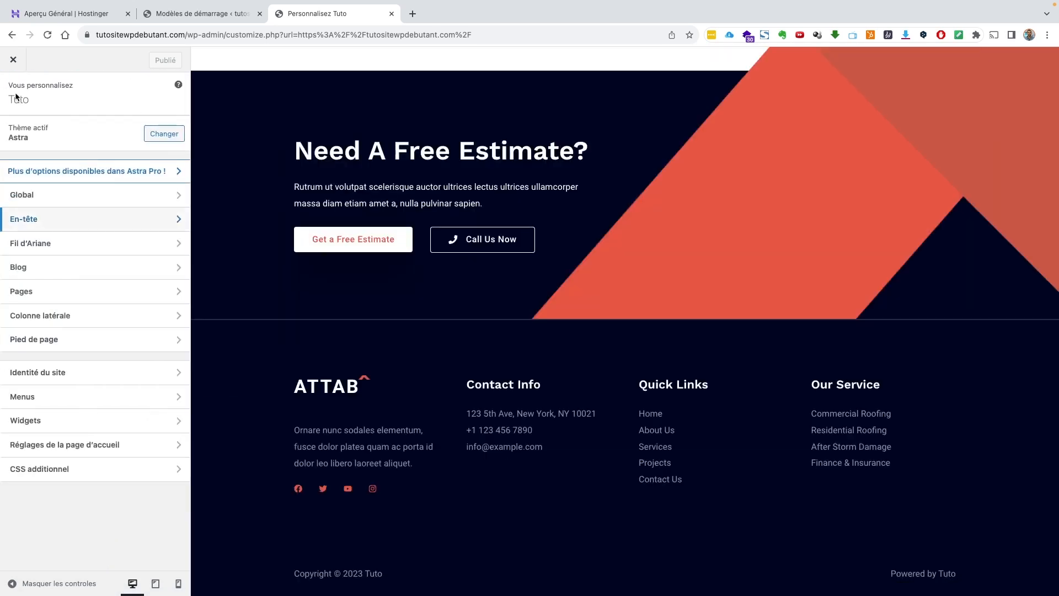
Leave the Customizer for the dashboard, then reopen the Astra Customizer
{"action": "left_click", "coordinate": [13, 59]}
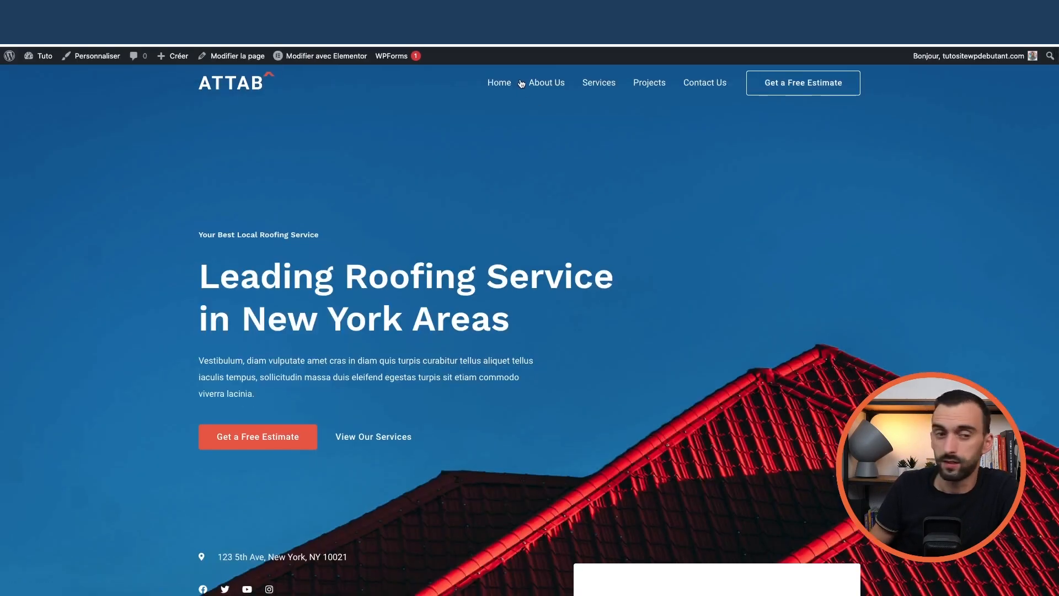
{"action": "mouse_move", "coordinate": [39, 56]}
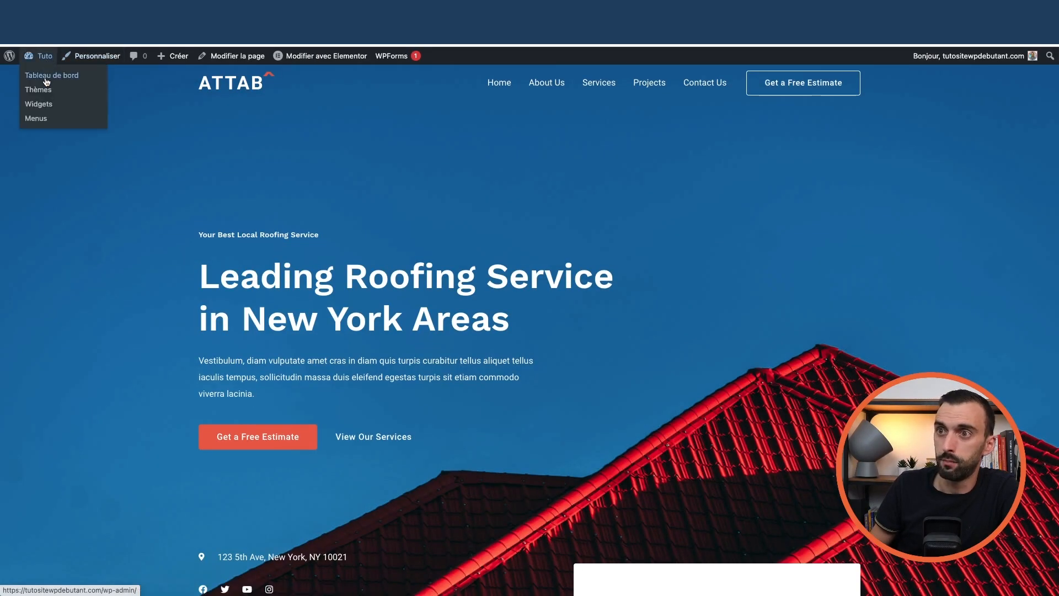
{"action": "left_click", "coordinate": [46, 77]}
{"action": "left_click", "coordinate": [112, 155]}
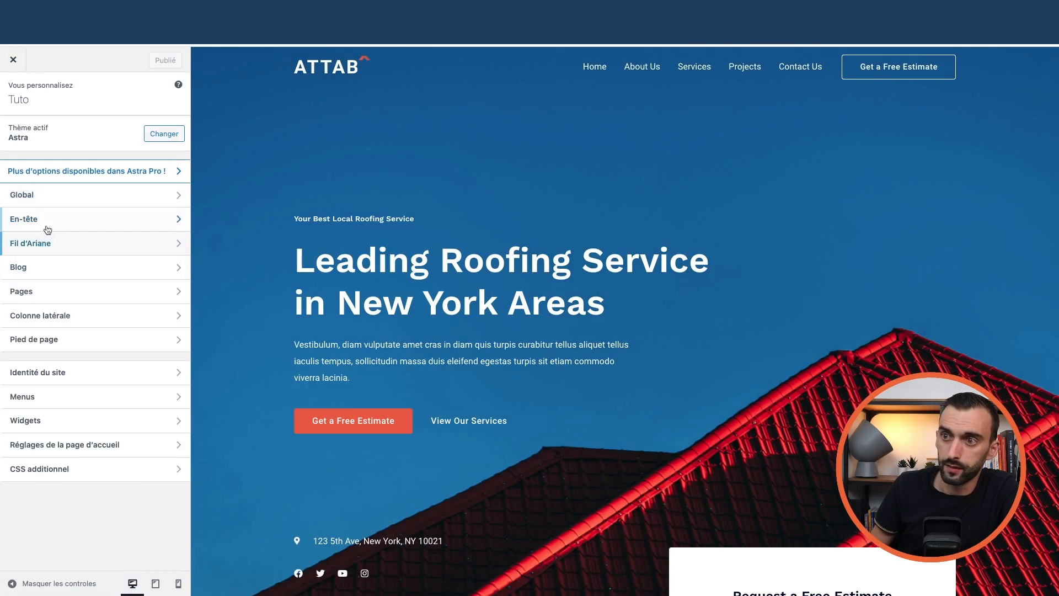
Inspect the header's main menu and the estimate button's label, link and design options
{"action": "left_click", "coordinate": [62, 224]}
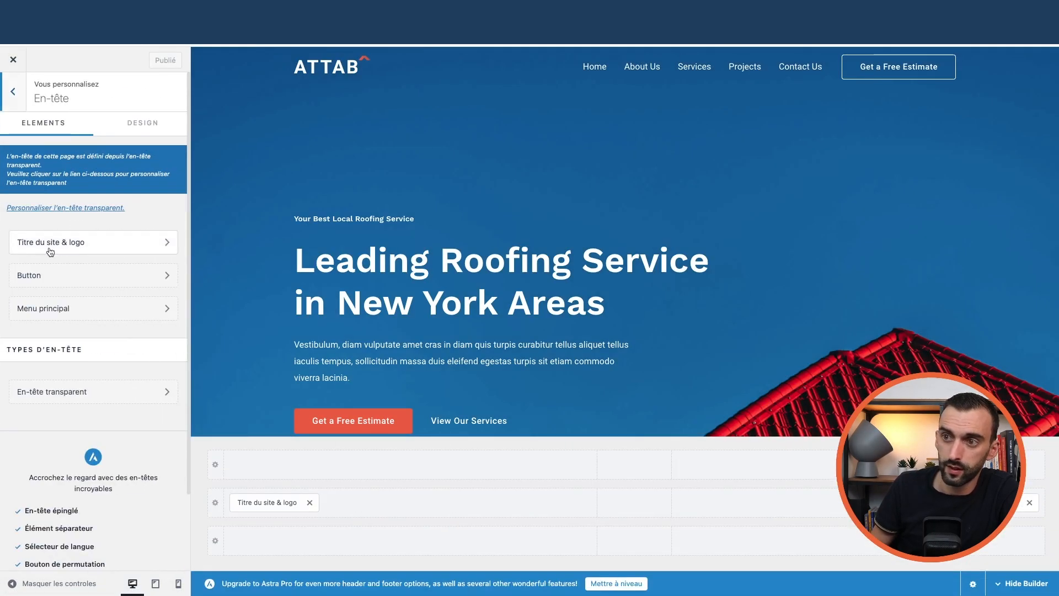
{"action": "scroll", "coordinate": [64, 262], "scroll_direction": "down", "scroll_amount": 1}
{"action": "left_click", "coordinate": [66, 267]}
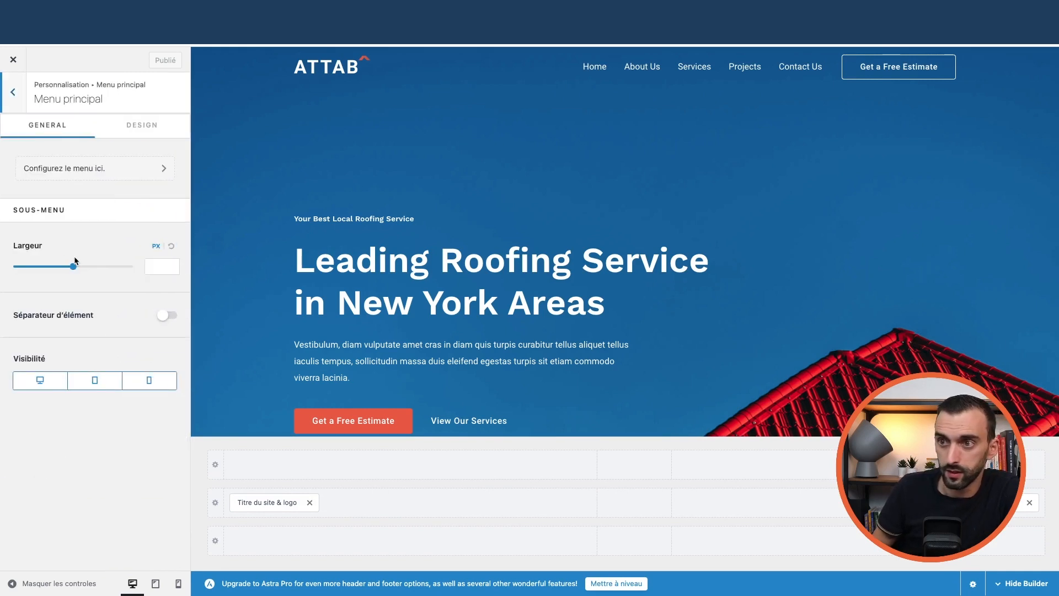
{"action": "left_click", "coordinate": [580, 62]}
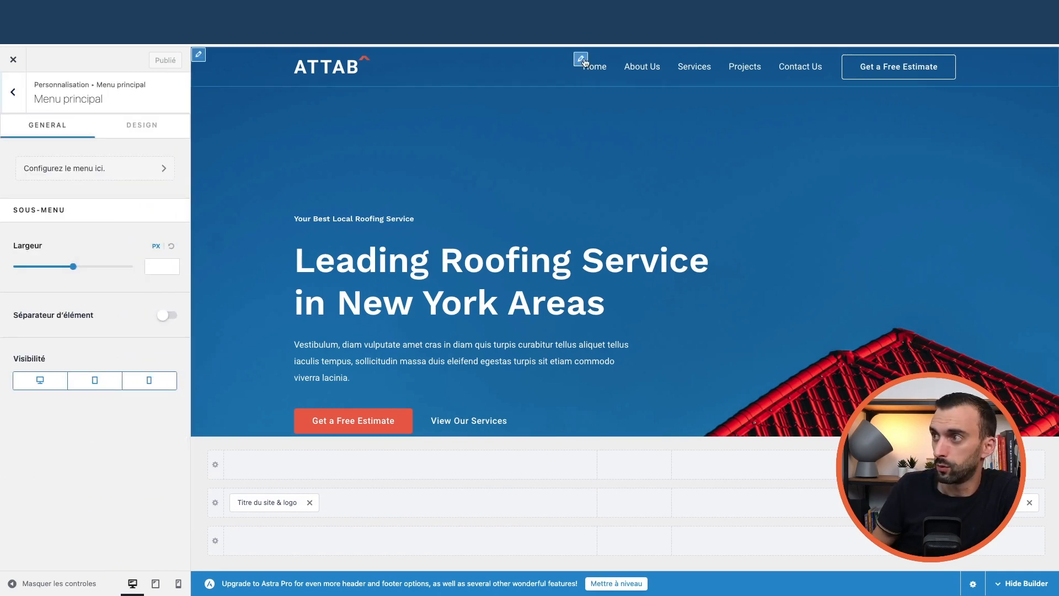
{"action": "left_click", "coordinate": [199, 58]}
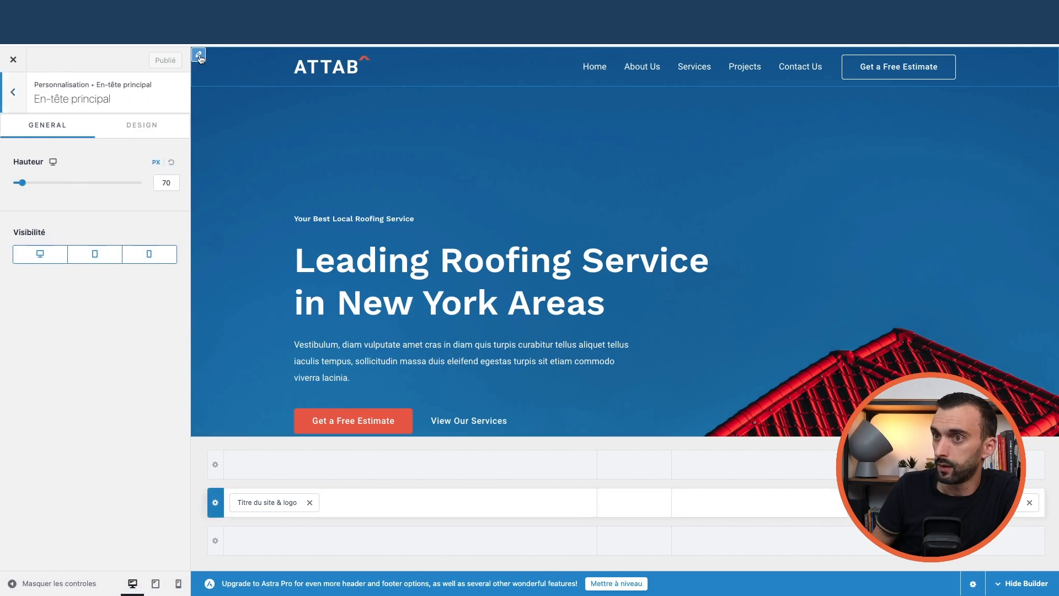
{"action": "left_click", "coordinate": [848, 61]}
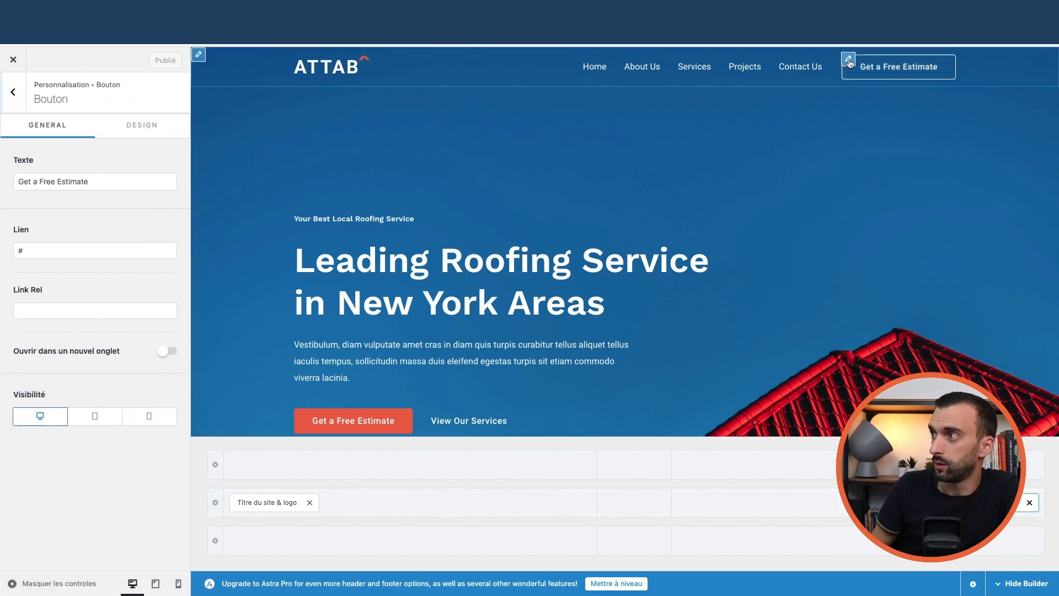
{"action": "left_click_drag", "start_coordinate": [89, 182], "coordinate": [4, 180]}
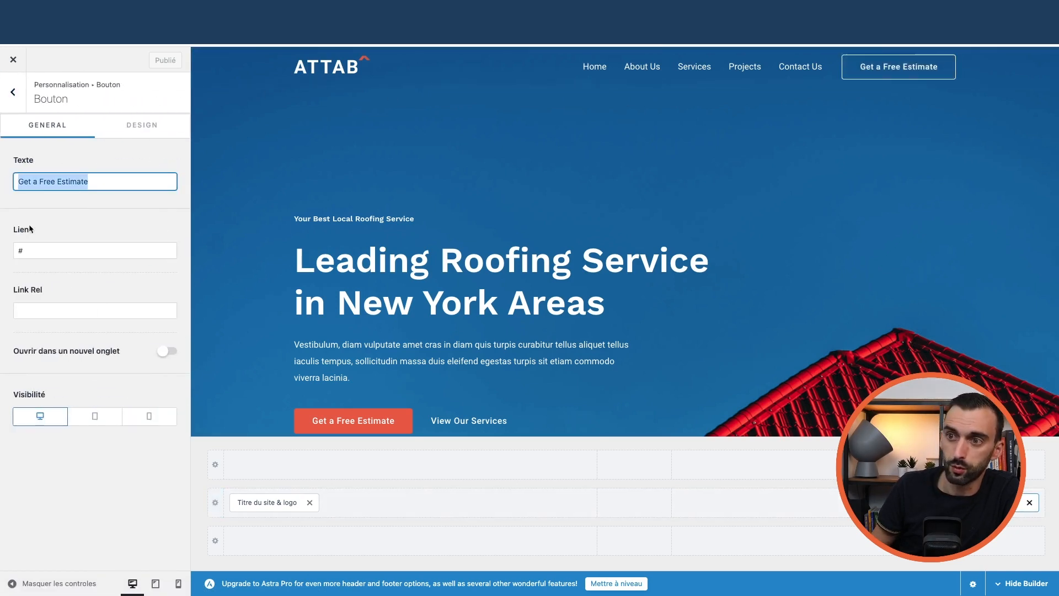
{"action": "left_click_drag", "start_coordinate": [25, 250], "coordinate": [11, 252]}
{"action": "left_click", "coordinate": [142, 124]}
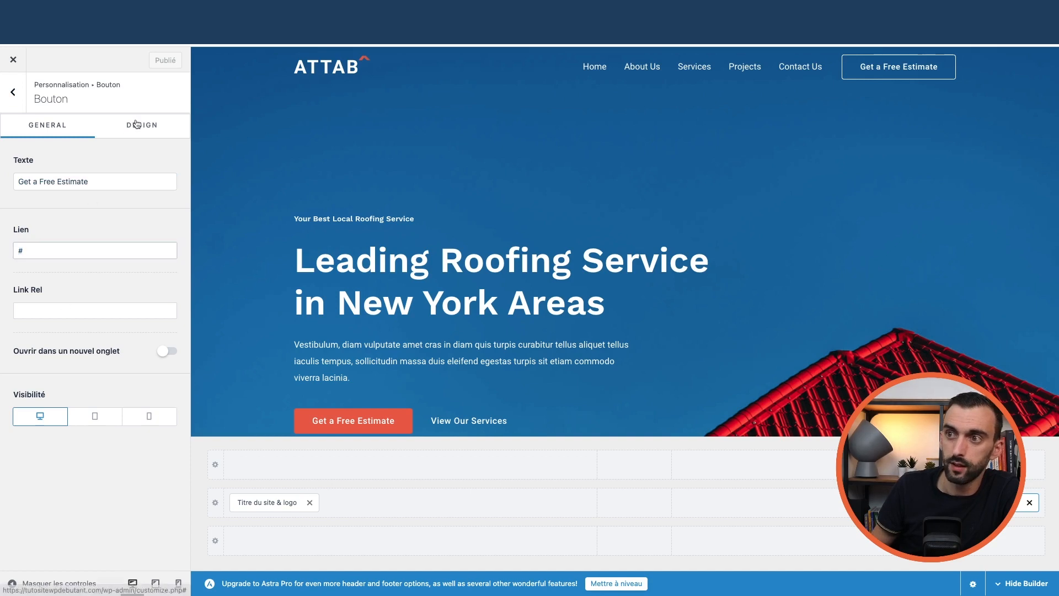
{"action": "left_click", "coordinate": [53, 128]}
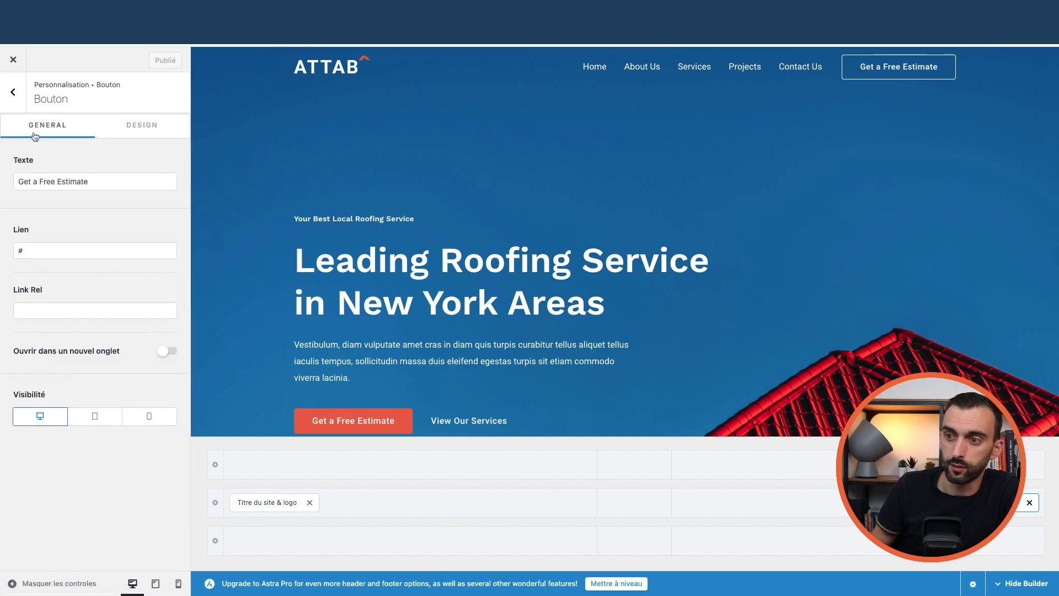
{"action": "left_click", "coordinate": [13, 92]}
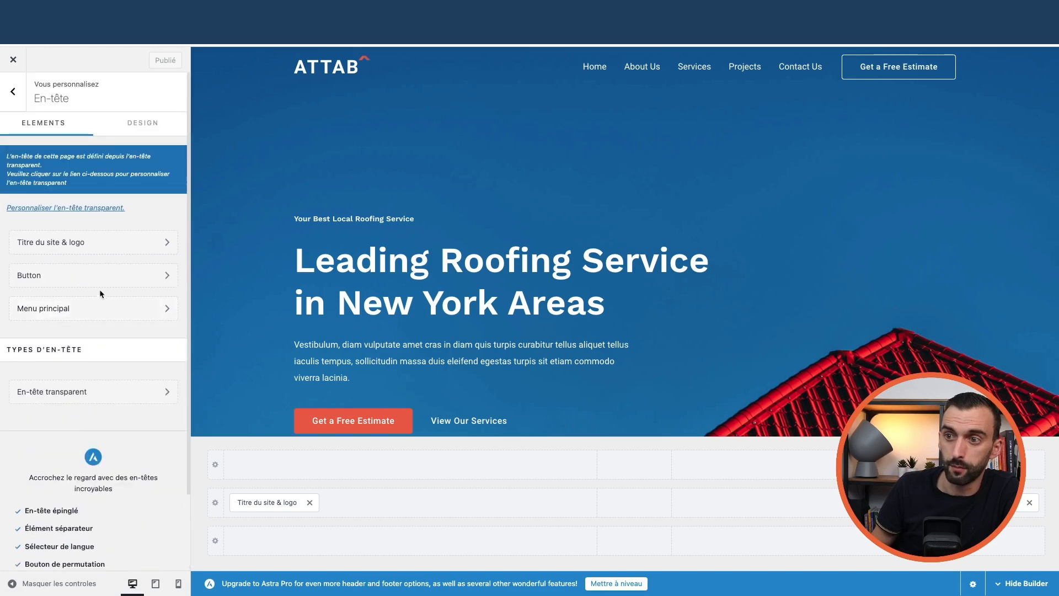
Review the header button, site title and logo, and main menu design settings
{"action": "left_click", "coordinate": [121, 276]}
{"action": "left_click", "coordinate": [13, 92]}
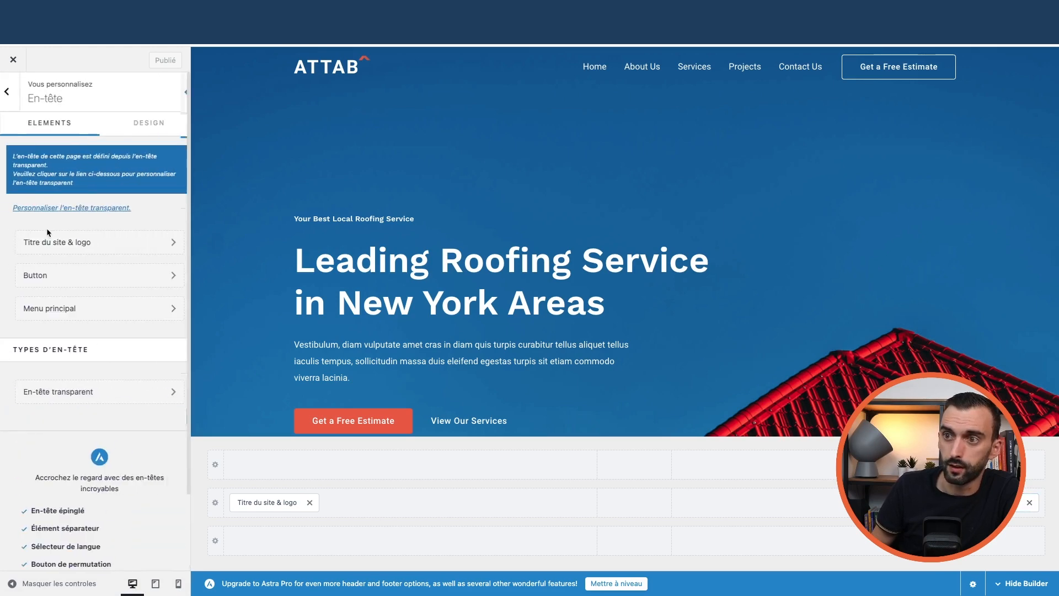
{"action": "left_click", "coordinate": [78, 243]}
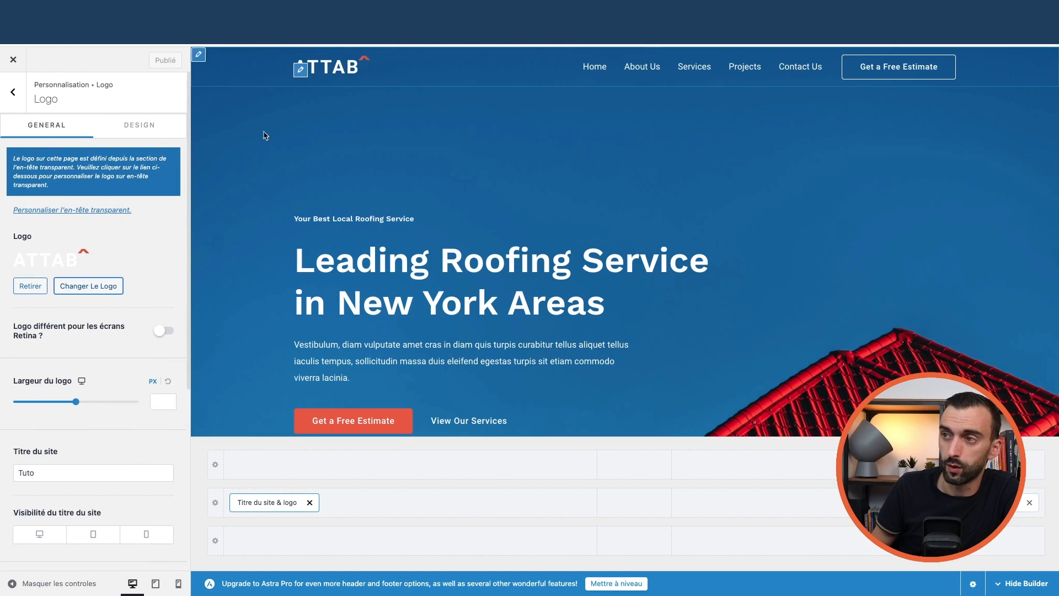
{"action": "scroll", "coordinate": [95, 308], "scroll_direction": "down", "scroll_amount": 5}
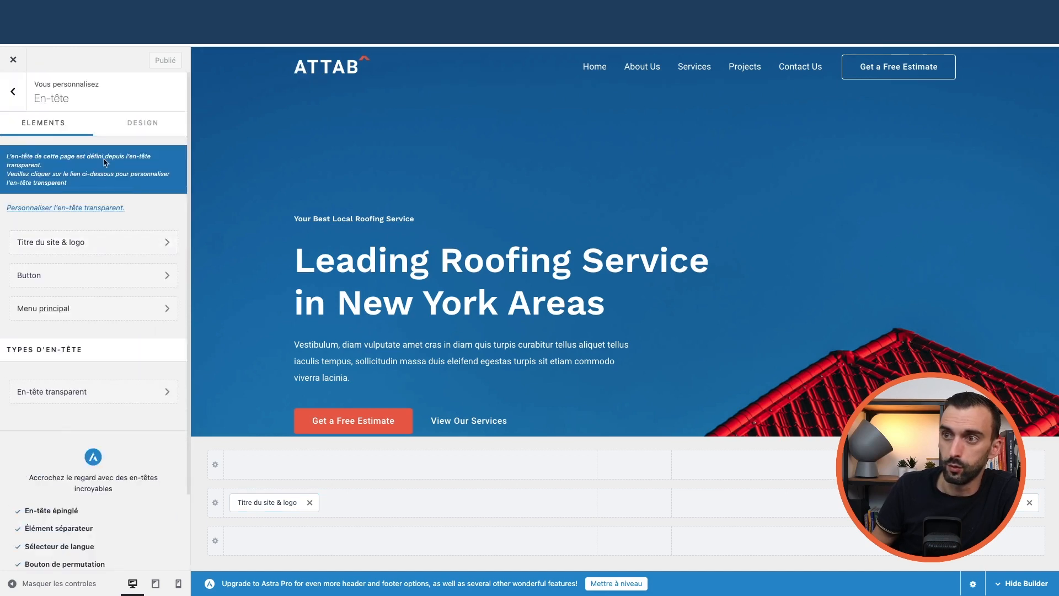
{"action": "left_click", "coordinate": [137, 124]}
{"action": "left_click", "coordinate": [44, 125]}
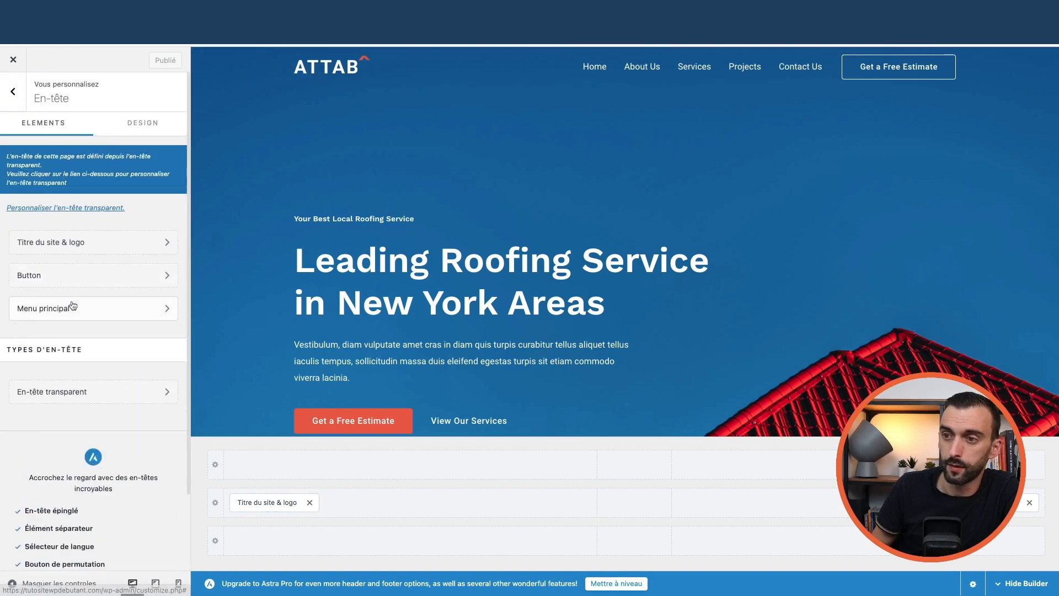
{"action": "left_click", "coordinate": [72, 307]}
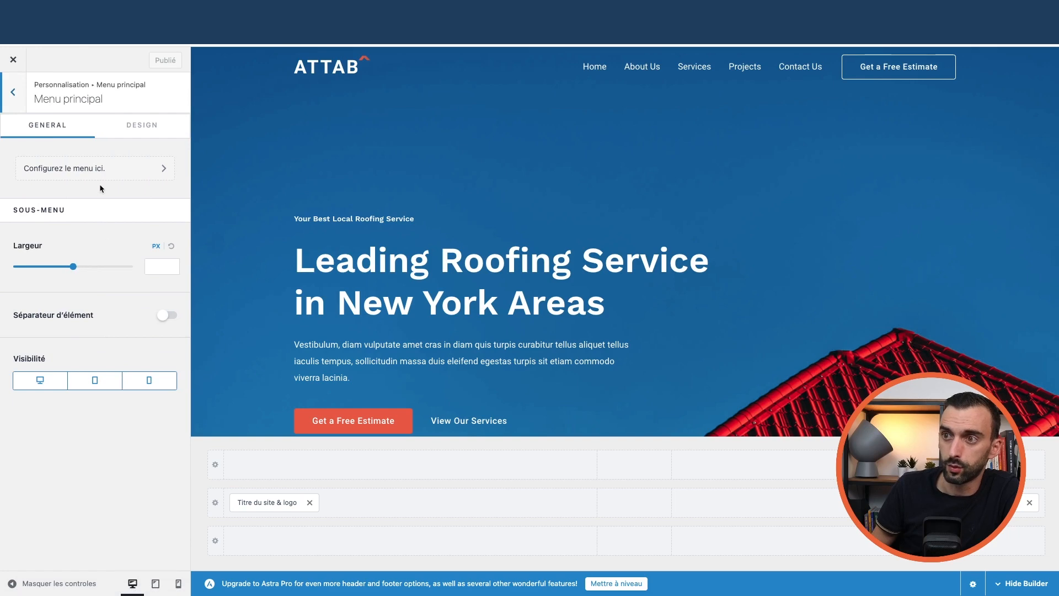
{"action": "left_click", "coordinate": [142, 127]}
{"action": "scroll", "coordinate": [112, 271], "scroll_direction": "down", "scroll_amount": 8}
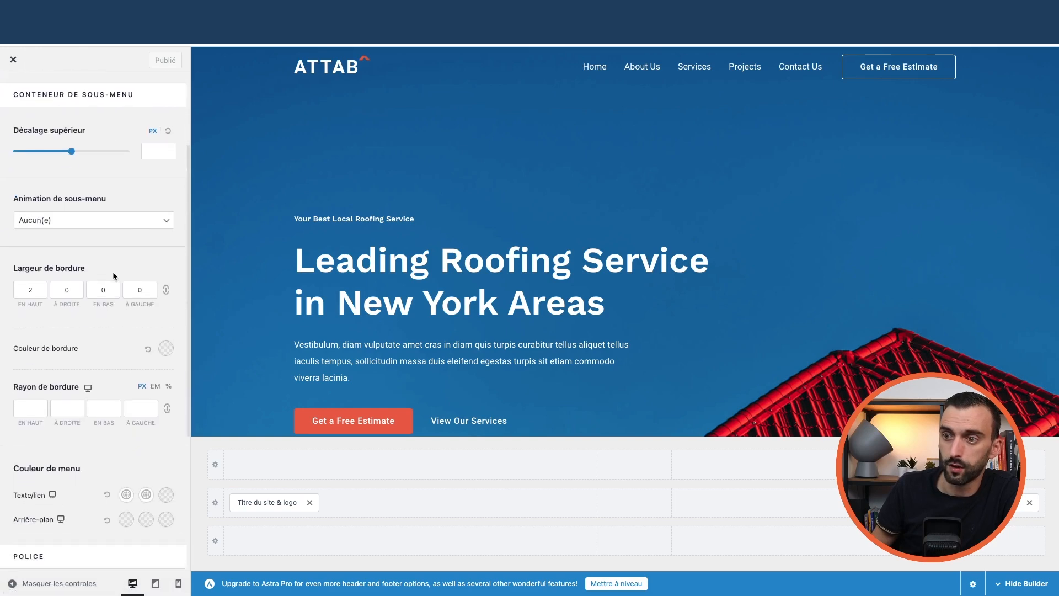
{"action": "scroll", "coordinate": [112, 269], "scroll_direction": "up", "scroll_amount": 8}
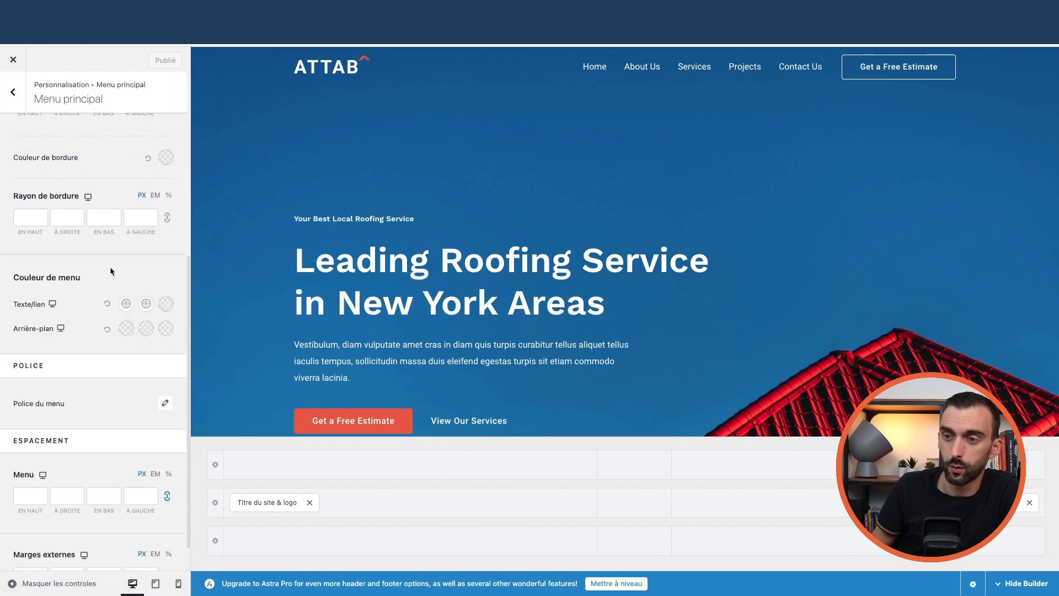
{"action": "left_click", "coordinate": [12, 88]}
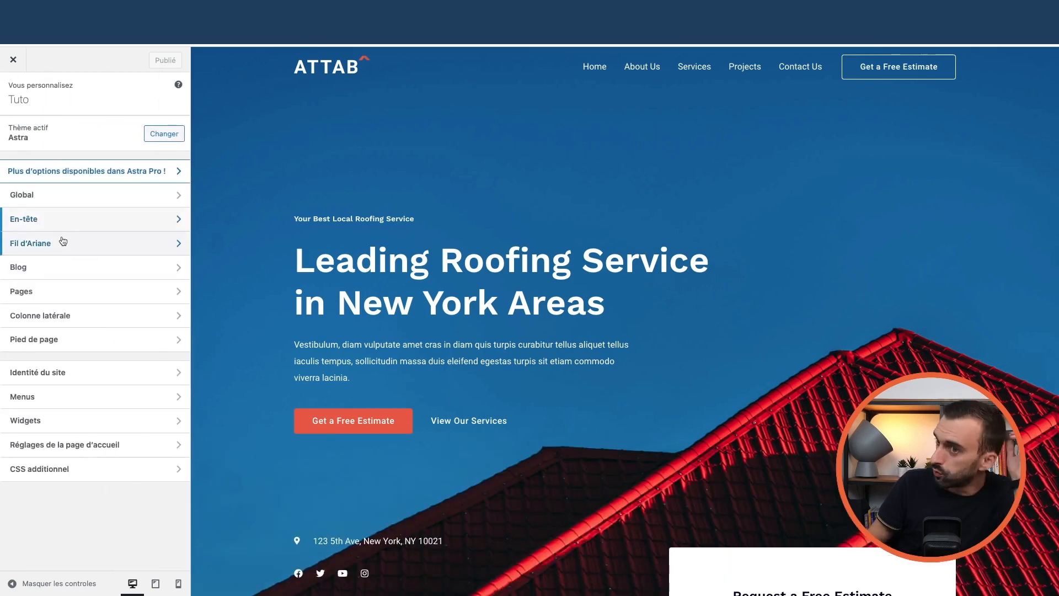
Check which menu is assigned to each menu location, then close the Customizer
{"action": "left_click", "coordinate": [849, 59]}
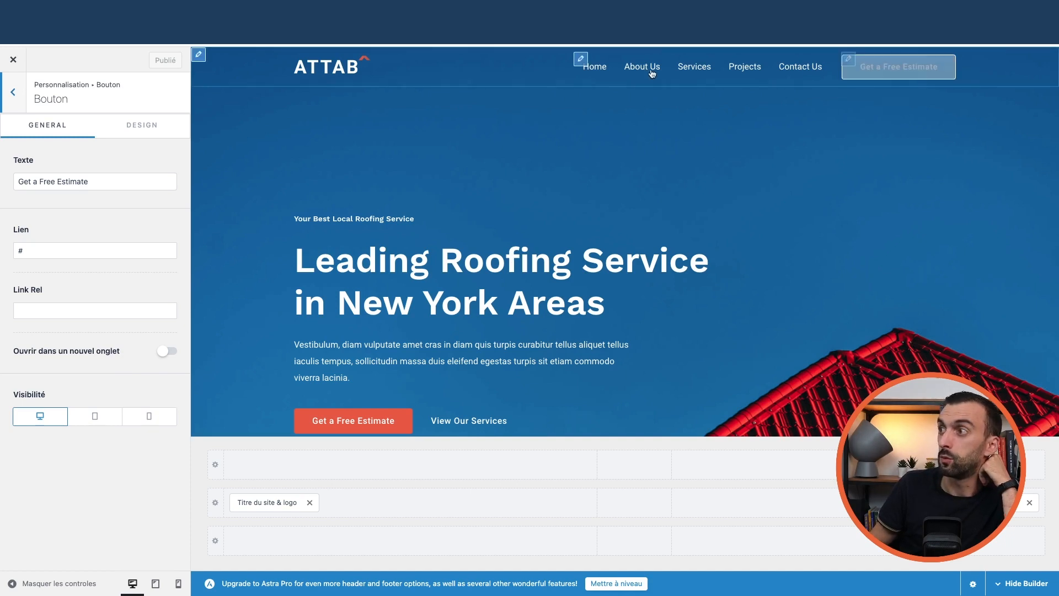
{"action": "left_click", "coordinate": [581, 59]}
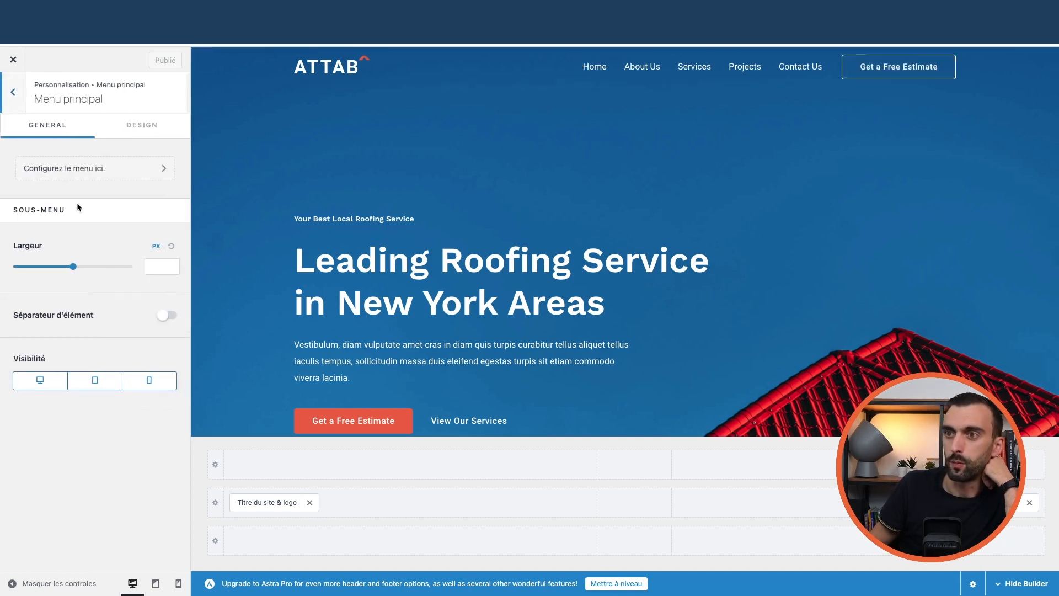
{"action": "left_click", "coordinate": [94, 169]}
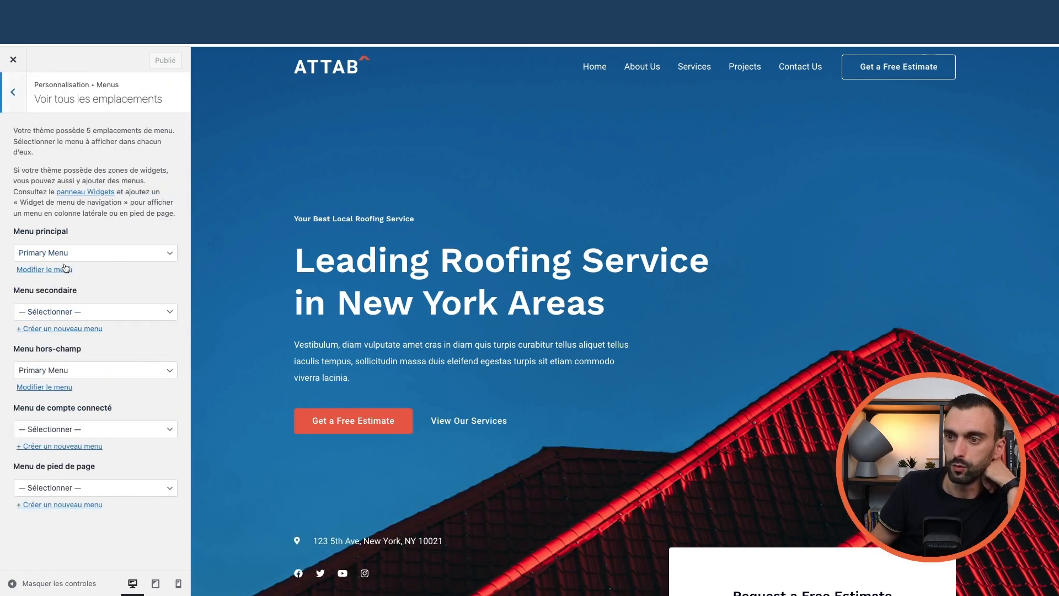
{"action": "left_click", "coordinate": [17, 98]}
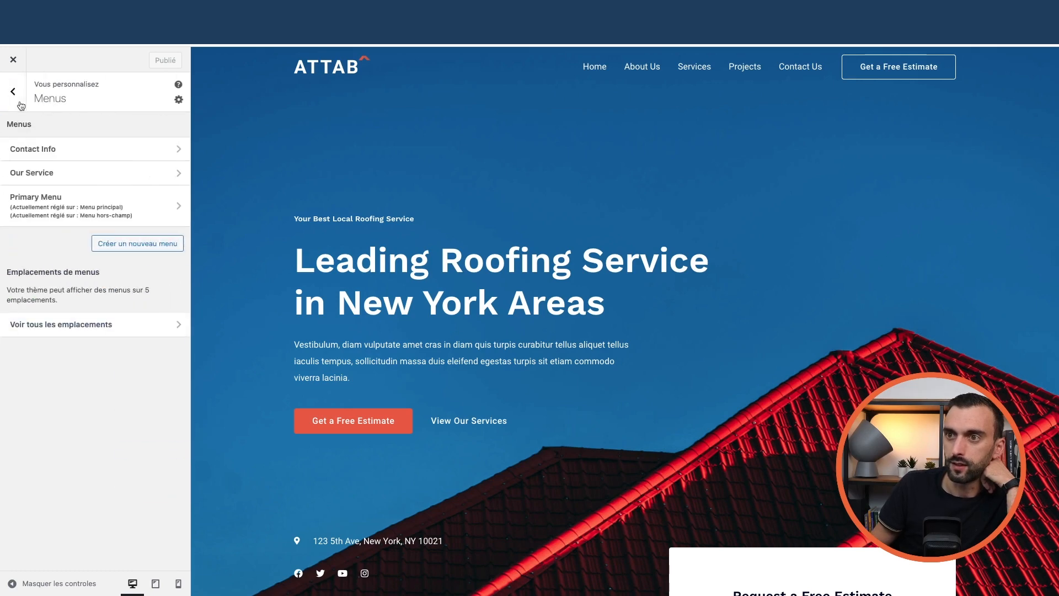
{"action": "left_click", "coordinate": [13, 62]}
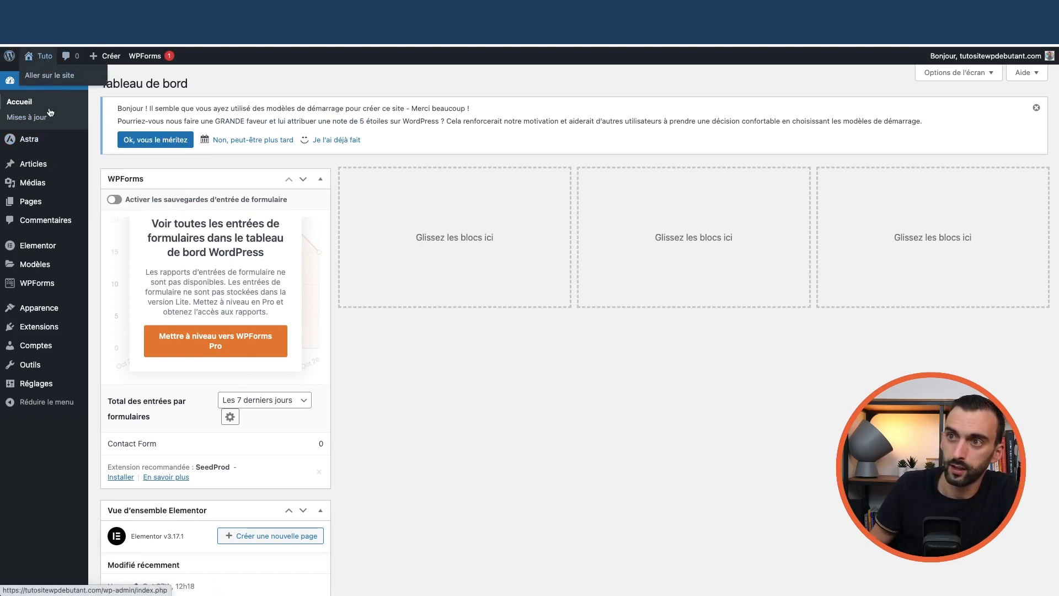
Load Primary Menu in Appearance > Menus and review its Home, About Us, Services, Projects and Contact Us entries
{"action": "mouse_move", "coordinate": [39, 308]}
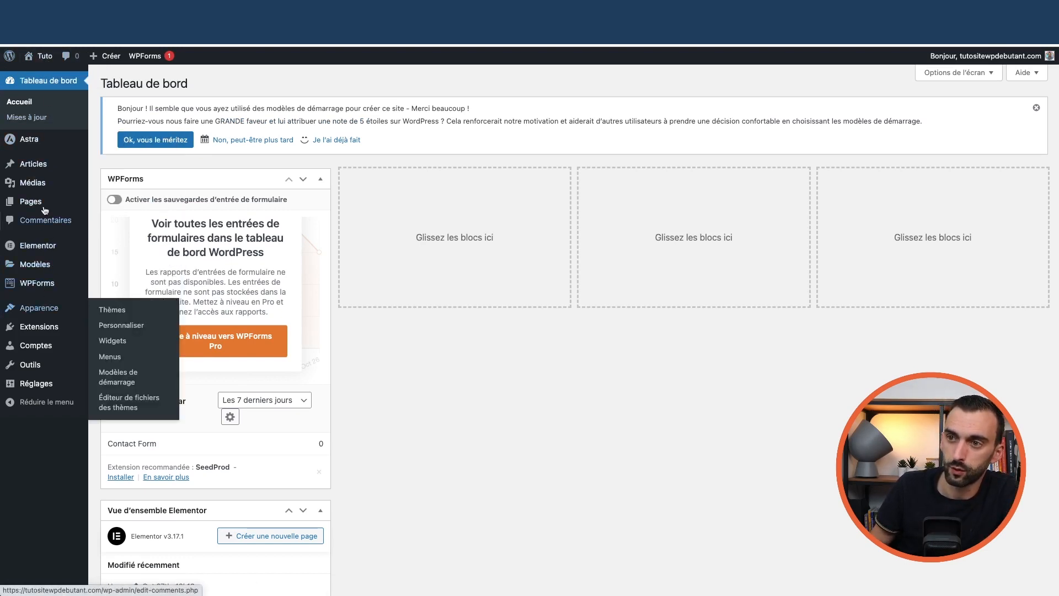
{"action": "left_click", "coordinate": [107, 356]}
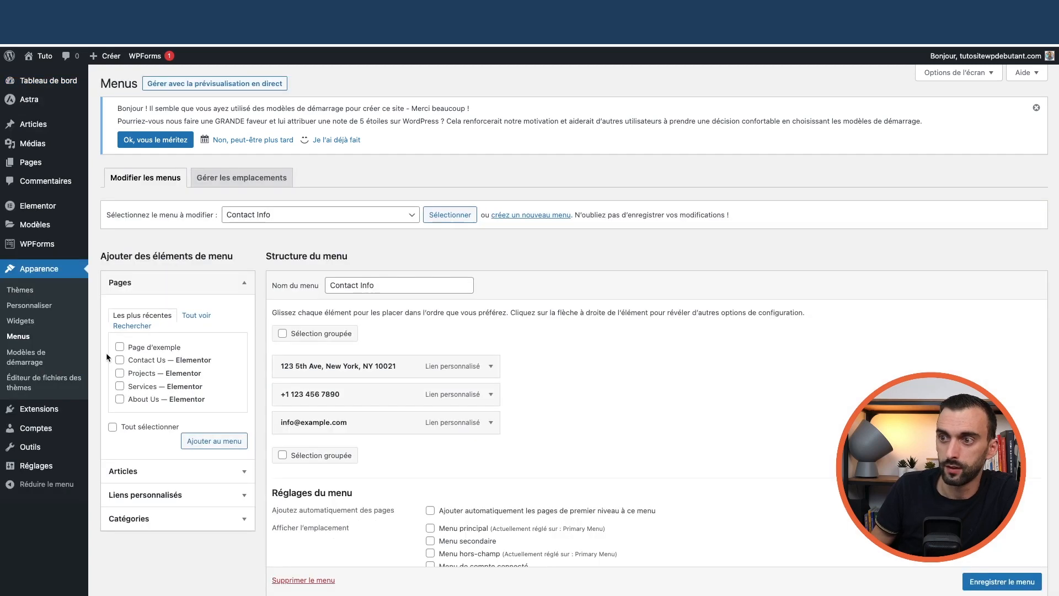
{"action": "left_click", "coordinate": [388, 216]}
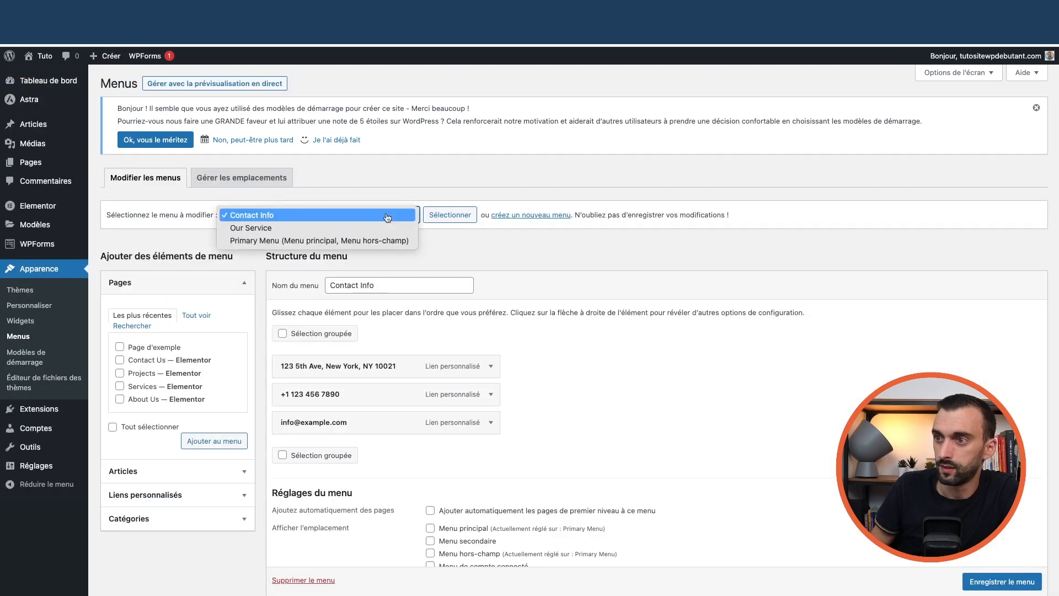
{"action": "left_click", "coordinate": [550, 257]}
{"action": "left_click", "coordinate": [331, 215]}
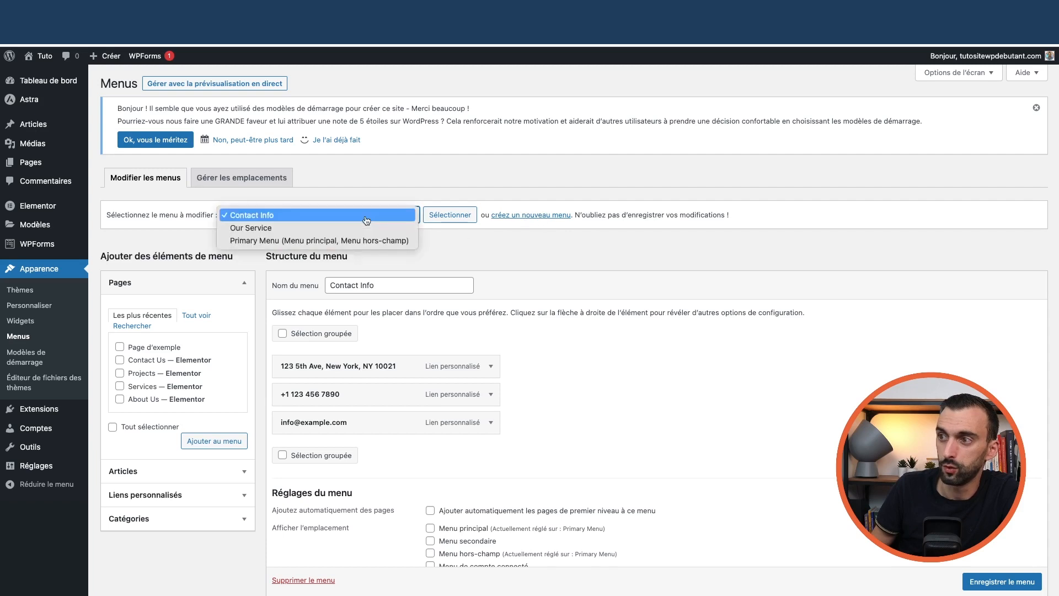
{"action": "left_click", "coordinate": [271, 241]}
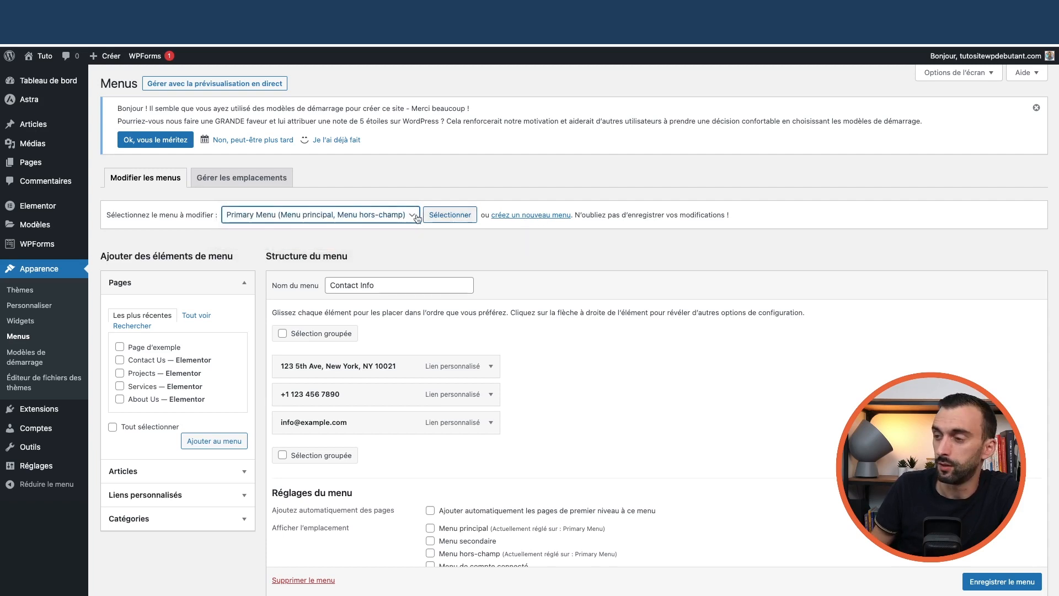
{"action": "left_click", "coordinate": [364, 215]}
{"action": "left_click", "coordinate": [452, 216]}
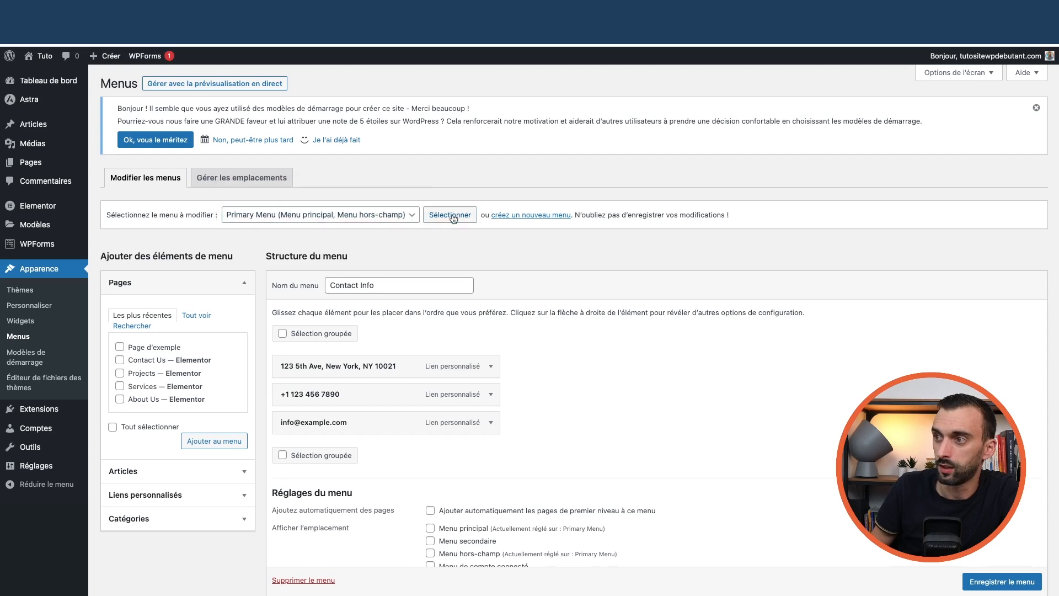
{"action": "left_click", "coordinate": [451, 215]}
{"action": "scroll", "coordinate": [345, 314], "scroll_direction": "down", "scroll_amount": 3}
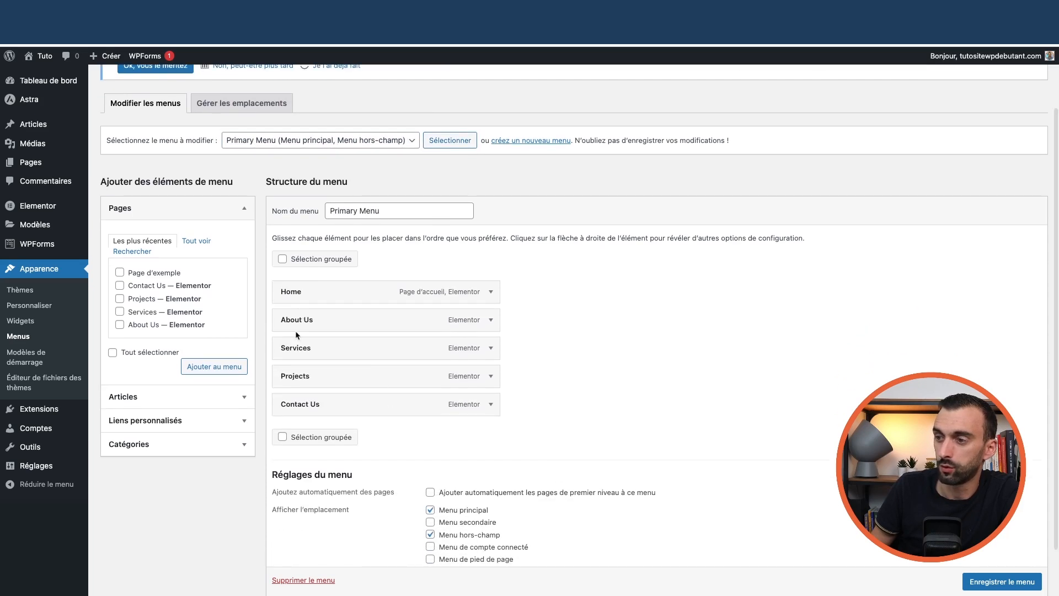
{"action": "scroll", "coordinate": [372, 387], "scroll_direction": "down", "scroll_amount": 2}
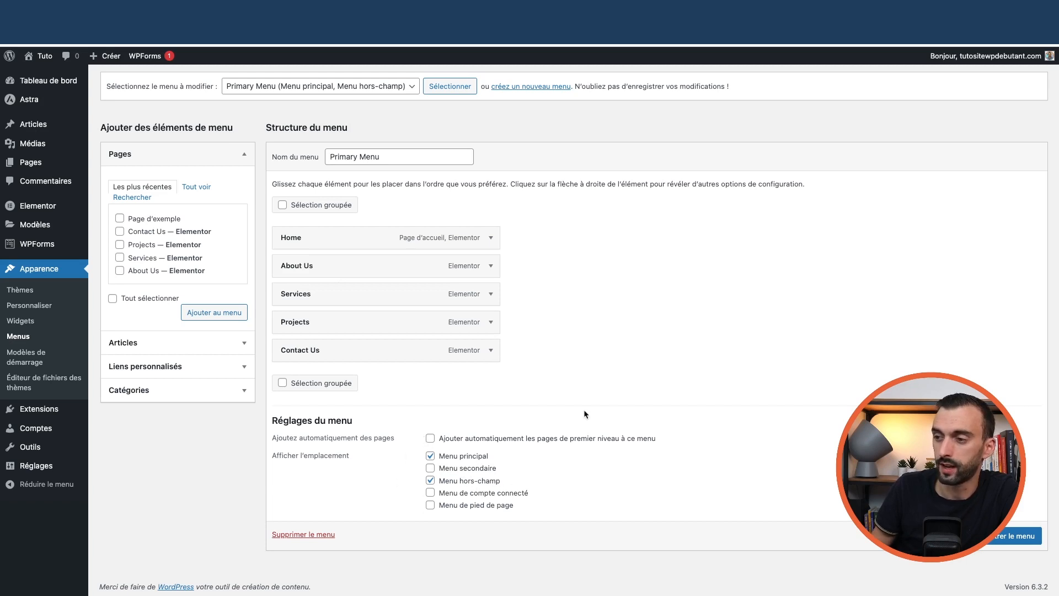
{"action": "scroll", "coordinate": [585, 414], "scroll_direction": "up", "scroll_amount": 3}
Change the Home entry's navigation title to 'Accueil'
{"action": "scroll", "coordinate": [585, 414], "scroll_direction": "down", "scroll_amount": 2}
{"action": "left_click", "coordinate": [491, 272]}
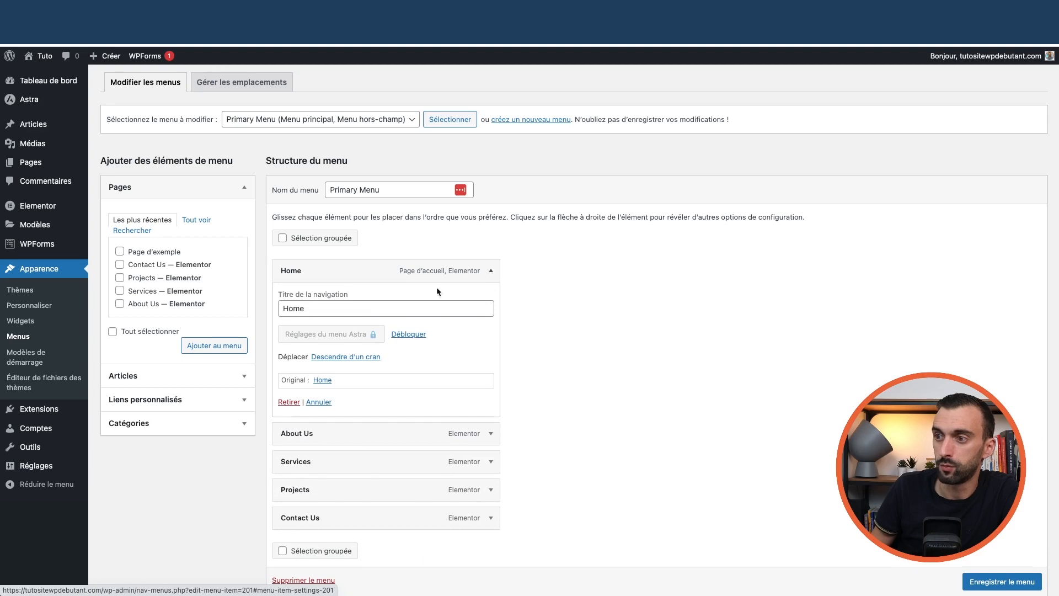
{"action": "double_click", "coordinate": [305, 309]}
{"action": "type", "text": "Ac"}
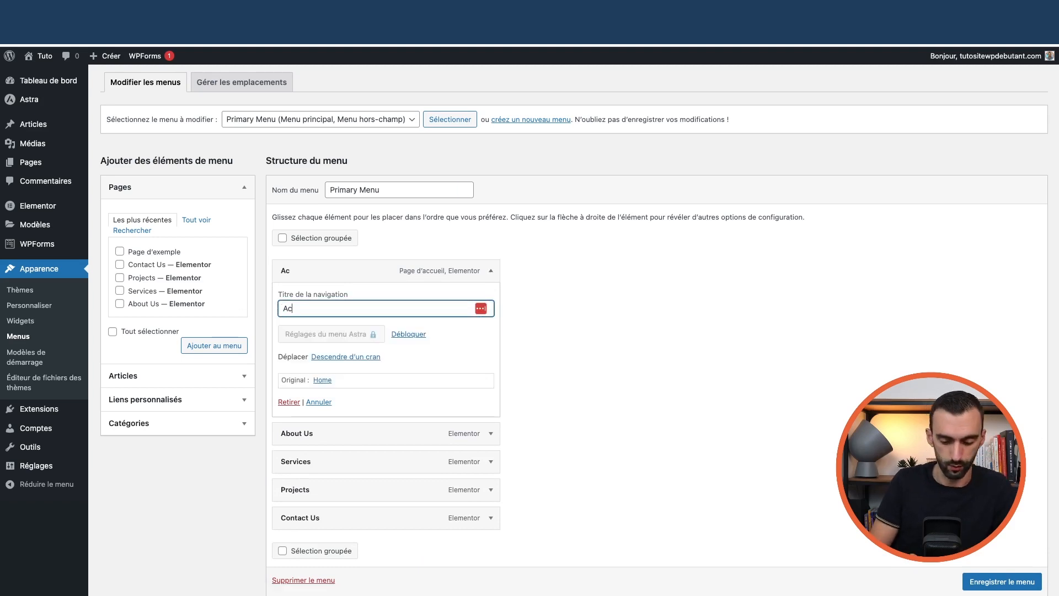
{"action": "type", "text": "cueil"}
{"action": "left_click", "coordinate": [574, 326]}
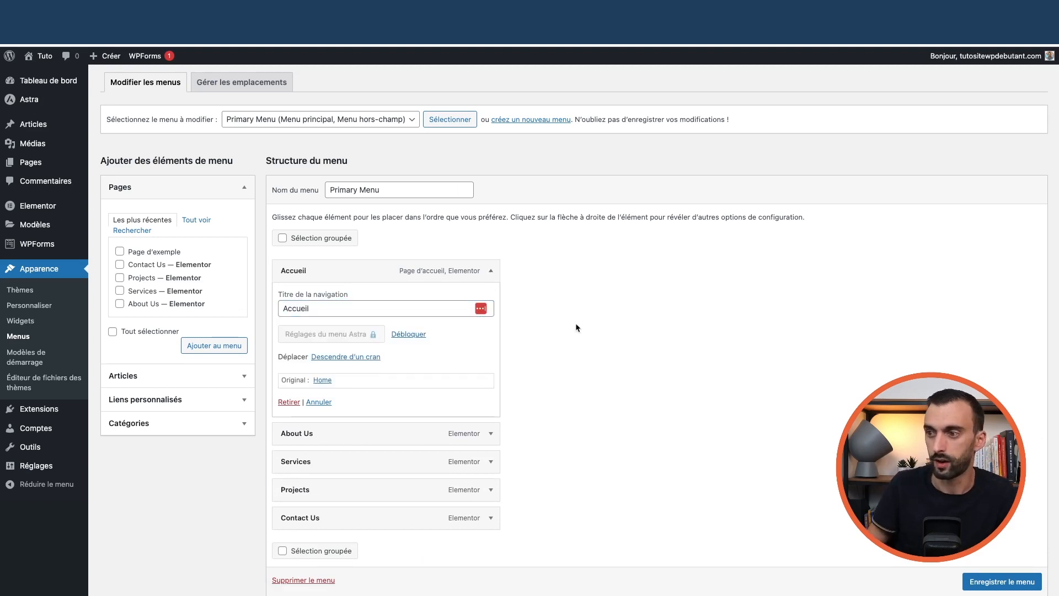
{"action": "left_click", "coordinate": [489, 271]}
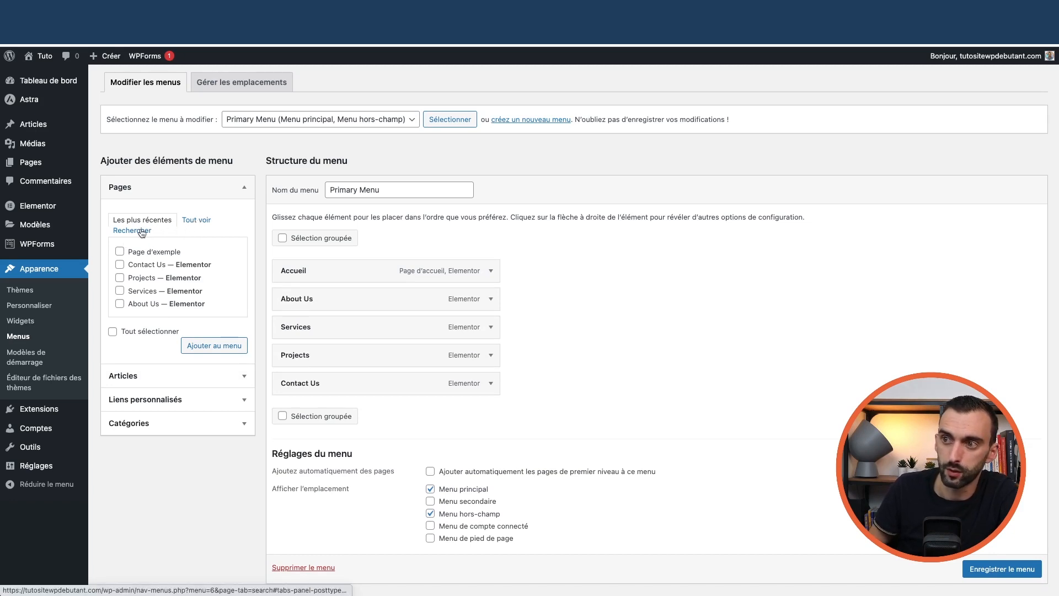
Add the Services page nested under Contact Us, then remove that sub-entry again
{"action": "left_click", "coordinate": [198, 221]}
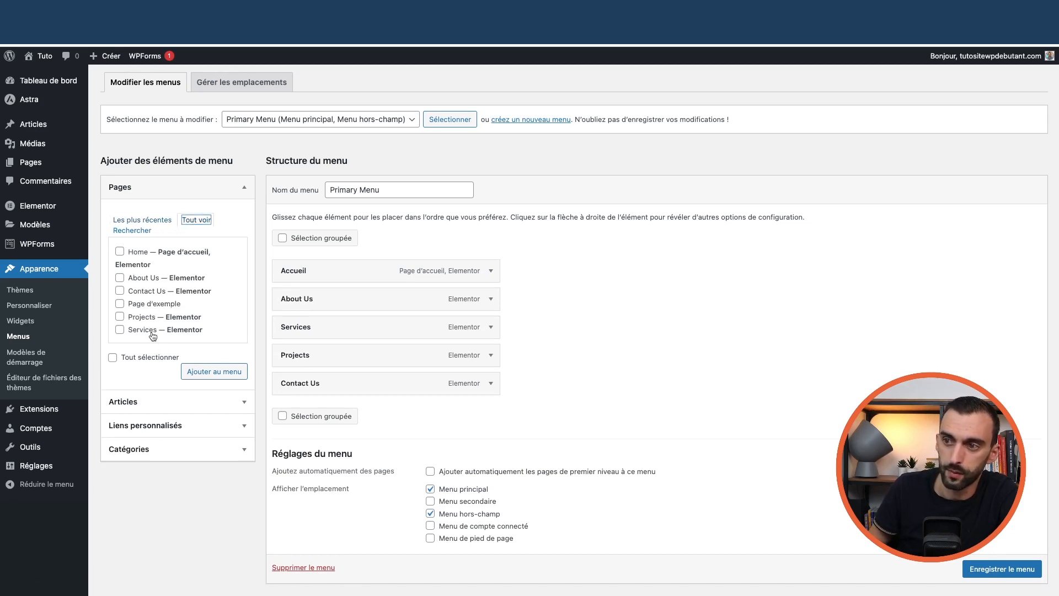
{"action": "scroll", "coordinate": [153, 333], "scroll_direction": "down", "scroll_amount": 1}
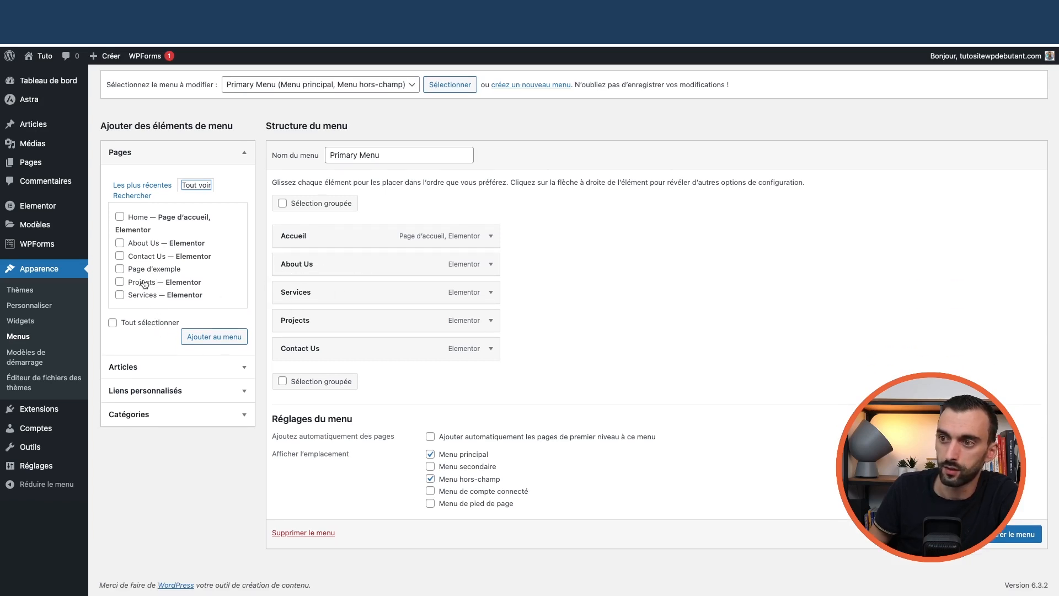
{"action": "left_click", "coordinate": [120, 294]}
{"action": "left_click", "coordinate": [212, 337]}
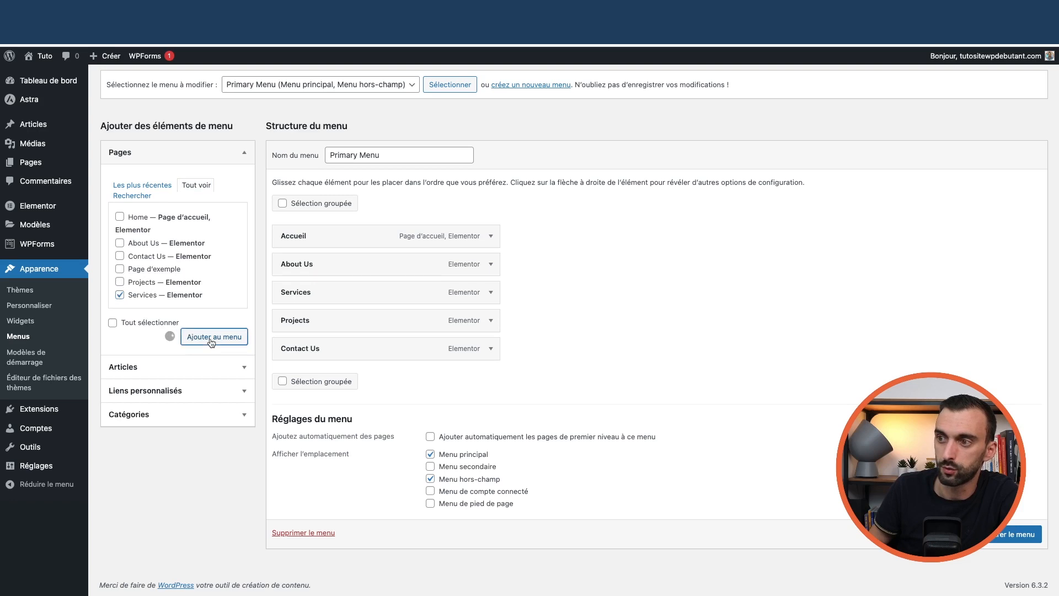
{"action": "left_click_drag", "start_coordinate": [316, 381], "coordinate": [368, 379]}
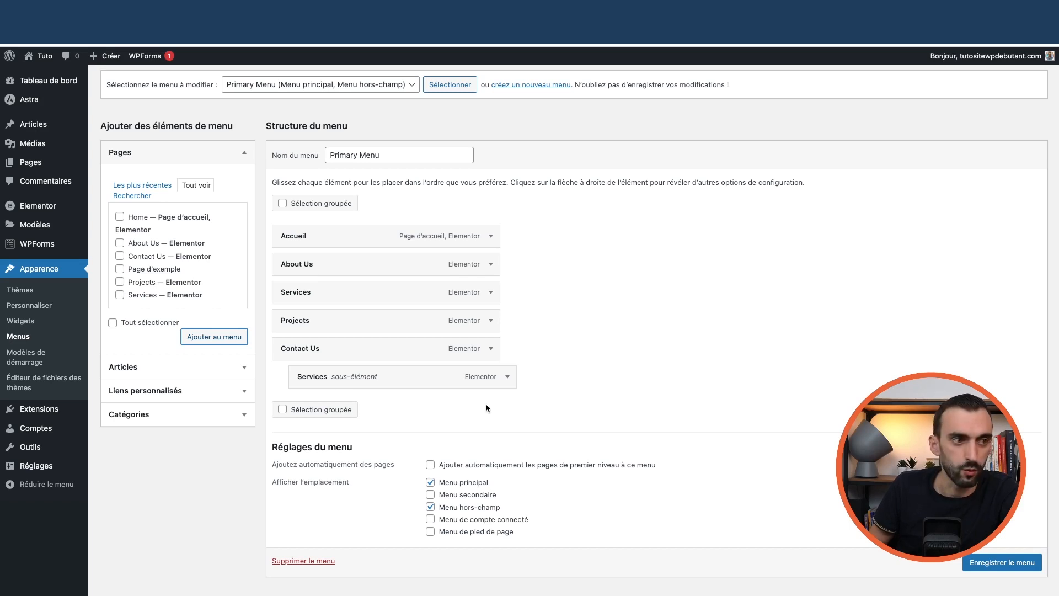
{"action": "left_click", "coordinate": [507, 377]}
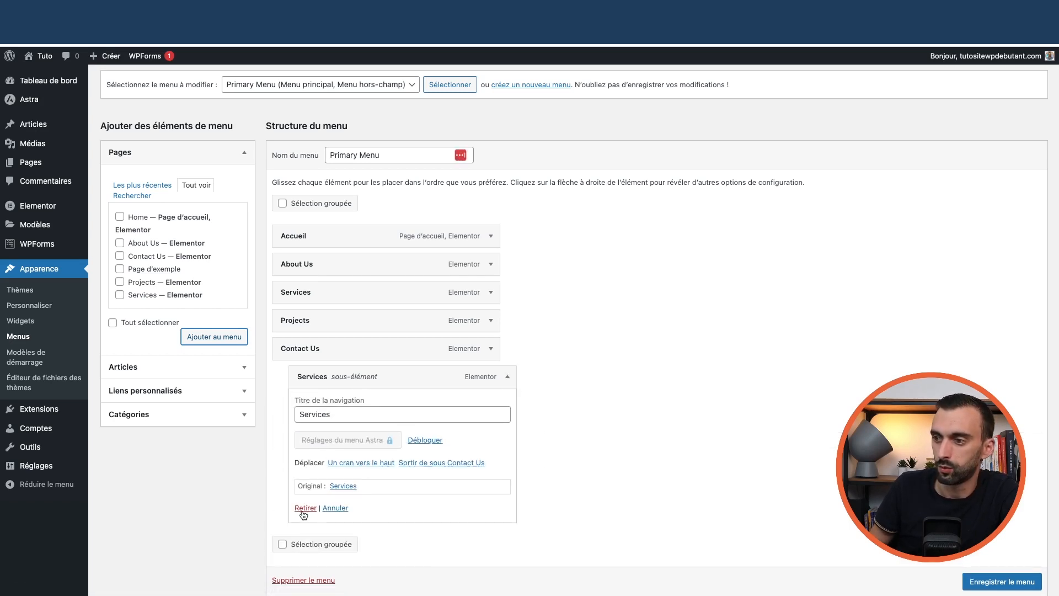
{"action": "left_click", "coordinate": [305, 508]}
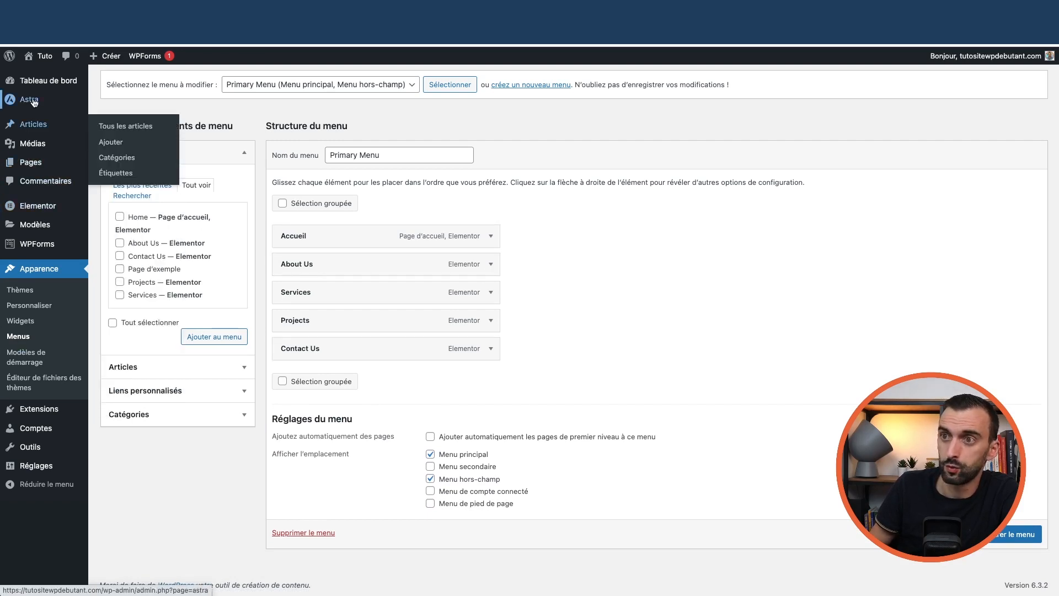
Open the Astra Customizer's header settings, leaving the menu page without saving
{"action": "mouse_move", "coordinate": [102, 102]}
{"action": "left_click", "coordinate": [118, 120]}
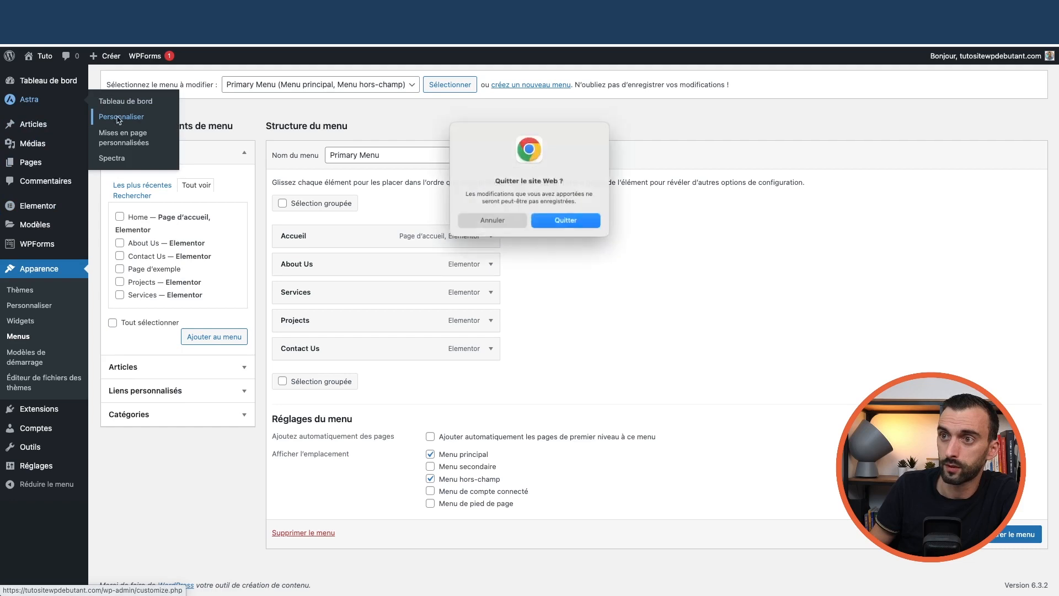
{"action": "left_click", "coordinate": [579, 217]}
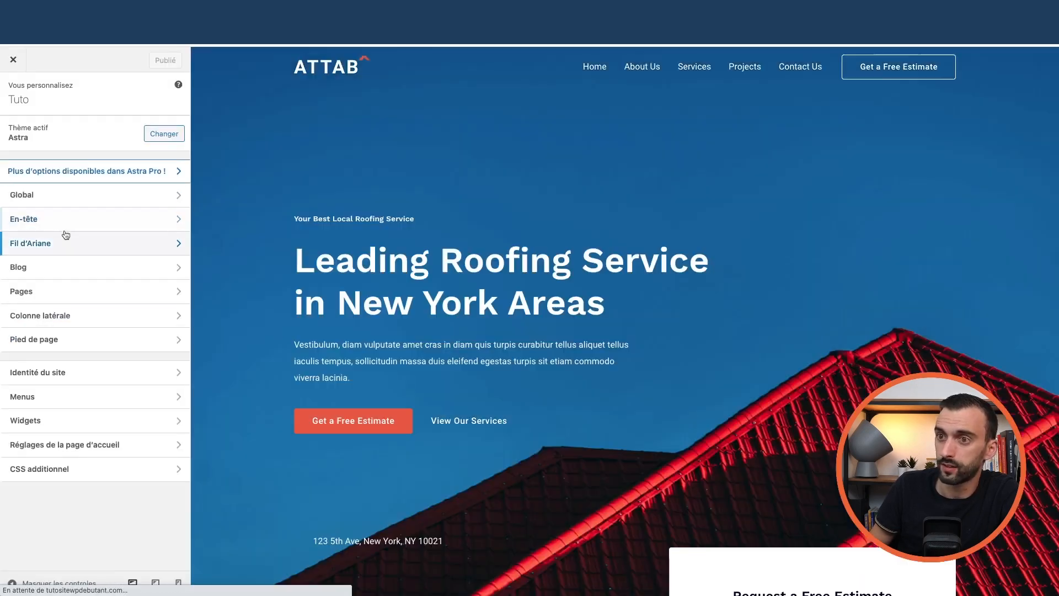
{"action": "left_click", "coordinate": [66, 236]}
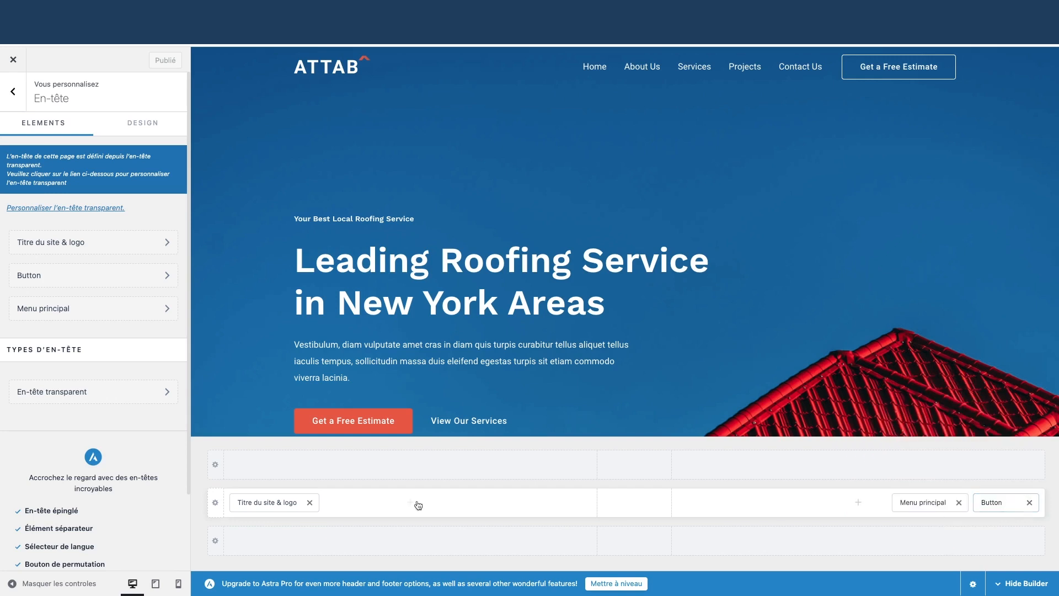
Inspect the logo and primary menu elements, then add a Secondary Menu to the bottom header row
{"action": "left_click", "coordinate": [267, 506]}
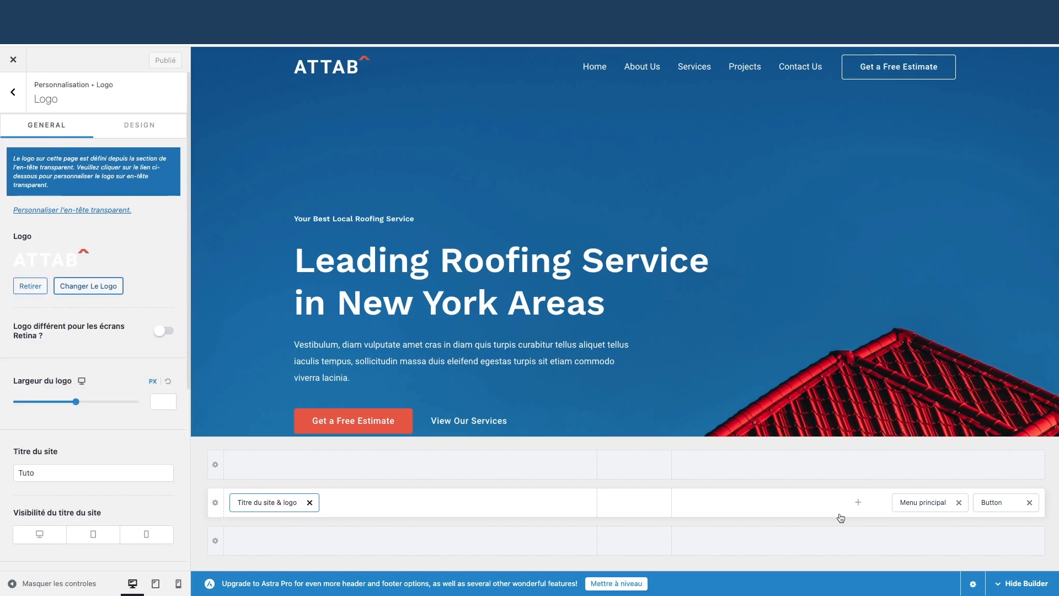
{"action": "left_click", "coordinate": [923, 502]}
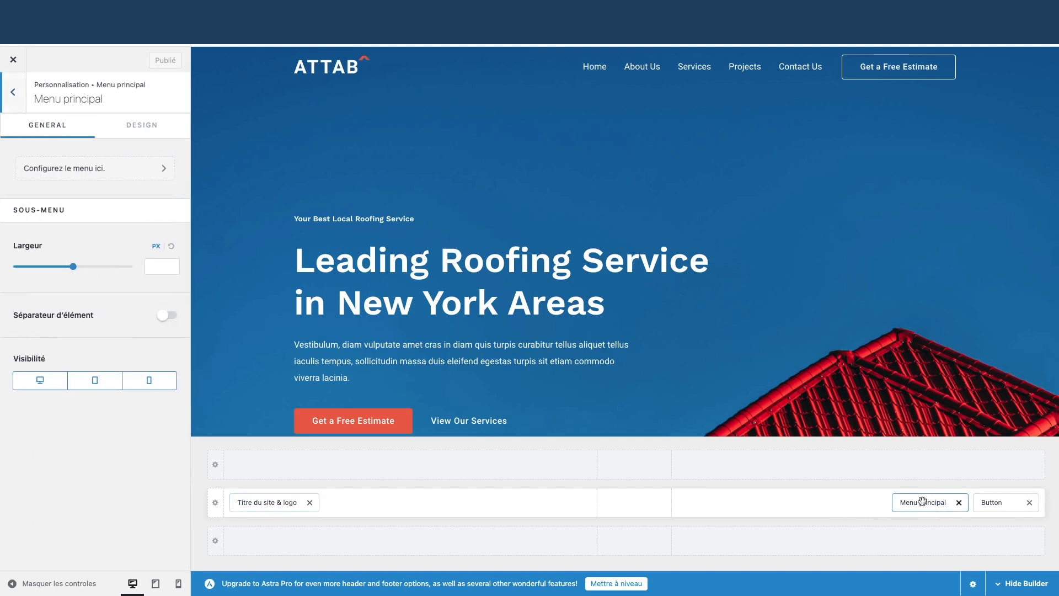
{"action": "left_click", "coordinate": [857, 502]}
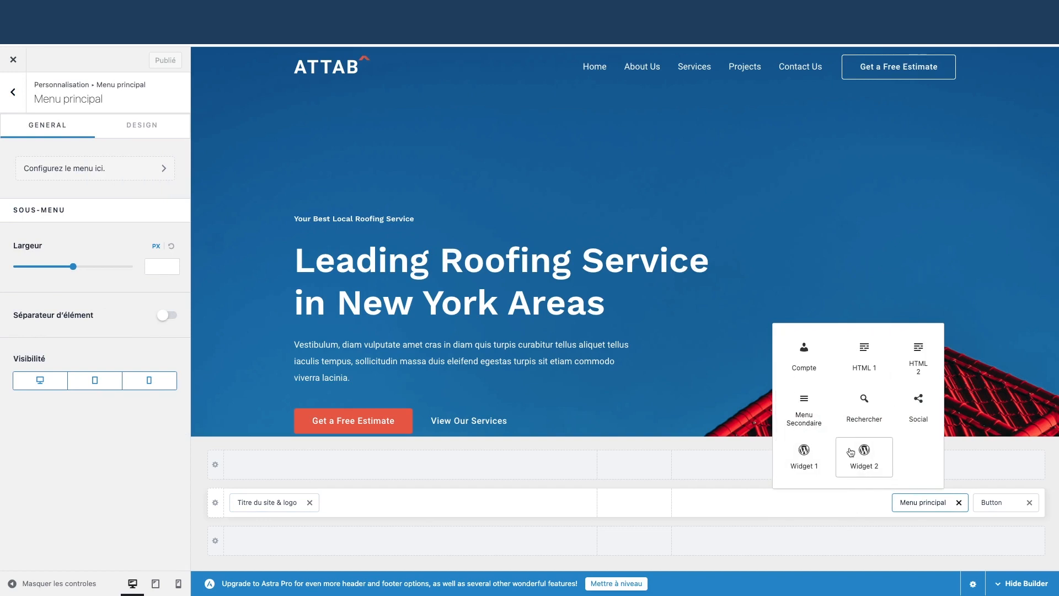
{"action": "left_click", "coordinate": [857, 540]}
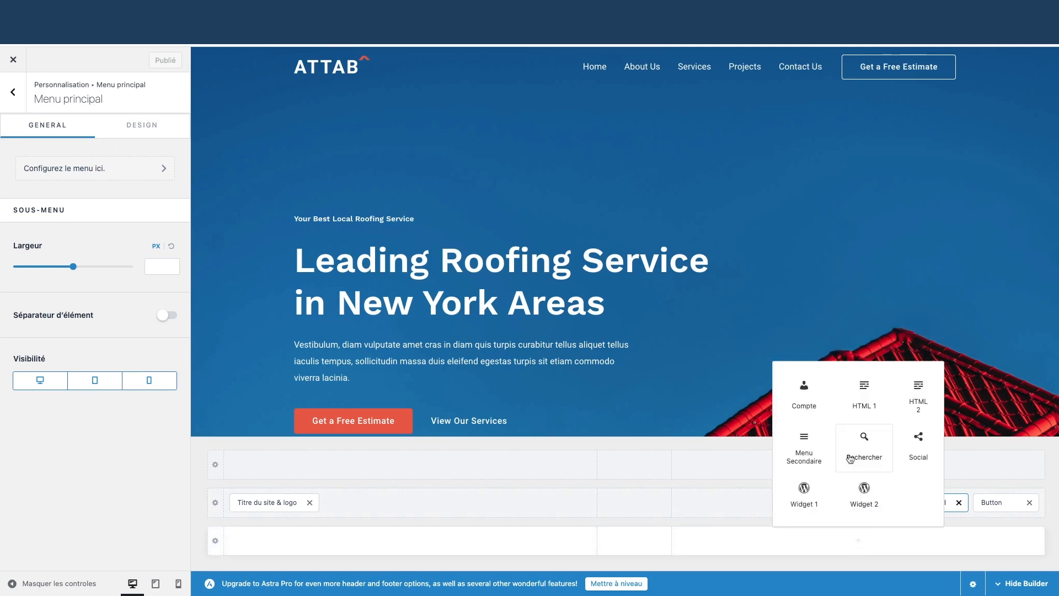
{"action": "left_click", "coordinate": [806, 450]}
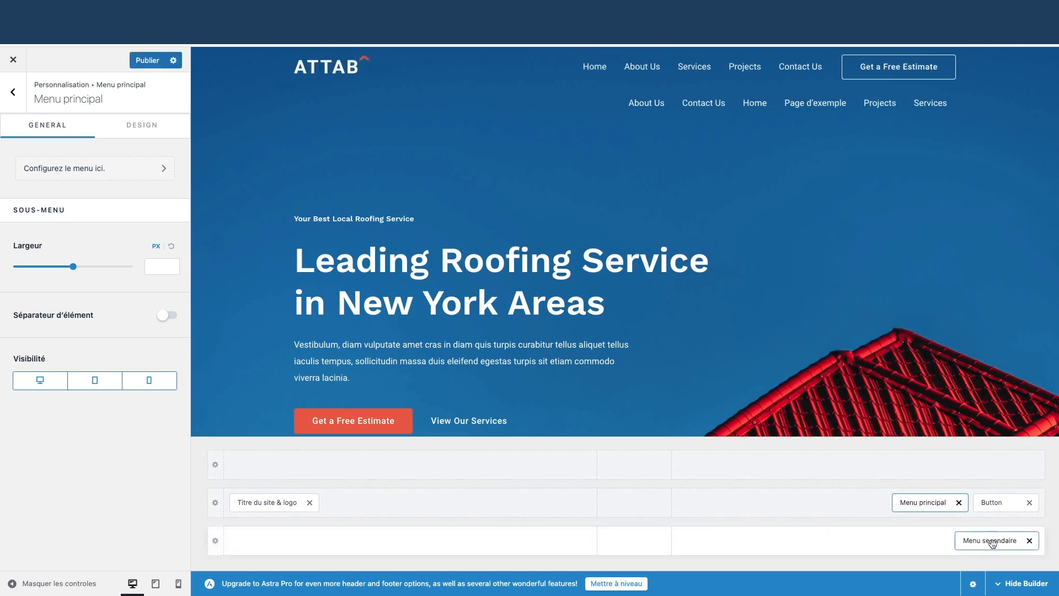
Remove the Secondary Menu and open the settings for the main row and the row above the header
{"action": "left_click", "coordinate": [1029, 540]}
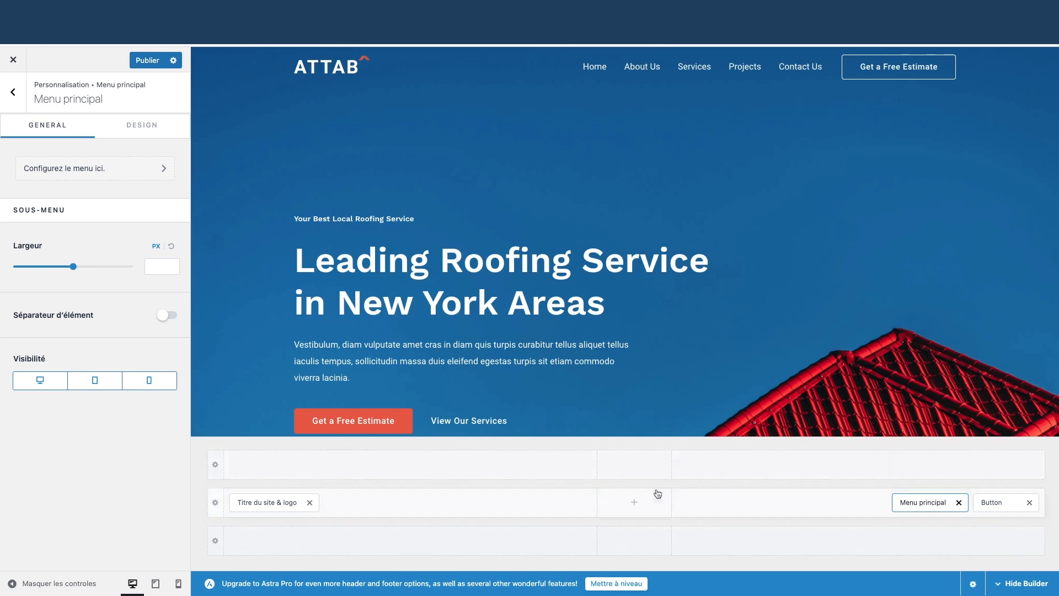
{"action": "left_click", "coordinate": [216, 504]}
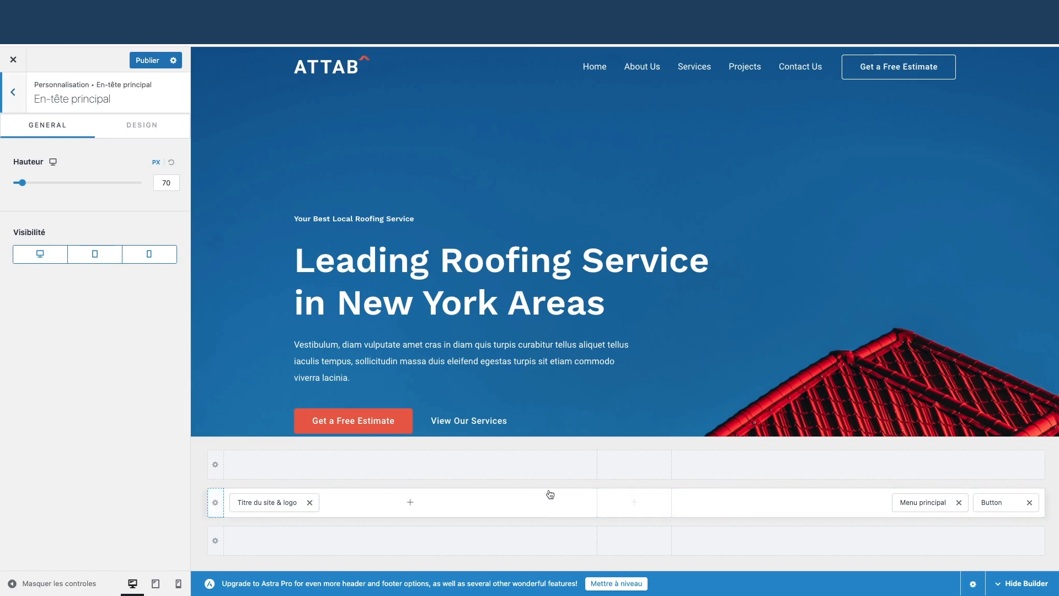
{"action": "left_click", "coordinate": [216, 464]}
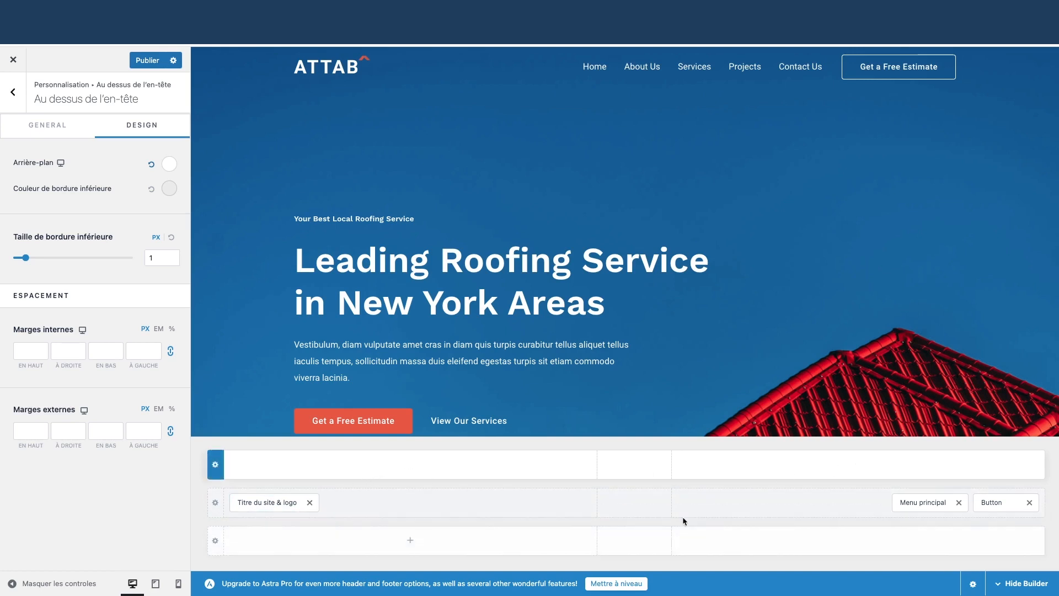
Add a search element to the top row, move it to the main row, then remove it
{"action": "left_click", "coordinate": [859, 465]}
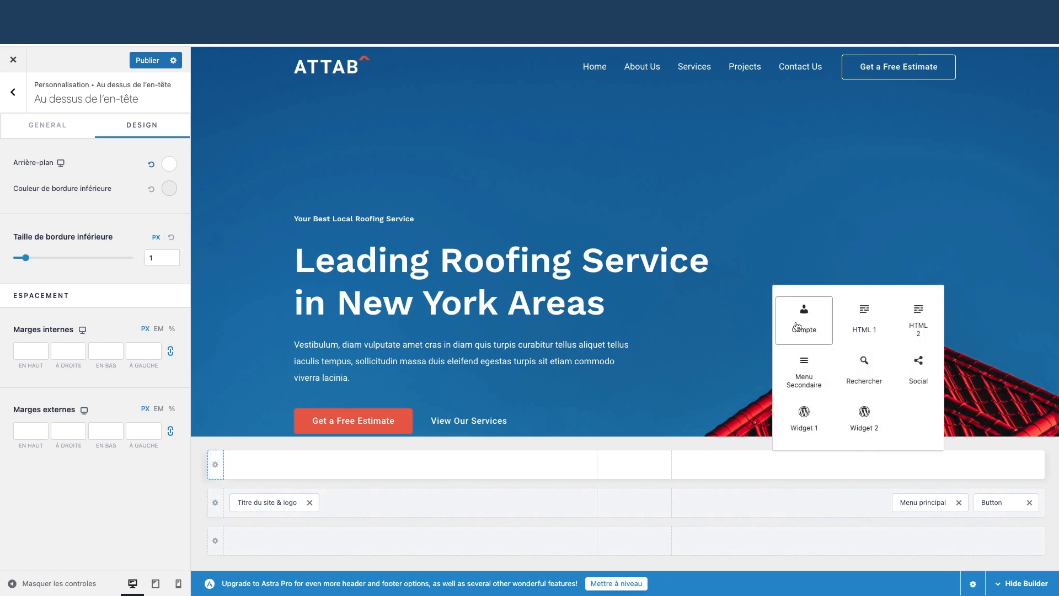
{"action": "left_click", "coordinate": [863, 378]}
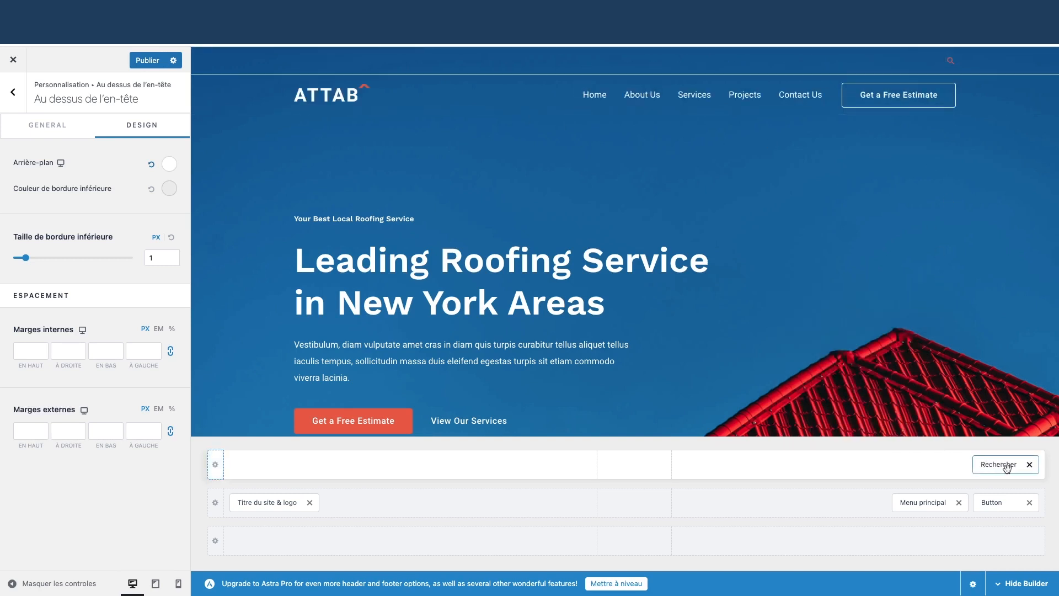
{"action": "left_click_drag", "start_coordinate": [987, 466], "coordinate": [1004, 502]}
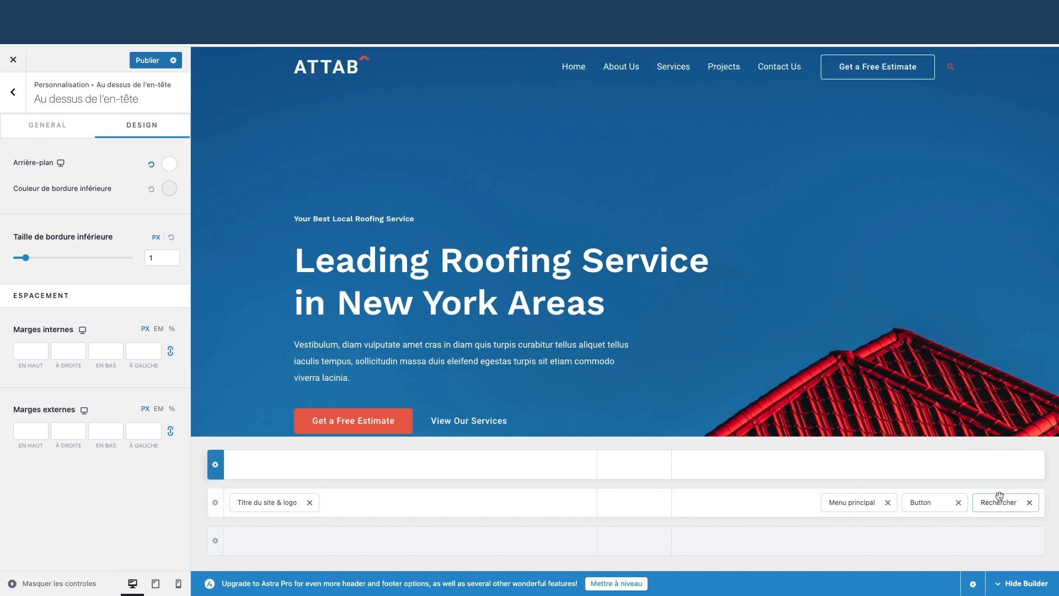
{"action": "left_click", "coordinate": [1029, 502]}
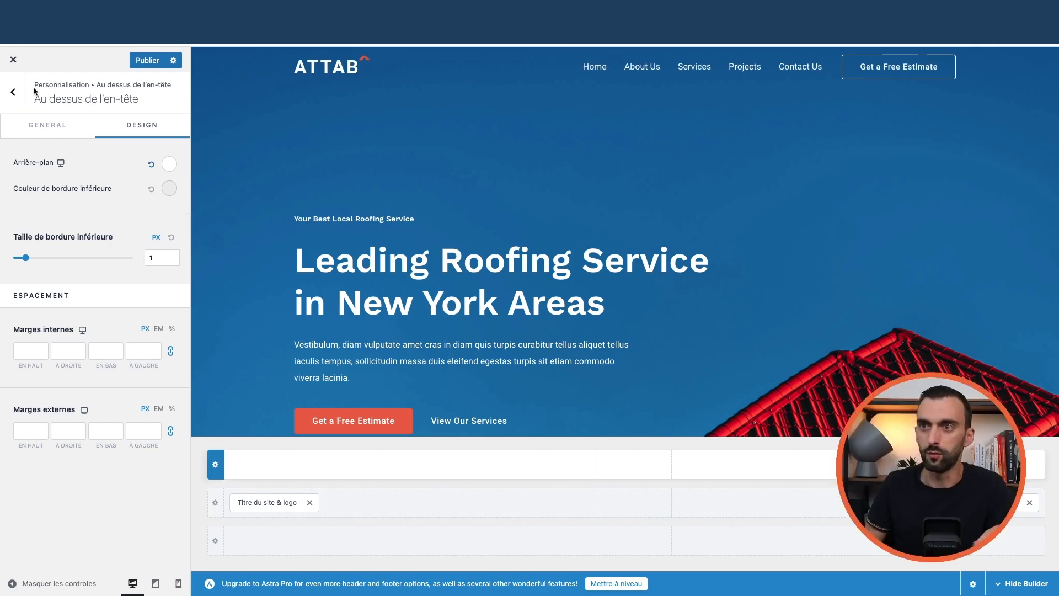
Leave the Customizer without keeping changes and open the All Pages list
{"action": "left_click", "coordinate": [58, 81]}
{"action": "left_click", "coordinate": [629, 112]}
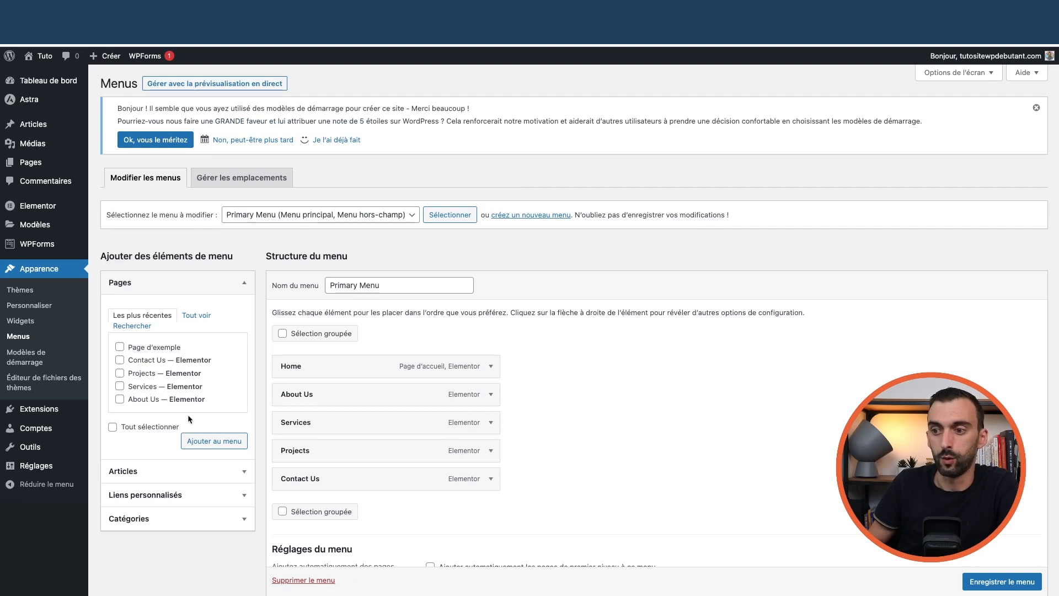
{"action": "scroll", "coordinate": [189, 420], "scroll_direction": "down", "scroll_amount": 3}
{"action": "scroll", "coordinate": [138, 275], "scroll_direction": "up", "scroll_amount": 3}
{"action": "mouse_move", "coordinate": [49, 163]}
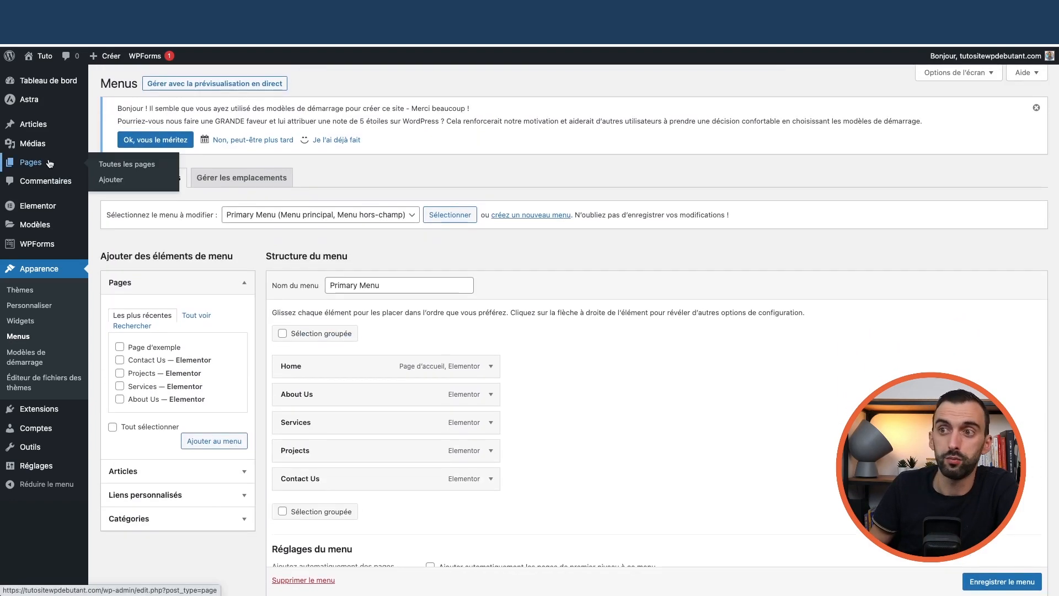
{"action": "left_click", "coordinate": [105, 164]}
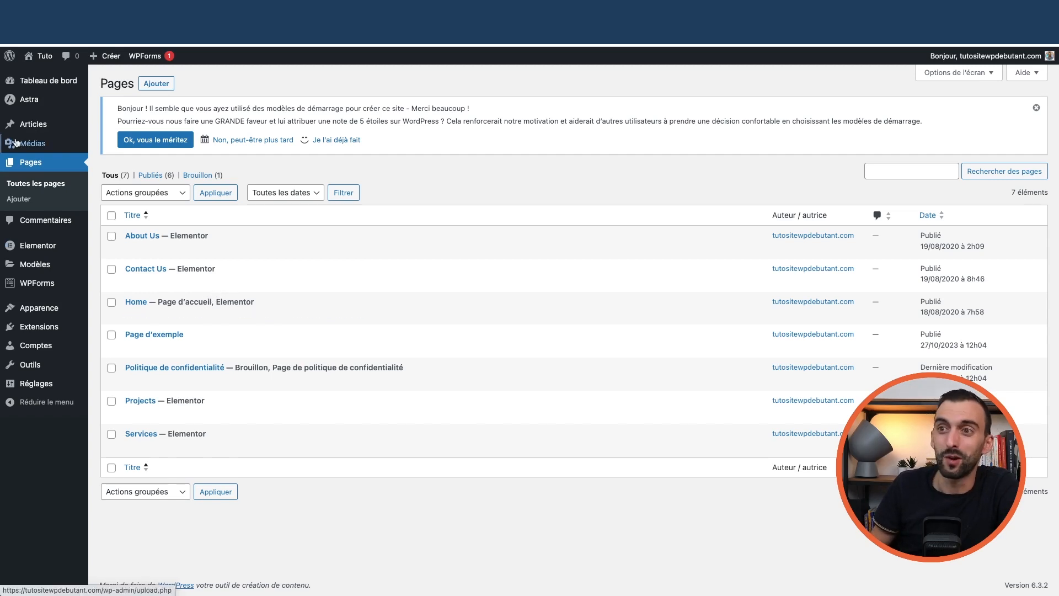
Review the General settings page
{"action": "mouse_move", "coordinate": [39, 102]}
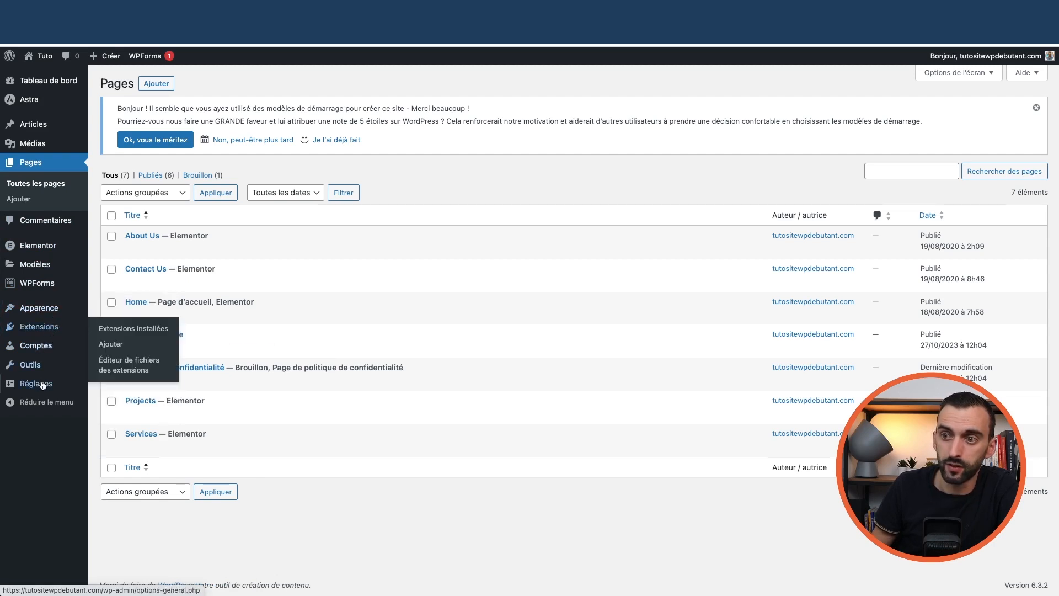
{"action": "mouse_move", "coordinate": [43, 385]}
{"action": "left_click", "coordinate": [111, 386]}
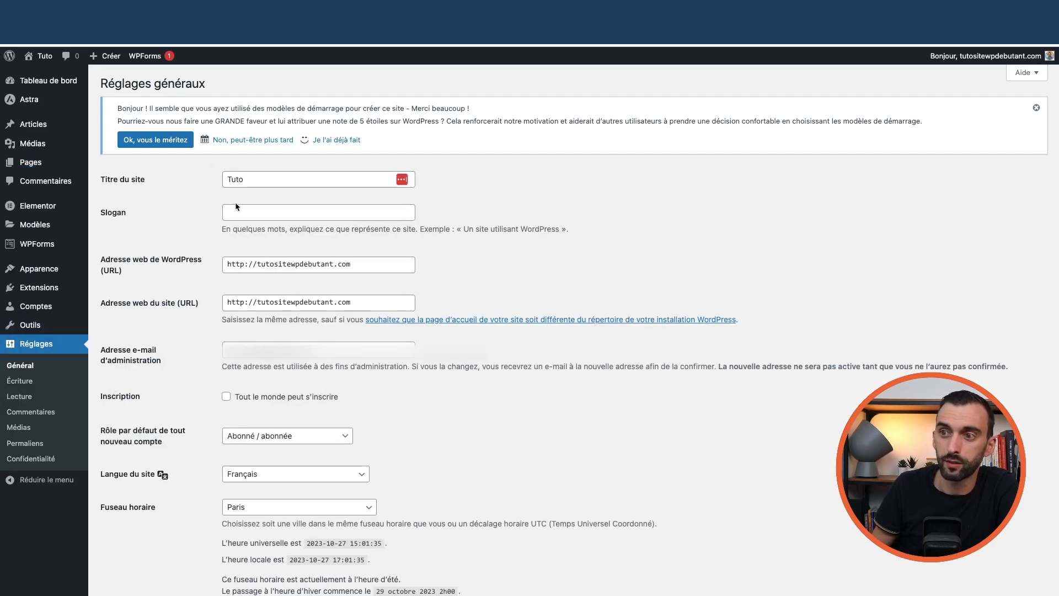
{"action": "scroll", "coordinate": [160, 349], "scroll_direction": "down", "scroll_amount": 5}
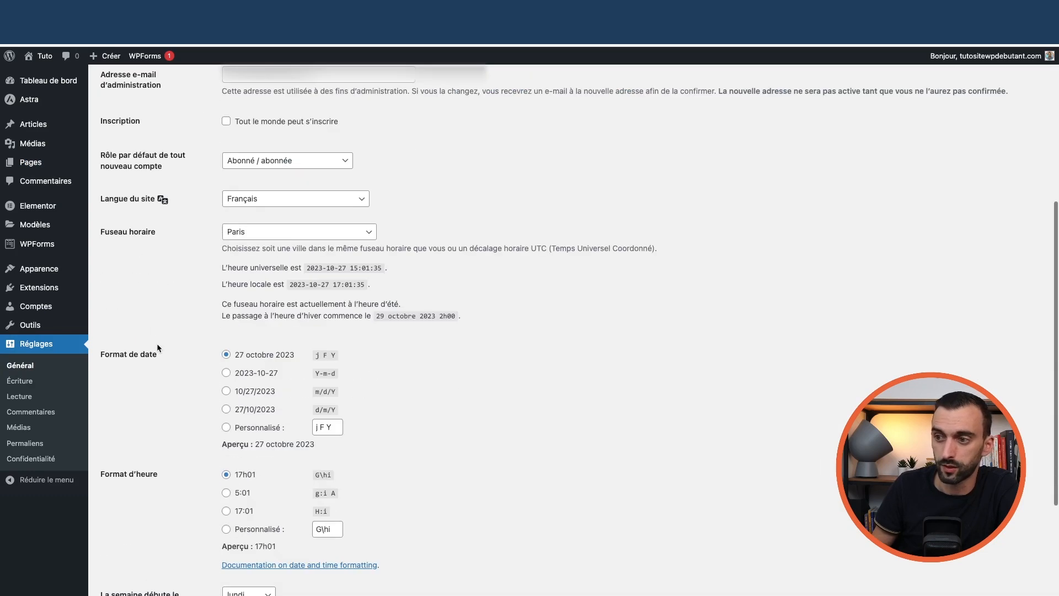
{"action": "scroll", "coordinate": [110, 386], "scroll_direction": "up", "scroll_amount": 5}
{"action": "scroll", "coordinate": [66, 414], "scroll_direction": "down", "scroll_amount": 6}
{"action": "scroll", "coordinate": [27, 441], "scroll_direction": "up", "scroll_amount": 6}
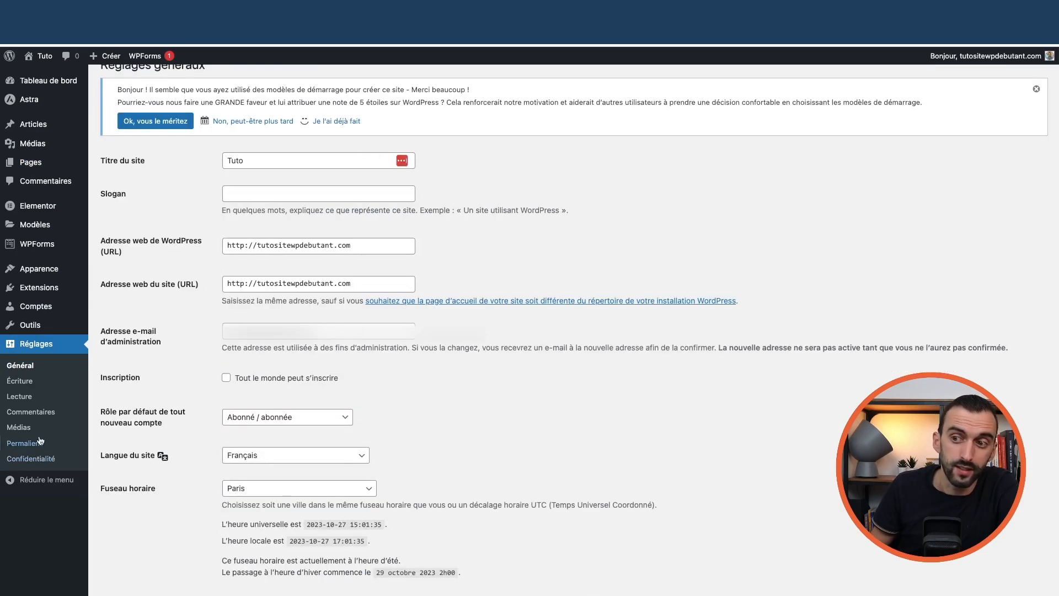
{"action": "mouse_move", "coordinate": [46, 153]}
{"action": "scroll", "coordinate": [46, 148], "scroll_direction": "up", "scroll_amount": 1}
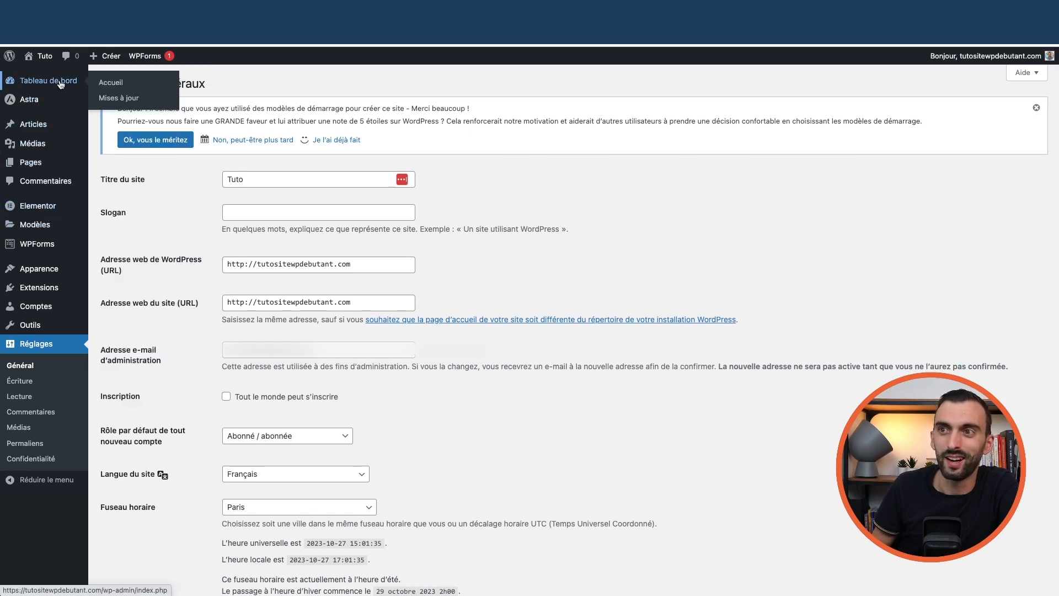
Return to the dashboard and pages list, then visit the live site's homepage
{"action": "left_click", "coordinate": [109, 84]}
{"action": "mouse_move", "coordinate": [33, 200]}
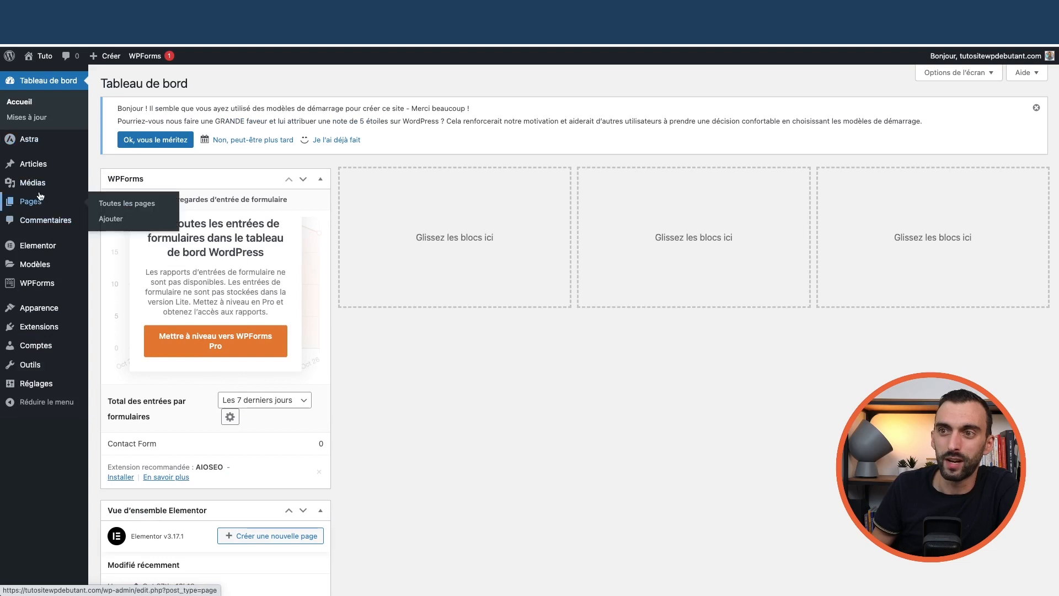
{"action": "left_click", "coordinate": [134, 205]}
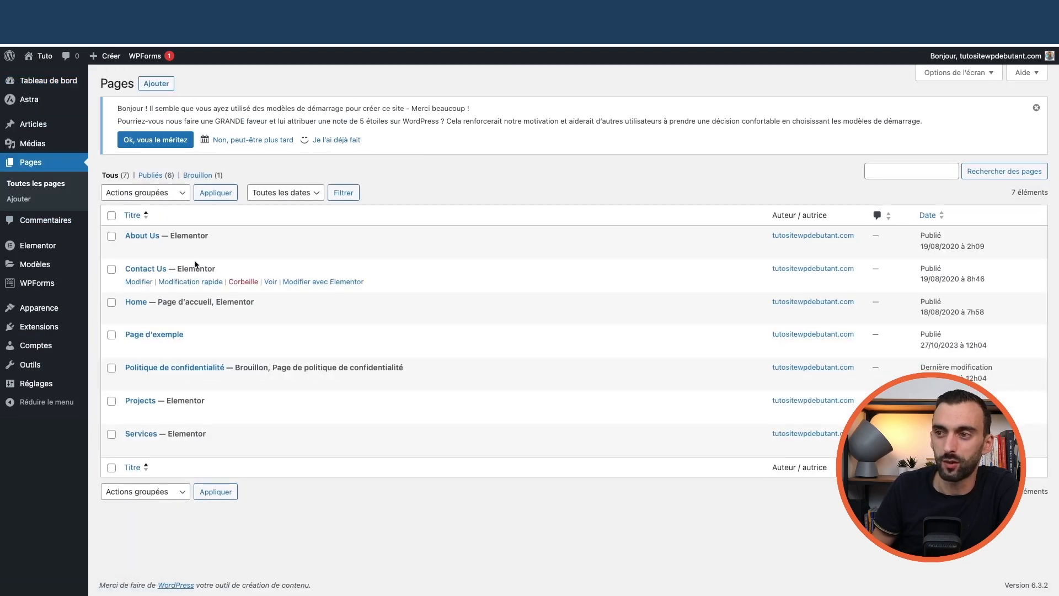
{"action": "mouse_move", "coordinate": [52, 76]}
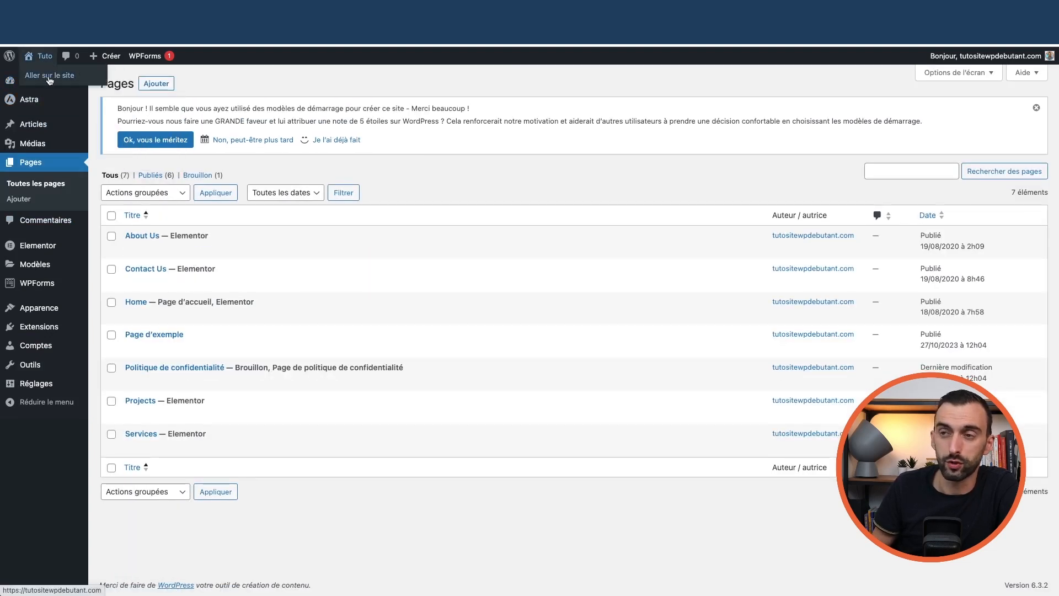
{"action": "left_click", "coordinate": [49, 80]}
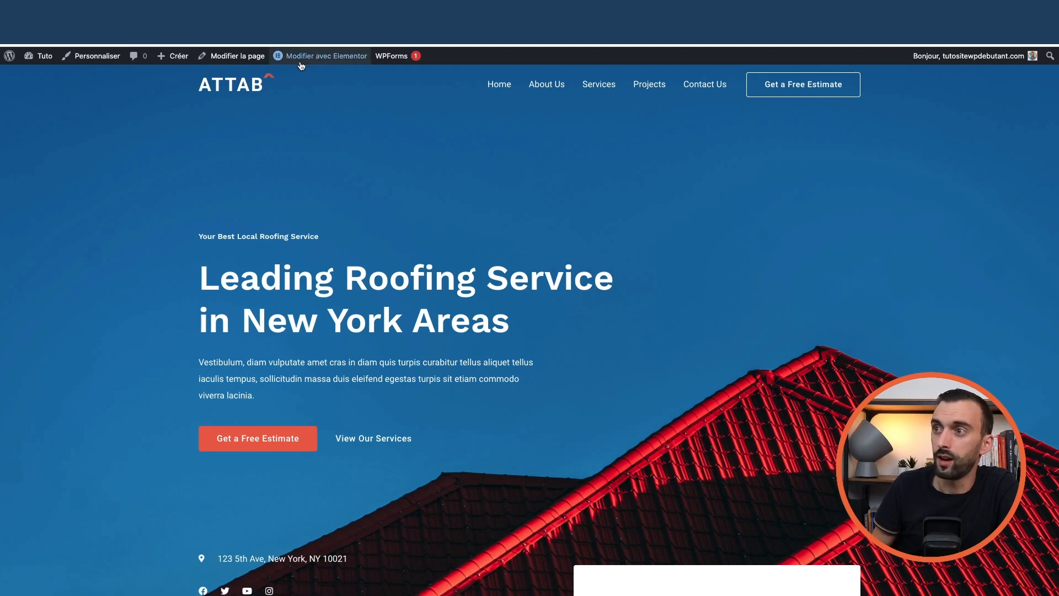
Open the About Us page from the site menu and launch it in Elementor
{"action": "left_click", "coordinate": [551, 86]}
{"action": "mouse_move", "coordinate": [340, 64]}
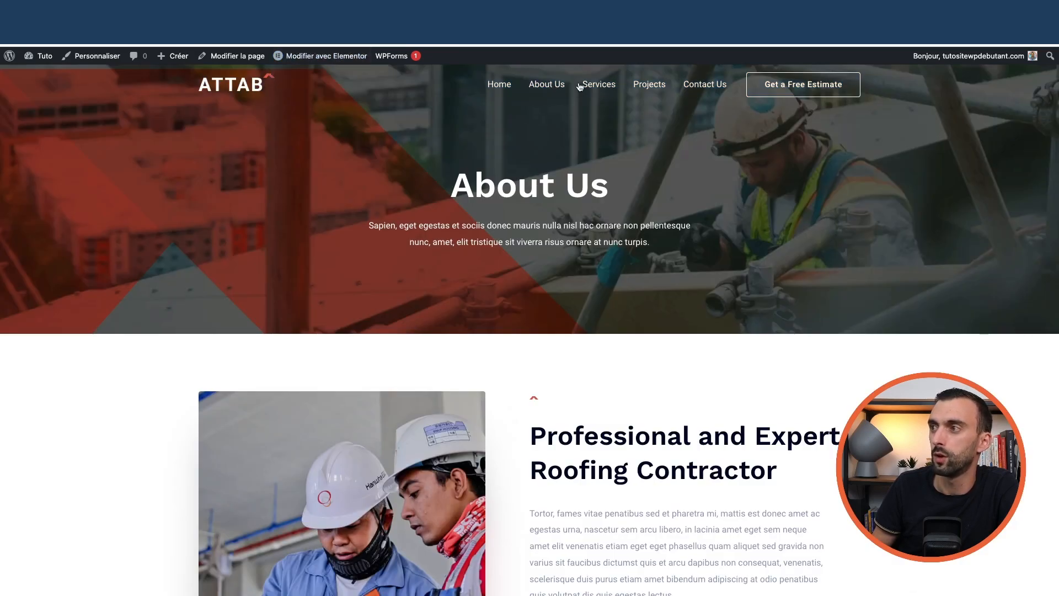
{"action": "left_click", "coordinate": [309, 57]}
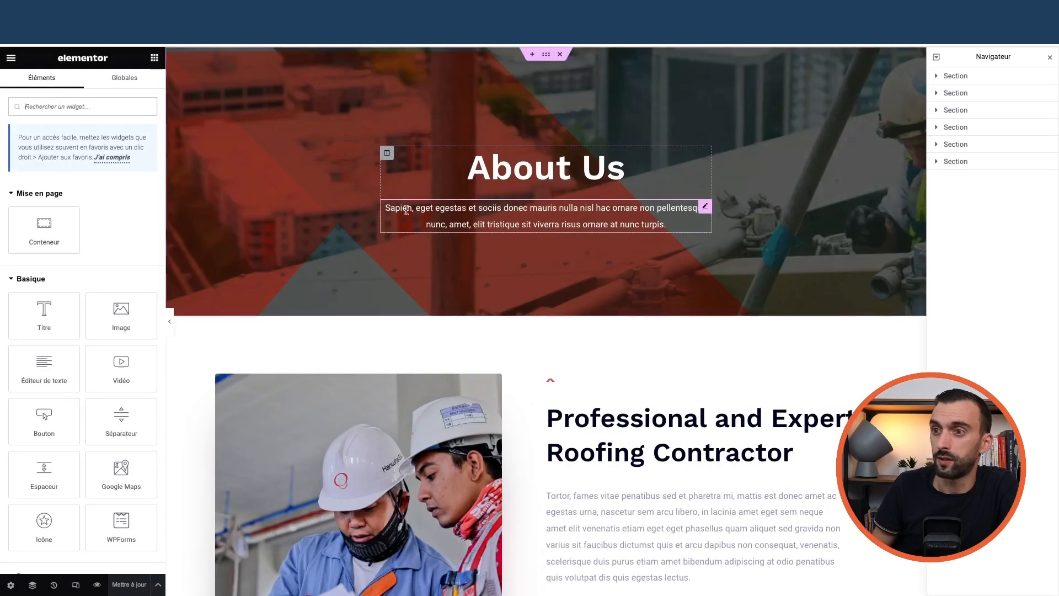
{"action": "scroll", "coordinate": [501, 268], "scroll_direction": "down", "scroll_amount": 20}
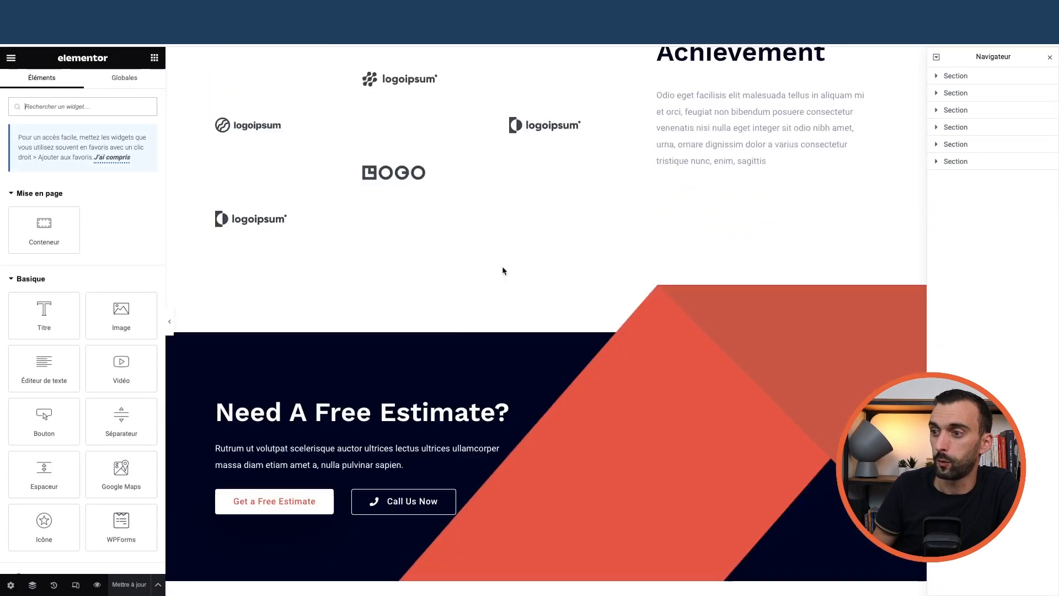
{"action": "scroll", "coordinate": [501, 271], "scroll_direction": "up", "scroll_amount": 20}
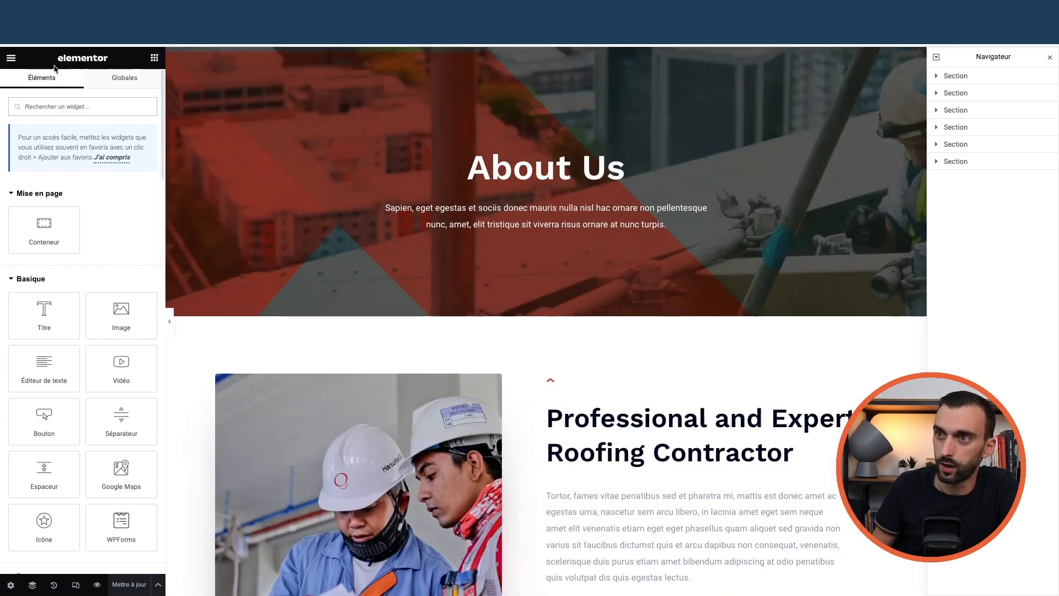
Hide and restore the editing panels, then bring up Elementor's main menu
{"action": "left_click", "coordinate": [171, 324]}
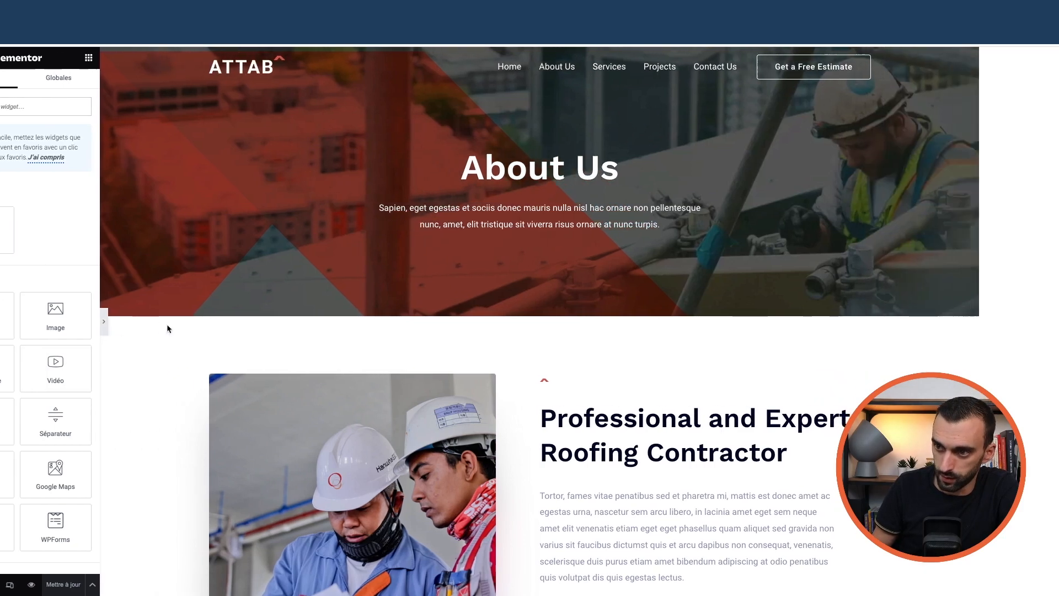
{"action": "left_click", "coordinate": [5, 324]}
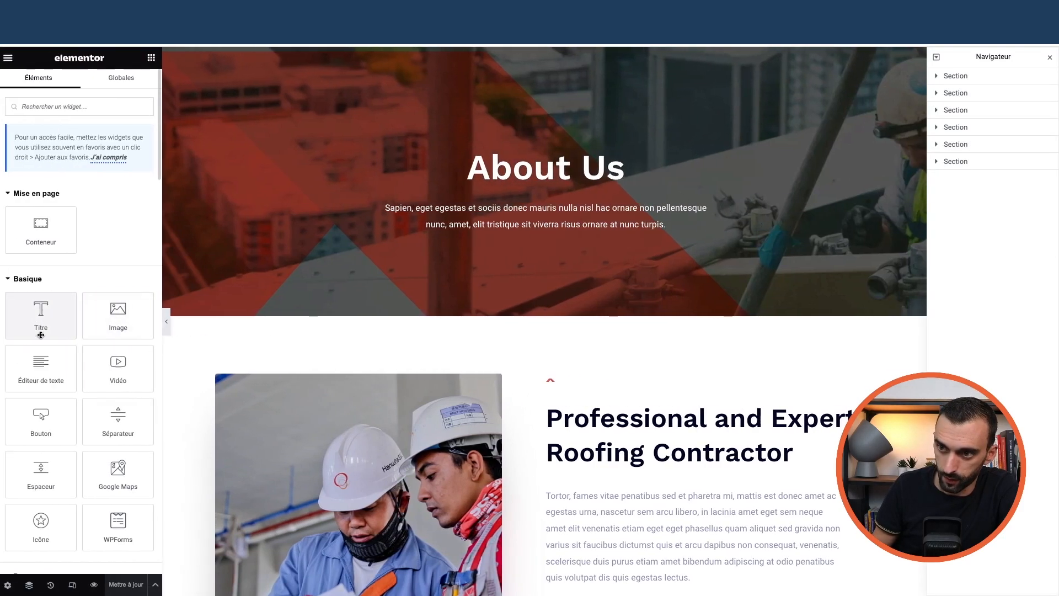
{"action": "left_click", "coordinate": [10, 60]}
{"action": "left_click", "coordinate": [11, 59]}
{"action": "left_click", "coordinate": [10, 60]}
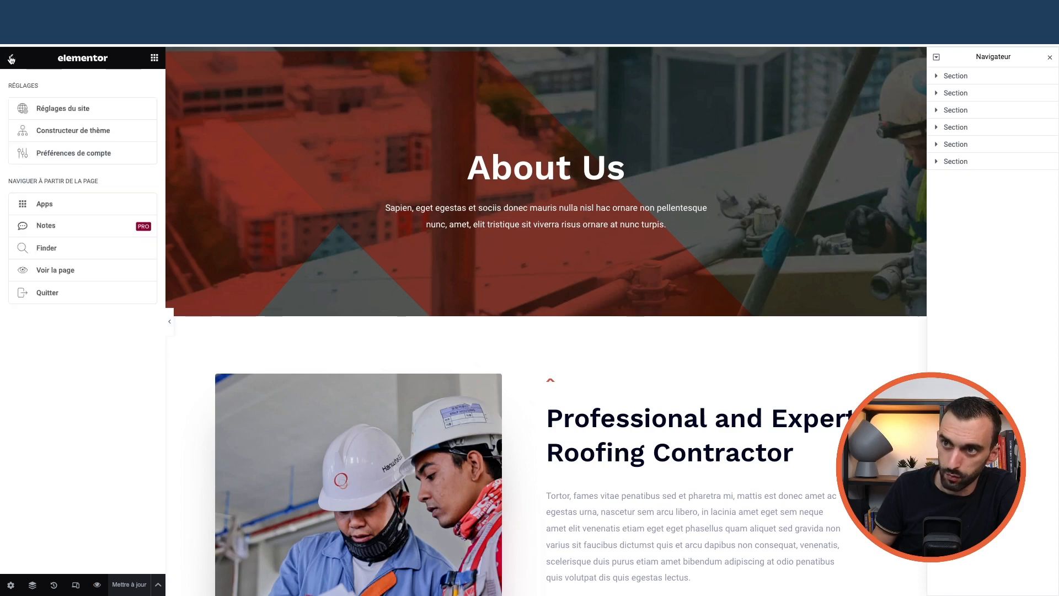
Back in the block editor, change the About Us slug to a-propos and update the page
{"action": "left_click", "coordinate": [49, 294]}
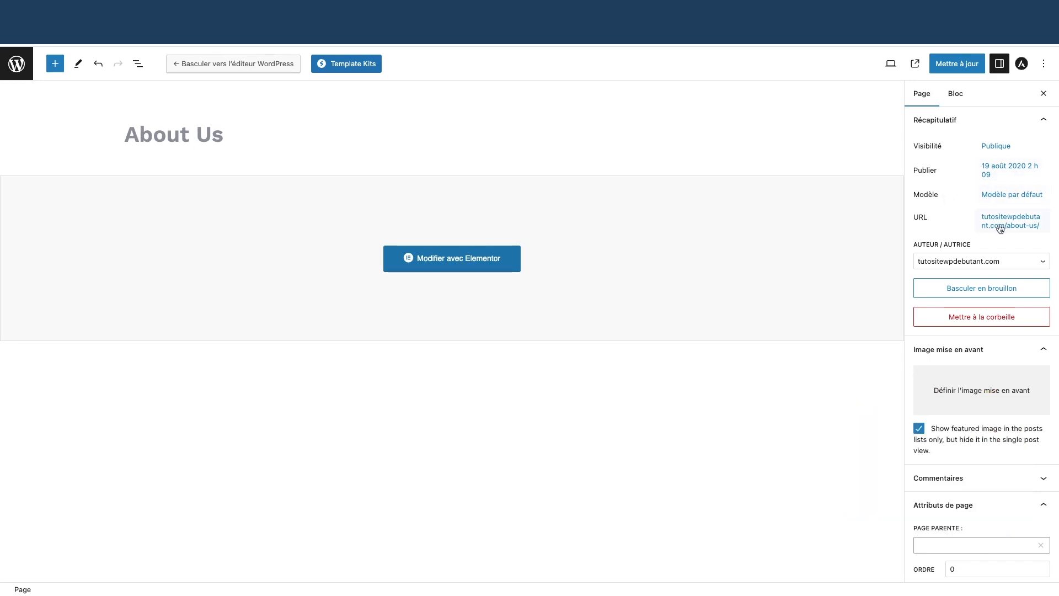
{"action": "left_click", "coordinate": [1023, 227]}
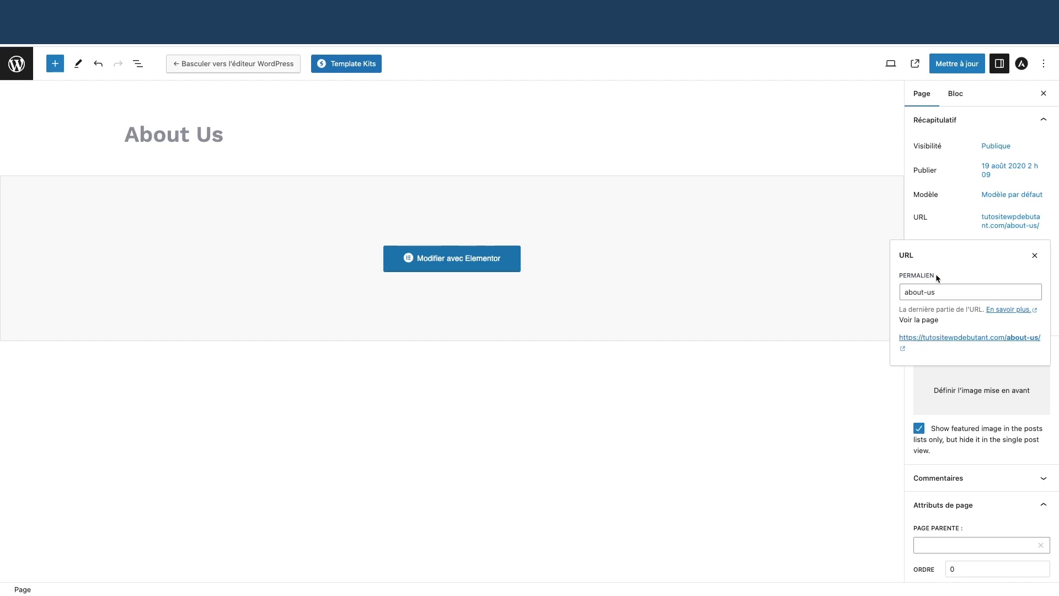
{"action": "left_click", "coordinate": [975, 292]}
{"action": "key", "text": "BackSpace"}
{"action": "key", "text": "BackSpace"}
{"action": "key", "text": "BackSpace"}
{"action": "key", "text": "BackSpace"}
{"action": "key", "text": "BackSpace"}
{"action": "key", "text": "BackSpace"}
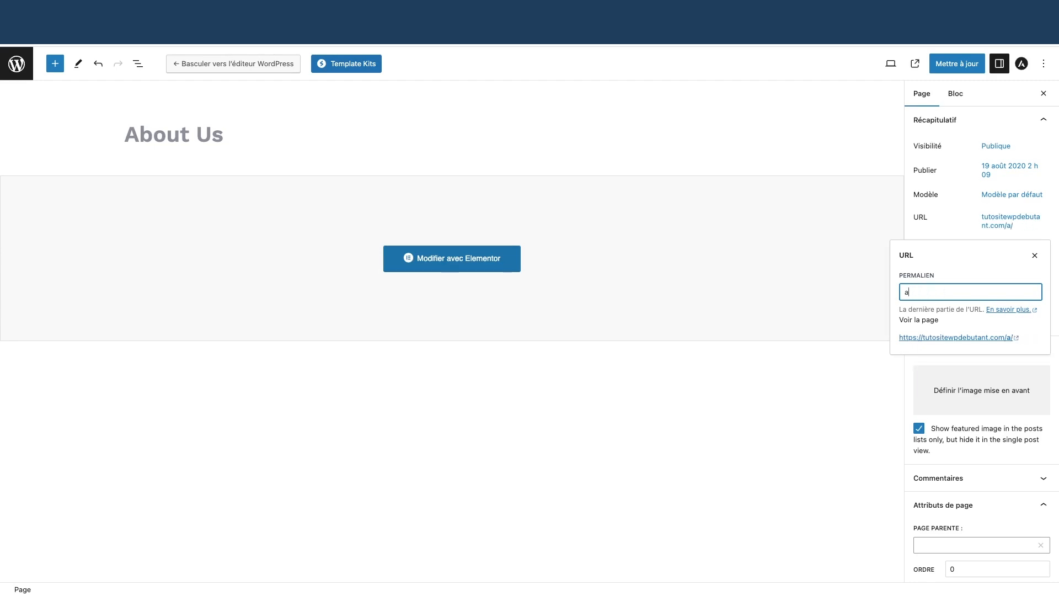
{"action": "type", "text": "-propo"}
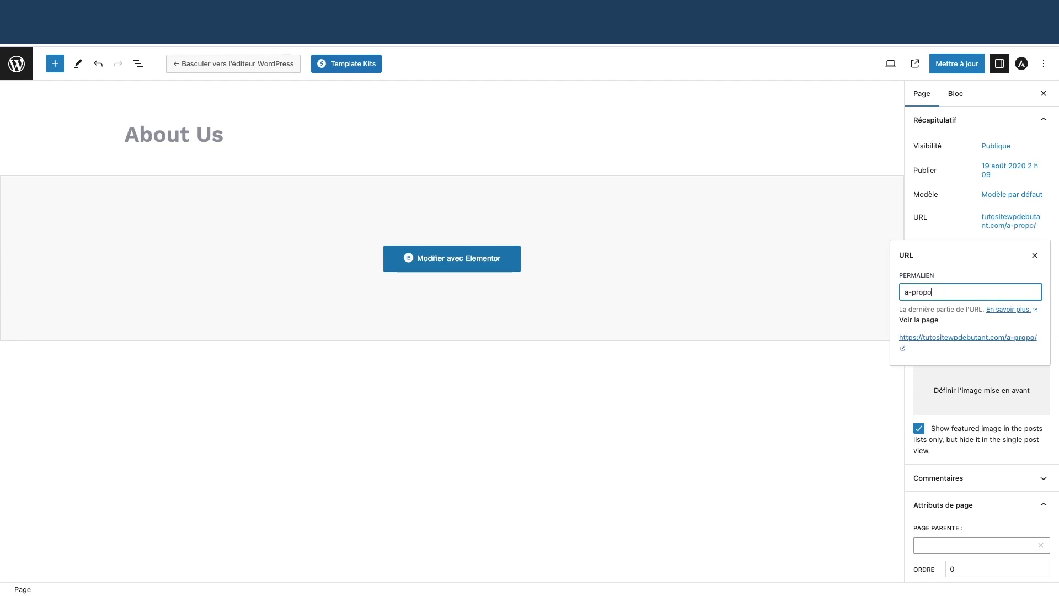
{"action": "type", "text": "s"}
{"action": "left_click", "coordinate": [958, 65]}
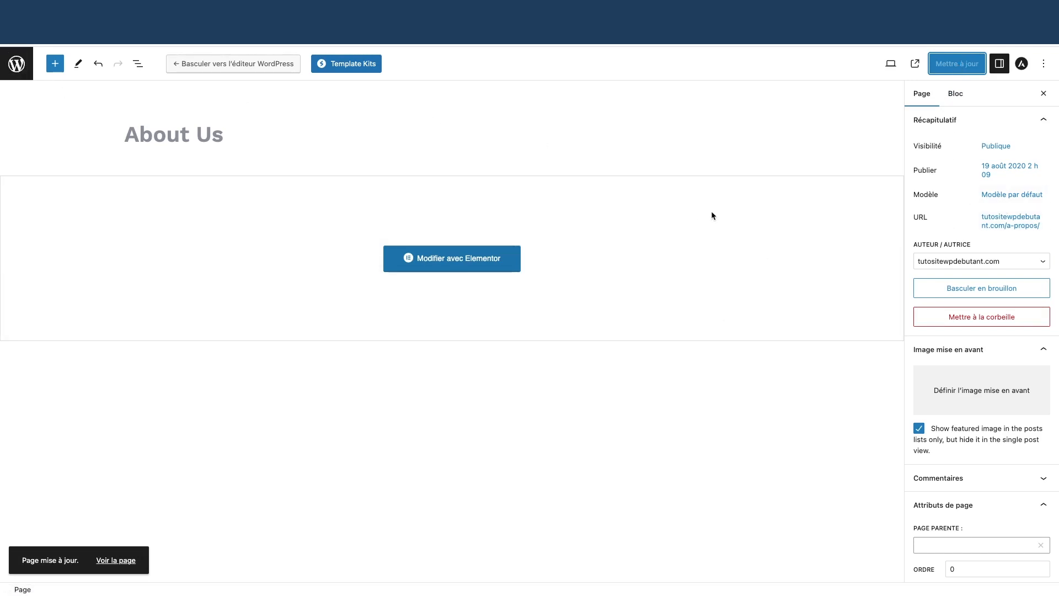
{"action": "left_click", "coordinate": [19, 66]}
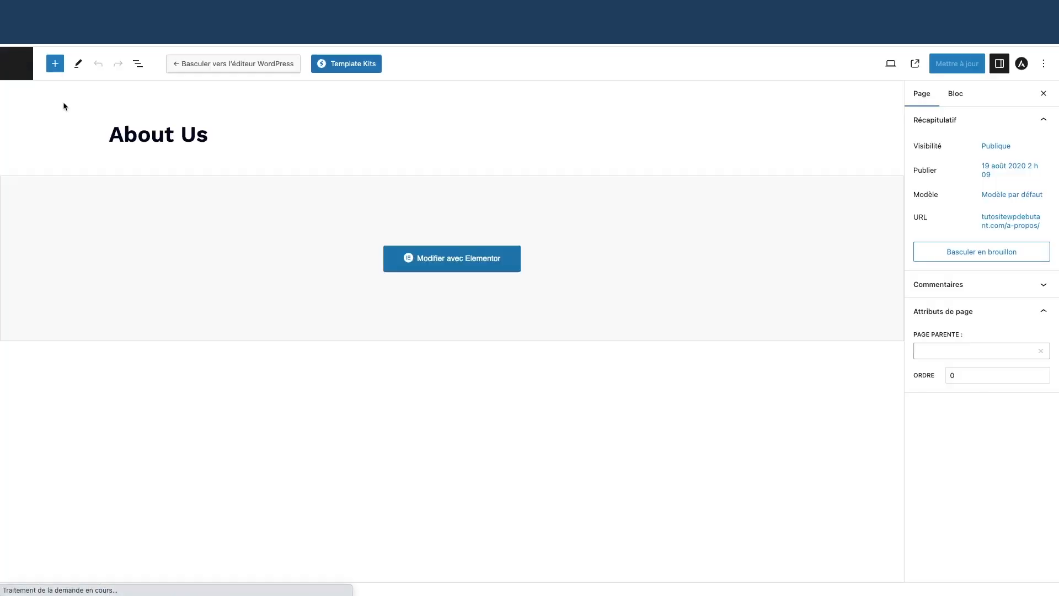
Reopen the About Us page in the block editor from the refreshed pages list
{"action": "left_click", "coordinate": [16, 65]}
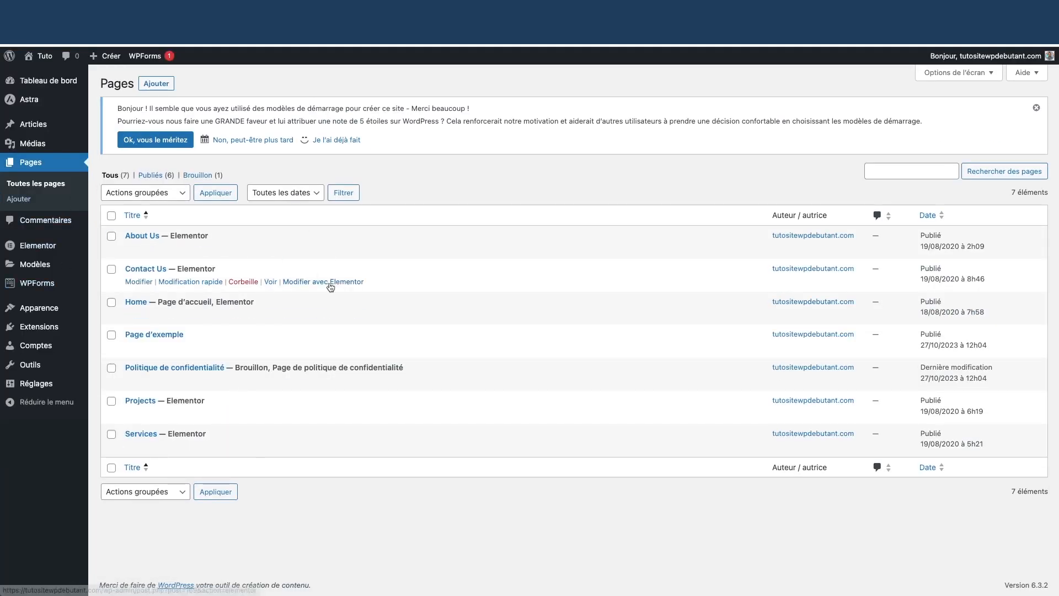
{"action": "left_click", "coordinate": [37, 190]}
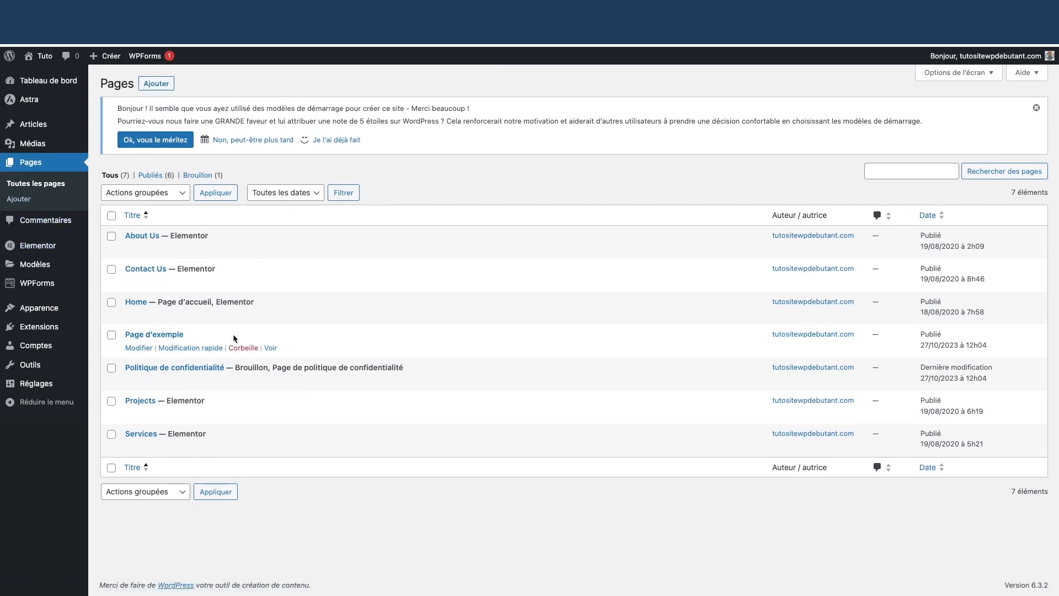
{"action": "mouse_move", "coordinate": [150, 251]}
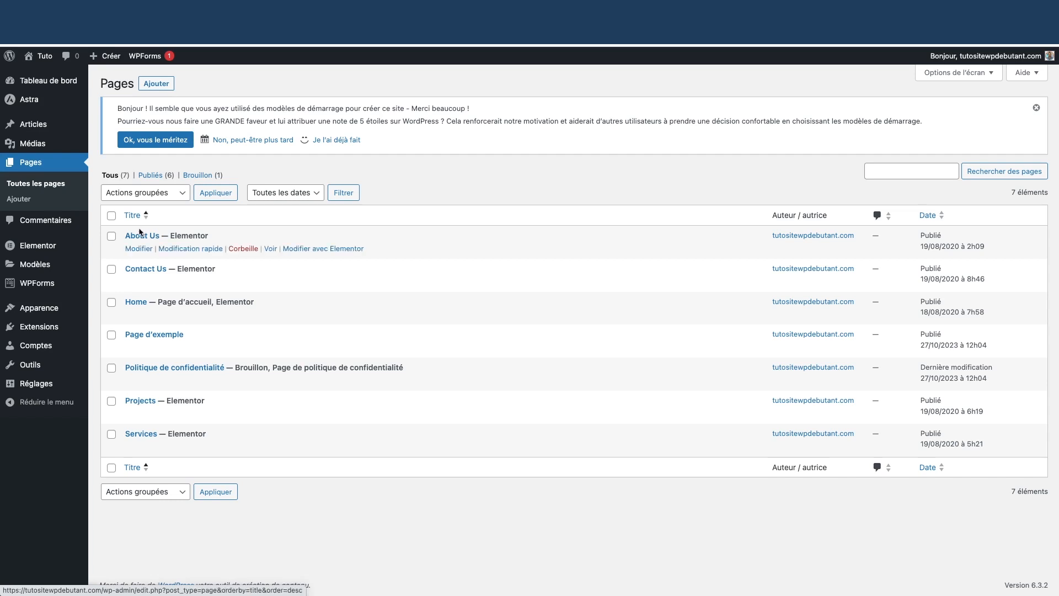
{"action": "left_click", "coordinate": [140, 249]}
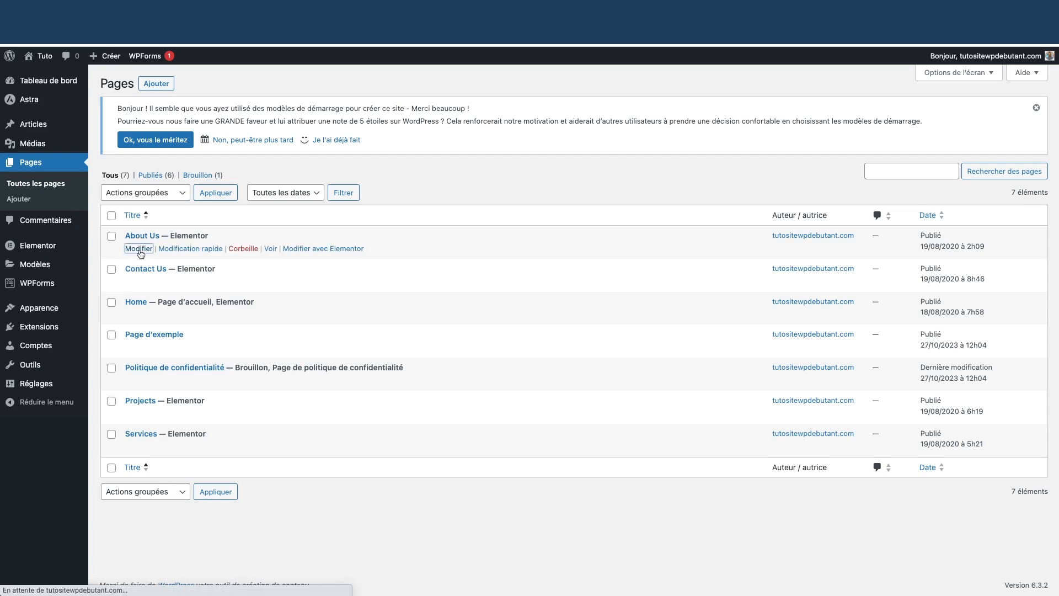
Retitle the page 'À propos' with a capital accented À and save it
{"action": "triple_click", "coordinate": [211, 134]}
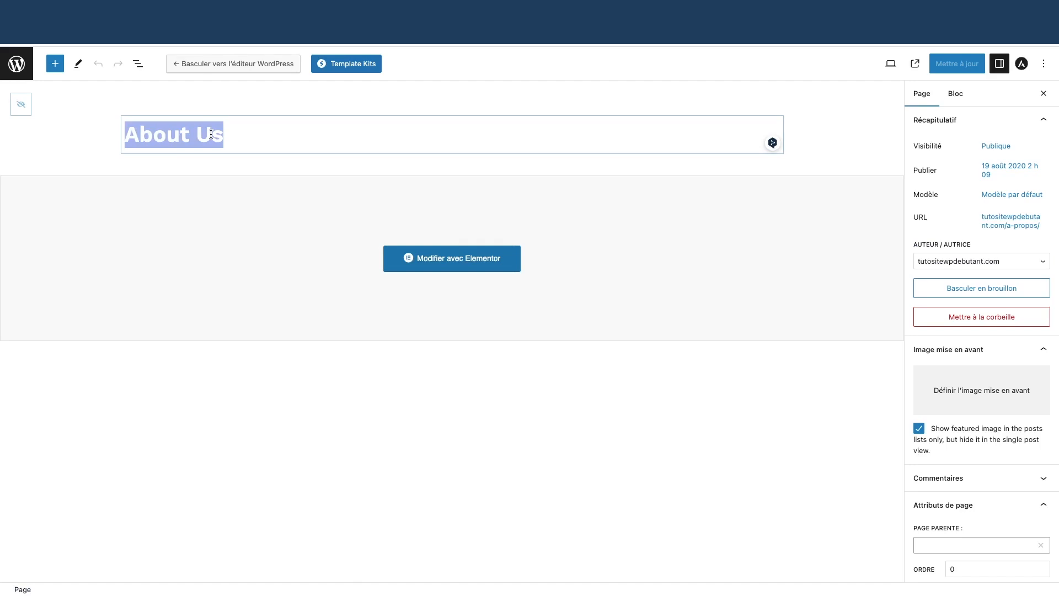
{"action": "type", "text": "à"}
{"action": "key", "text": "BackSpace"}
{"action": "key", "text": "Caps_Lock"}
{"action": "type", "text": "À"}
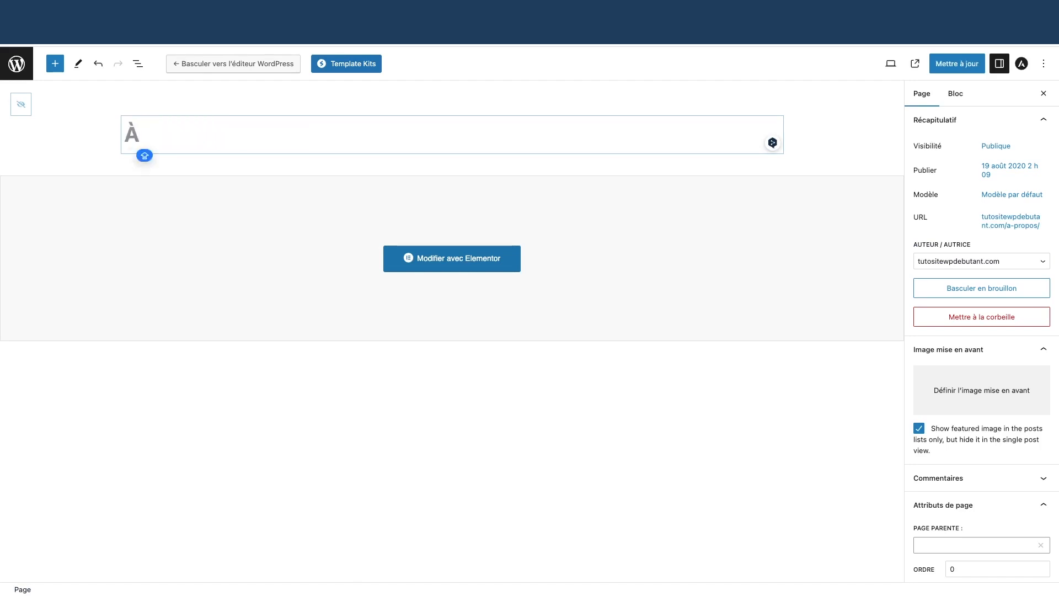
{"action": "type", "text": " propos"}
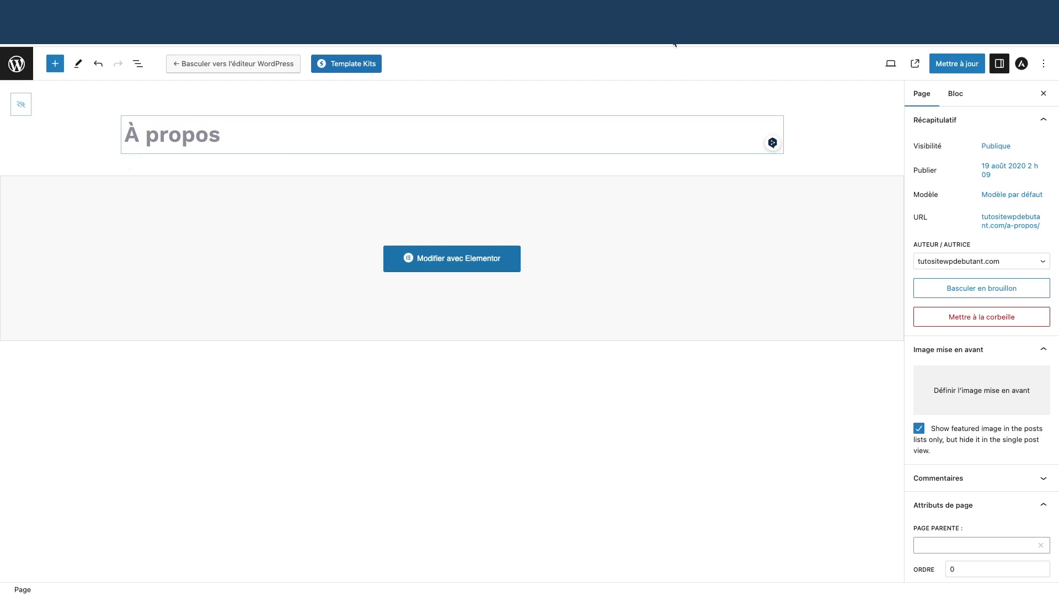
{"action": "left_click", "coordinate": [957, 64]}
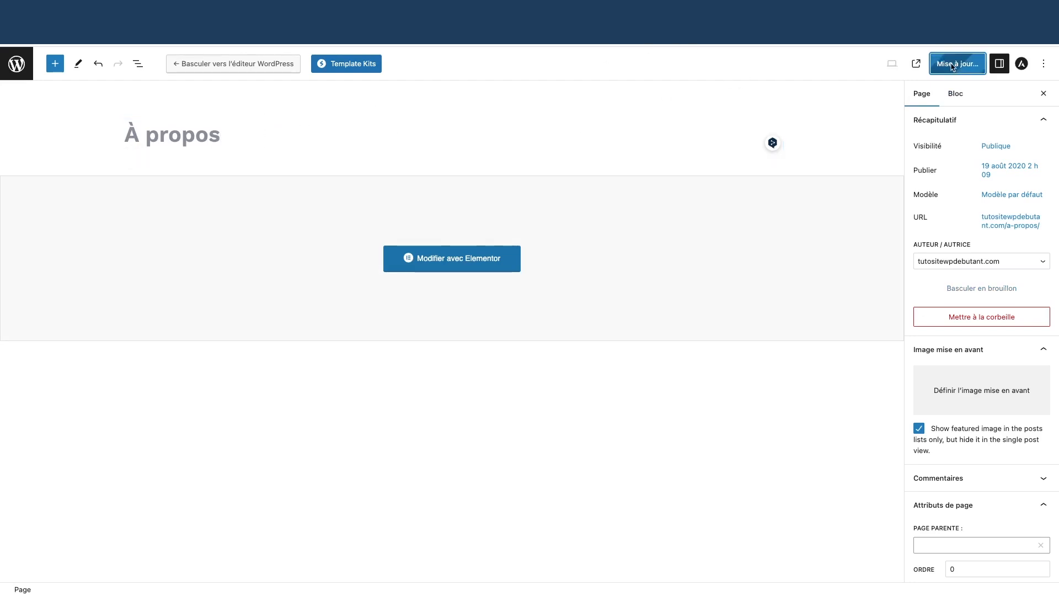
{"action": "left_click", "coordinate": [9, 69]}
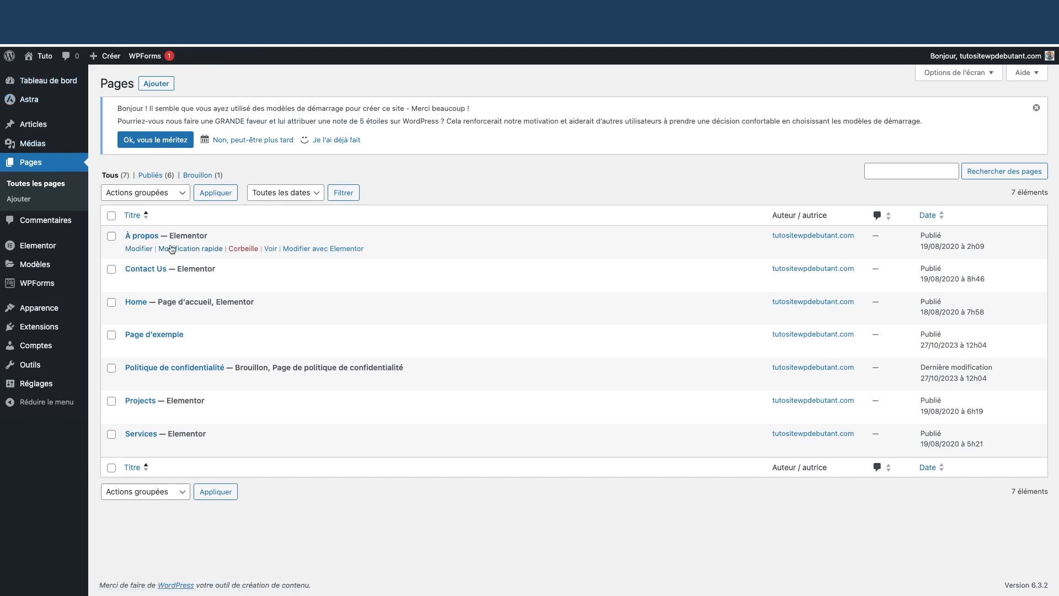
Go from the pages list to the public À propos page and open it with Modifier avec Elementor
{"action": "left_click", "coordinate": [44, 74]}
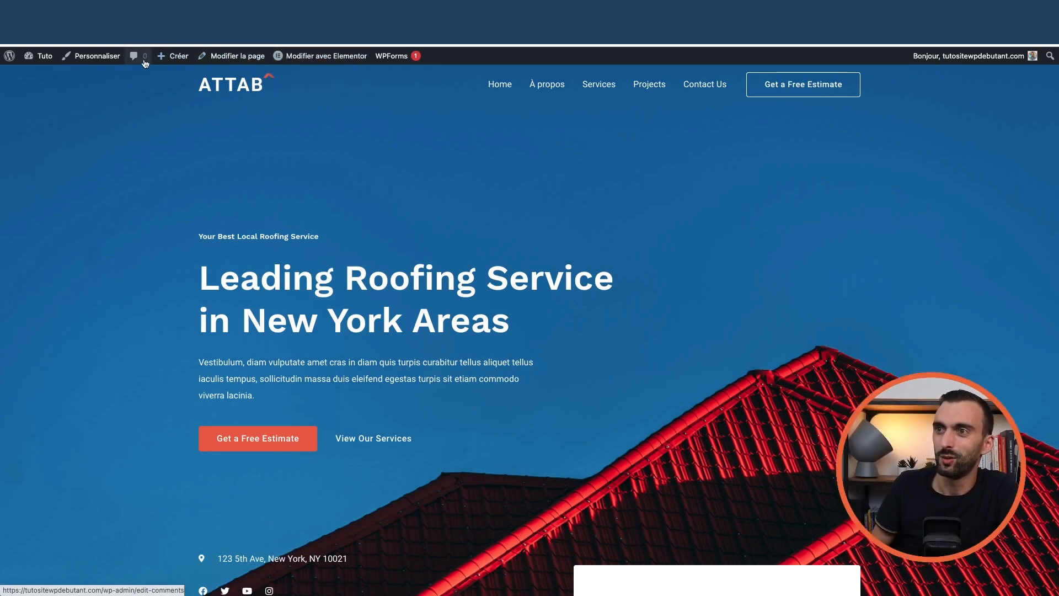
{"action": "left_click", "coordinate": [42, 76]}
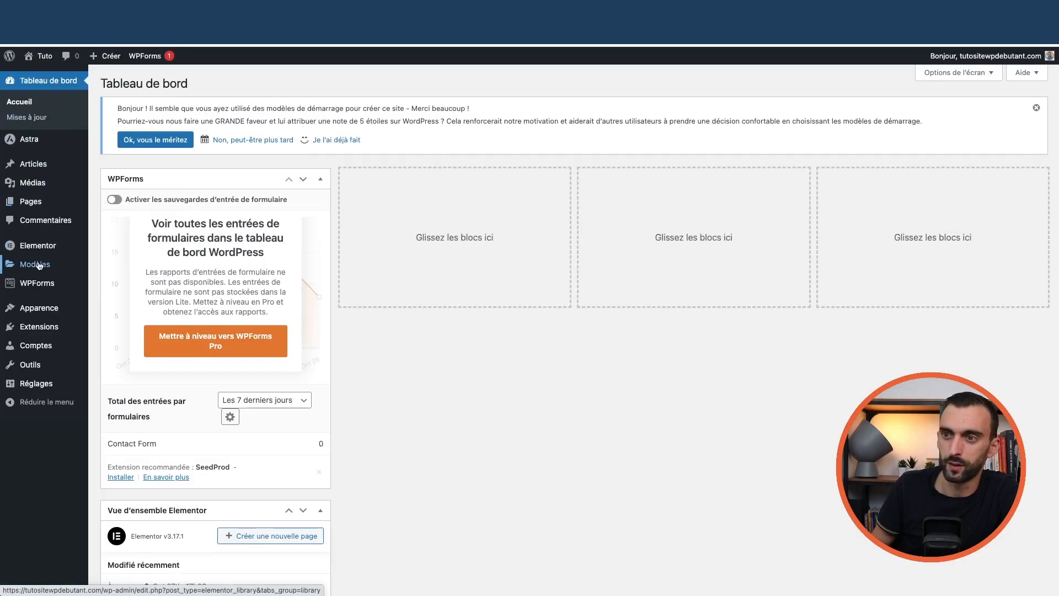
{"action": "mouse_move", "coordinate": [66, 201]}
{"action": "left_click", "coordinate": [115, 206]}
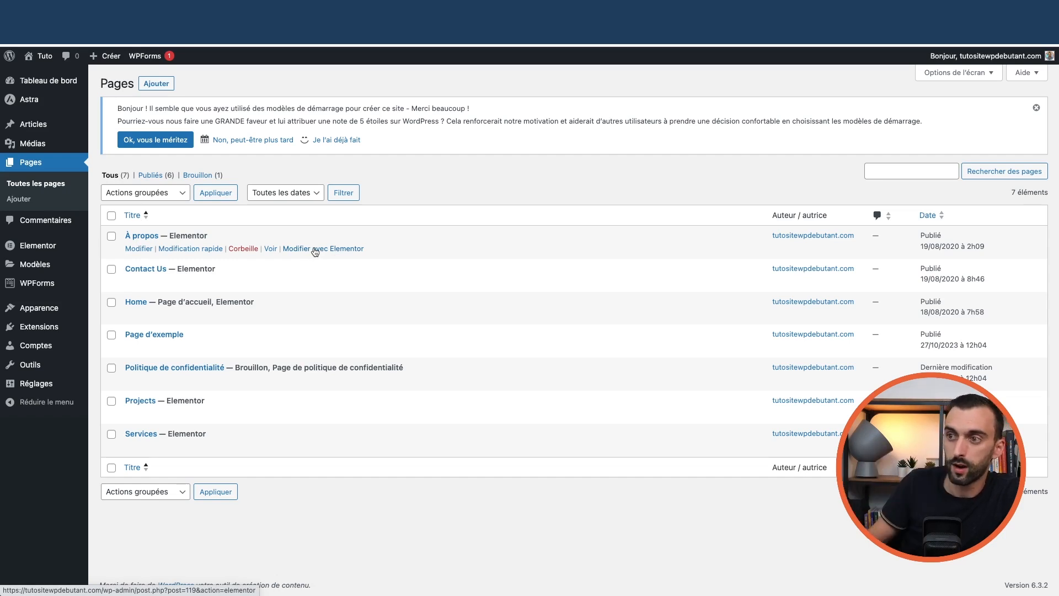
{"action": "left_click", "coordinate": [45, 76]}
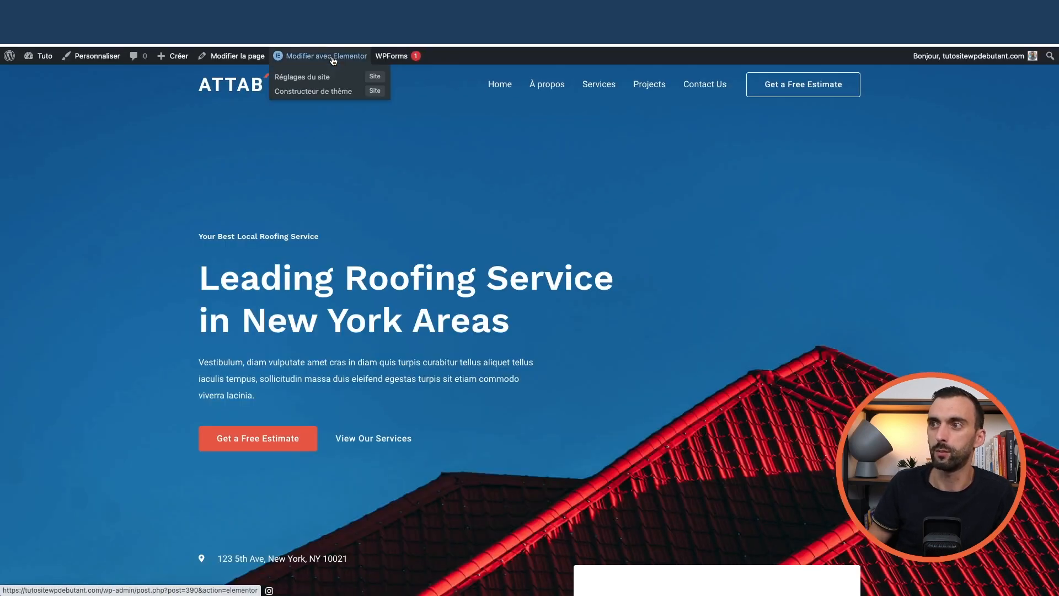
{"action": "left_click", "coordinate": [333, 61]}
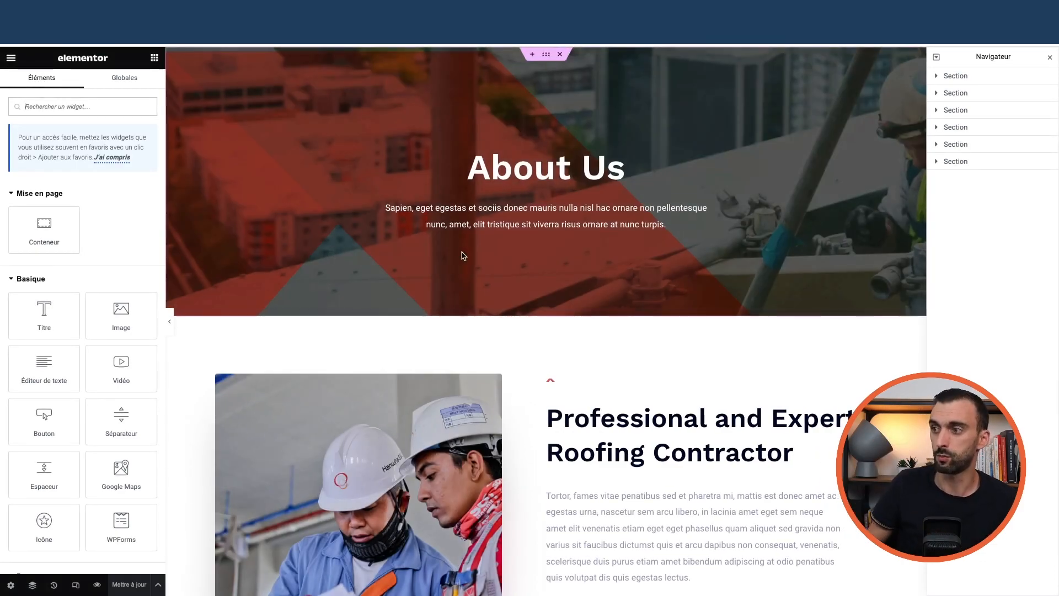
Replace the hero heading text 'About Us' with 'À propos'
{"action": "scroll", "coordinate": [464, 255], "scroll_direction": "down", "scroll_amount": 9}
{"action": "scroll", "coordinate": [515, 260], "scroll_direction": "up", "scroll_amount": 9}
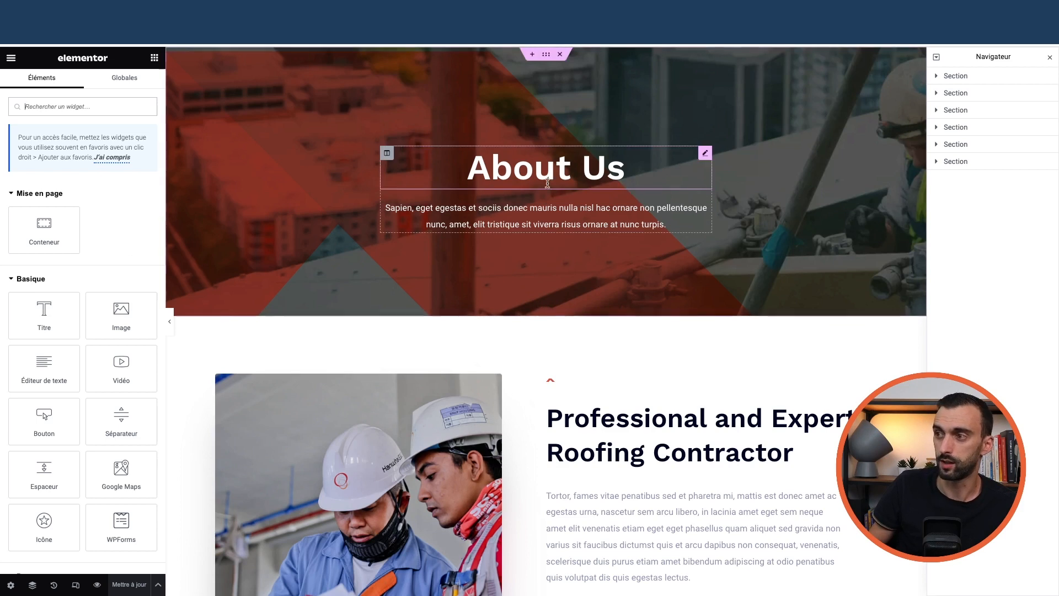
{"action": "left_click", "coordinate": [622, 168]}
{"action": "left_click_drag", "start_coordinate": [625, 168], "coordinate": [458, 163]}
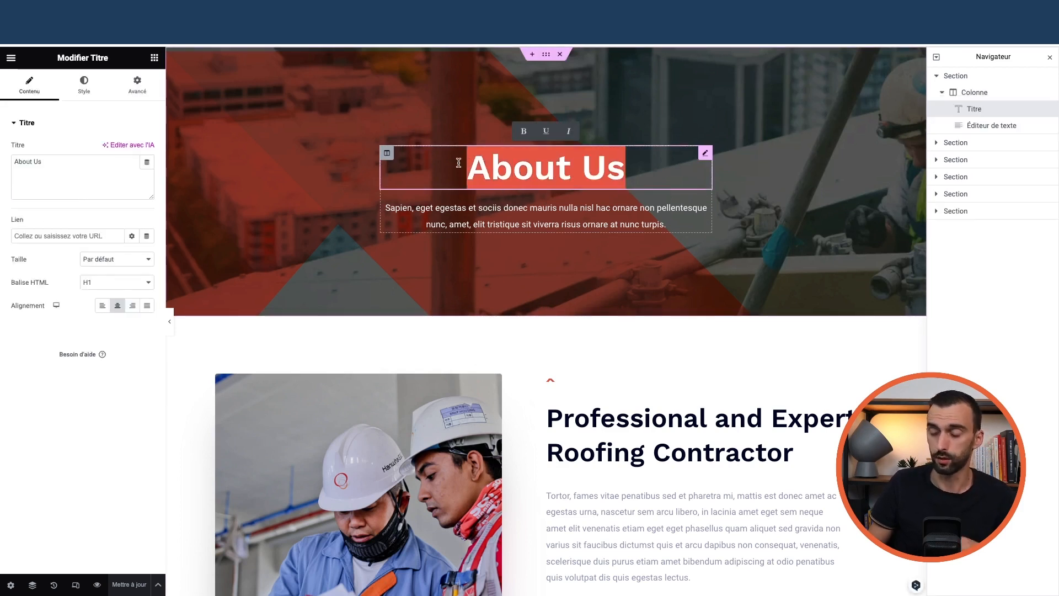
{"action": "type", "text": "À"}
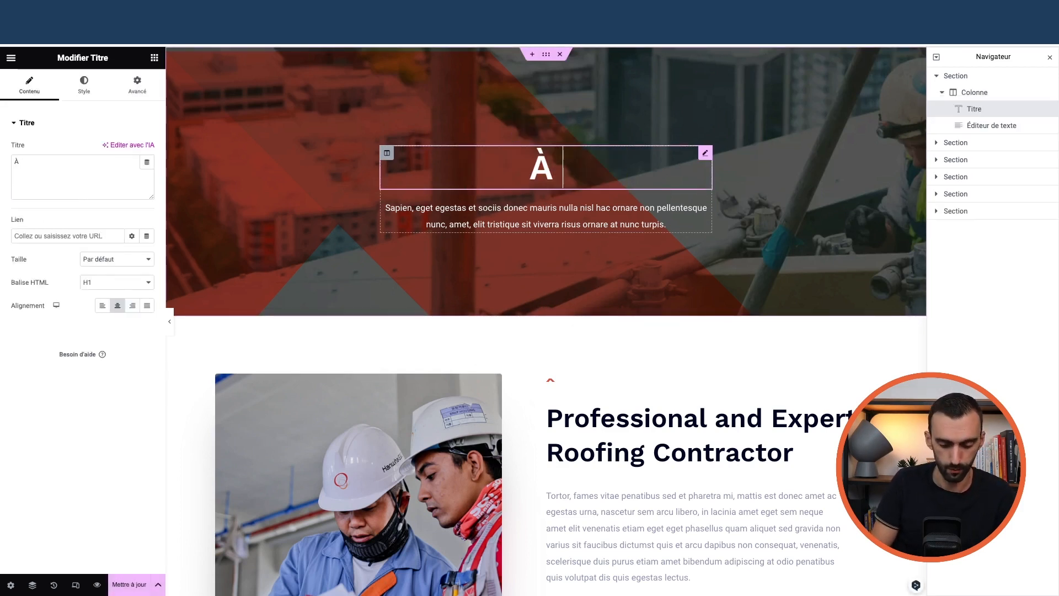
{"action": "type", "text": " propos"}
{"action": "scroll", "coordinate": [562, 371], "scroll_direction": "down", "scroll_amount": 5}
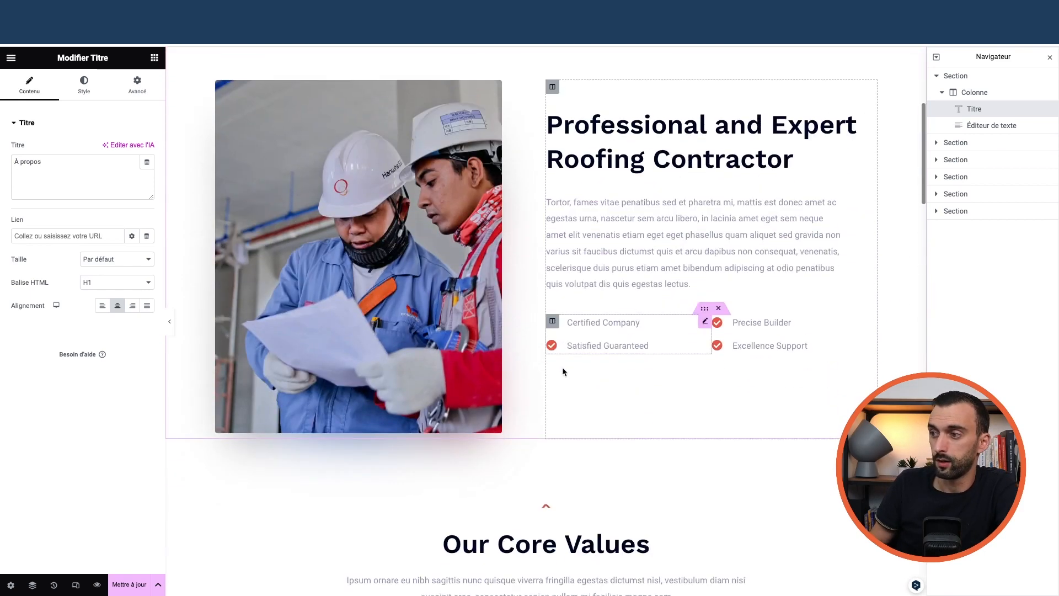
{"action": "scroll", "coordinate": [563, 371], "scroll_direction": "up", "scroll_amount": 5}
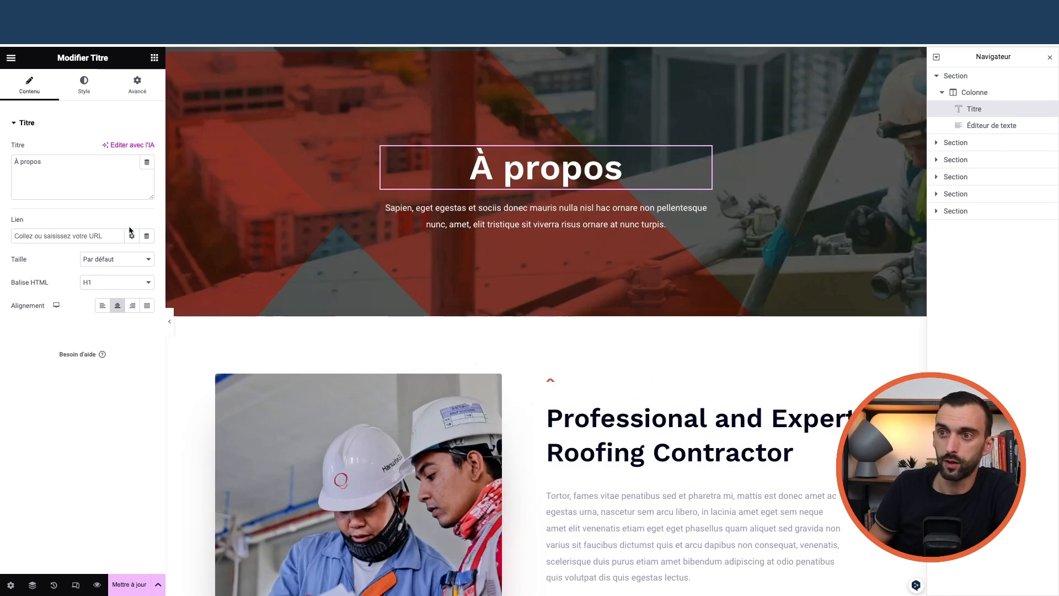
Add a trial Image widget below the heading, then delete it with Effacer
{"action": "left_click", "coordinate": [155, 58]}
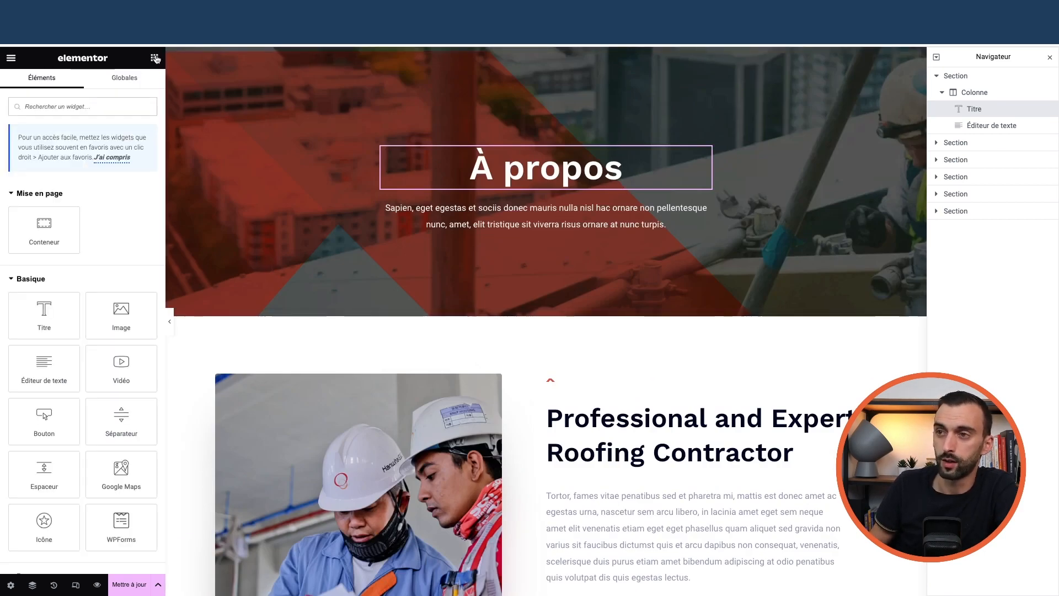
{"action": "scroll", "coordinate": [83, 331], "scroll_direction": "down", "scroll_amount": 10}
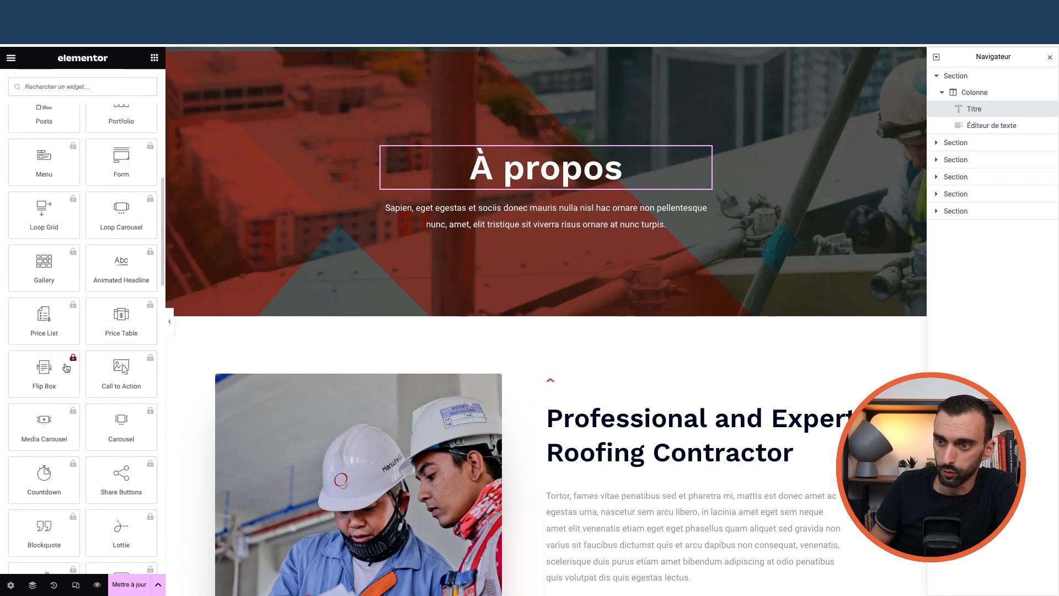
{"action": "scroll", "coordinate": [55, 309], "scroll_direction": "up", "scroll_amount": 10}
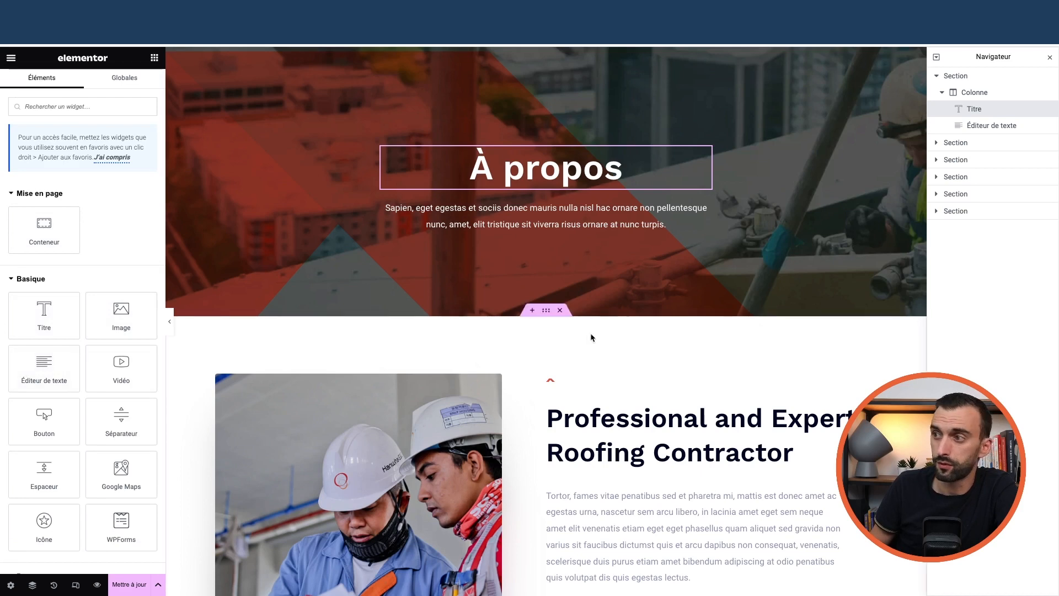
{"action": "left_click_drag", "start_coordinate": [121, 311], "coordinate": [531, 205]}
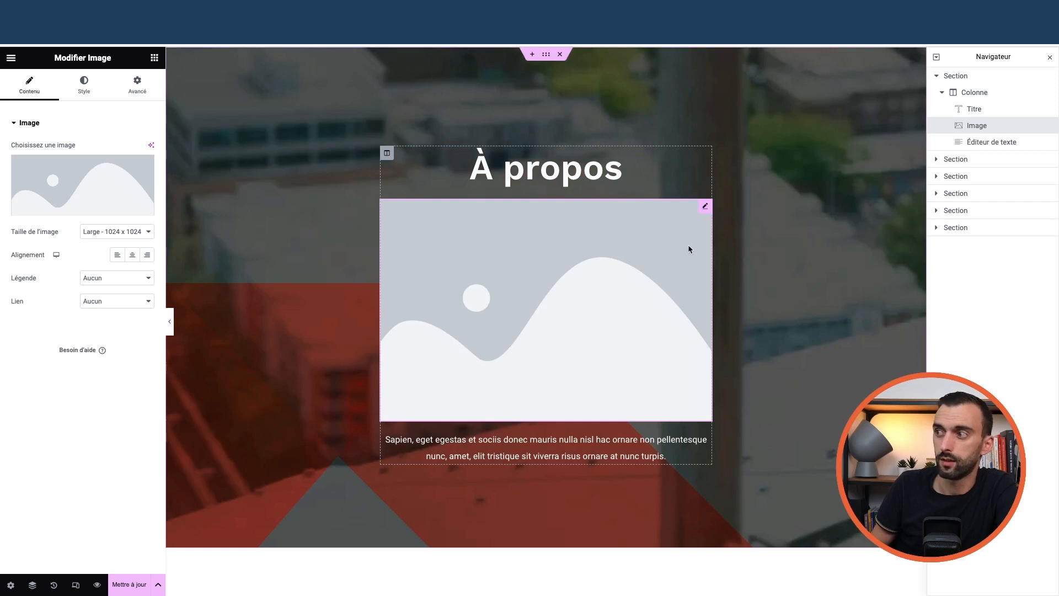
{"action": "right_click", "coordinate": [702, 209]}
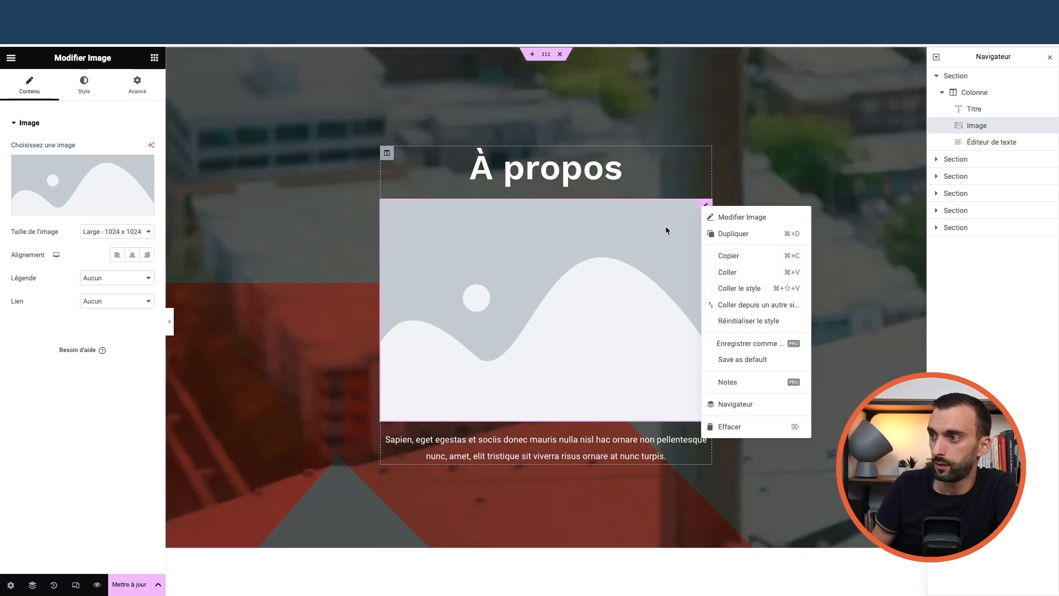
{"action": "left_click", "coordinate": [735, 428]}
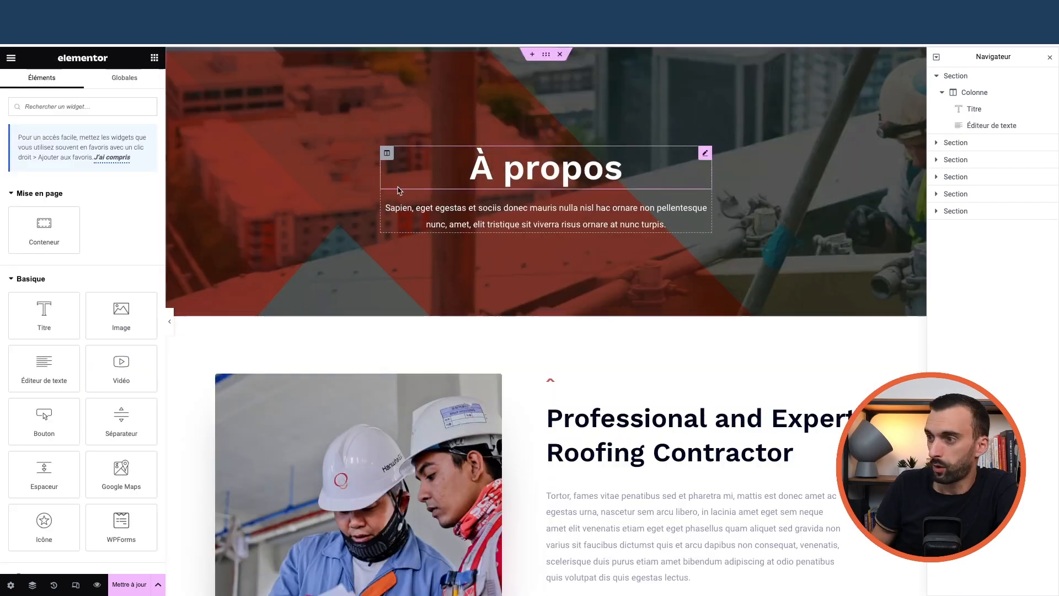
{"action": "scroll", "coordinate": [461, 310], "scroll_direction": "down", "scroll_amount": 15}
{"action": "scroll", "coordinate": [484, 303], "scroll_direction": "up", "scroll_amount": 15}
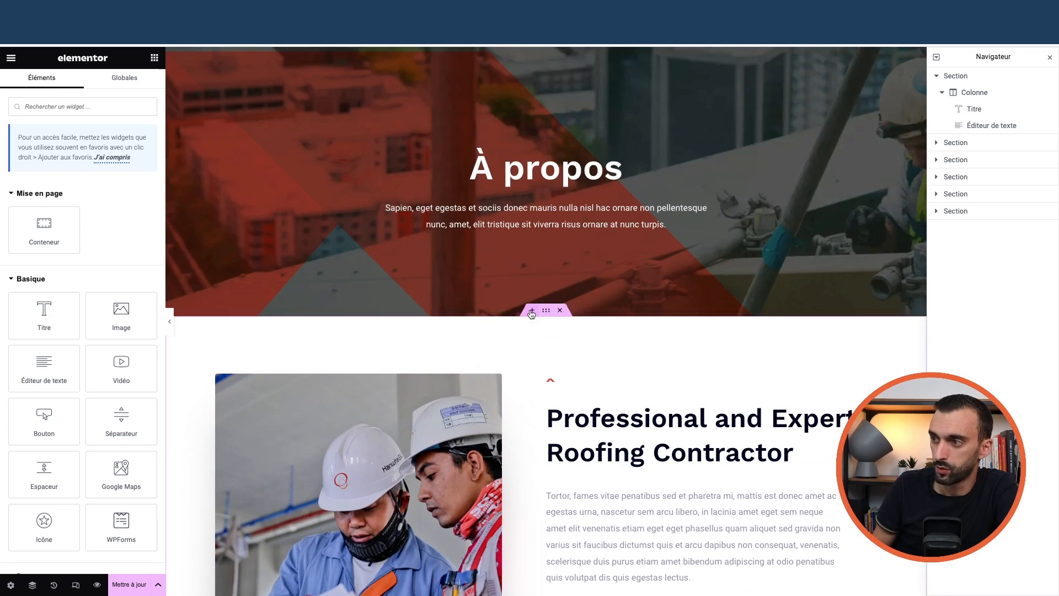
Insert a two-column container below the À propos hero and expand its background overlay style settings
{"action": "left_click", "coordinate": [531, 310]}
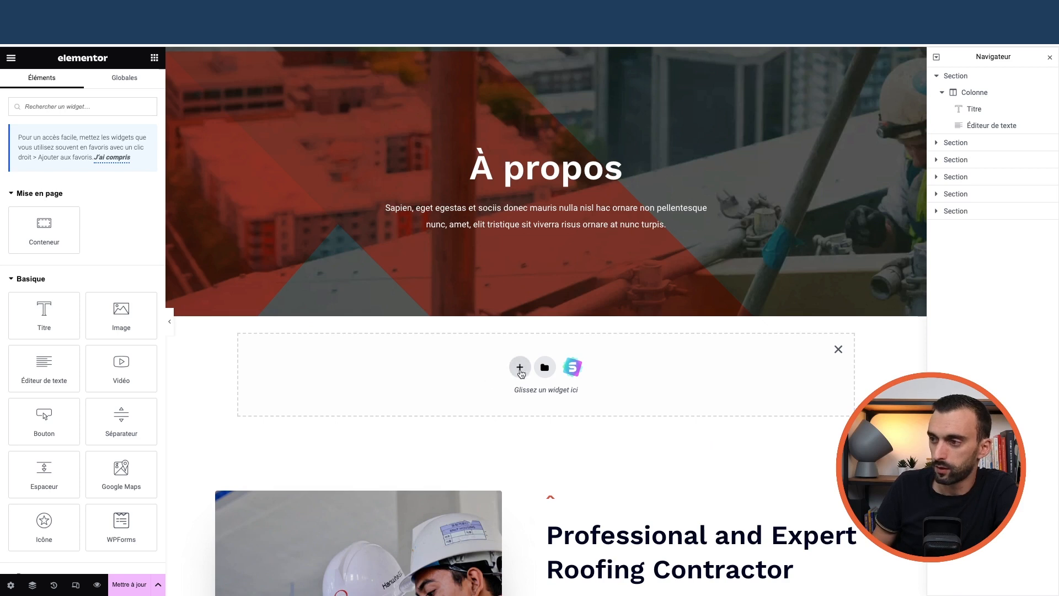
{"action": "left_click", "coordinate": [519, 367]}
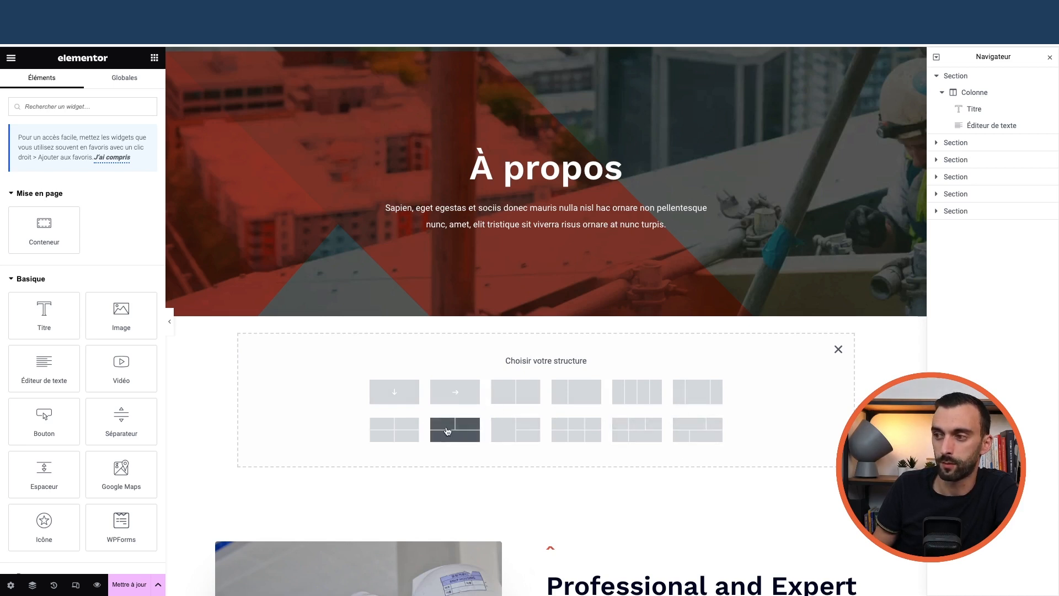
{"action": "left_click", "coordinate": [519, 393]}
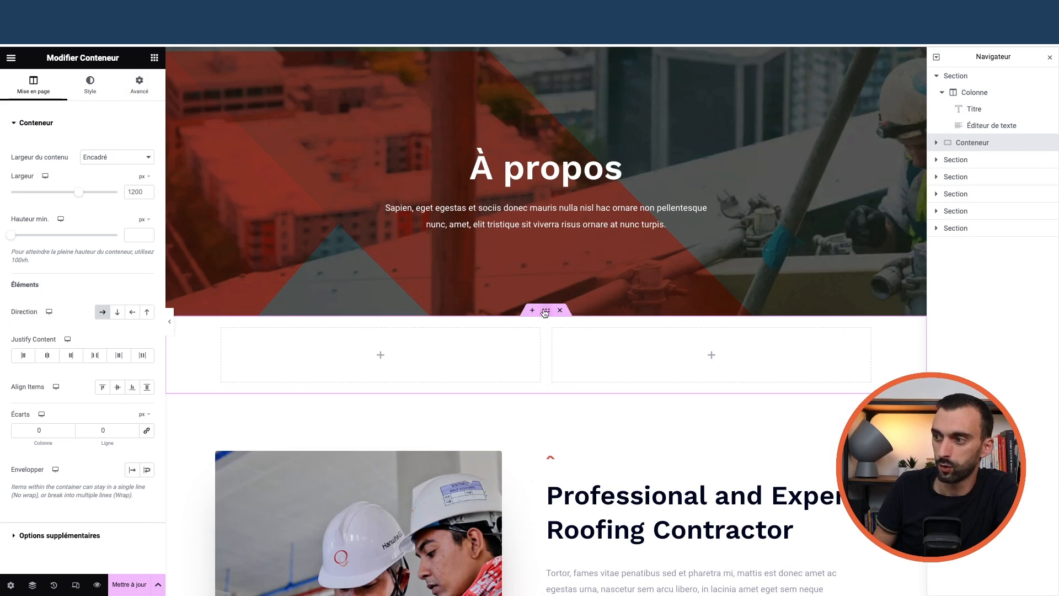
{"action": "left_click", "coordinate": [90, 86]}
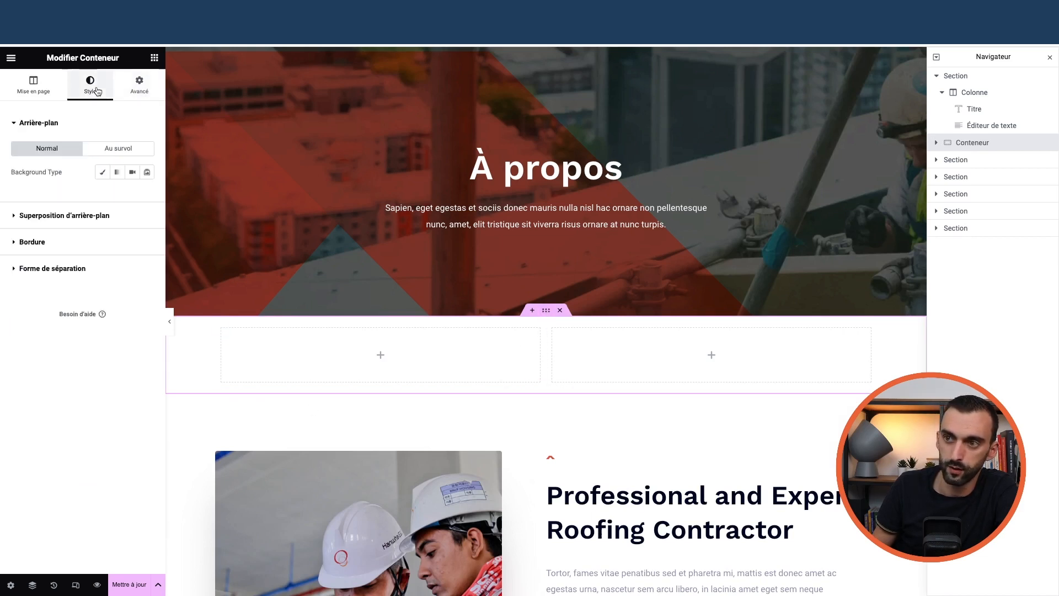
{"action": "left_click", "coordinate": [83, 215]}
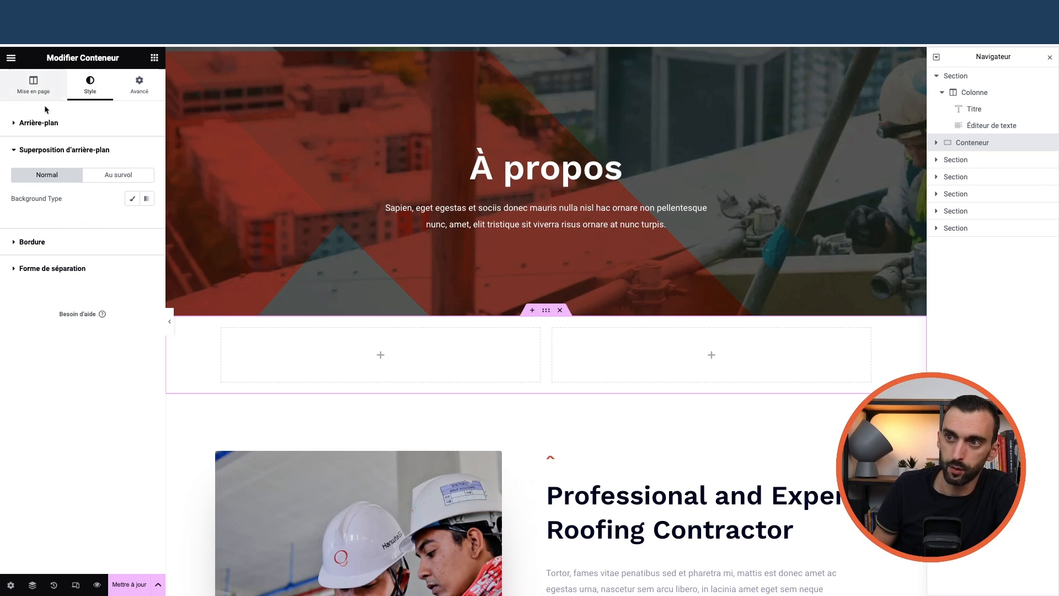
{"action": "left_click", "coordinate": [77, 121]}
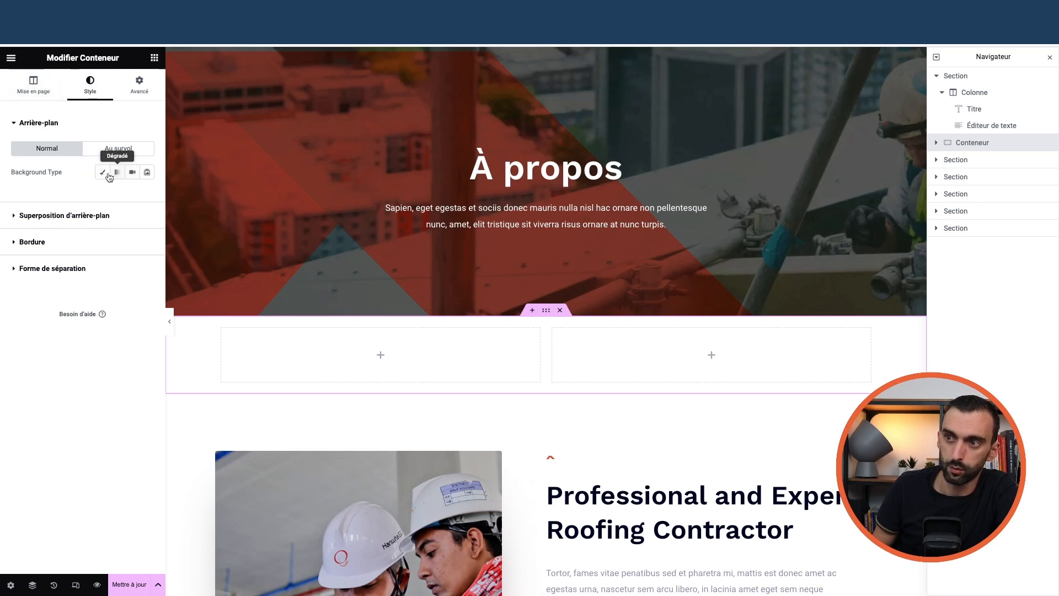
{"action": "left_click", "coordinate": [102, 172]}
{"action": "left_click", "coordinate": [146, 195]}
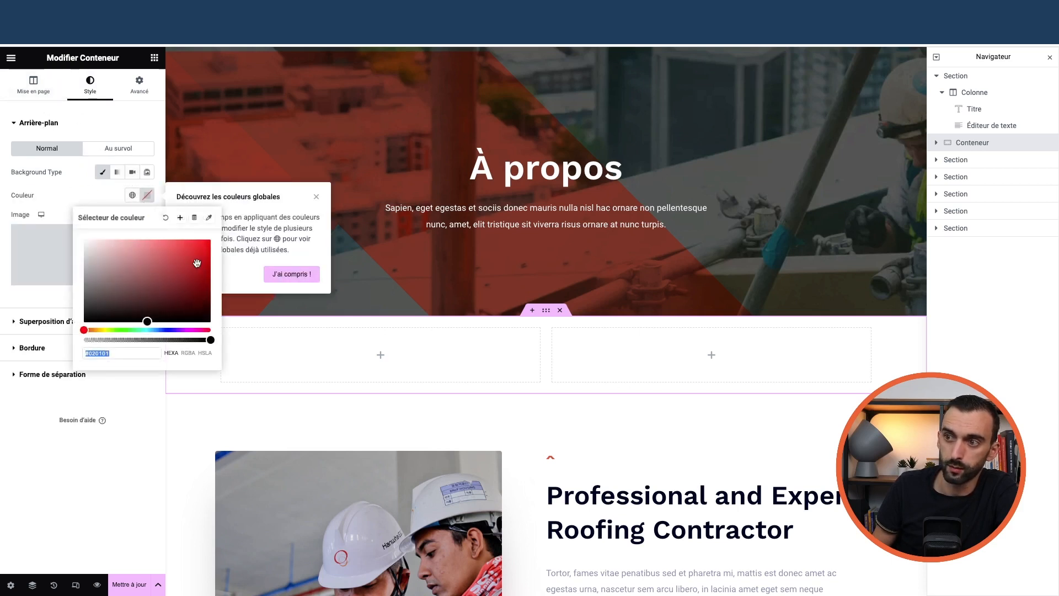
{"action": "left_click", "coordinate": [312, 198]}
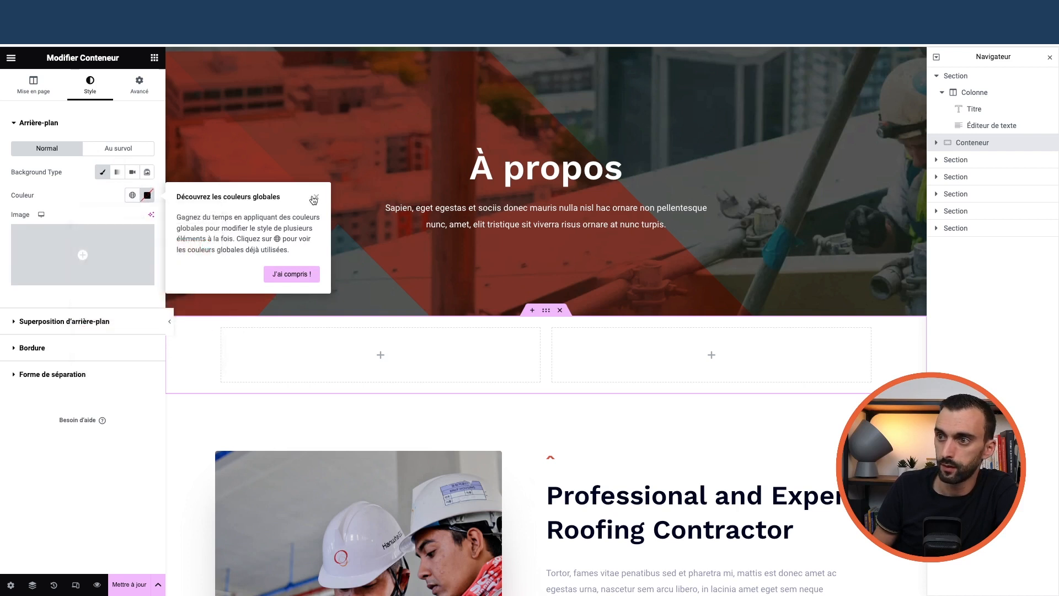
{"action": "left_click", "coordinate": [313, 198]}
{"action": "left_click", "coordinate": [146, 195]}
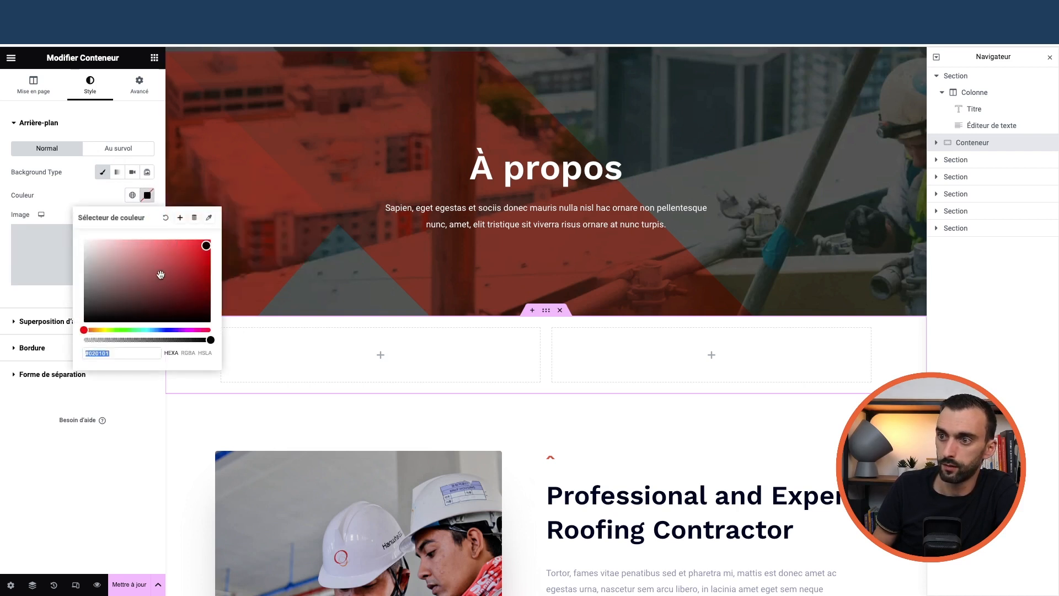
{"action": "left_click", "coordinate": [202, 251]}
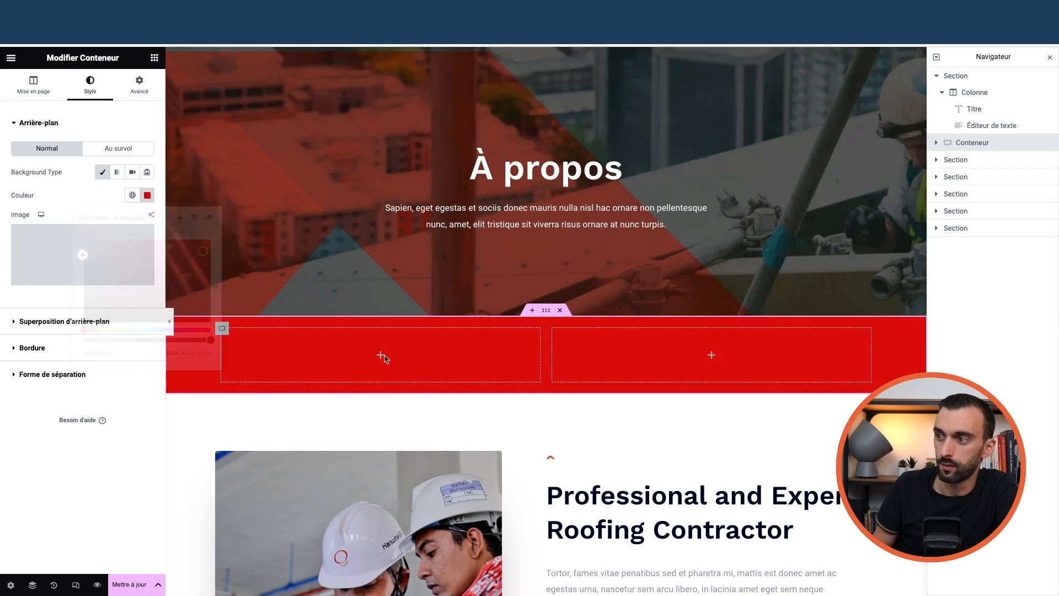
{"action": "left_click", "coordinate": [443, 399]}
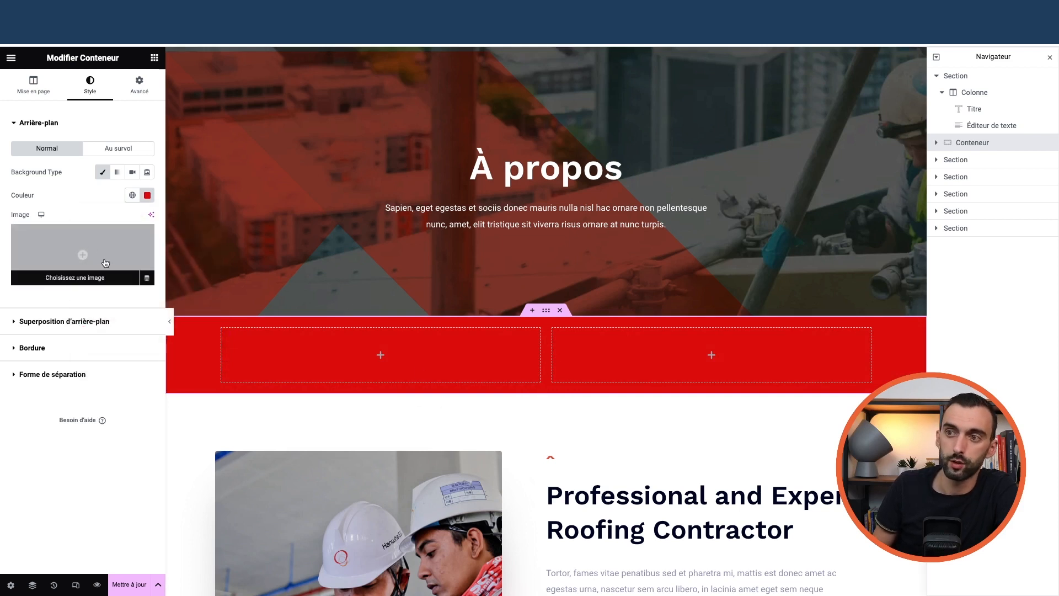
{"action": "left_click", "coordinate": [132, 171]}
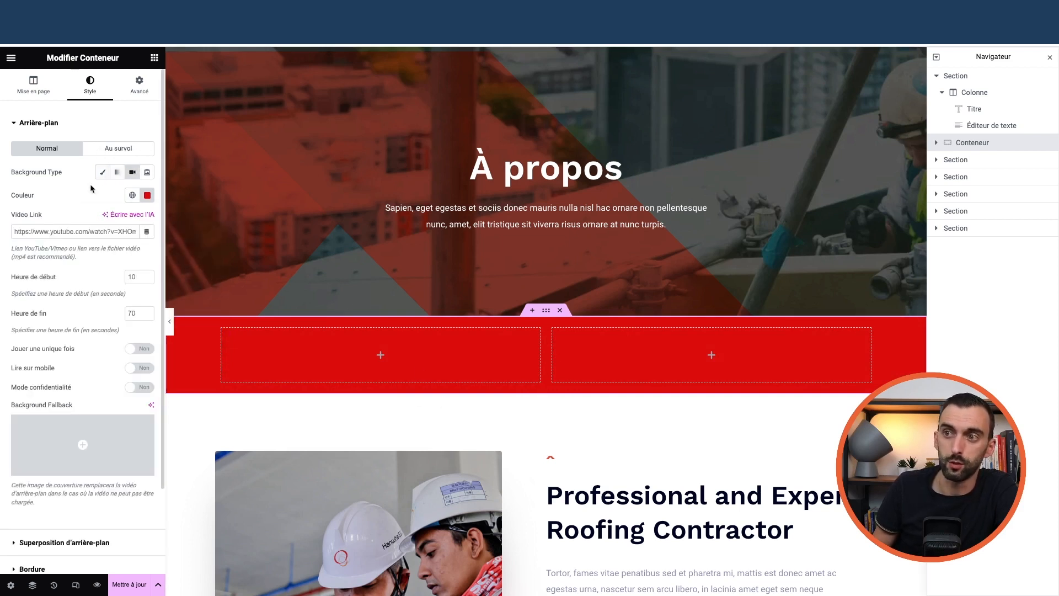
{"action": "left_click", "coordinate": [102, 171]}
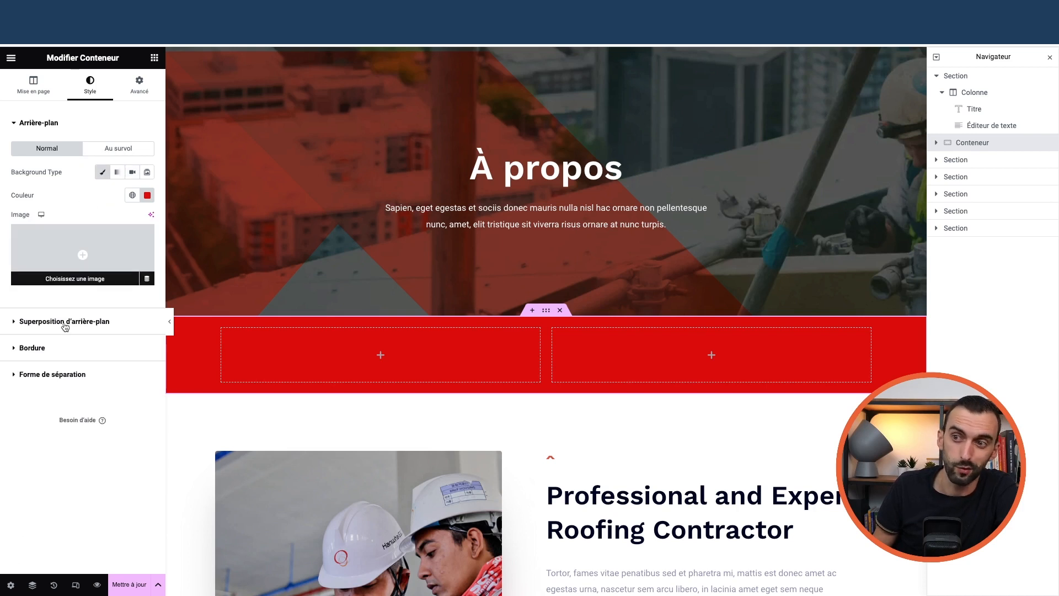
{"action": "left_click", "coordinate": [147, 195]}
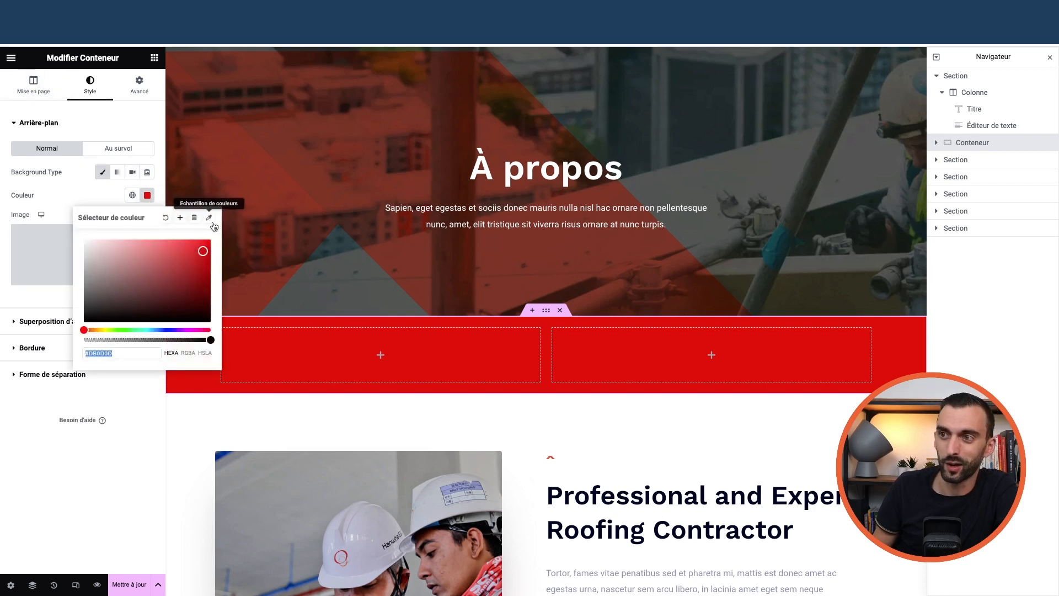
{"action": "left_click", "coordinate": [210, 217]}
{"action": "left_click", "coordinate": [145, 196]}
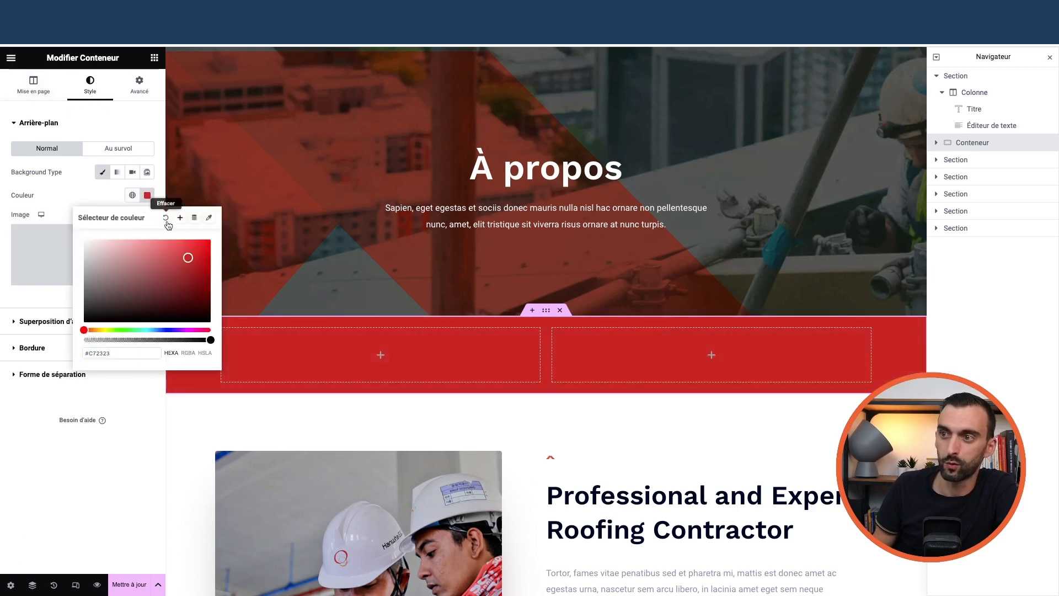
{"action": "left_click", "coordinate": [82, 192]}
{"action": "left_click", "coordinate": [147, 197]}
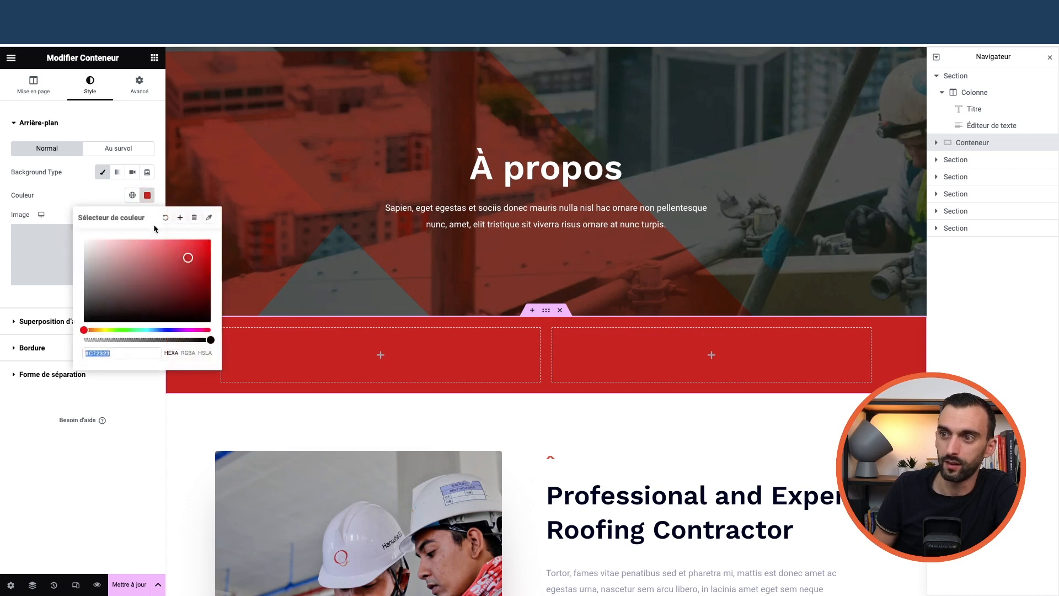
{"action": "left_click", "coordinate": [165, 219]}
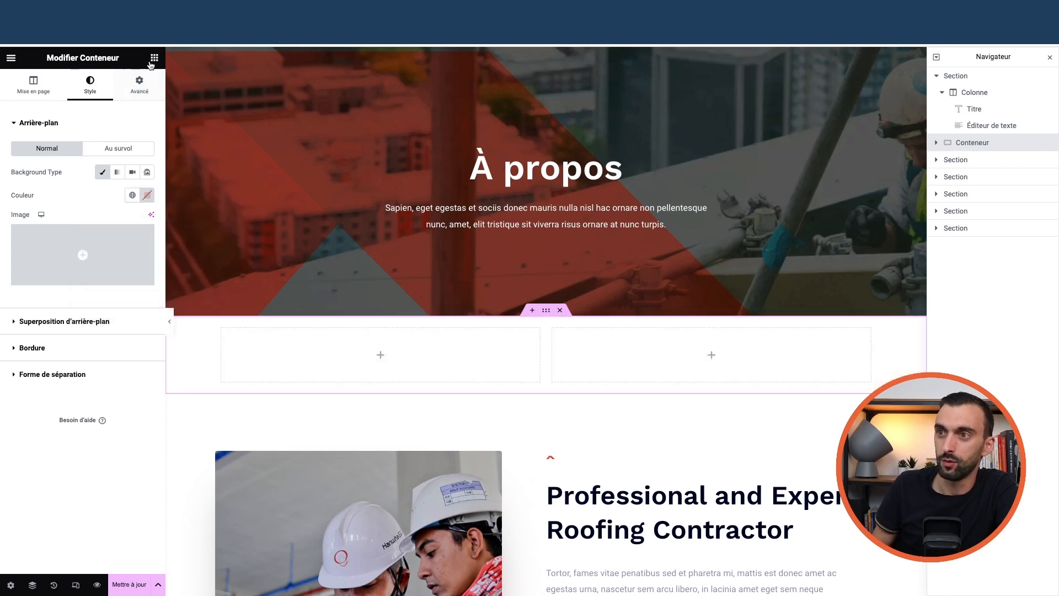
{"action": "left_click", "coordinate": [307, 368]}
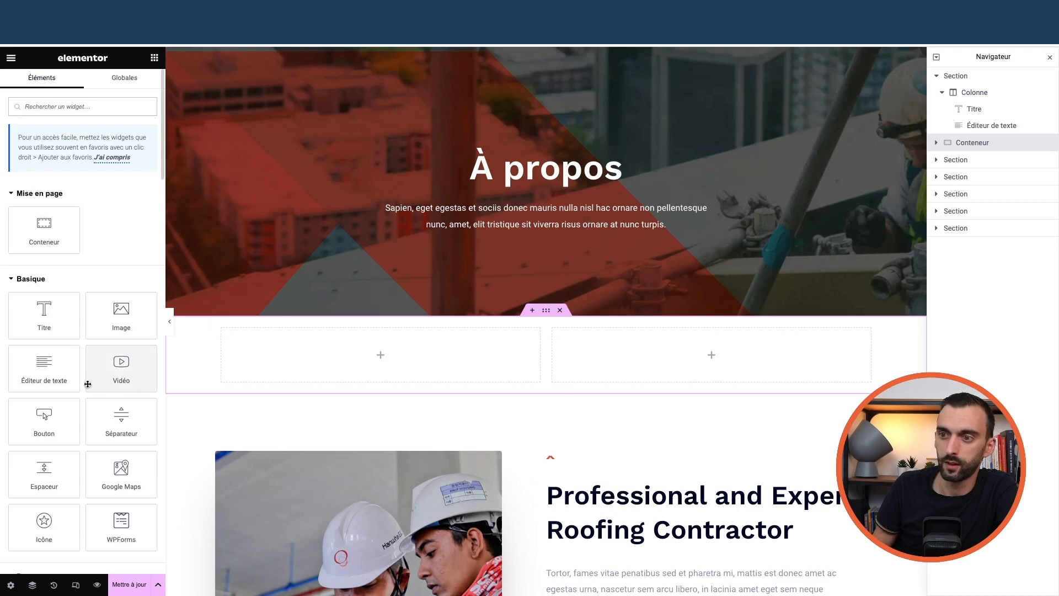
Fill the two-column container with a Titre heading, a text block and an Image widget
{"action": "scroll", "coordinate": [87, 384], "scroll_direction": "down", "scroll_amount": 2}
{"action": "left_click_drag", "start_coordinate": [45, 232], "coordinate": [346, 360]}
{"action": "left_click", "coordinate": [154, 58]}
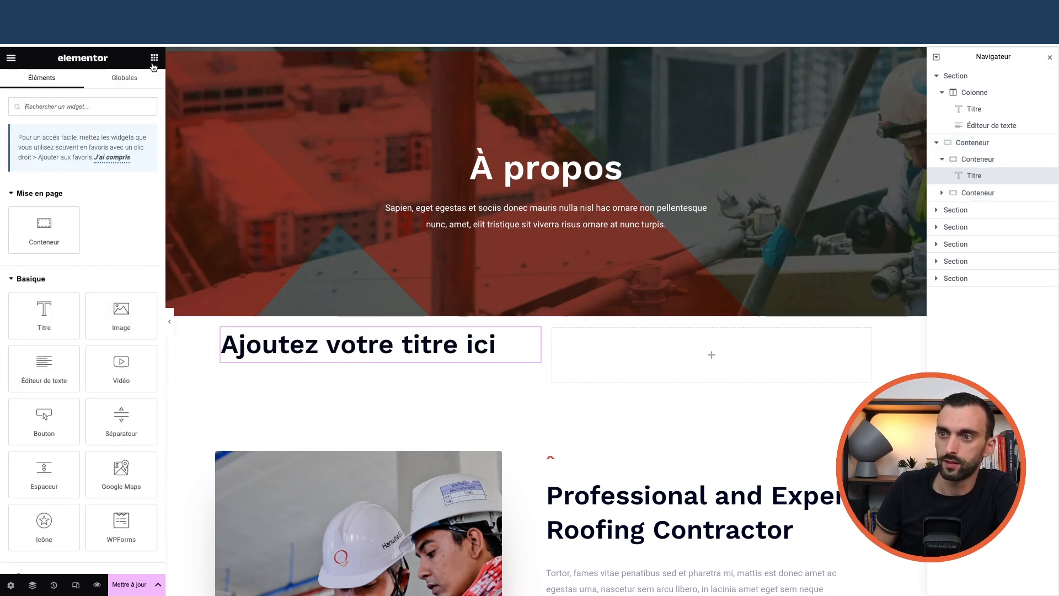
{"action": "left_click_drag", "start_coordinate": [66, 370], "coordinate": [340, 357]}
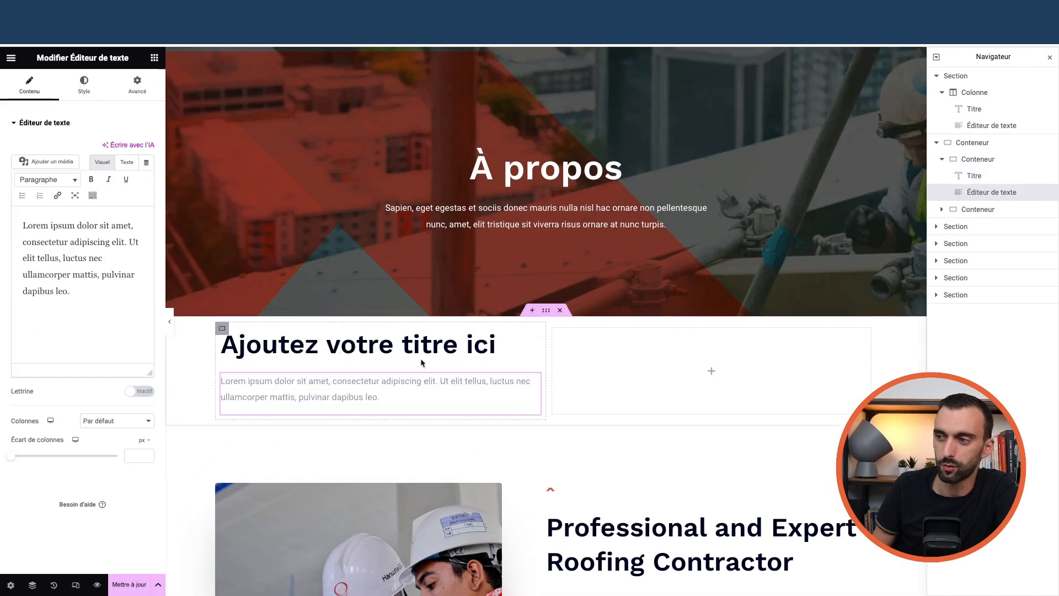
{"action": "left_click", "coordinate": [154, 58]}
{"action": "left_click_drag", "start_coordinate": [121, 264], "coordinate": [684, 393]}
{"action": "scroll", "coordinate": [460, 415], "scroll_direction": "down", "scroll_amount": 2}
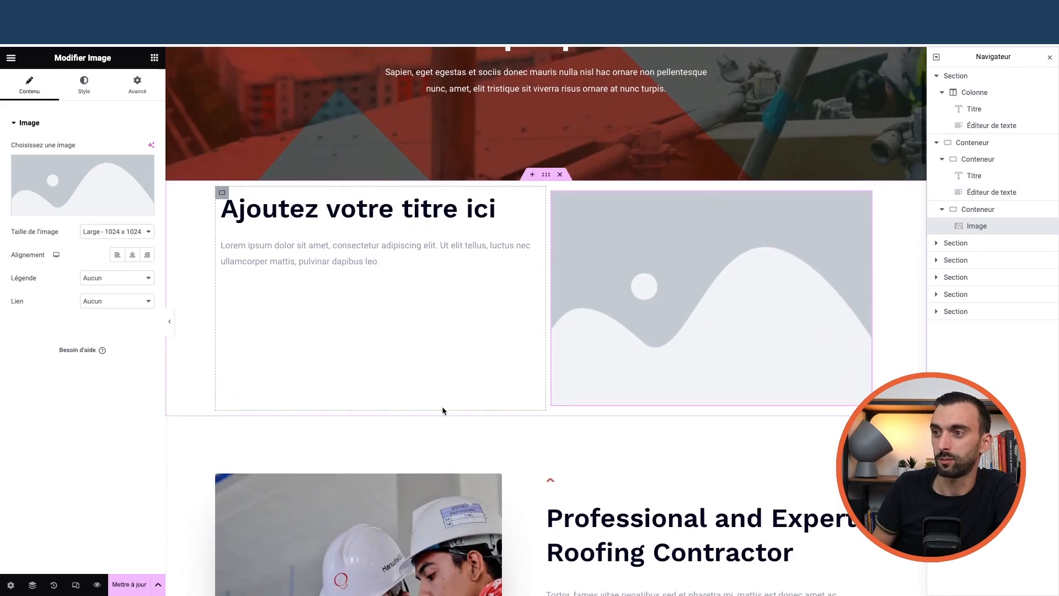
Keep the heading as H2, inspect each element, then delete the whole container
{"action": "left_click", "coordinate": [330, 208]}
{"action": "left_click", "coordinate": [116, 282]}
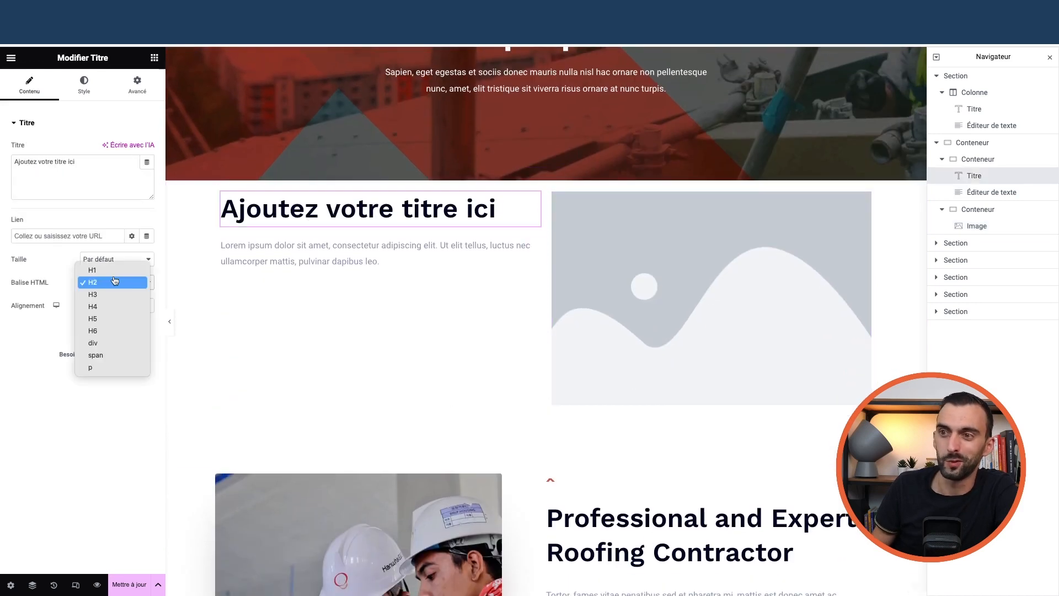
{"action": "left_click", "coordinate": [394, 243]}
{"action": "left_click", "coordinate": [312, 259]}
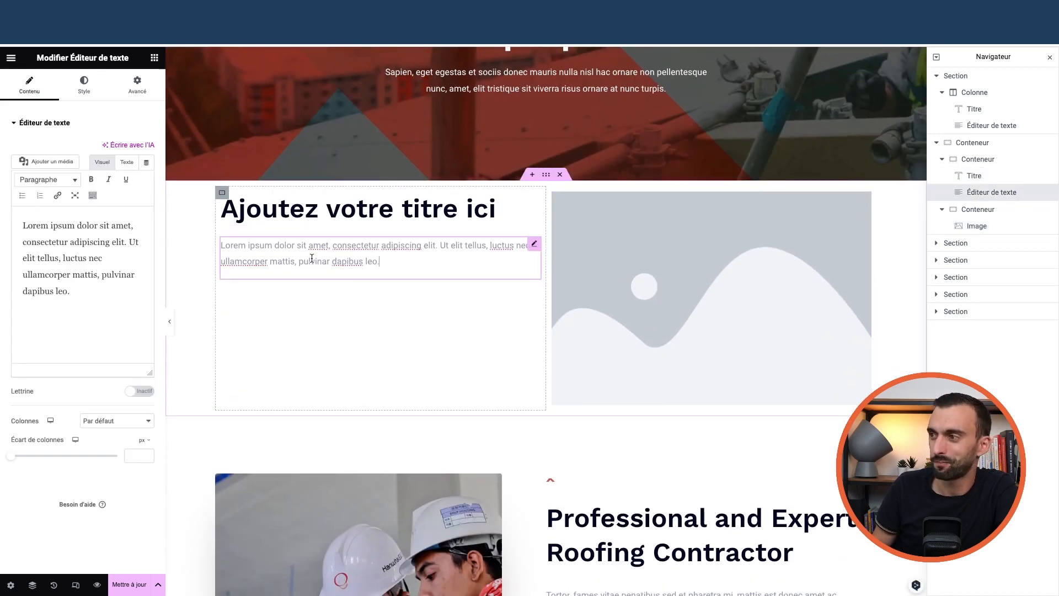
{"action": "left_click", "coordinate": [590, 220]}
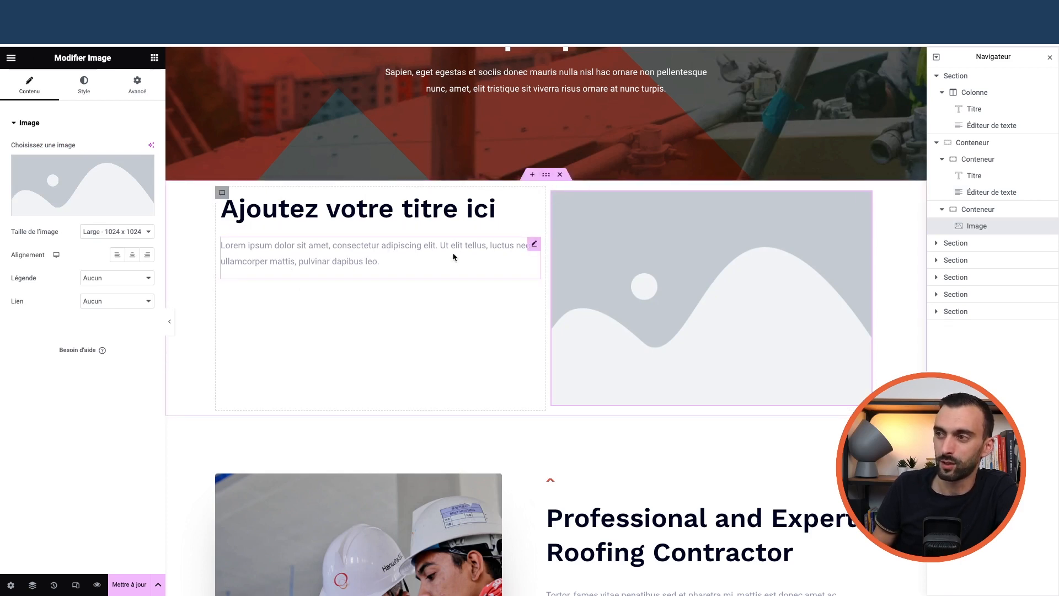
{"action": "left_click", "coordinate": [222, 193]}
{"action": "left_click", "coordinate": [551, 192]}
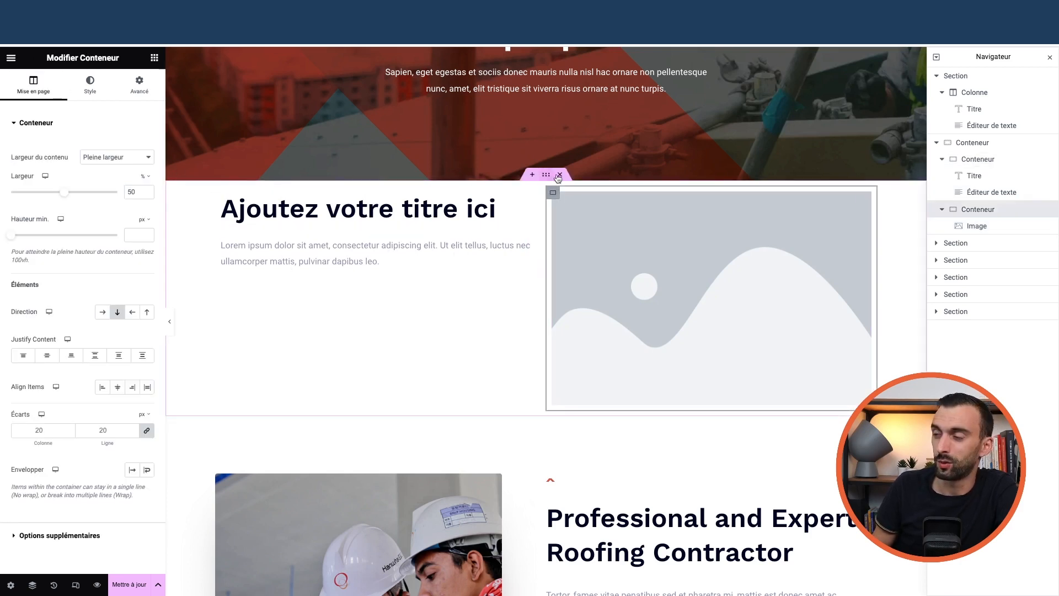
{"action": "left_click", "coordinate": [560, 175]}
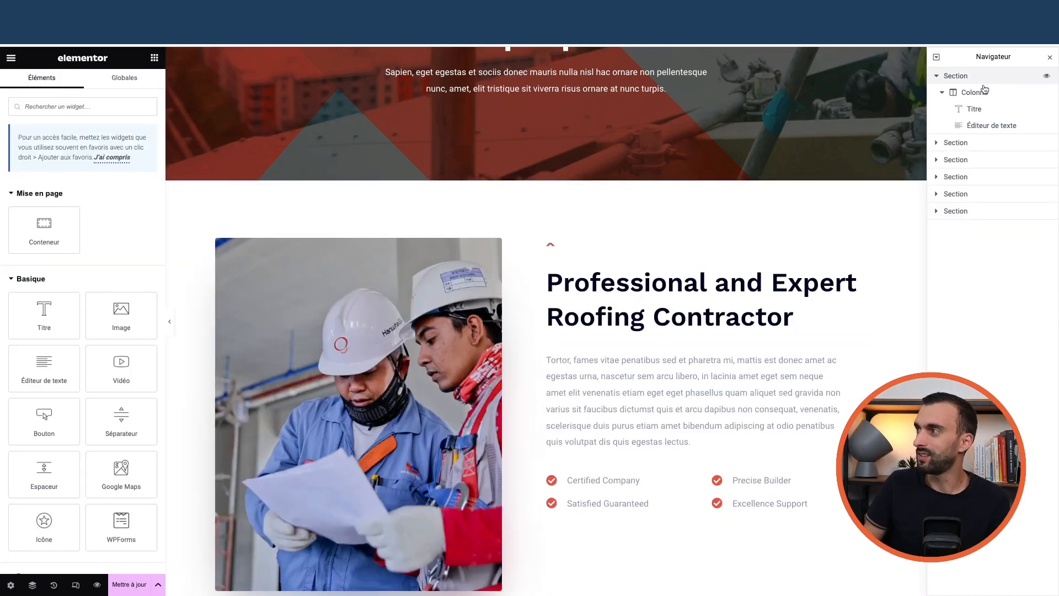
Select the Need A Free Estimate? section through the Navigator and show its Style settings
{"action": "left_click", "coordinate": [936, 75]}
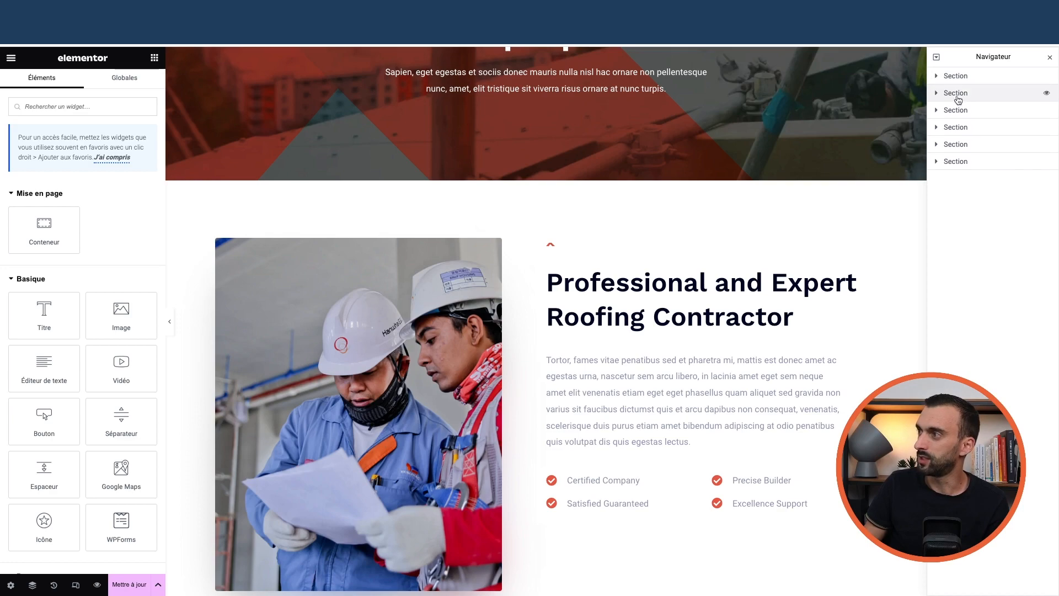
{"action": "left_click", "coordinate": [960, 94]}
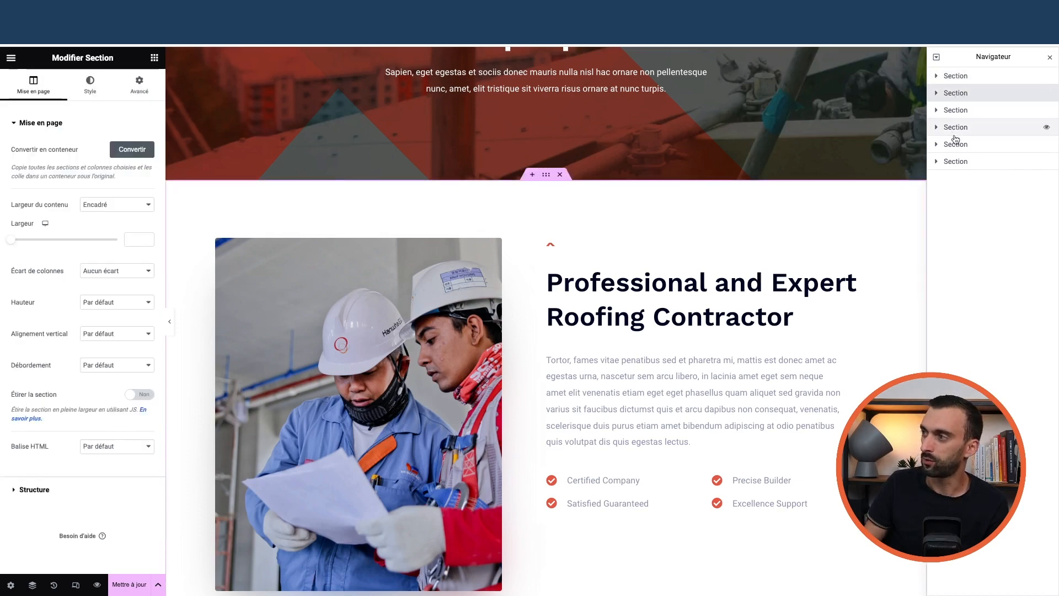
{"action": "left_click", "coordinate": [959, 144]}
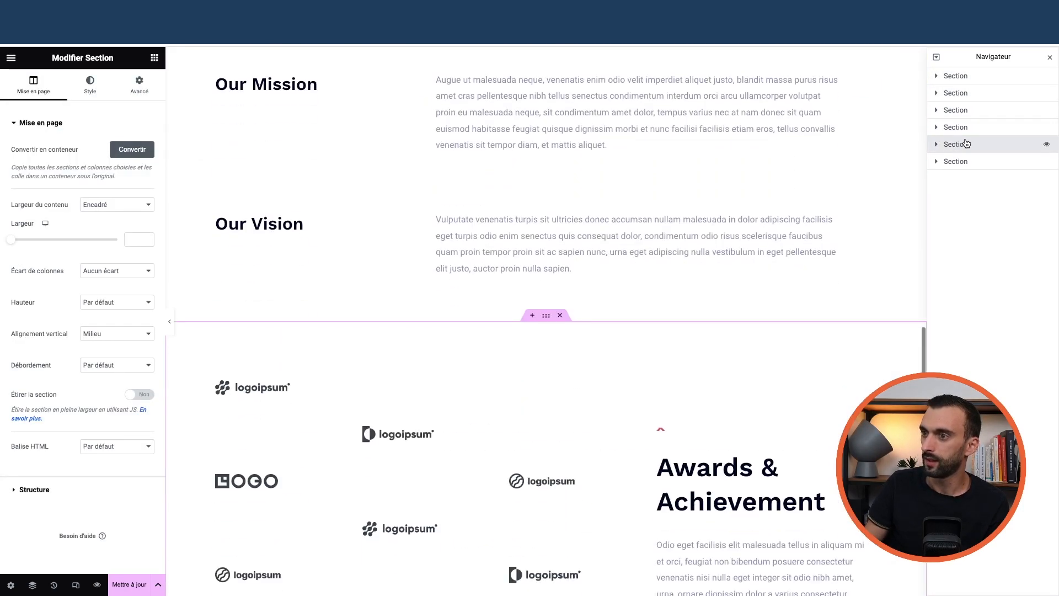
{"action": "scroll", "coordinate": [527, 166], "scroll_direction": "up", "scroll_amount": 3}
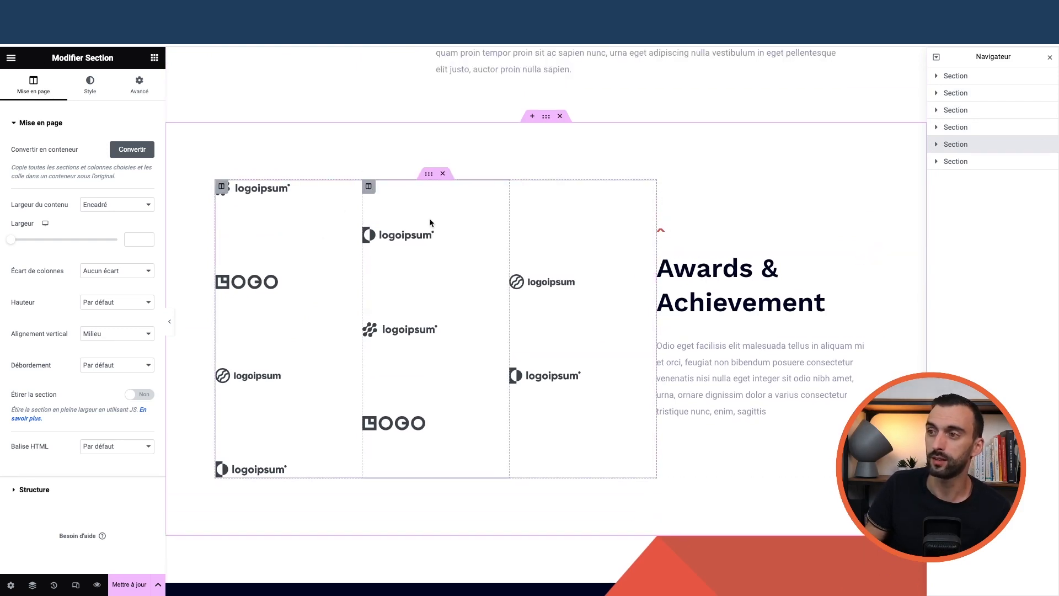
{"action": "scroll", "coordinate": [585, 273], "scroll_direction": "down", "scroll_amount": 6}
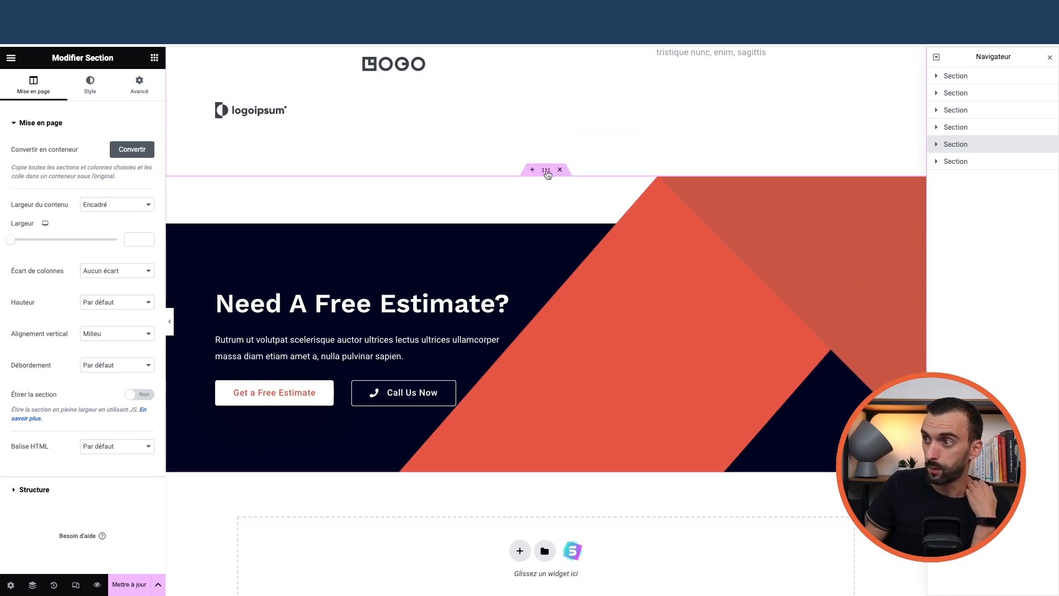
{"action": "left_click", "coordinate": [546, 170]}
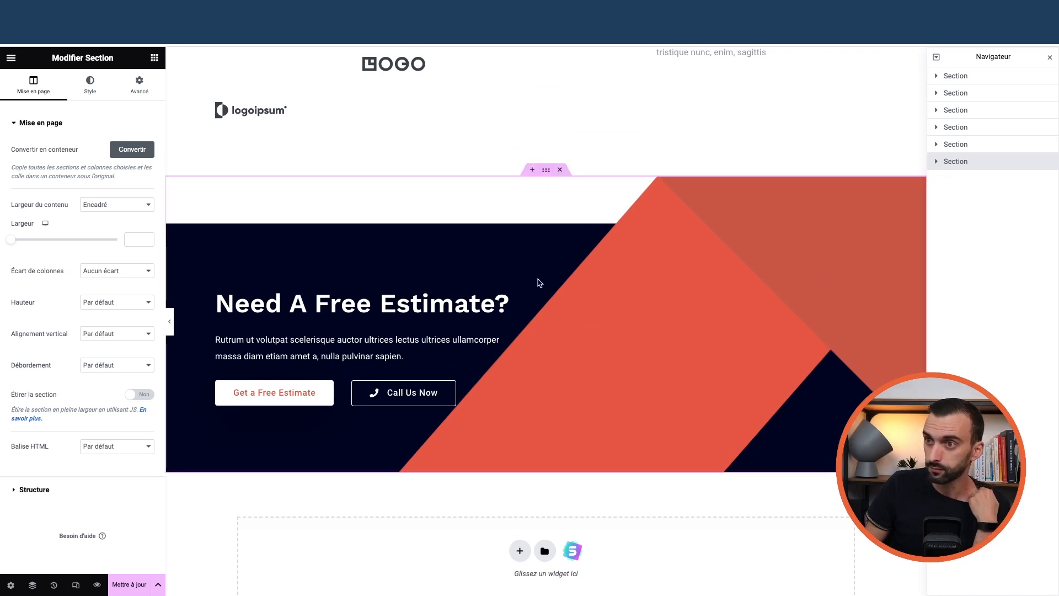
{"action": "left_click", "coordinate": [90, 85]}
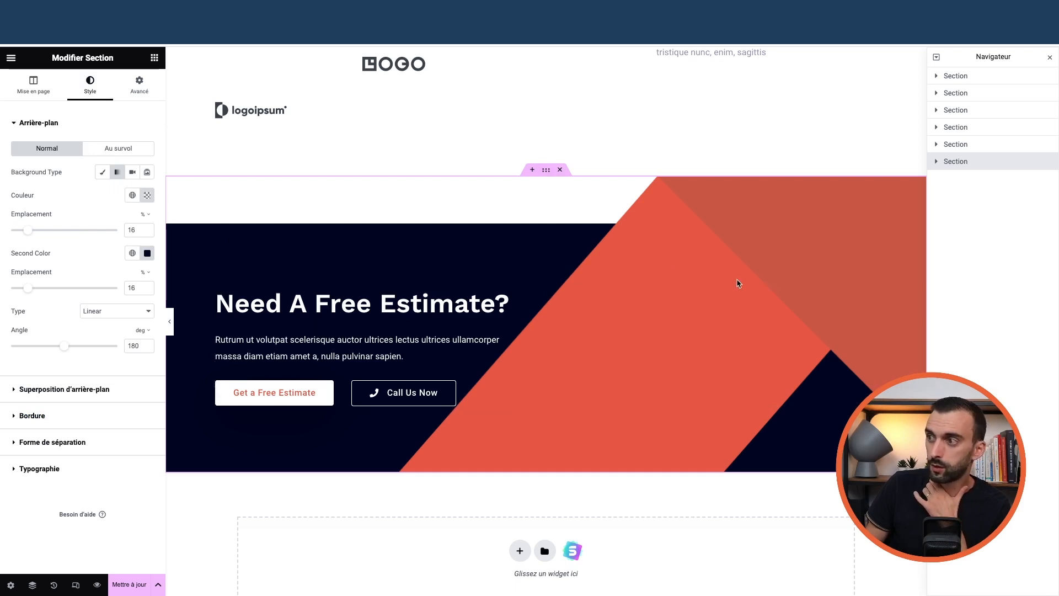
Expand Superposition d'arrière-plan and view the overlay image in the Médiathèque without changing it
{"action": "left_click", "coordinate": [45, 391]}
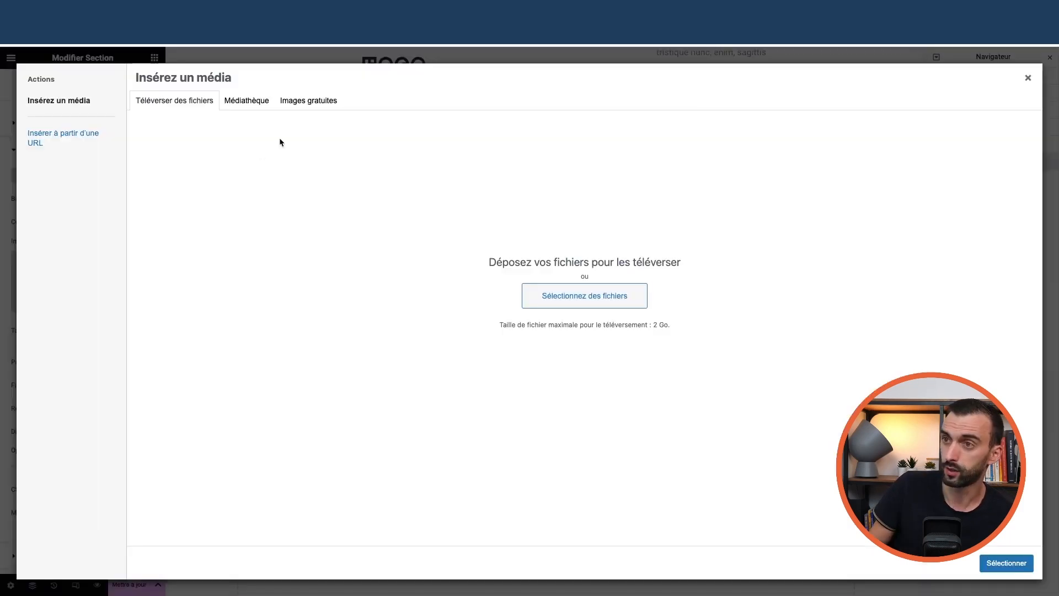
{"action": "left_click", "coordinate": [247, 101]}
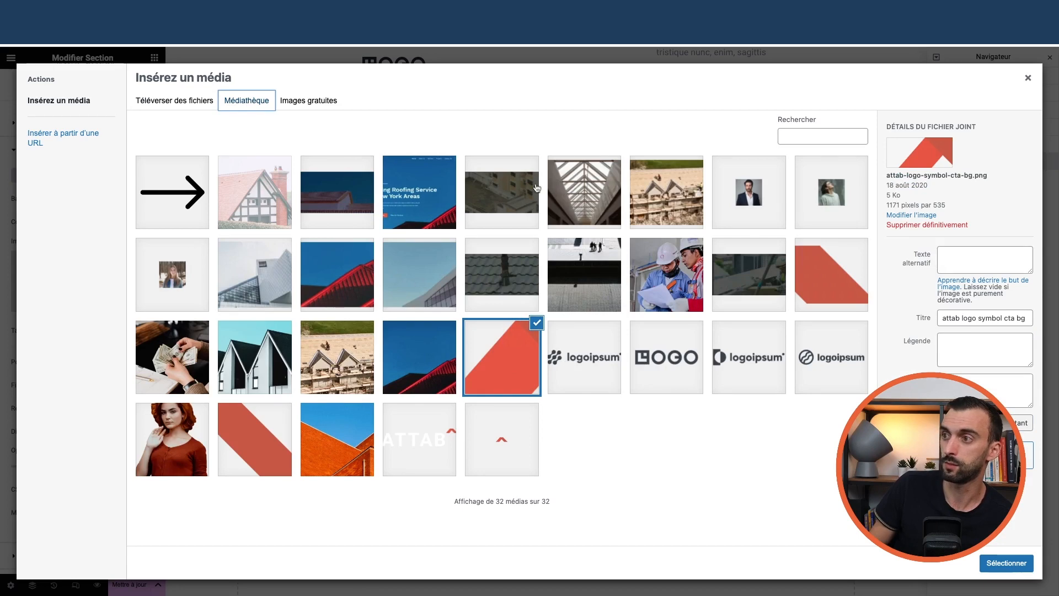
{"action": "left_click", "coordinate": [1027, 78]}
{"action": "scroll", "coordinate": [415, 321], "scroll_direction": "down", "scroll_amount": 3}
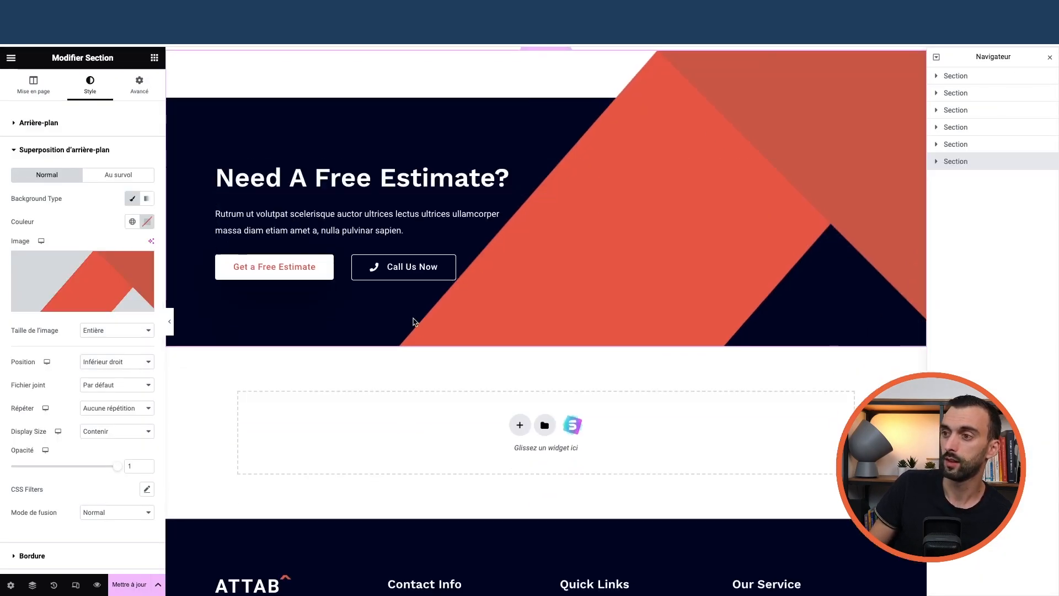
Select the Need A Free Estimate? heading and show its Avancé settings
{"action": "left_click", "coordinate": [305, 185]}
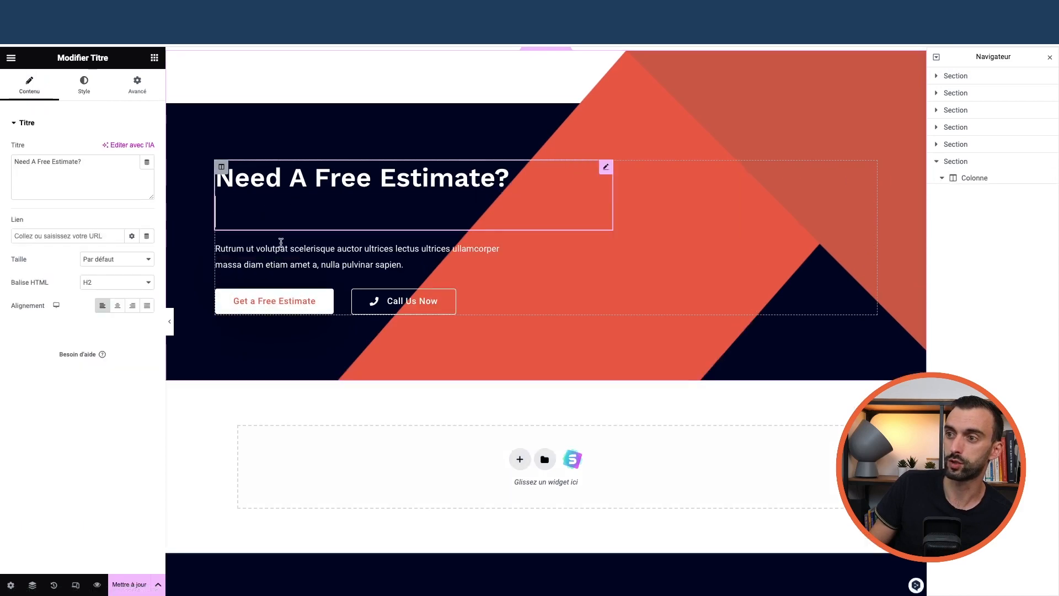
{"action": "left_click", "coordinate": [346, 263]}
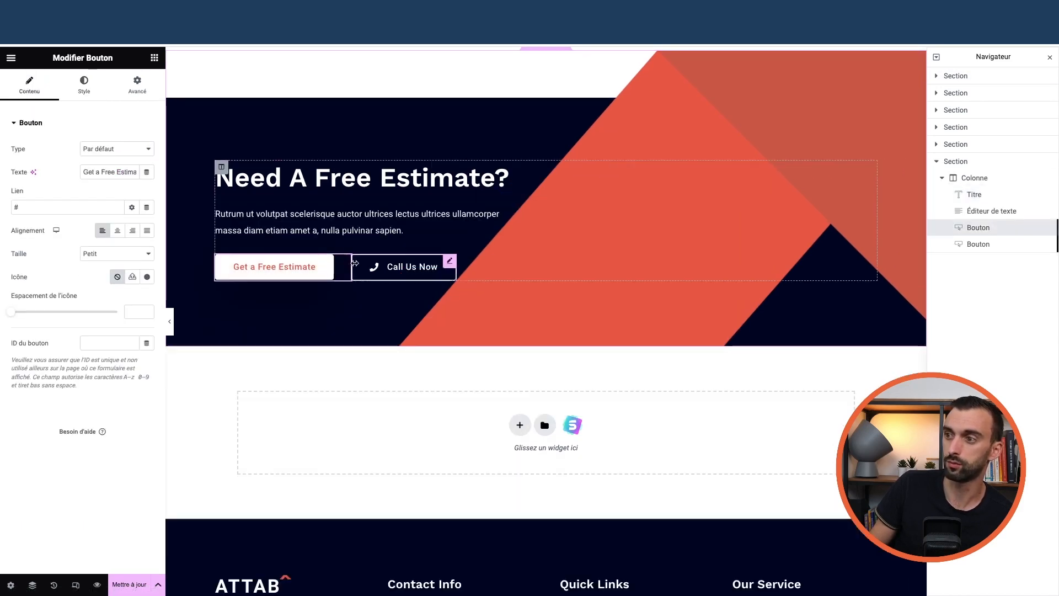
{"action": "scroll", "coordinate": [432, 323], "scroll_direction": "down", "scroll_amount": 3}
{"action": "scroll", "coordinate": [393, 272], "scroll_direction": "up", "scroll_amount": 3}
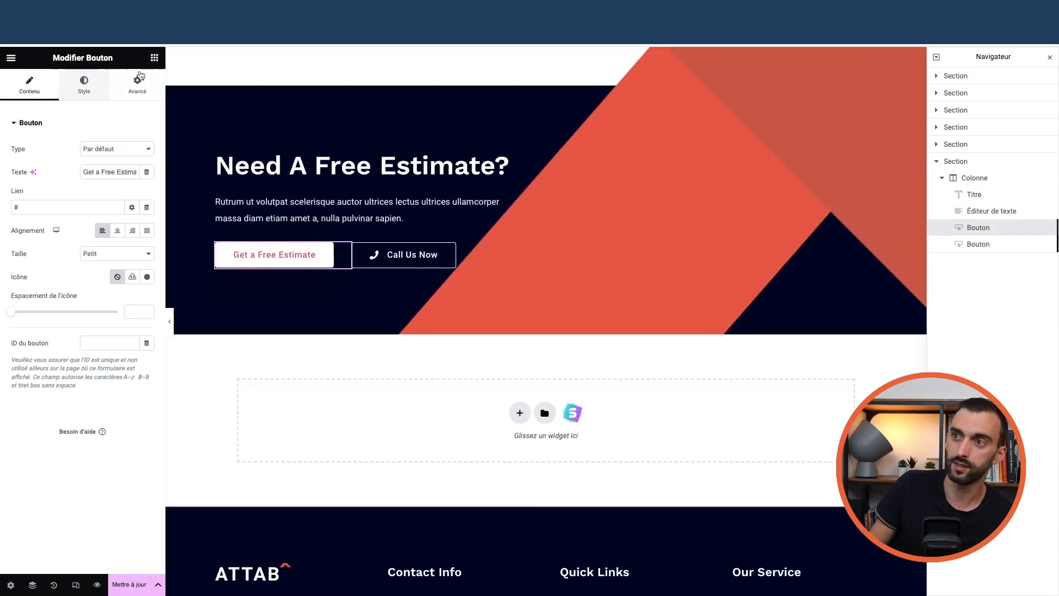
{"action": "left_click", "coordinate": [157, 59]}
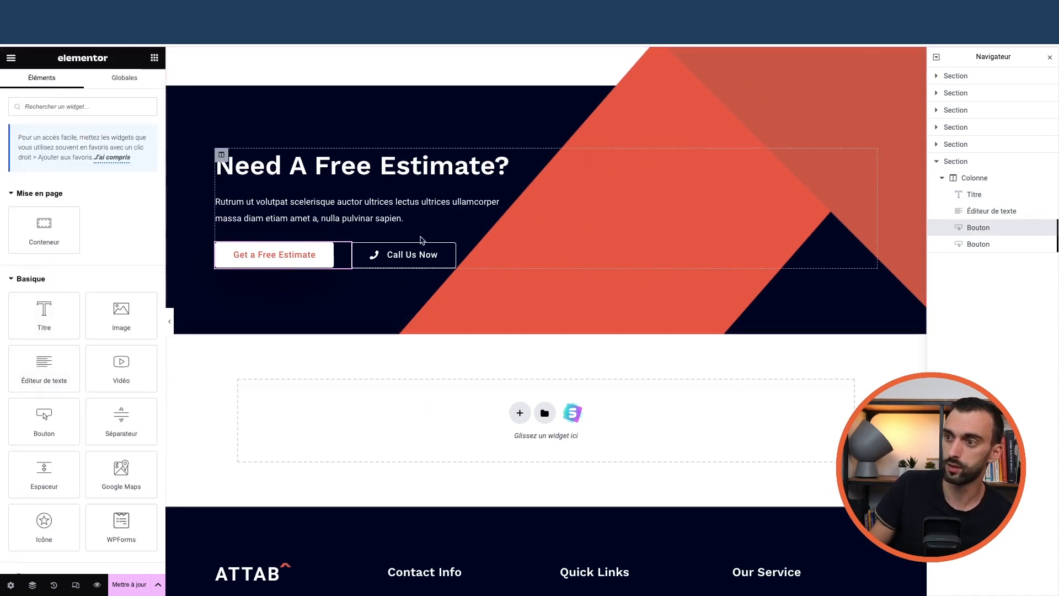
{"action": "scroll", "coordinate": [290, 274], "scroll_direction": "up", "scroll_amount": 2}
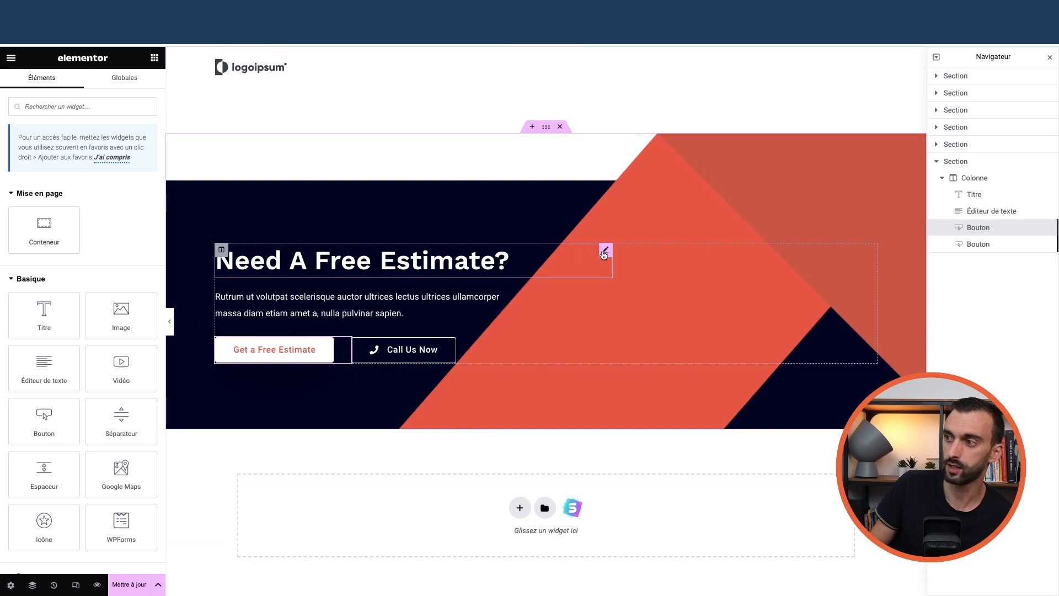
{"action": "left_click", "coordinate": [528, 268]}
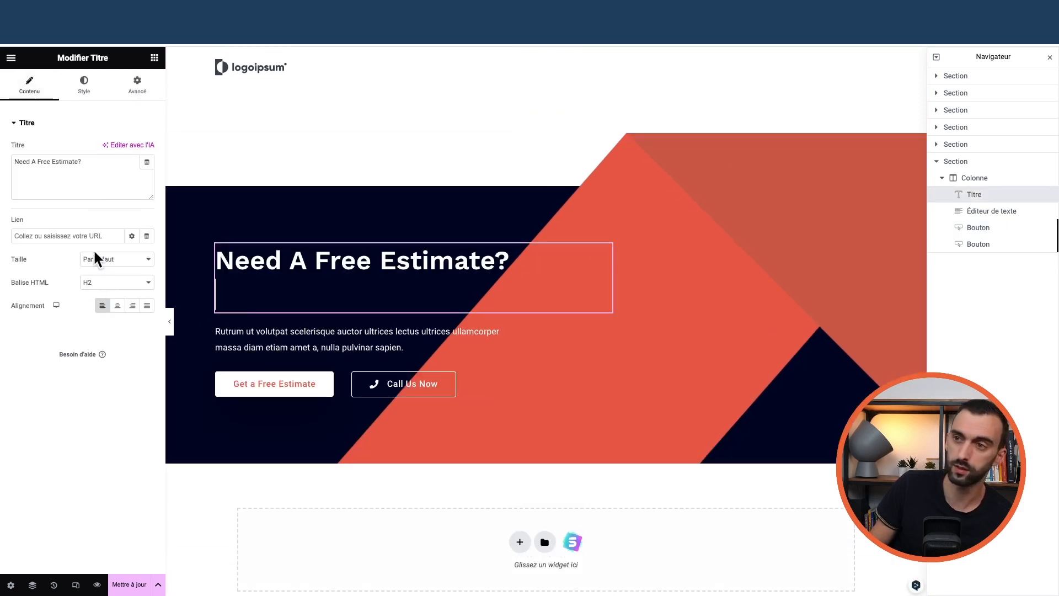
{"action": "left_click", "coordinate": [83, 86]}
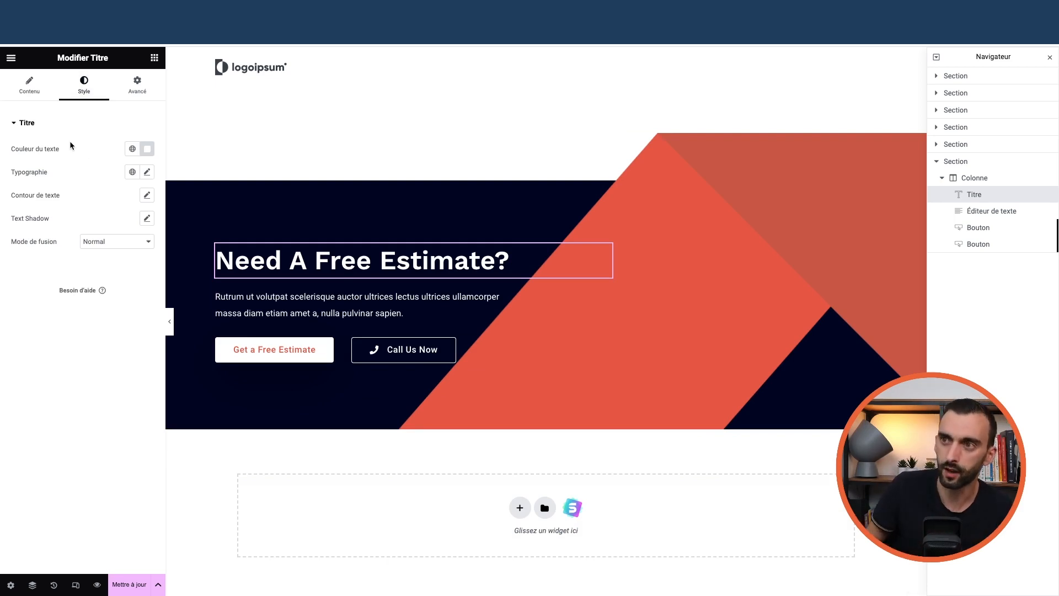
{"action": "left_click", "coordinate": [131, 95]}
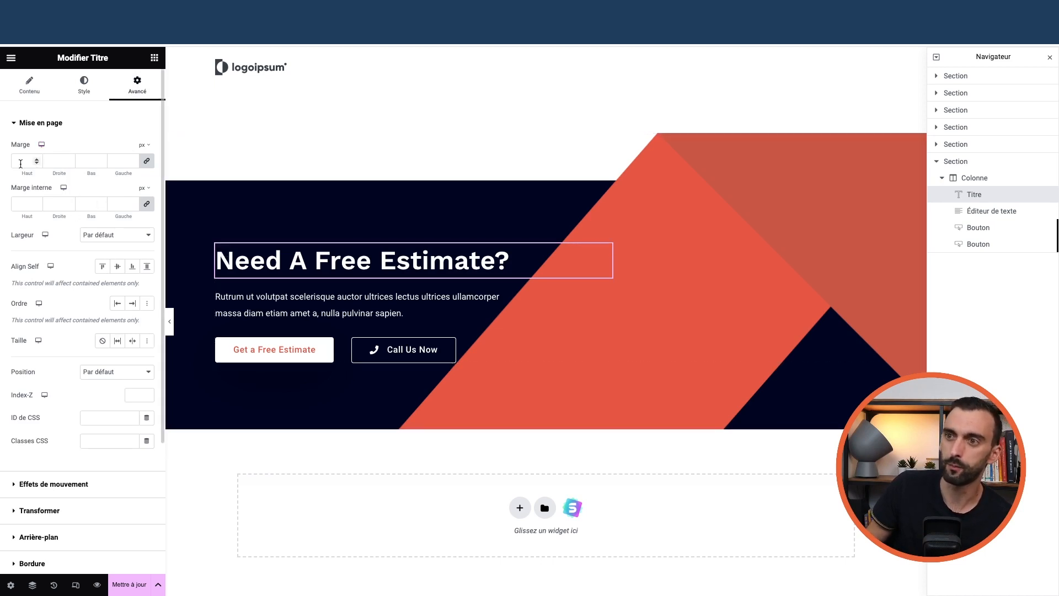
Try a 50px top margin on the heading, then reset all margins to 0
{"action": "type", "text": "50"}
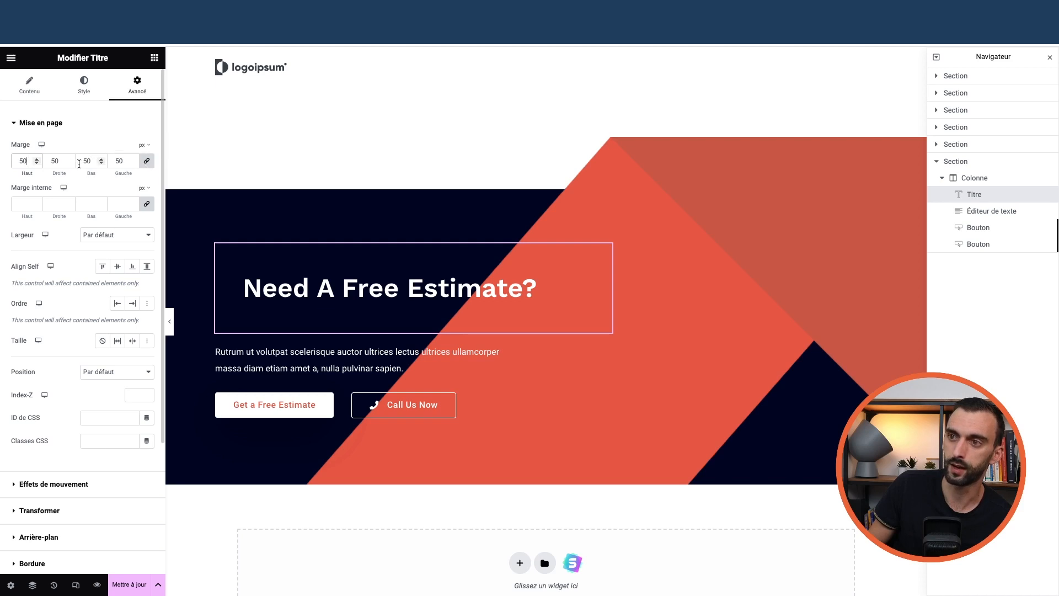
{"action": "double_click", "coordinate": [32, 164]}
{"action": "type", "text": "0"}
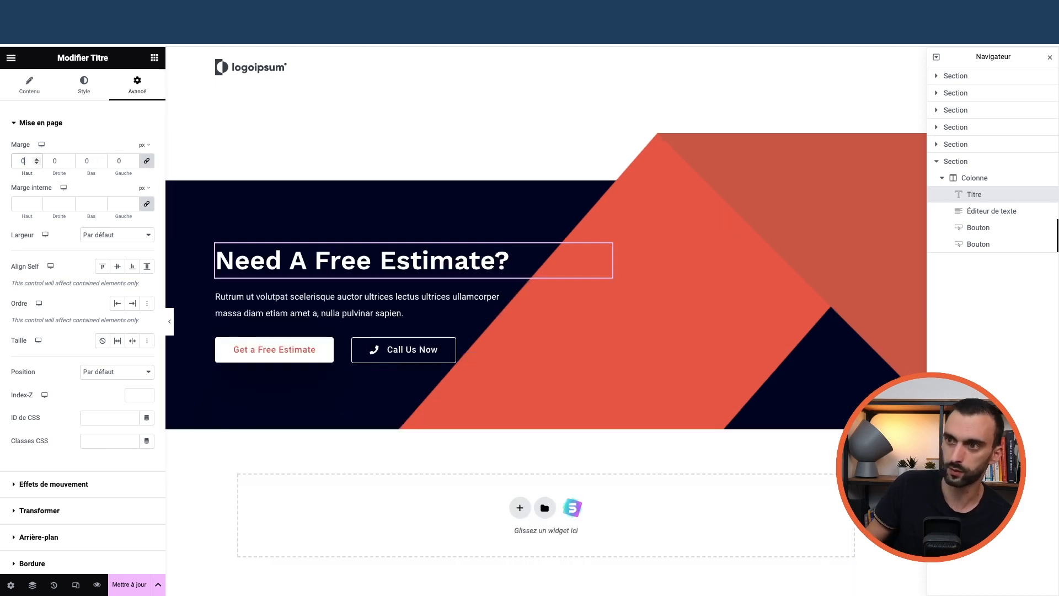
{"action": "left_click", "coordinate": [37, 164]}
{"action": "type", "text": "50"}
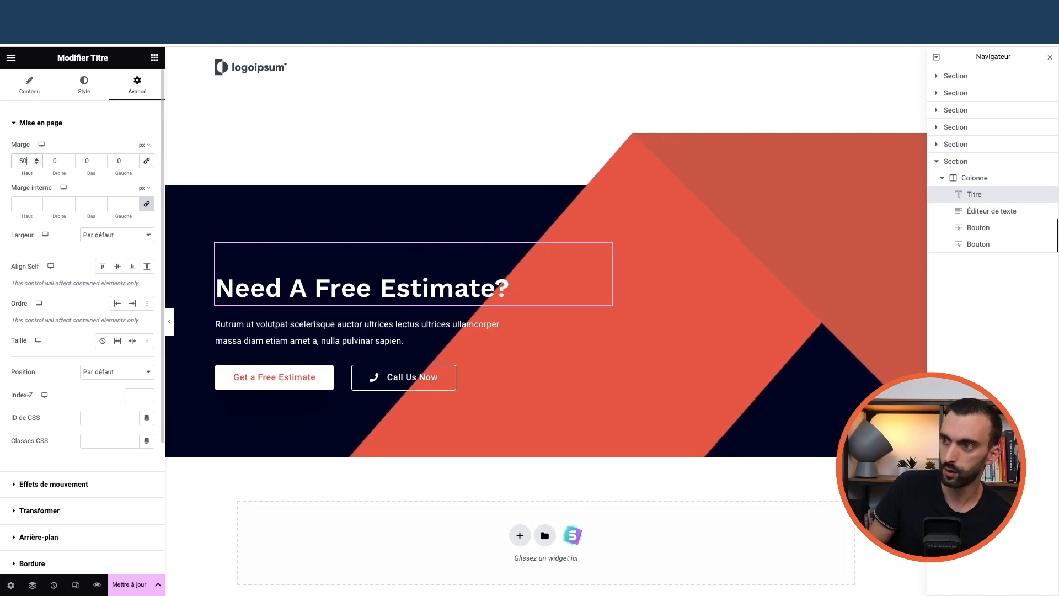
{"action": "key", "text": "BackSpace"}
{"action": "key", "text": "BackSpace"}
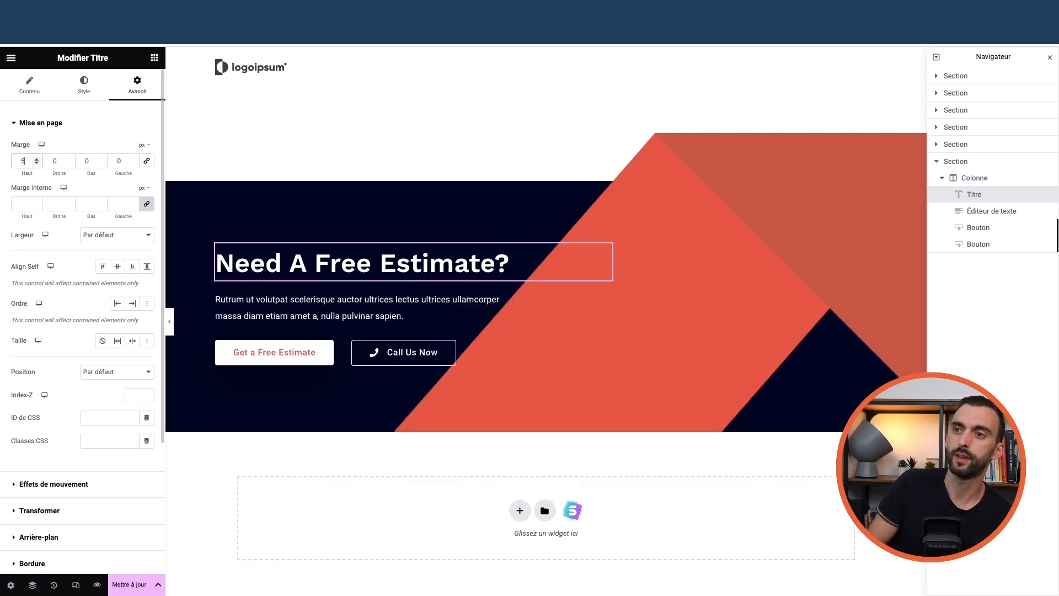
{"action": "scroll", "coordinate": [543, 271], "scroll_direction": "down", "scroll_amount": 5}
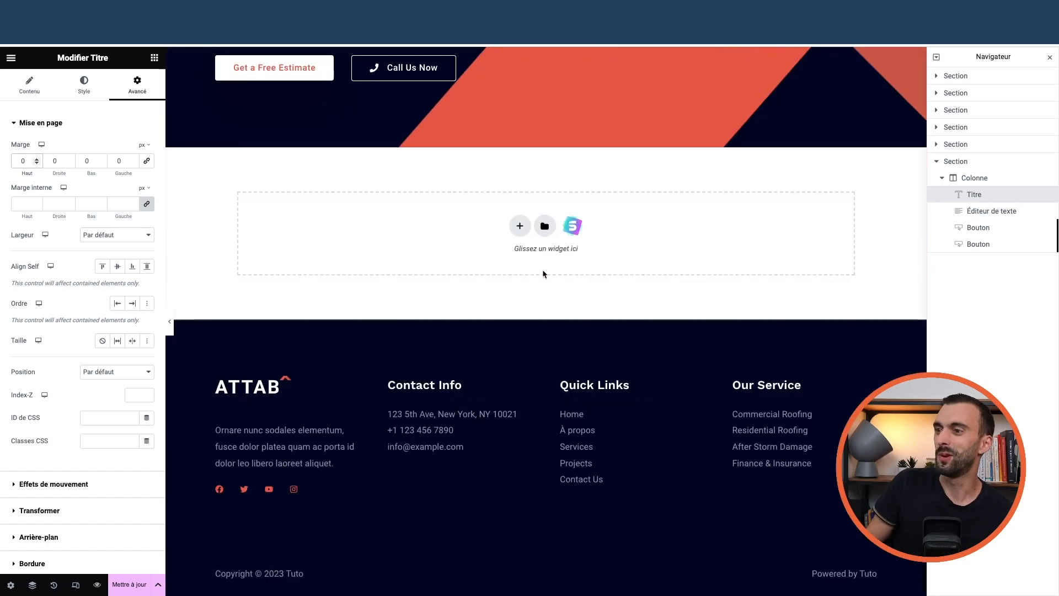
{"action": "scroll", "coordinate": [489, 256], "scroll_direction": "up", "scroll_amount": 20}
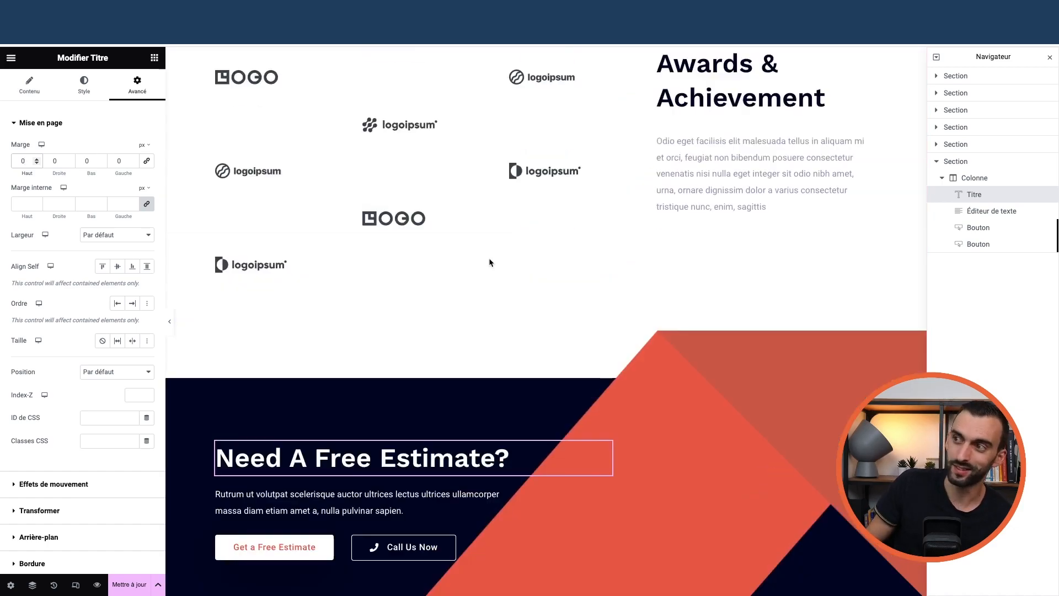
{"action": "scroll", "coordinate": [551, 254], "scroll_direction": "up", "scroll_amount": 15}
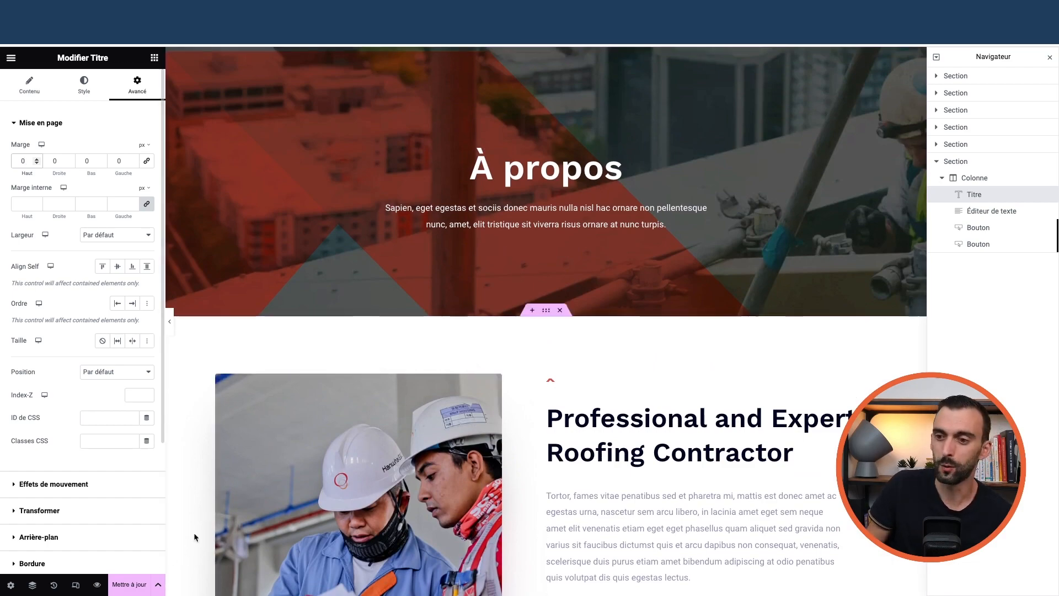
{"action": "scroll", "coordinate": [383, 470], "scroll_direction": "down", "scroll_amount": 1}
{"action": "scroll", "coordinate": [382, 470], "scroll_direction": "down", "scroll_amount": 20}
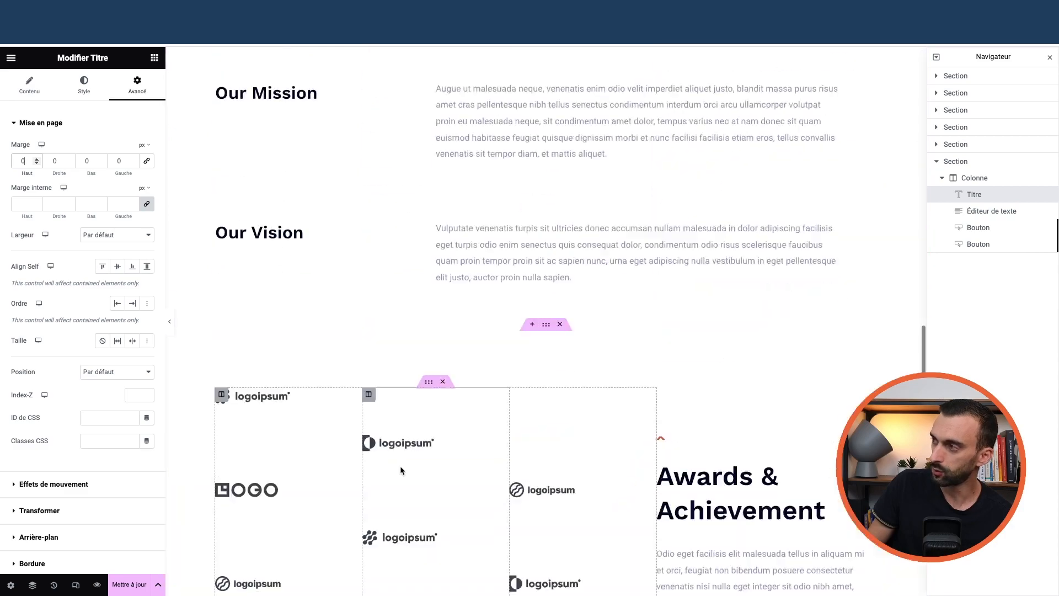
Return to the Elementor widget list and scroll through its categories
{"action": "scroll", "coordinate": [399, 469], "scroll_direction": "up", "scroll_amount": 15}
{"action": "left_click", "coordinate": [154, 58]}
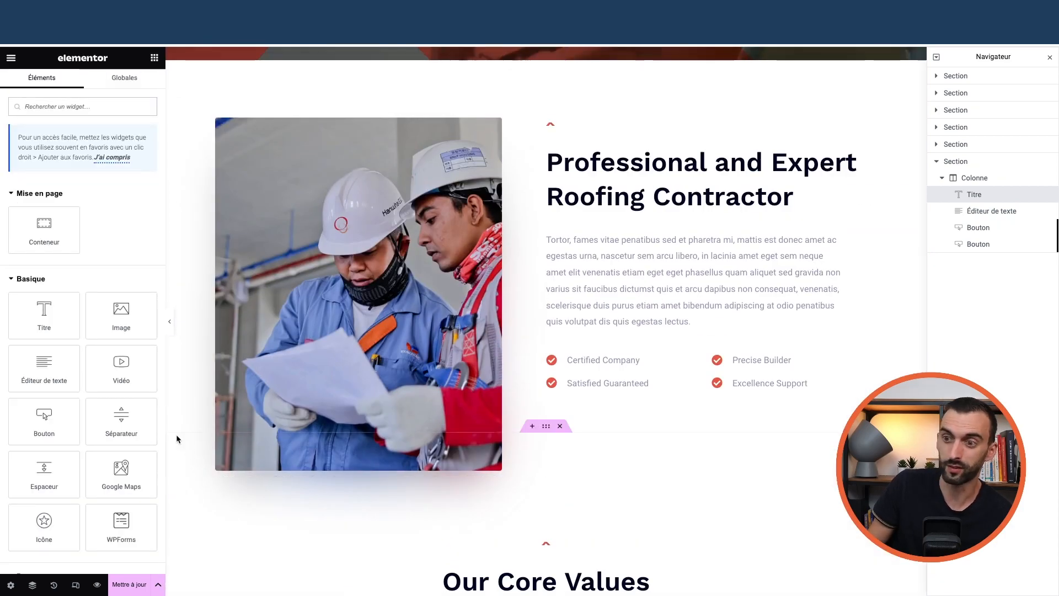
{"action": "scroll", "coordinate": [83, 303], "scroll_direction": "down", "scroll_amount": 6}
{"action": "scroll", "coordinate": [61, 179], "scroll_direction": "up", "scroll_amount": 10}
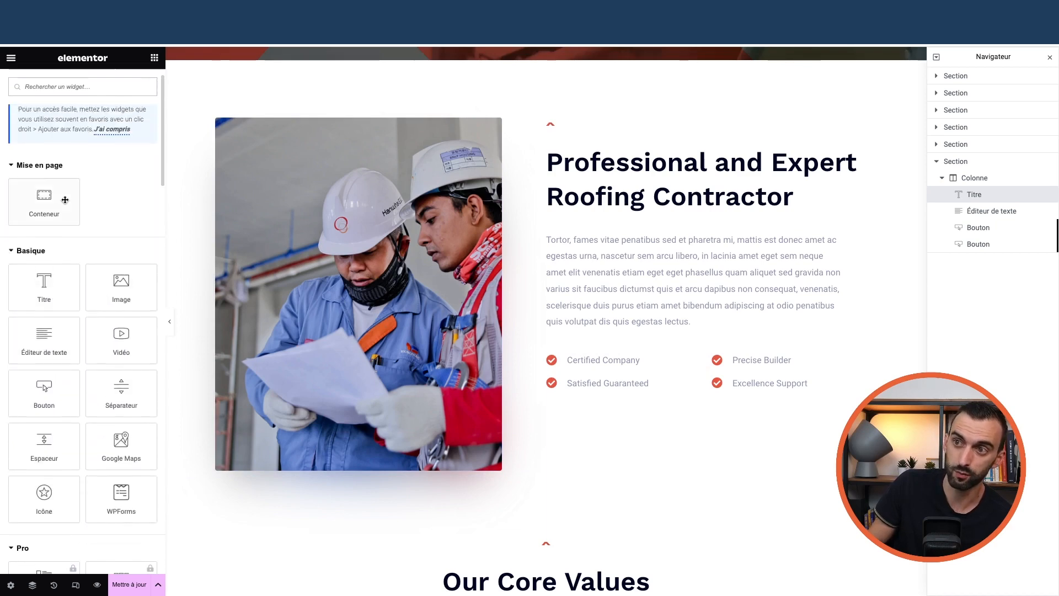
{"action": "scroll", "coordinate": [61, 278], "scroll_direction": "down", "scroll_amount": 15}
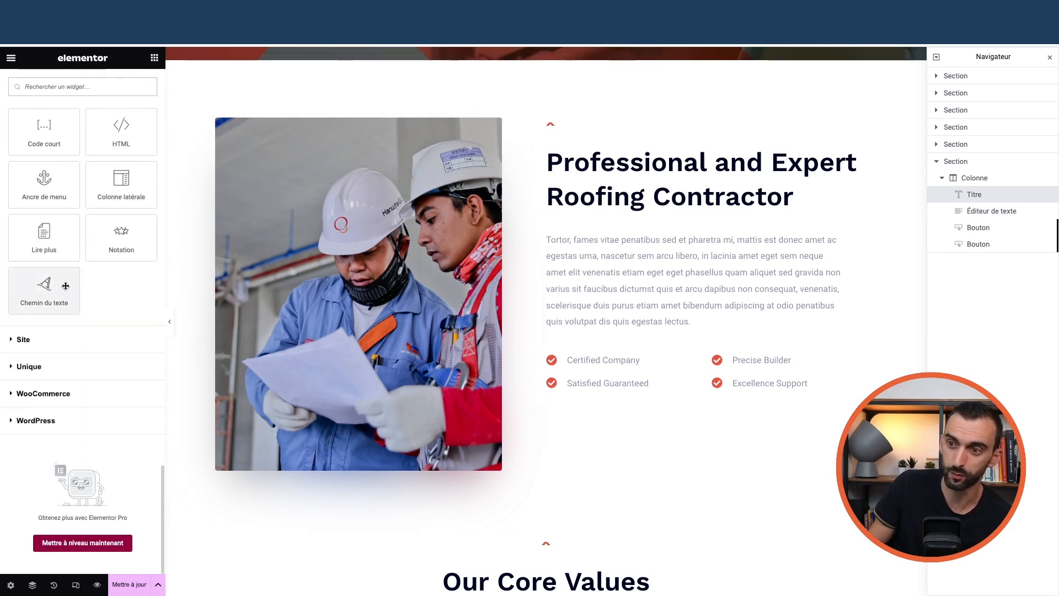
{"action": "scroll", "coordinate": [61, 320], "scroll_direction": "up", "scroll_amount": 1}
{"action": "scroll", "coordinate": [61, 331], "scroll_direction": "down", "scroll_amount": 1}
Expand and collapse the Site widget category, then save the page with Mettre à jour
{"action": "left_click", "coordinate": [63, 339]}
{"action": "scroll", "coordinate": [63, 343], "scroll_direction": "down", "scroll_amount": 5}
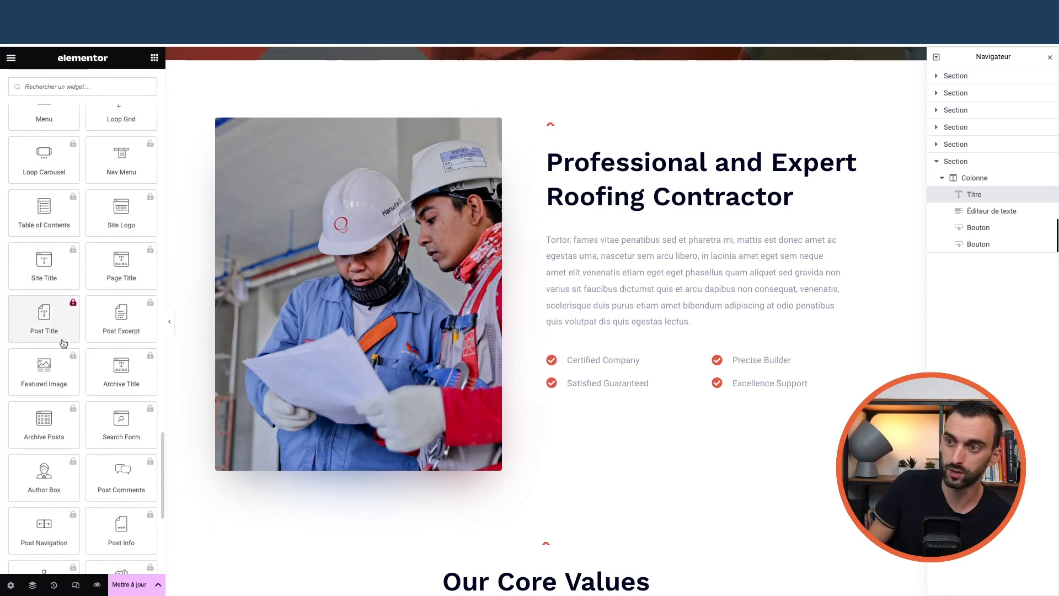
{"action": "scroll", "coordinate": [57, 330], "scroll_direction": "up", "scroll_amount": 5}
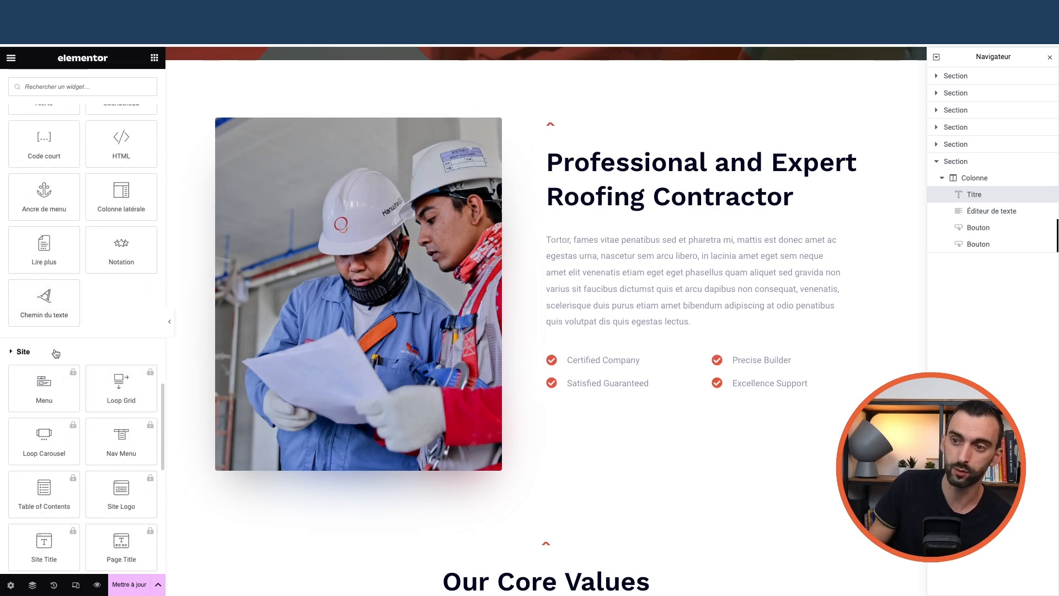
{"action": "left_click", "coordinate": [56, 353]}
{"action": "scroll", "coordinate": [87, 333], "scroll_direction": "up", "scroll_amount": 9}
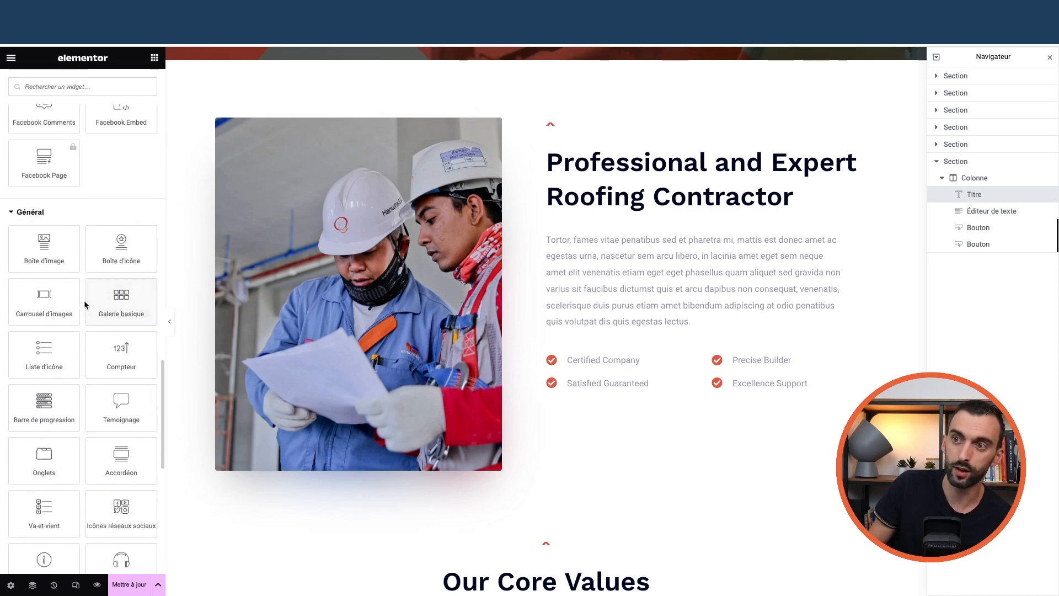
{"action": "scroll", "coordinate": [85, 305], "scroll_direction": "up", "scroll_amount": 7}
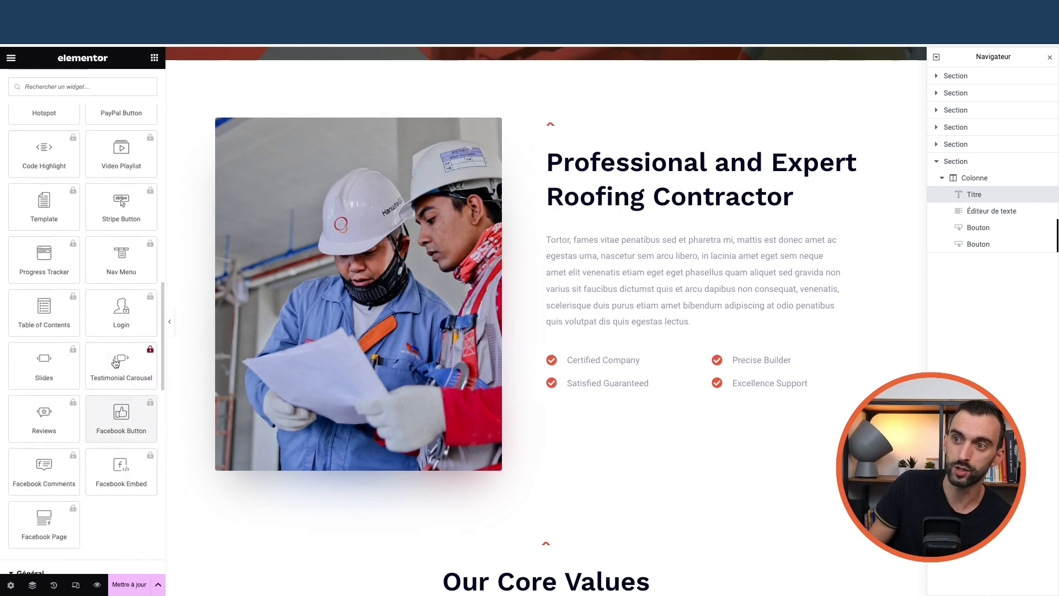
{"action": "scroll", "coordinate": [113, 359], "scroll_direction": "up", "scroll_amount": 15}
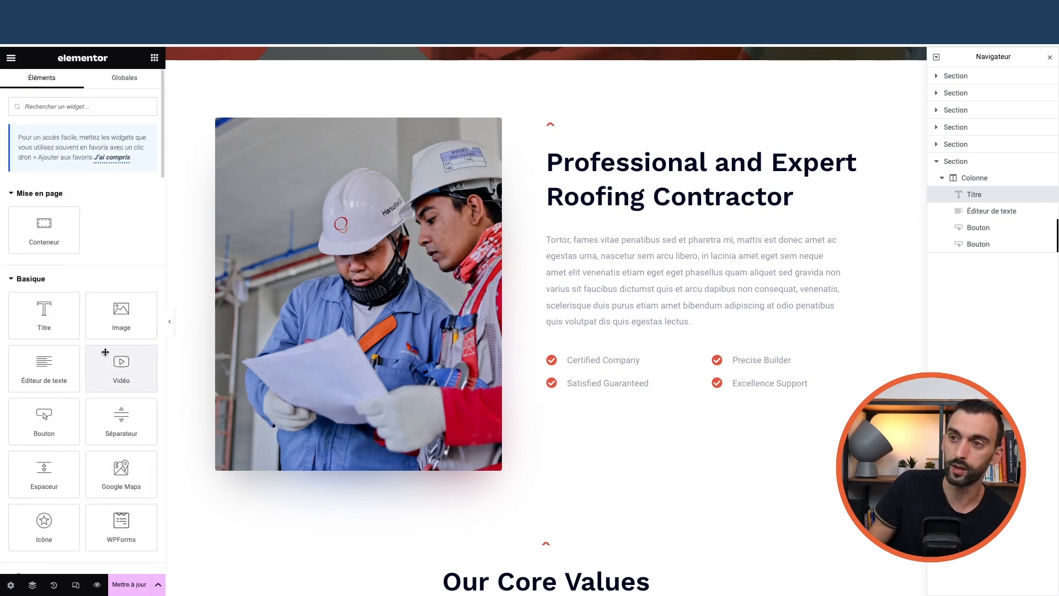
{"action": "scroll", "coordinate": [511, 300], "scroll_direction": "up", "scroll_amount": 5}
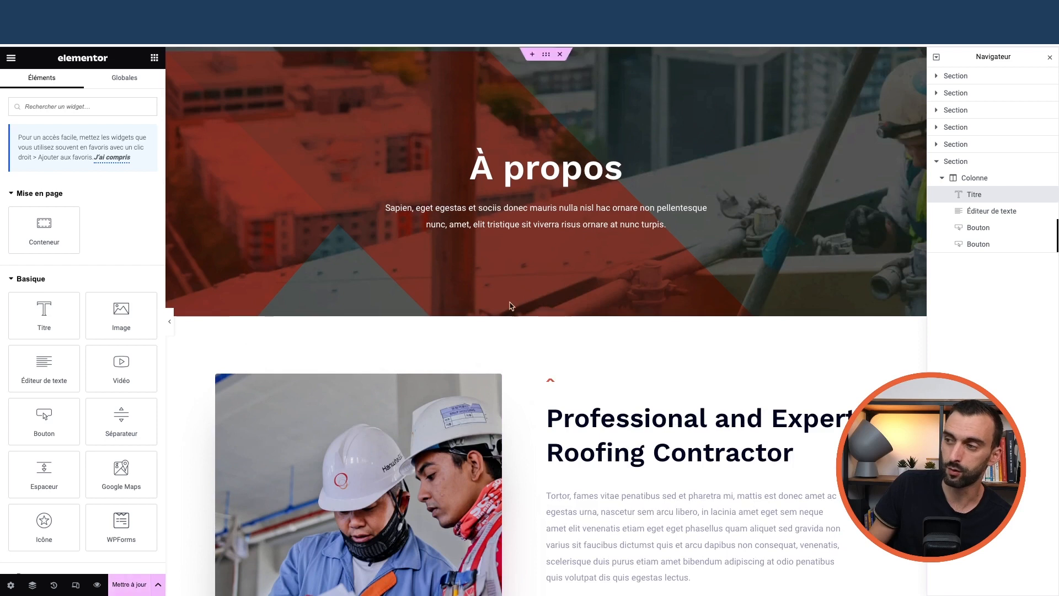
{"action": "left_click", "coordinate": [130, 588]}
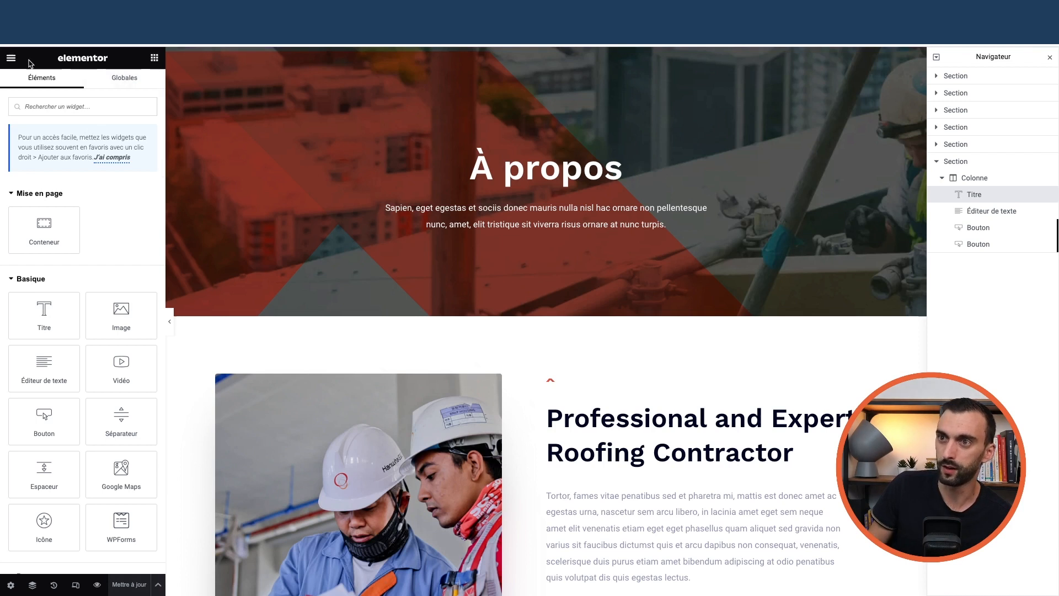
Check the À propos page settings, keeping its status as Publié
{"action": "left_click", "coordinate": [11, 60]}
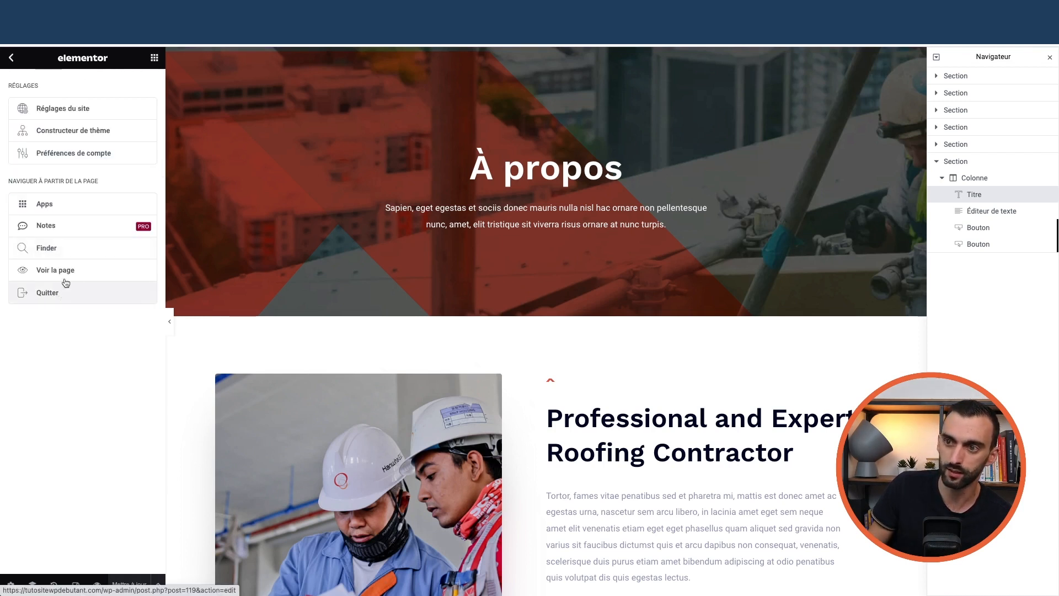
{"action": "left_click", "coordinate": [12, 60]}
{"action": "left_click", "coordinate": [12, 60]}
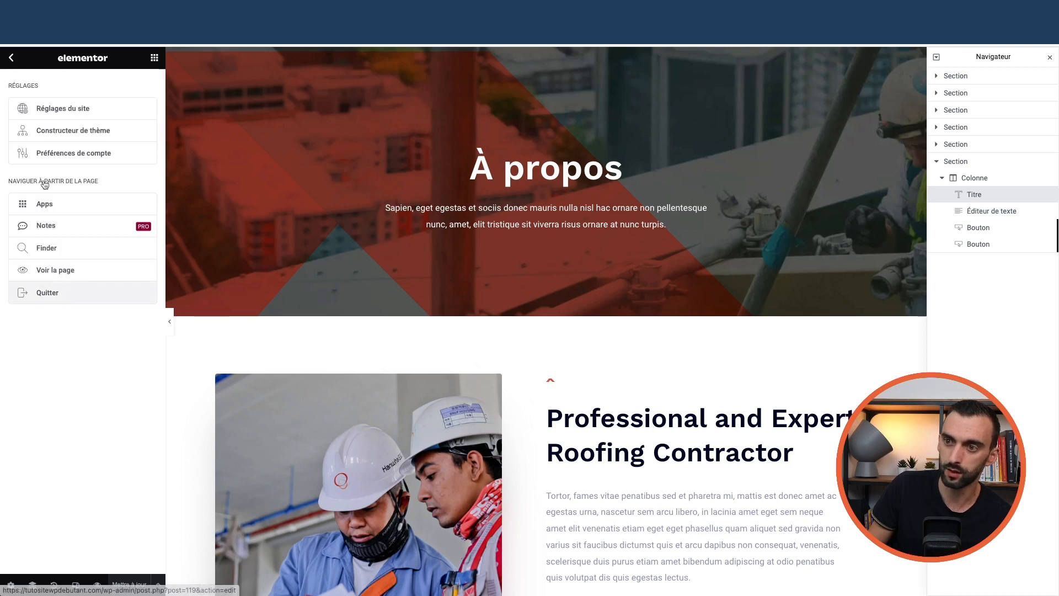
{"action": "left_click", "coordinate": [11, 58]}
{"action": "left_click", "coordinate": [11, 585]}
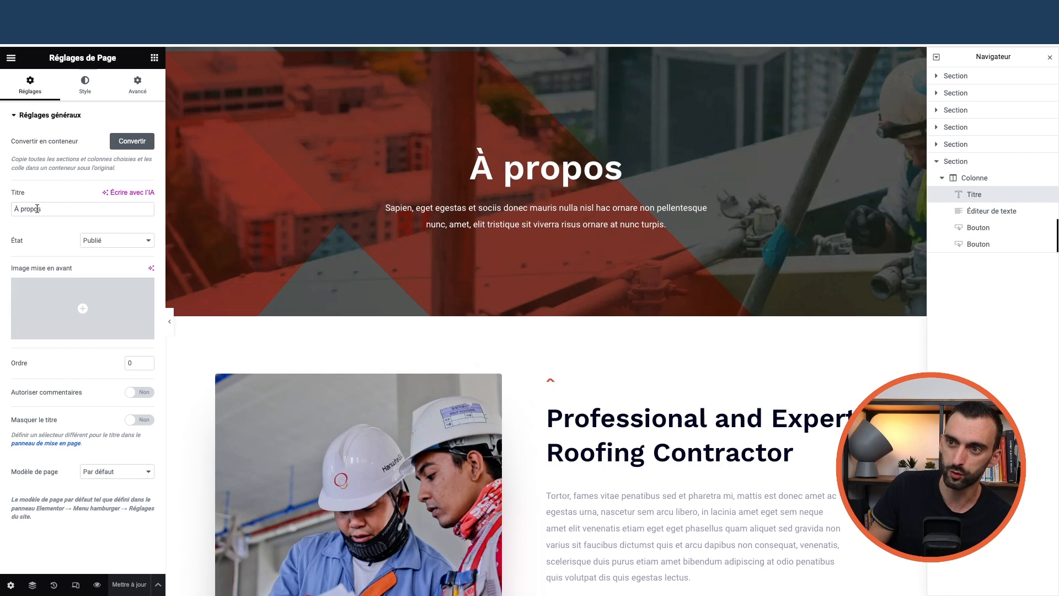
{"action": "left_click", "coordinate": [111, 241]}
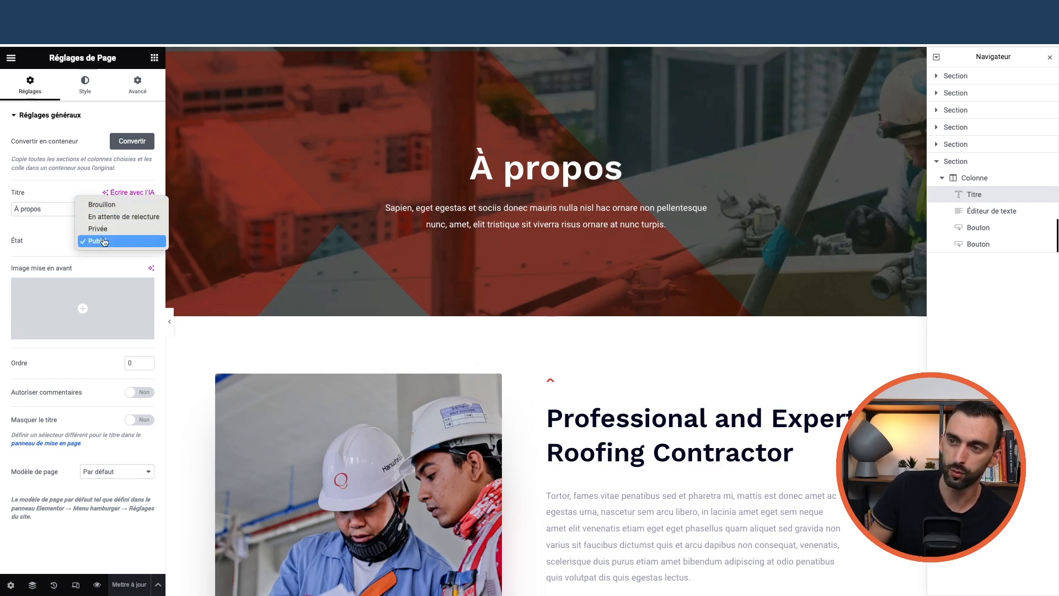
{"action": "left_click", "coordinate": [103, 241]}
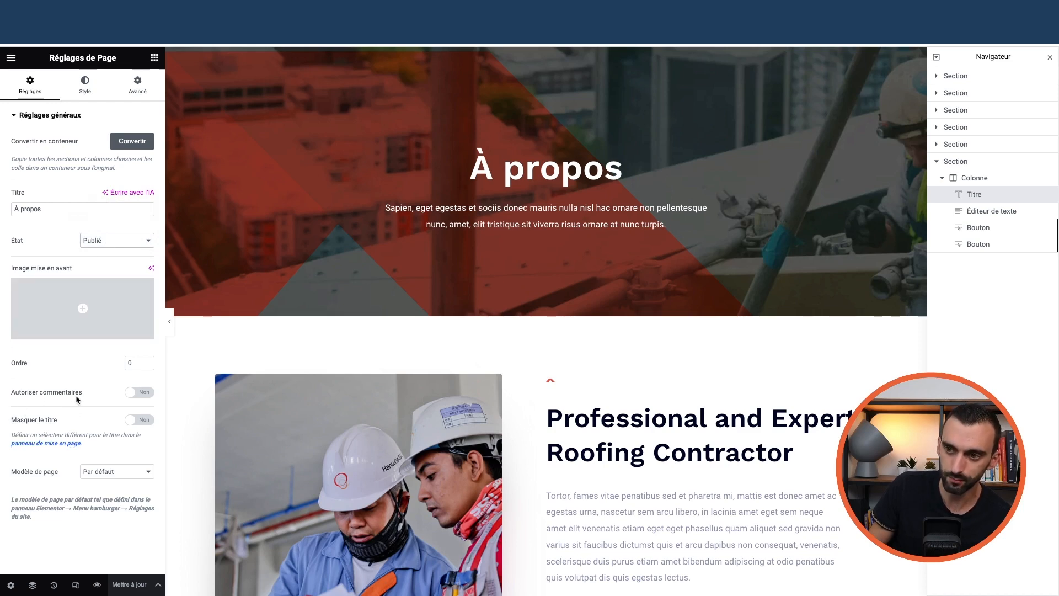
Exit Elementor with Quitter from the main menu, returning to the WordPress editor
{"action": "scroll", "coordinate": [424, 416], "scroll_direction": "down", "scroll_amount": 15}
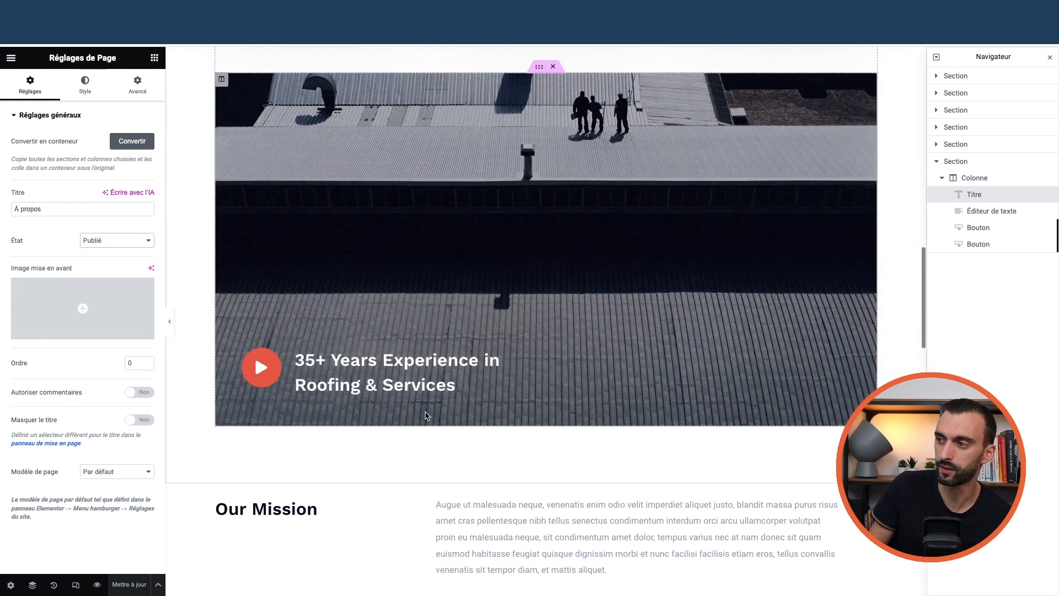
{"action": "scroll", "coordinate": [425, 416], "scroll_direction": "down", "scroll_amount": 3}
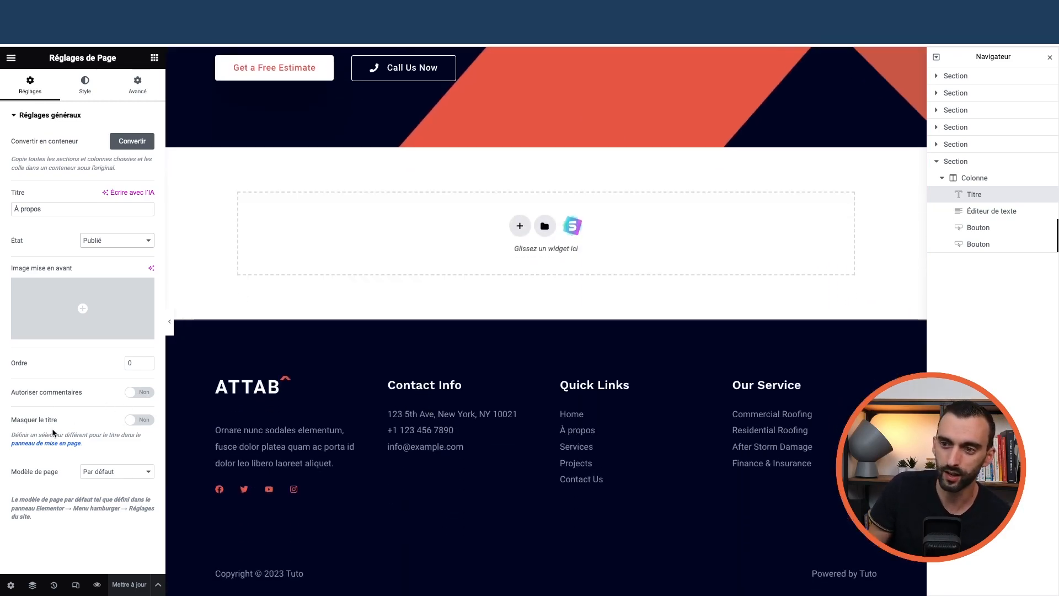
{"action": "scroll", "coordinate": [397, 428], "scroll_direction": "up", "scroll_amount": 18}
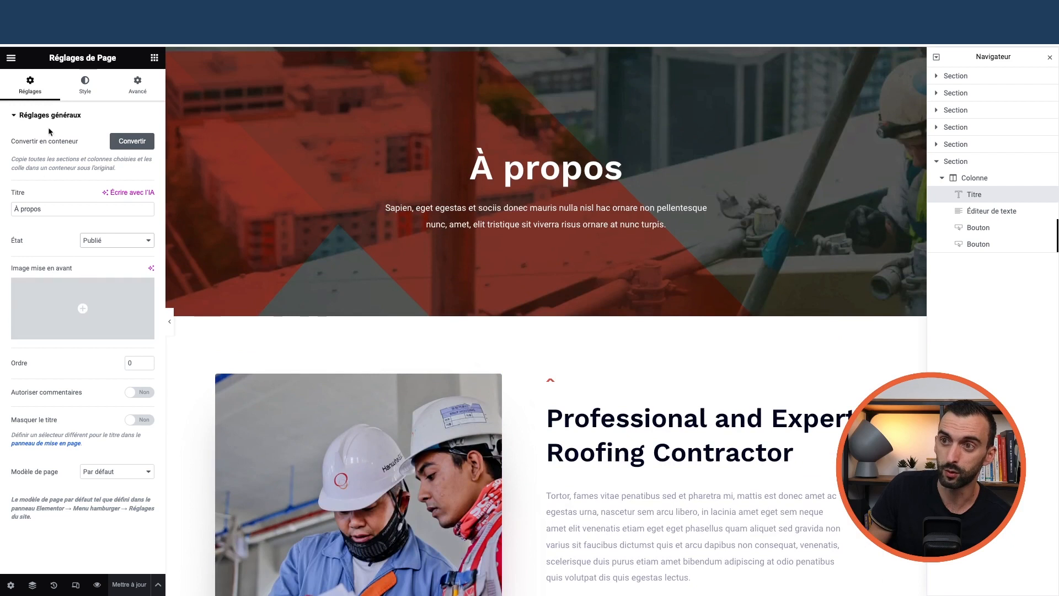
{"action": "left_click", "coordinate": [11, 57]}
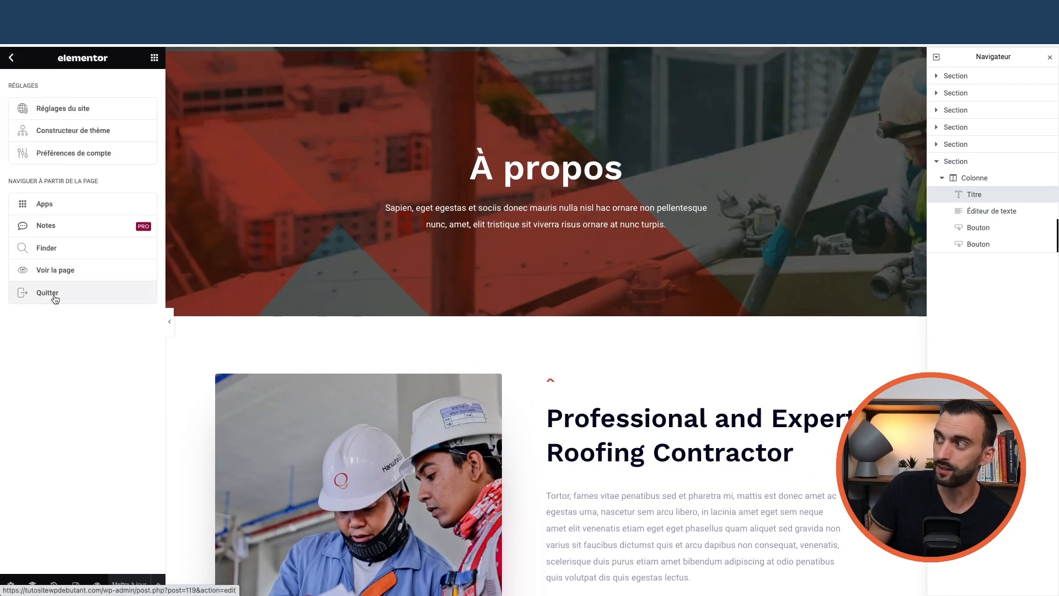
{"action": "left_click", "coordinate": [56, 298]}
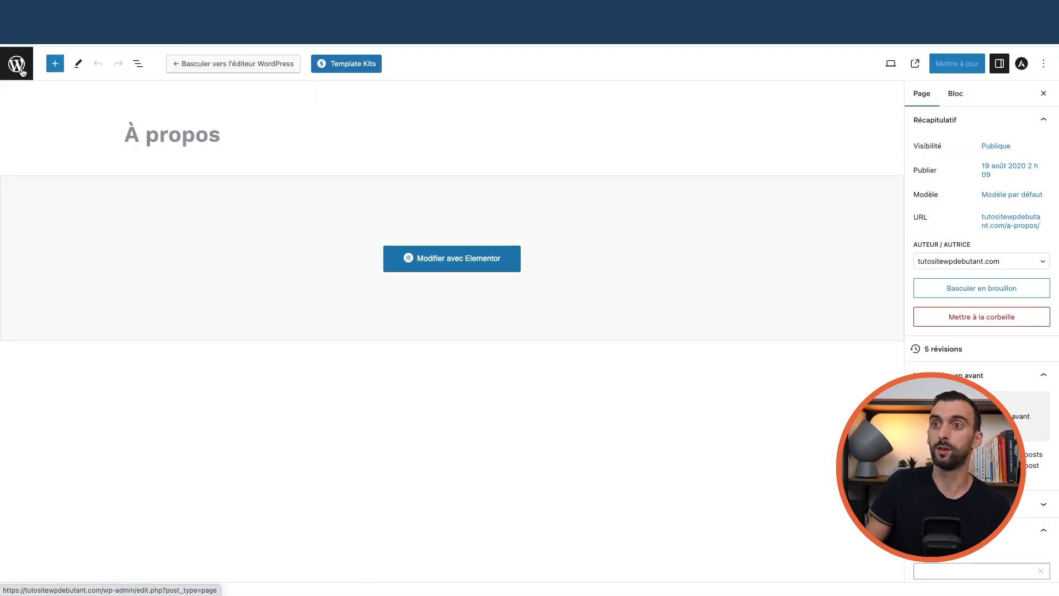
Browse the admin menu to the general site settings
{"action": "left_click", "coordinate": [19, 67]}
{"action": "mouse_move", "coordinate": [33, 99]}
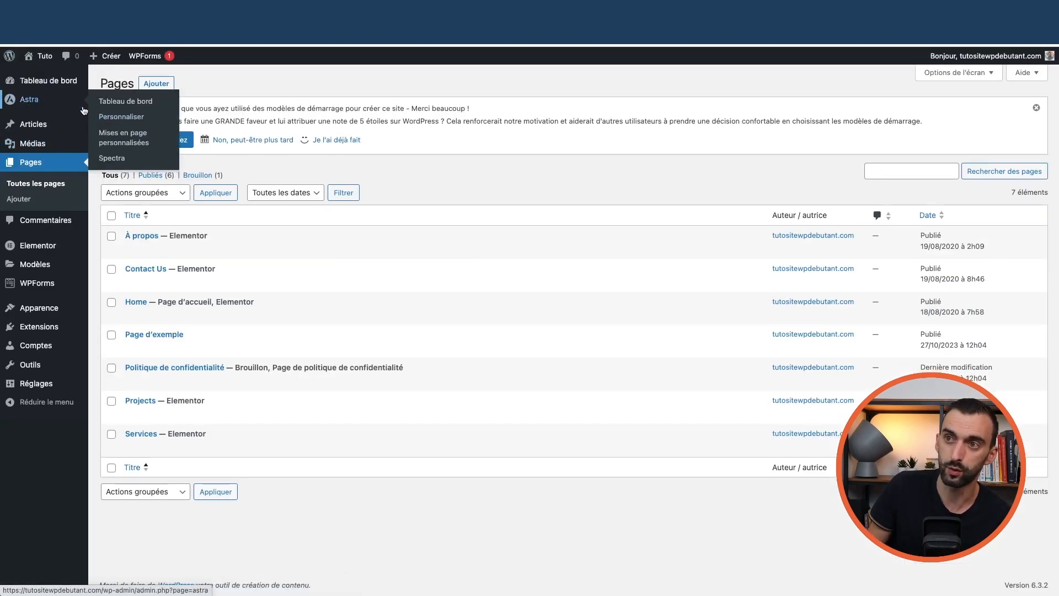
{"action": "mouse_move", "coordinate": [46, 319]}
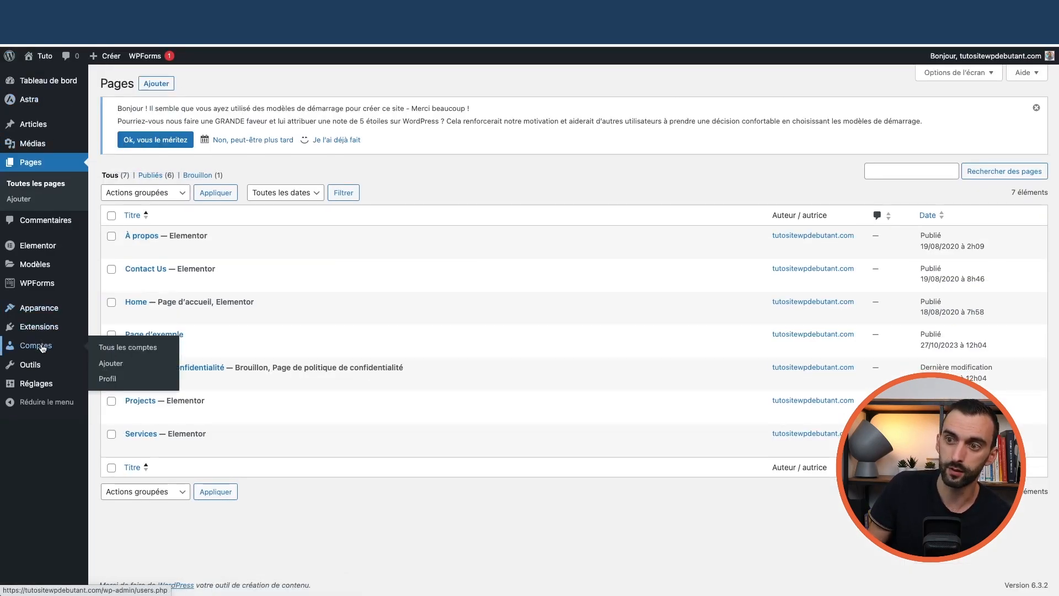
{"action": "mouse_move", "coordinate": [58, 386]}
{"action": "left_click", "coordinate": [113, 386]}
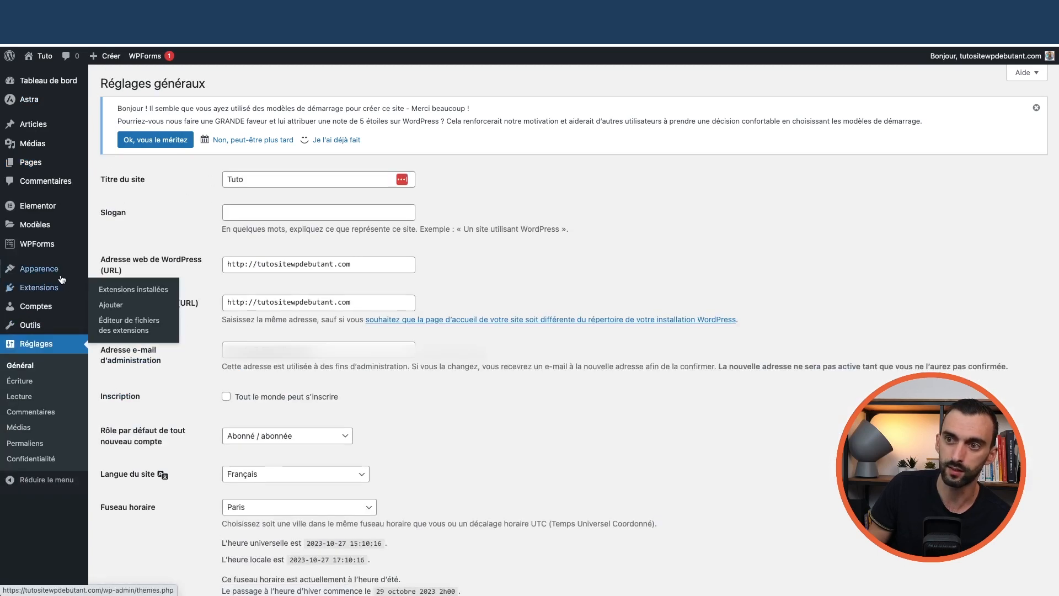
Go through the dashboard to Toutes les pages and open Projects with Modifier avec Elementor
{"action": "mouse_move", "coordinate": [45, 66]}
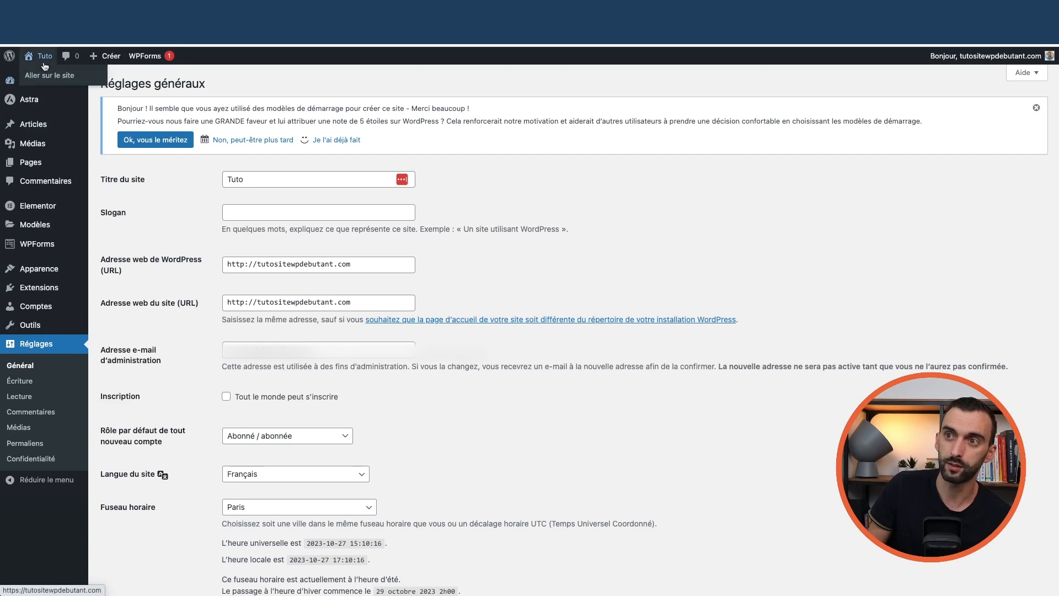
{"action": "left_click", "coordinate": [48, 78]}
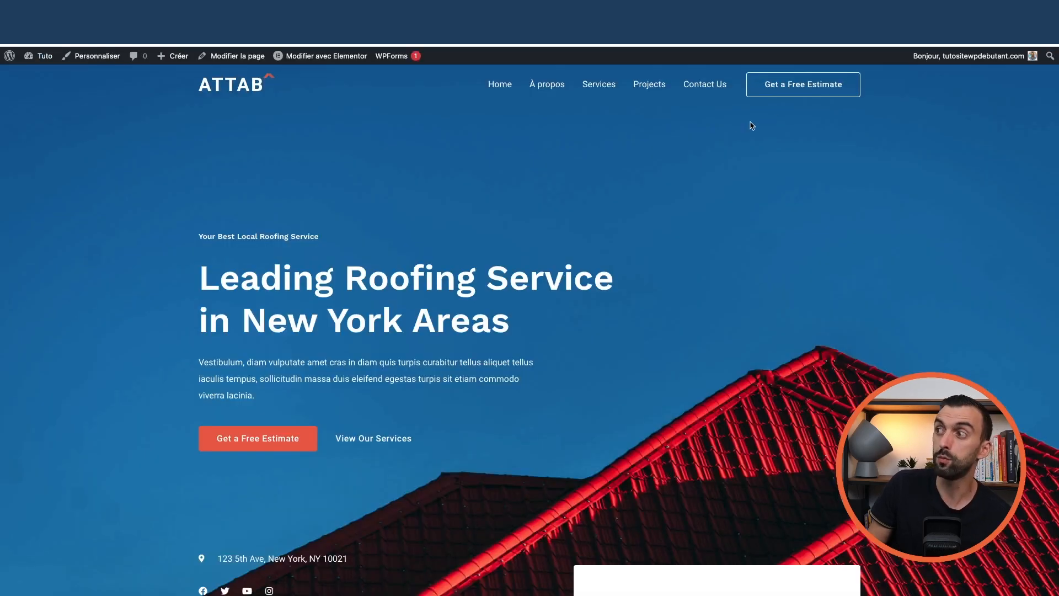
{"action": "mouse_move", "coordinate": [43, 56]}
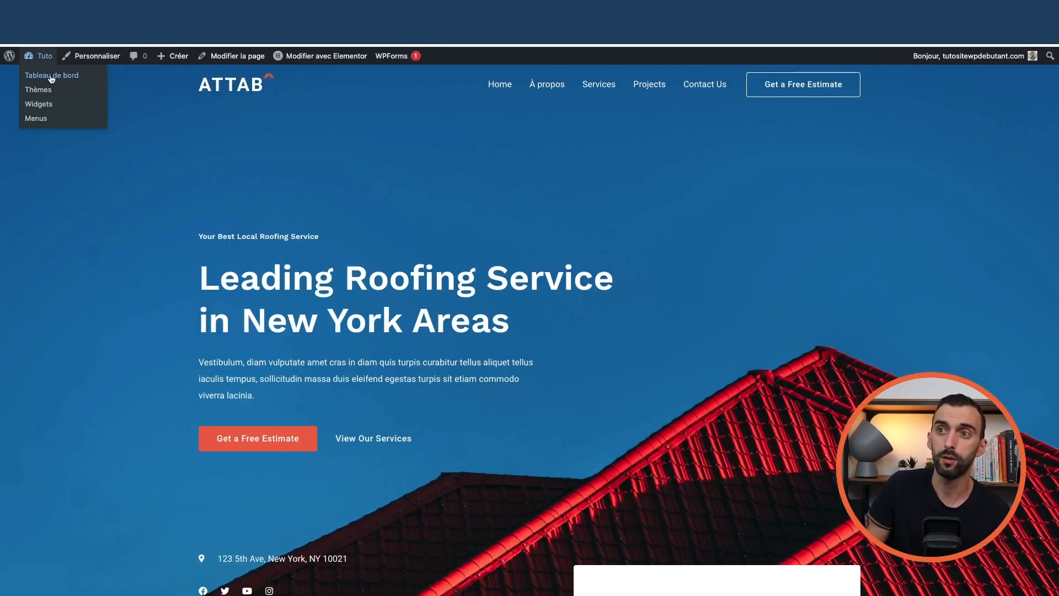
{"action": "left_click", "coordinate": [51, 77]}
{"action": "mouse_move", "coordinate": [50, 207]}
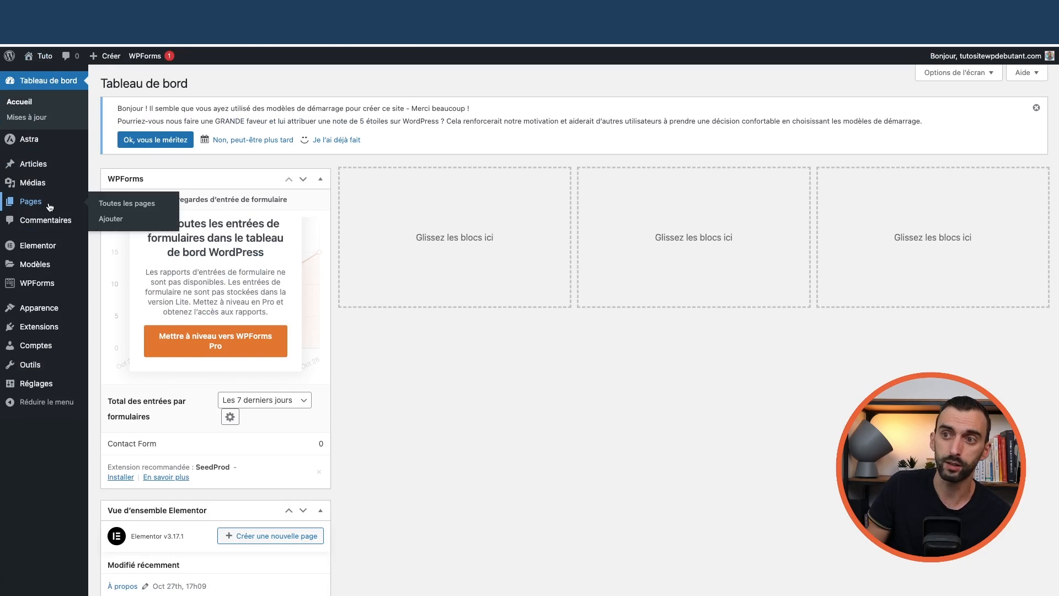
{"action": "left_click", "coordinate": [118, 203]}
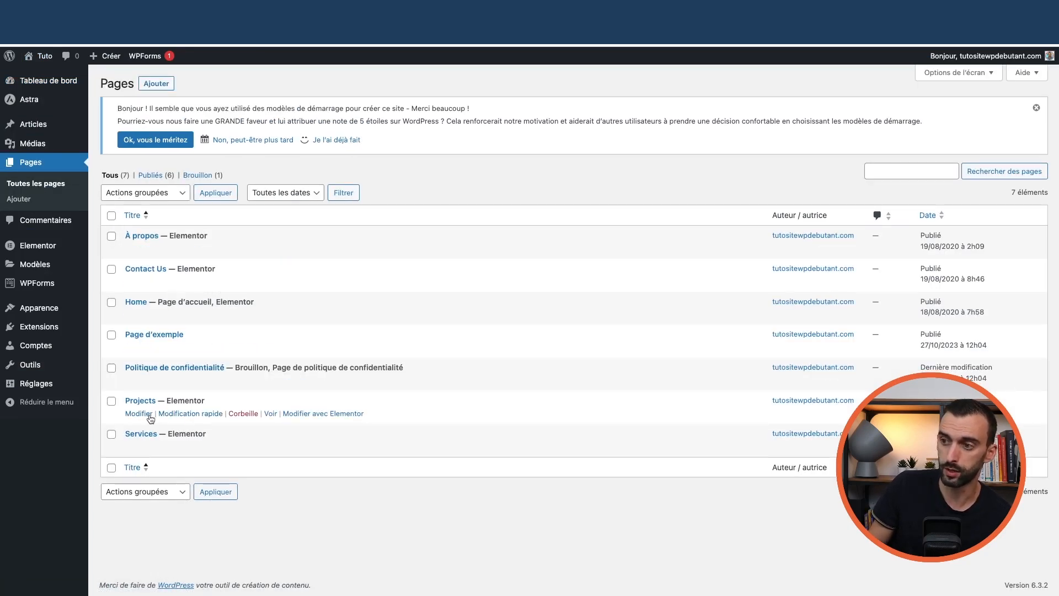
{"action": "left_click", "coordinate": [323, 415]}
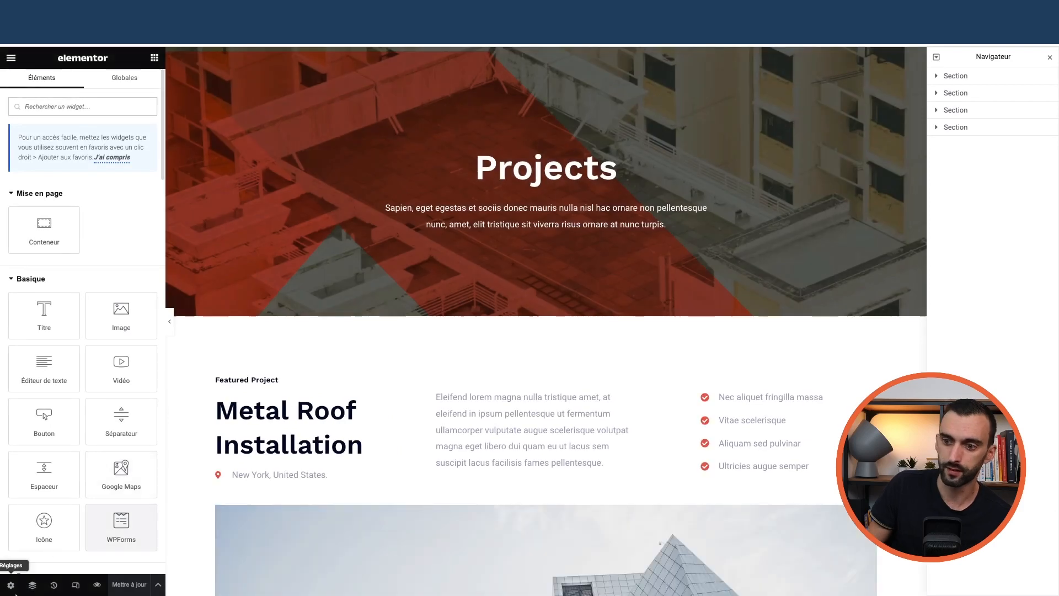
Switch the Projects page status to draft and exit Elementor to the WordPress editor
{"action": "left_click", "coordinate": [10, 588]}
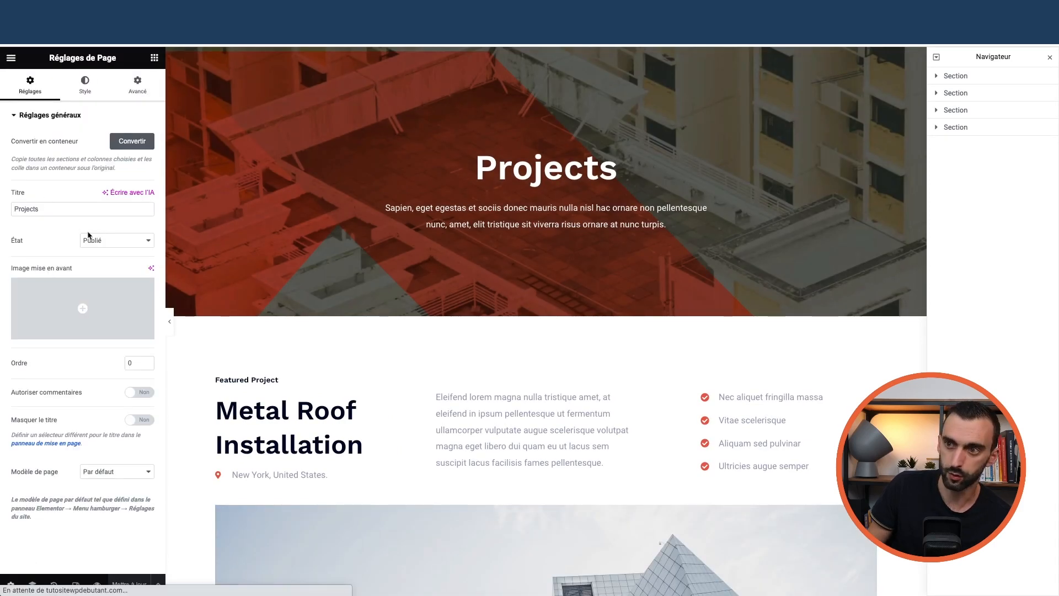
{"action": "left_click", "coordinate": [89, 238]}
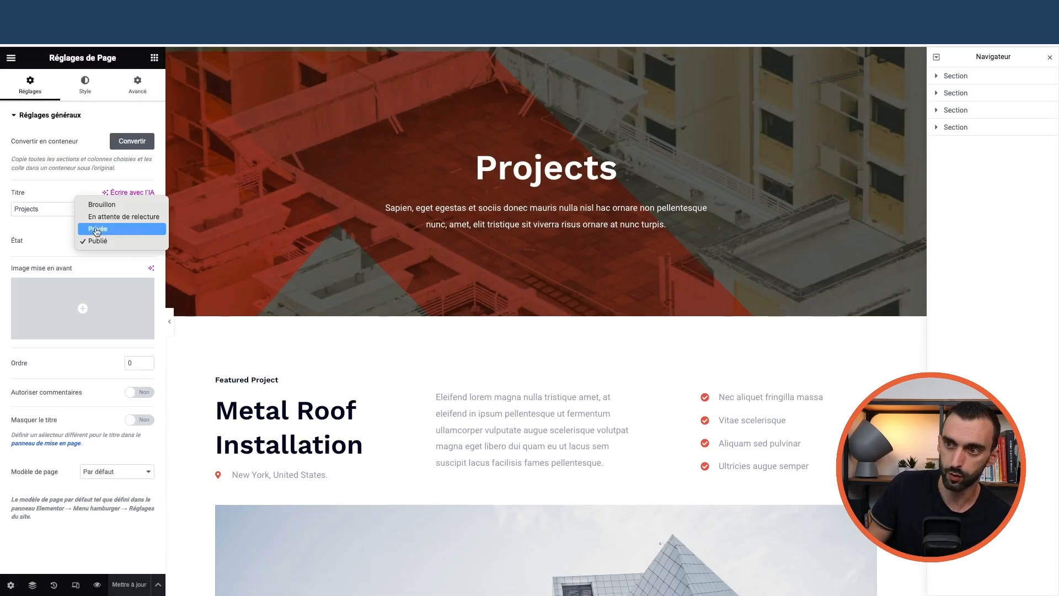
{"action": "left_click", "coordinate": [113, 204]}
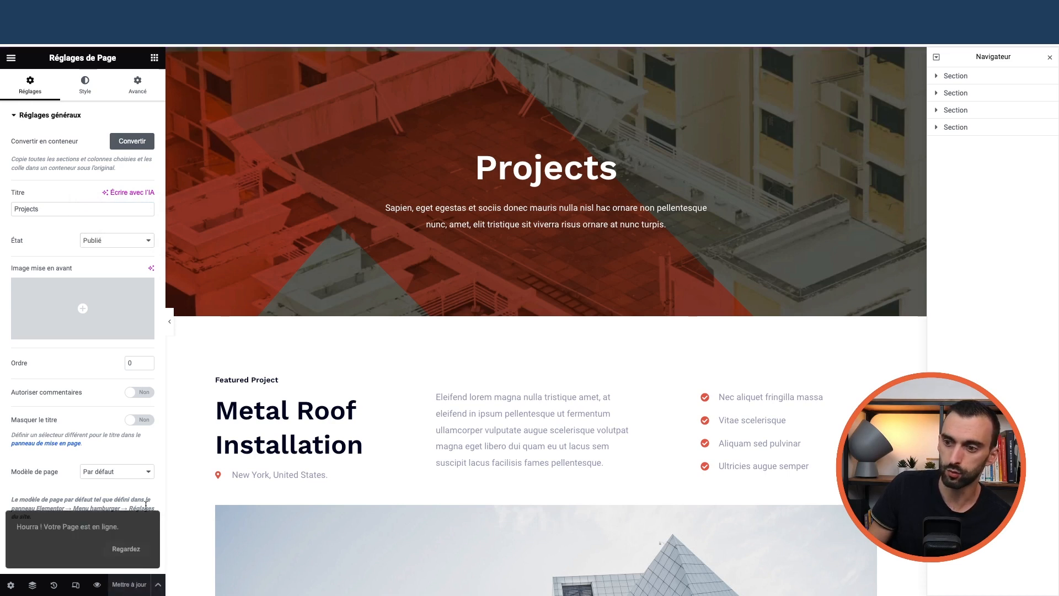
{"action": "left_click", "coordinate": [11, 57]}
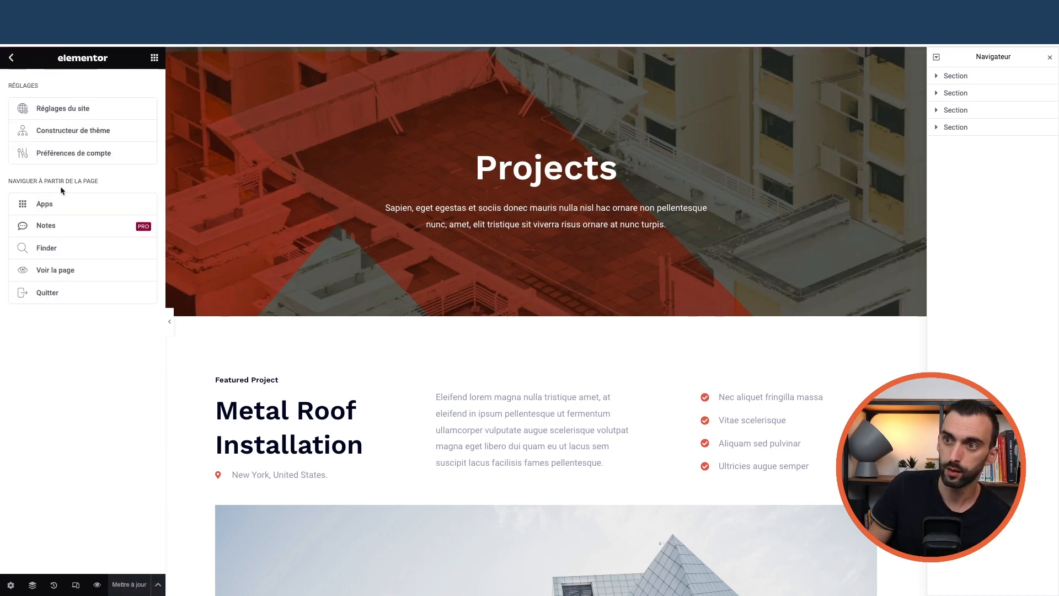
{"action": "left_click", "coordinate": [68, 298]}
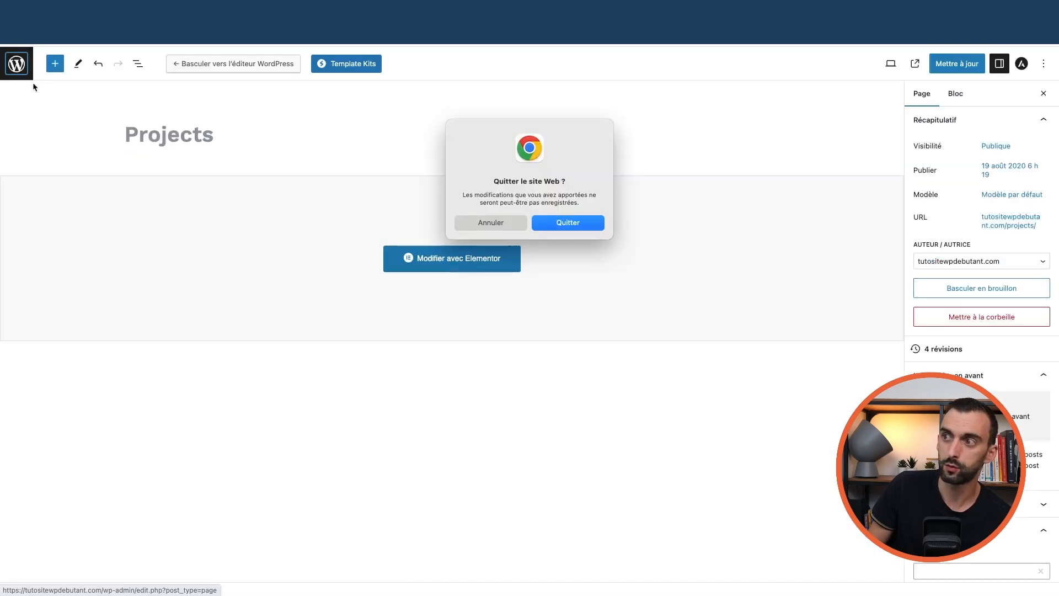
{"action": "left_click", "coordinate": [558, 224]}
View the live Projects page and open it in the block editor
{"action": "mouse_move", "coordinate": [42, 56]}
{"action": "left_click", "coordinate": [47, 78]}
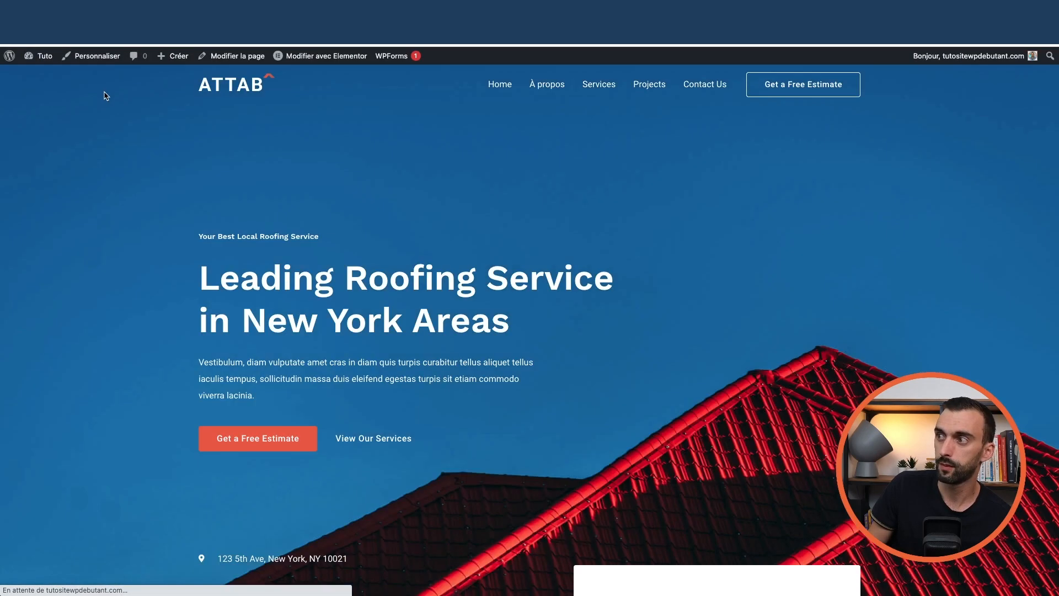
{"action": "left_click", "coordinate": [638, 85]}
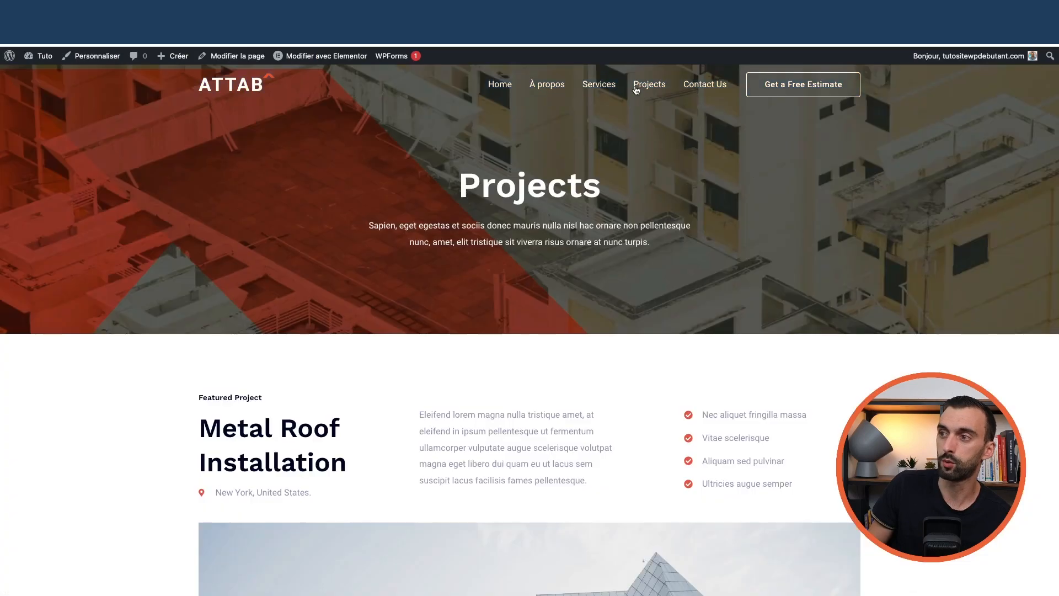
{"action": "left_click", "coordinate": [237, 55]}
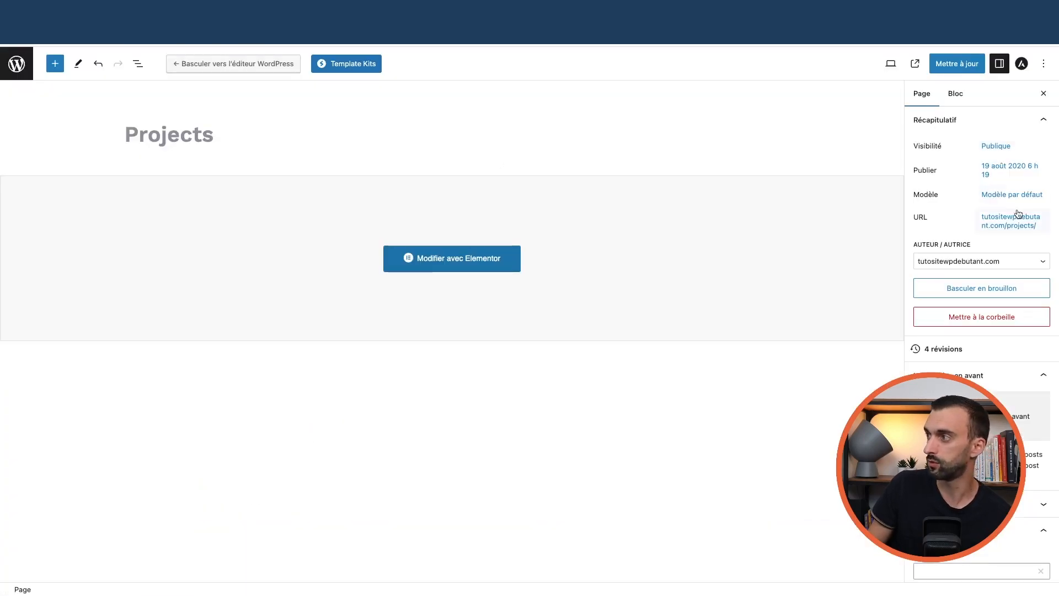
Set the Projects page visibility to Privée, then reopen it from the Pages list
{"action": "left_click", "coordinate": [997, 146]}
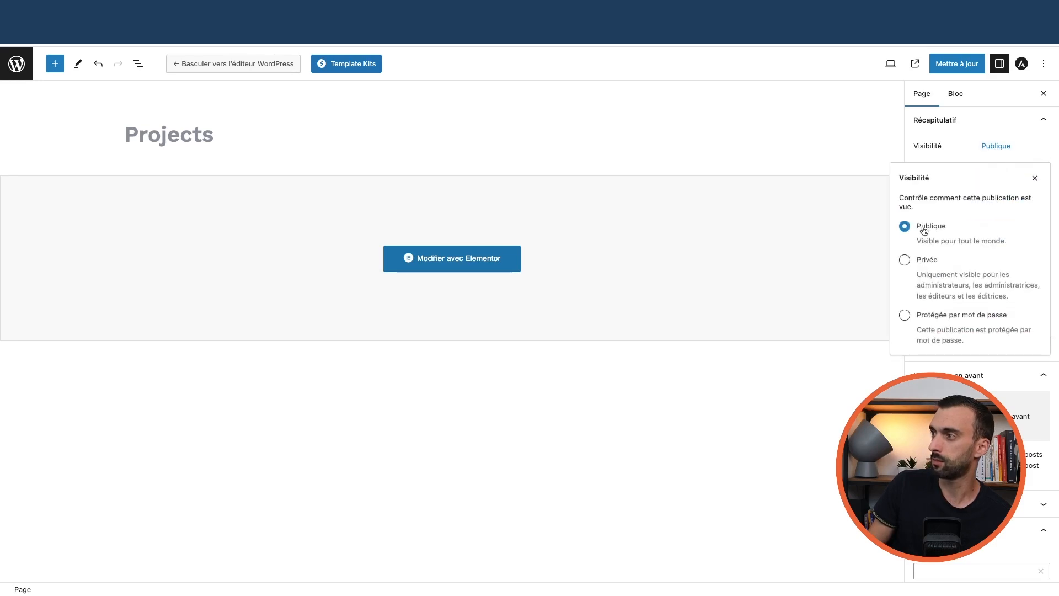
{"action": "left_click", "coordinate": [927, 261]}
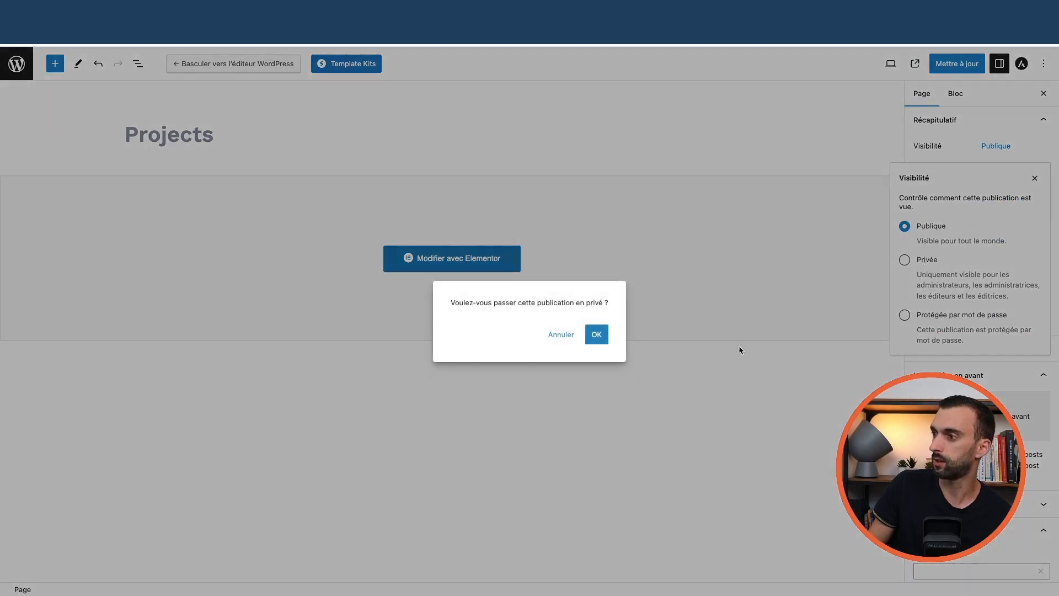
{"action": "left_click", "coordinate": [596, 334]}
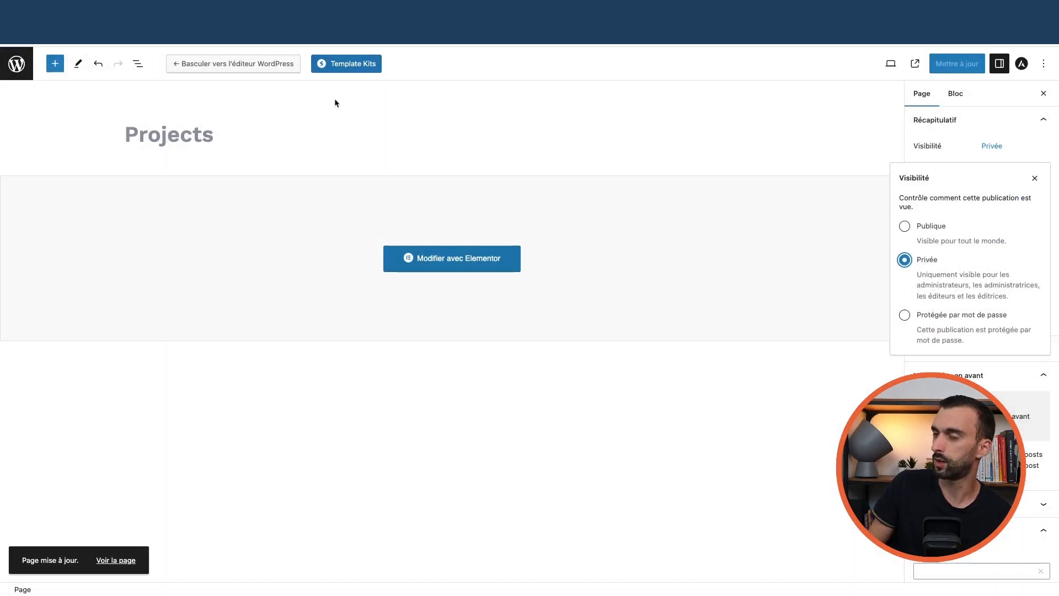
{"action": "left_click", "coordinate": [16, 63]}
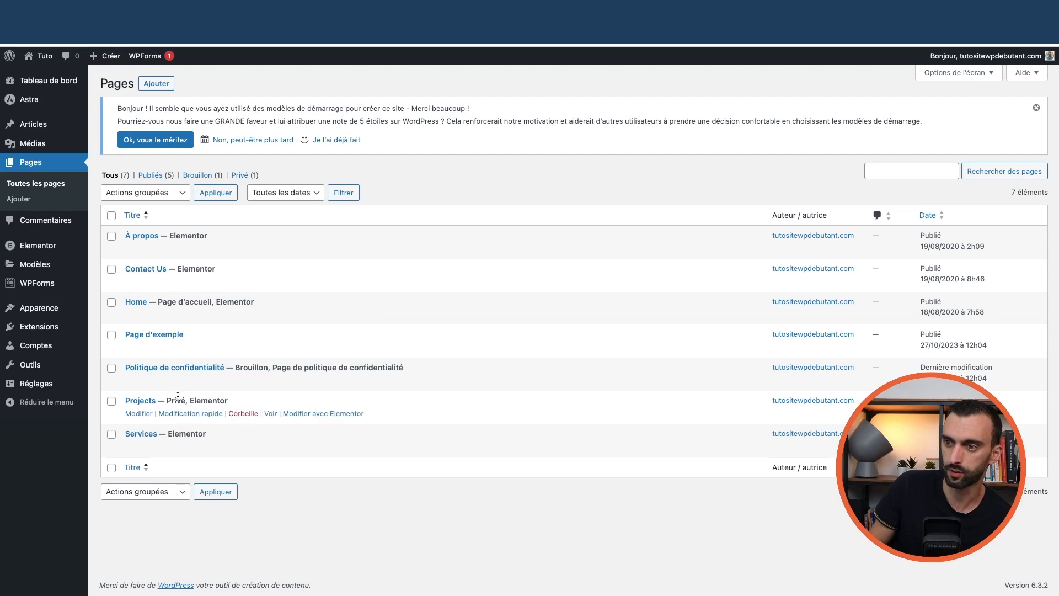
{"action": "left_click", "coordinate": [138, 414]}
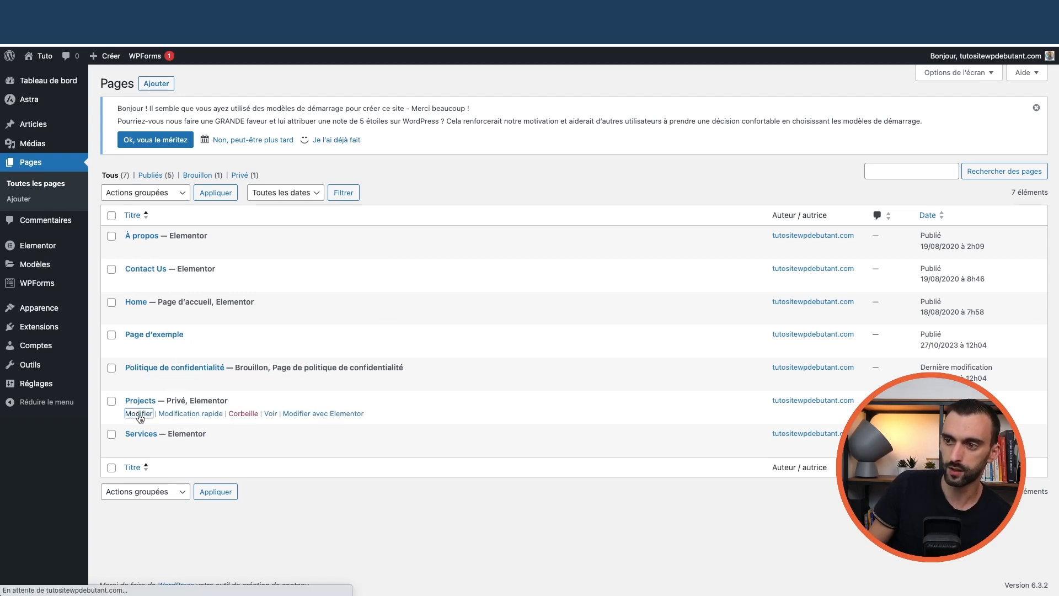
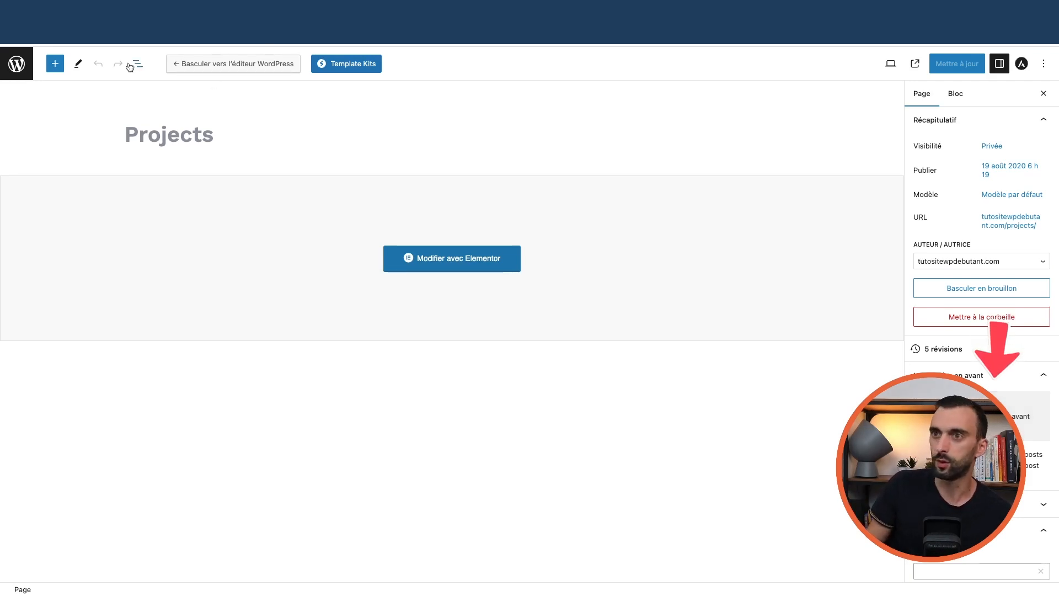
Close the Projects page editor and go back to All Pages
{"action": "left_click", "coordinate": [12, 65]}
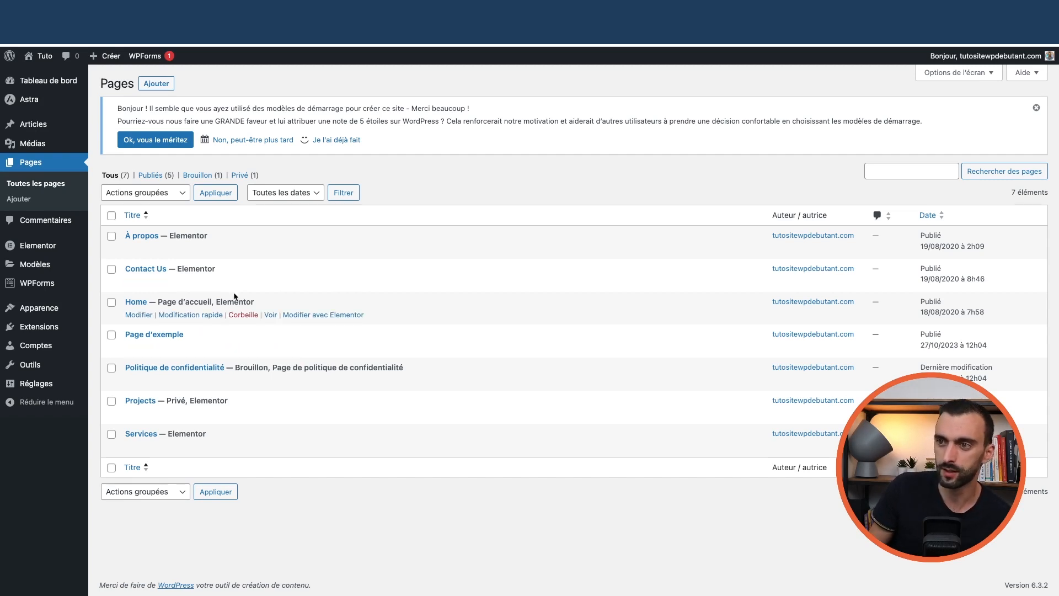
View the live homepage and the Projects page
{"action": "mouse_move", "coordinate": [43, 55]}
{"action": "left_click", "coordinate": [46, 78]}
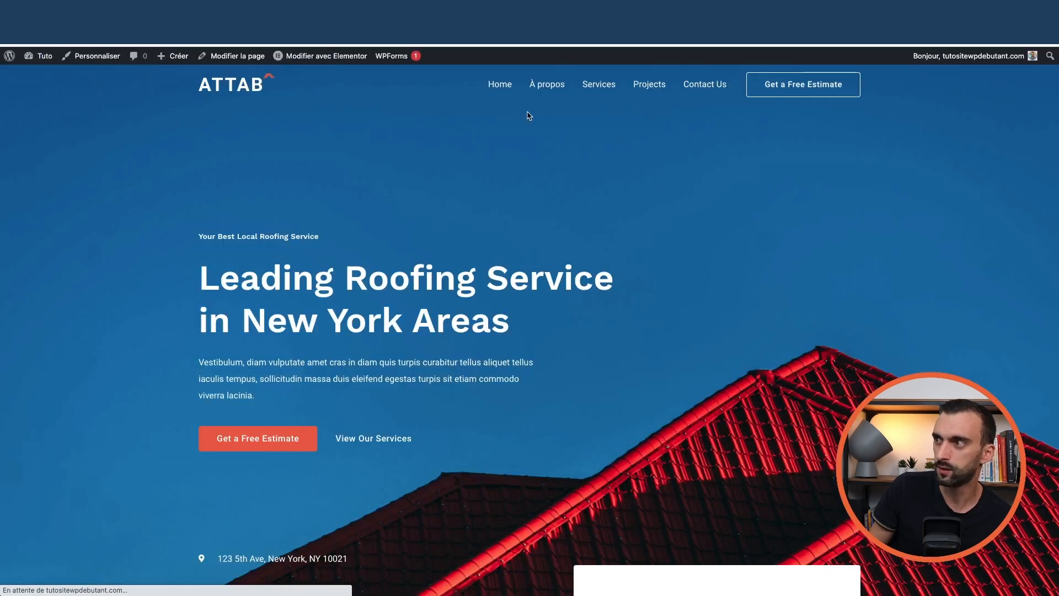
{"action": "left_click", "coordinate": [651, 86]}
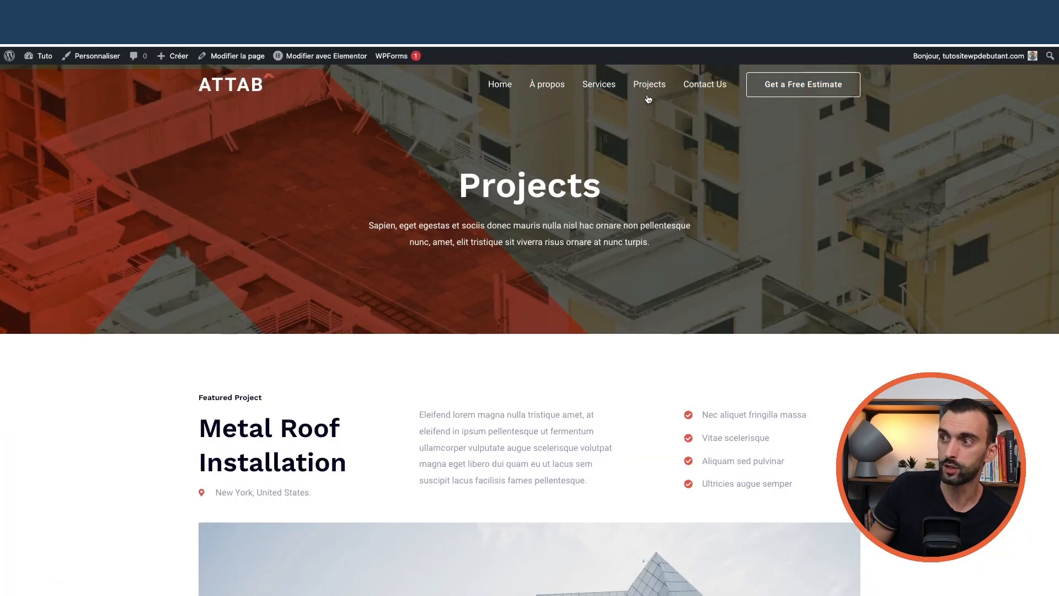
In Appearance > Menus, remove the Projects item from the Primary Menu and save
{"action": "mouse_move", "coordinate": [43, 55]}
{"action": "left_click", "coordinate": [48, 74]}
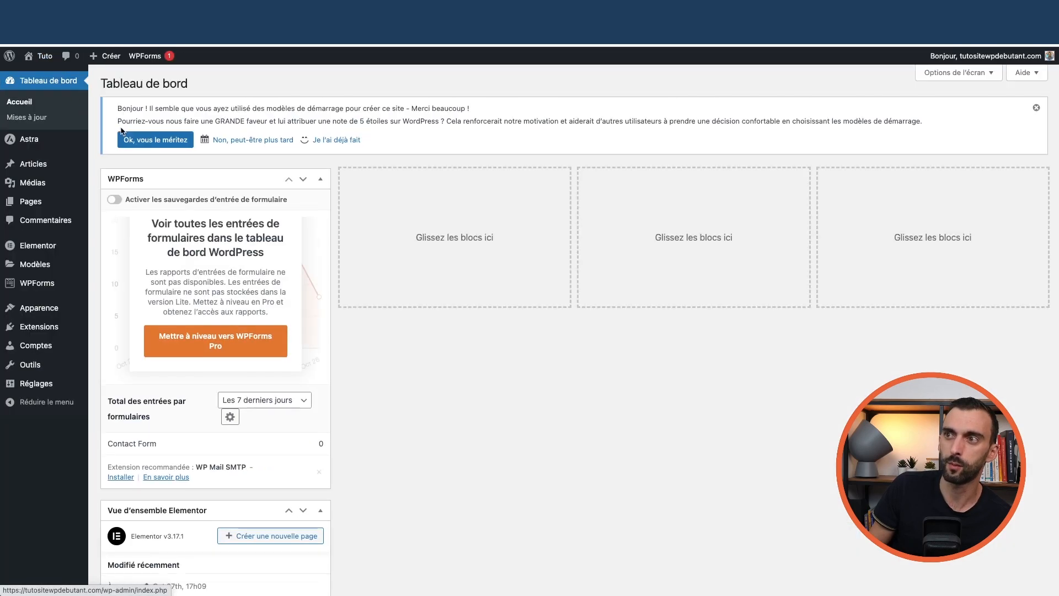
{"action": "mouse_move", "coordinate": [67, 308]}
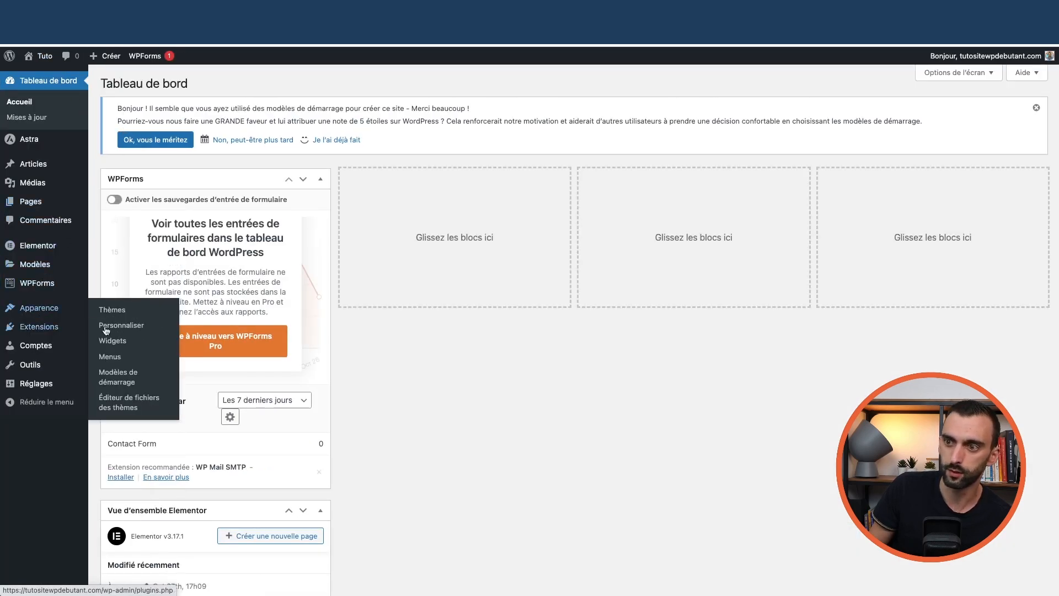
{"action": "left_click", "coordinate": [112, 358]}
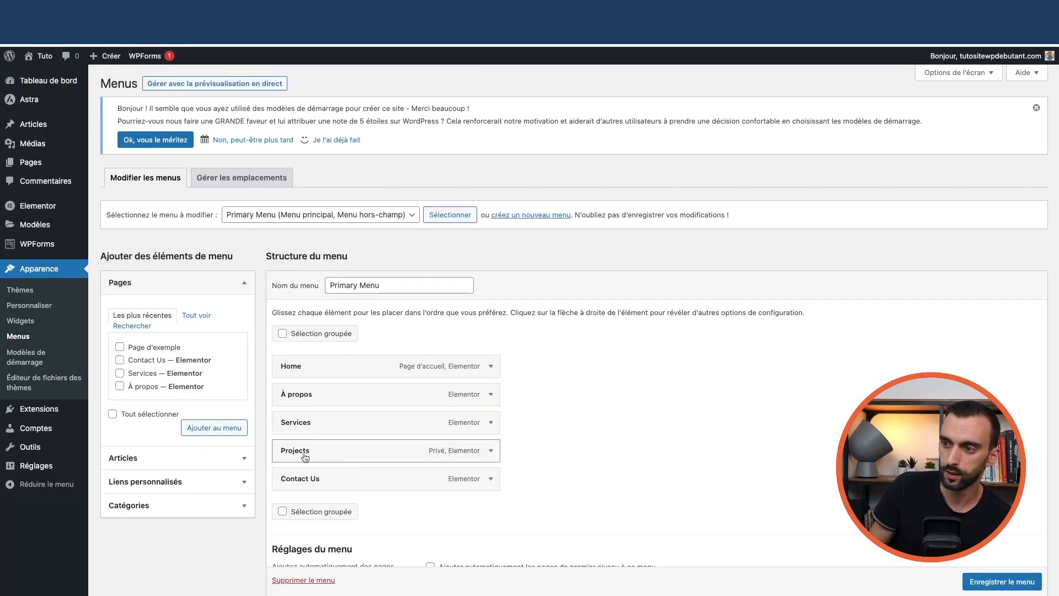
{"action": "left_click", "coordinate": [490, 451]}
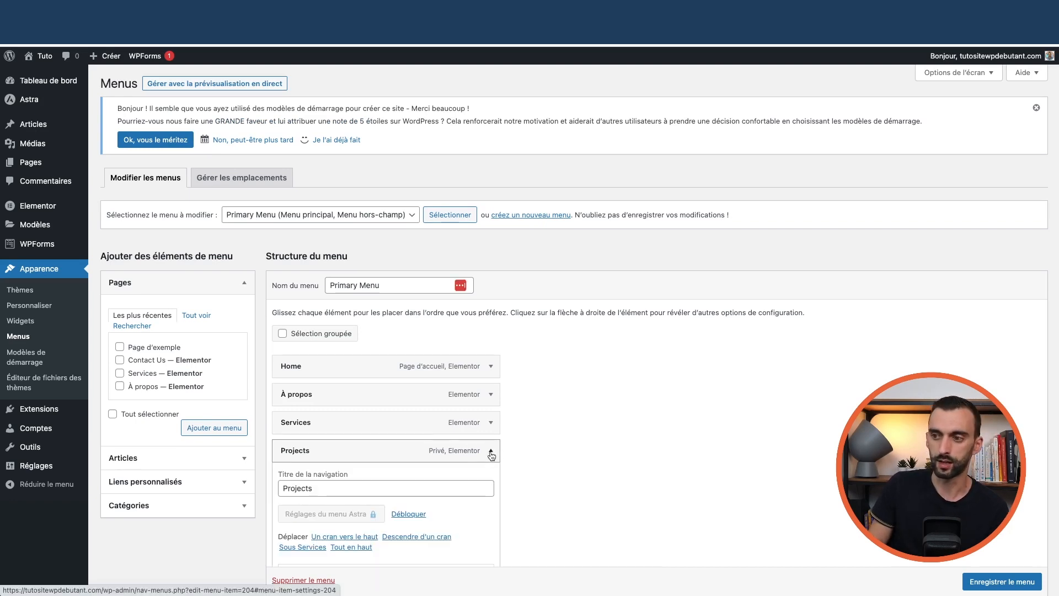
{"action": "scroll", "coordinate": [488, 449], "scroll_direction": "down", "scroll_amount": 3}
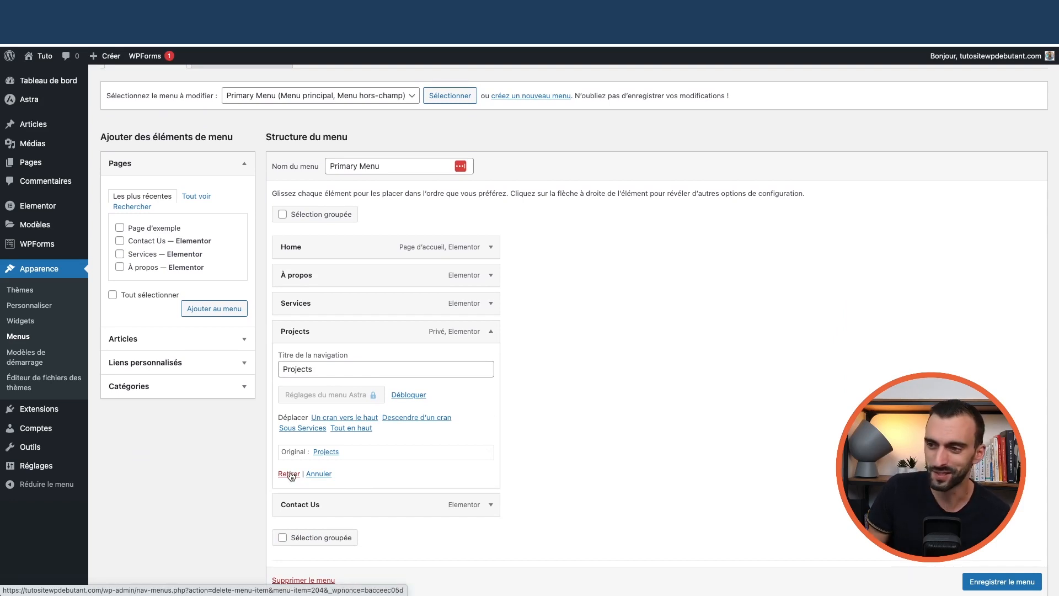
{"action": "left_click", "coordinate": [289, 473]}
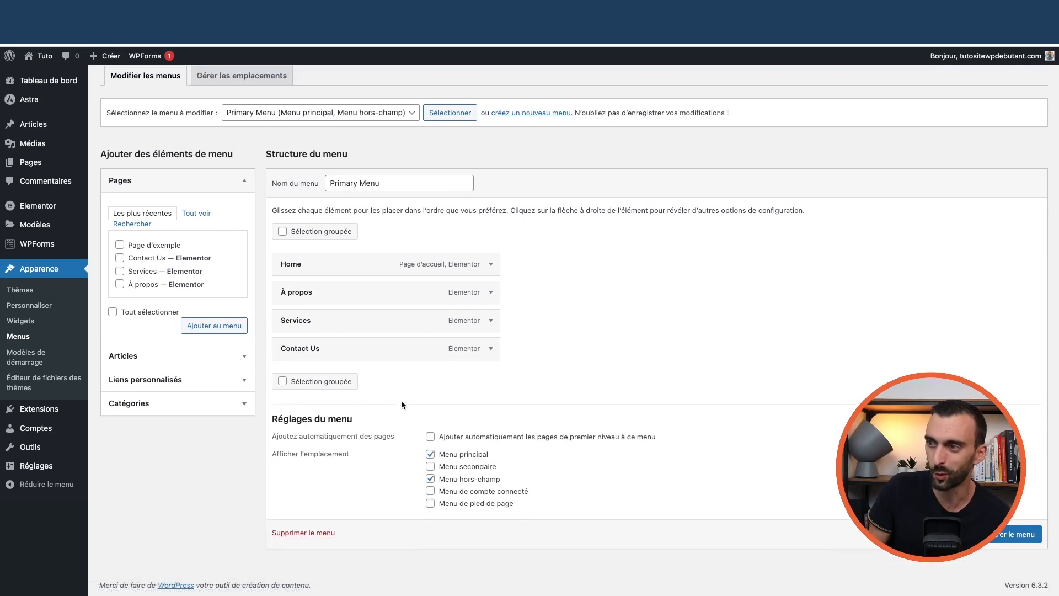
{"action": "left_click", "coordinate": [1014, 534]}
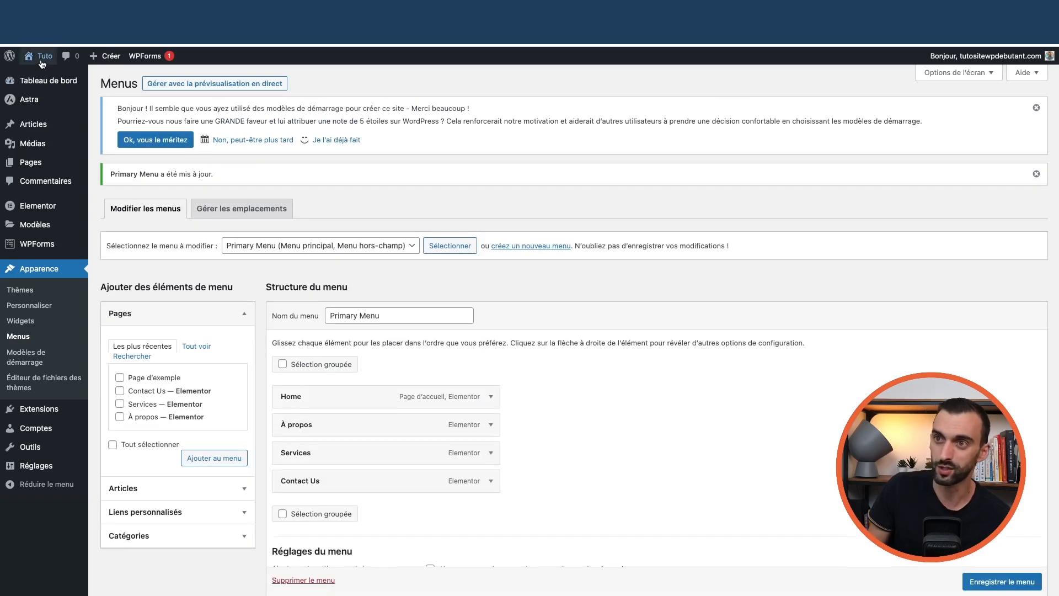
Scroll the live homepage to check the menu and estimate form, then open it in Elementor
{"action": "left_click", "coordinate": [43, 73]}
{"action": "scroll", "coordinate": [381, 249], "scroll_direction": "down", "scroll_amount": 15}
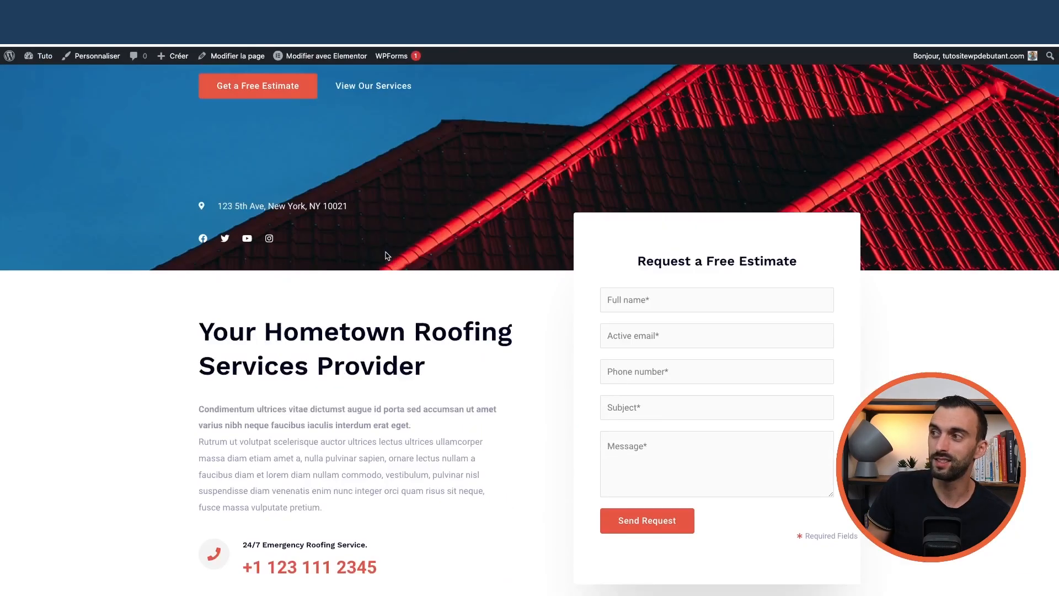
{"action": "scroll", "coordinate": [394, 251], "scroll_direction": "down", "scroll_amount": 20}
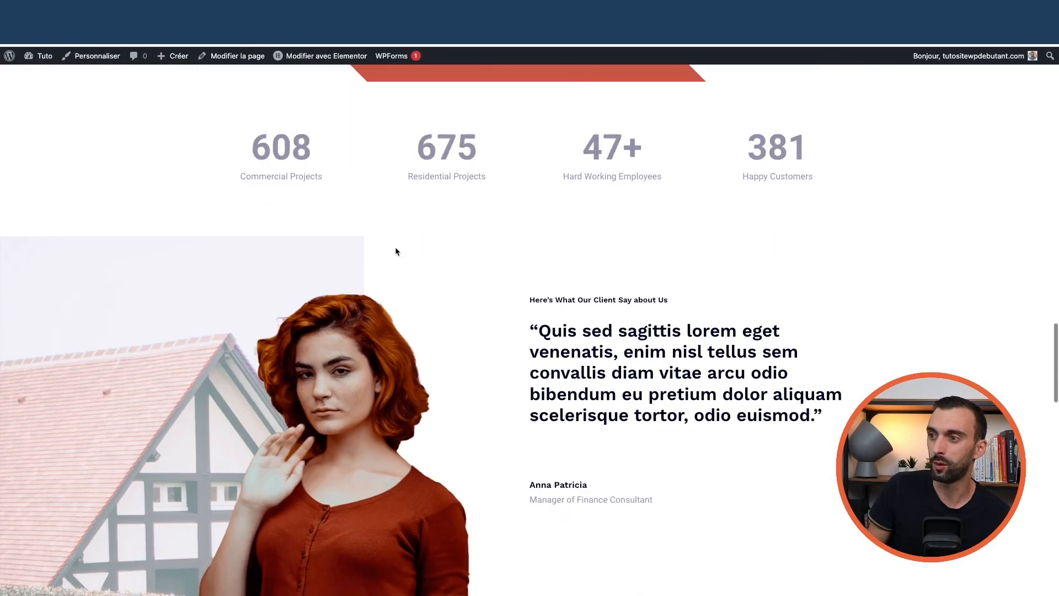
{"action": "scroll", "coordinate": [393, 251], "scroll_direction": "down", "scroll_amount": 15}
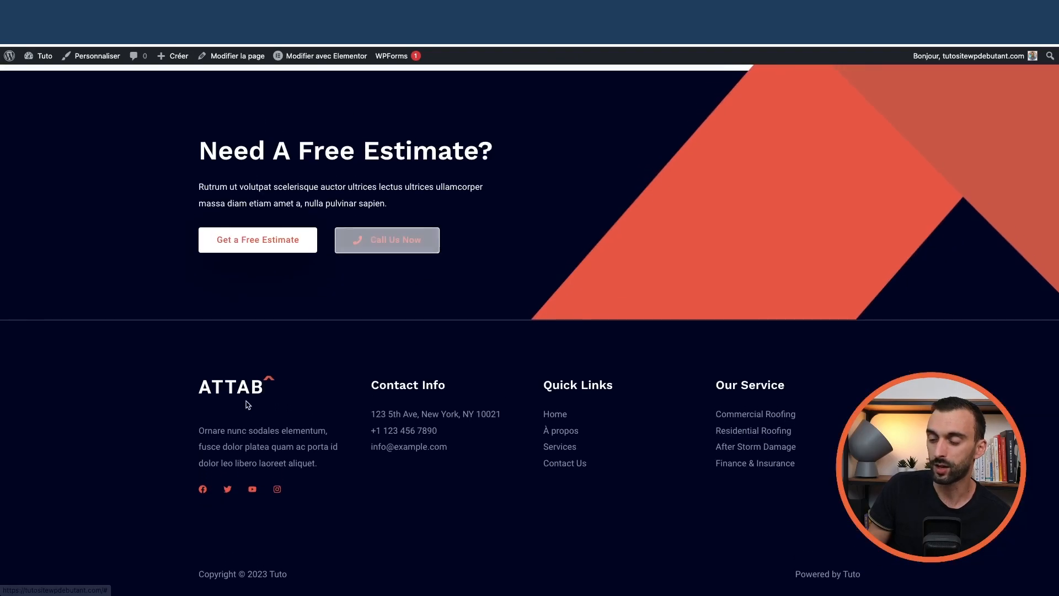
{"action": "scroll", "coordinate": [606, 299], "scroll_direction": "up", "scroll_amount": 20}
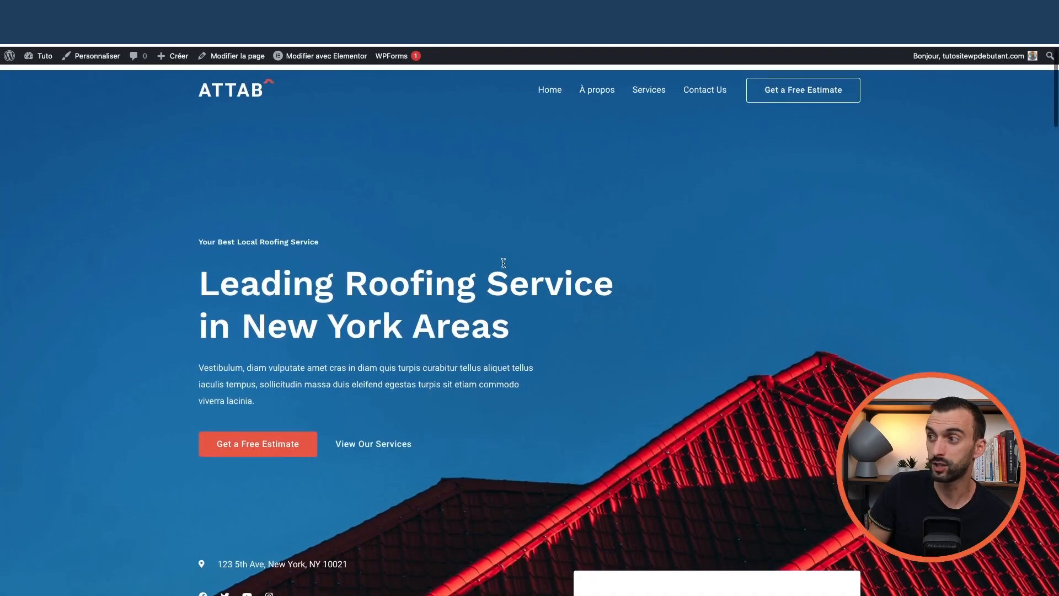
{"action": "scroll", "coordinate": [495, 225], "scroll_direction": "down", "scroll_amount": 7}
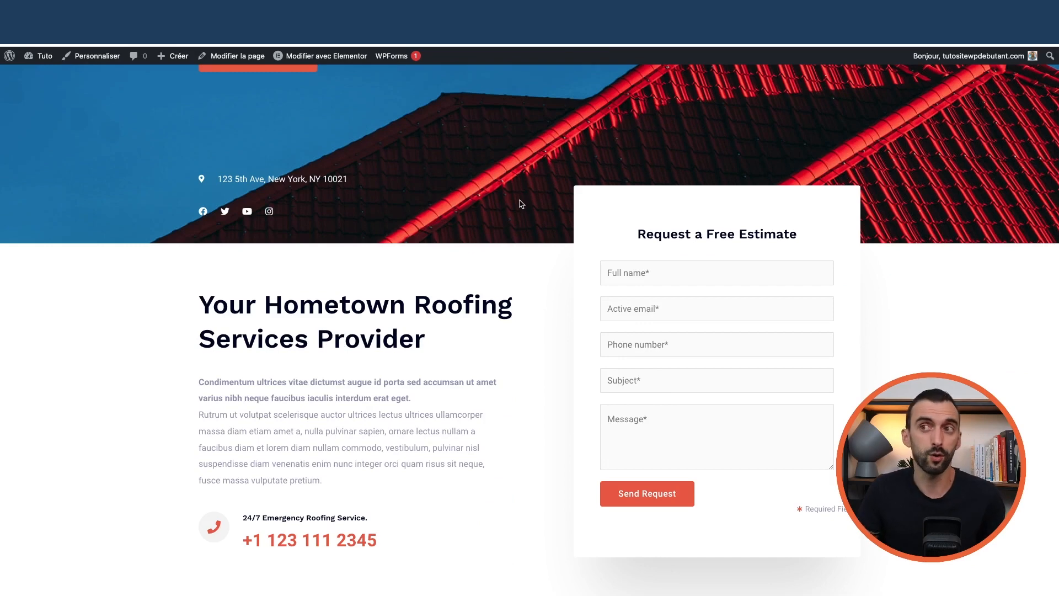
{"action": "scroll", "coordinate": [745, 284], "scroll_direction": "down", "scroll_amount": 2}
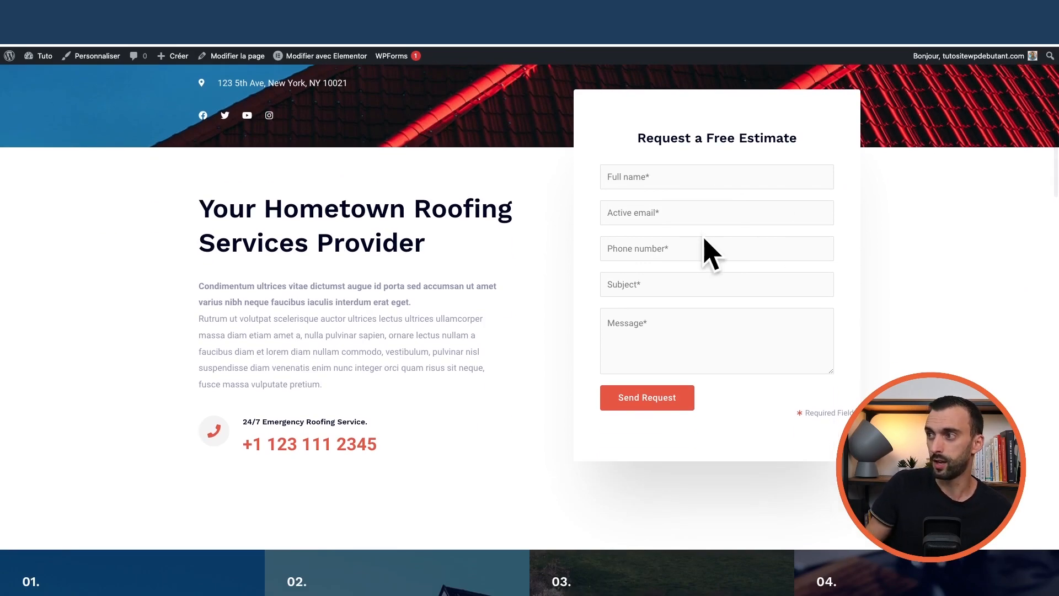
{"action": "scroll", "coordinate": [739, 286], "scroll_direction": "up", "scroll_amount": 1}
{"action": "scroll", "coordinate": [374, 156], "scroll_direction": "up", "scroll_amount": 4}
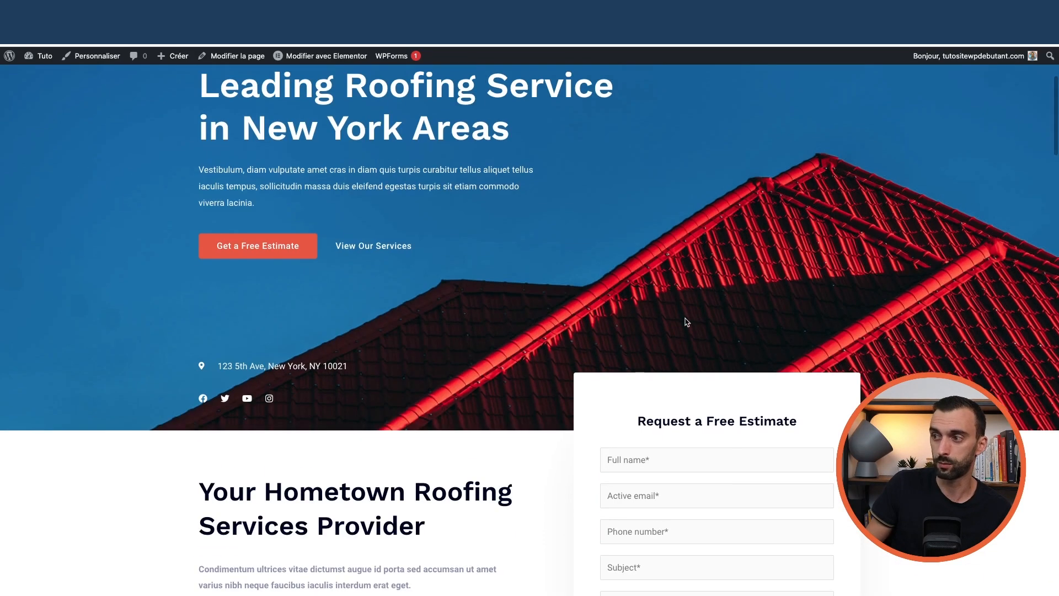
{"action": "left_click", "coordinate": [326, 58]}
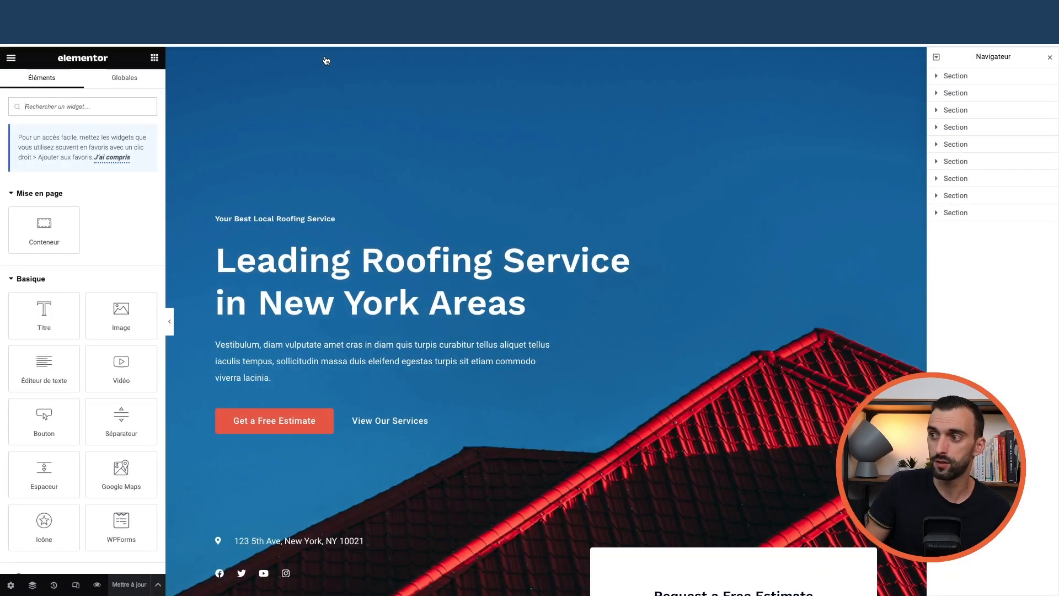
Set the homepage's WPForms estimate widget to Contact Form
{"action": "scroll", "coordinate": [671, 305], "scroll_direction": "down", "scroll_amount": 3}
{"action": "scroll", "coordinate": [671, 305], "scroll_direction": "up", "scroll_amount": 3}
{"action": "scroll", "coordinate": [759, 359], "scroll_direction": "down", "scroll_amount": 1}
{"action": "scroll", "coordinate": [759, 358], "scroll_direction": "down", "scroll_amount": 5}
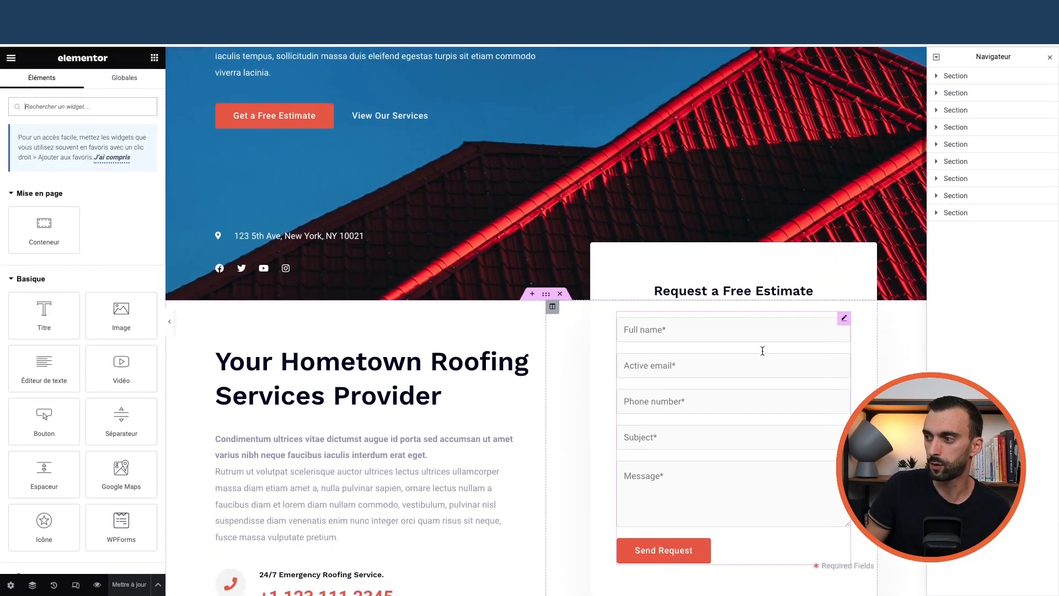
{"action": "left_click", "coordinate": [673, 289]}
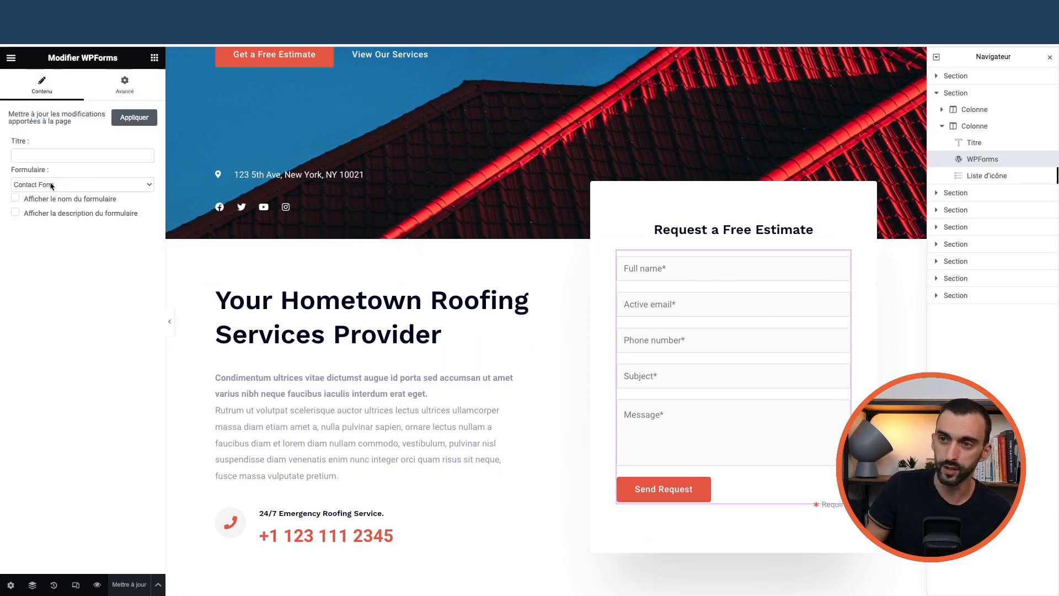
{"action": "left_click", "coordinate": [46, 186]}
{"action": "left_click", "coordinate": [65, 186]}
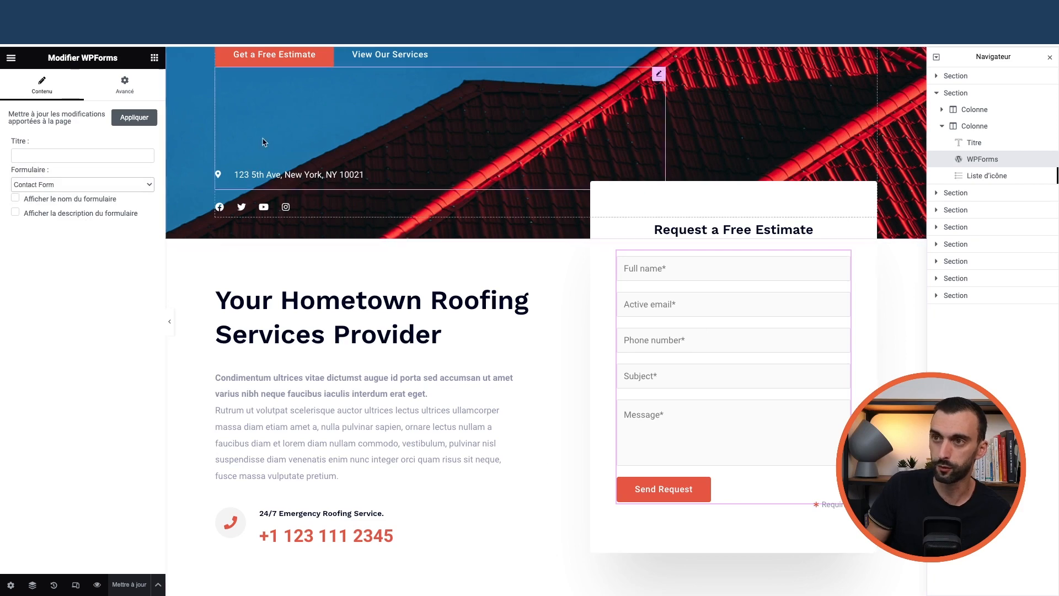
Quit Elementor and return to the WordPress pages list
{"action": "scroll", "coordinate": [262, 142], "scroll_direction": "up", "scroll_amount": 5}
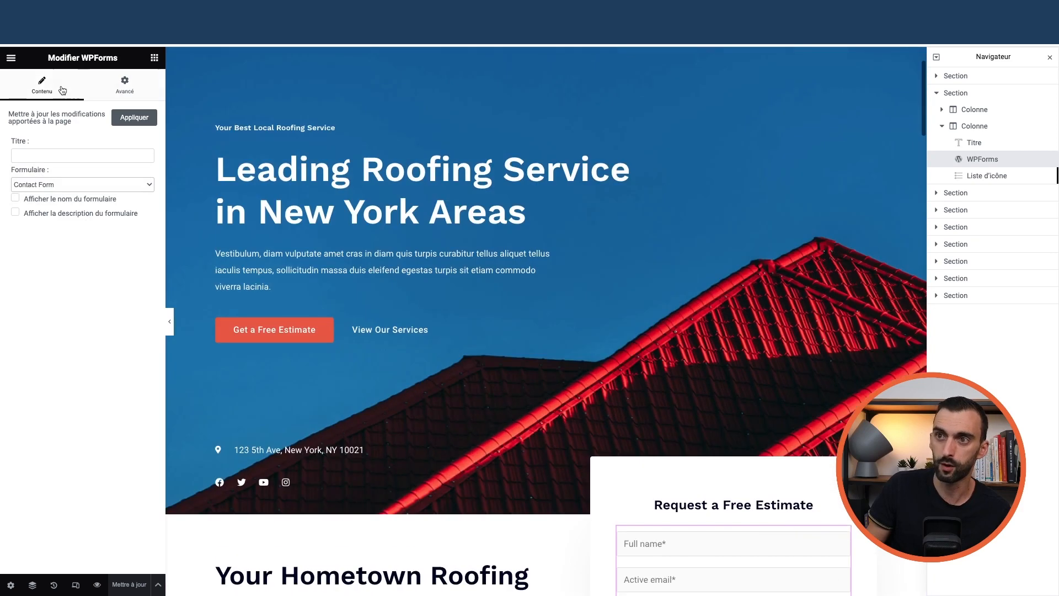
{"action": "left_click", "coordinate": [11, 59]}
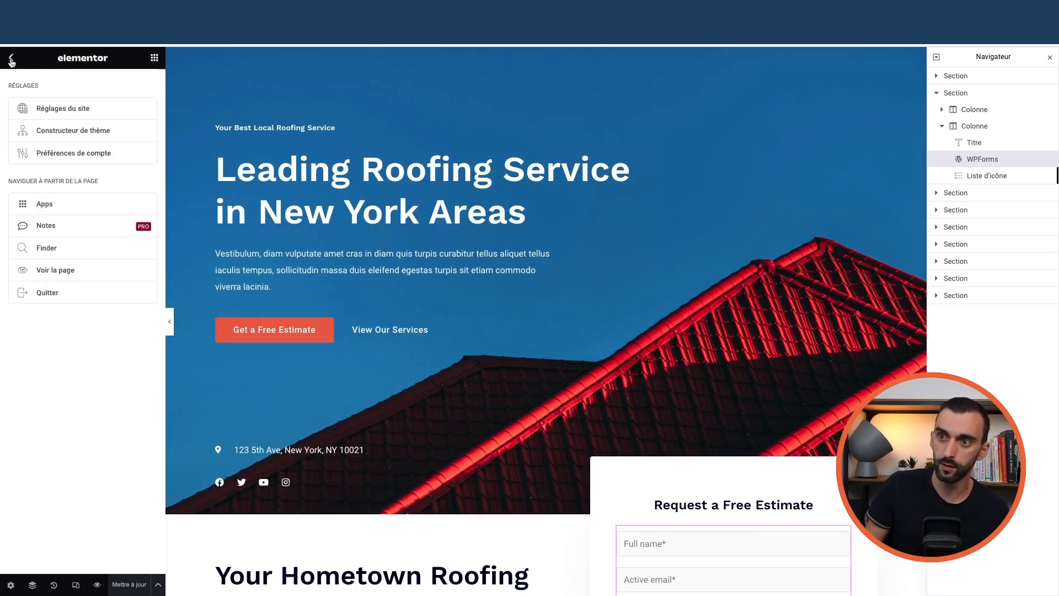
{"action": "left_click", "coordinate": [44, 292]}
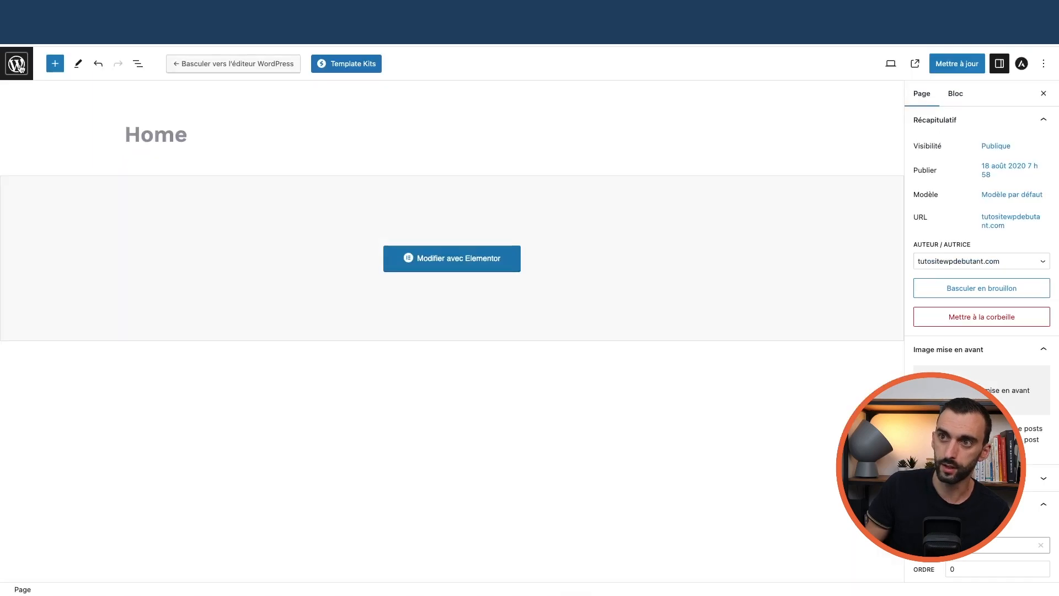
{"action": "left_click", "coordinate": [18, 66]}
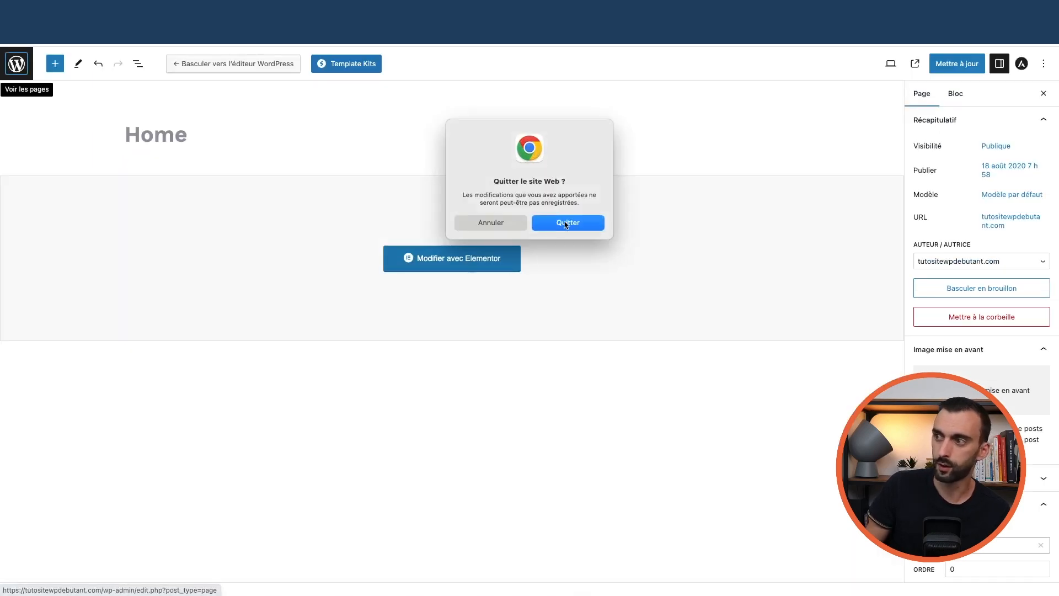
Confirm leaving the page editor and open Contact Form in WPForms
{"action": "left_click", "coordinate": [567, 222]}
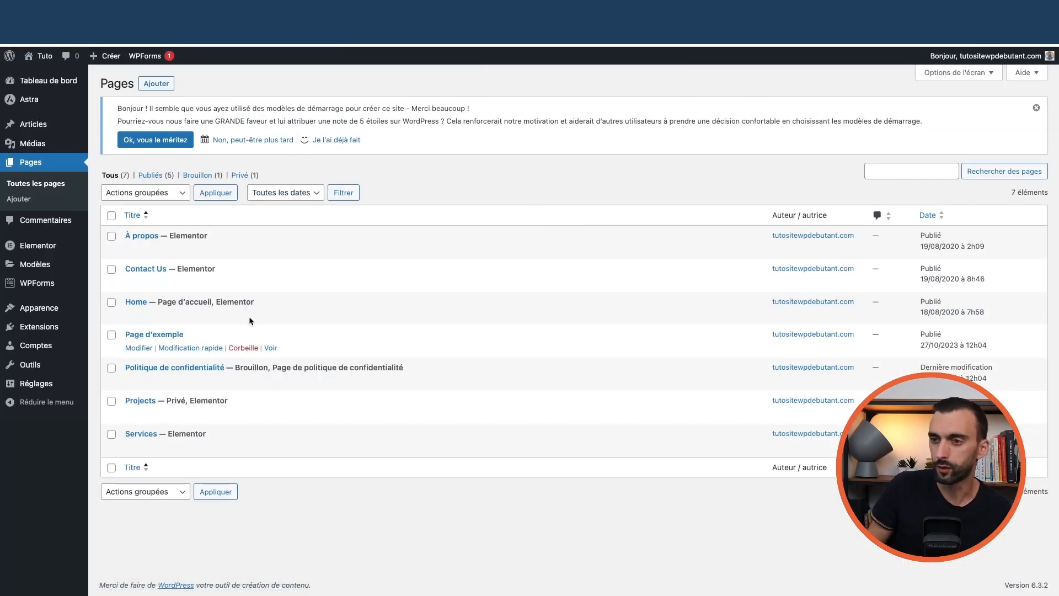
{"action": "mouse_move", "coordinate": [47, 287]}
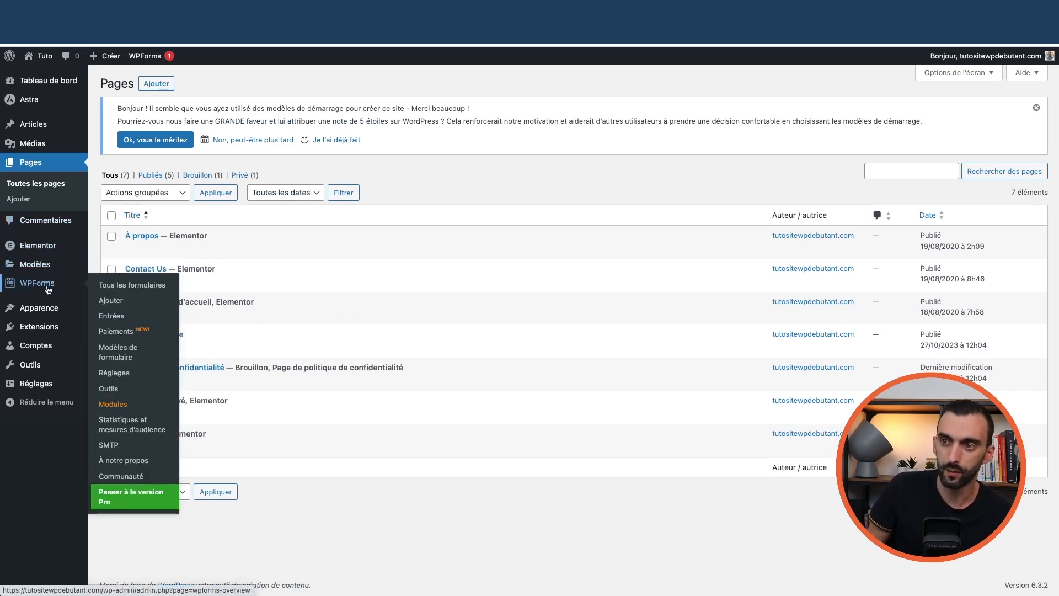
{"action": "left_click", "coordinate": [132, 285]}
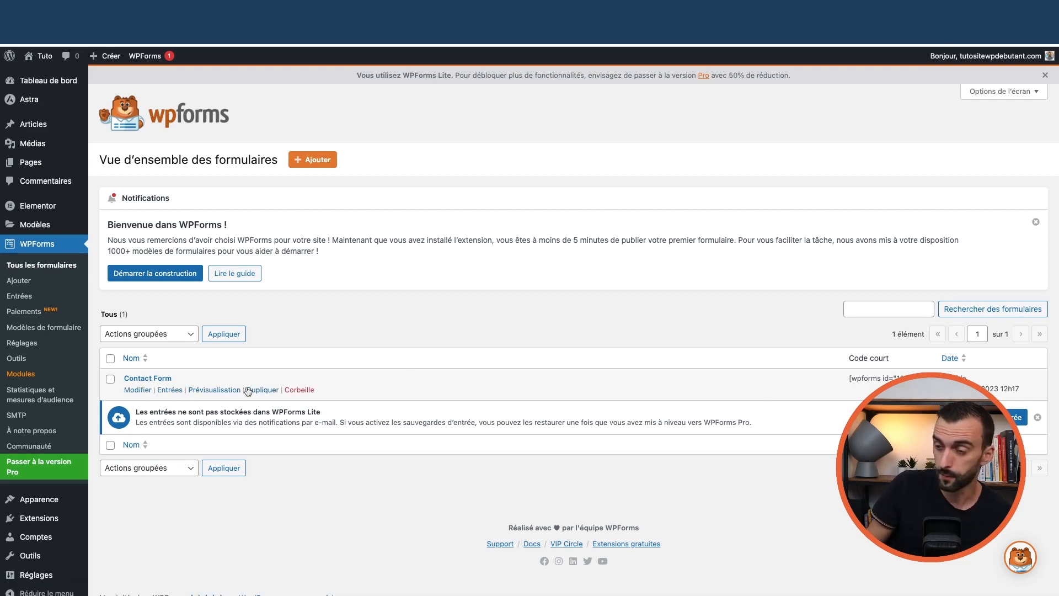
{"action": "left_click", "coordinate": [138, 390]}
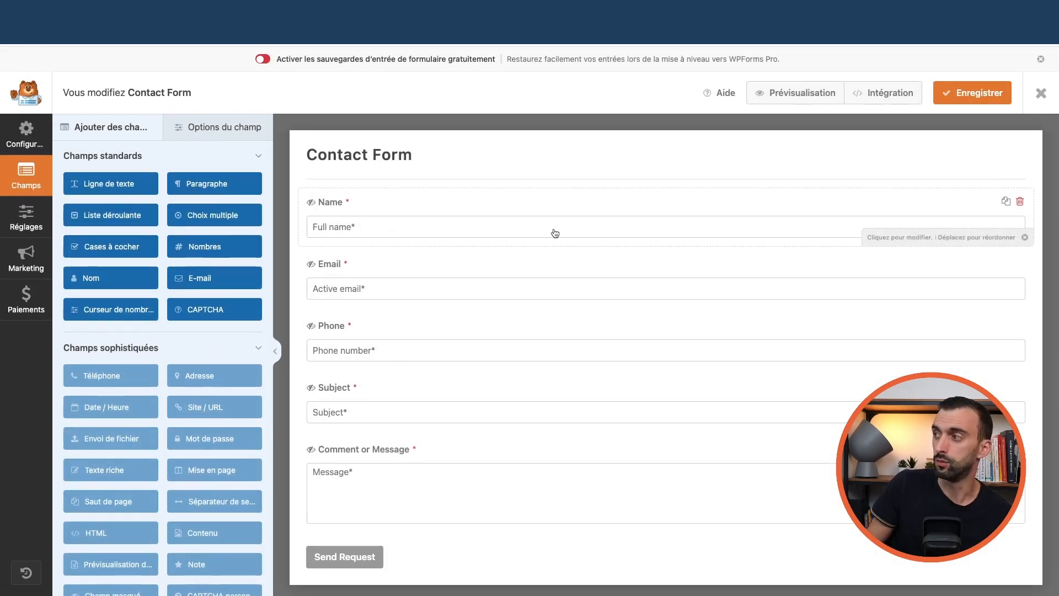
Review the Name, Email, Phone, Subject and Comment or Message field settings
{"action": "left_click", "coordinate": [400, 229]}
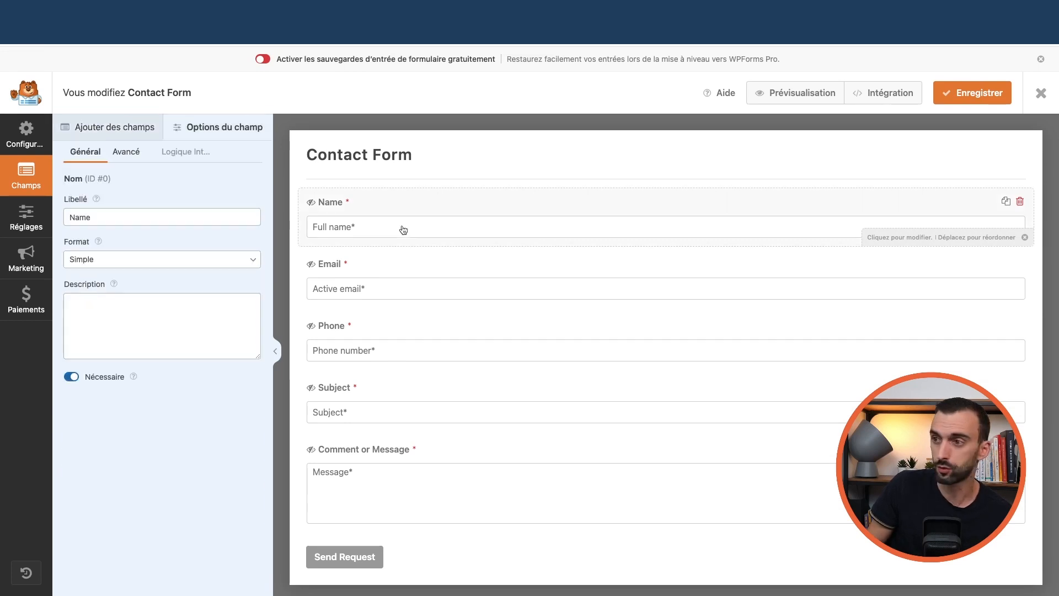
{"action": "double_click", "coordinate": [155, 220]}
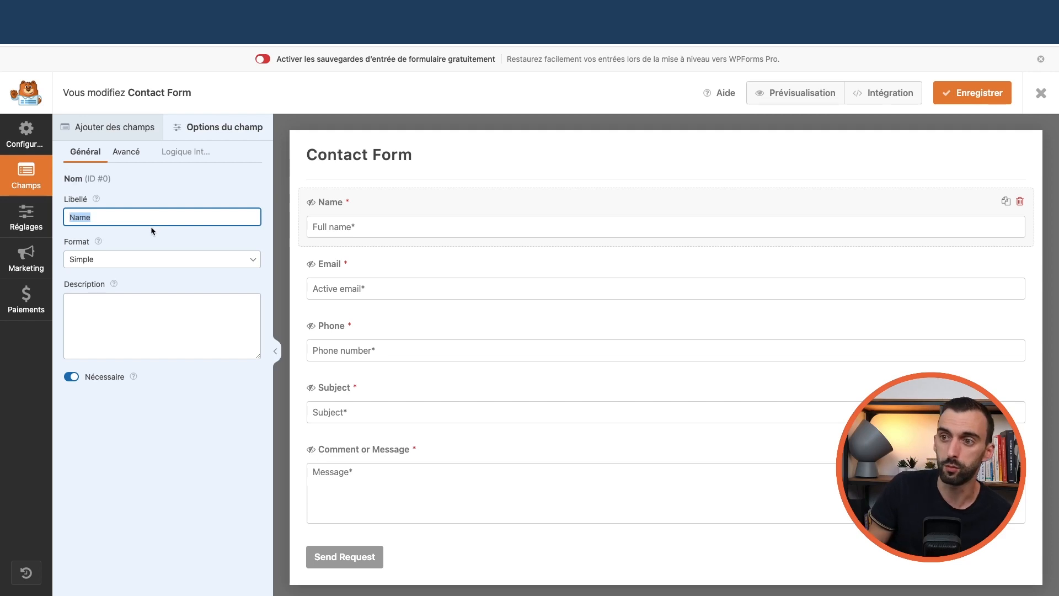
{"action": "left_click", "coordinate": [361, 263]}
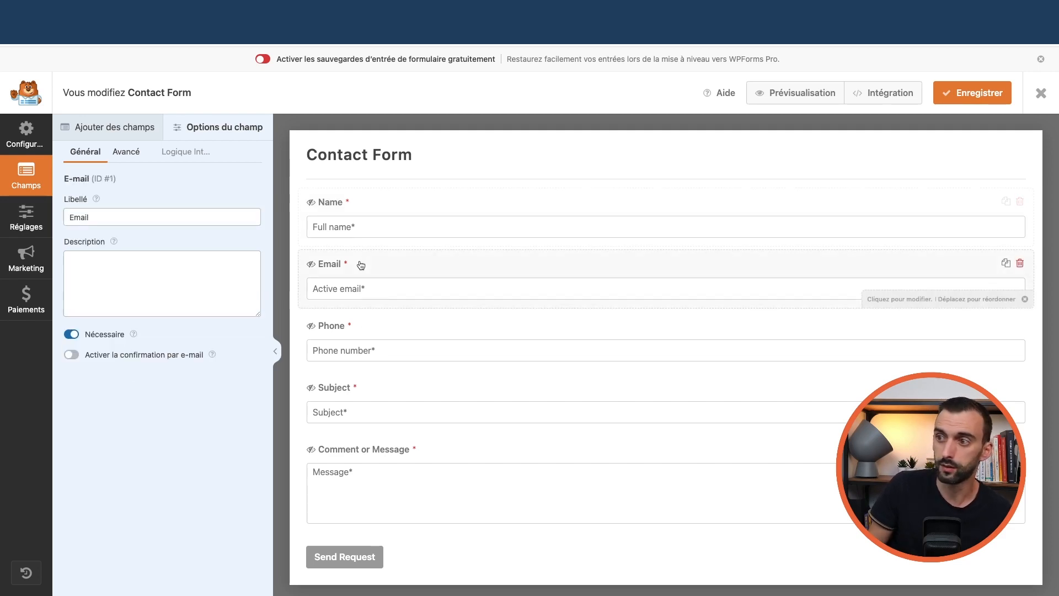
{"action": "left_click", "coordinate": [386, 343]}
{"action": "left_click", "coordinate": [382, 391]}
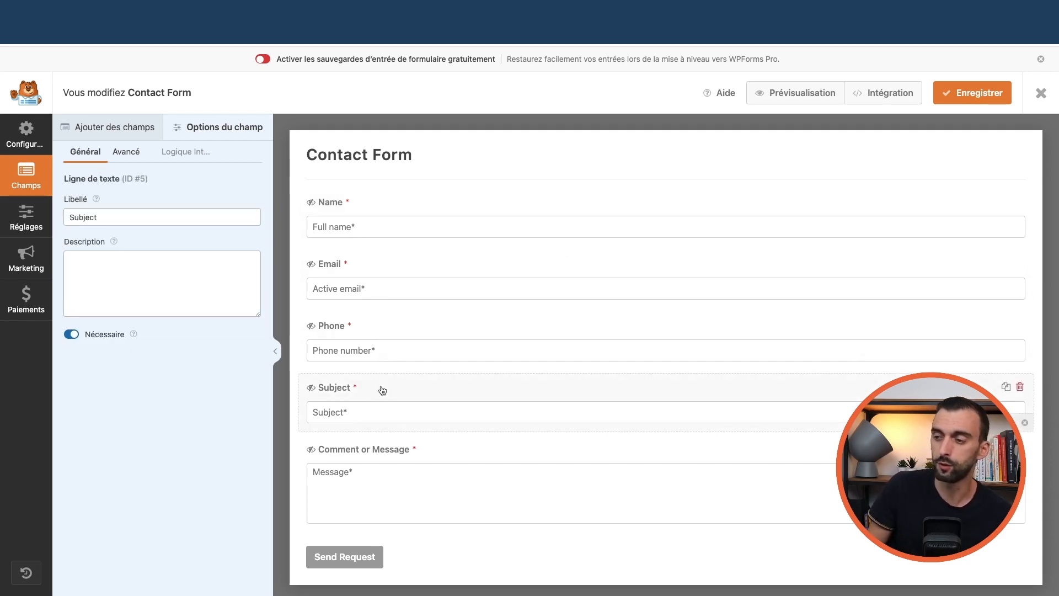
{"action": "left_click", "coordinate": [428, 460]}
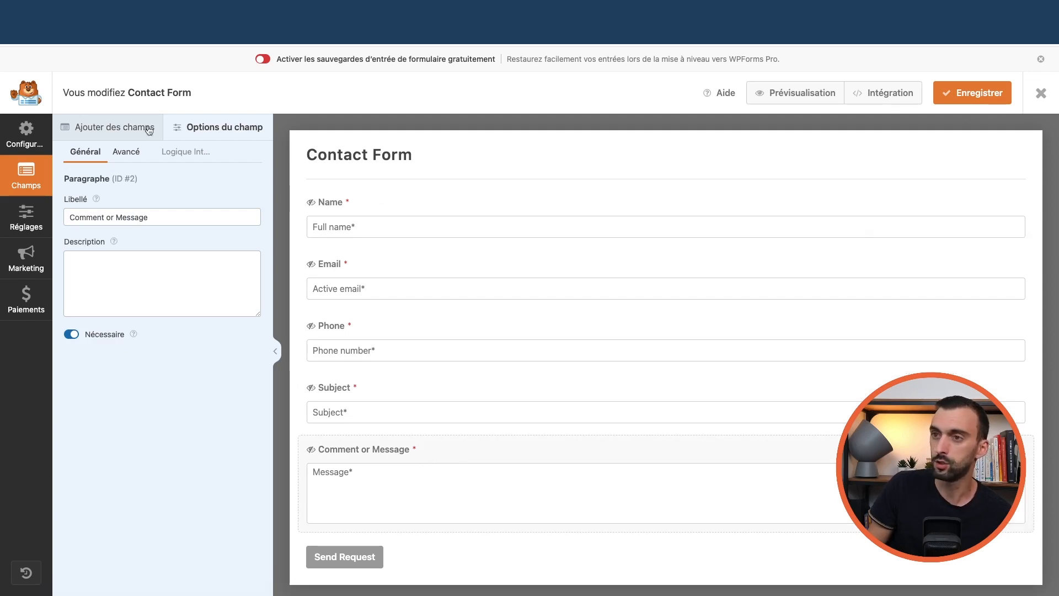
Add a Paragraphe field above Comment or Message, then delete it
{"action": "left_click", "coordinate": [117, 130]}
{"action": "left_click_drag", "start_coordinate": [208, 182], "coordinate": [382, 435]}
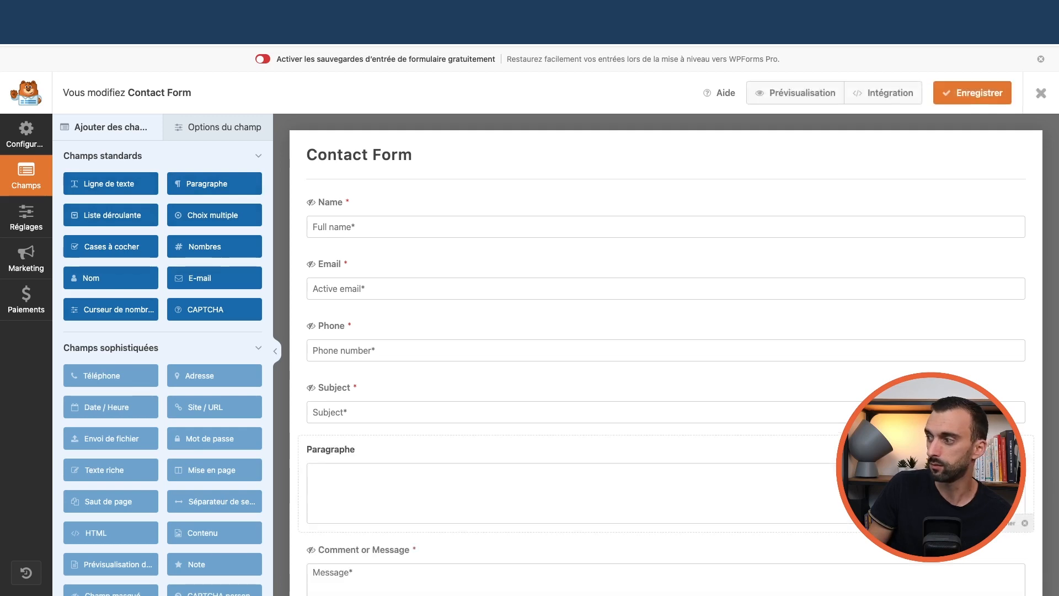
{"action": "left_click", "coordinate": [1018, 449]}
{"action": "left_click", "coordinate": [497, 361]}
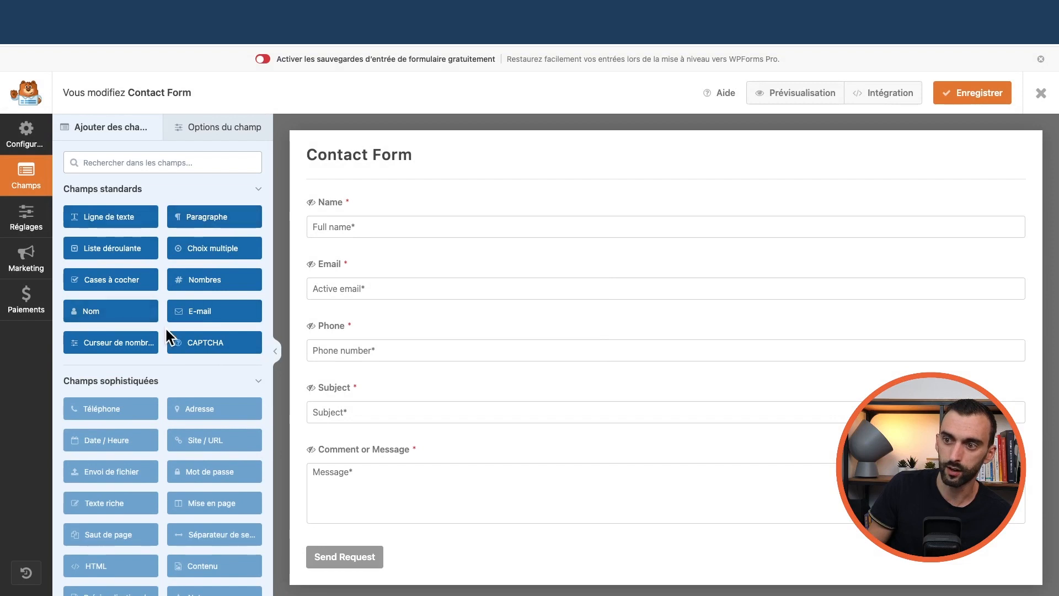
{"action": "scroll", "coordinate": [119, 319], "scroll_direction": "down", "scroll_amount": 3}
{"action": "scroll", "coordinate": [119, 319], "scroll_direction": "up", "scroll_amount": 3}
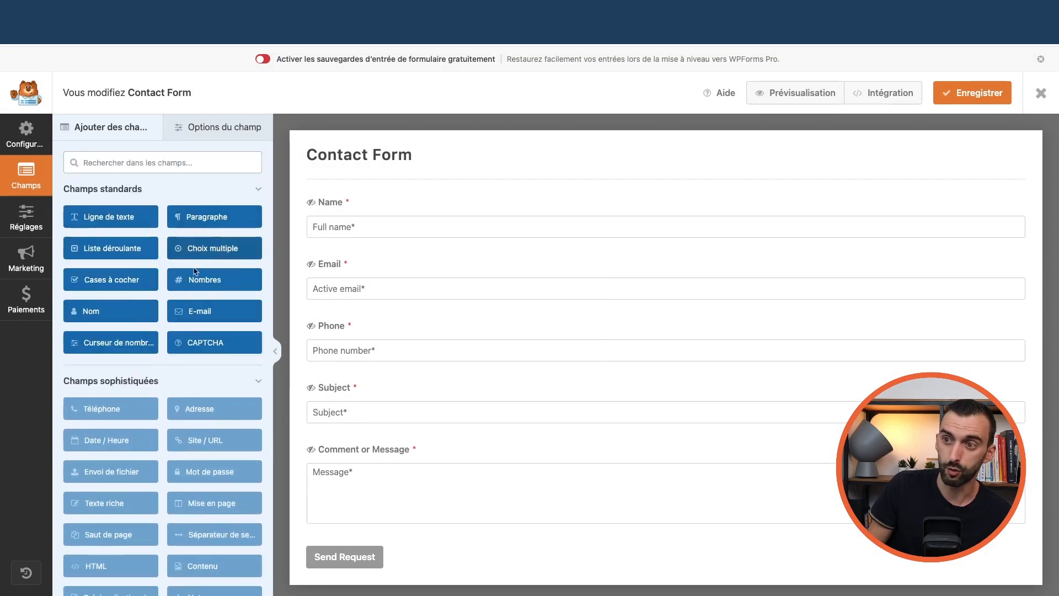
Open the Contact Form's Réglages > Notifications settings
{"action": "left_click", "coordinate": [214, 137]}
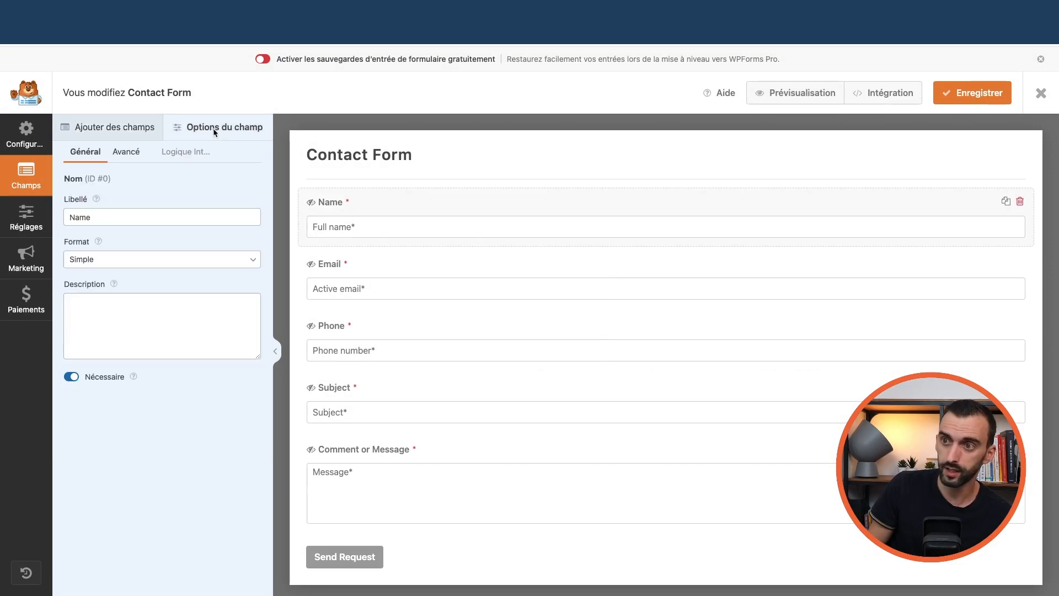
{"action": "left_click", "coordinate": [20, 223]}
{"action": "left_click", "coordinate": [125, 193]}
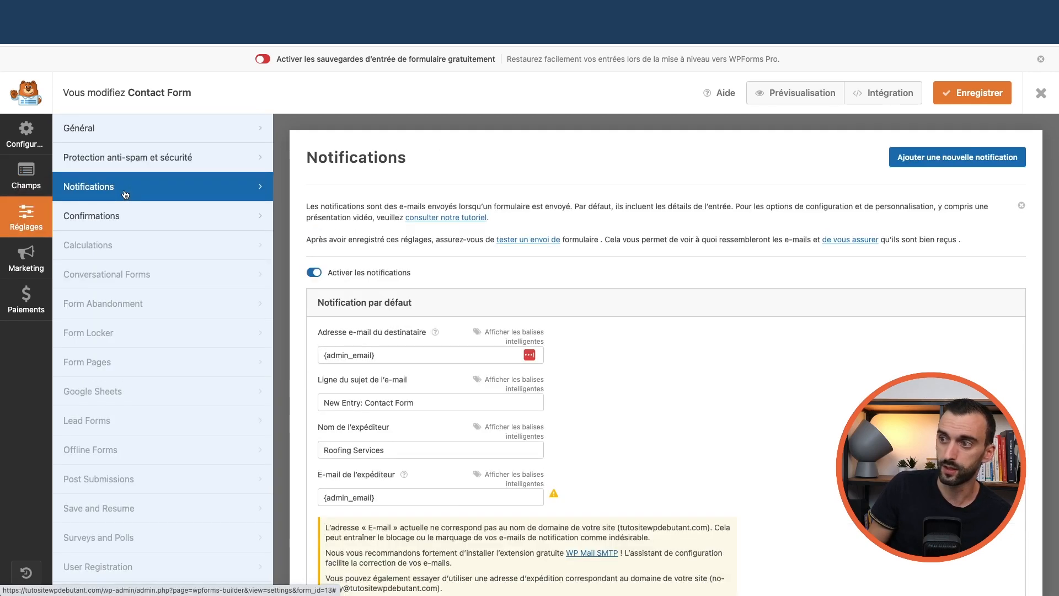
Review the default notification settings, including the sender name field
{"action": "scroll", "coordinate": [344, 294], "scroll_direction": "down", "scroll_amount": 2}
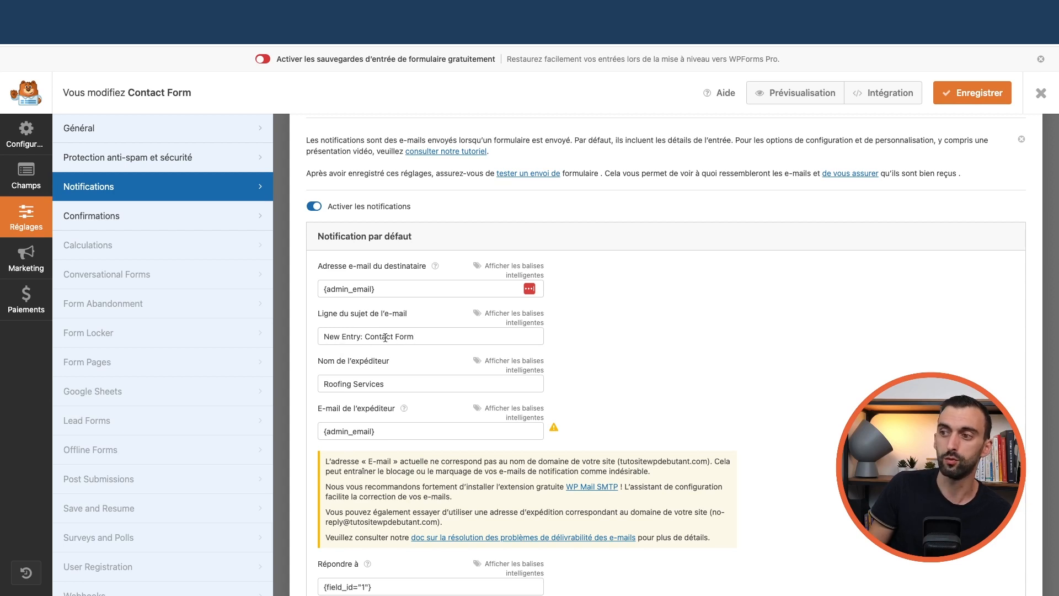
{"action": "scroll", "coordinate": [402, 333], "scroll_direction": "down", "scroll_amount": 2}
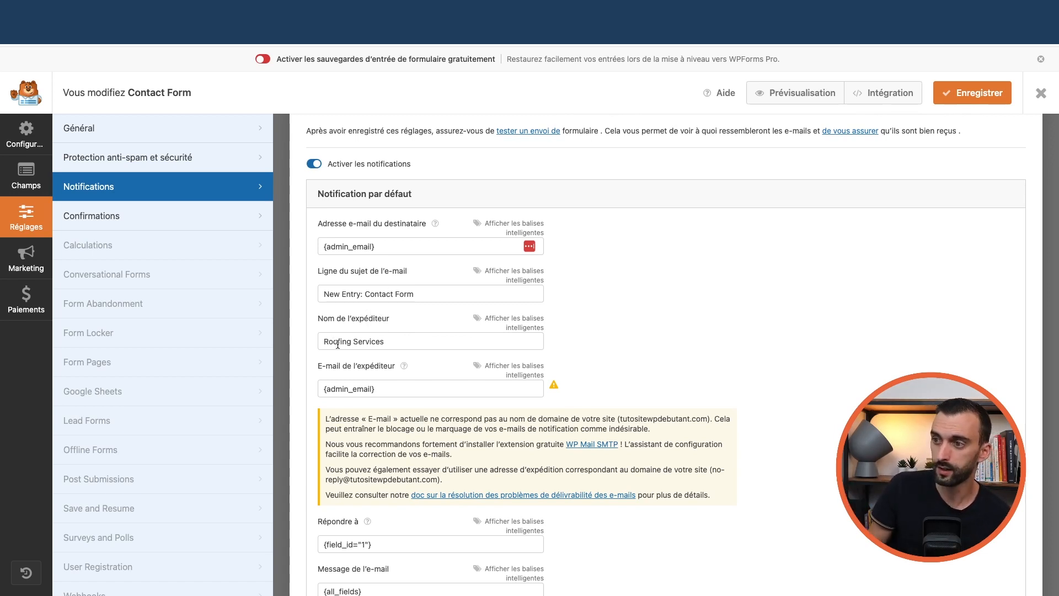
{"action": "scroll", "coordinate": [381, 357], "scroll_direction": "down", "scroll_amount": 1}
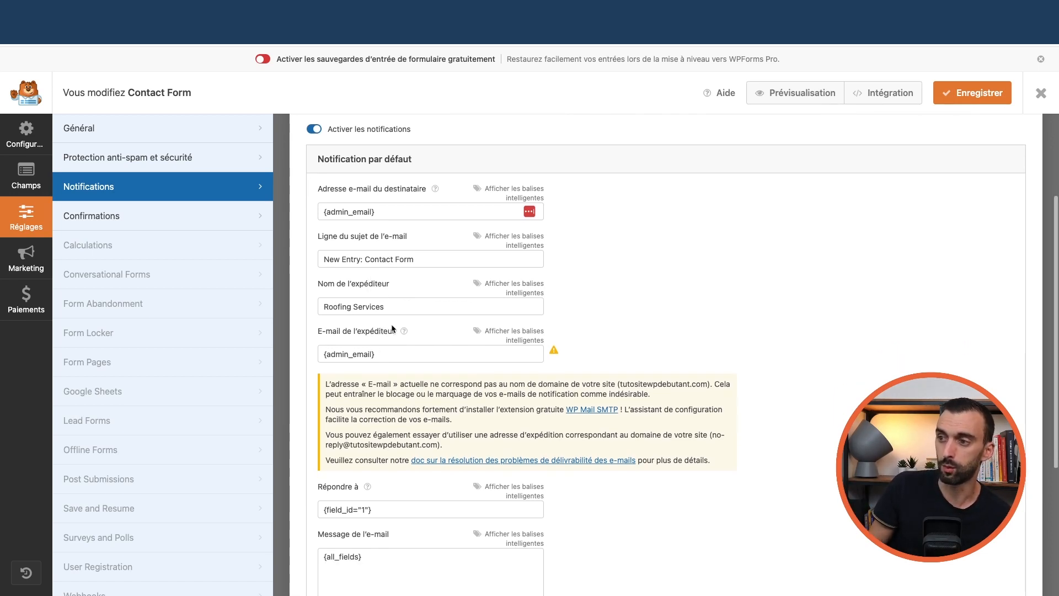
{"action": "left_click_drag", "start_coordinate": [394, 309], "coordinate": [313, 303]}
{"action": "left_click", "coordinate": [389, 307]}
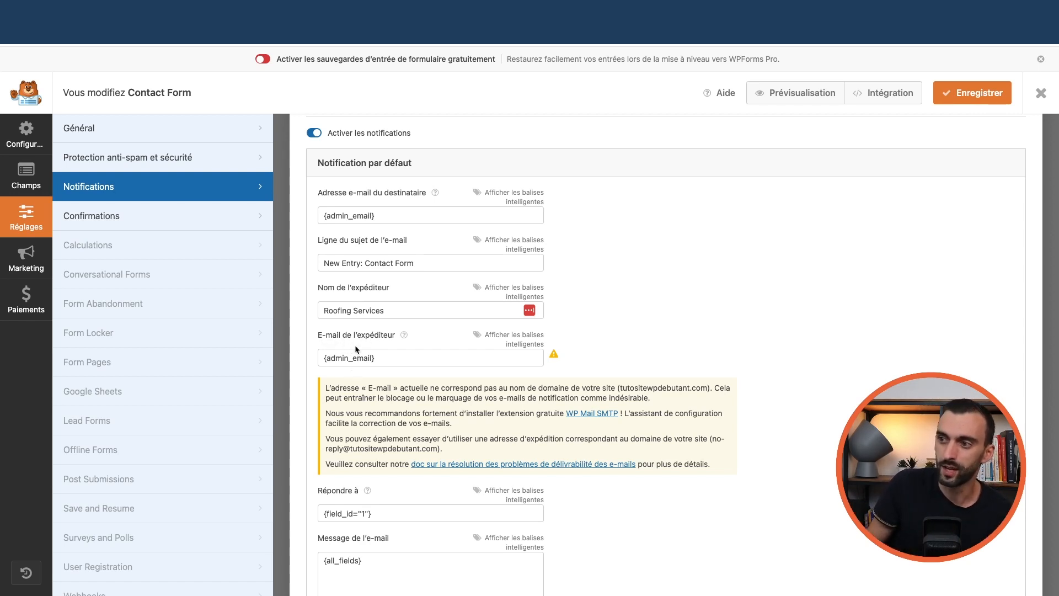
{"action": "scroll", "coordinate": [352, 357], "scroll_direction": "down", "scroll_amount": 5}
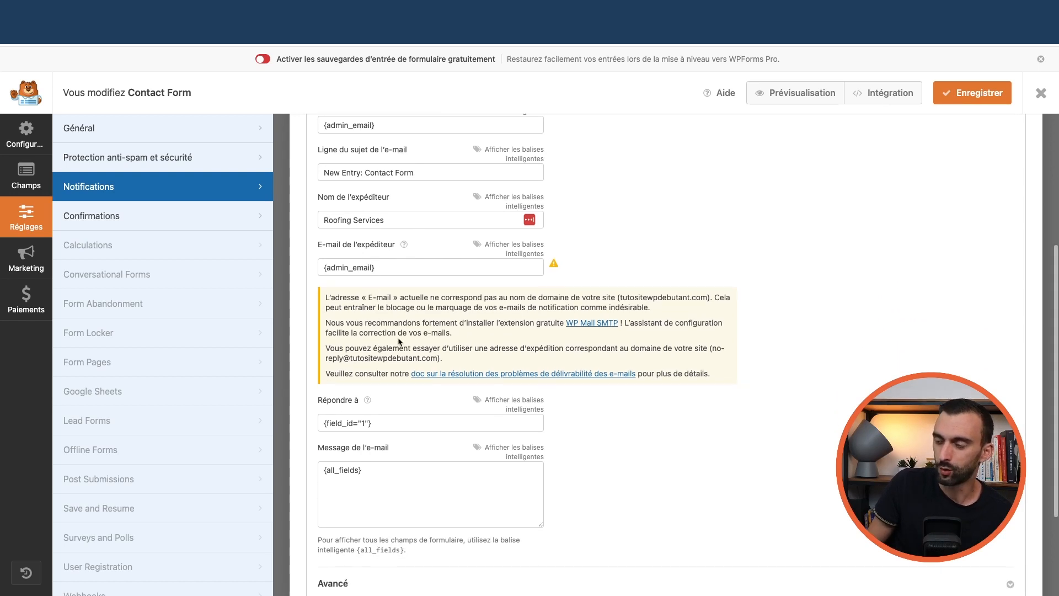
{"action": "scroll", "coordinate": [393, 353], "scroll_direction": "up", "scroll_amount": 8}
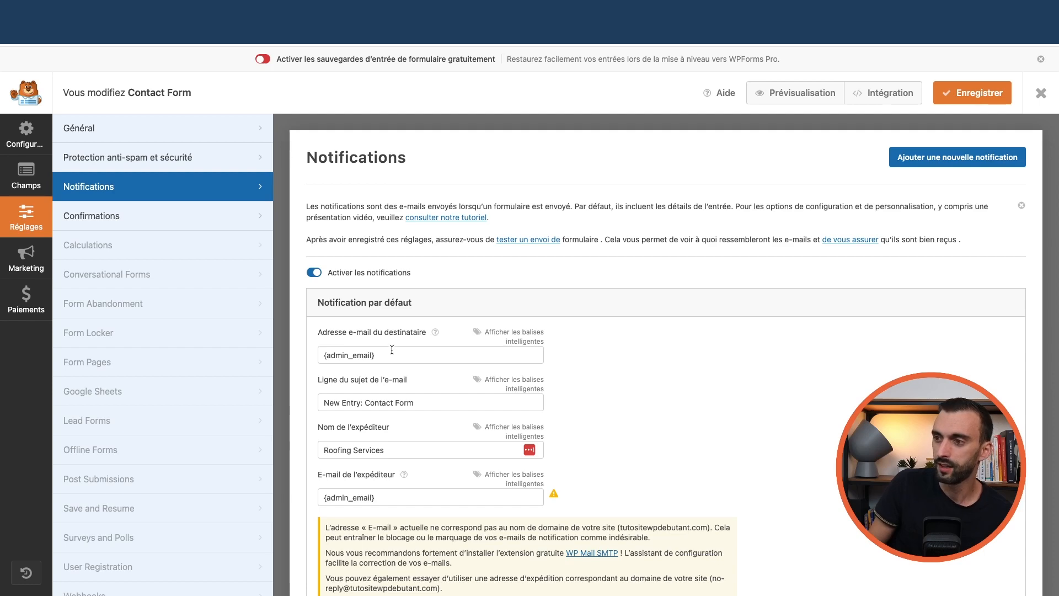
Open the form's setup screen with its name and template gallery
{"action": "scroll", "coordinate": [392, 350], "scroll_direction": "down", "scroll_amount": 4}
{"action": "scroll", "coordinate": [389, 354], "scroll_direction": "down", "scroll_amount": 1}
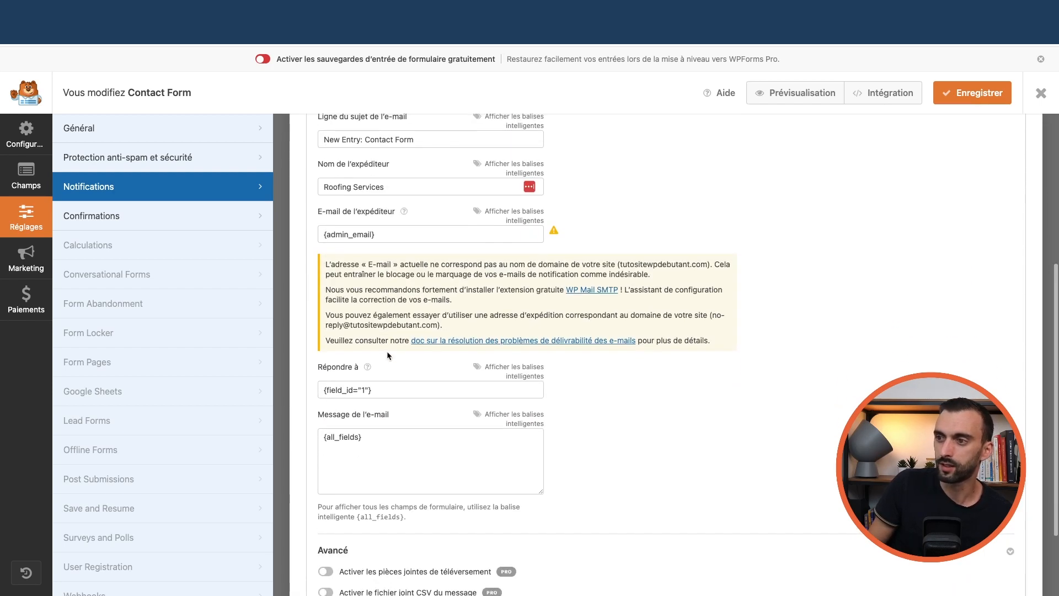
{"action": "scroll", "coordinate": [386, 351], "scroll_direction": "down", "scroll_amount": 2}
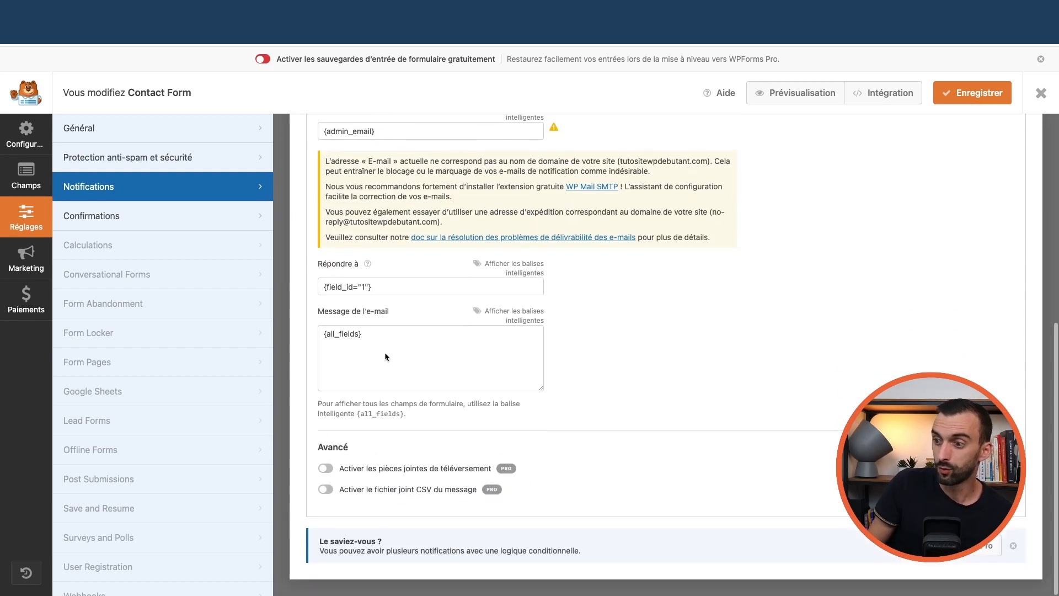
{"action": "scroll", "coordinate": [386, 331], "scroll_direction": "up", "scroll_amount": 10}
{"action": "left_click", "coordinate": [26, 138]}
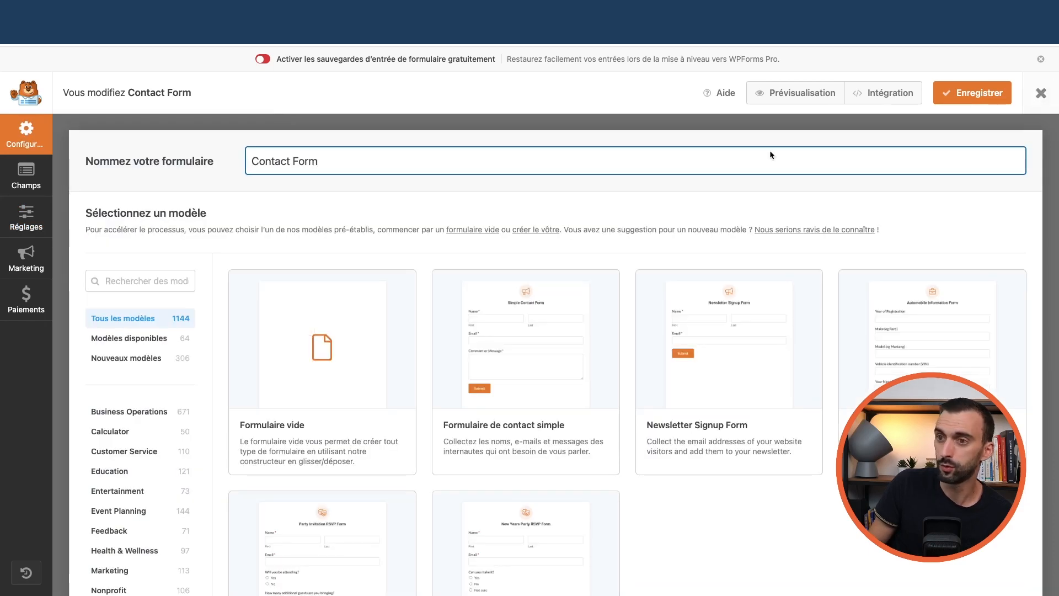
Quit the builder without saving, then add a form using the Formulaire de contact simple template
{"action": "left_click", "coordinate": [1041, 93]}
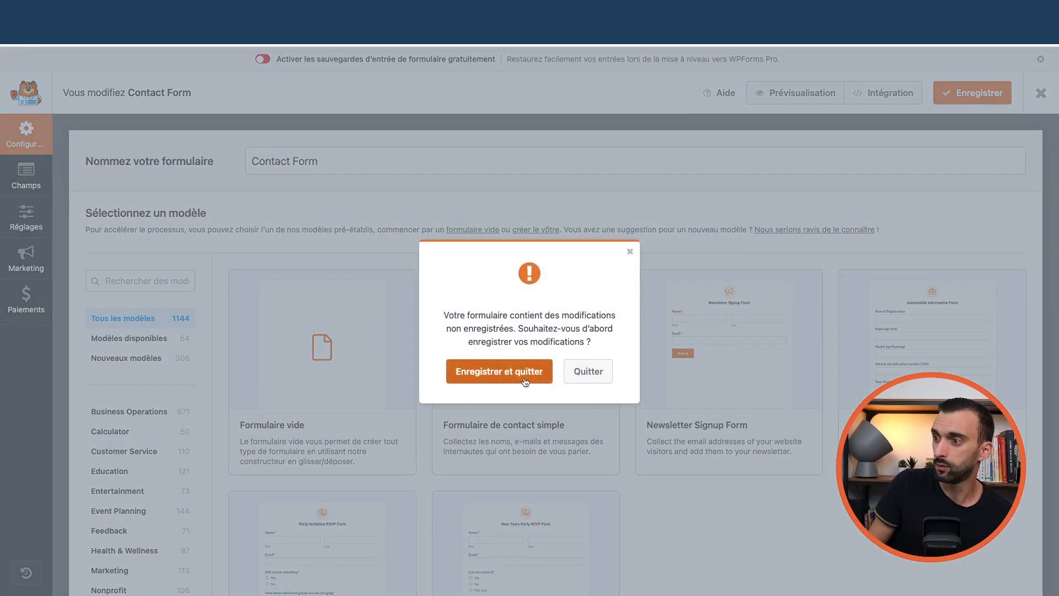
{"action": "left_click", "coordinate": [586, 371]}
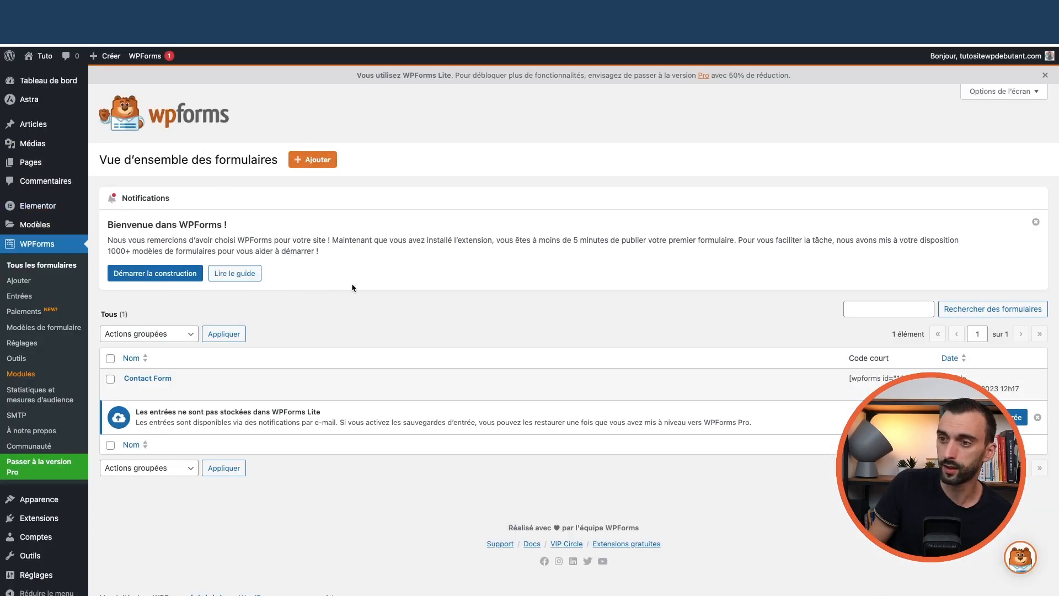
{"action": "left_click", "coordinate": [312, 160]}
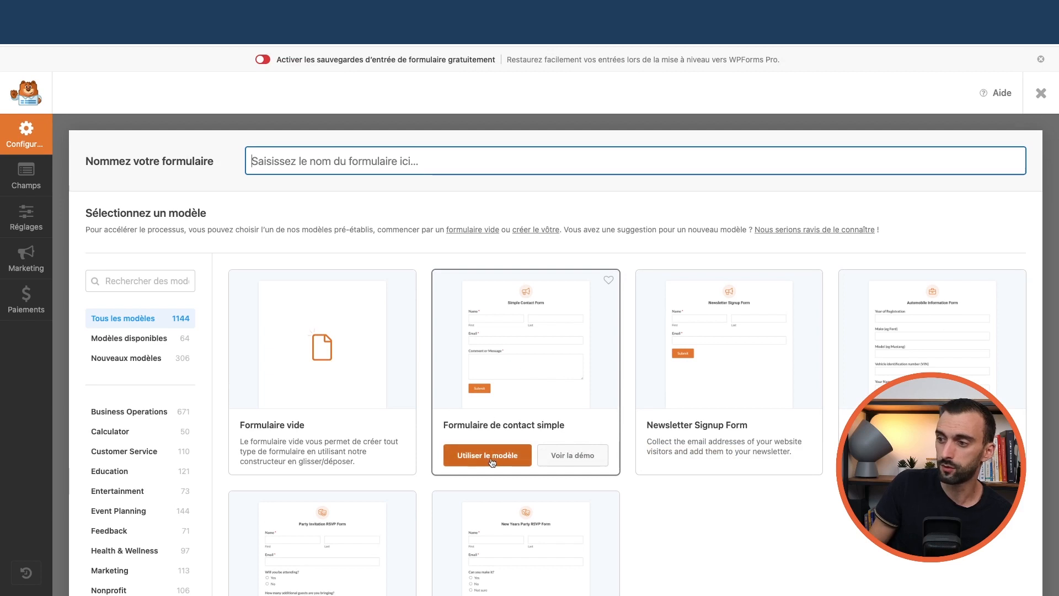
{"action": "left_click", "coordinate": [491, 456]}
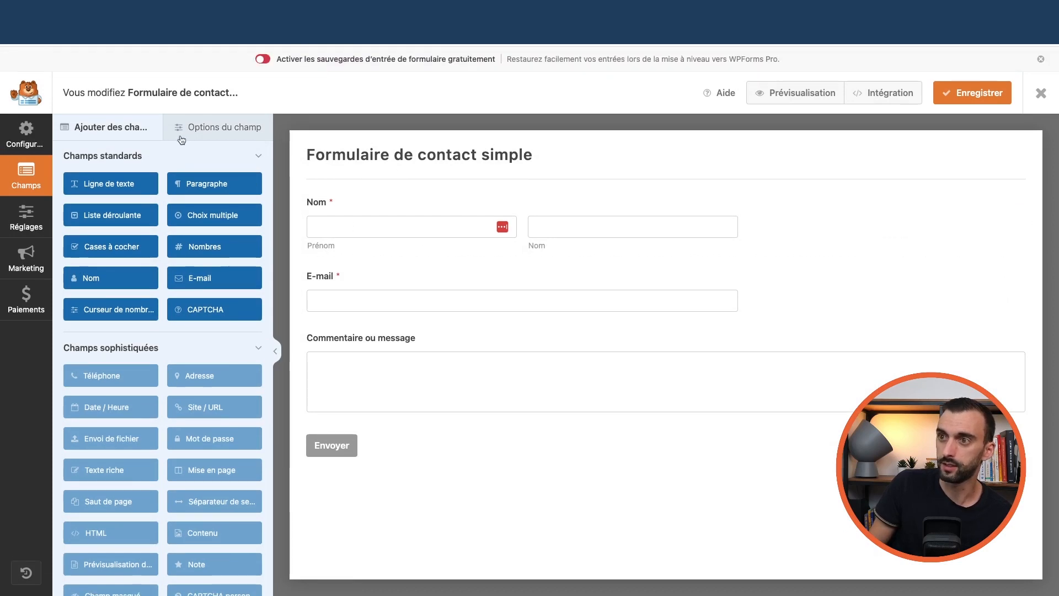
Switch the Nom field to a simple single input and relabel it Prénom
{"action": "left_click", "coordinate": [211, 131]}
{"action": "double_click", "coordinate": [103, 218]}
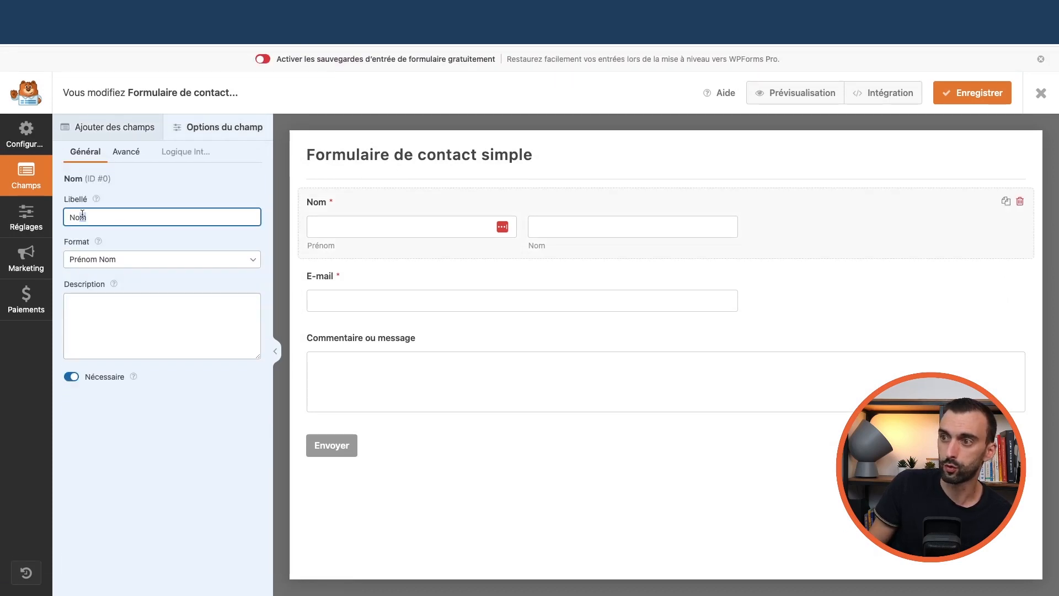
{"action": "left_click", "coordinate": [142, 259]}
{"action": "left_click", "coordinate": [142, 255]}
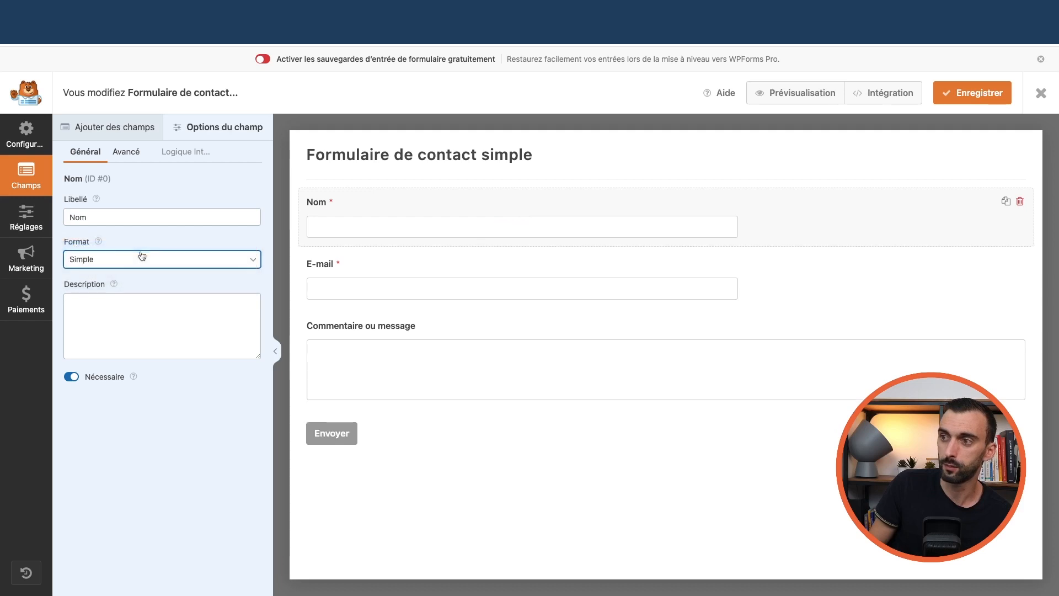
{"action": "key", "text": "shift+Tab"}
{"action": "type", "text": "P"}
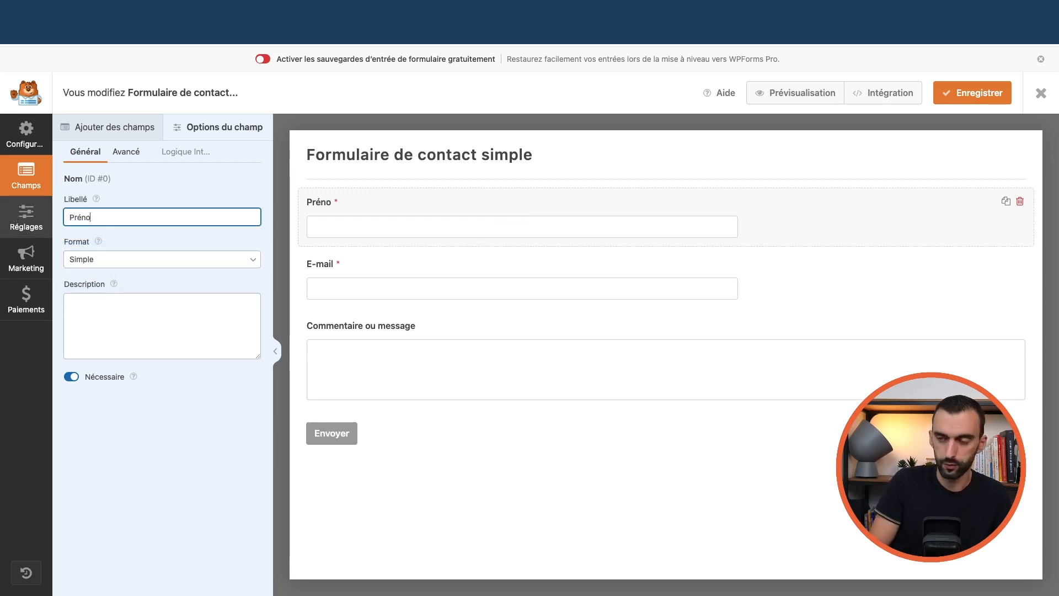
{"action": "left_click", "coordinate": [408, 289]}
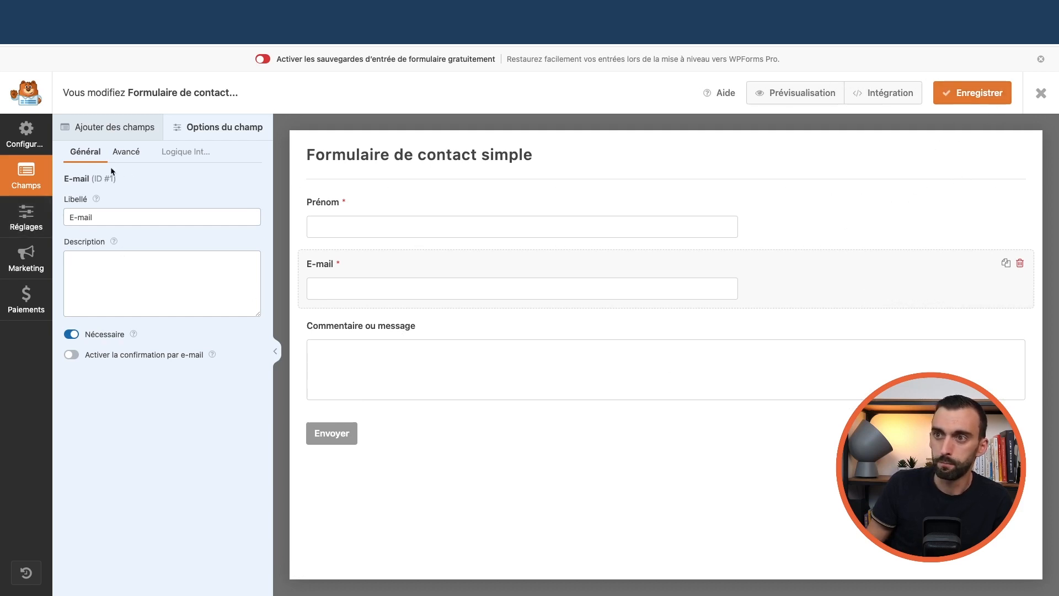
Explore Prénom's advanced options, dismiss the Pro upgrade notice and close the builder
{"action": "left_click", "coordinate": [26, 145]}
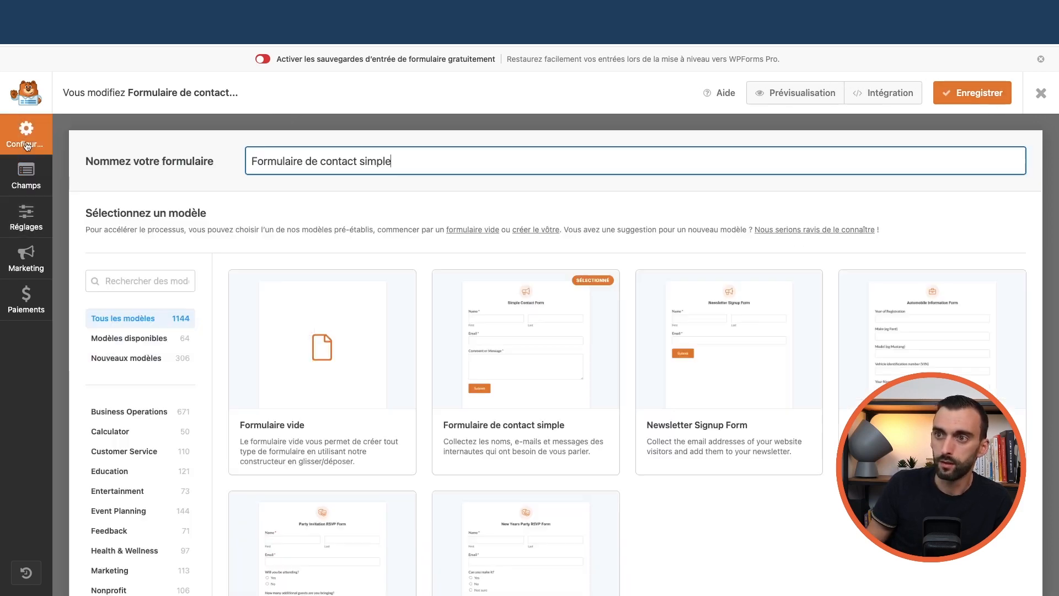
{"action": "left_click", "coordinate": [27, 184]}
{"action": "left_click", "coordinate": [126, 129]}
{"action": "left_click", "coordinate": [210, 127]}
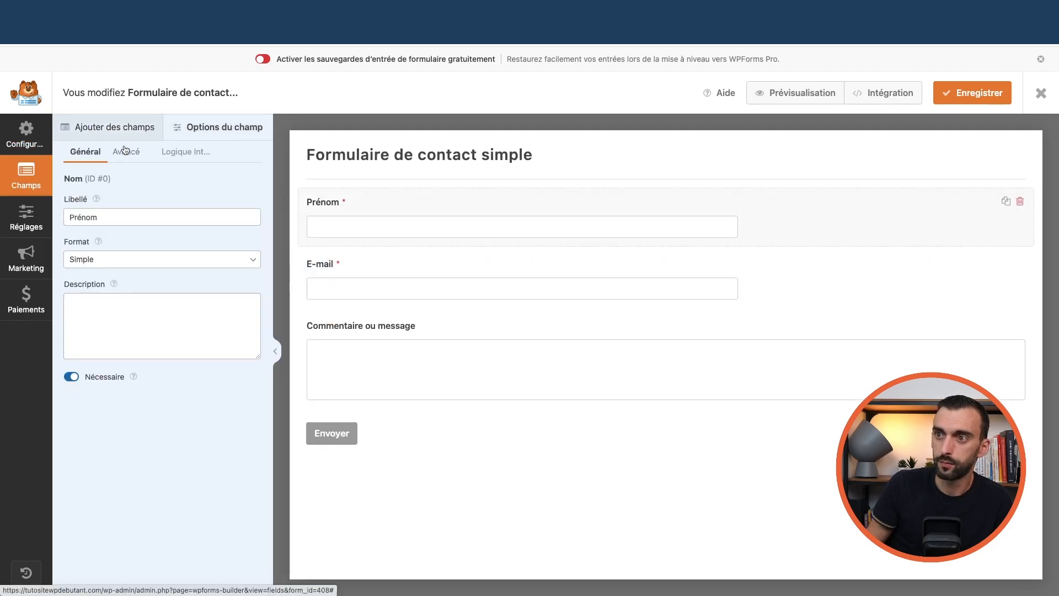
{"action": "left_click", "coordinate": [127, 152]}
{"action": "left_click", "coordinate": [180, 154]}
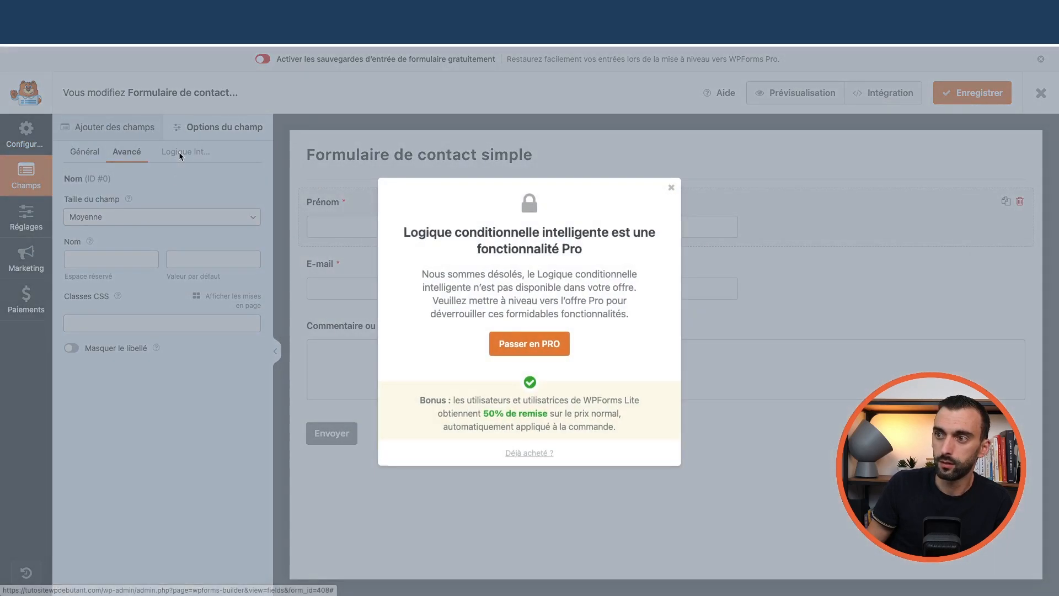
{"action": "left_click", "coordinate": [671, 189]}
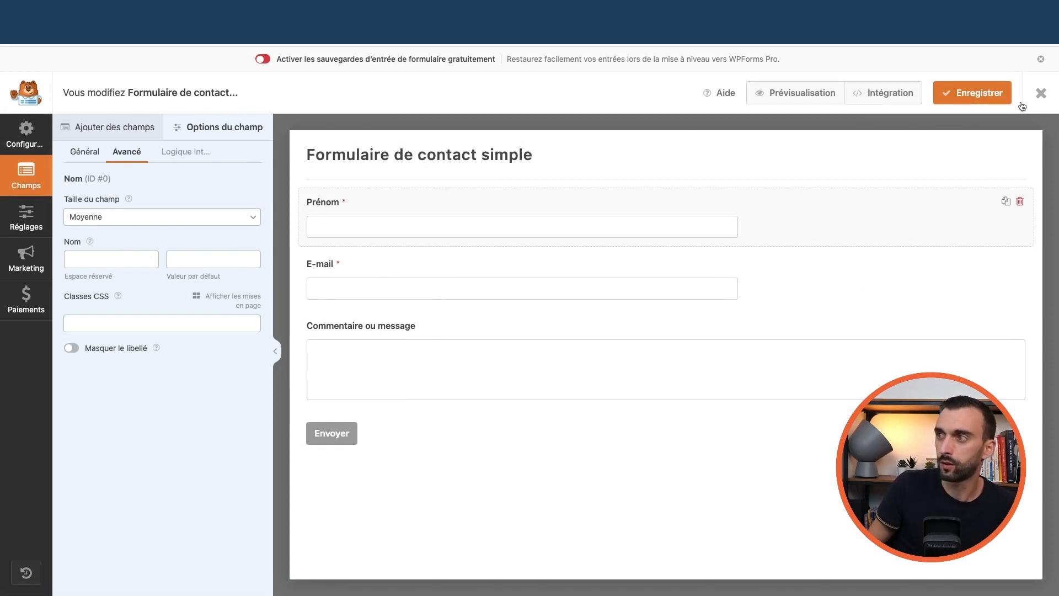
{"action": "left_click", "coordinate": [1040, 94]}
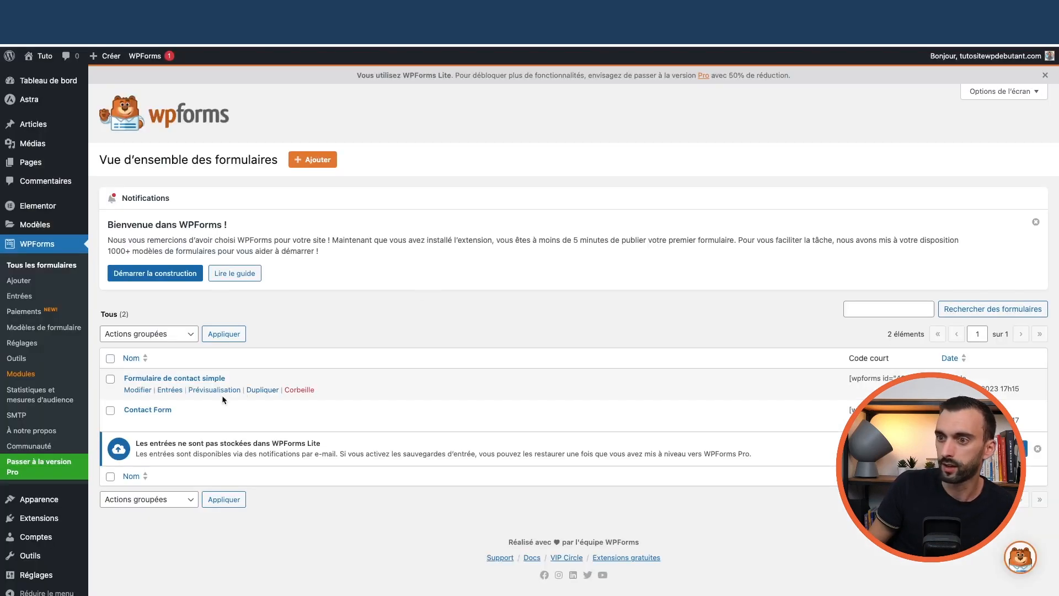
Rename the simple form 'Formulaire de test', save, and review its notifications and confirmations
{"action": "left_click", "coordinate": [138, 390]}
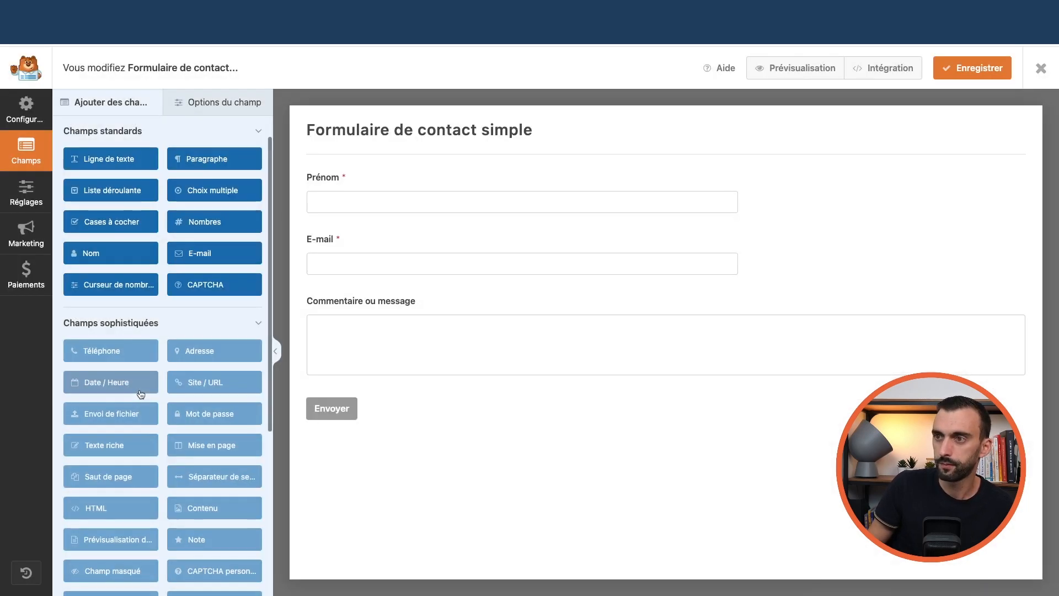
{"action": "left_click", "coordinate": [363, 128]}
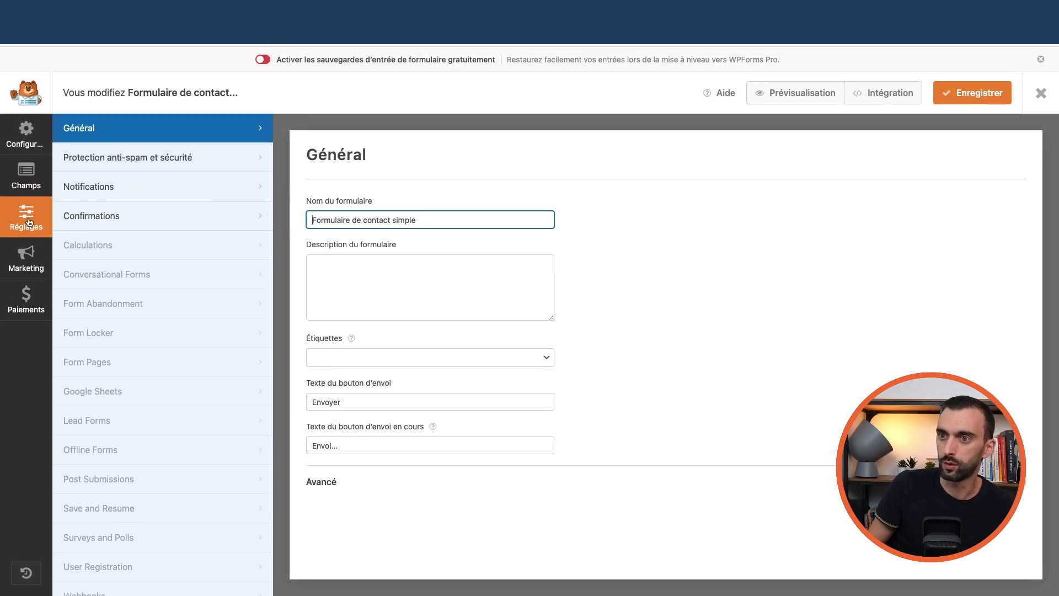
{"action": "key", "text": "super+a"}
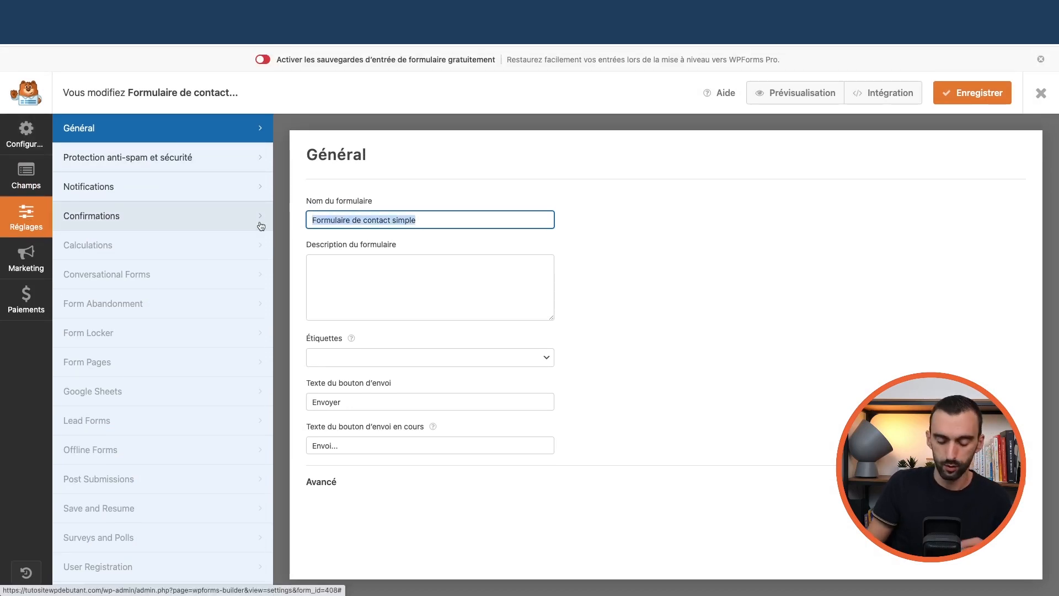
{"action": "type", "text": "Formulaire de"}
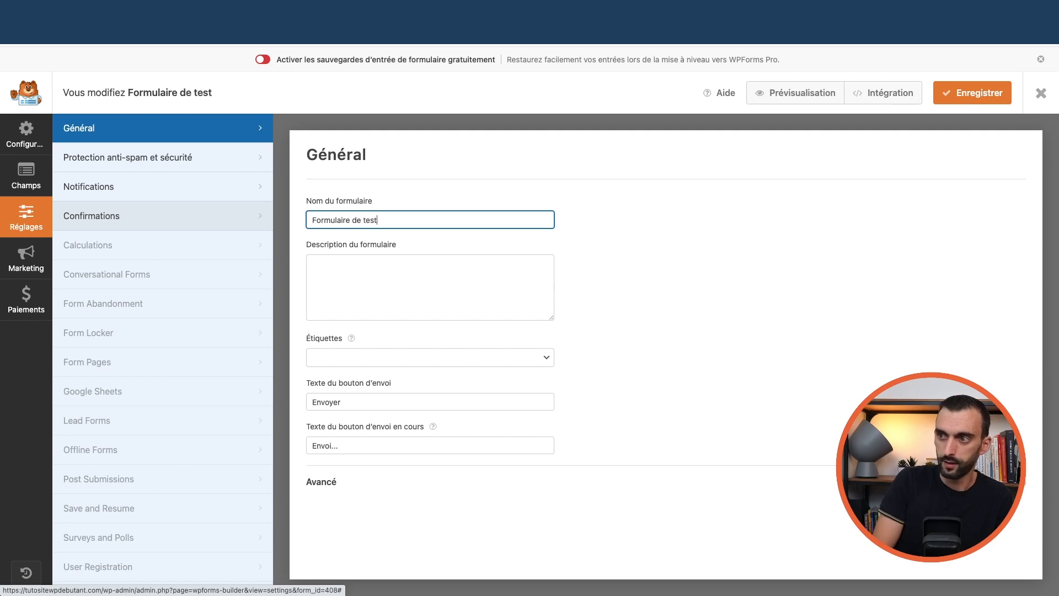
{"action": "left_click", "coordinate": [1009, 93]}
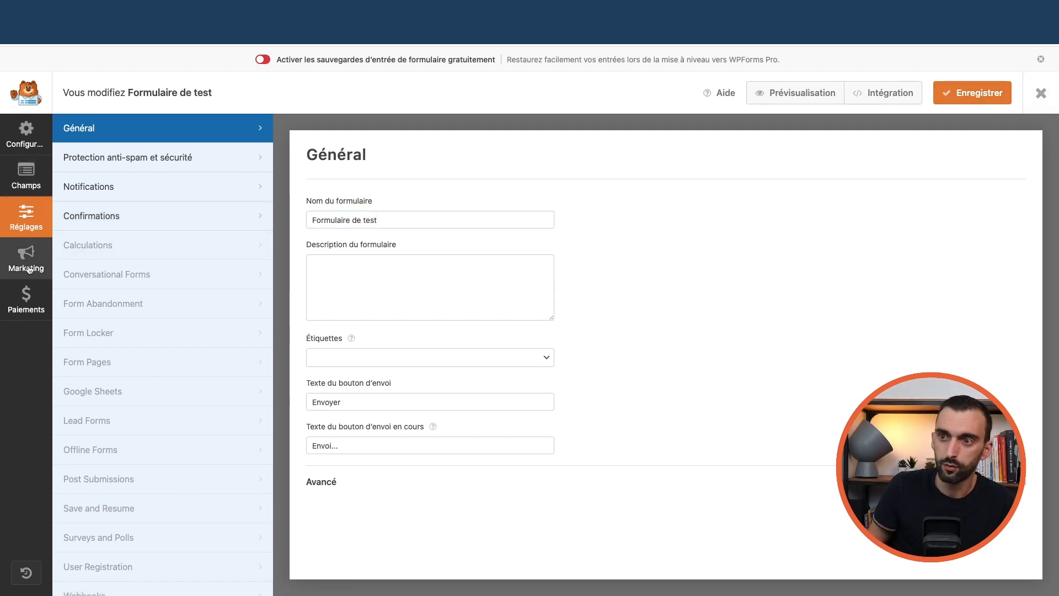
{"action": "left_click", "coordinate": [101, 188]}
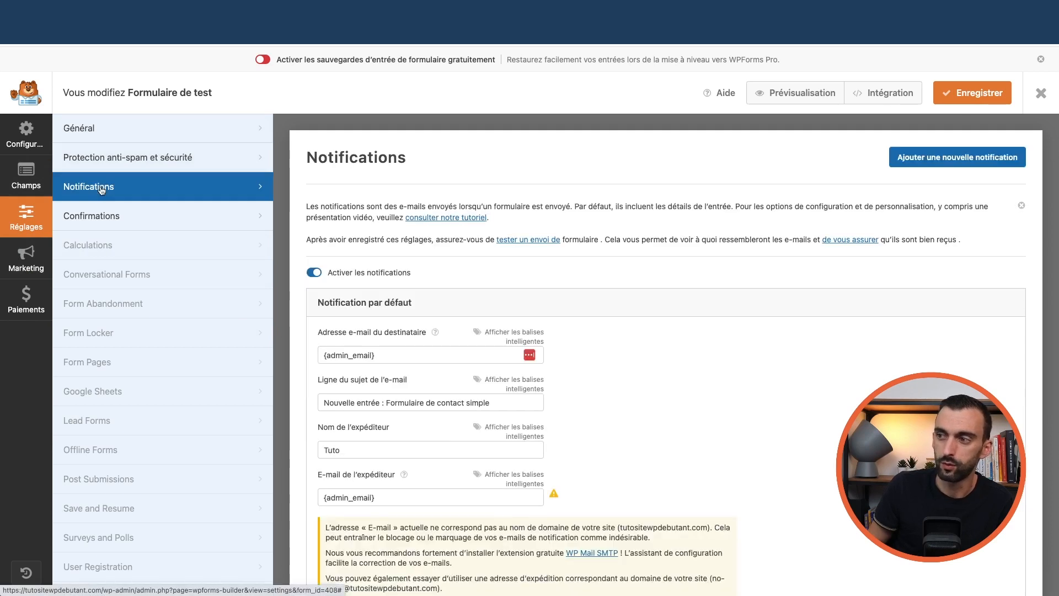
{"action": "left_click", "coordinate": [133, 215]}
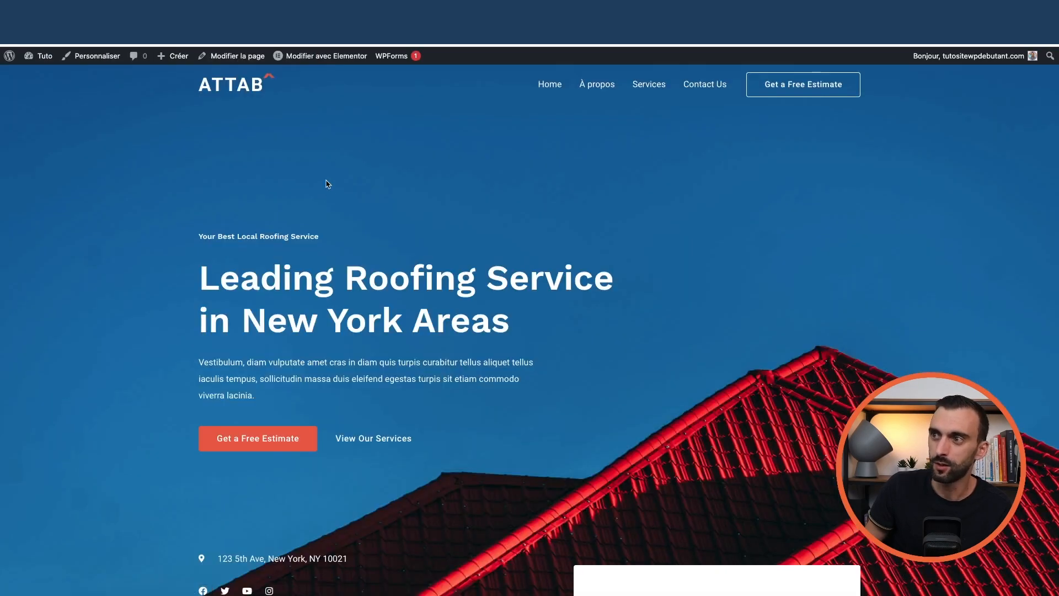
Open the homepage in Elementor, try Formulaire de test in the estimate block, then revert to Contact Form
{"action": "scroll", "coordinate": [326, 182], "scroll_direction": "down", "scroll_amount": 5}
{"action": "left_click", "coordinate": [303, 55]}
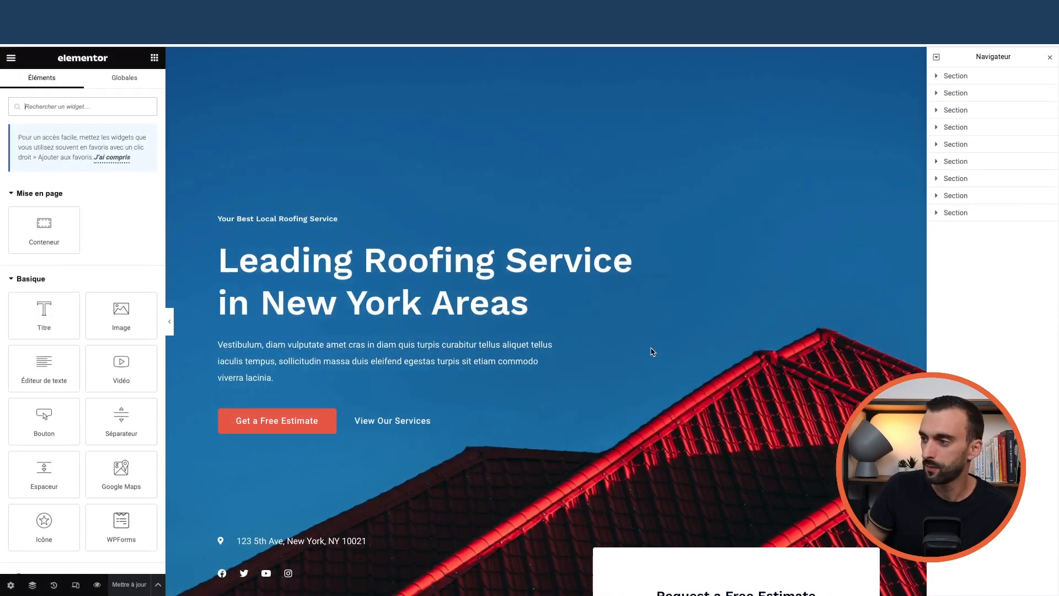
{"action": "scroll", "coordinate": [652, 352], "scroll_direction": "down", "scroll_amount": 5}
{"action": "scroll", "coordinate": [690, 359], "scroll_direction": "up", "scroll_amount": 5}
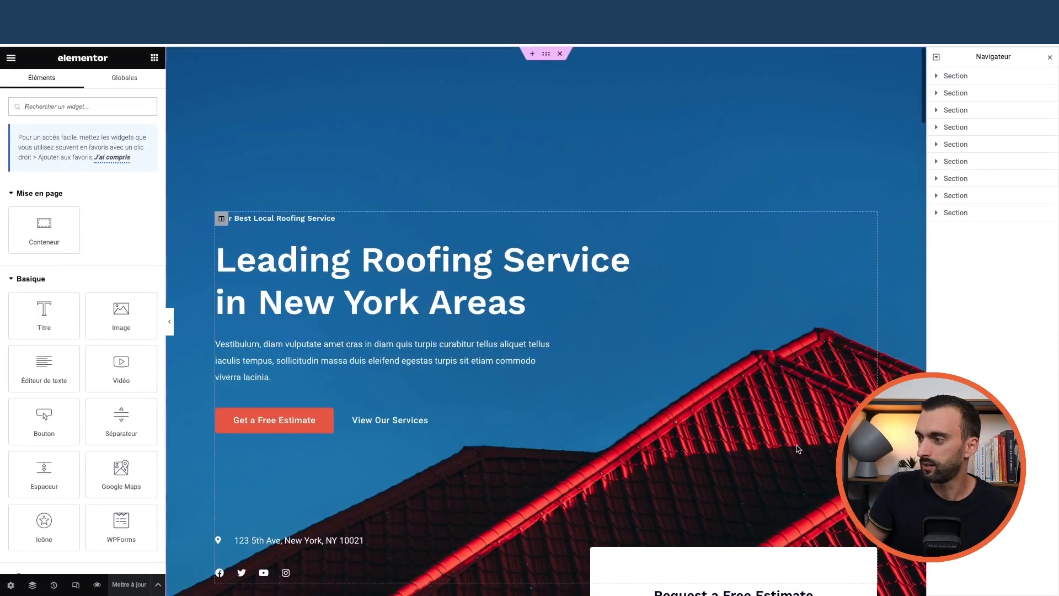
{"action": "scroll", "coordinate": [798, 449], "scroll_direction": "down", "scroll_amount": 5}
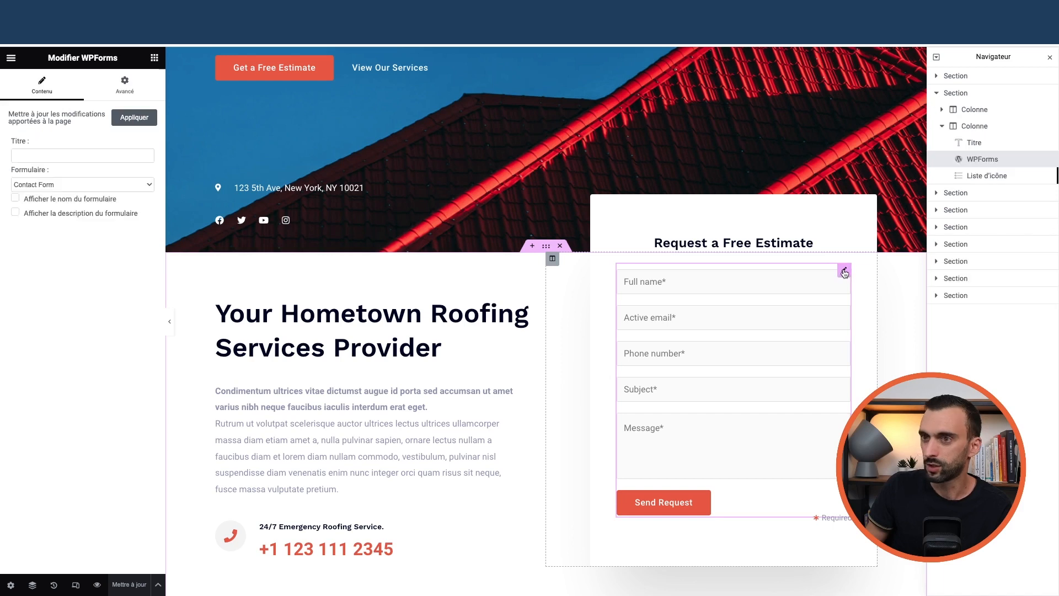
{"action": "left_click", "coordinate": [77, 185]}
{"action": "left_click", "coordinate": [76, 198]}
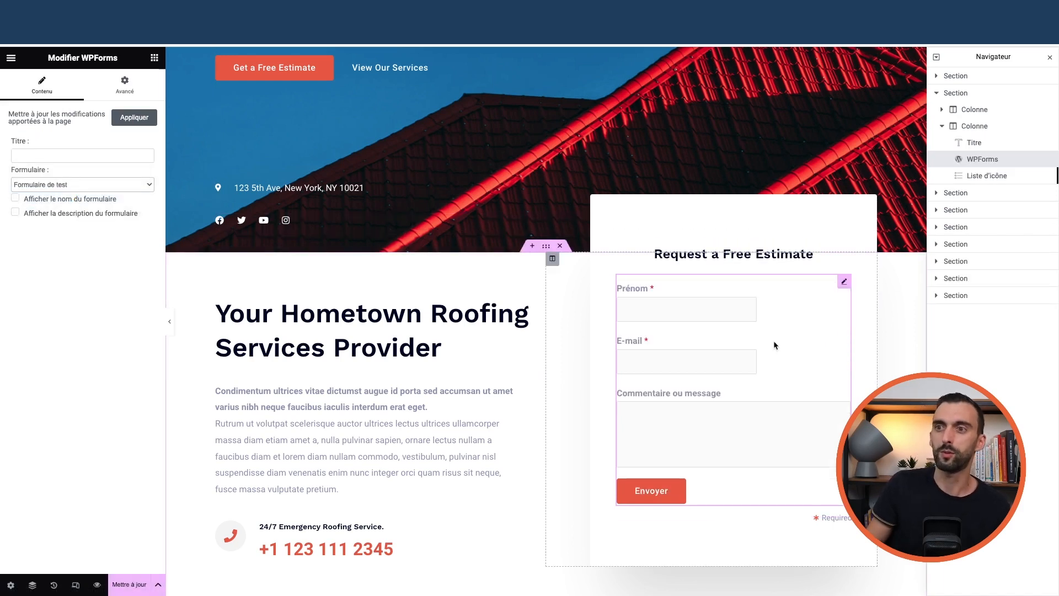
{"action": "left_click", "coordinate": [88, 178]}
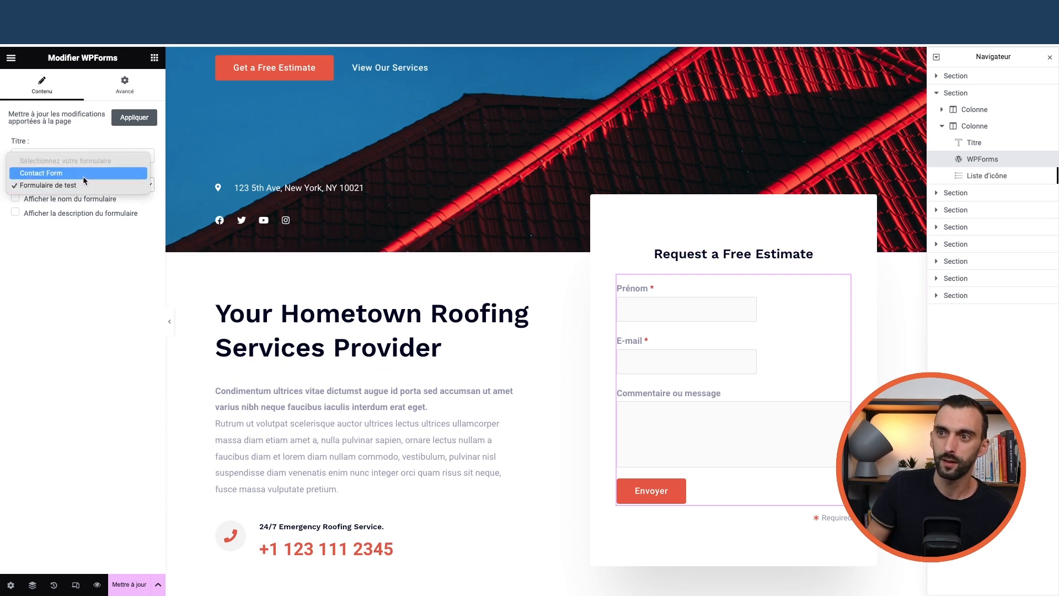
{"action": "left_click", "coordinate": [83, 176]}
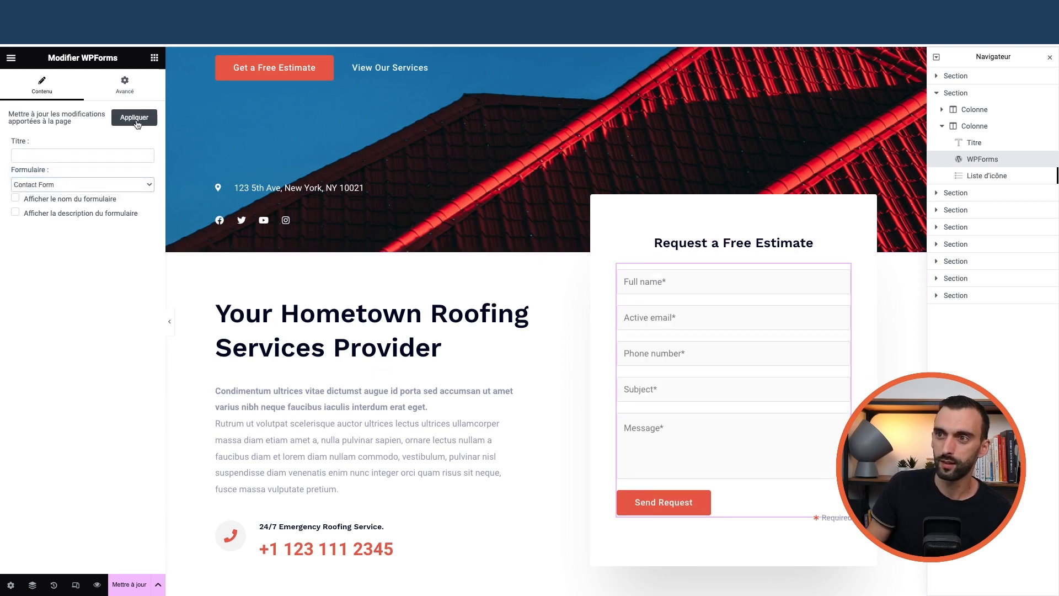
Add a WPForms widget set to Contact Form in the hero, then delete it
{"action": "left_click", "coordinate": [155, 60]}
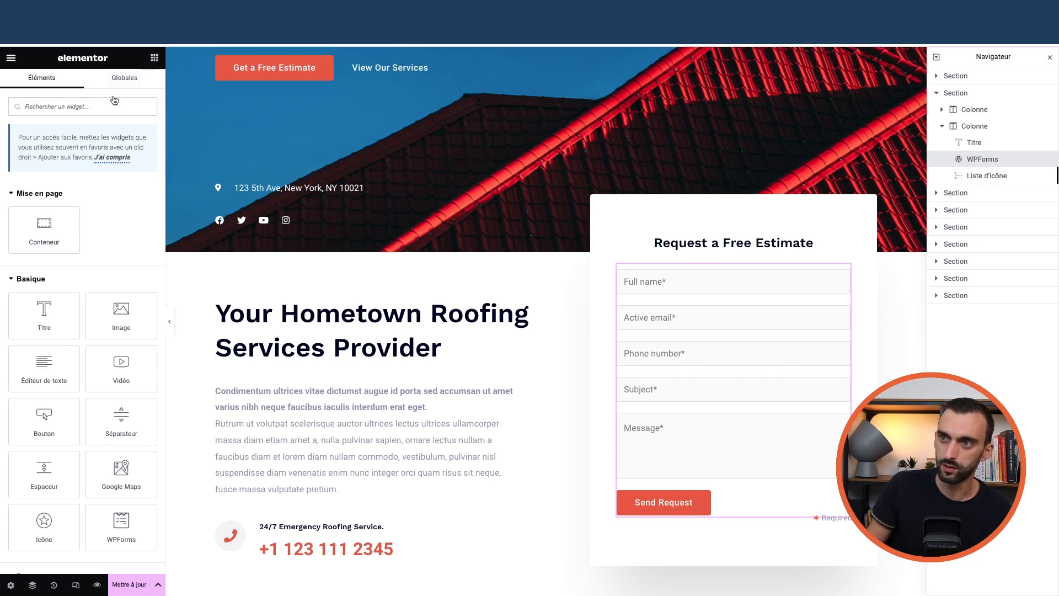
{"action": "type", "text": "wp"}
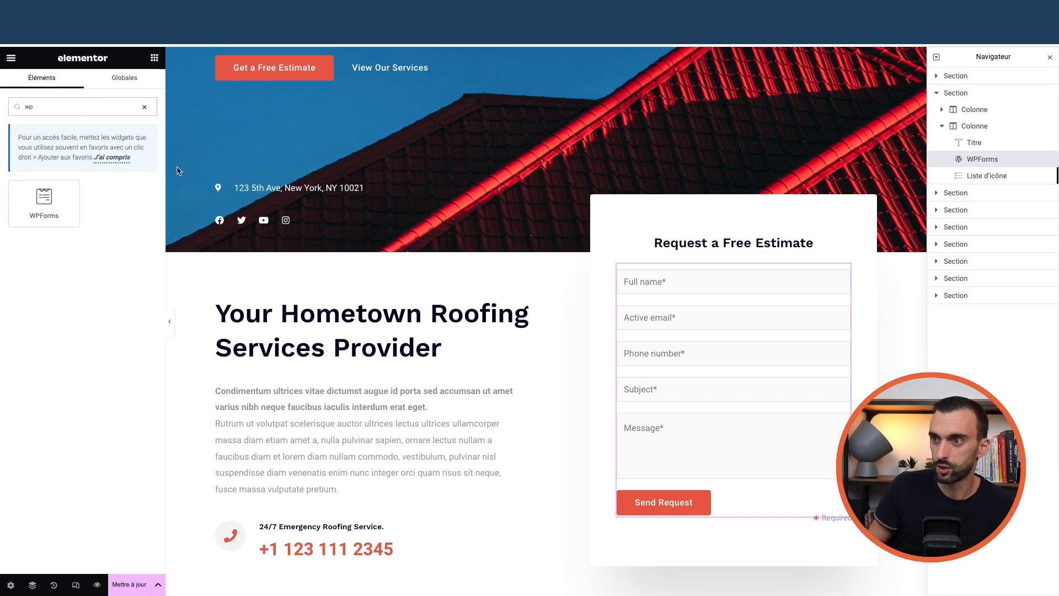
{"action": "scroll", "coordinate": [176, 170], "scroll_direction": "up", "scroll_amount": 3}
{"action": "left_click_drag", "start_coordinate": [66, 213], "coordinate": [318, 192]}
{"action": "left_click", "coordinate": [424, 266]}
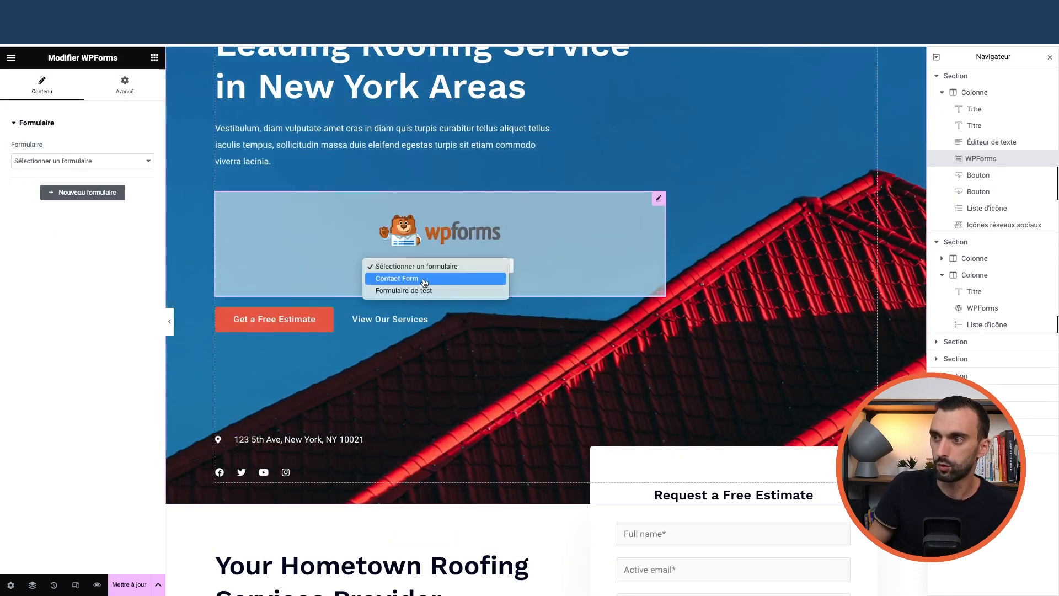
{"action": "left_click", "coordinate": [423, 278]}
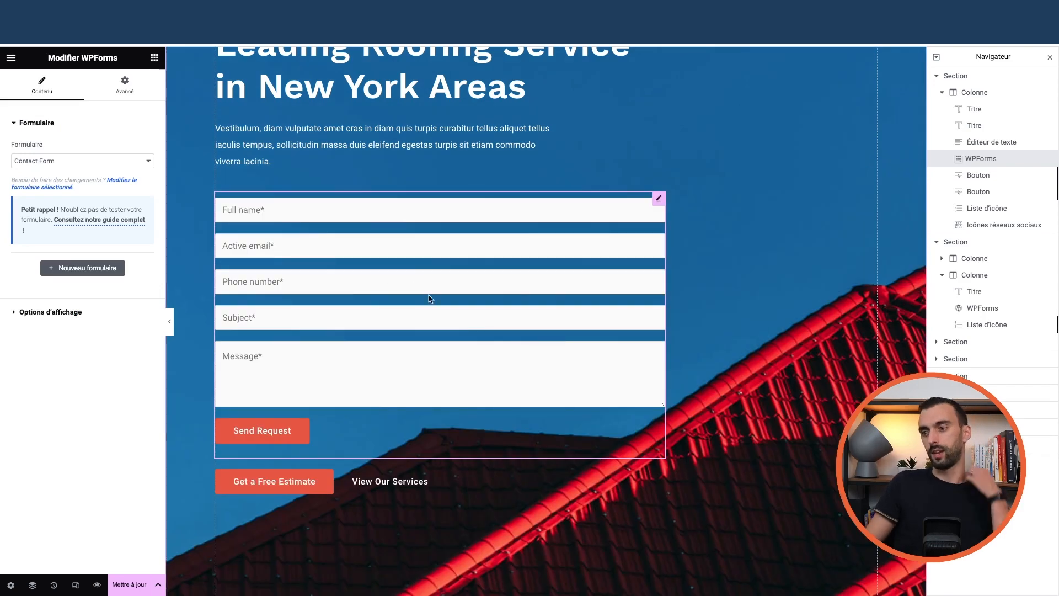
{"action": "scroll", "coordinate": [429, 298], "scroll_direction": "up", "scroll_amount": 2}
{"action": "right_click", "coordinate": [664, 301]}
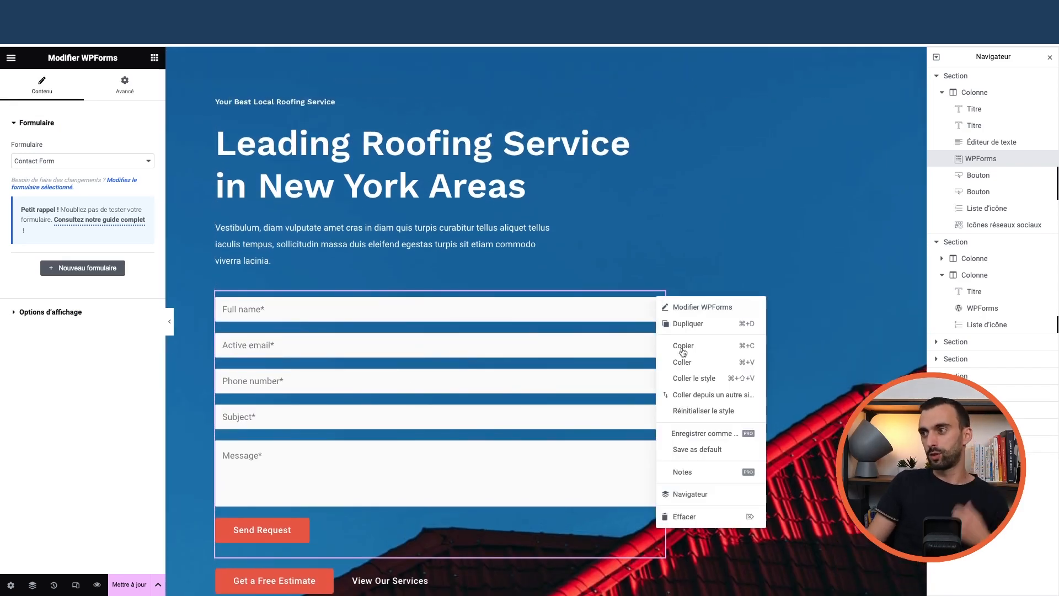
{"action": "left_click", "coordinate": [686, 516]}
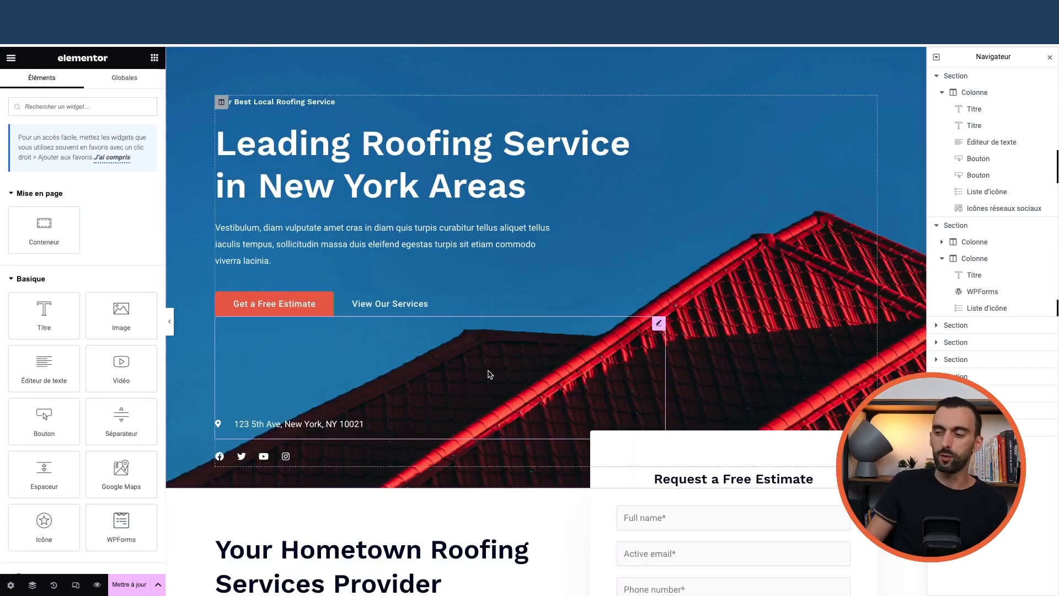
{"action": "scroll", "coordinate": [490, 371], "scroll_direction": "down", "scroll_amount": 7}
{"action": "scroll", "coordinate": [433, 326], "scroll_direction": "down", "scroll_amount": 2}
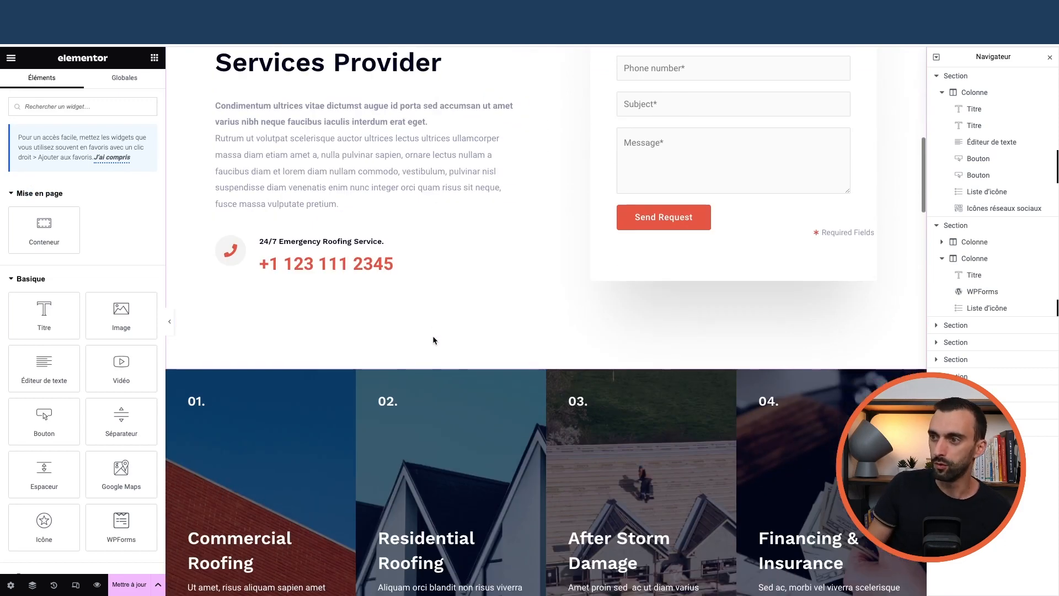
{"action": "scroll", "coordinate": [628, 154], "scroll_direction": "up", "scroll_amount": 4}
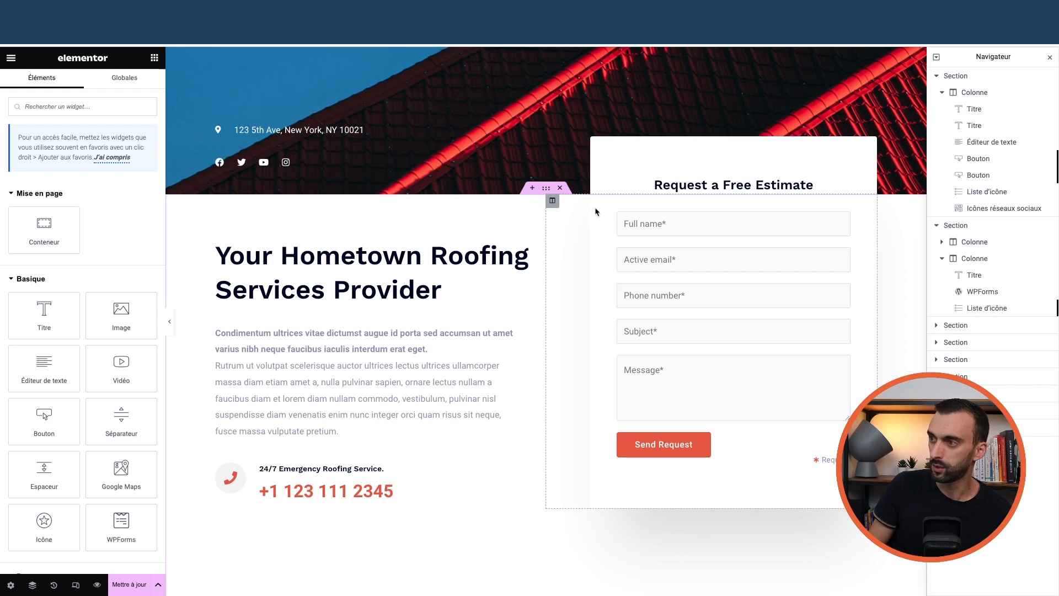
Give the estimate form's column a -150 px top margin (Marge Haut) in its Avancé settings
{"action": "left_click", "coordinate": [554, 202]}
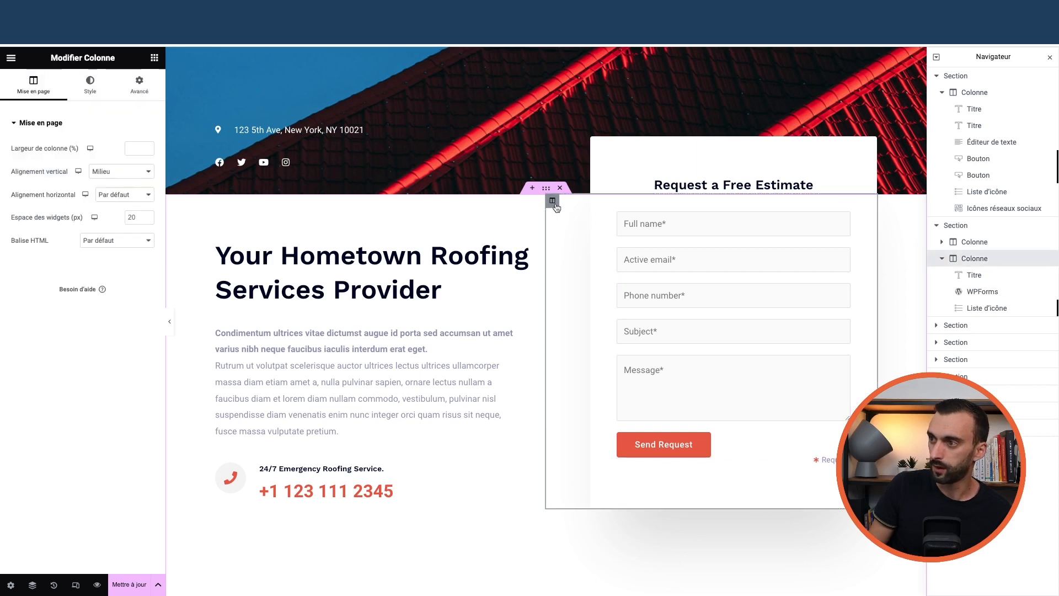
{"action": "left_click", "coordinate": [137, 84]}
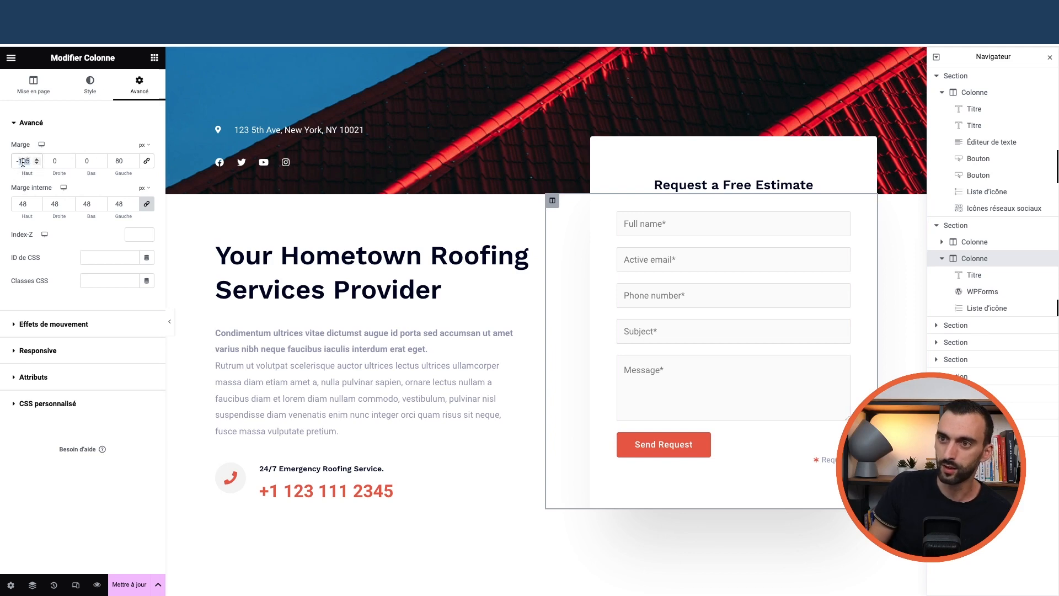
{"action": "type", "text": "0"}
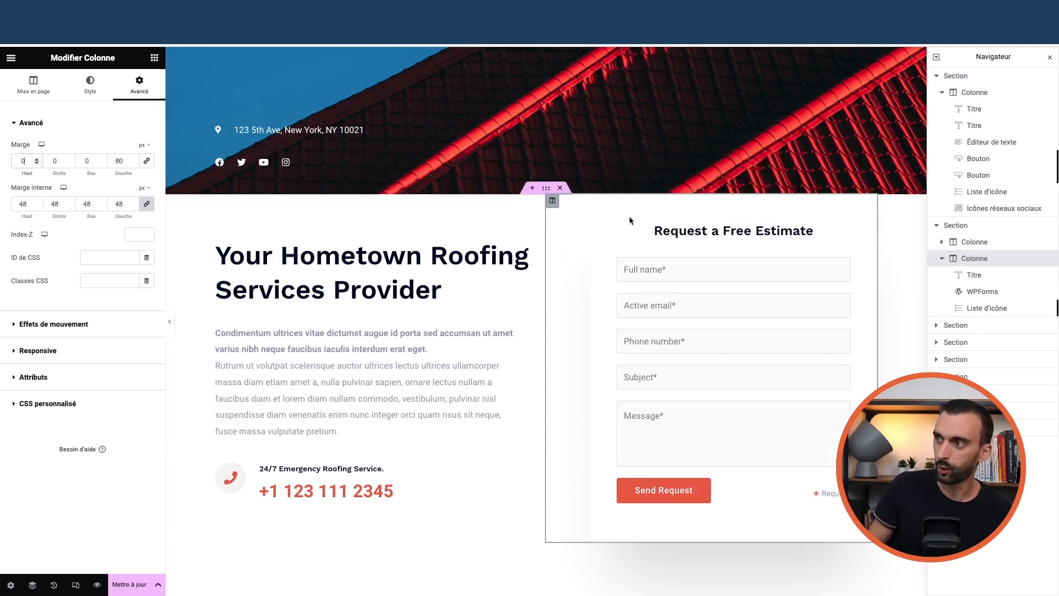
{"action": "type", "text": "05"}
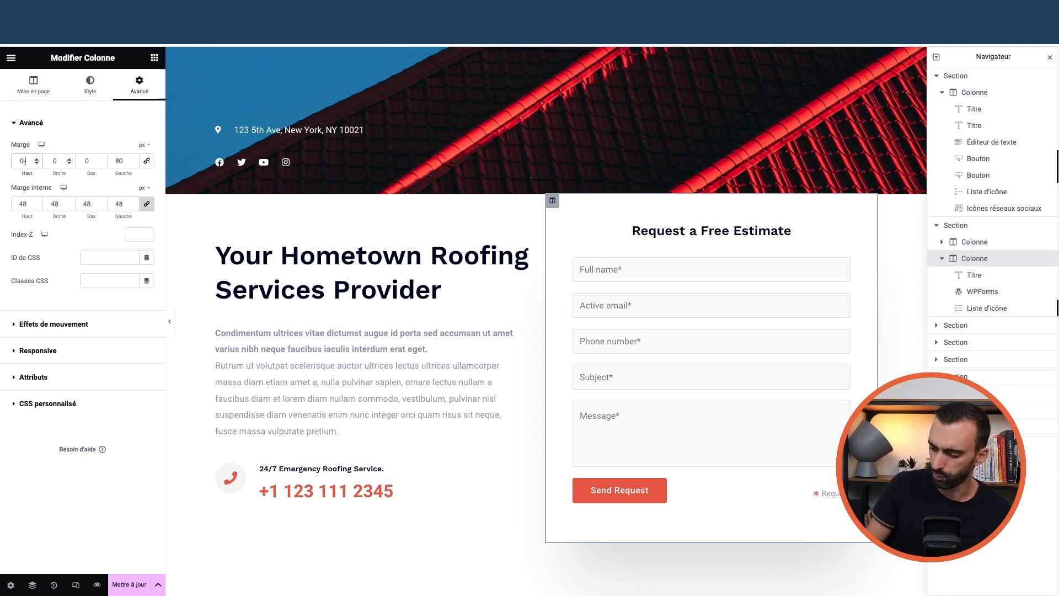
{"action": "key", "text": "BackSpace"}
{"action": "key", "text": "BackSpace"}
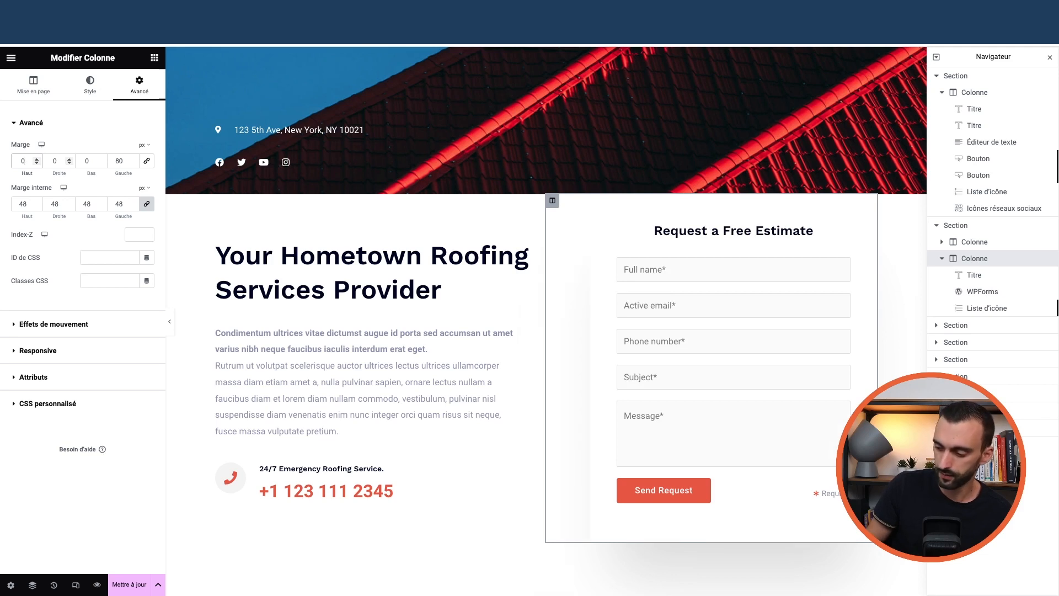
{"action": "key", "text": "BackSpace"}
{"action": "type", "text": "05"}
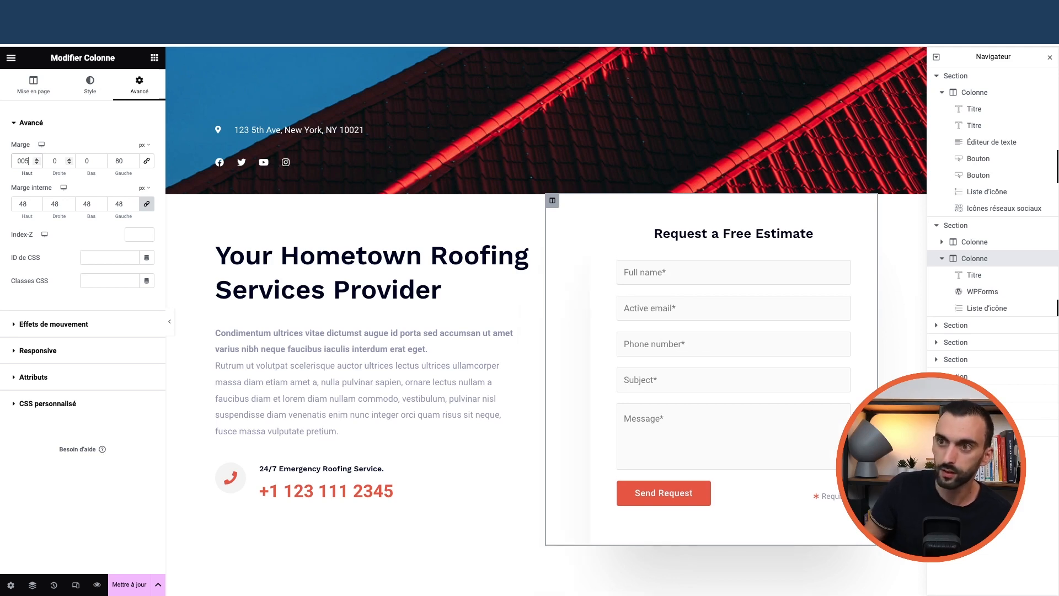
{"action": "key", "text": "BackSpace"}
{"action": "key", "text": "BackSpace"}
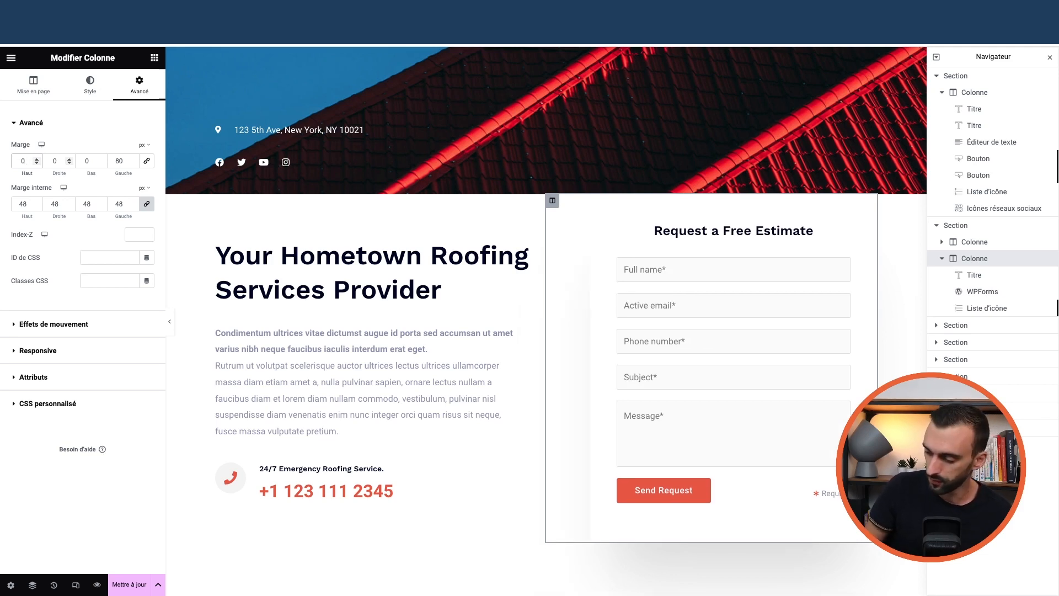
{"action": "type", "text": "-1"}
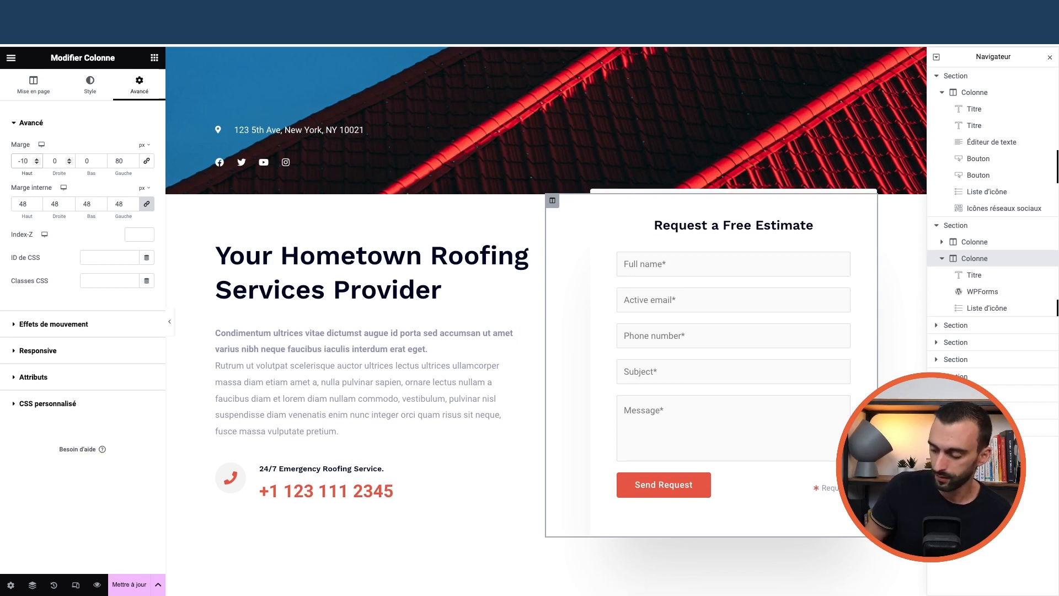
{"action": "type", "text": "5"}
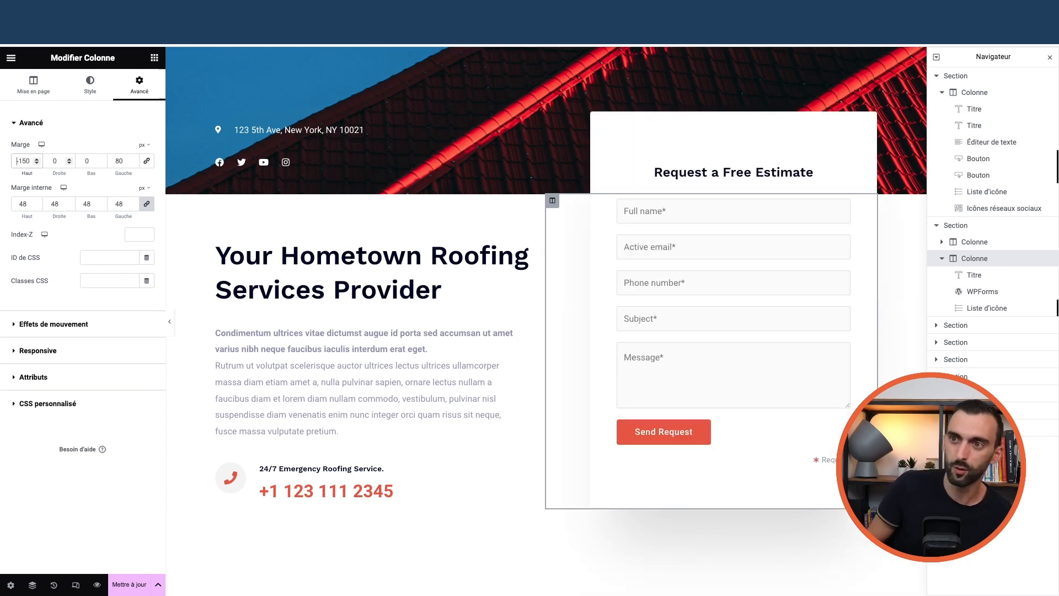
{"action": "key", "text": "BackSpace"}
{"action": "key", "text": "BackSpace"}
{"action": "key", "text": "BackSpace"}
{"action": "key", "text": "BackSpace"}
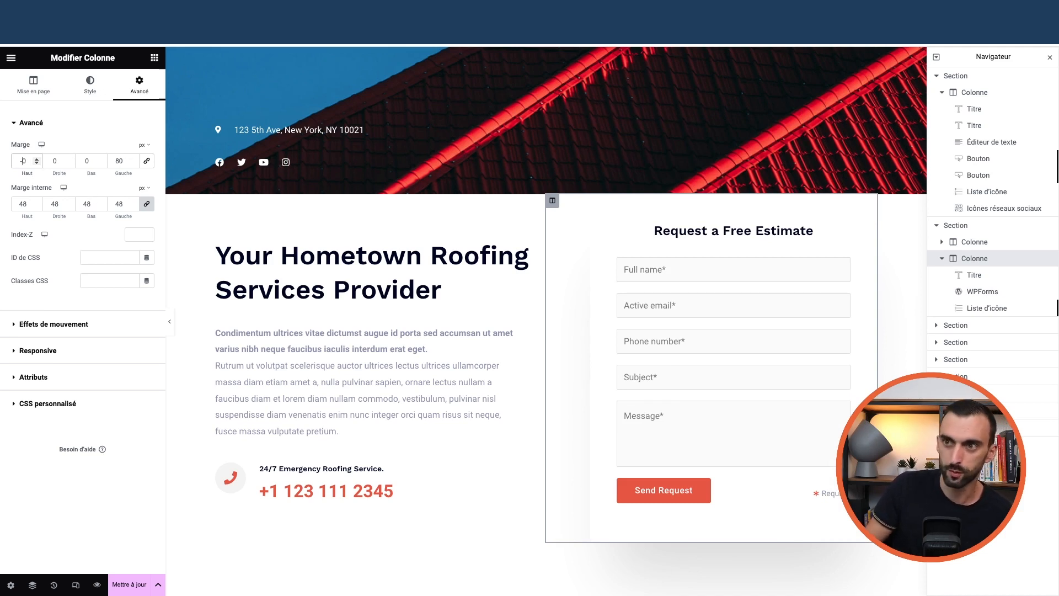
{"action": "type", "text": "-15"}
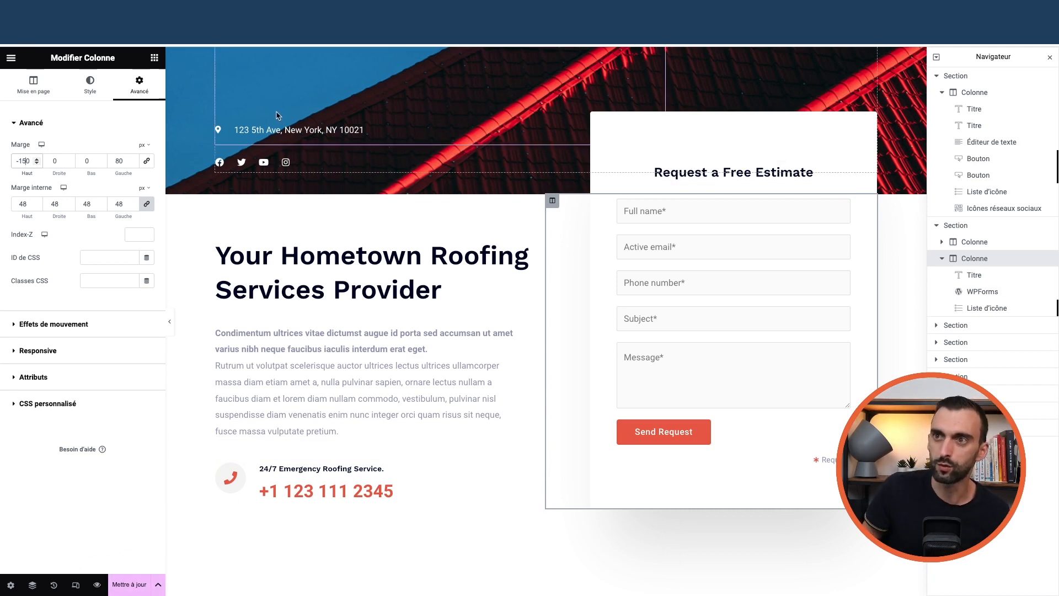
{"action": "left_click", "coordinate": [11, 57]}
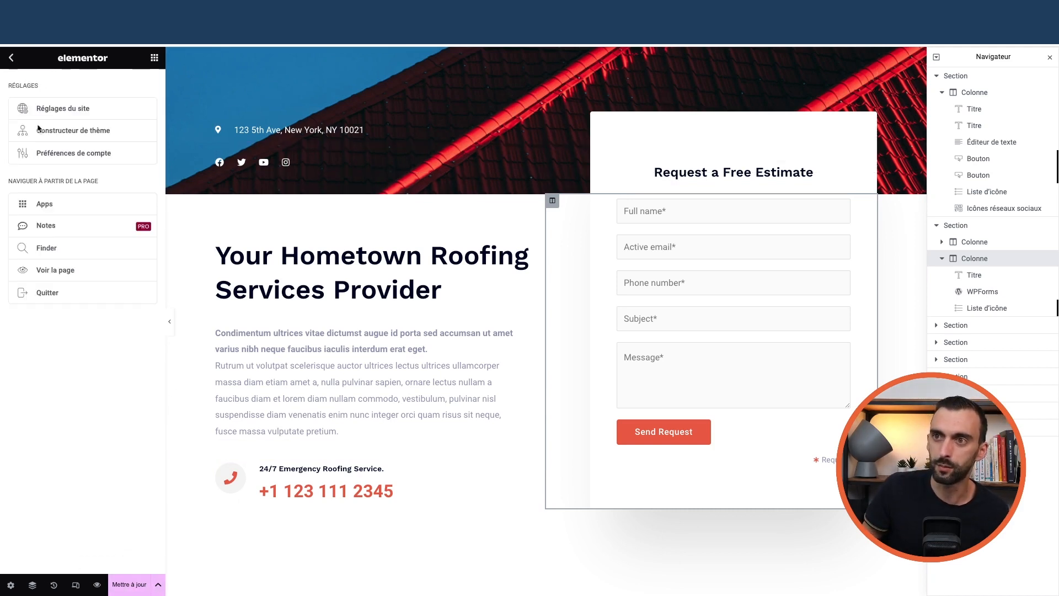
Exit Elementor without saving and go to the WordPress Pages list
{"action": "left_click", "coordinate": [65, 296]}
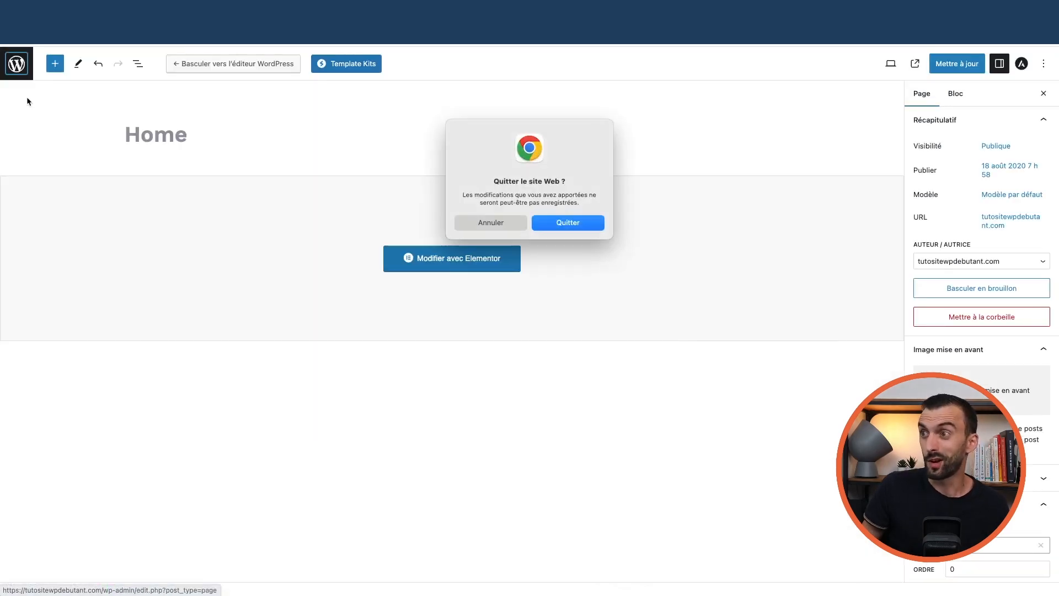
{"action": "left_click", "coordinate": [568, 222]}
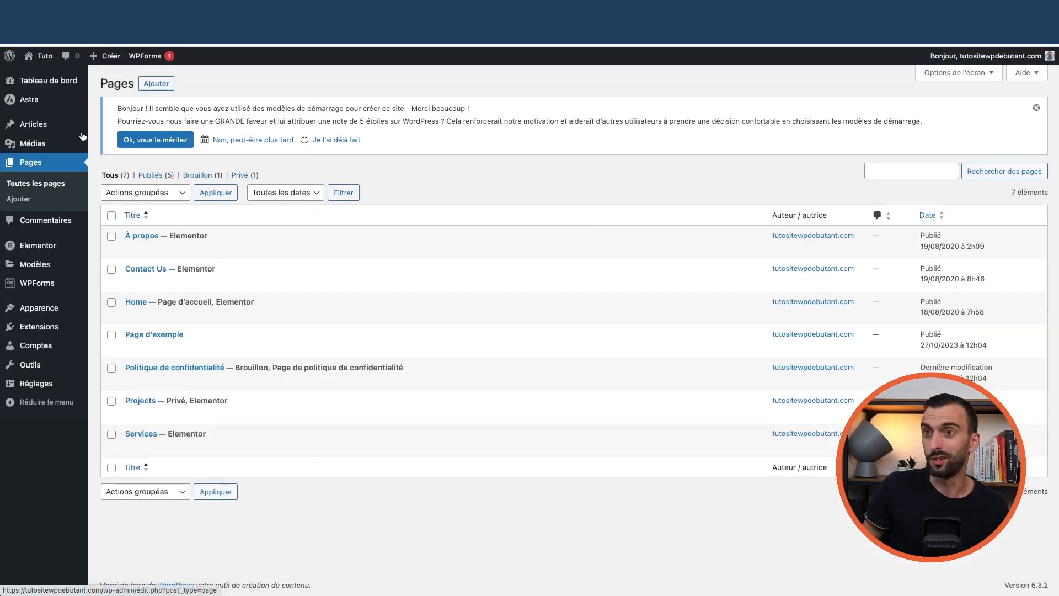
{"action": "mouse_move", "coordinate": [38, 105]}
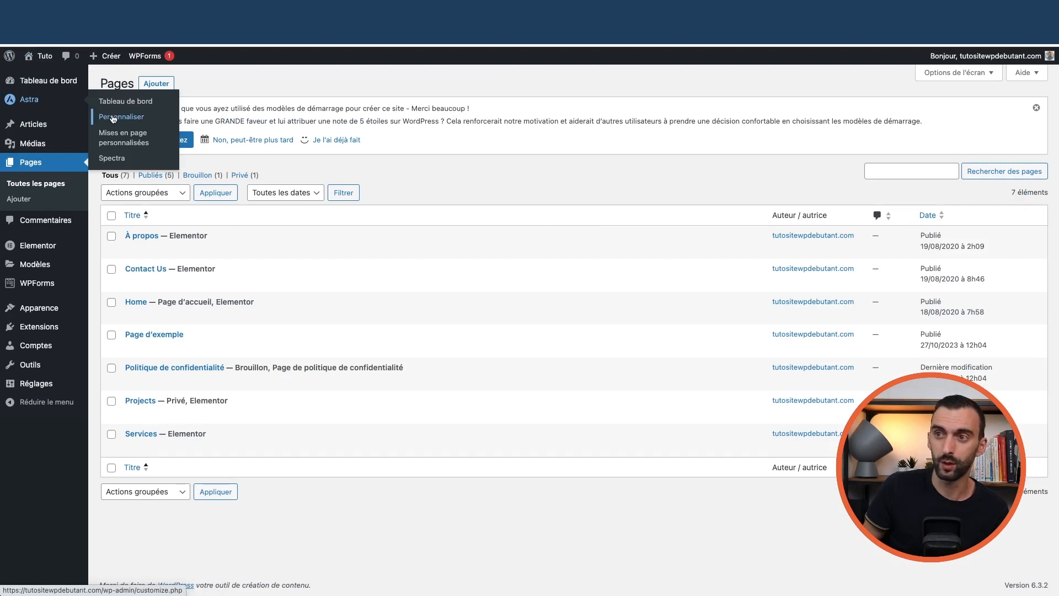
{"action": "mouse_move", "coordinate": [43, 382]}
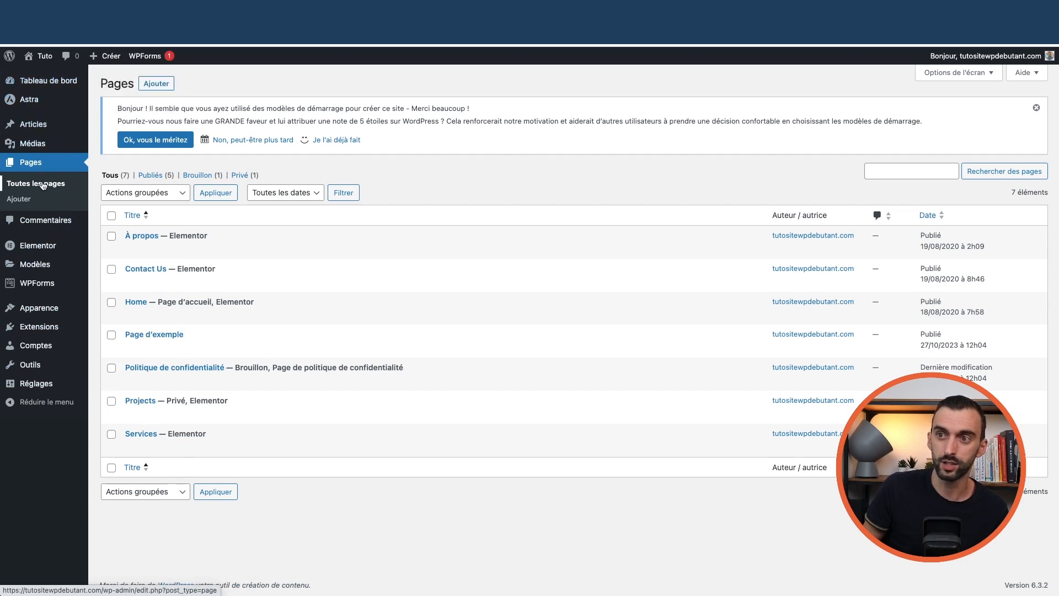
{"action": "left_click", "coordinate": [60, 184]}
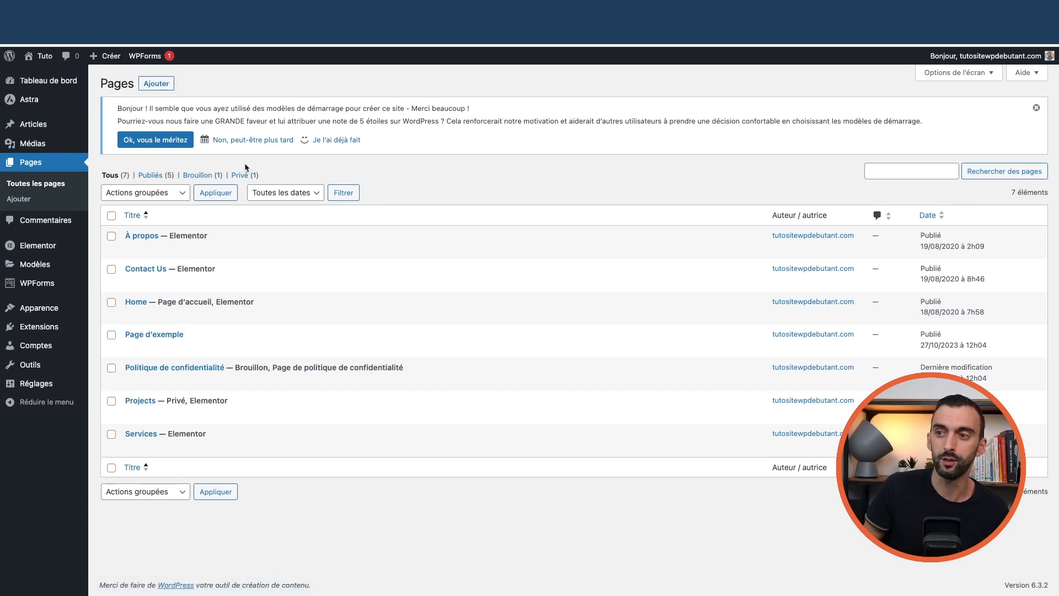
Add a new page titled 'Ma super page' and open it in Elementor
{"action": "left_click", "coordinate": [156, 87]}
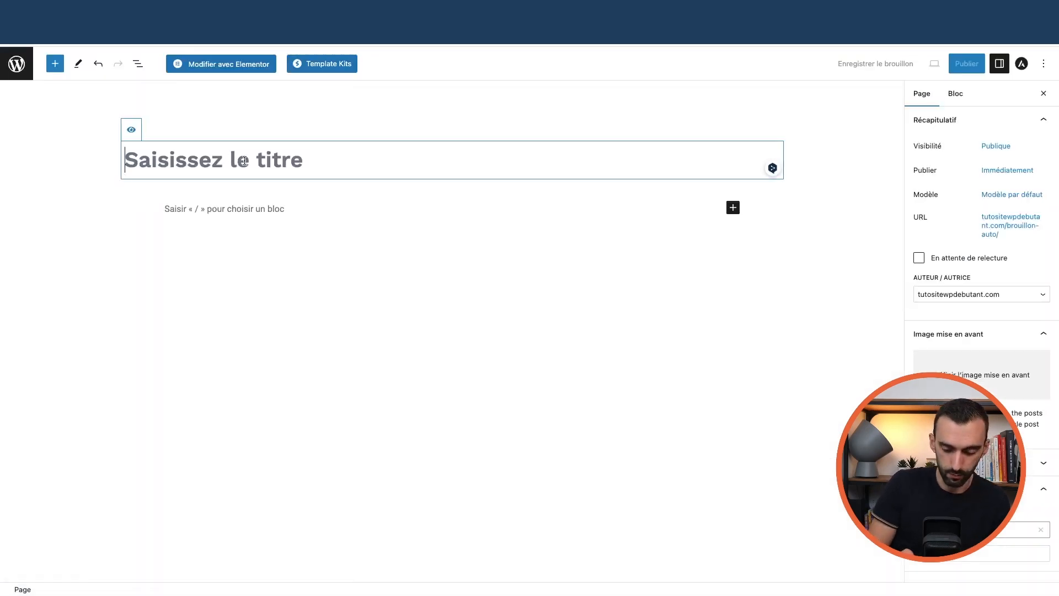
{"action": "type", "text": "Ma super page"}
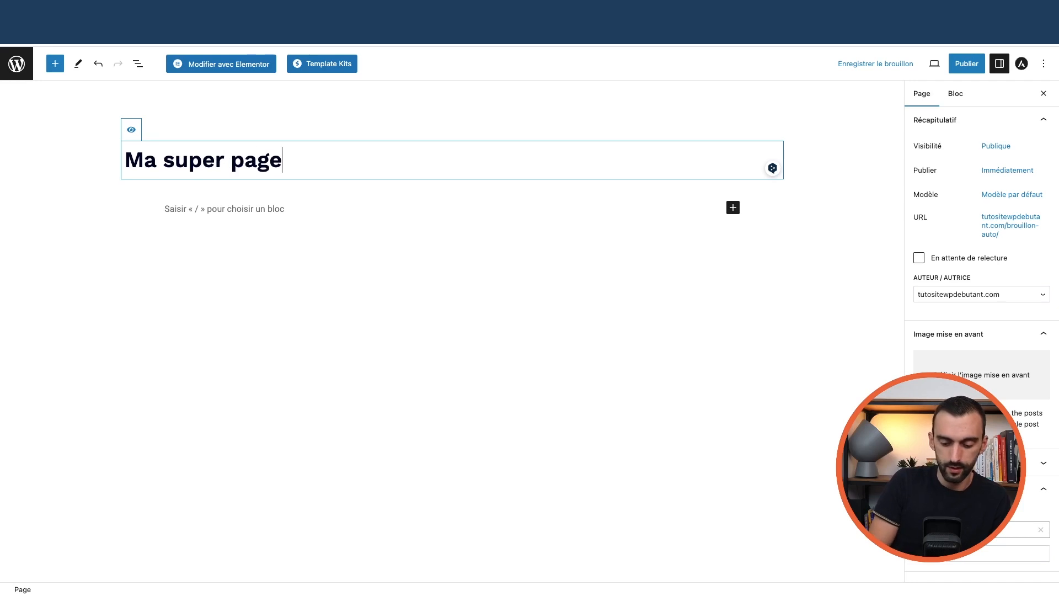
{"action": "left_click", "coordinate": [275, 210]}
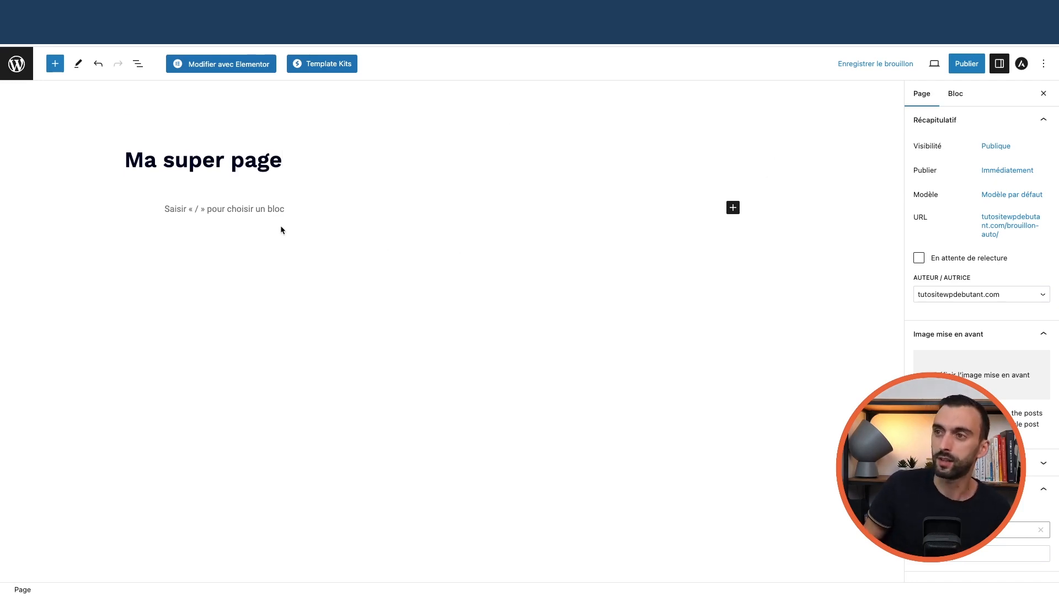
{"action": "left_click", "coordinate": [245, 65]}
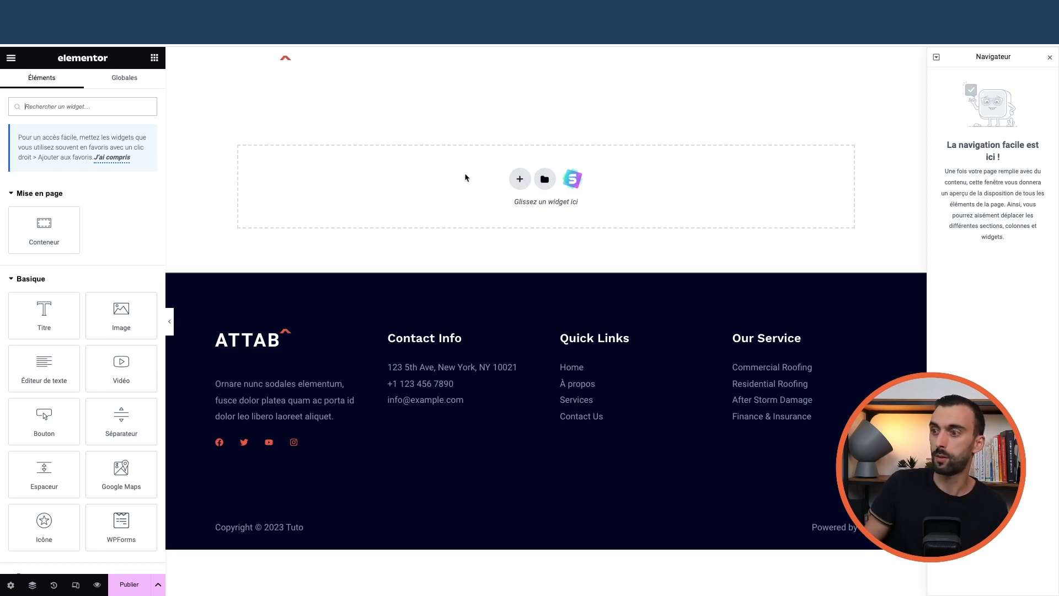
{"action": "left_click", "coordinate": [545, 180]}
{"action": "left_click", "coordinate": [509, 111]}
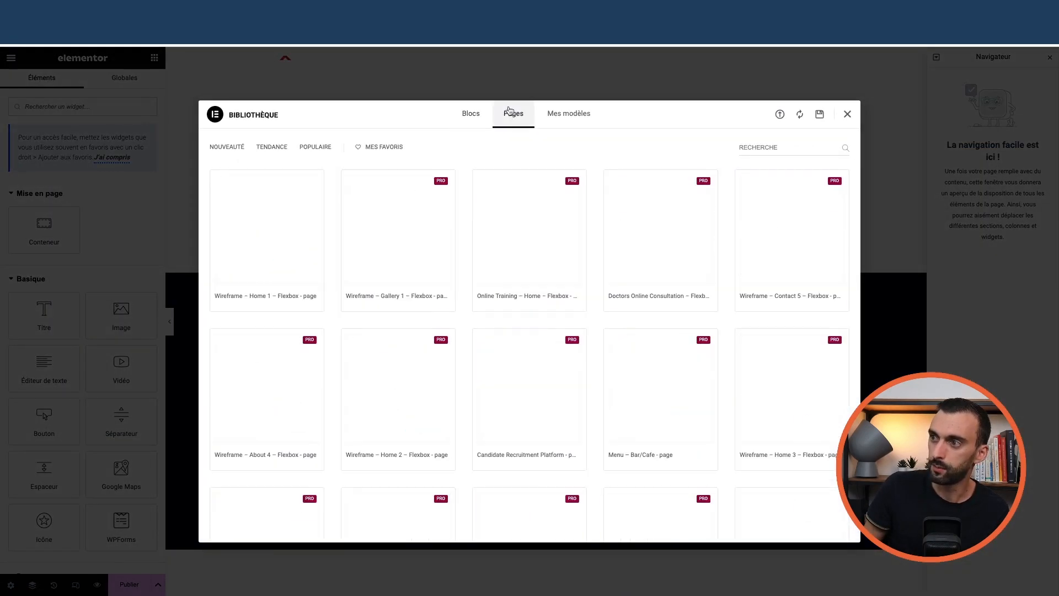
{"action": "scroll", "coordinate": [513, 237], "scroll_direction": "down", "scroll_amount": 7}
{"action": "scroll", "coordinate": [519, 276], "scroll_direction": "up", "scroll_amount": 3}
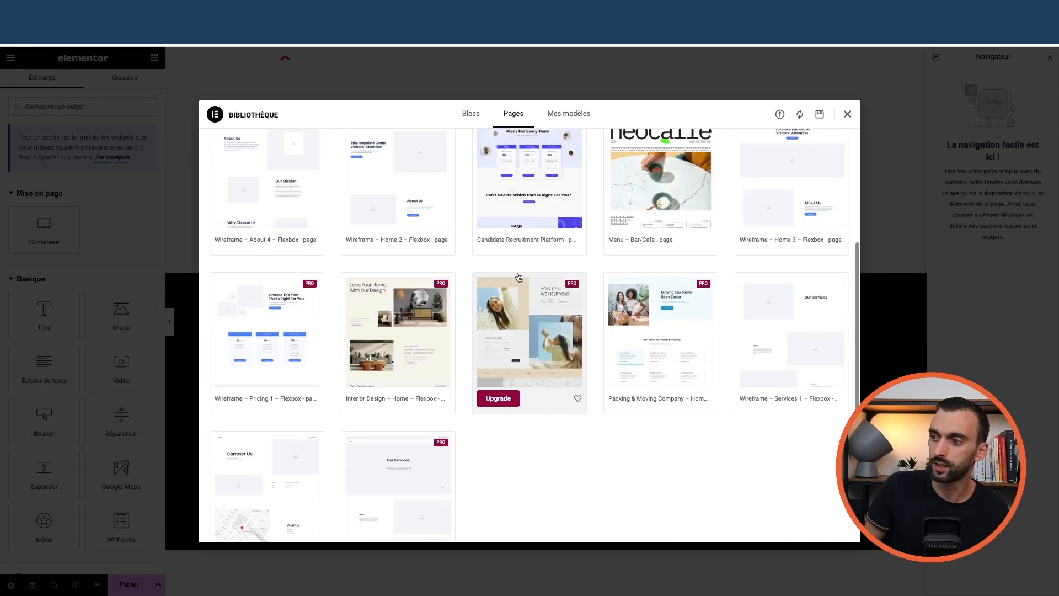
{"action": "scroll", "coordinate": [519, 277], "scroll_direction": "up", "scroll_amount": 3}
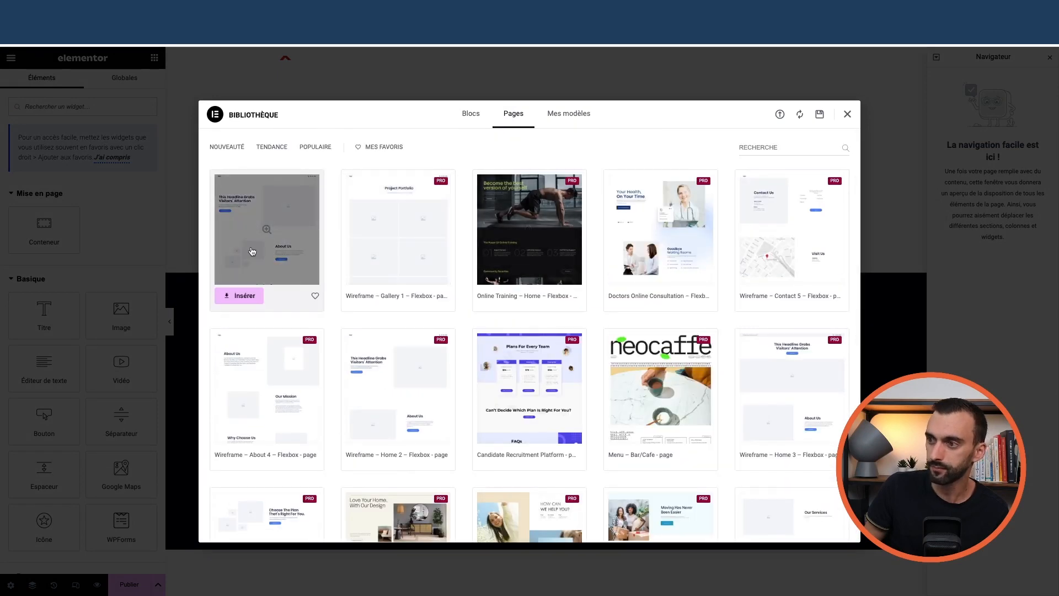
{"action": "scroll", "coordinate": [254, 254], "scroll_direction": "down", "scroll_amount": 2}
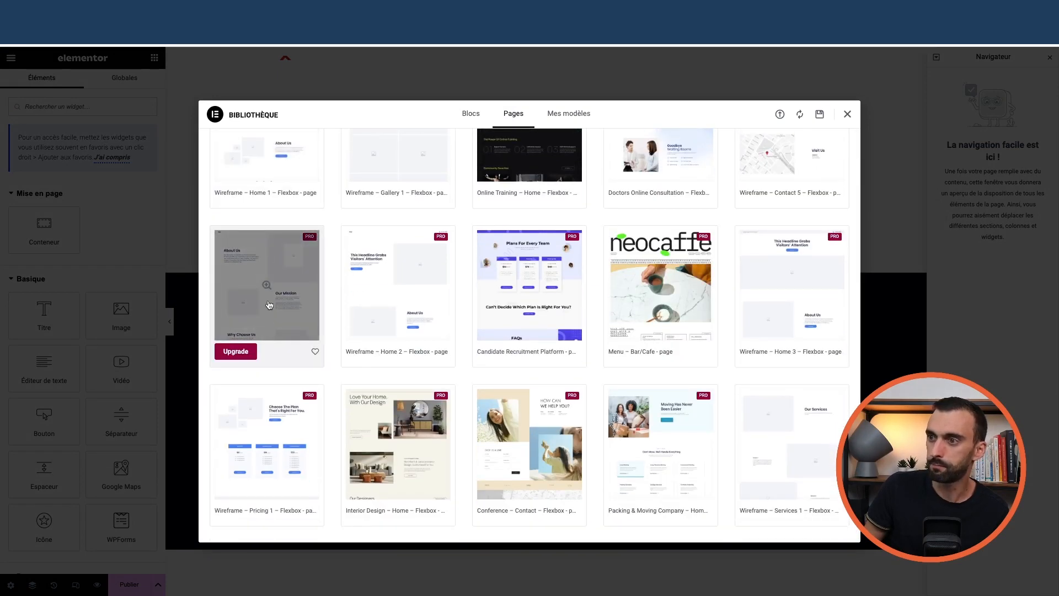
{"action": "scroll", "coordinate": [269, 304], "scroll_direction": "down", "scroll_amount": 4}
{"action": "scroll", "coordinate": [480, 338], "scroll_direction": "up", "scroll_amount": 5}
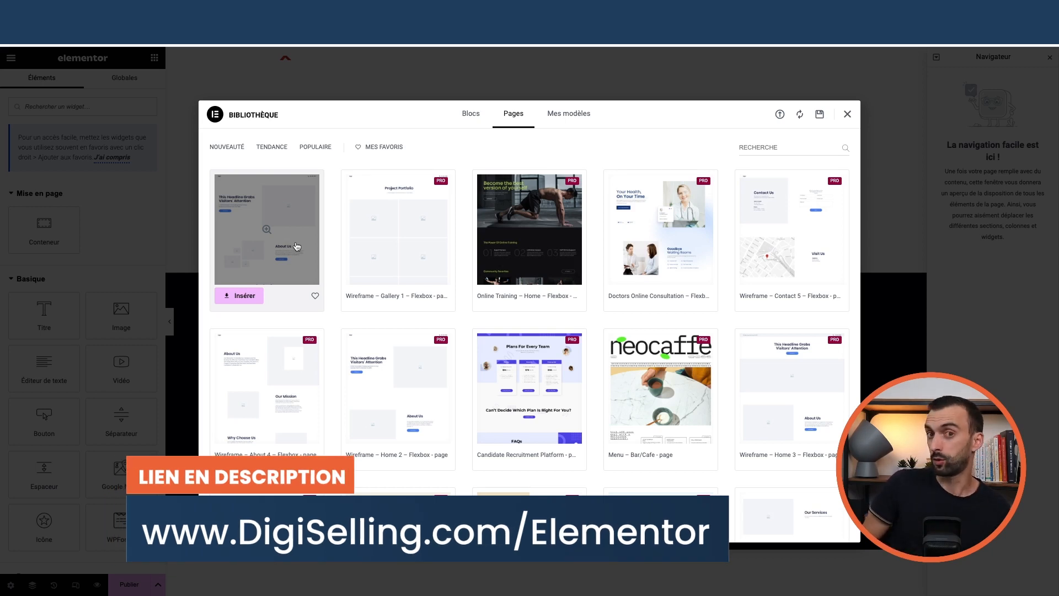
{"action": "left_click", "coordinate": [466, 114]}
{"action": "scroll", "coordinate": [669, 267], "scroll_direction": "down", "scroll_amount": 5}
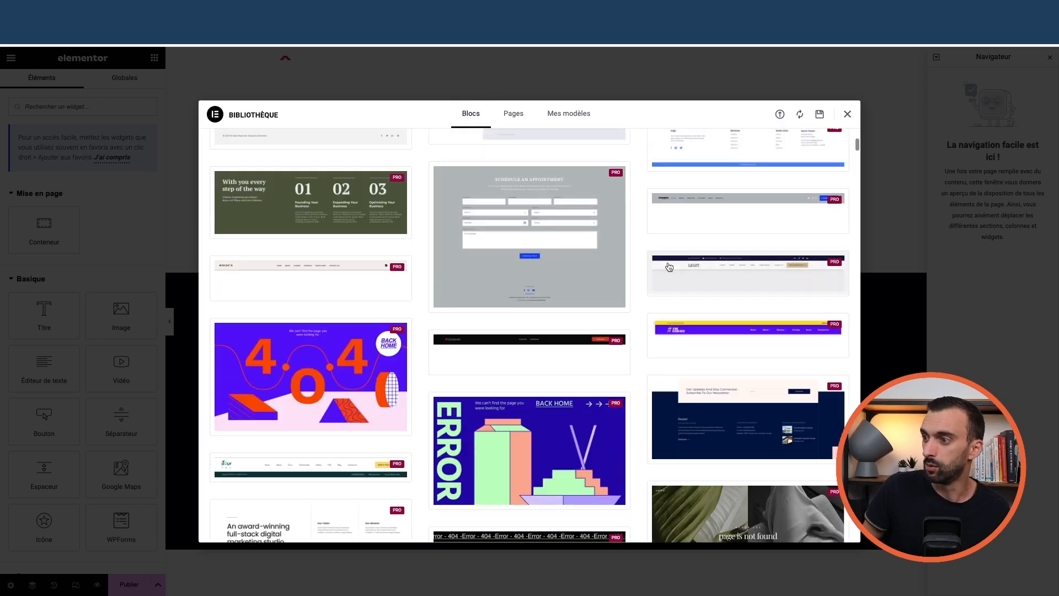
{"action": "scroll", "coordinate": [512, 240], "scroll_direction": "down", "scroll_amount": 20}
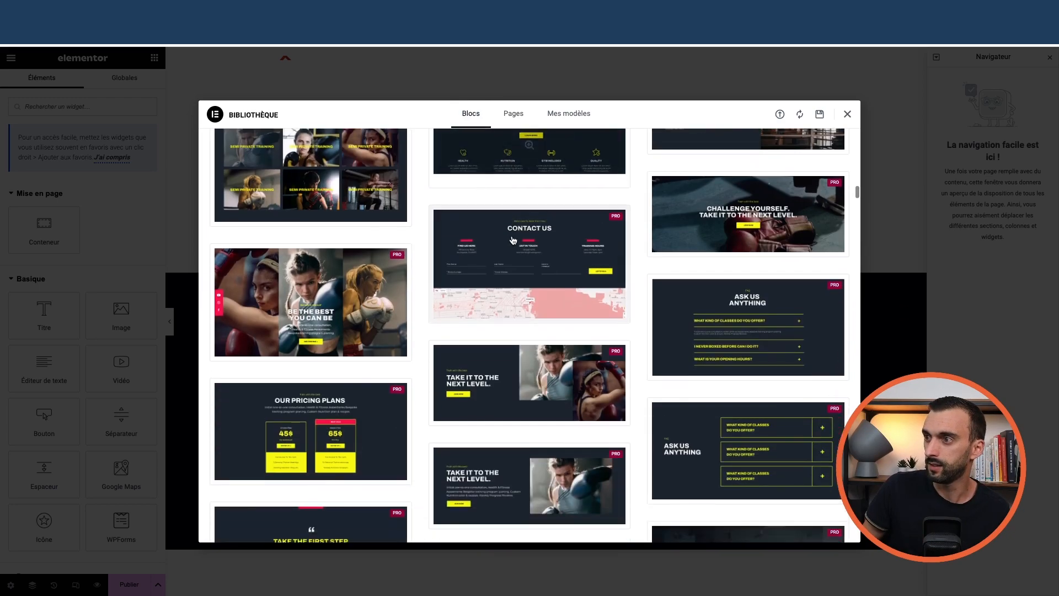
{"action": "scroll", "coordinate": [513, 237], "scroll_direction": "down", "scroll_amount": 10}
{"action": "left_click", "coordinate": [569, 113]}
{"action": "left_click", "coordinate": [513, 113]}
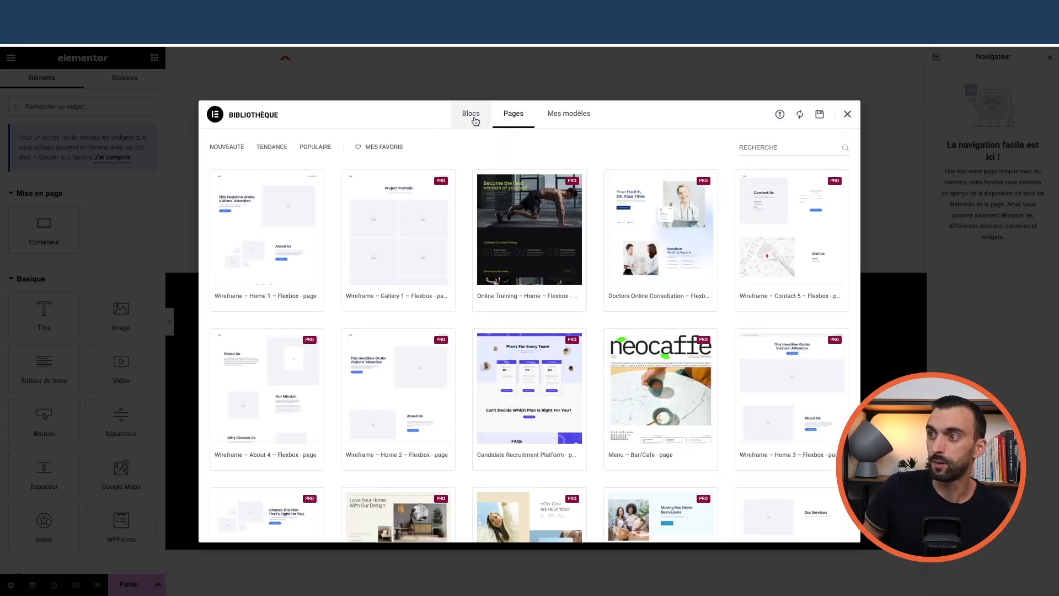
{"action": "scroll", "coordinate": [440, 303], "scroll_direction": "down", "scroll_amount": 7}
{"action": "scroll", "coordinate": [467, 308], "scroll_direction": "up", "scroll_amount": 7}
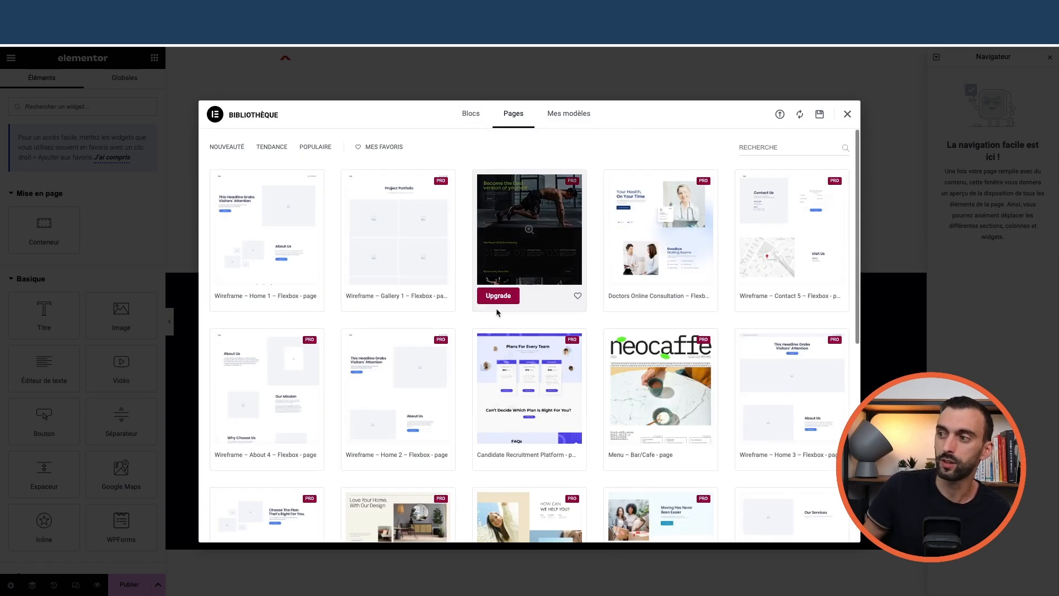
{"action": "left_click", "coordinate": [847, 113]}
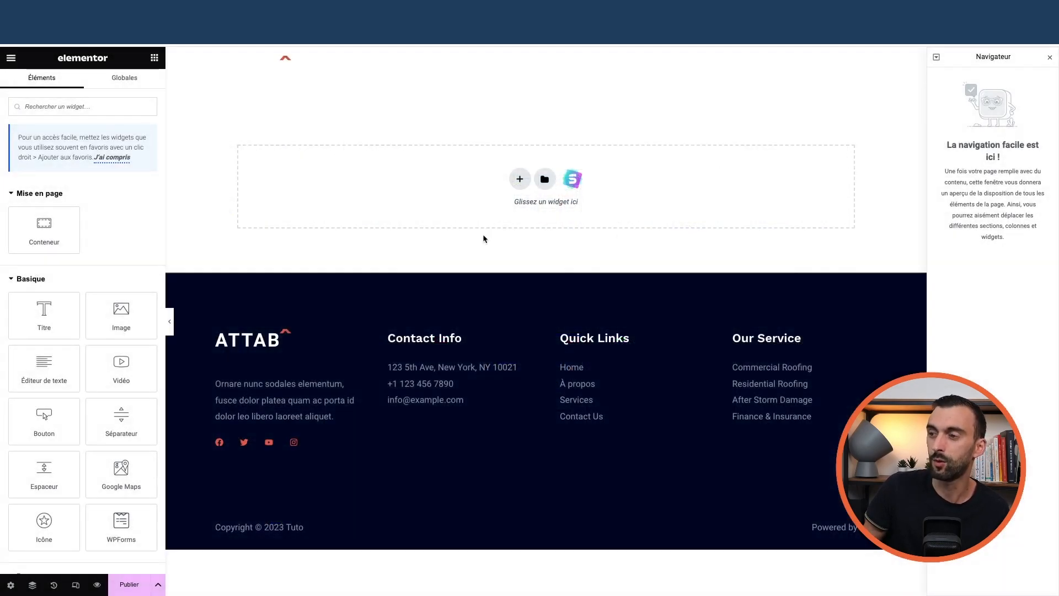
Exit Elementor back to the Pages list, where 'Ma super page' shows as a draft
{"action": "left_click", "coordinate": [7, 61]}
{"action": "left_click", "coordinate": [55, 293]}
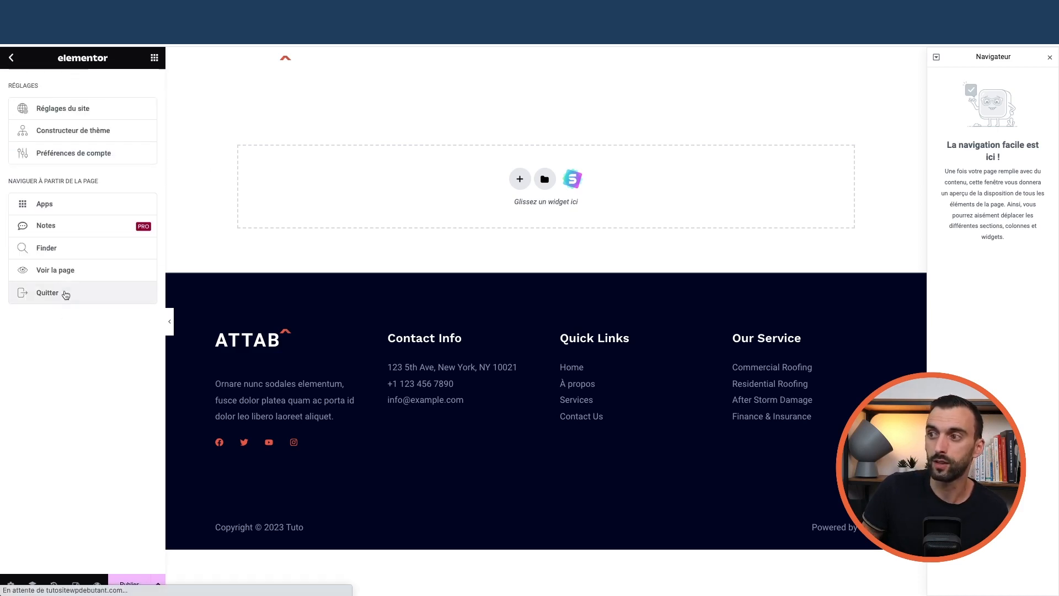
{"action": "left_click", "coordinate": [16, 63]}
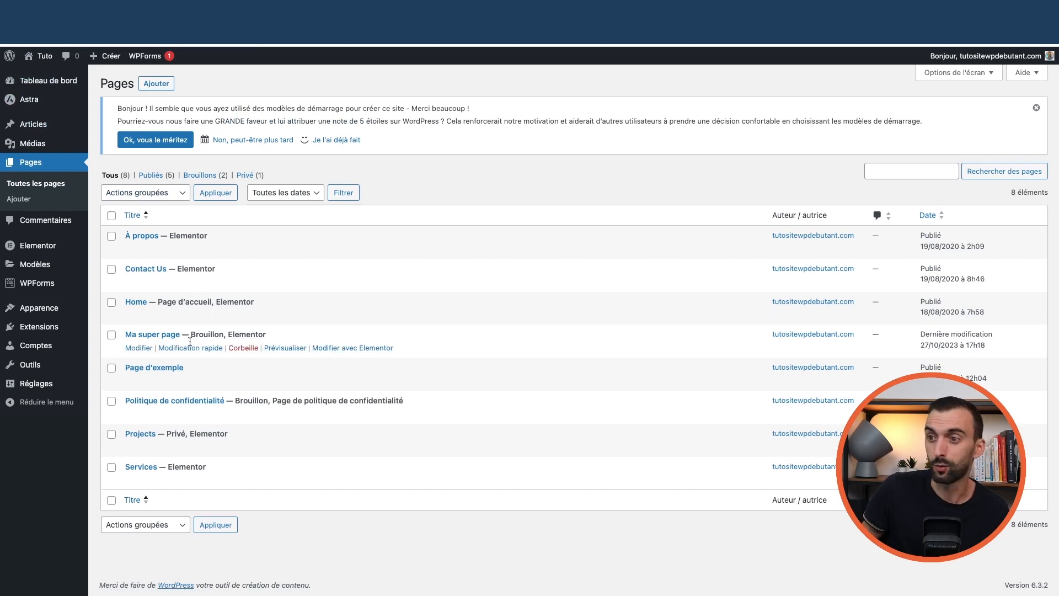
{"action": "left_click", "coordinate": [248, 352]}
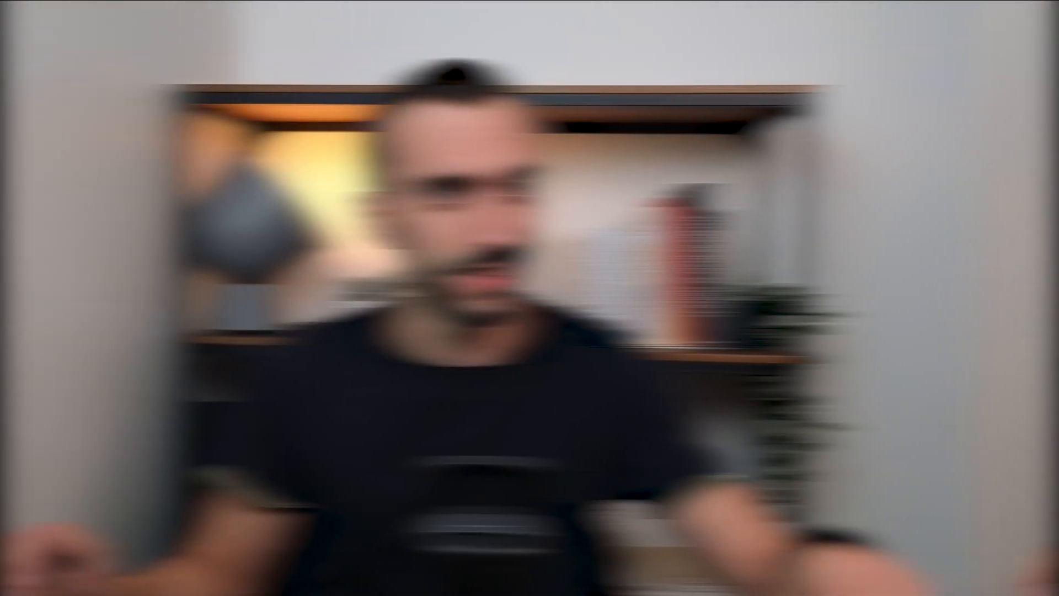
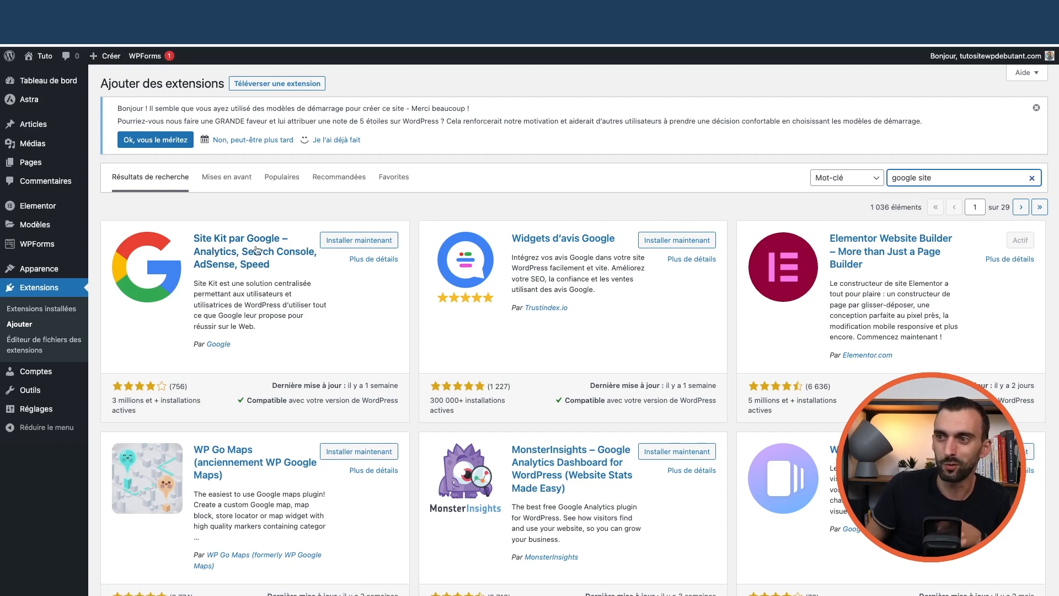
Narrow the plugin search to 'google', then install and activate Site Kit by Google
{"action": "key", "text": "BackSpace"}
{"action": "key", "text": "BackSpace"}
{"action": "key", "text": "BackSpace"}
{"action": "key", "text": "BackSpace"}
{"action": "key", "text": "BackSpace"}
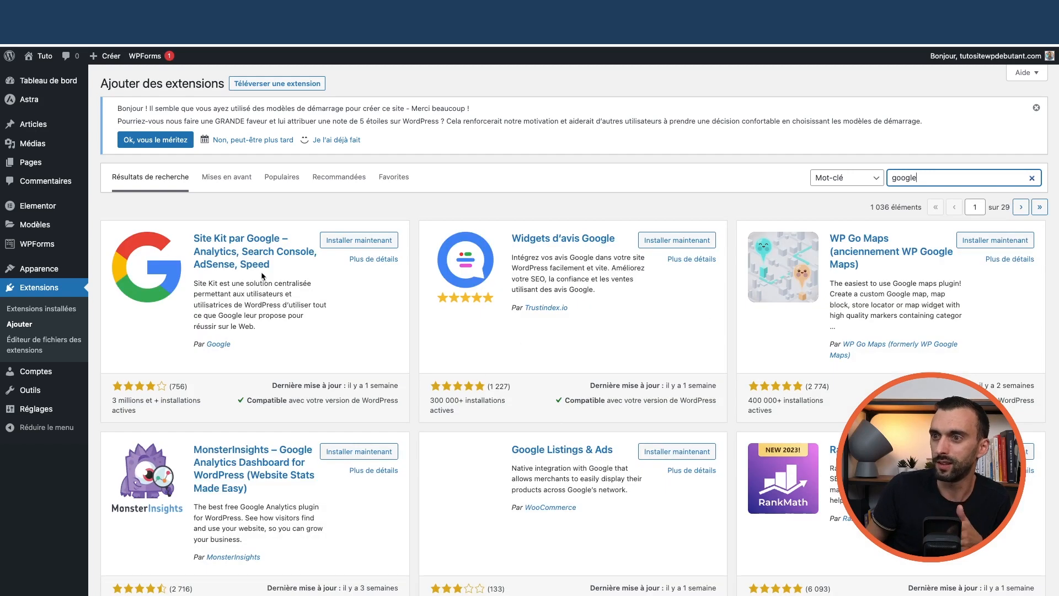
{"action": "left_click", "coordinate": [355, 241]}
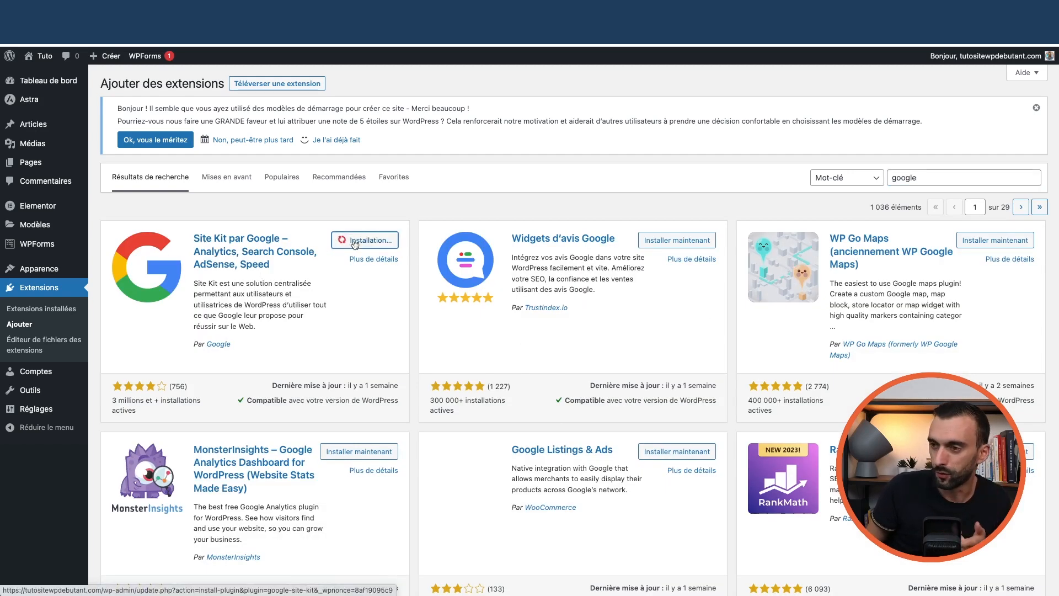
{"action": "left_click", "coordinate": [384, 241]}
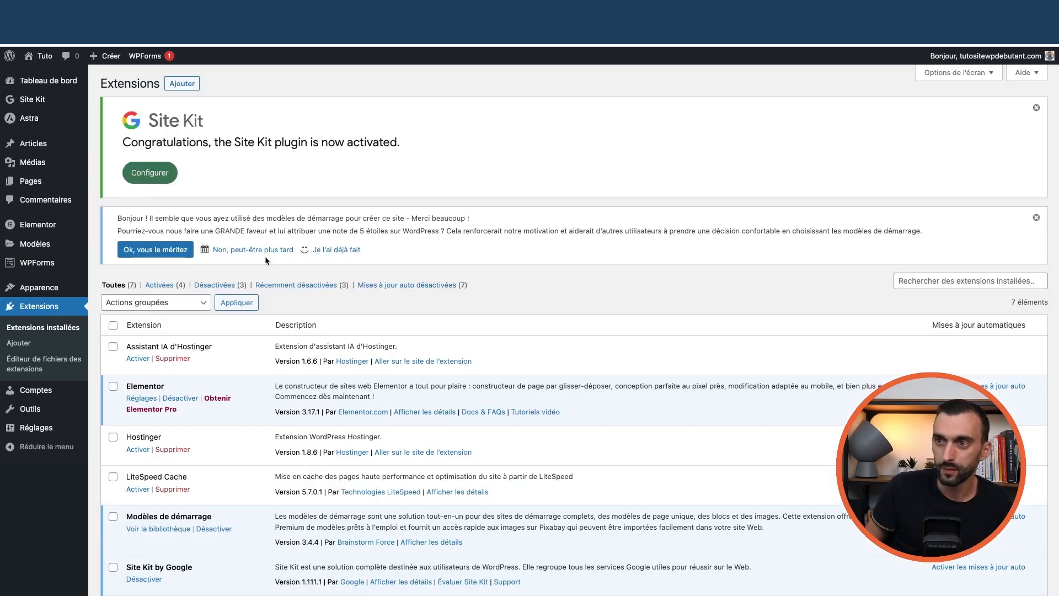
{"action": "mouse_move", "coordinate": [36, 103]}
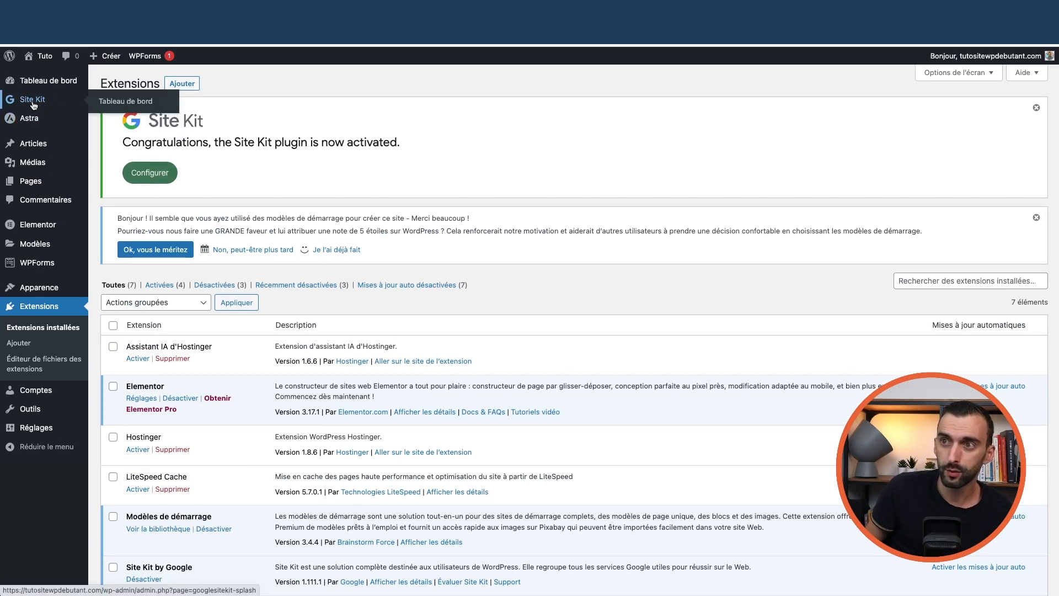
Open Site Kit setup, tick 'Connect Google Analytics', and start signing in with Google
{"action": "left_click", "coordinate": [116, 101]}
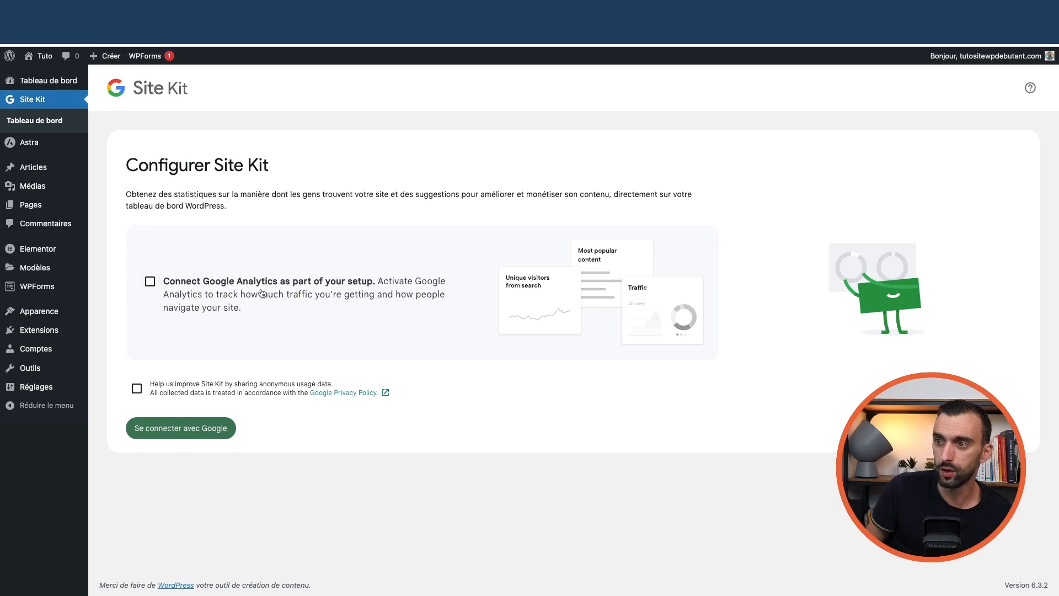
{"action": "left_click", "coordinate": [150, 282]}
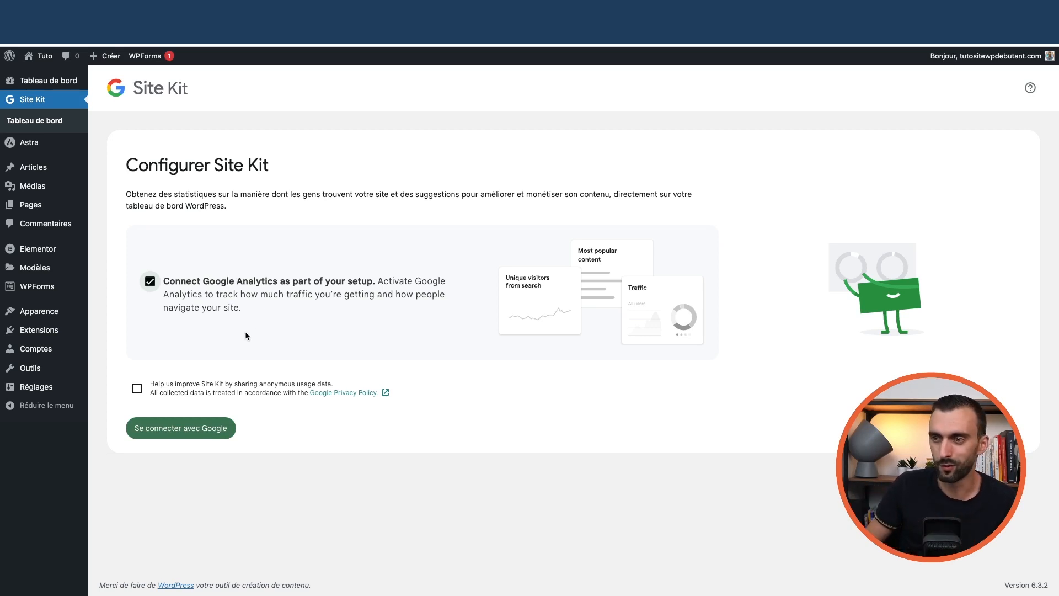
{"action": "left_click", "coordinate": [208, 434]}
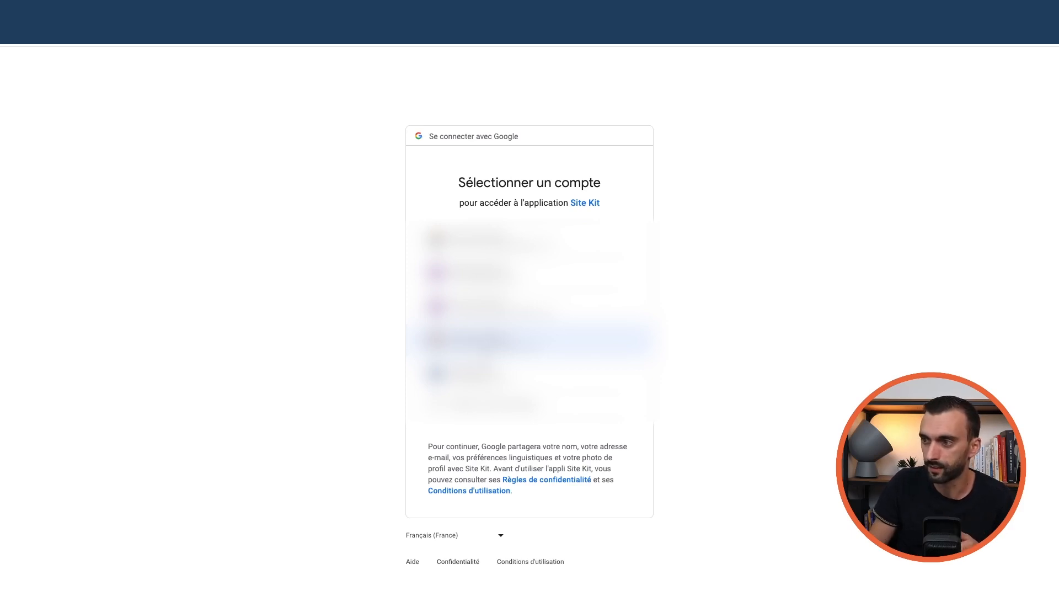
Choose the Google account and grant Site Kit access to all requested services
{"action": "left_click", "coordinate": [485, 340]}
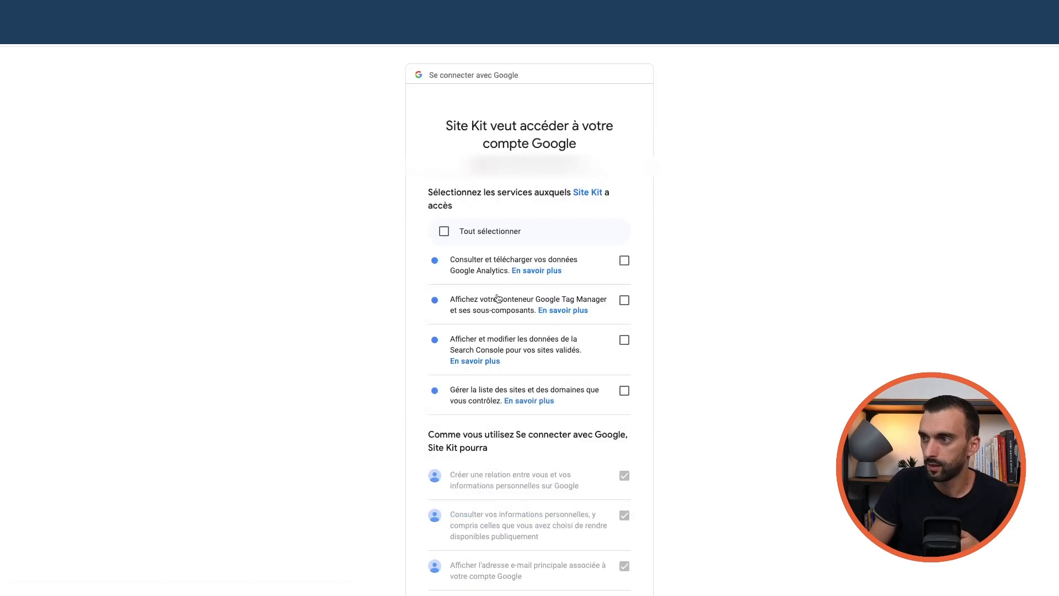
{"action": "left_click", "coordinate": [444, 231]}
{"action": "scroll", "coordinate": [468, 260], "scroll_direction": "down", "scroll_amount": 5}
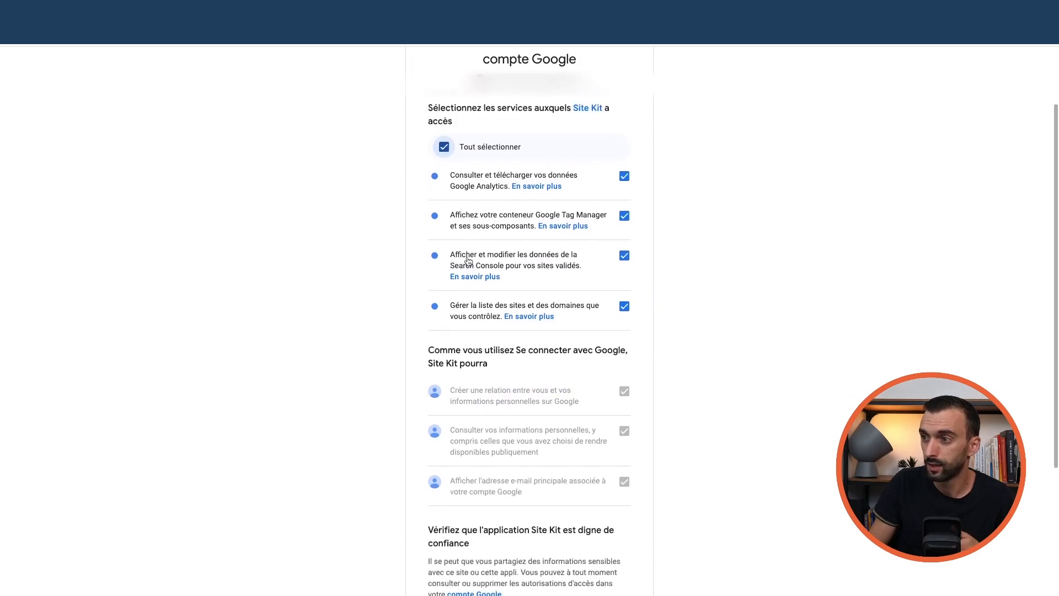
{"action": "scroll", "coordinate": [470, 261], "scroll_direction": "up", "scroll_amount": 5}
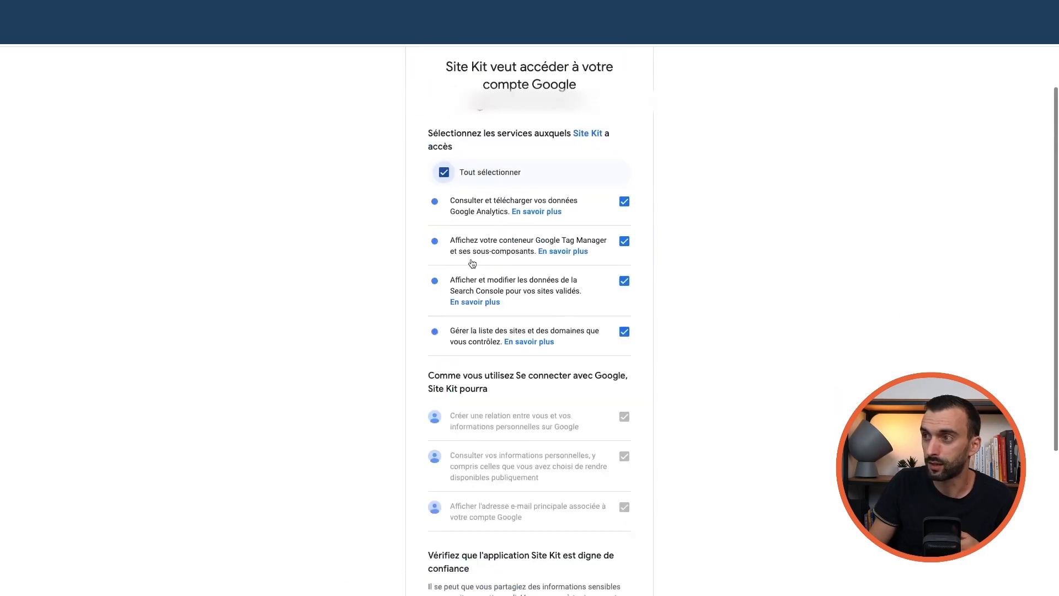
{"action": "scroll", "coordinate": [472, 262], "scroll_direction": "down", "scroll_amount": 5}
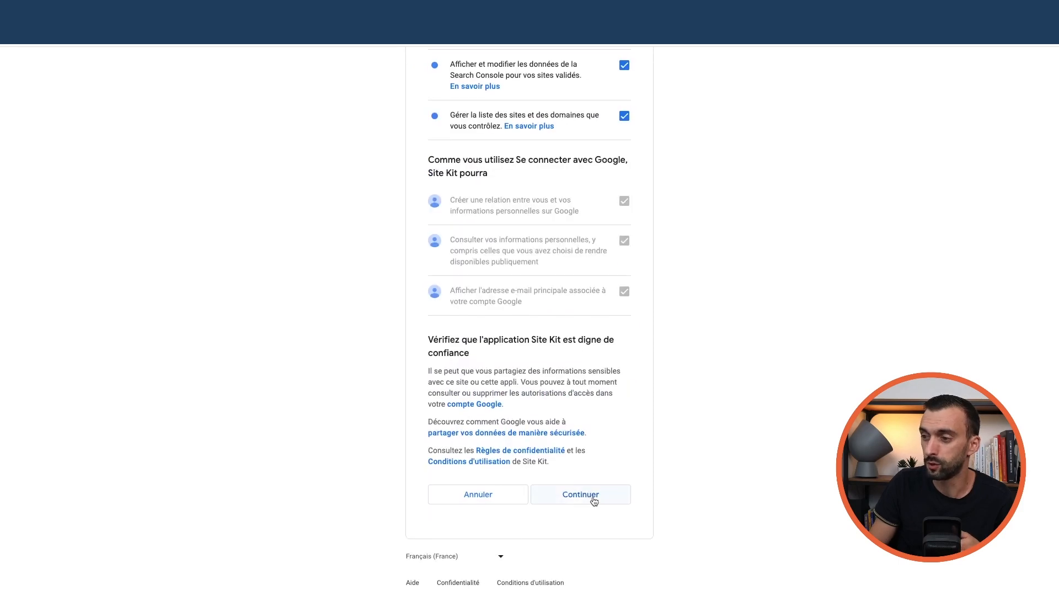
{"action": "left_click", "coordinate": [593, 498]}
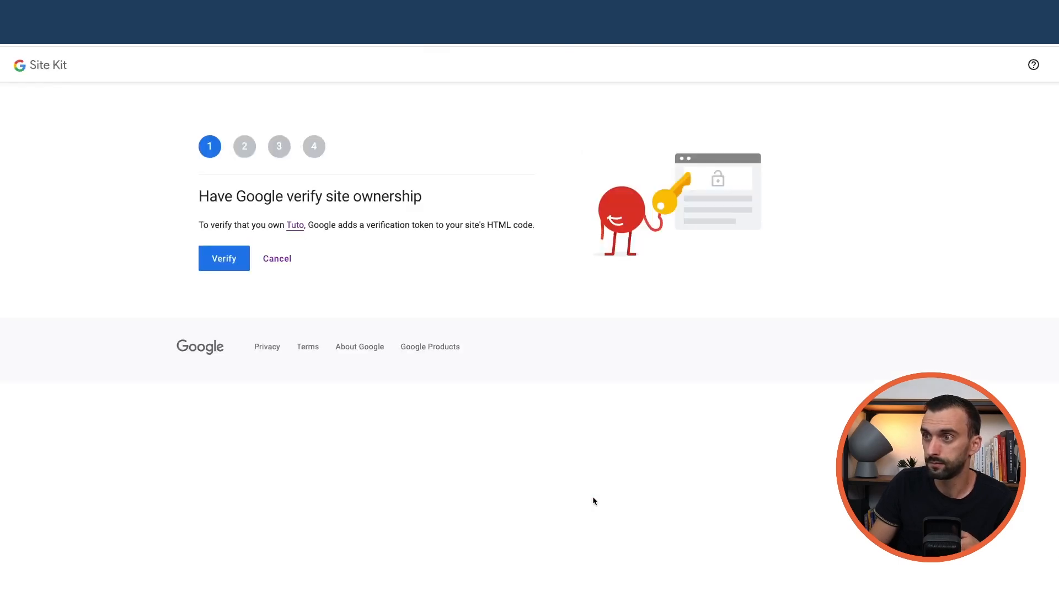
Verify site ownership, allow dashboard metrics, set up Search Console, and continue to Analytics
{"action": "left_click", "coordinate": [226, 265]}
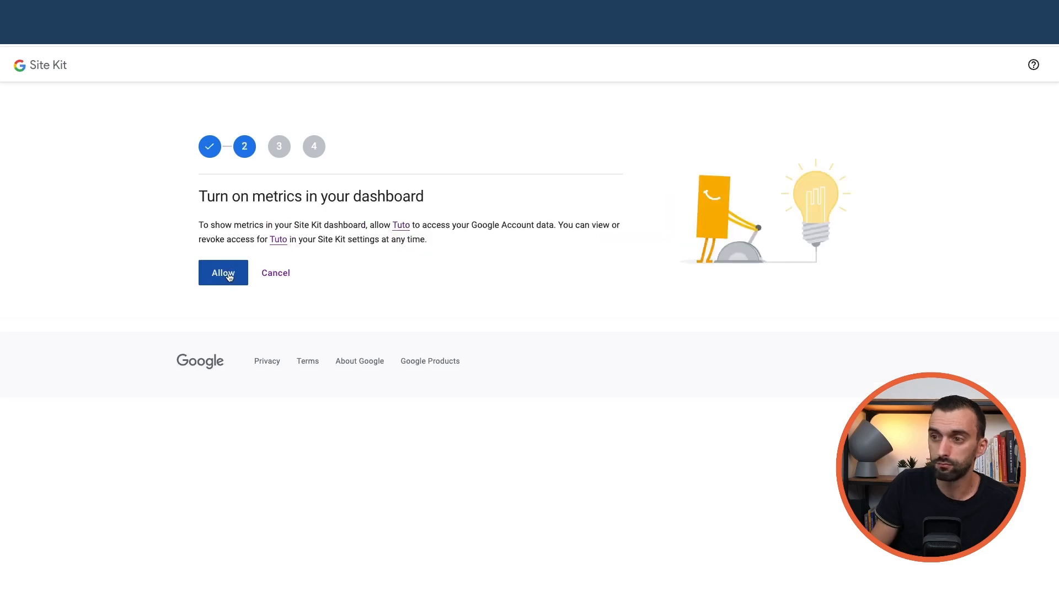
{"action": "left_click", "coordinate": [226, 273]}
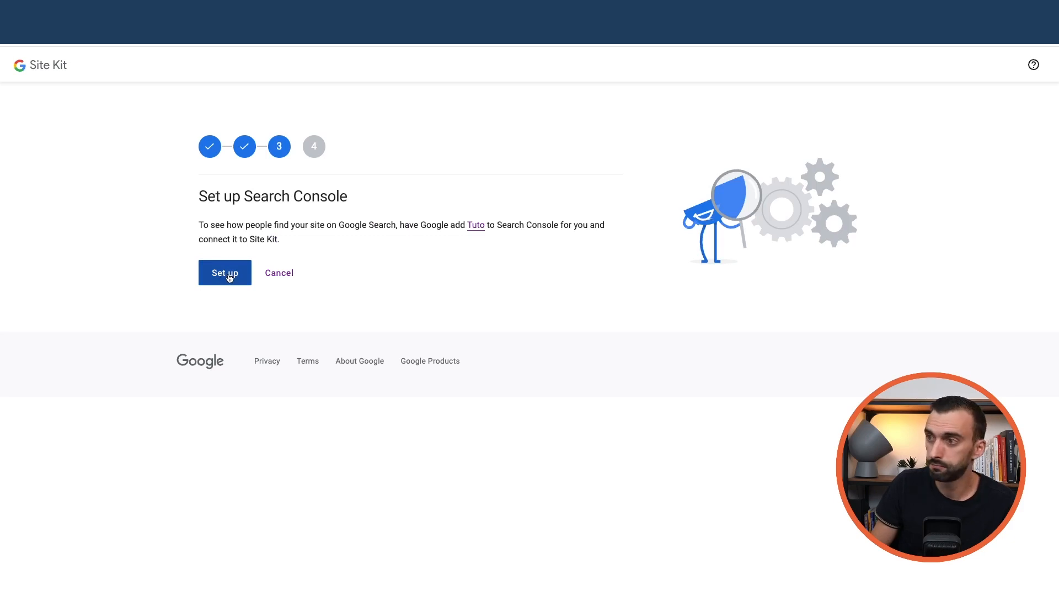
{"action": "left_click", "coordinate": [230, 276]}
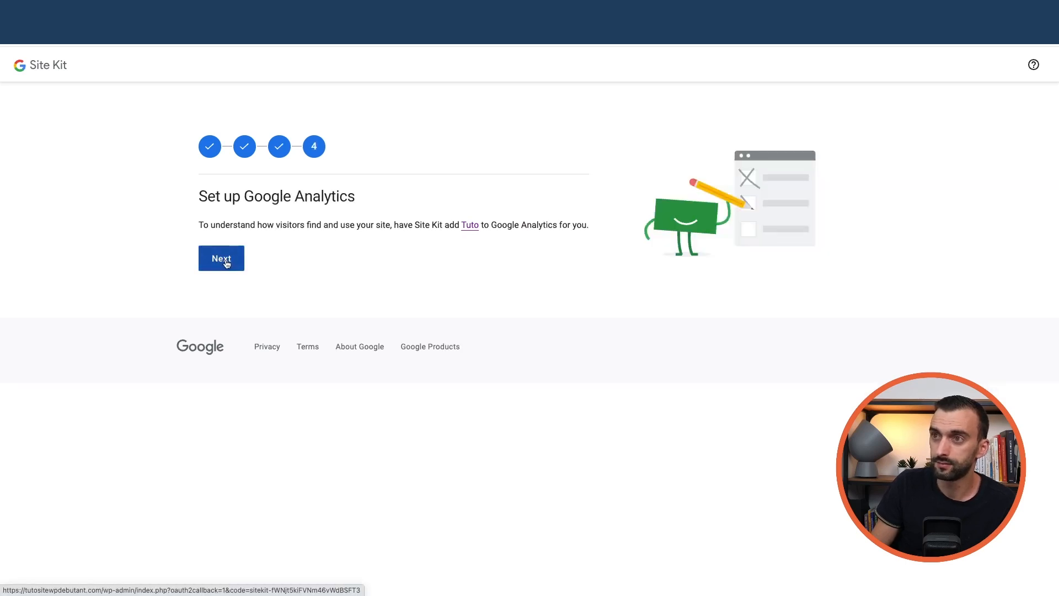
{"action": "left_click", "coordinate": [226, 263]}
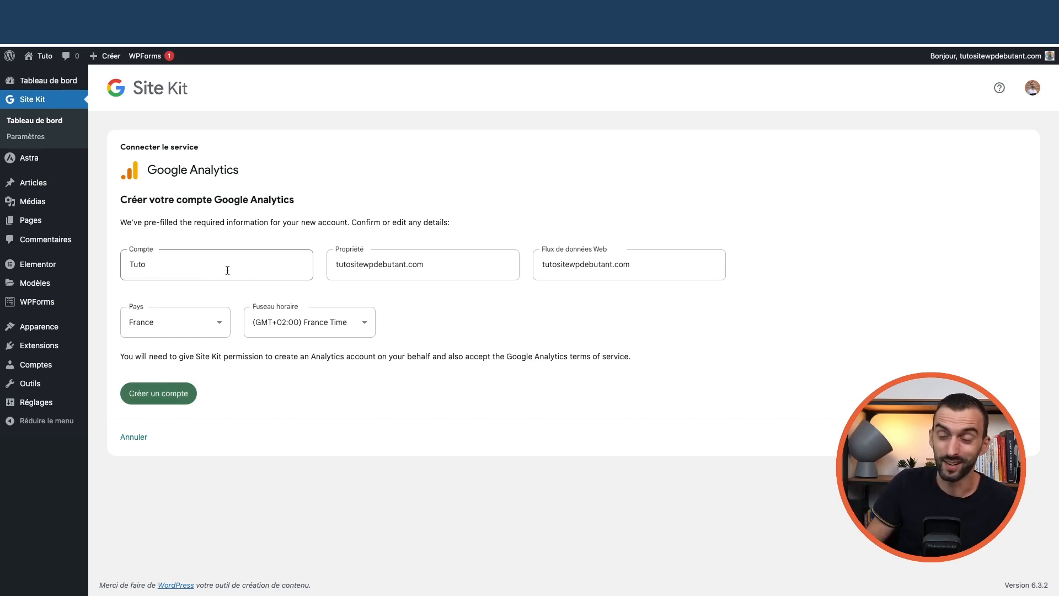
Create the Tuto Analytics account and grant Site Kit full Google Analytics management access
{"action": "left_click", "coordinate": [167, 396]}
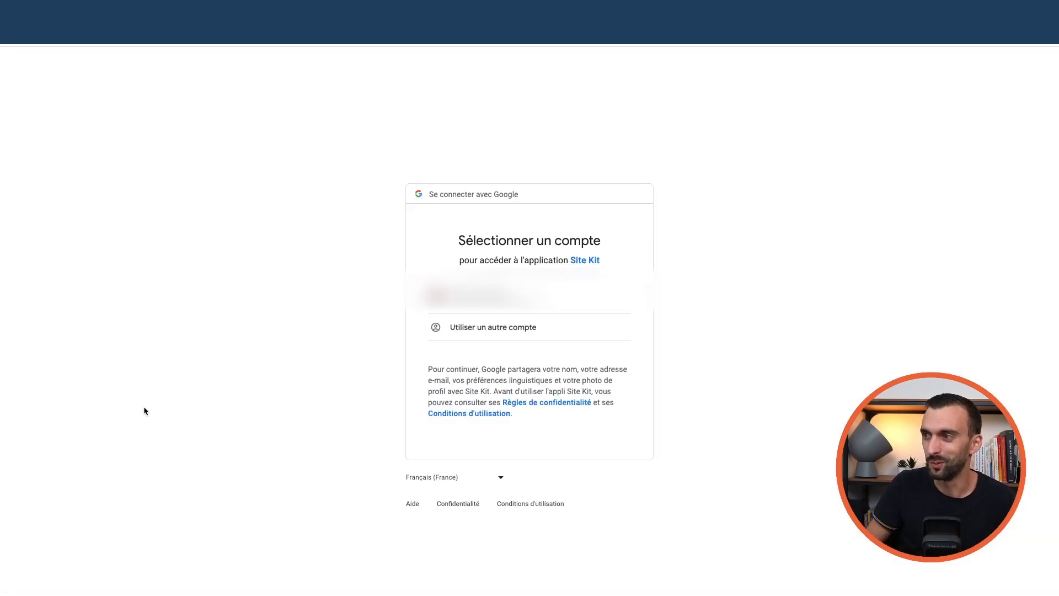
{"action": "left_click", "coordinate": [474, 296]}
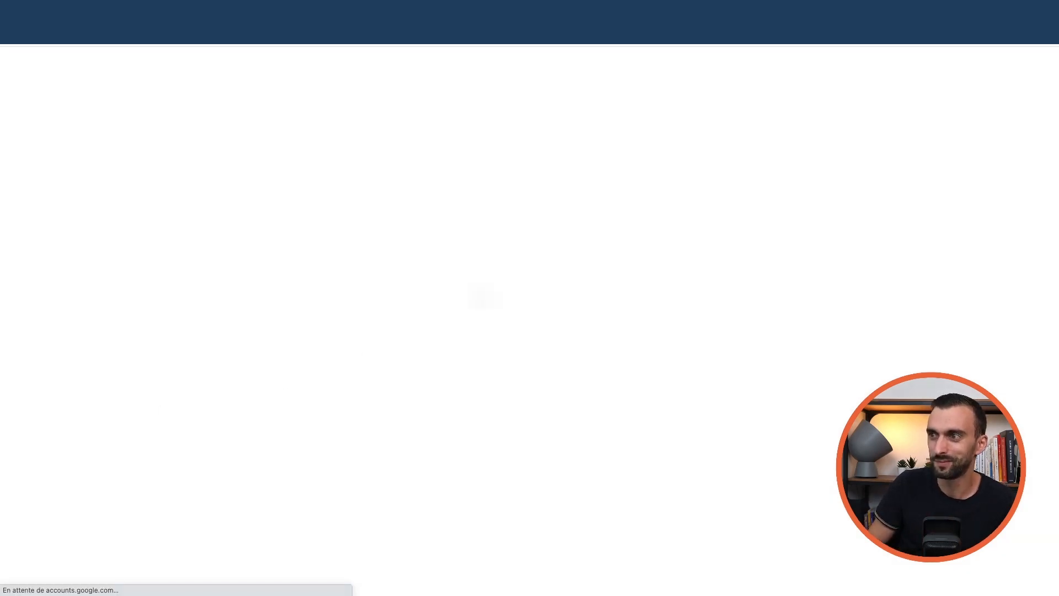
{"action": "left_click", "coordinate": [478, 257]}
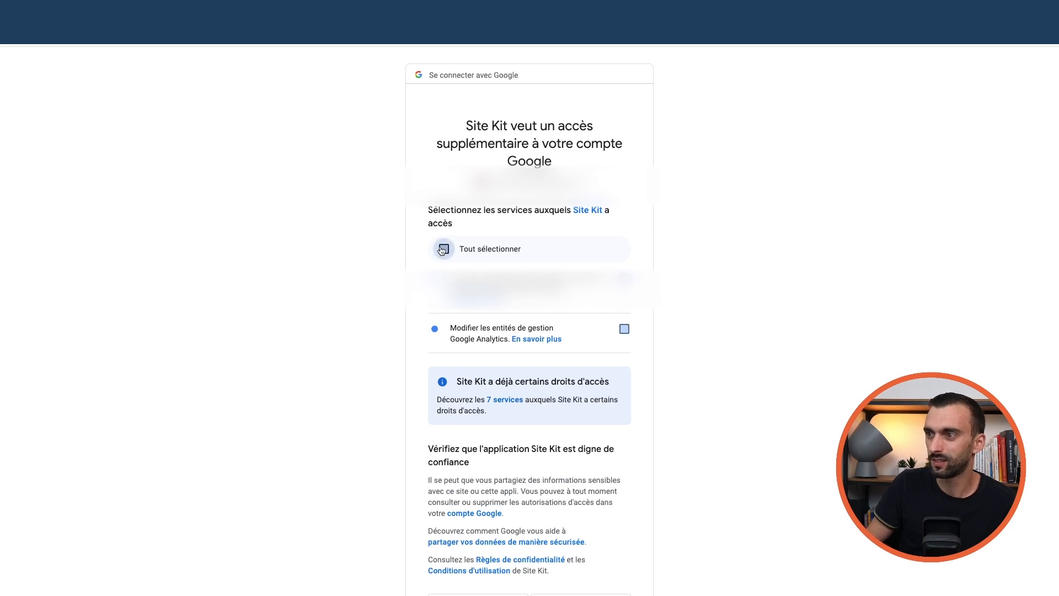
{"action": "scroll", "coordinate": [516, 301], "scroll_direction": "down", "scroll_amount": 2}
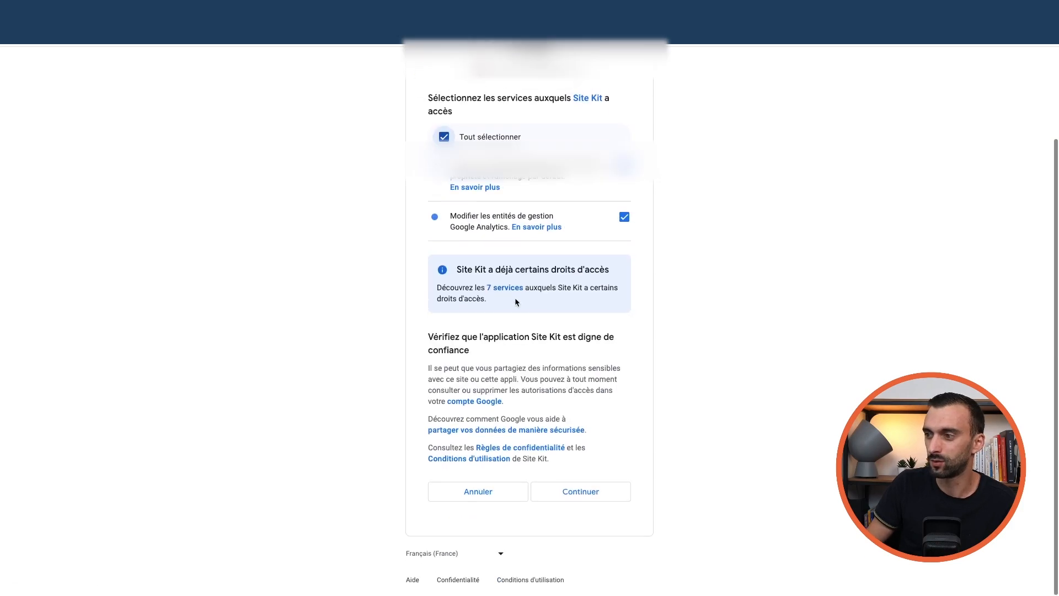
{"action": "left_click", "coordinate": [589, 495]}
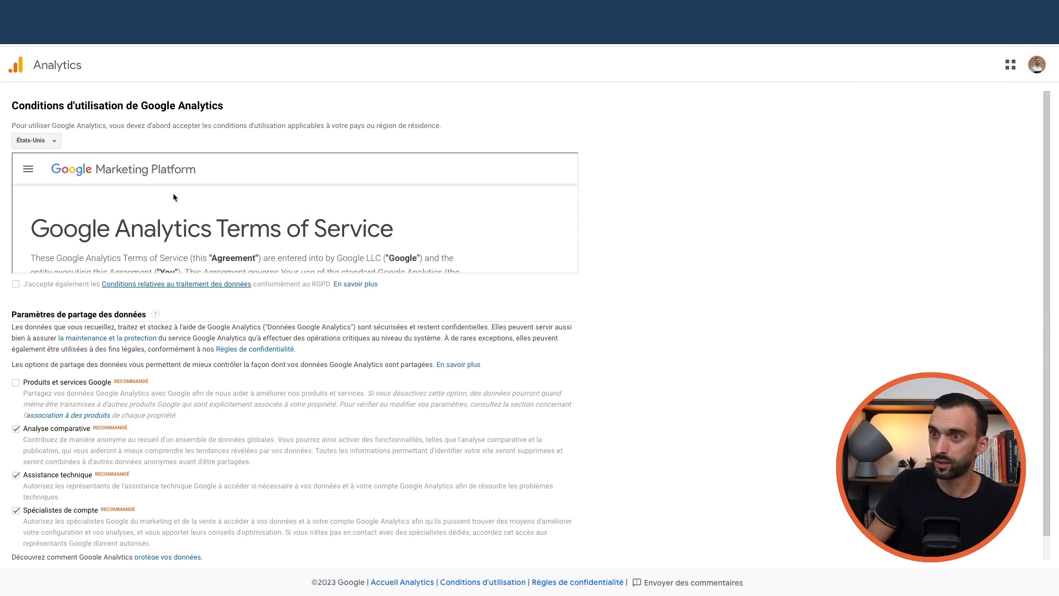
Select France as the country and accept the Google Analytics terms of service
{"action": "scroll", "coordinate": [104, 230], "scroll_direction": "down", "scroll_amount": 5}
{"action": "scroll", "coordinate": [104, 229], "scroll_direction": "down", "scroll_amount": 20}
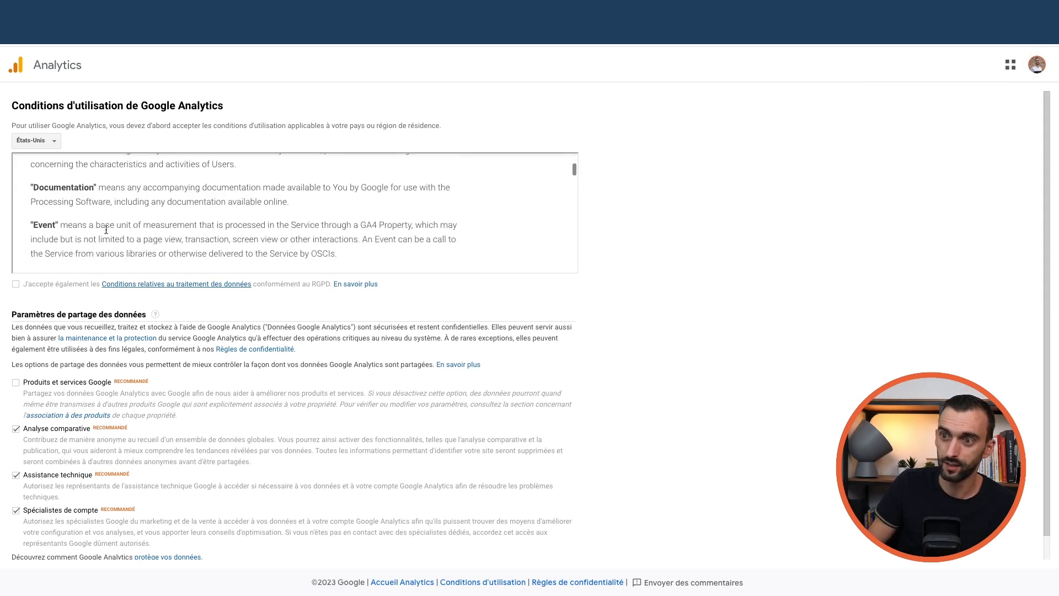
{"action": "scroll", "coordinate": [173, 246], "scroll_direction": "down", "scroll_amount": 2}
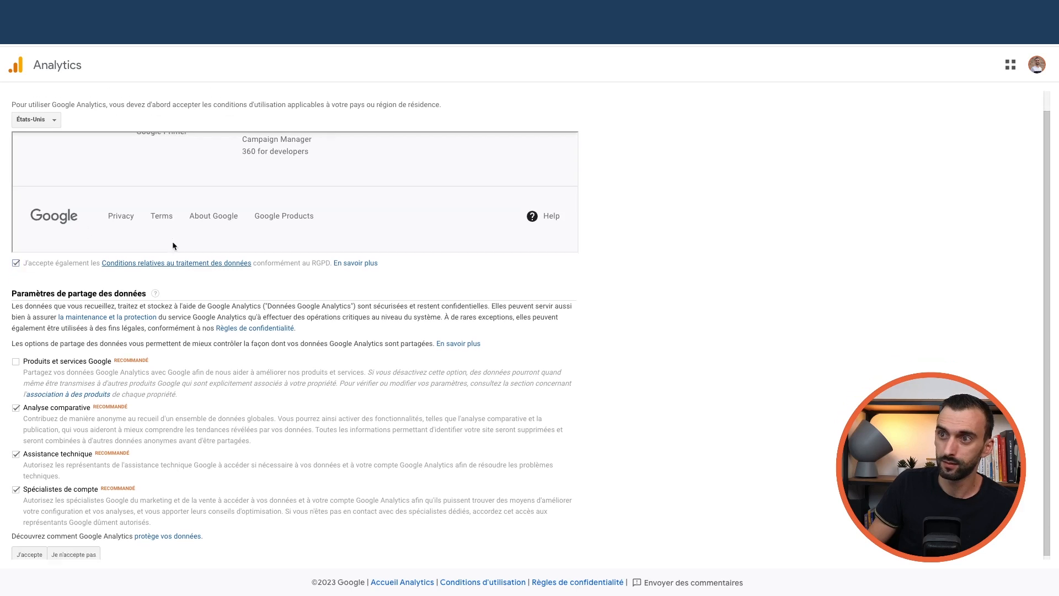
{"action": "left_click", "coordinate": [36, 120]}
{"action": "type", "text": "fra"}
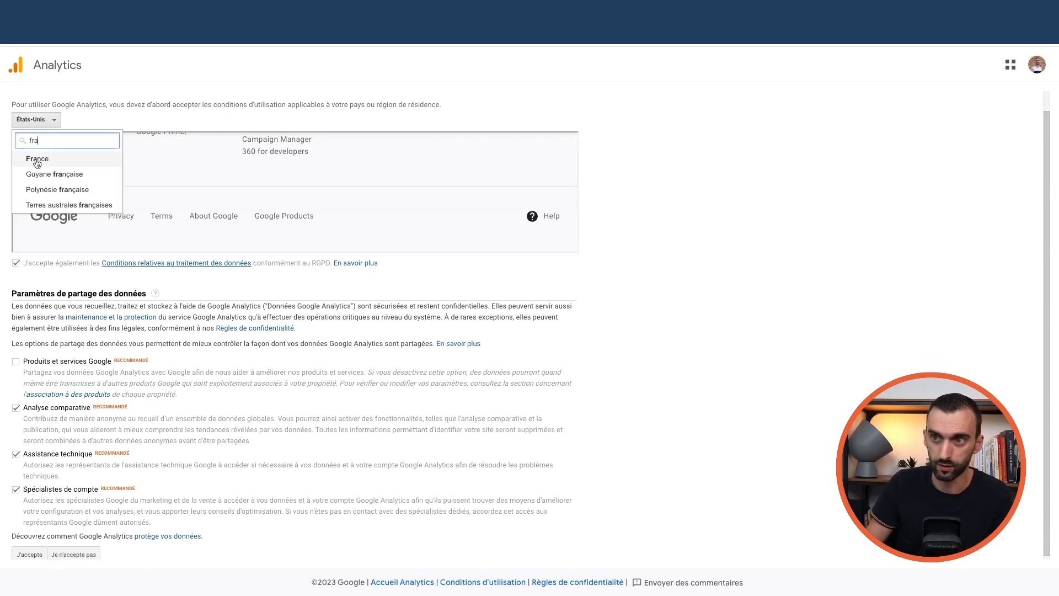
{"action": "left_click", "coordinate": [36, 173]}
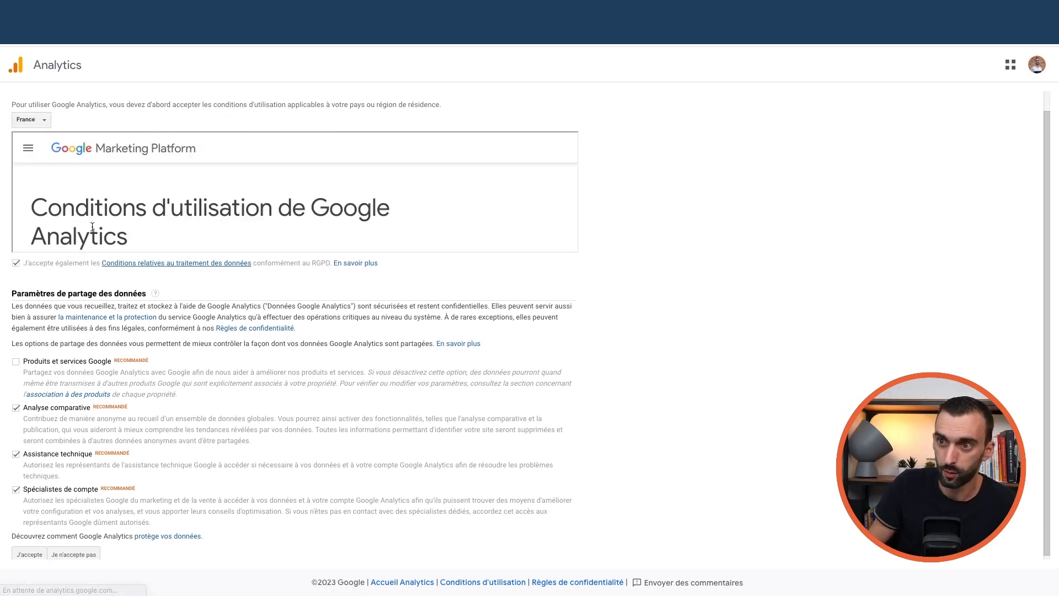
{"action": "scroll", "coordinate": [102, 226], "scroll_direction": "down", "scroll_amount": 20}
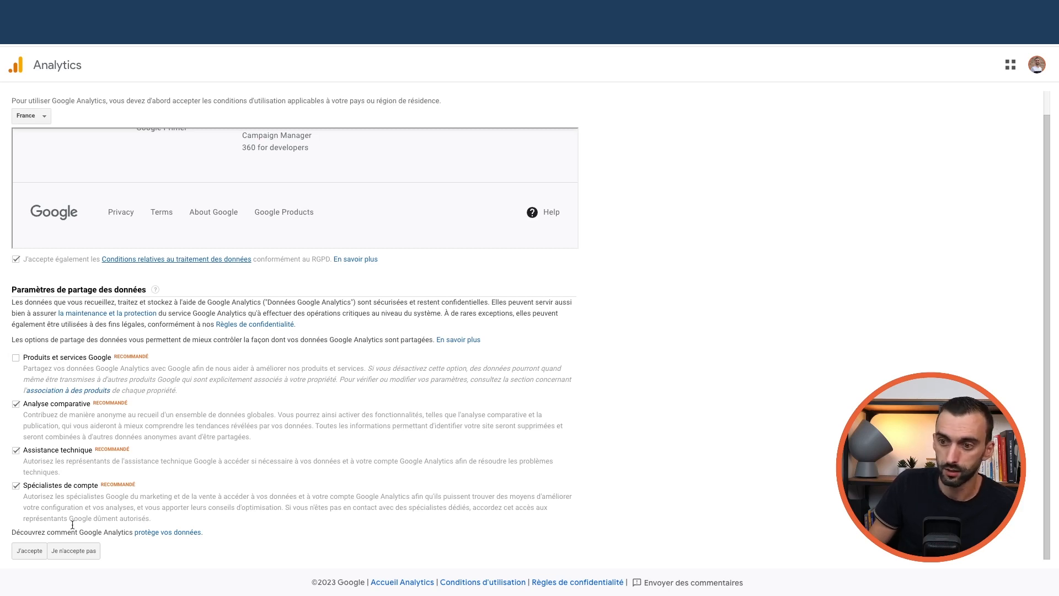
{"action": "left_click", "coordinate": [28, 553]}
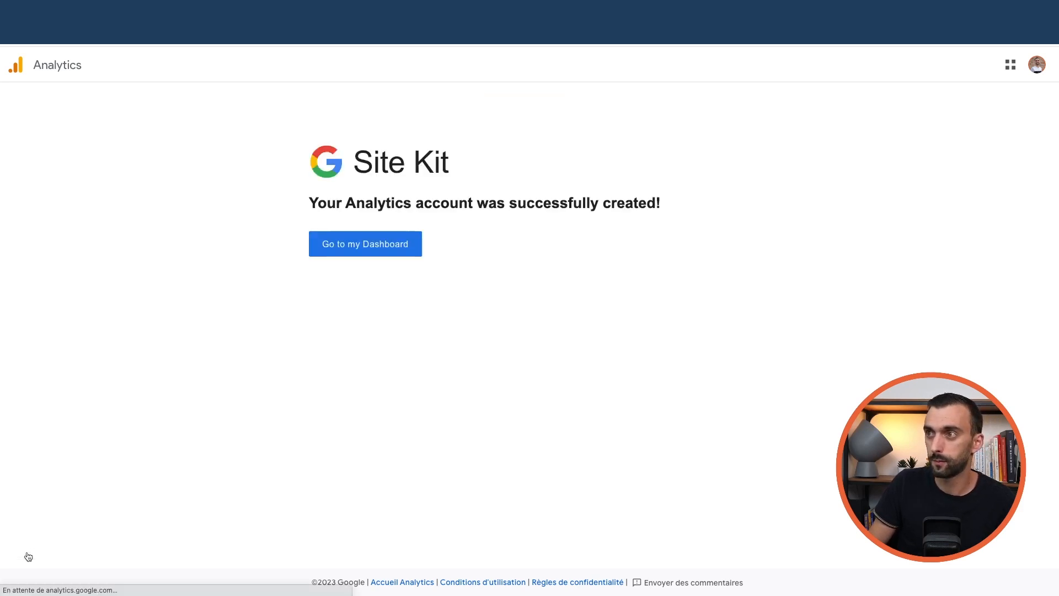
Go to the Site Kit dashboard and look over its contents
{"action": "left_click", "coordinate": [375, 250]}
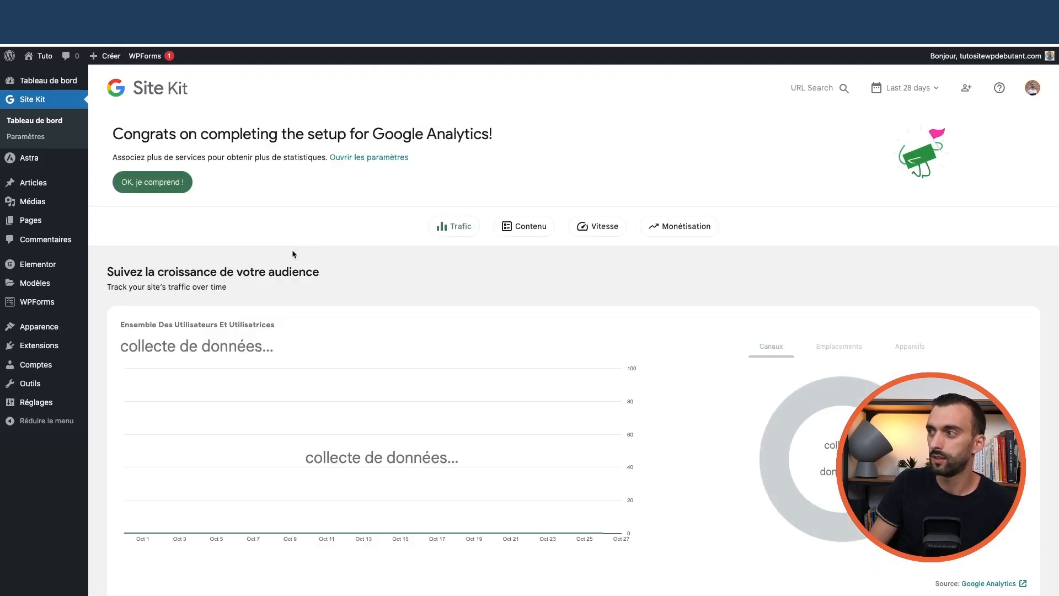
{"action": "scroll", "coordinate": [321, 276], "scroll_direction": "down", "scroll_amount": 10}
{"action": "scroll", "coordinate": [409, 336], "scroll_direction": "up", "scroll_amount": 10}
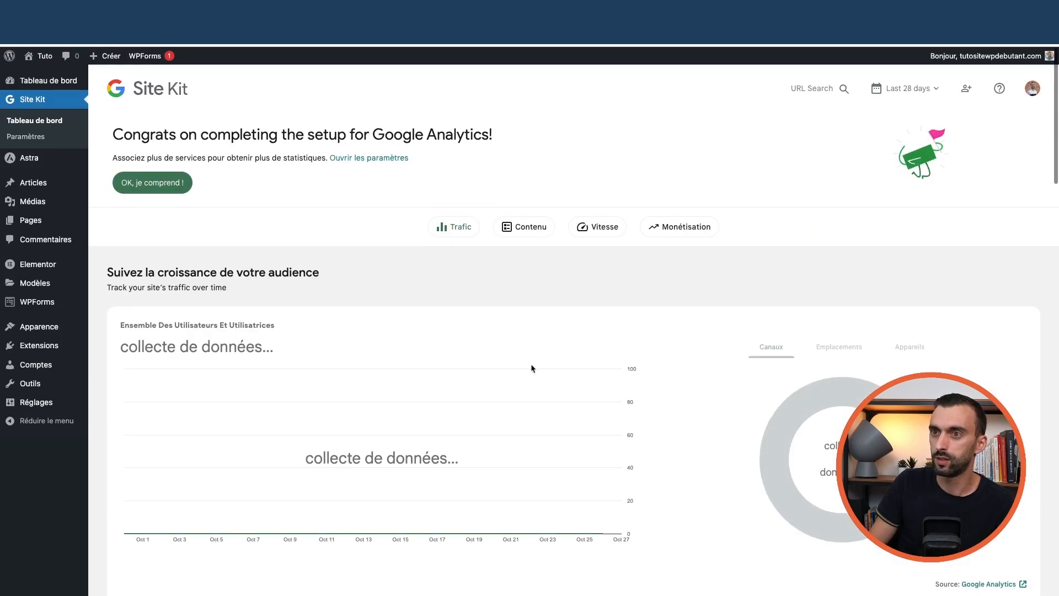
{"action": "scroll", "coordinate": [494, 337], "scroll_direction": "down", "scroll_amount": 5}
{"action": "scroll", "coordinate": [495, 337], "scroll_direction": "up", "scroll_amount": 6}
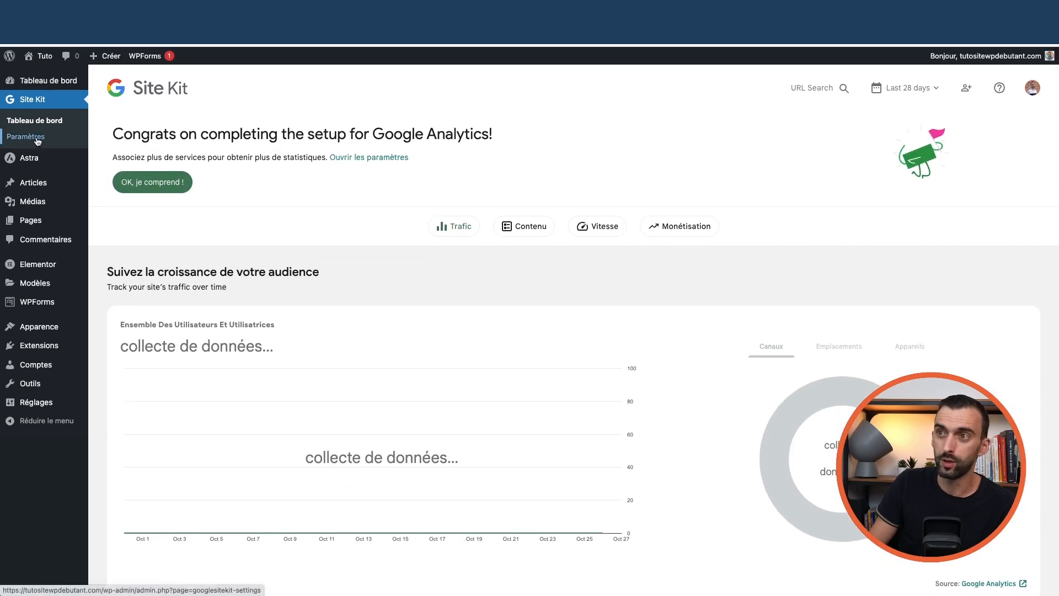
Open Site Kit settings and review the Search Console and Google Analytics connection details
{"action": "left_click", "coordinate": [38, 139]}
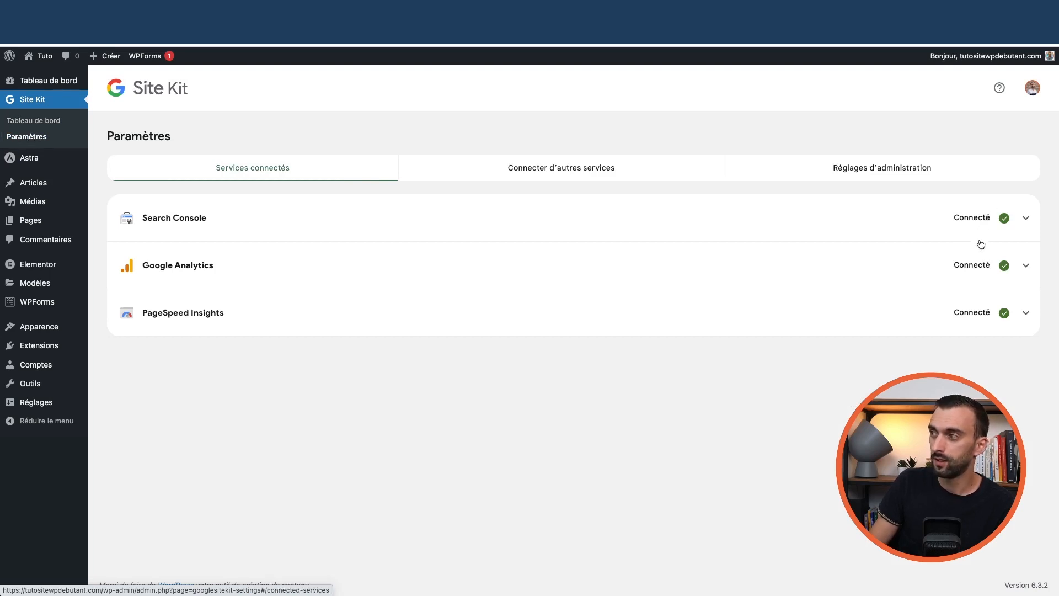
{"action": "left_click", "coordinate": [1027, 219]}
{"action": "left_click", "coordinate": [1027, 220]}
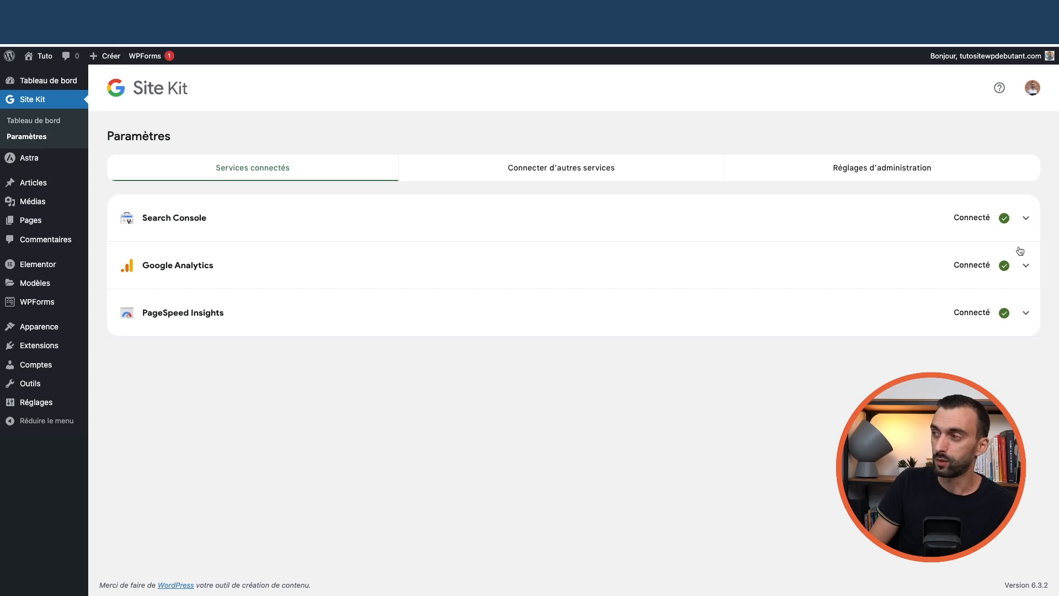
{"action": "left_click", "coordinate": [1024, 267]}
{"action": "left_click", "coordinate": [1024, 267]}
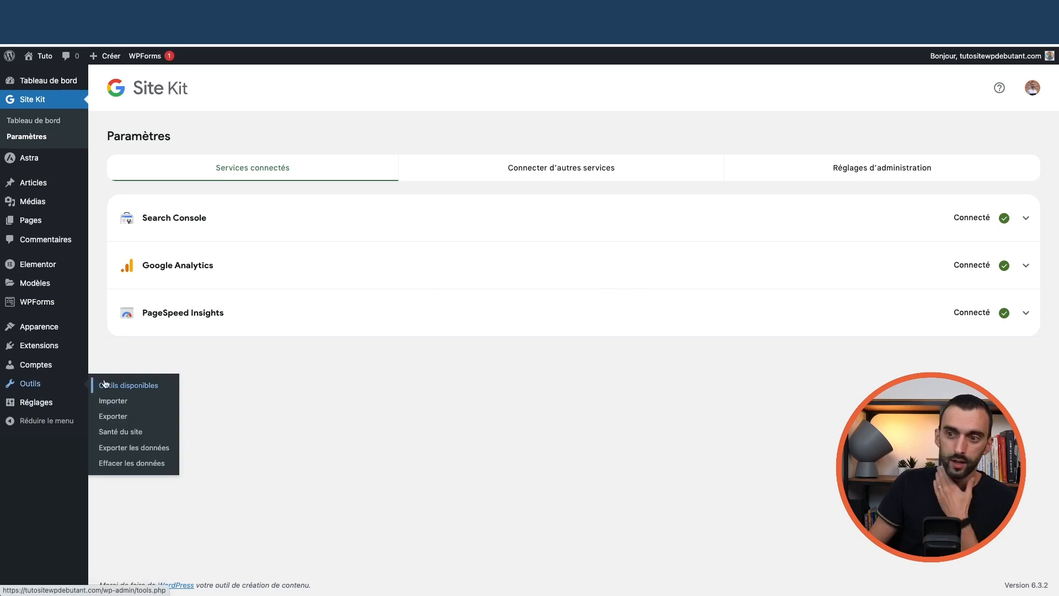
Confirm in Reading settings that search engines aren't discouraged, then return to the Site Kit dashboard
{"action": "mouse_move", "coordinate": [46, 408]}
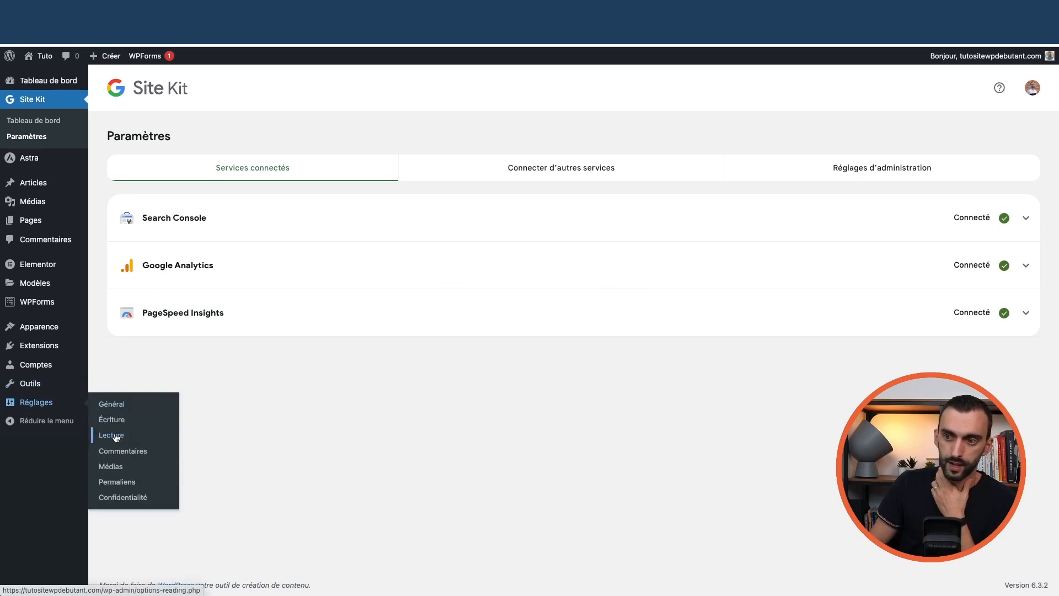
{"action": "left_click", "coordinate": [113, 435]}
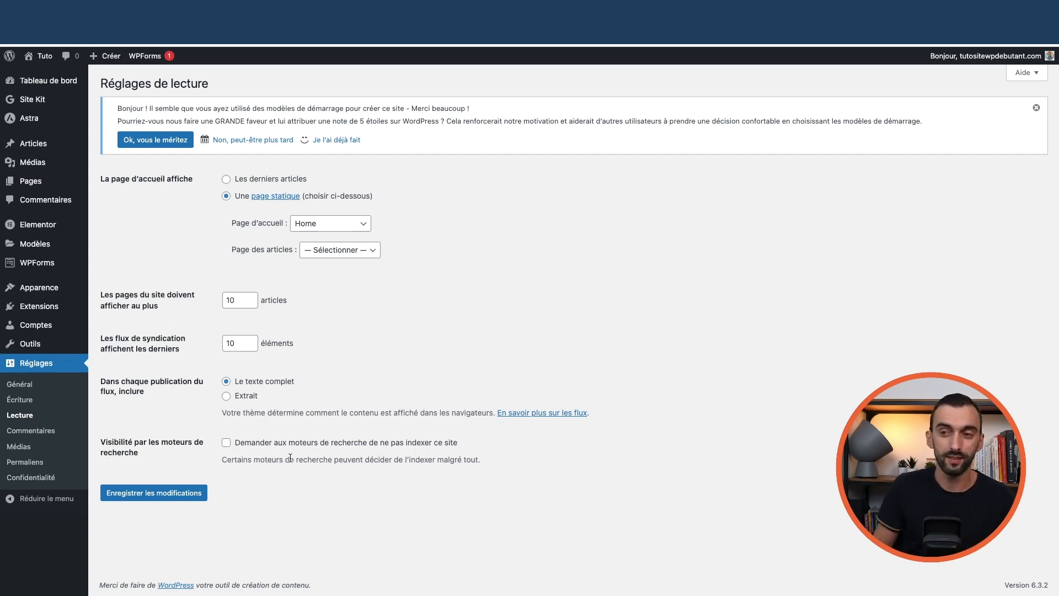
{"action": "mouse_move", "coordinate": [38, 108]}
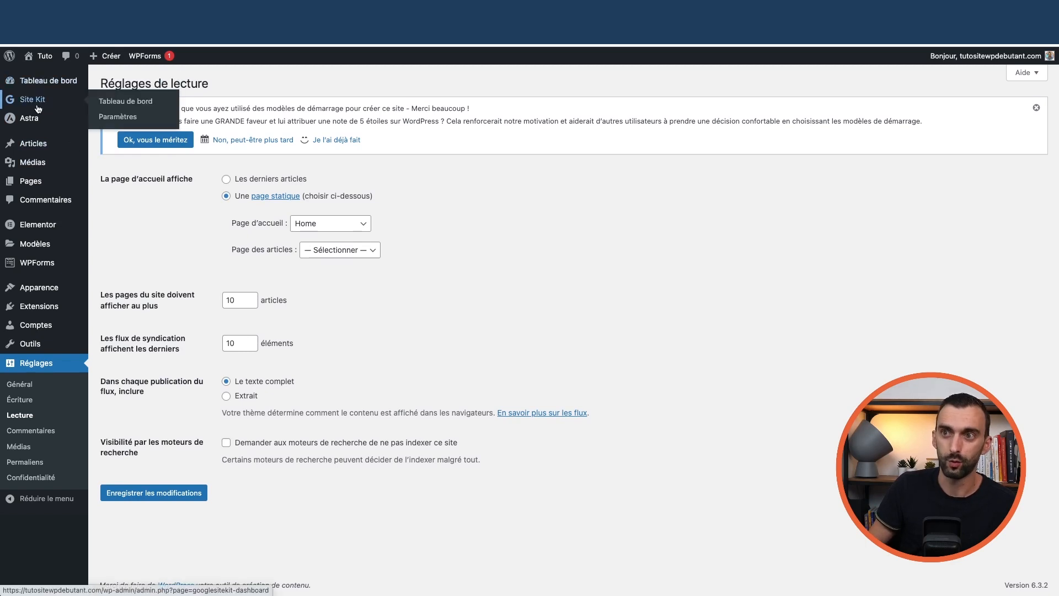
{"action": "left_click", "coordinate": [102, 102]}
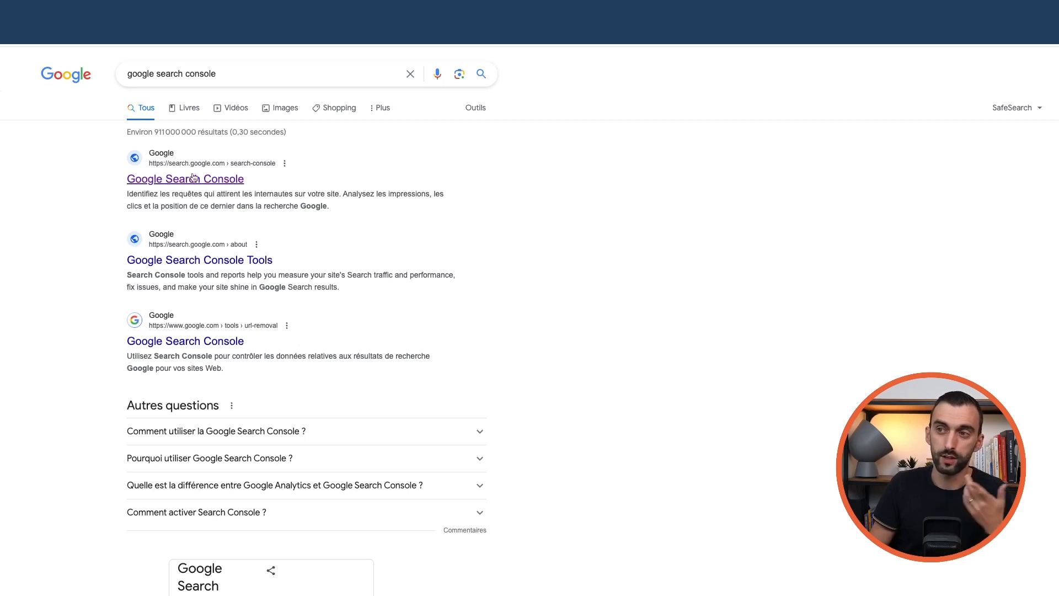
In Search Console, select the tutositewpdebutant.com property and view its Pages indexing report
{"action": "left_click", "coordinate": [173, 185]}
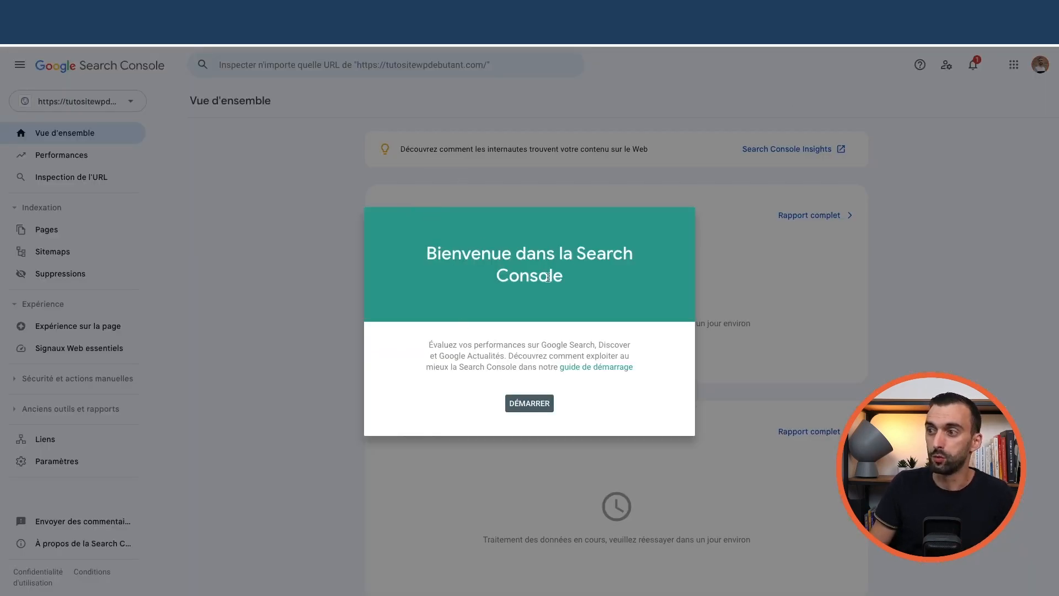
{"action": "left_click", "coordinate": [528, 407]}
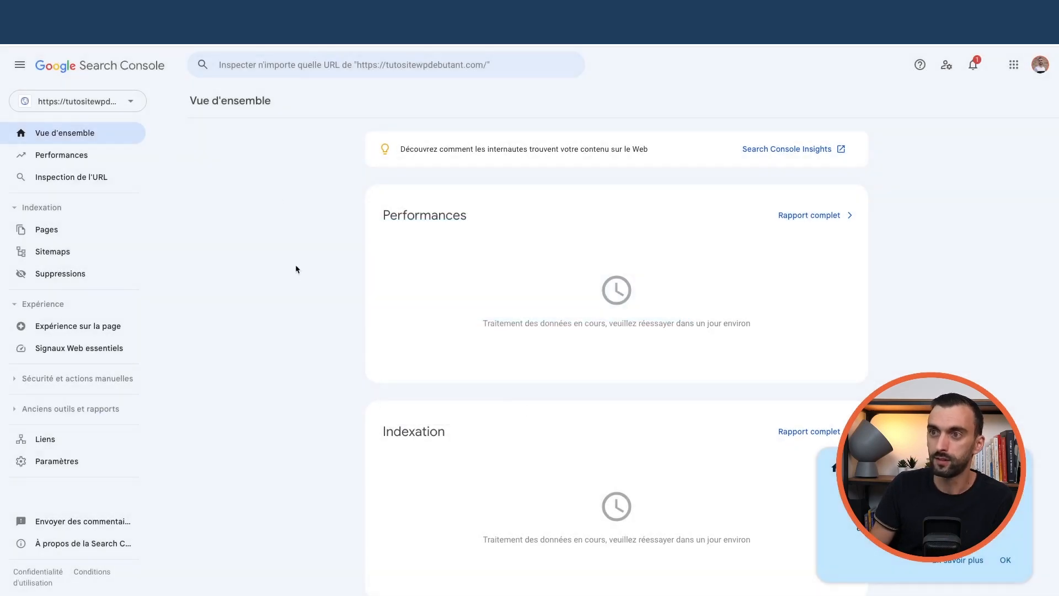
{"action": "left_click", "coordinate": [122, 104]}
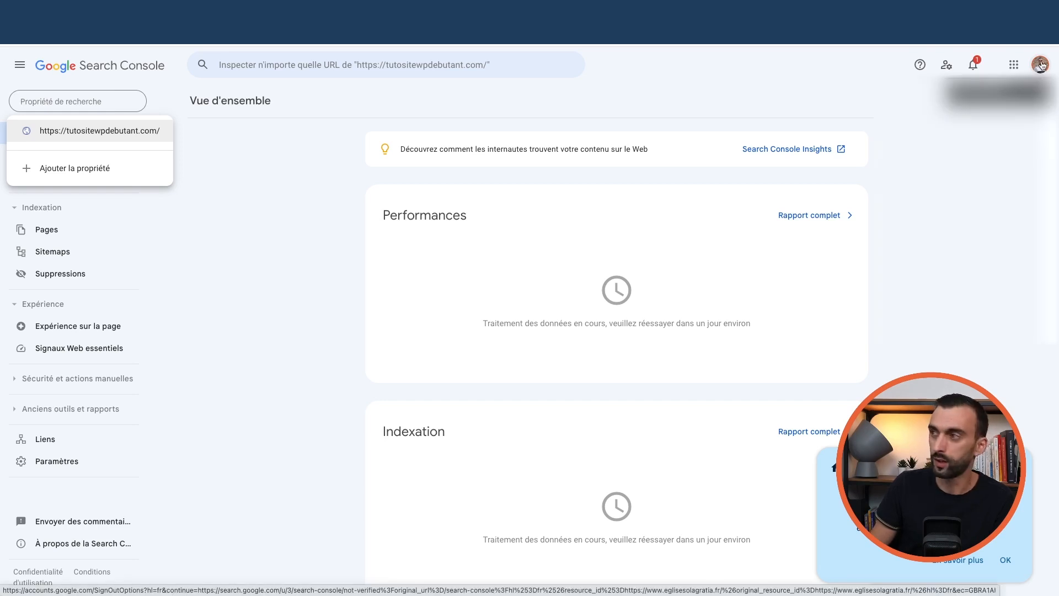
{"action": "left_click", "coordinate": [82, 133]}
{"action": "left_click", "coordinate": [90, 107]}
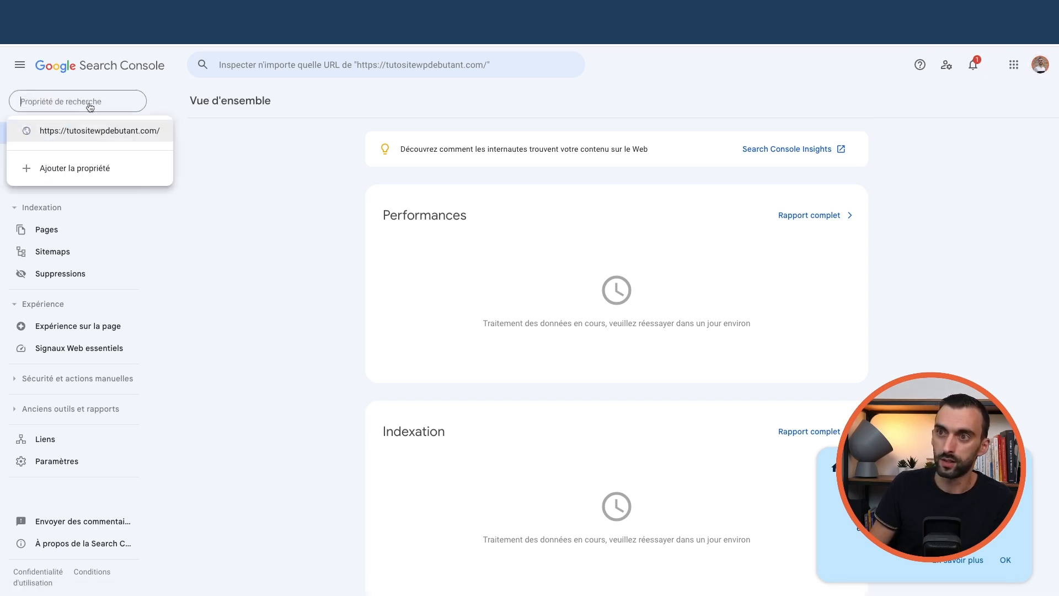
{"action": "left_click", "coordinate": [92, 132]}
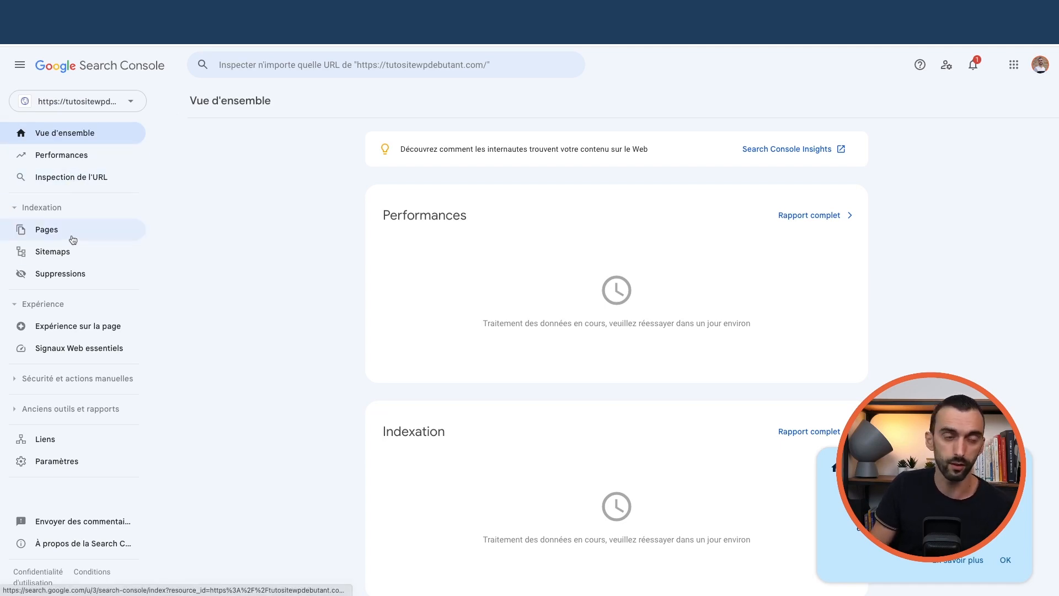
{"action": "left_click", "coordinate": [58, 226]}
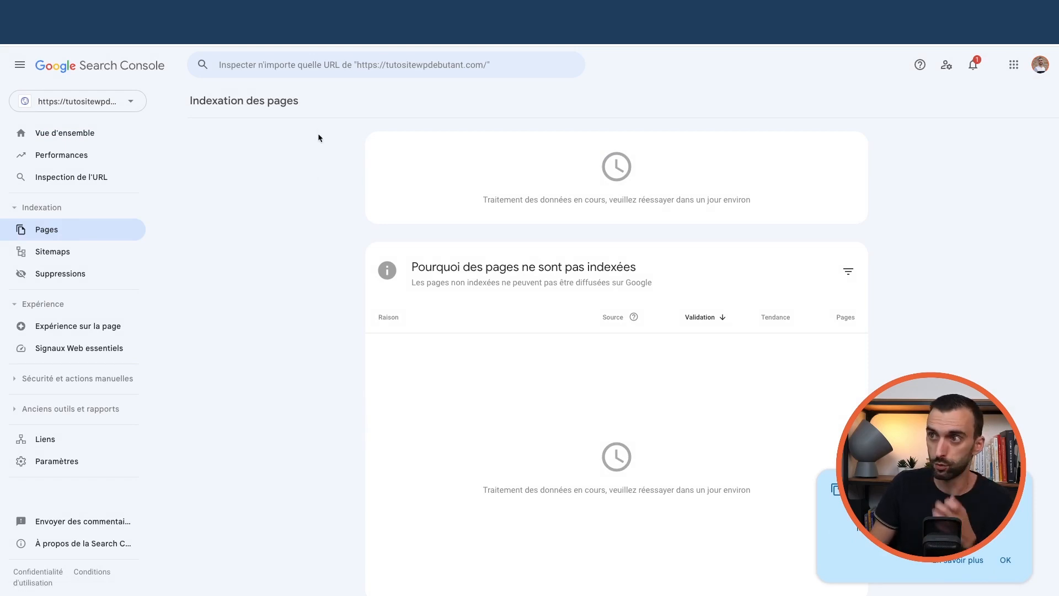
{"action": "left_click", "coordinate": [286, 69]}
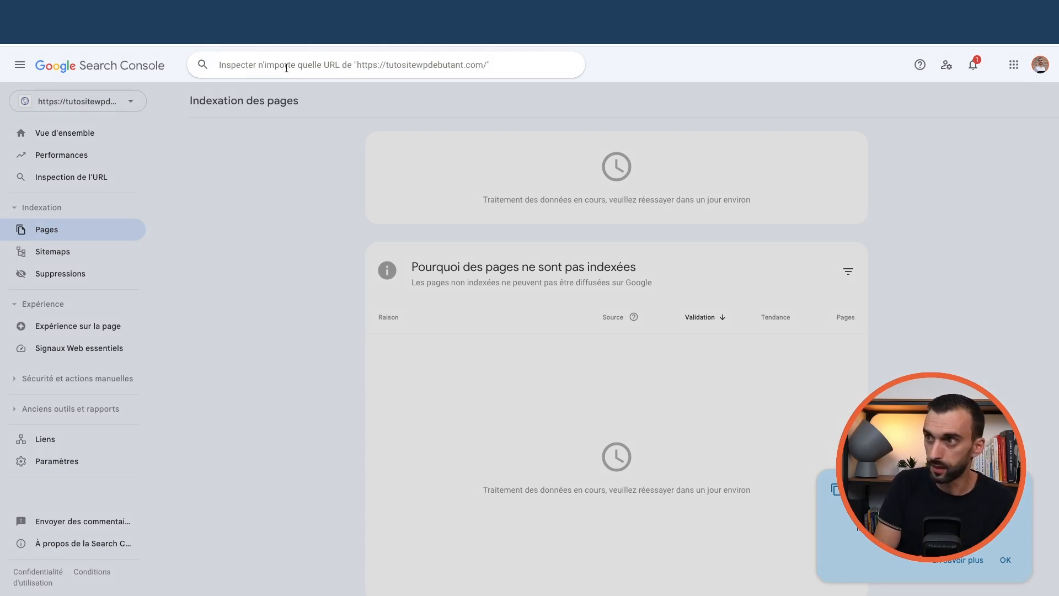
Inspect the home page URL and request its indexing in Search Console
{"action": "type", "text": "ht"}
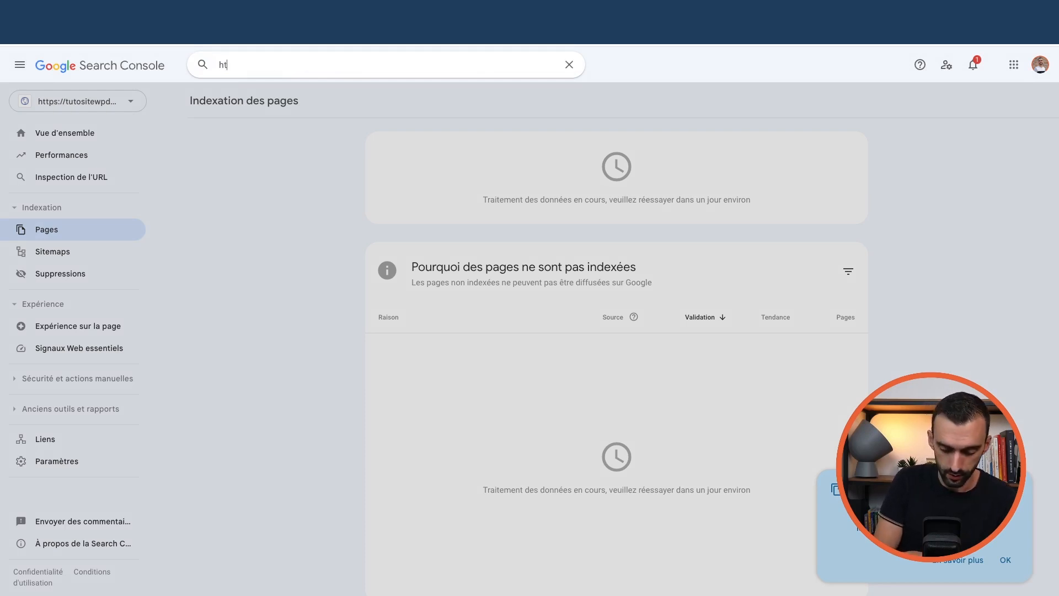
{"action": "type", "text": "tps://tutositewpdebutant.com"}
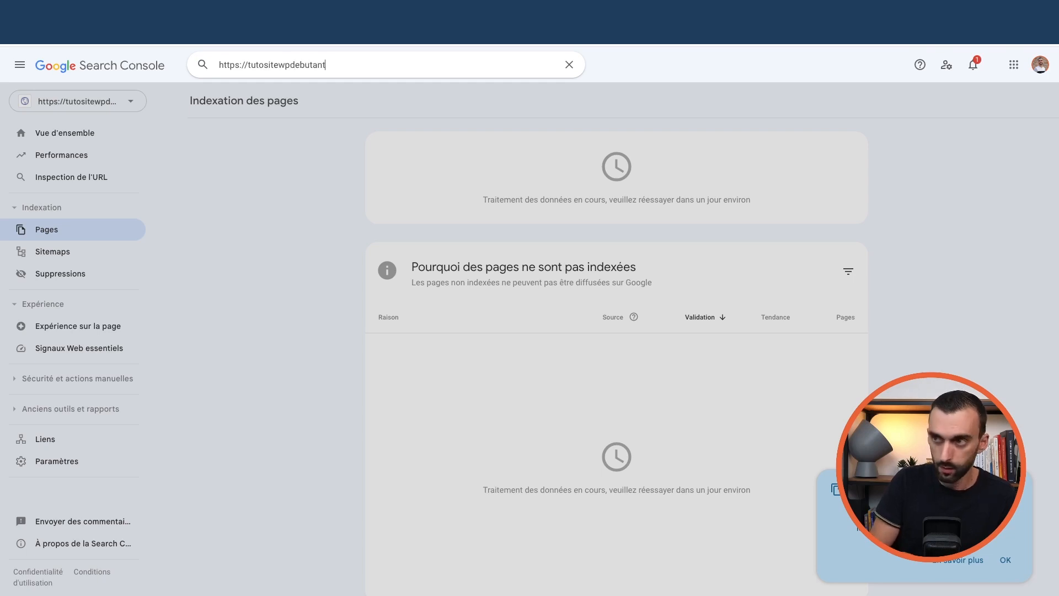
{"action": "key", "text": "Return"}
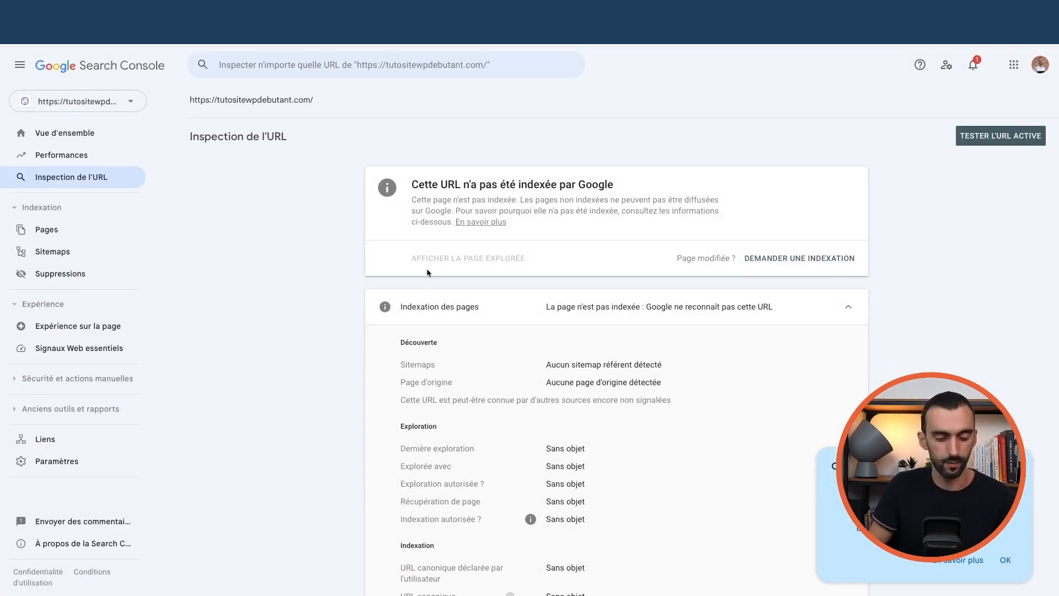
{"action": "scroll", "coordinate": [436, 273], "scroll_direction": "down", "scroll_amount": 1}
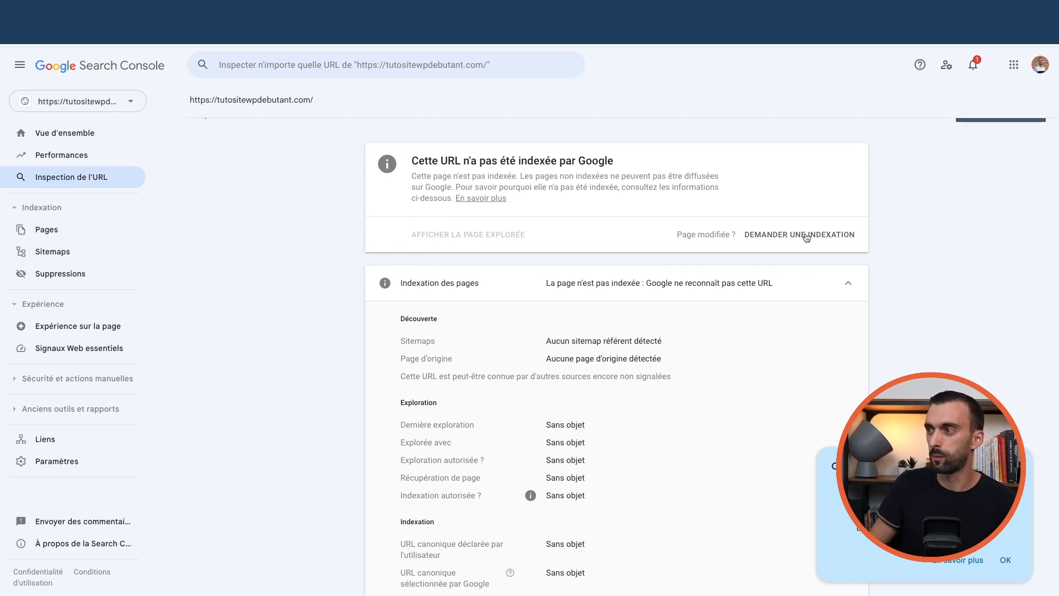
{"action": "left_click", "coordinate": [783, 237]}
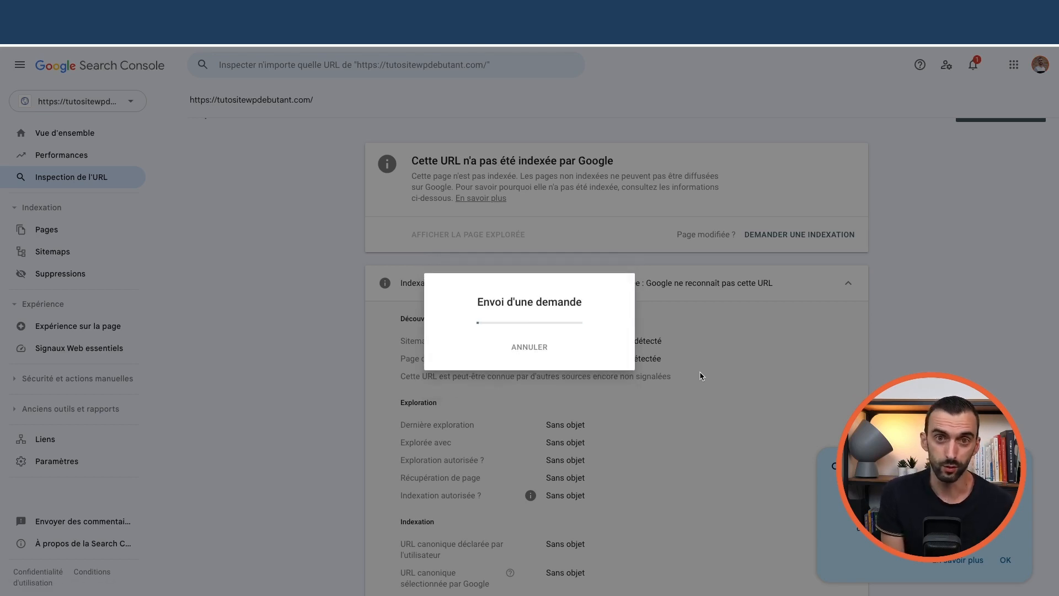
{"action": "left_click", "coordinate": [699, 375]}
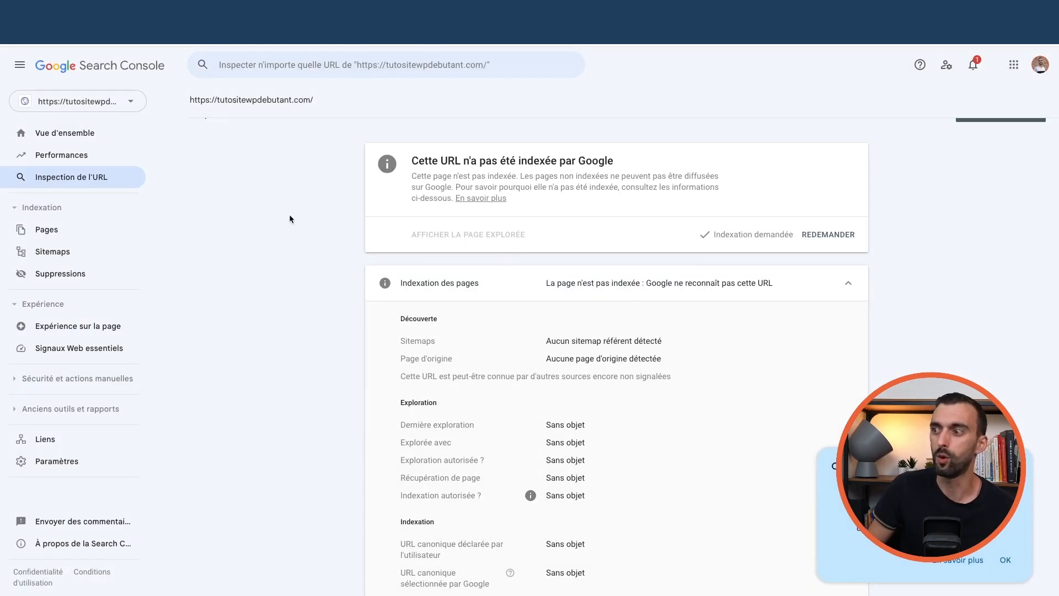
{"action": "scroll", "coordinate": [289, 225], "scroll_direction": "up", "scroll_amount": 1}
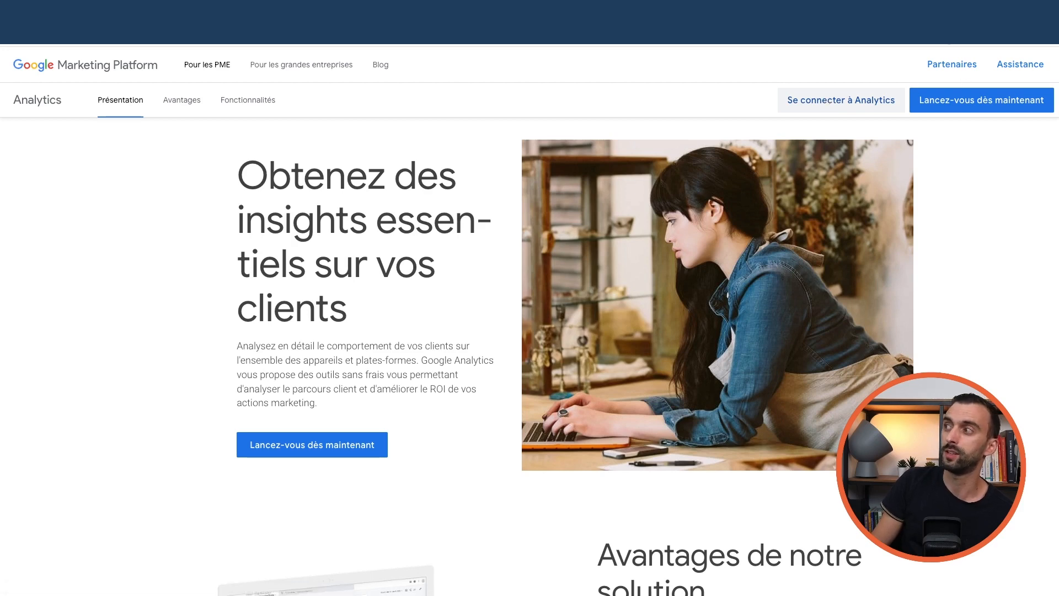
Open Analytics for tutositewpdebutant.com, dismiss the tip, and view the Reports snapshot
{"action": "left_click", "coordinate": [943, 12]}
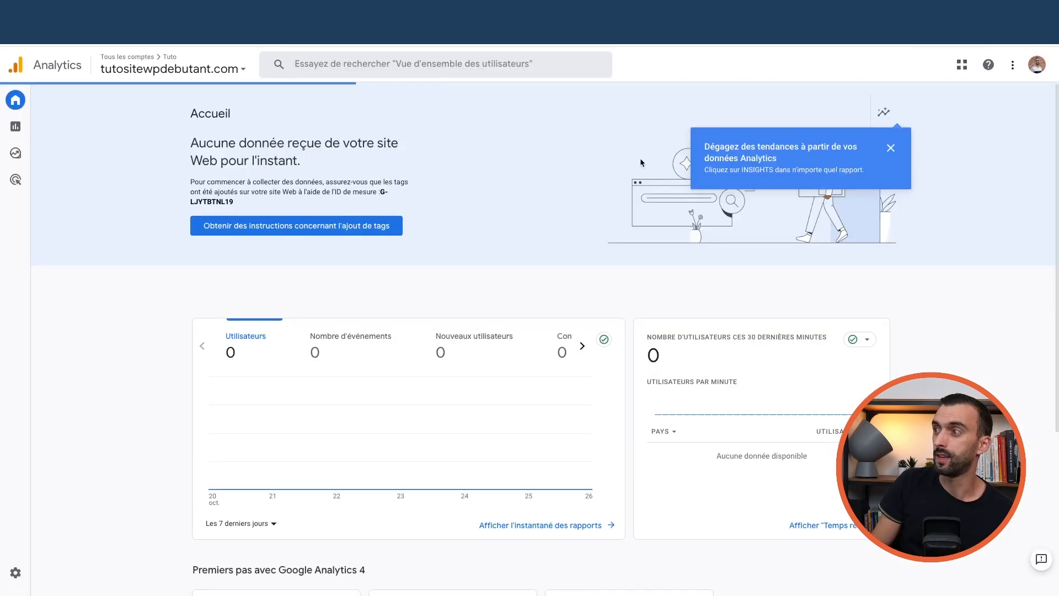
{"action": "left_click", "coordinate": [890, 150]}
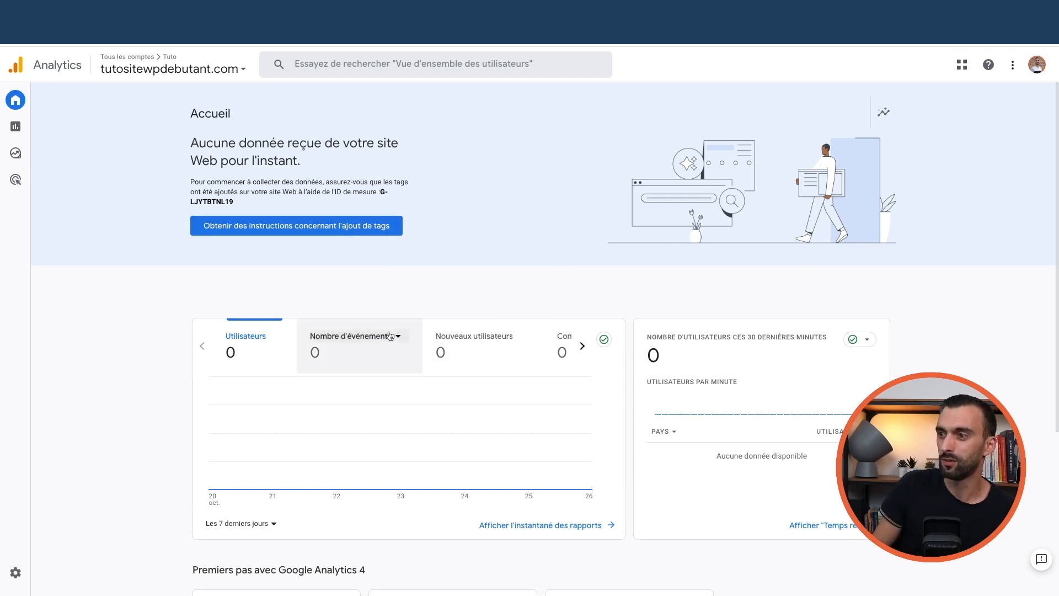
{"action": "left_click", "coordinate": [15, 127]}
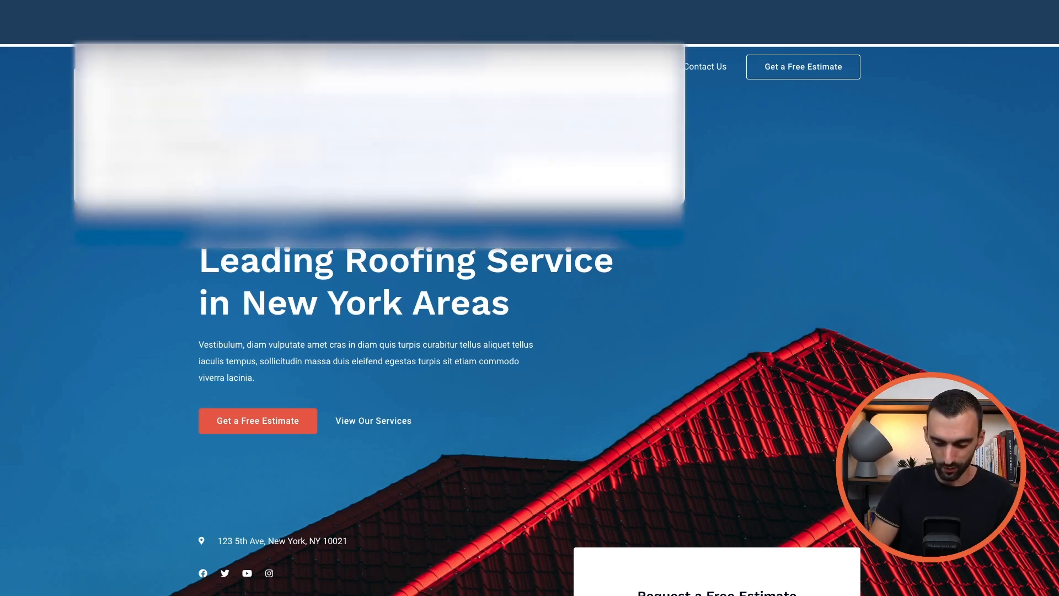
Load the wp-admin login page, sign in to the WordPress dashboard, then open rankmath.com
{"action": "key", "text": "Return"}
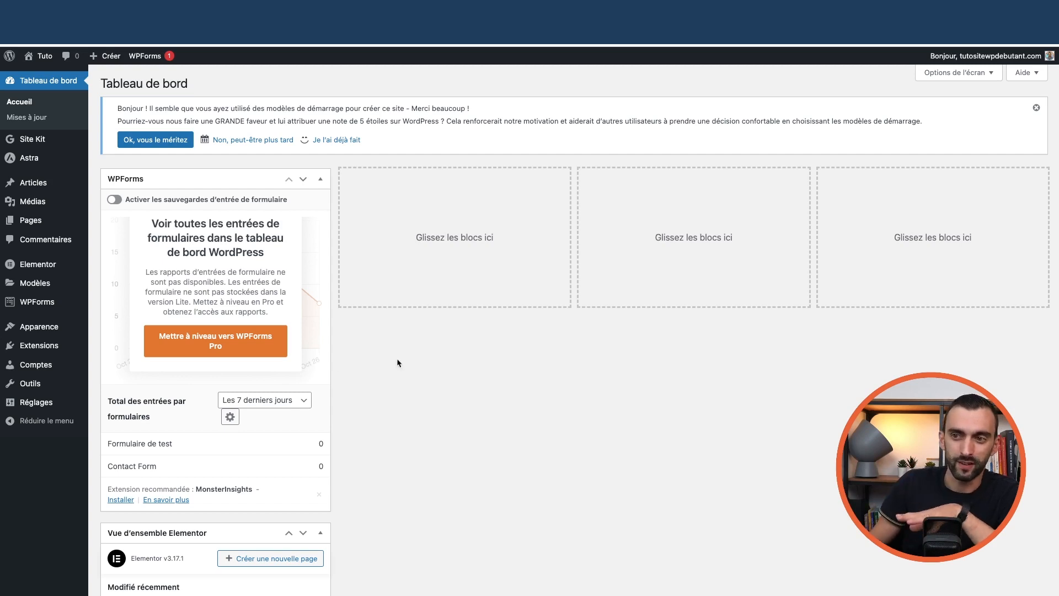
{"action": "mouse_move", "coordinate": [51, 346]}
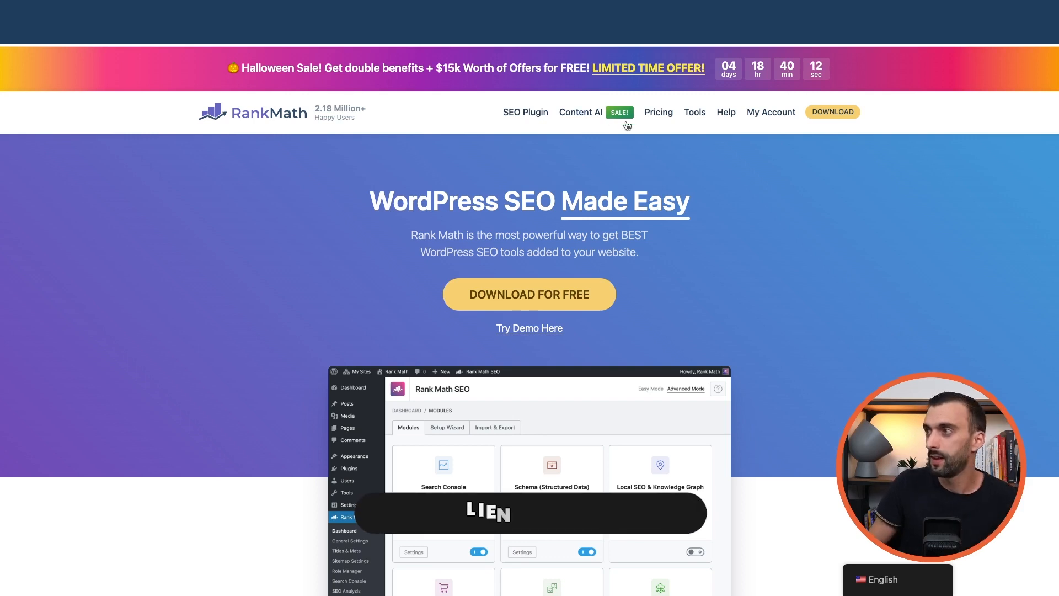
Sign in to Rank Math's My Account with Google to reach the free Rank Math SEO 1.0.204 download
{"action": "left_click", "coordinate": [771, 112]}
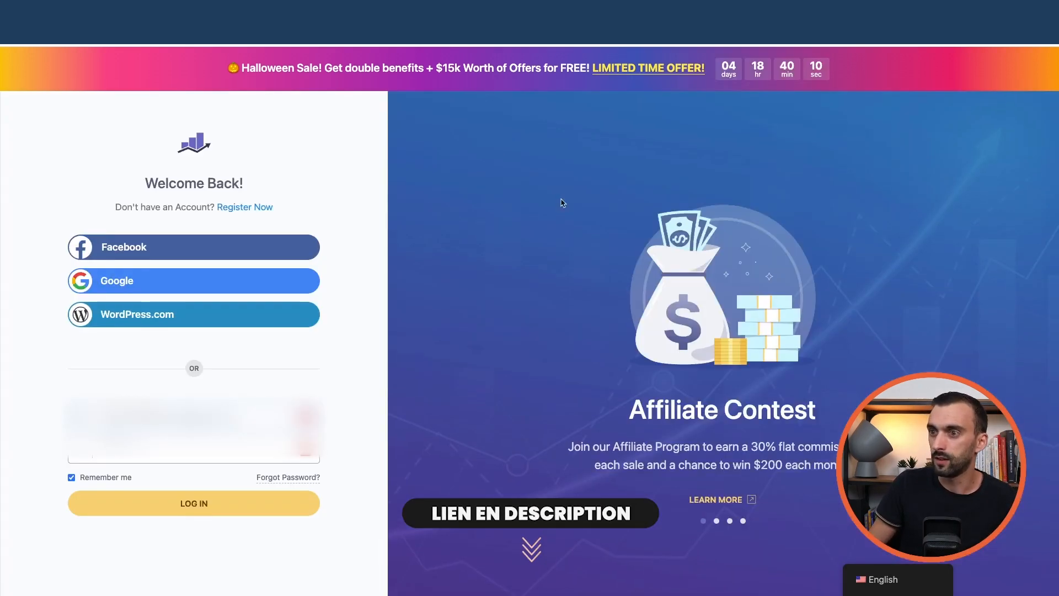
{"action": "left_click", "coordinate": [244, 208]}
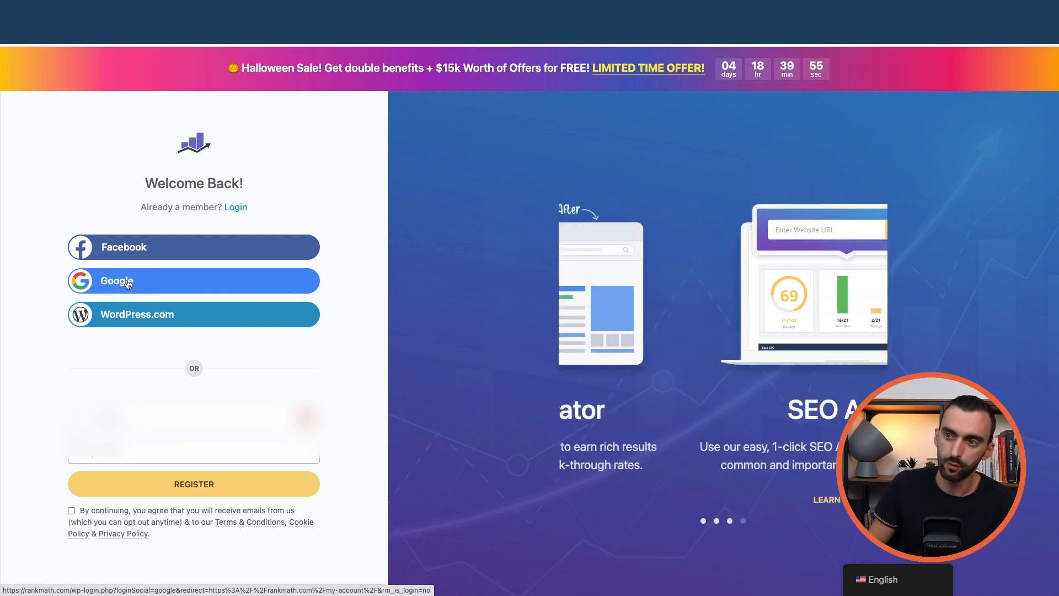
{"action": "left_click", "coordinate": [146, 284]}
{"action": "left_click", "coordinate": [471, 353]}
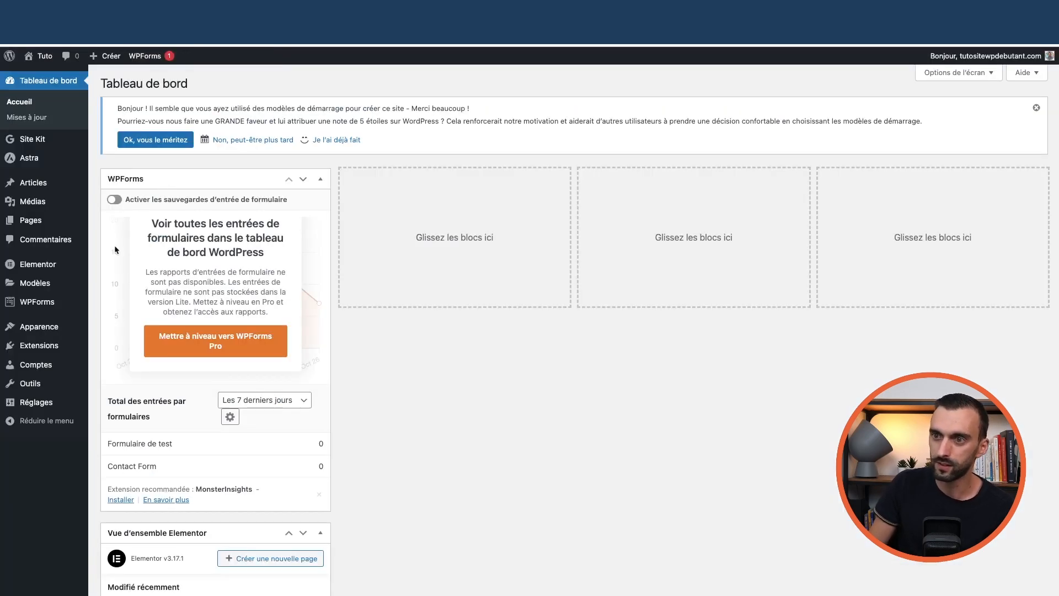
Search the extension directory for 'rankm', then install and activate Rank Math SEO
{"action": "mouse_move", "coordinate": [55, 345]}
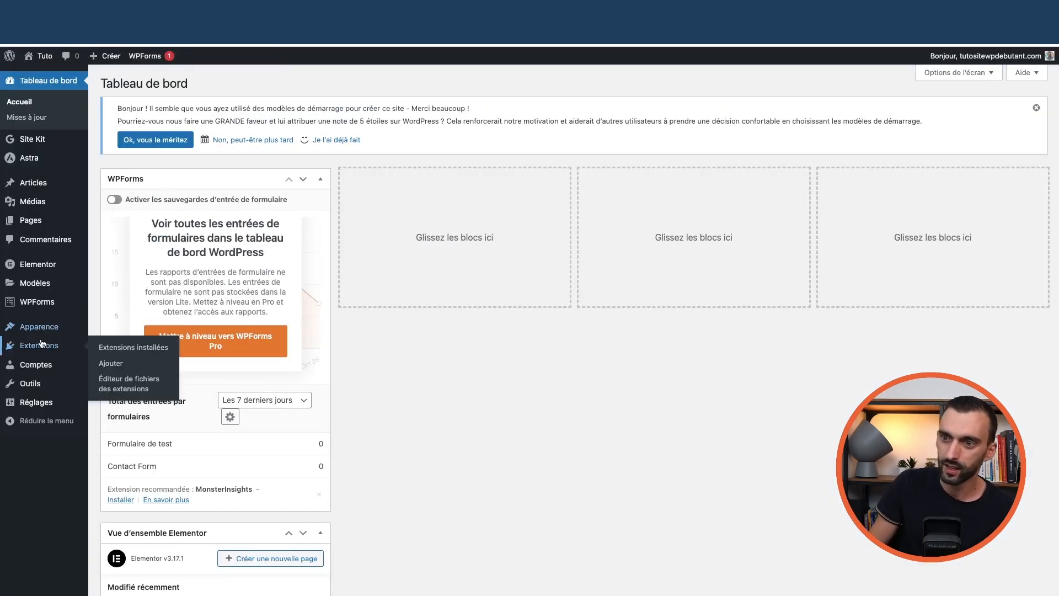
{"action": "left_click", "coordinate": [115, 348]}
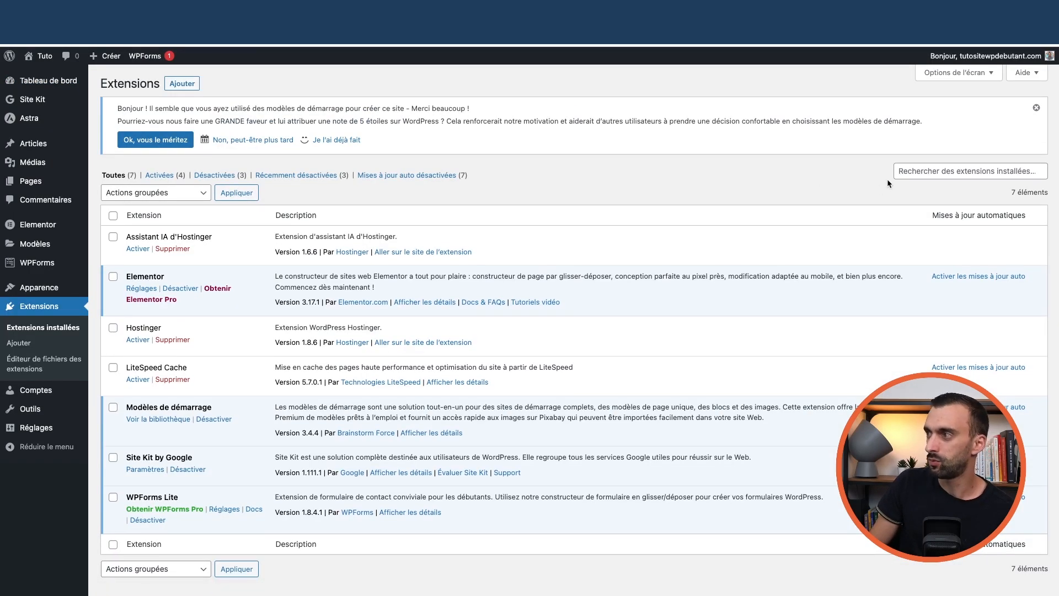
{"action": "left_click", "coordinate": [182, 84]}
{"action": "left_click", "coordinate": [933, 178]}
{"action": "type", "text": "rankmath"}
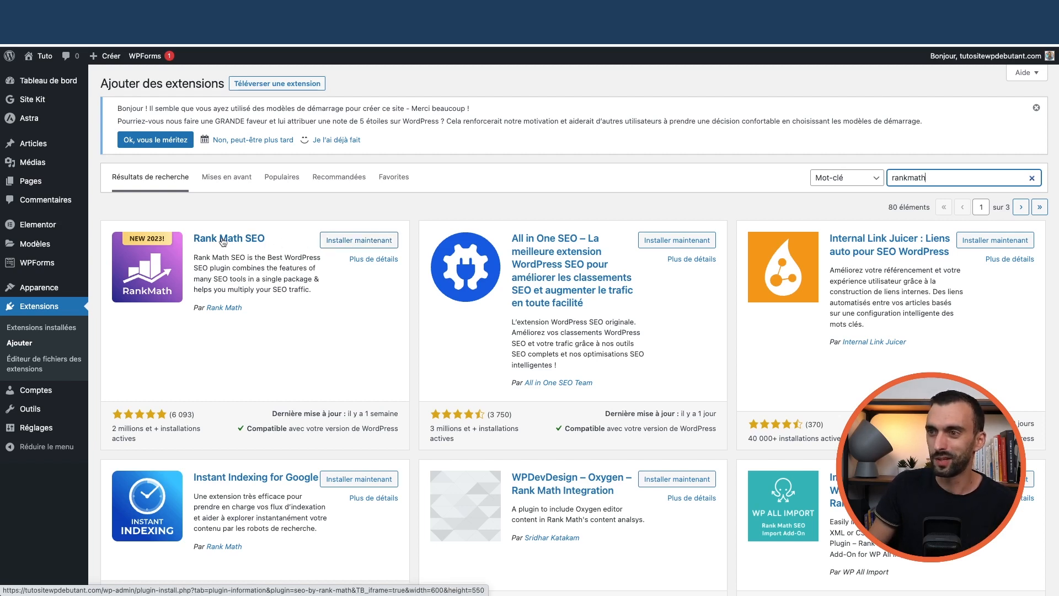
{"action": "left_click", "coordinate": [356, 243]}
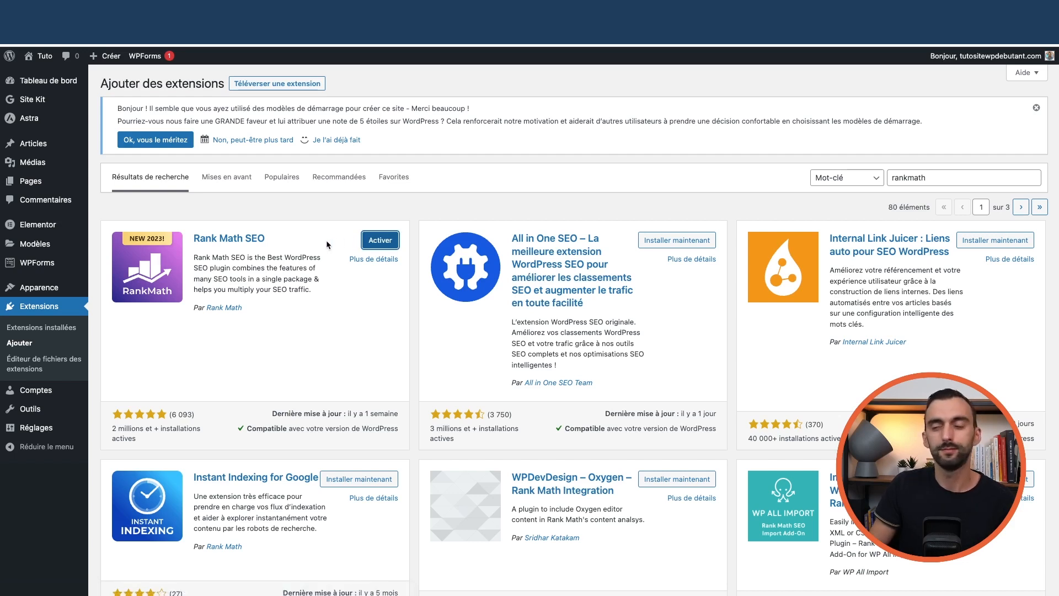
{"action": "left_click", "coordinate": [379, 240]}
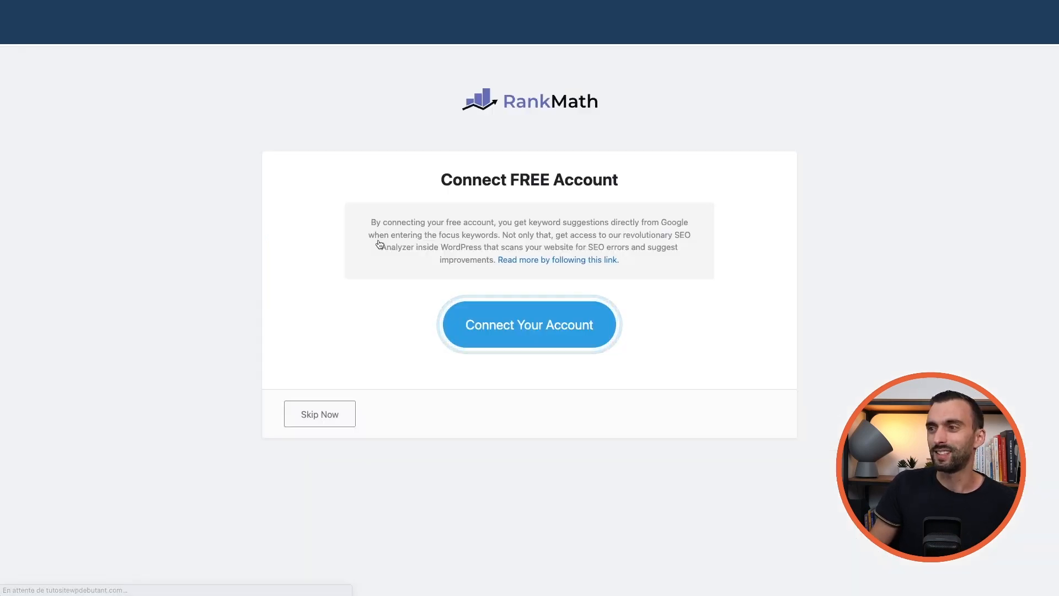
Connect a free Rank Math account and approve its Free Plan activation
{"action": "left_click", "coordinate": [532, 329]}
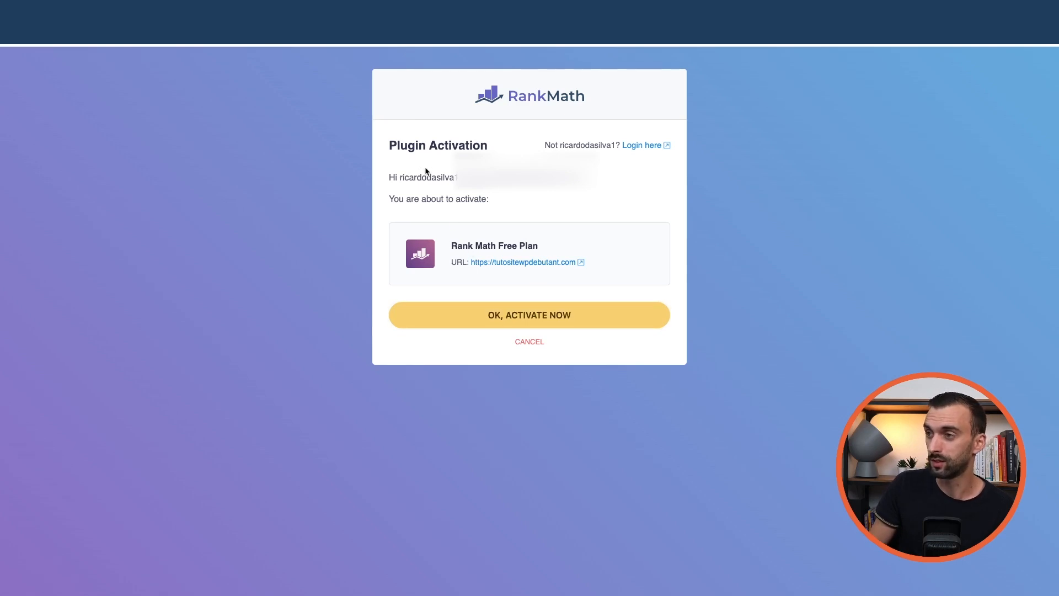
{"action": "left_click", "coordinate": [521, 316]}
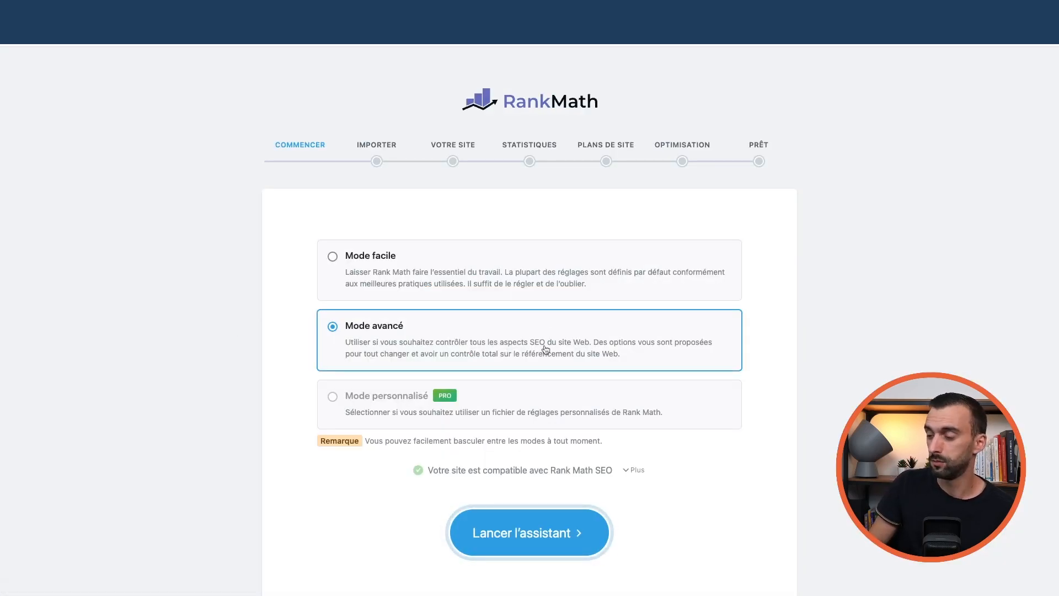
Launch the wizard and import settings from Yoast SEO and AIO Schema Rich Snippet, then continue
{"action": "left_click", "coordinate": [542, 536]}
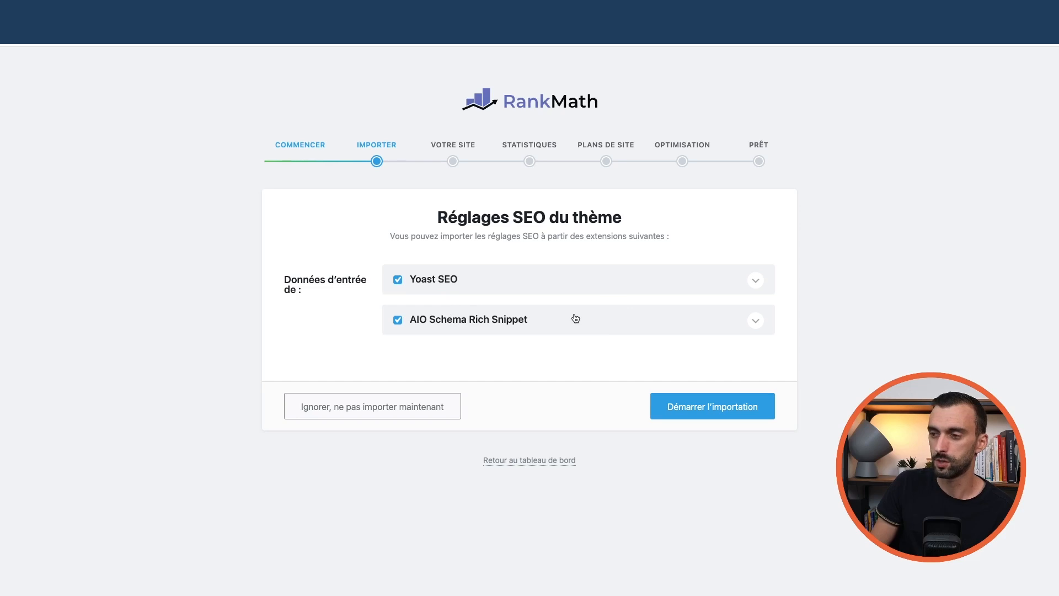
{"action": "left_click", "coordinate": [718, 411]}
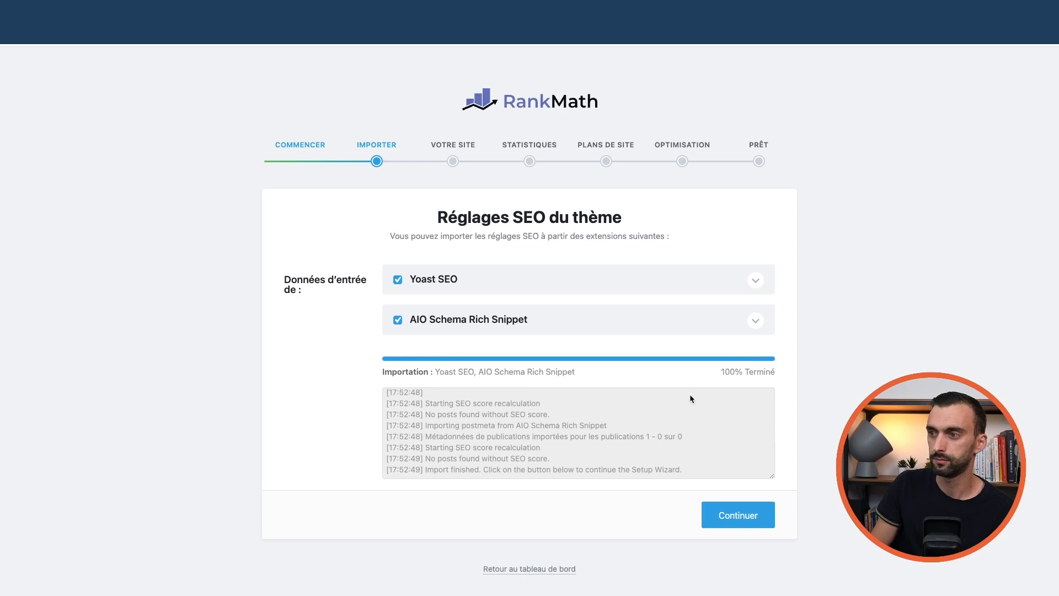
{"action": "left_click", "coordinate": [729, 514]}
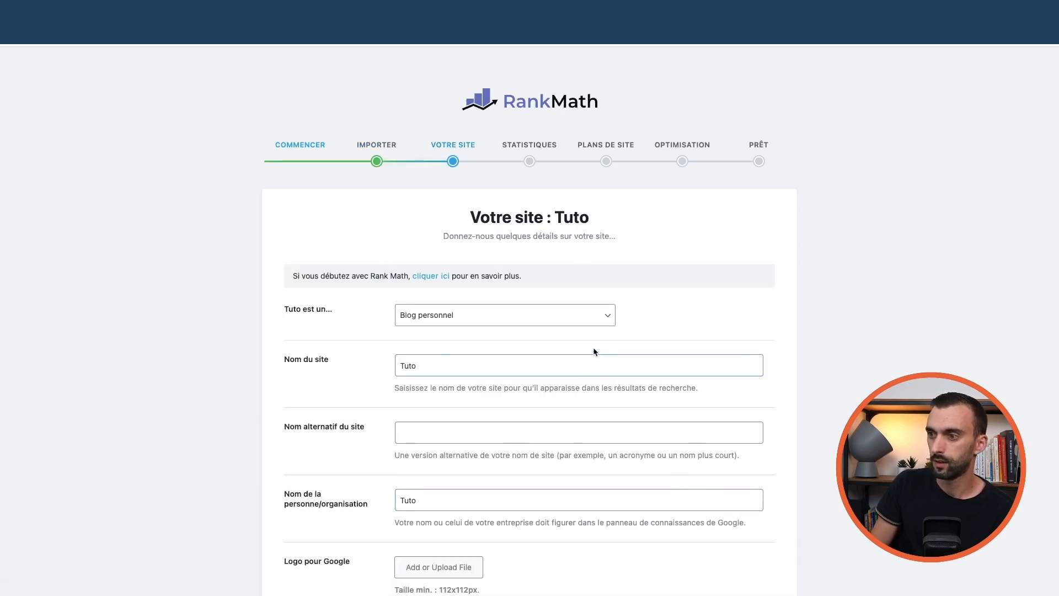
Keep the site type as Blog personnel with no alternative site name, then save and continue
{"action": "scroll", "coordinate": [613, 349], "scroll_direction": "down", "scroll_amount": 6}
{"action": "scroll", "coordinate": [607, 347], "scroll_direction": "up", "scroll_amount": 6}
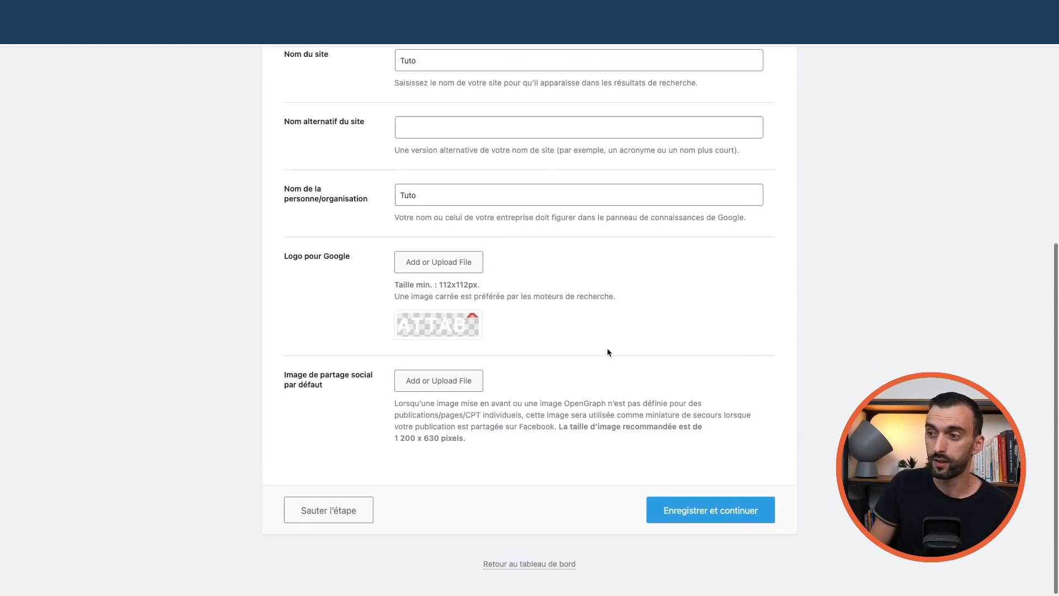
{"action": "scroll", "coordinate": [583, 359], "scroll_direction": "down", "scroll_amount": 1}
{"action": "left_click", "coordinate": [441, 287]}
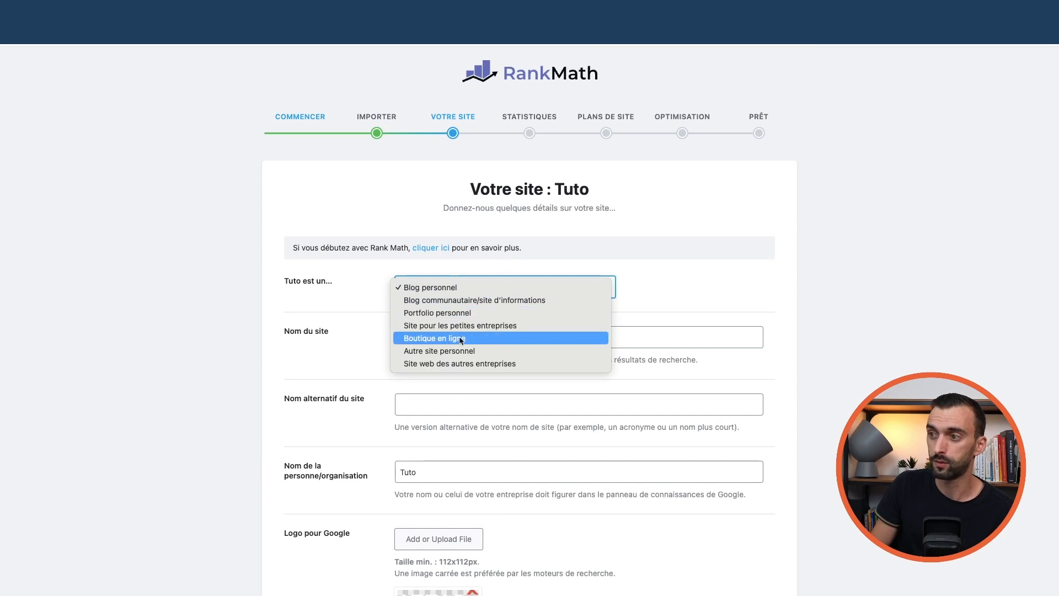
{"action": "left_click", "coordinate": [623, 300]}
{"action": "scroll", "coordinate": [628, 299], "scroll_direction": "down", "scroll_amount": 3}
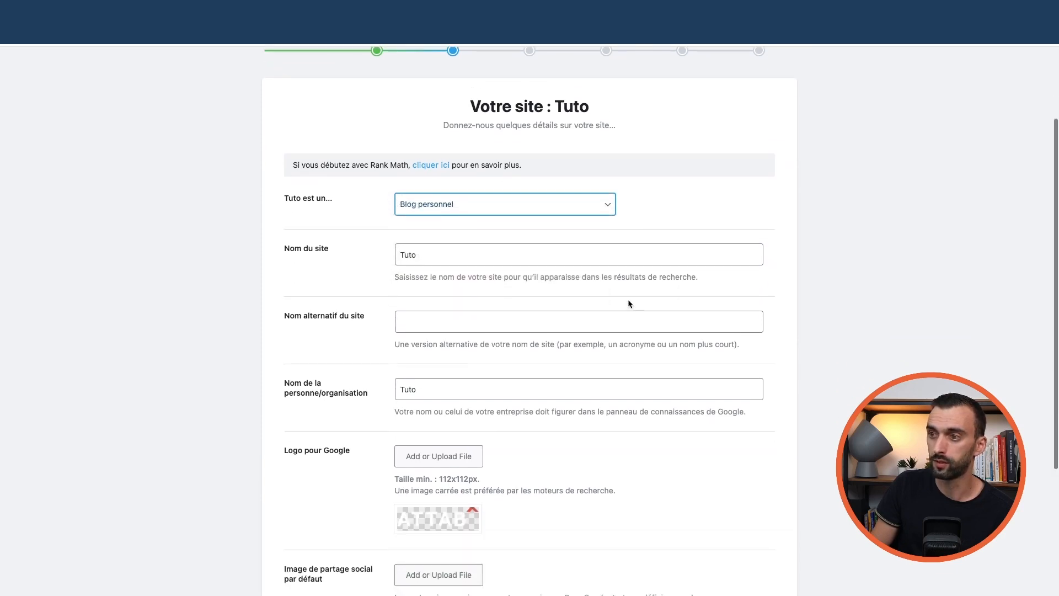
{"action": "scroll", "coordinate": [462, 280], "scroll_direction": "down", "scroll_amount": 2}
{"action": "left_click", "coordinate": [438, 260]}
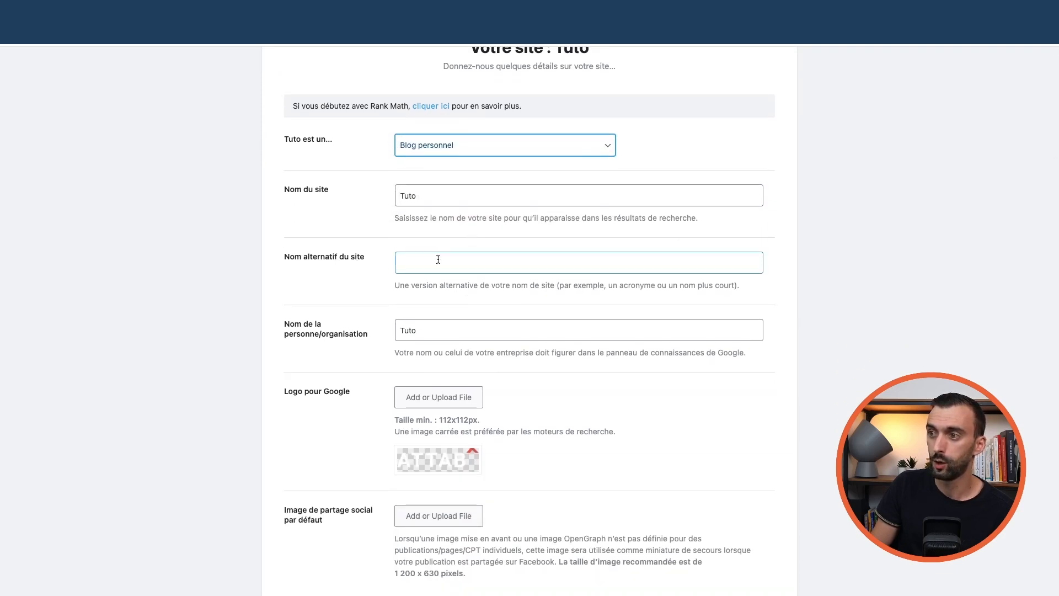
{"action": "left_click", "coordinate": [352, 265]}
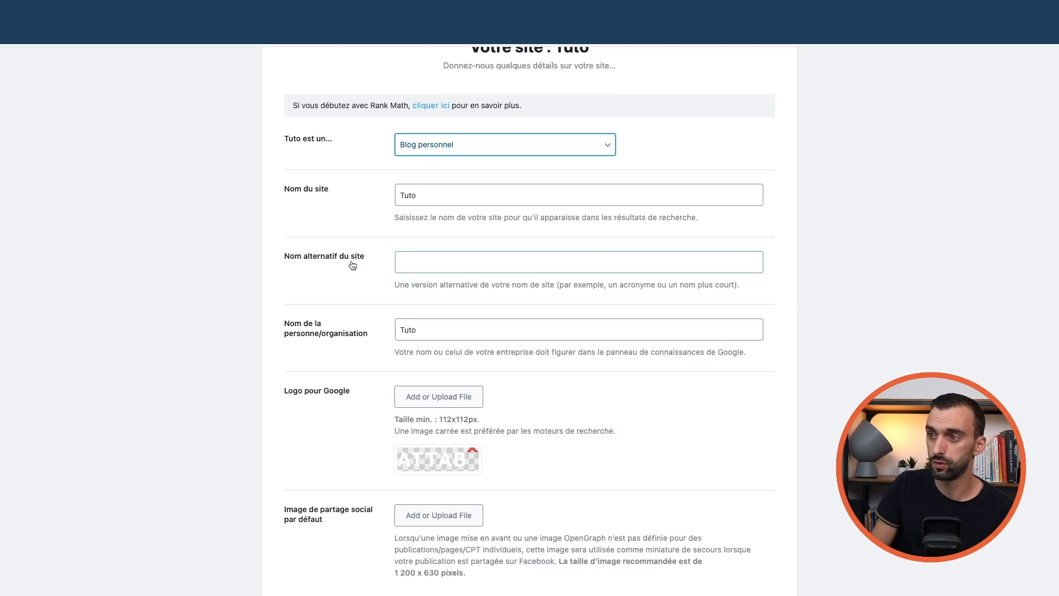
{"action": "scroll", "coordinate": [352, 265], "scroll_direction": "down", "scroll_amount": 4}
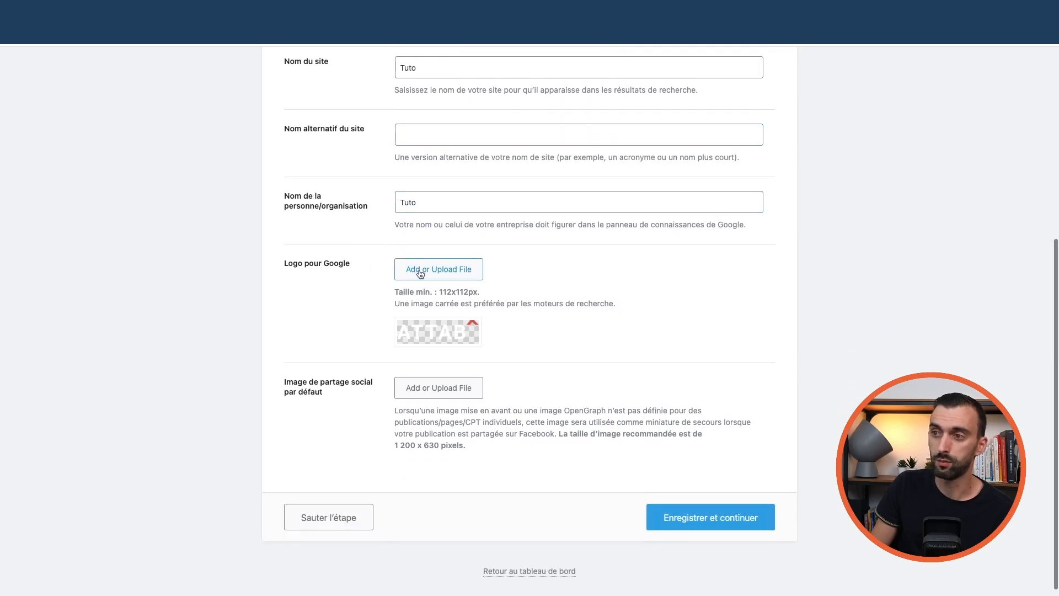
{"action": "scroll", "coordinate": [362, 275], "scroll_direction": "down", "scroll_amount": 1}
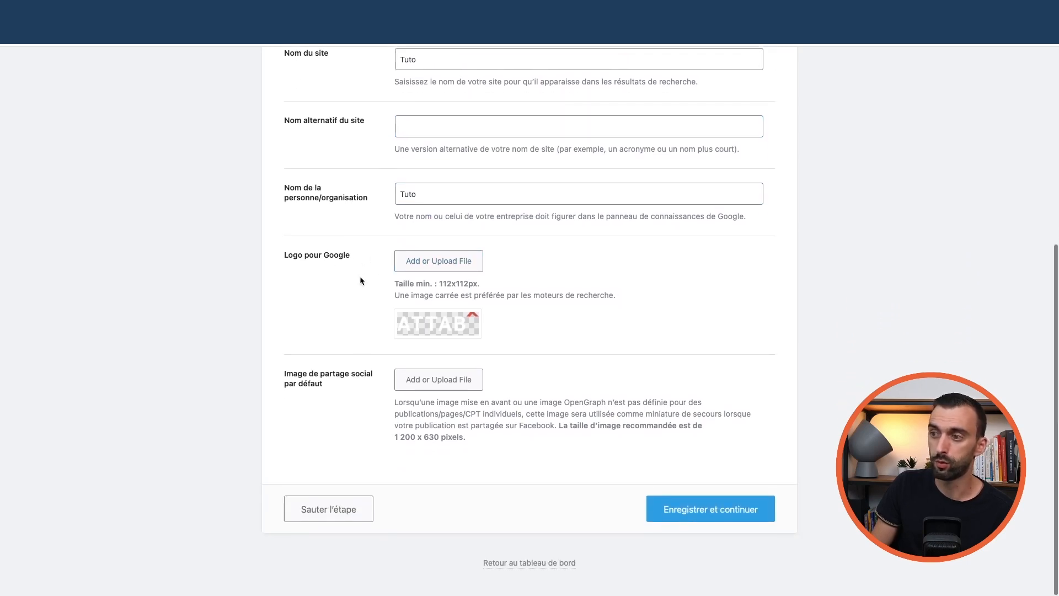
{"action": "left_click", "coordinate": [727, 516]}
Start connecting Rank Math to Google services and choose the Google account
{"action": "scroll", "coordinate": [593, 438], "scroll_direction": "down", "scroll_amount": 5}
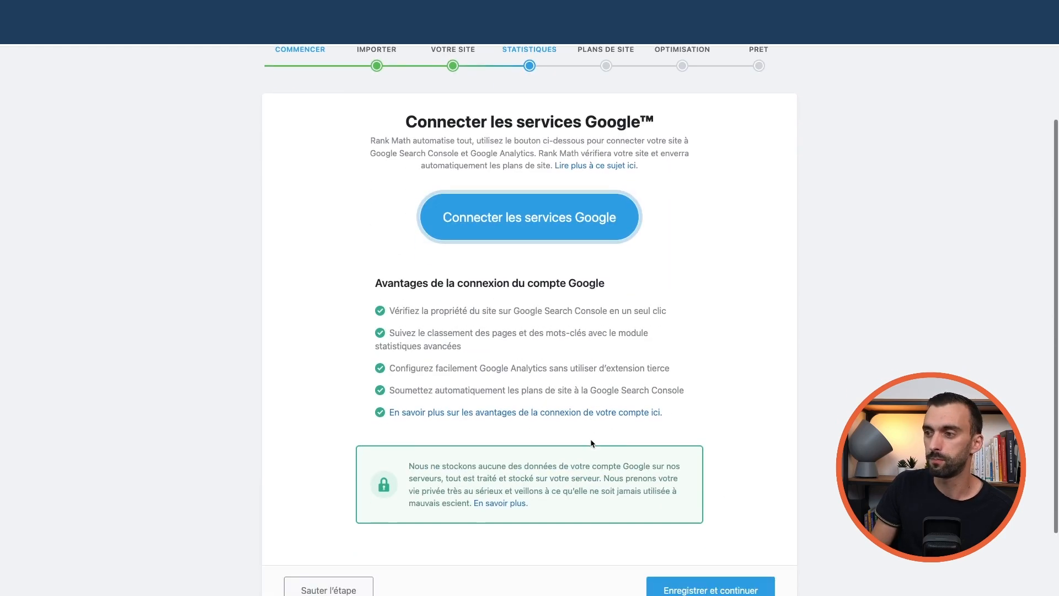
{"action": "scroll", "coordinate": [587, 437], "scroll_direction": "up", "scroll_amount": 4}
{"action": "scroll", "coordinate": [584, 433], "scroll_direction": "down", "scroll_amount": 5}
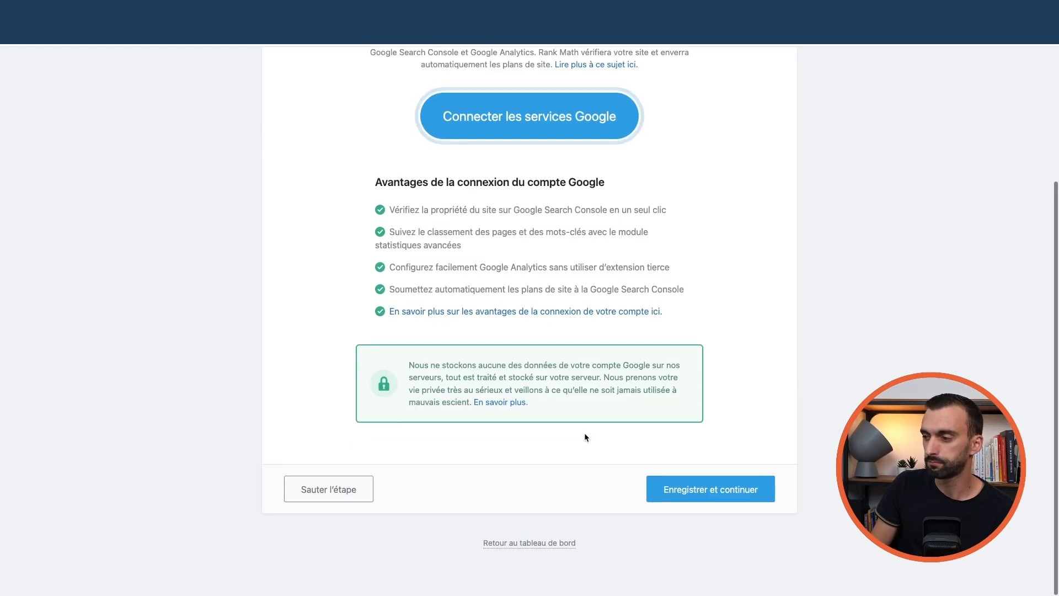
{"action": "scroll", "coordinate": [584, 433], "scroll_direction": "up", "scroll_amount": 5}
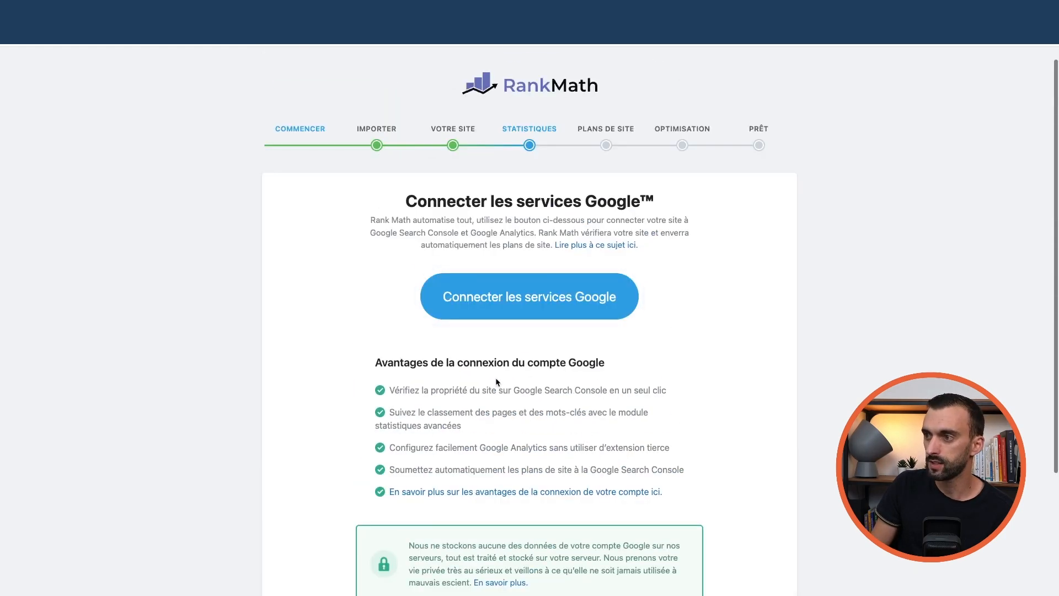
{"action": "left_click", "coordinate": [536, 302]}
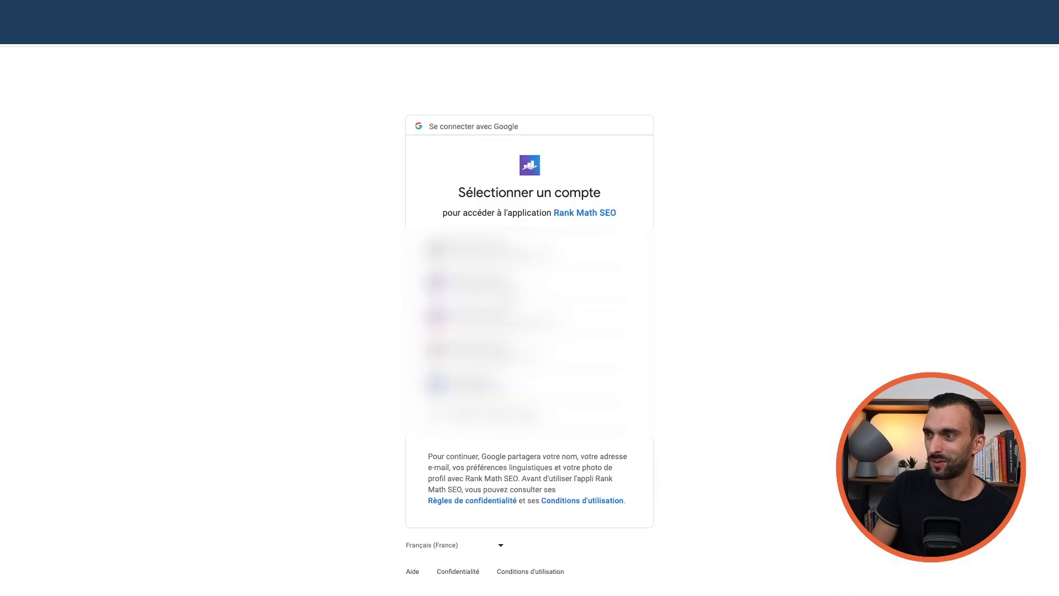
{"action": "left_click", "coordinate": [531, 352]}
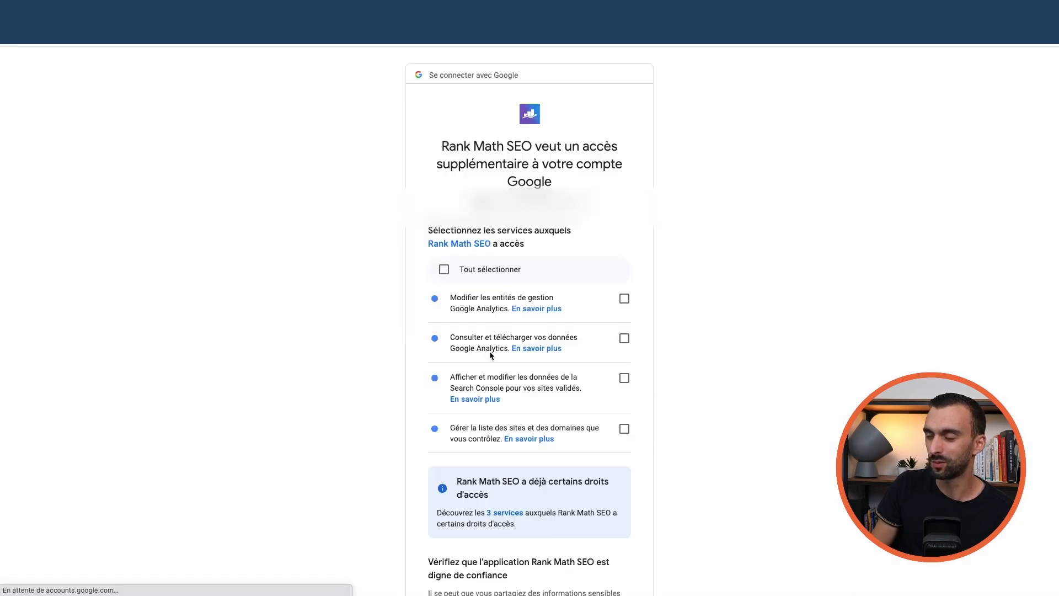
Grant Rank Math all requested Google permissions with Tout sélectionner and confirm
{"action": "left_click", "coordinate": [479, 276]}
{"action": "scroll", "coordinate": [496, 276], "scroll_direction": "down", "scroll_amount": 3}
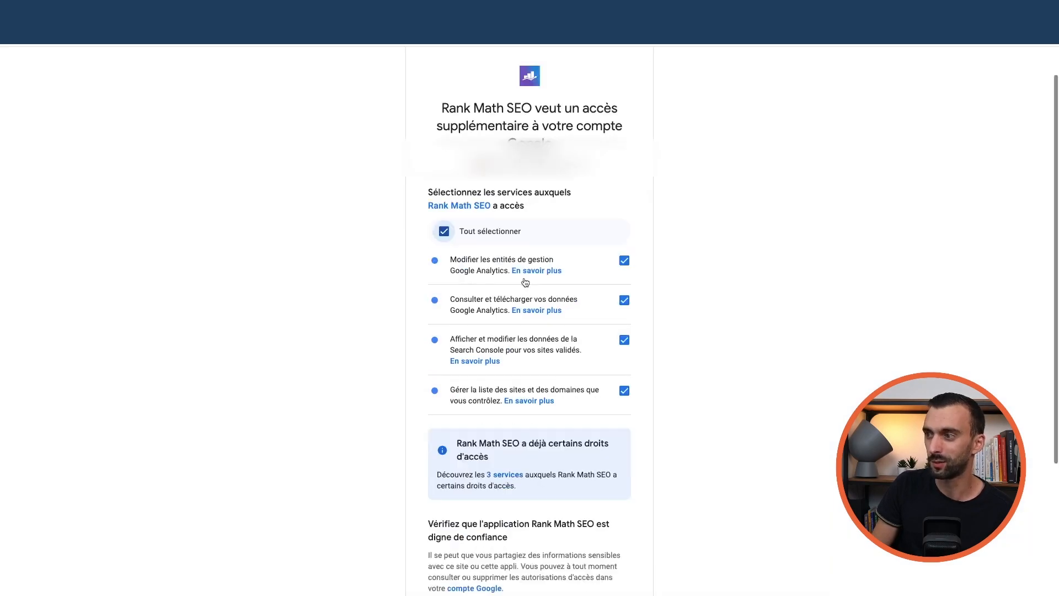
{"action": "scroll", "coordinate": [535, 279], "scroll_direction": "up", "scroll_amount": 3}
{"action": "scroll", "coordinate": [538, 278], "scroll_direction": "down", "scroll_amount": 8}
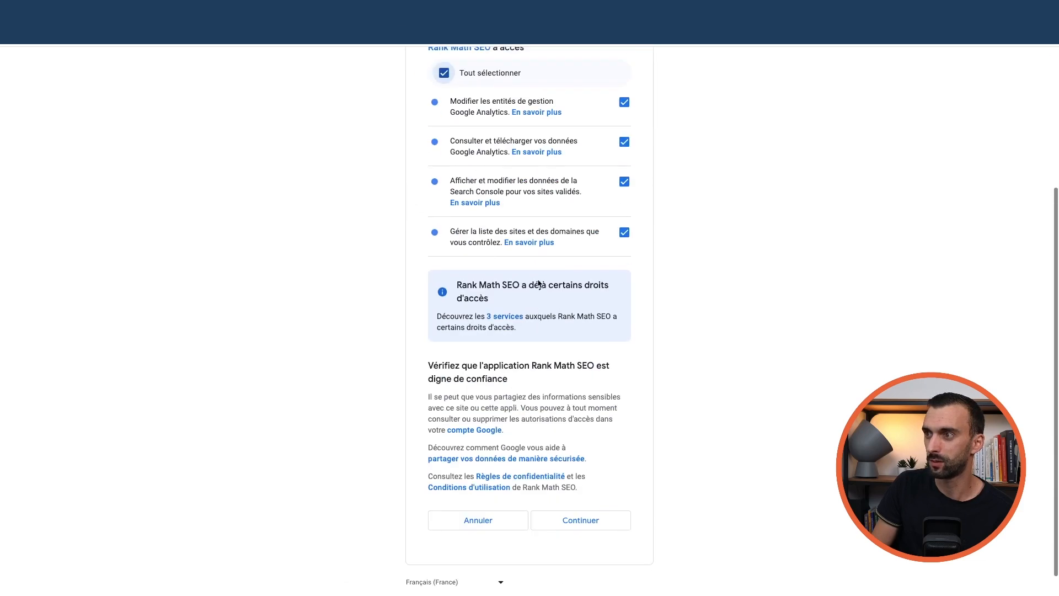
{"action": "scroll", "coordinate": [496, 231], "scroll_direction": "up", "scroll_amount": 5}
{"action": "scroll", "coordinate": [529, 229], "scroll_direction": "down", "scroll_amount": 4}
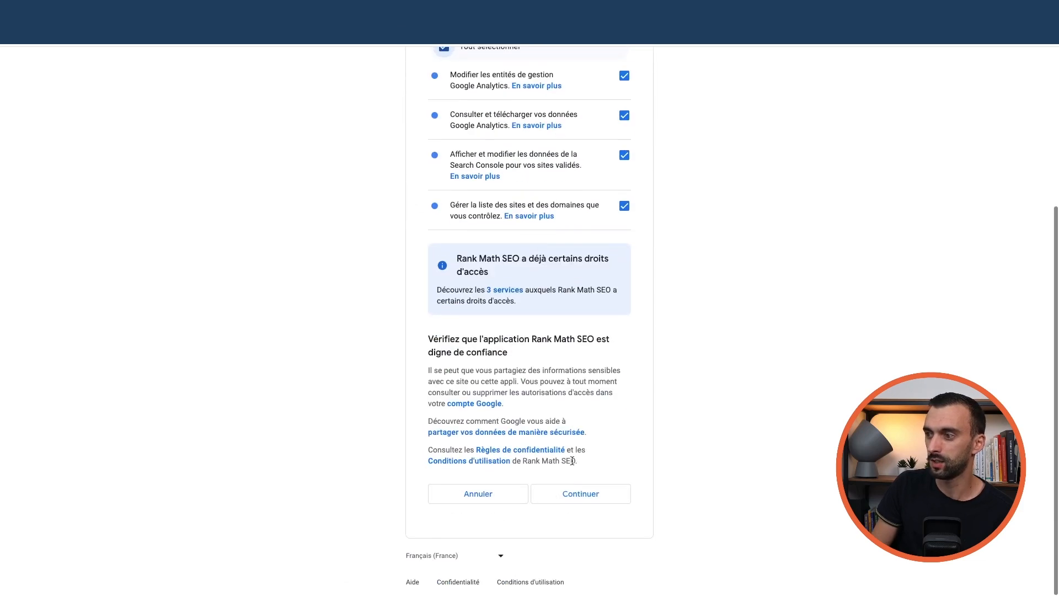
{"action": "left_click", "coordinate": [586, 492]}
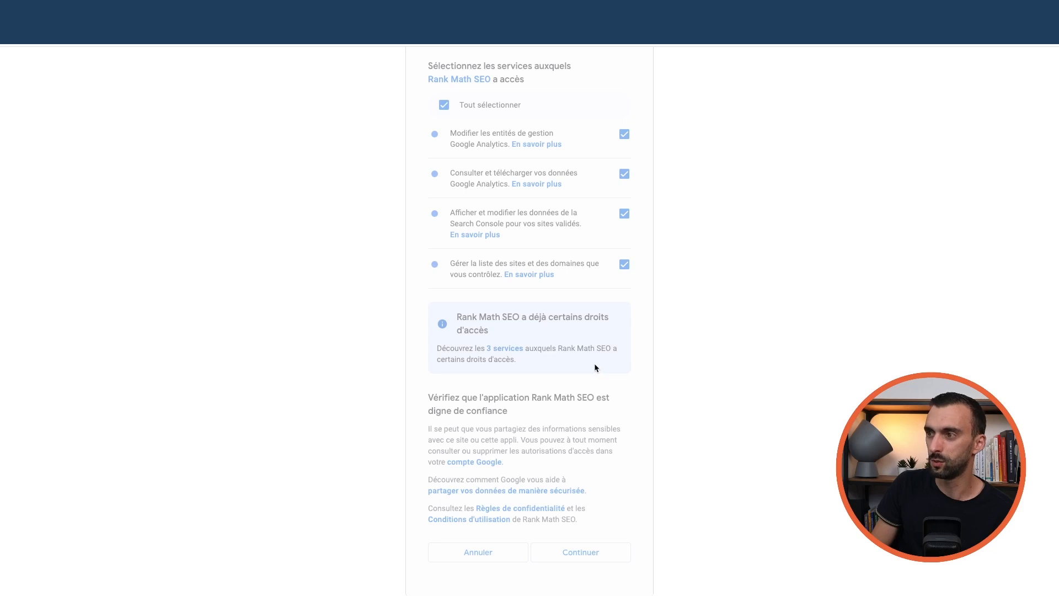
{"action": "scroll", "coordinate": [568, 359], "scroll_direction": "down", "scroll_amount": 1}
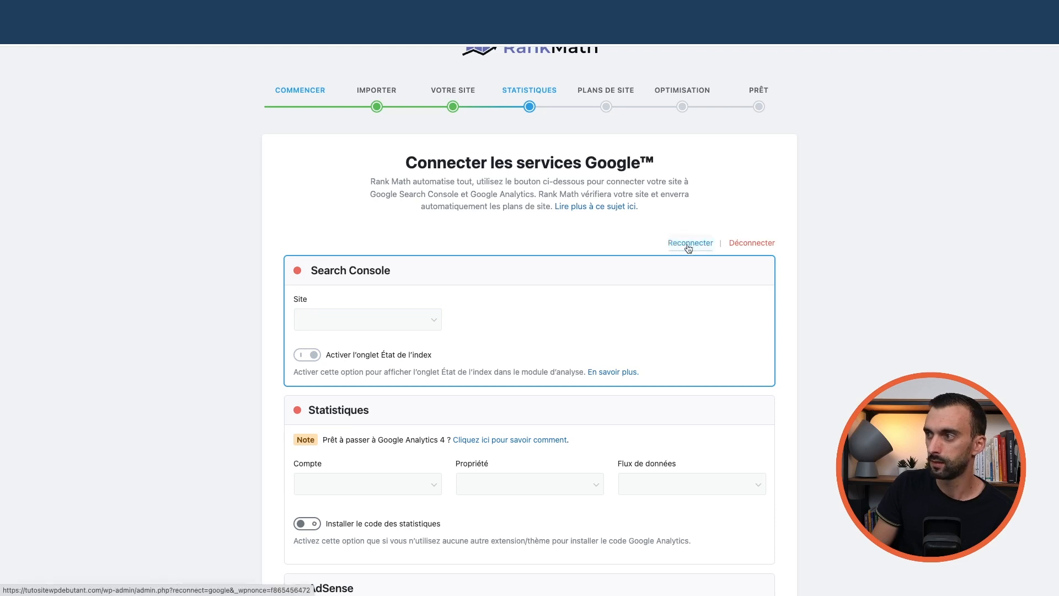
Select the tutositewpdebutant.com Analytics property so its data stream loads
{"action": "scroll", "coordinate": [551, 298], "scroll_direction": "down", "scroll_amount": 2}
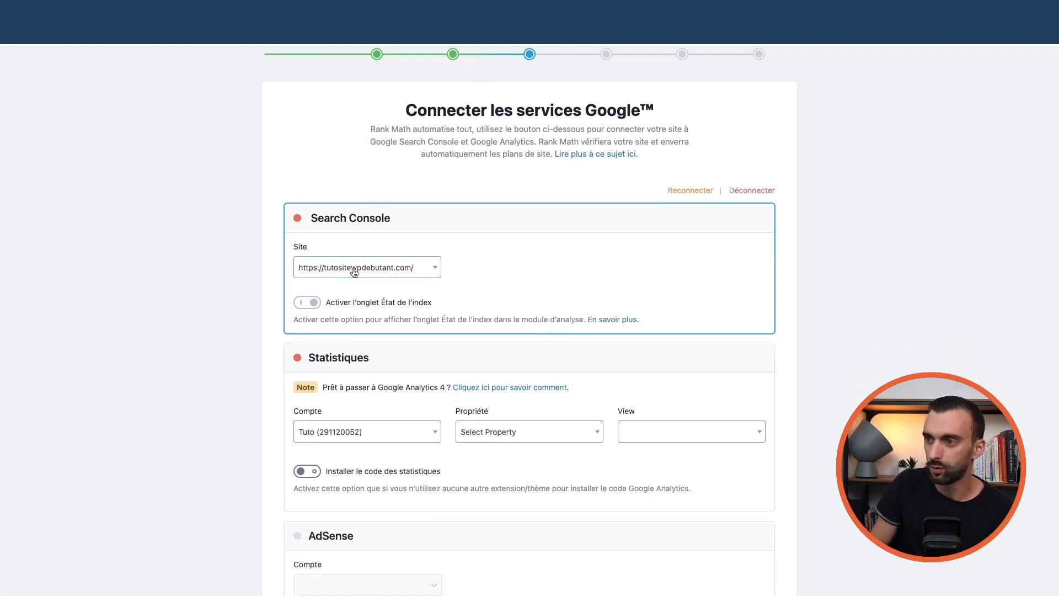
{"action": "scroll", "coordinate": [411, 279], "scroll_direction": "down", "scroll_amount": 3}
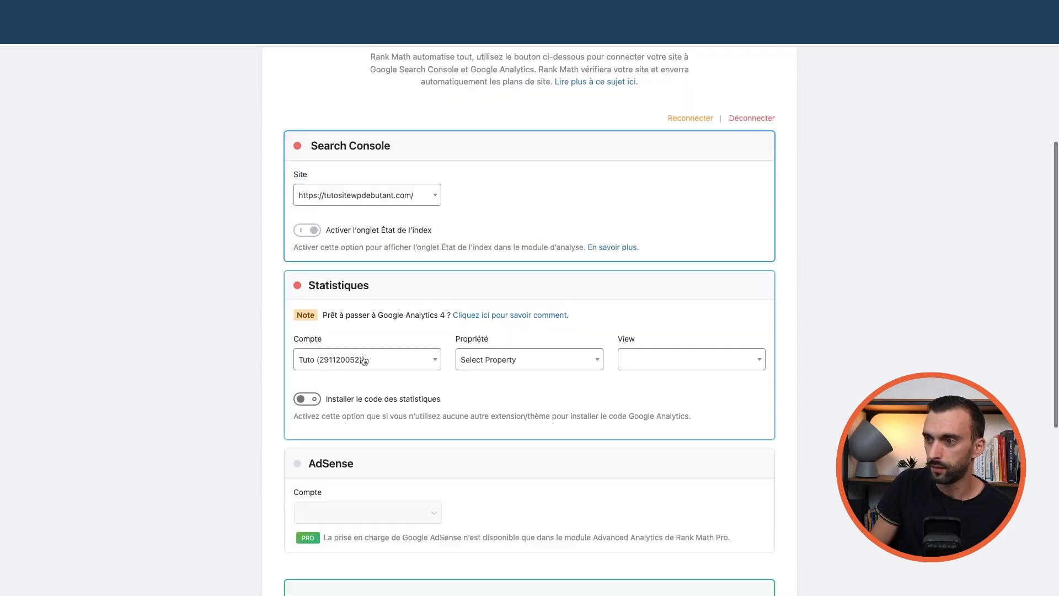
{"action": "left_click", "coordinate": [528, 361]}
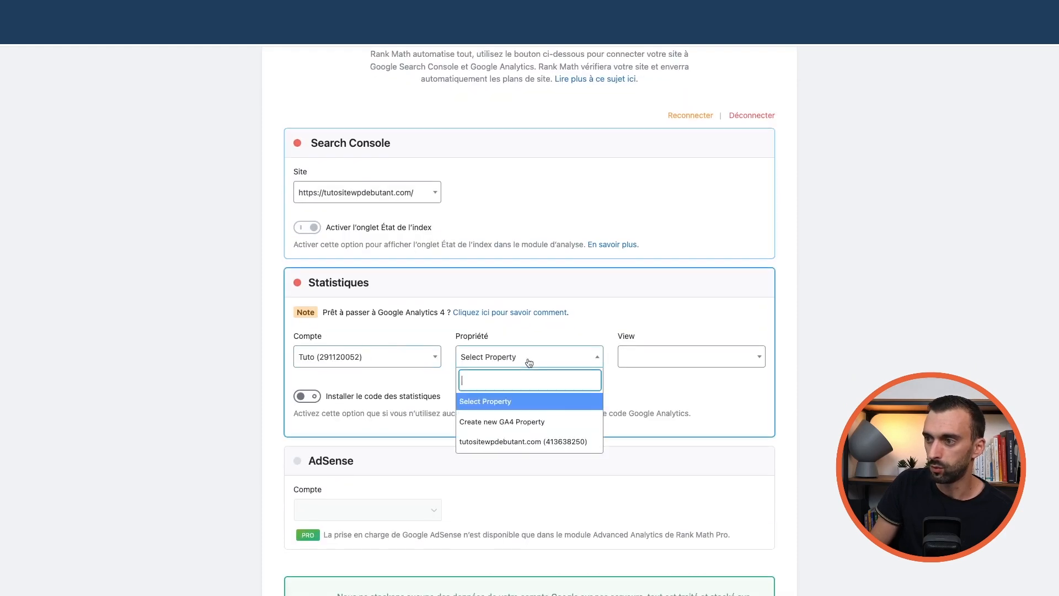
{"action": "left_click", "coordinate": [516, 443]}
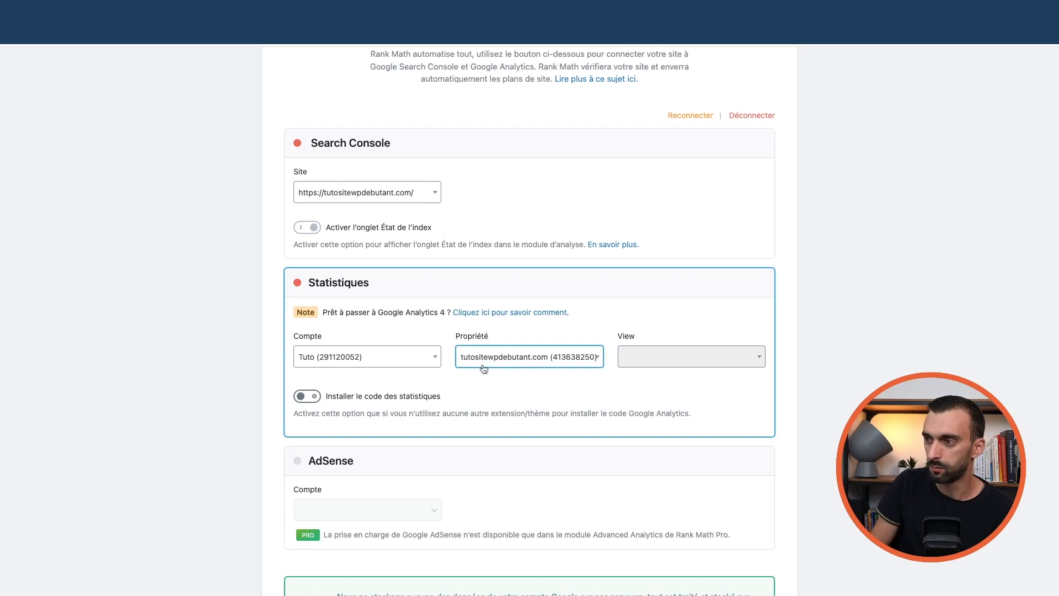
{"action": "left_click", "coordinate": [484, 368]}
{"action": "left_click", "coordinate": [522, 446]}
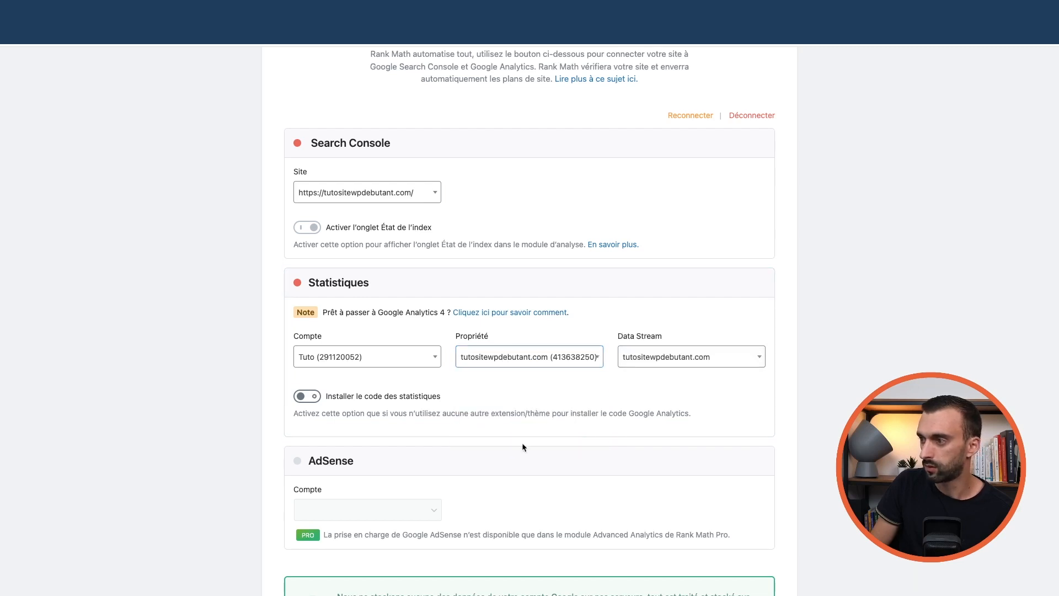
Review the Search Console and Statistiques settings and save them to move on to sitemaps
{"action": "scroll", "coordinate": [529, 292], "scroll_direction": "down", "scroll_amount": 4}
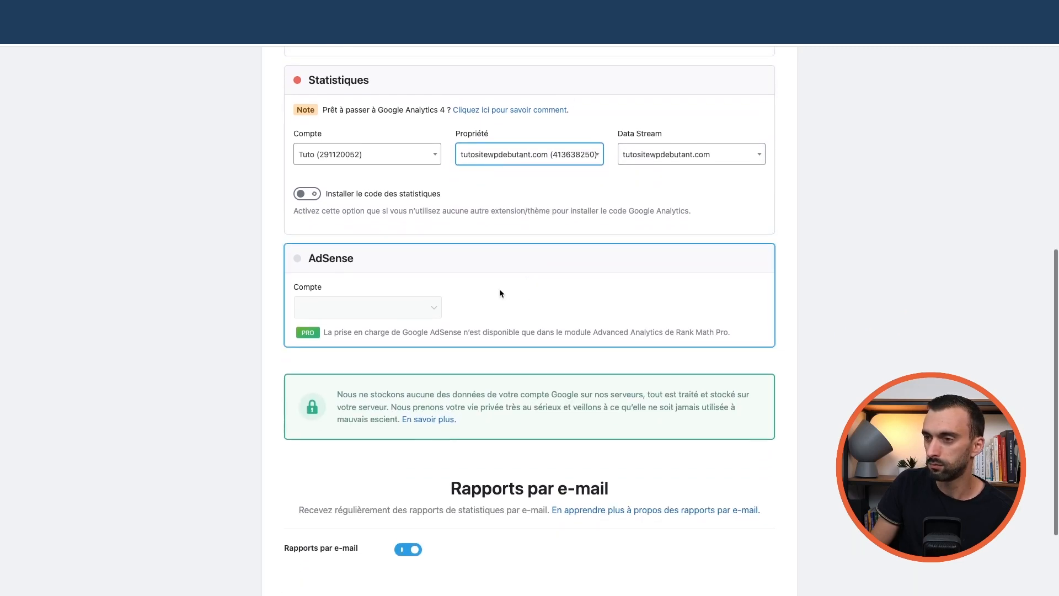
{"action": "scroll", "coordinate": [459, 278], "scroll_direction": "up", "scroll_amount": 1}
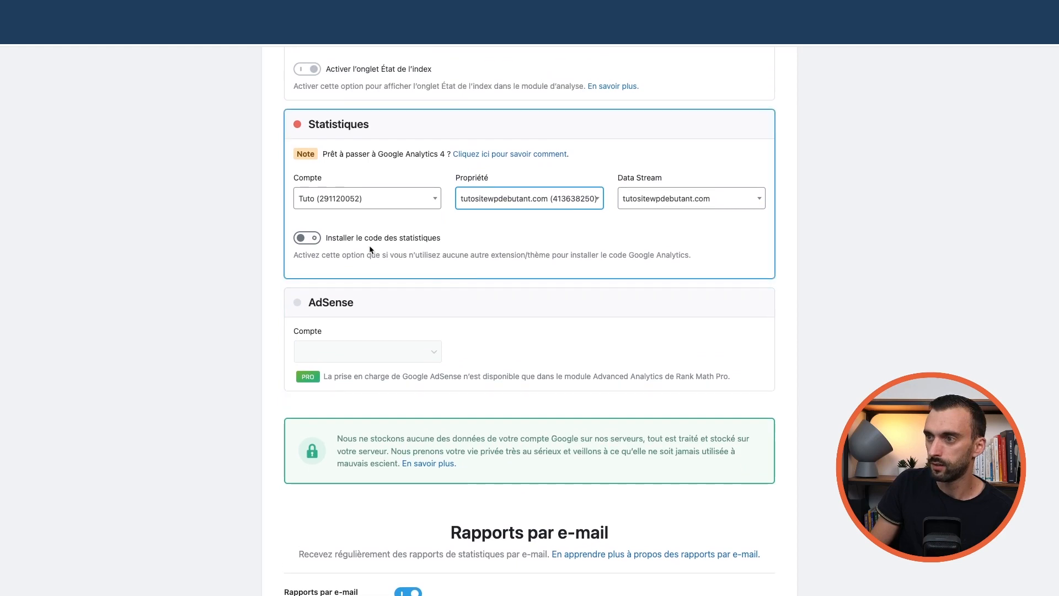
{"action": "scroll", "coordinate": [386, 270], "scroll_direction": "up", "scroll_amount": 1}
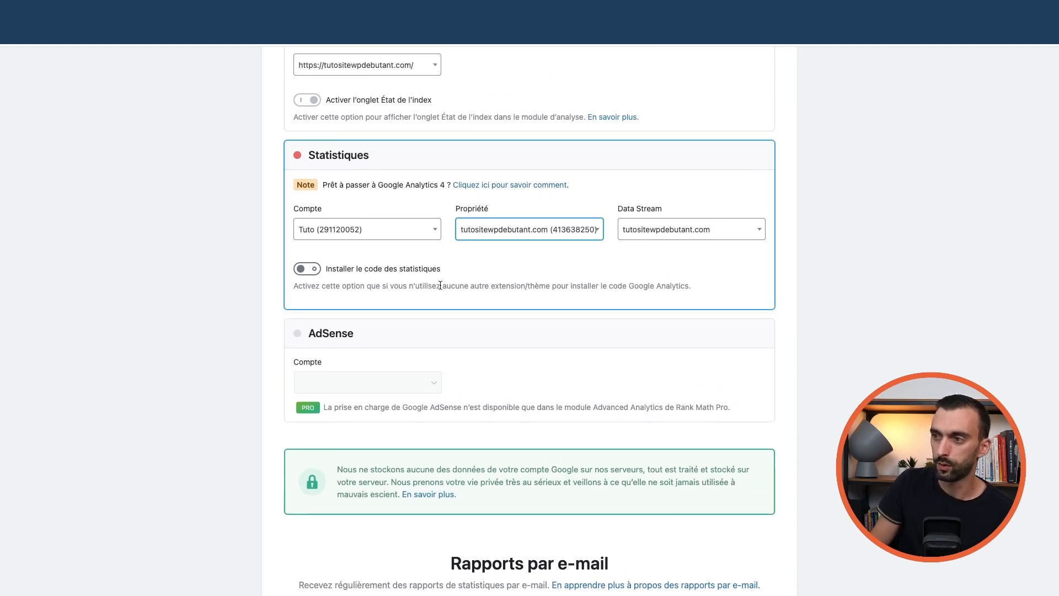
{"action": "scroll", "coordinate": [440, 285], "scroll_direction": "up", "scroll_amount": 1}
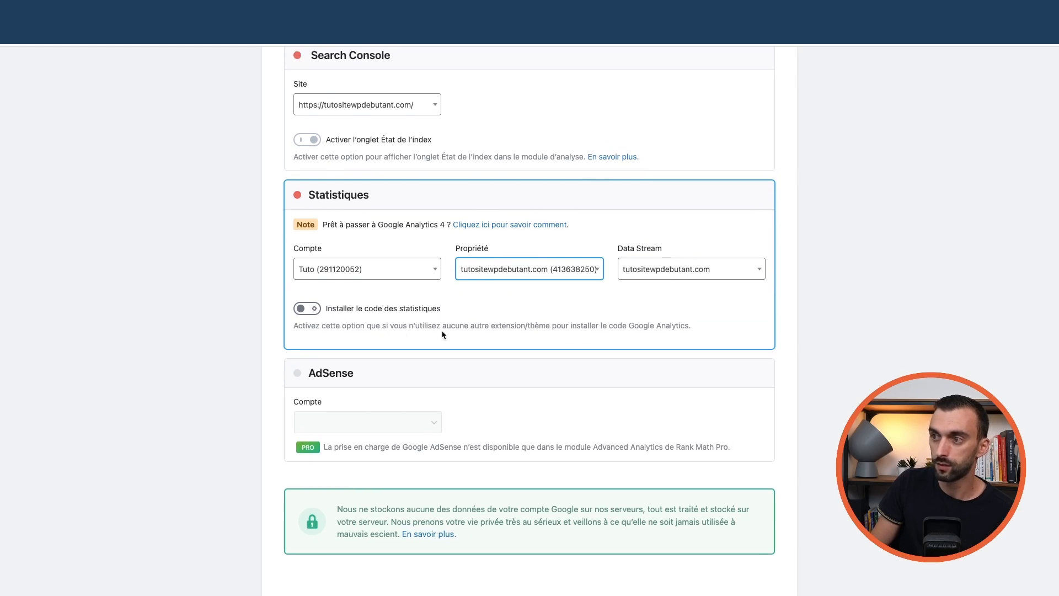
{"action": "scroll", "coordinate": [442, 334], "scroll_direction": "up", "scroll_amount": 3}
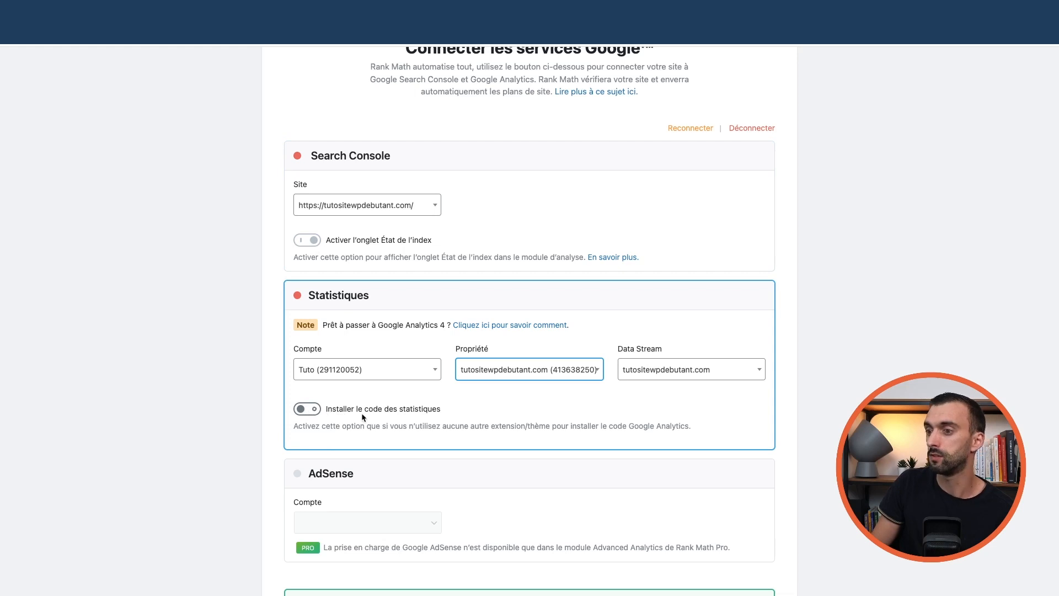
{"action": "scroll", "coordinate": [421, 402], "scroll_direction": "down", "scroll_amount": 4}
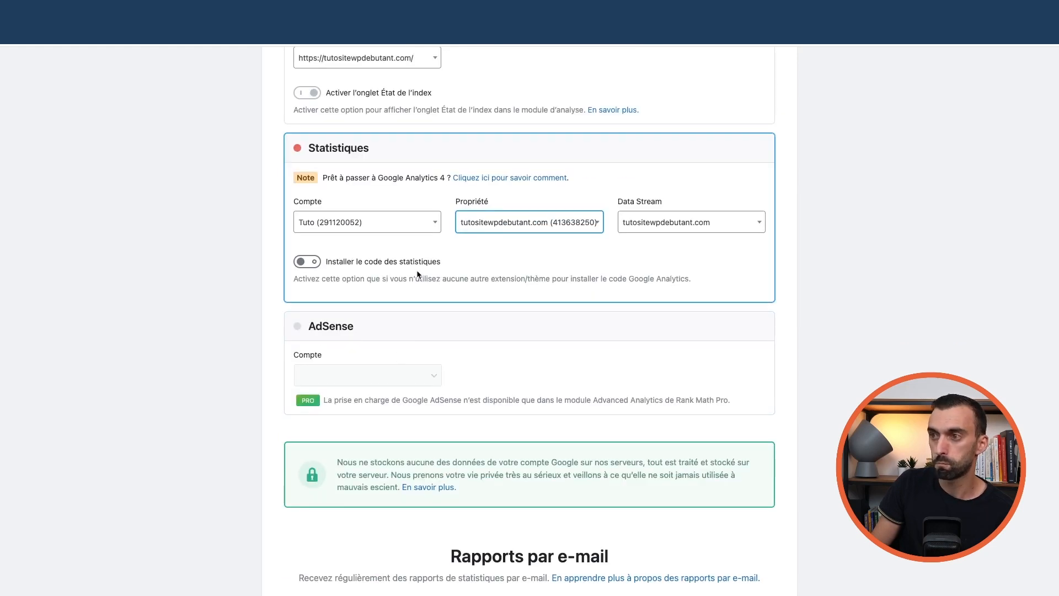
{"action": "scroll", "coordinate": [409, 273], "scroll_direction": "up", "scroll_amount": 4}
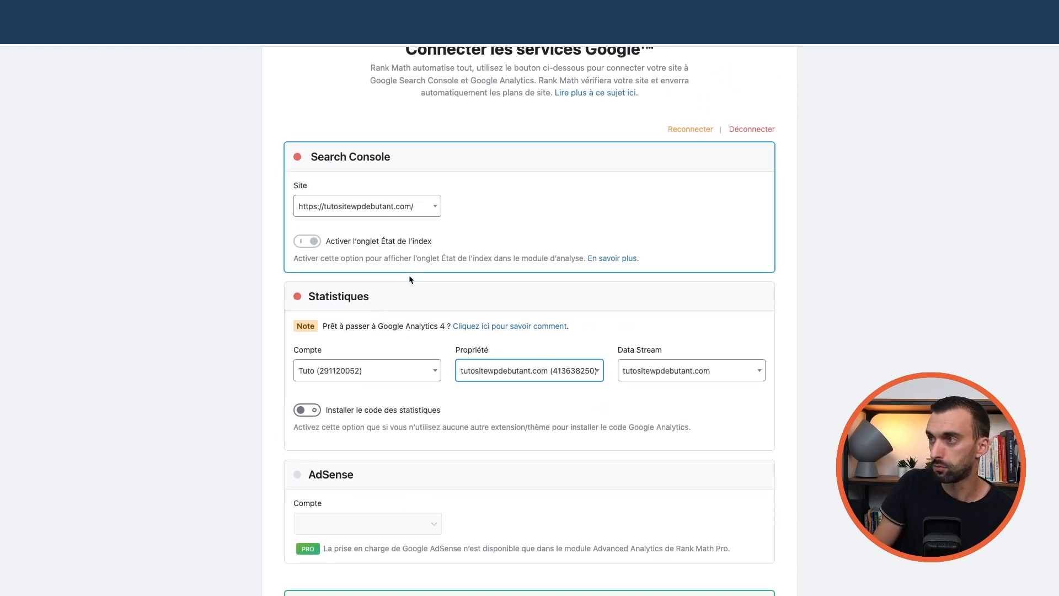
{"action": "scroll", "coordinate": [409, 274], "scroll_direction": "down", "scroll_amount": 3}
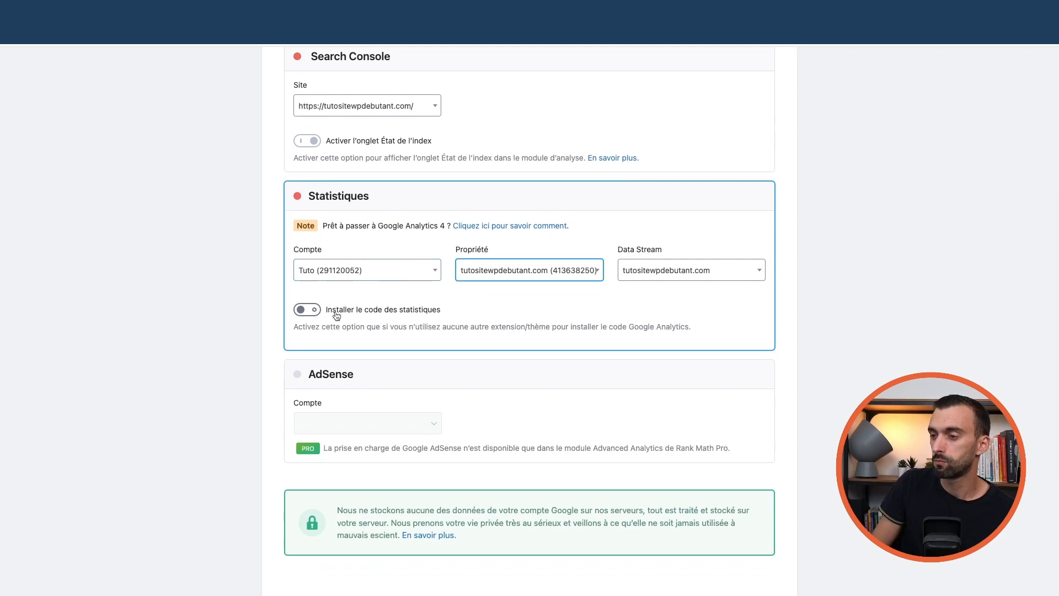
{"action": "scroll", "coordinate": [444, 328], "scroll_direction": "down", "scroll_amount": 3}
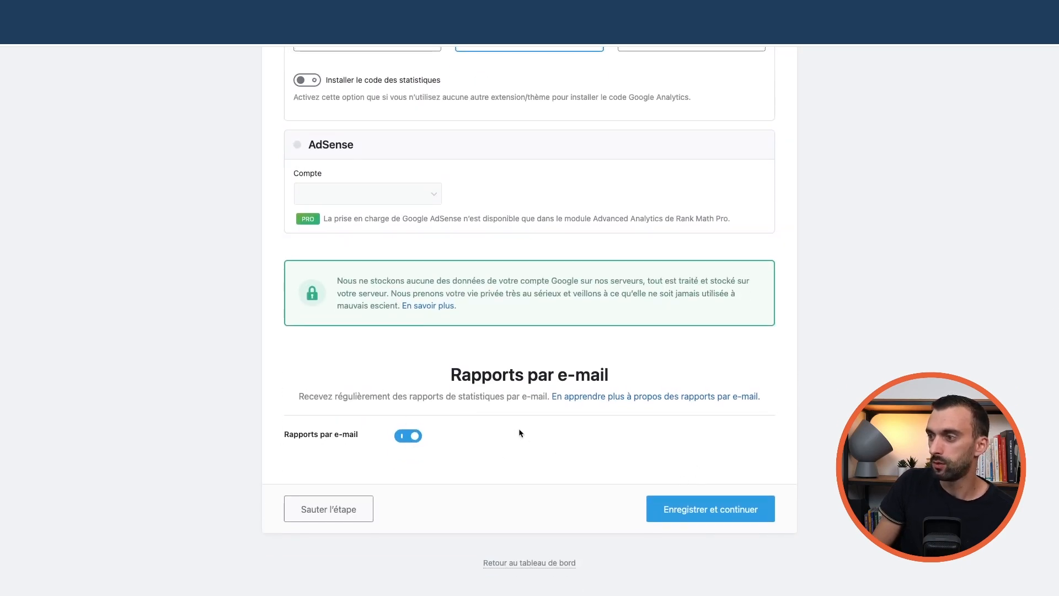
{"action": "scroll", "coordinate": [572, 283], "scroll_direction": "up", "scroll_amount": 15}
{"action": "scroll", "coordinate": [574, 285], "scroll_direction": "down", "scroll_amount": 15}
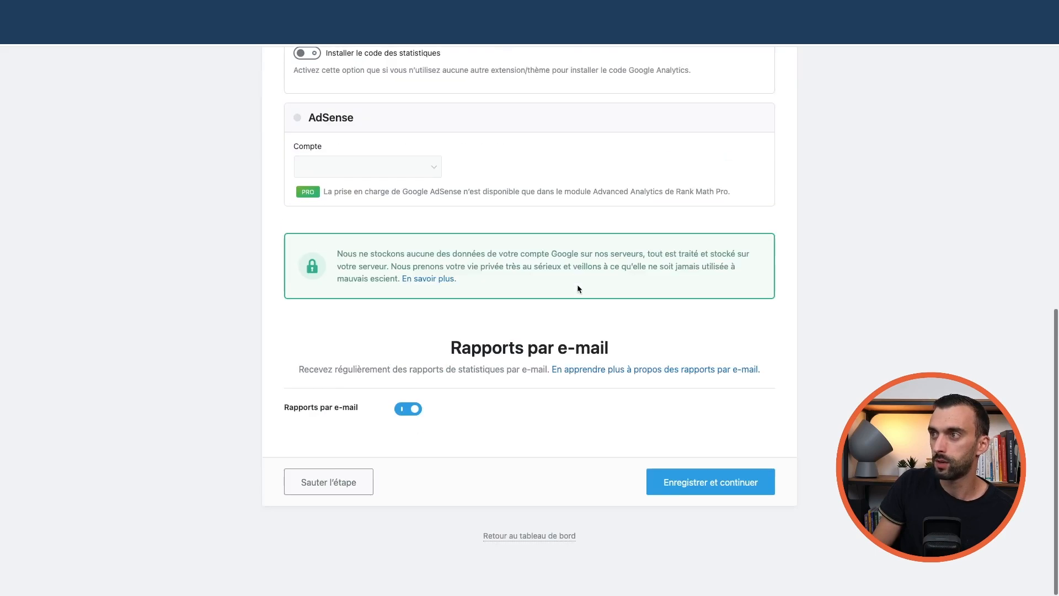
{"action": "left_click", "coordinate": [708, 512]}
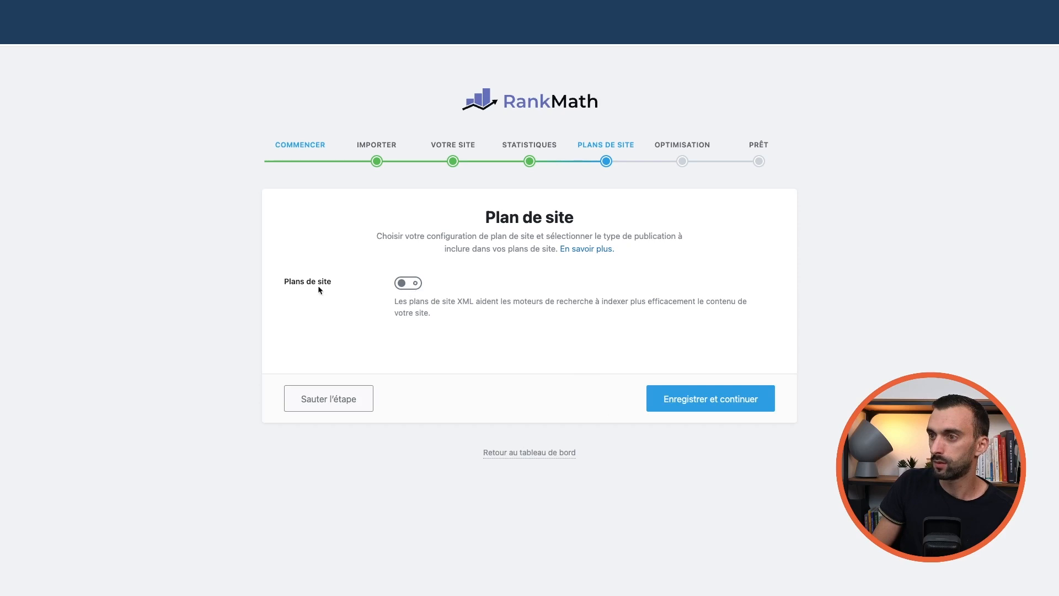
Enable sitemaps with Catégories included, then save the default SEO adjustments to finish the wizard
{"action": "left_click", "coordinate": [408, 284]}
{"action": "scroll", "coordinate": [321, 330], "scroll_direction": "down", "scroll_amount": 3}
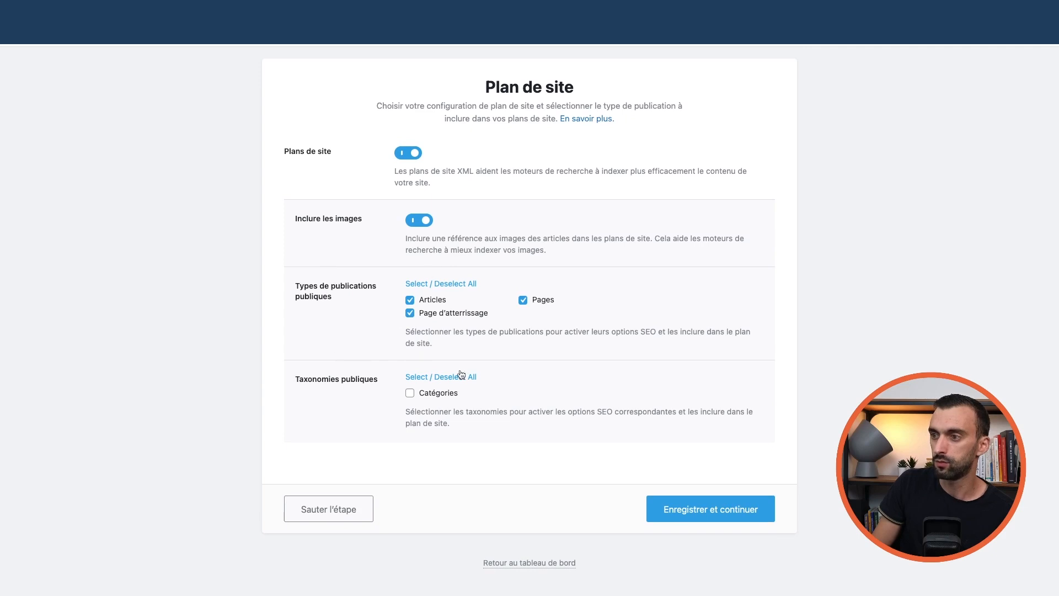
{"action": "left_click", "coordinate": [410, 395]}
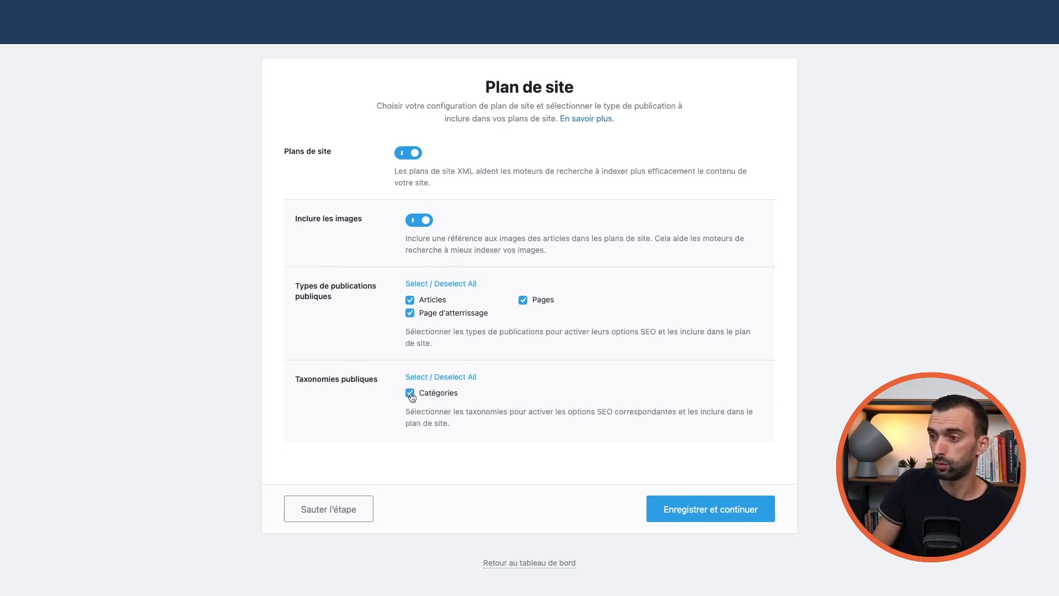
{"action": "left_click", "coordinate": [704, 513]}
{"action": "scroll", "coordinate": [554, 356], "scroll_direction": "down", "scroll_amount": 2}
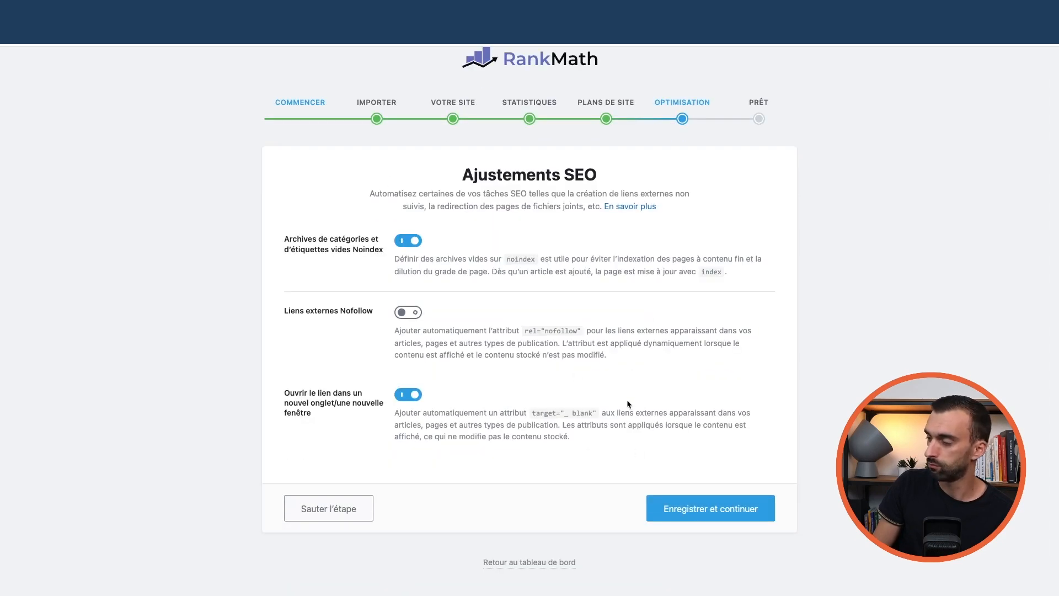
{"action": "left_click", "coordinate": [715, 508]}
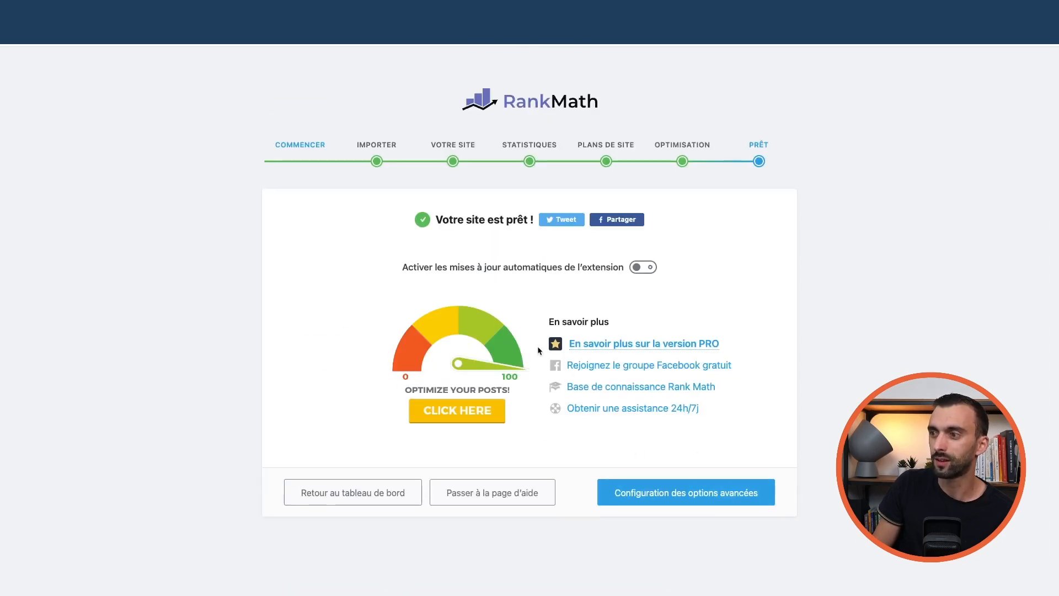
Begin advanced setup, inspect then turn off Gestionnaire de rôle, and save to the 404 step
{"action": "left_click", "coordinate": [696, 496]}
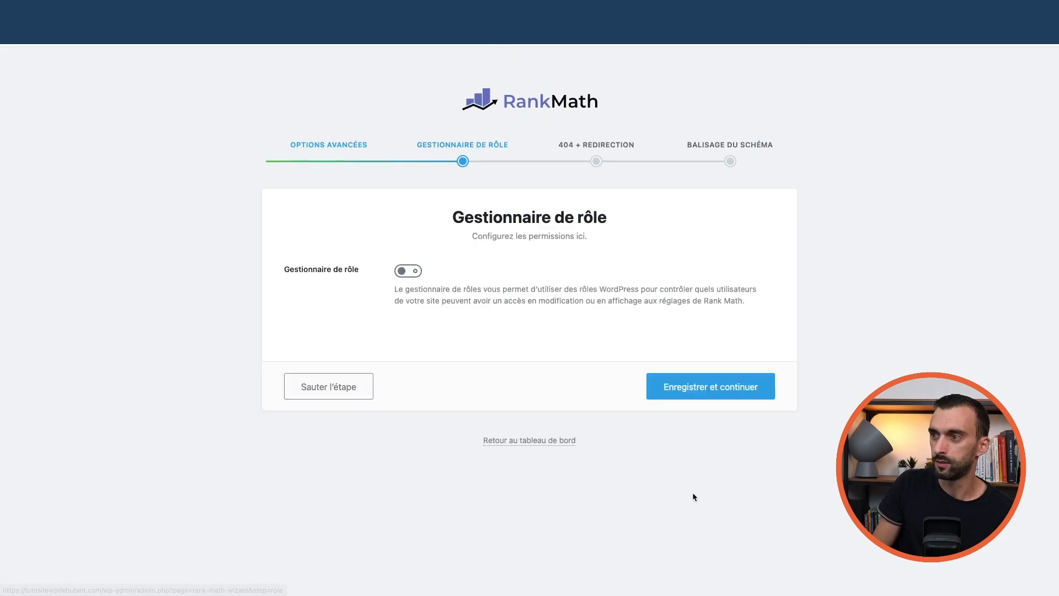
{"action": "left_click", "coordinate": [414, 271]}
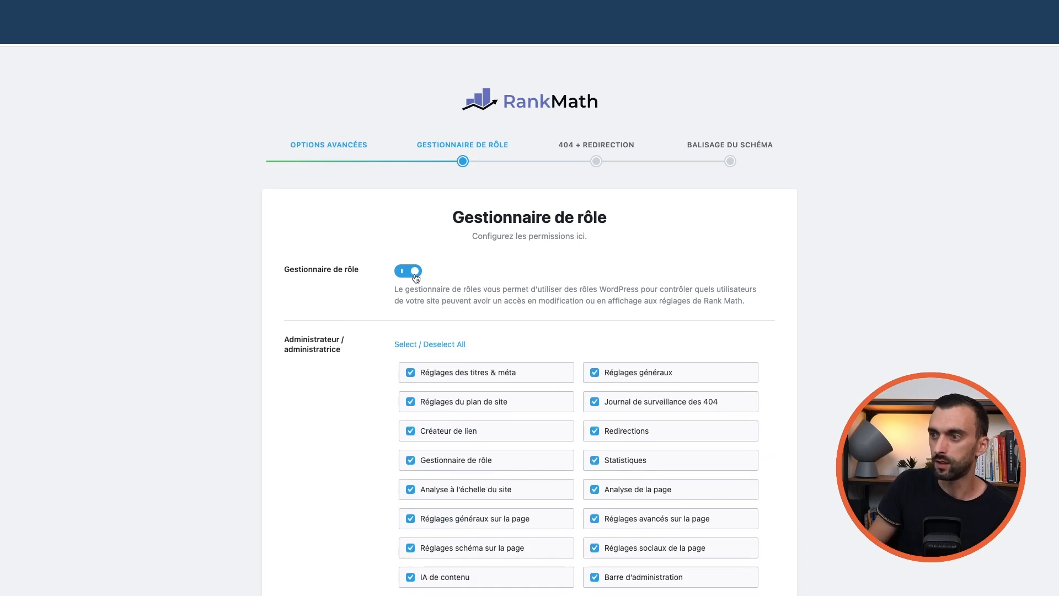
{"action": "scroll", "coordinate": [329, 322], "scroll_direction": "down", "scroll_amount": 3}
{"action": "scroll", "coordinate": [330, 322], "scroll_direction": "down", "scroll_amount": 12}
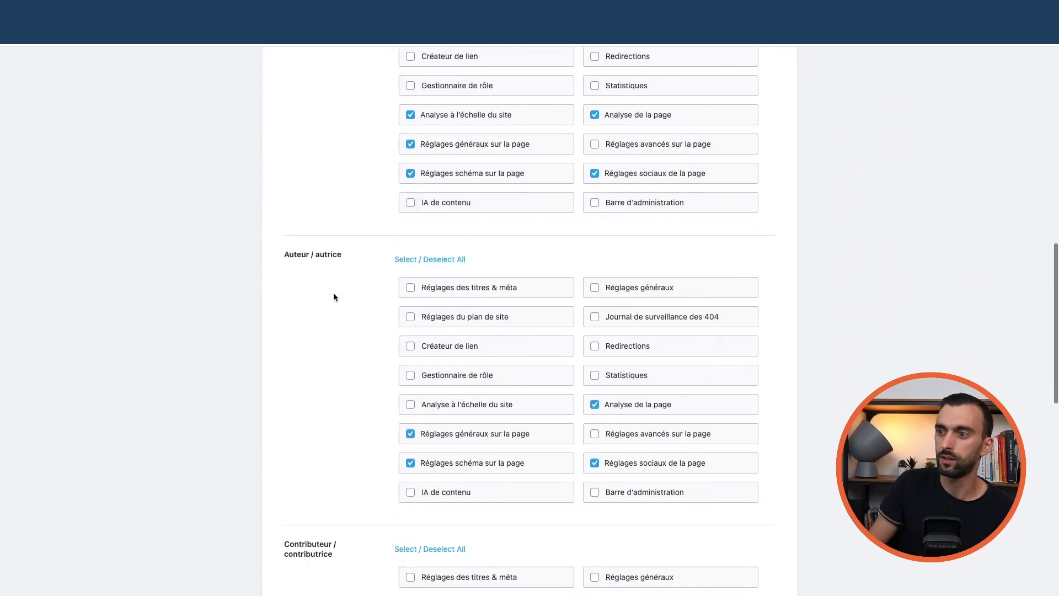
{"action": "scroll", "coordinate": [333, 296], "scroll_direction": "down", "scroll_amount": 7}
{"action": "scroll", "coordinate": [333, 297], "scroll_direction": "up", "scroll_amount": 20}
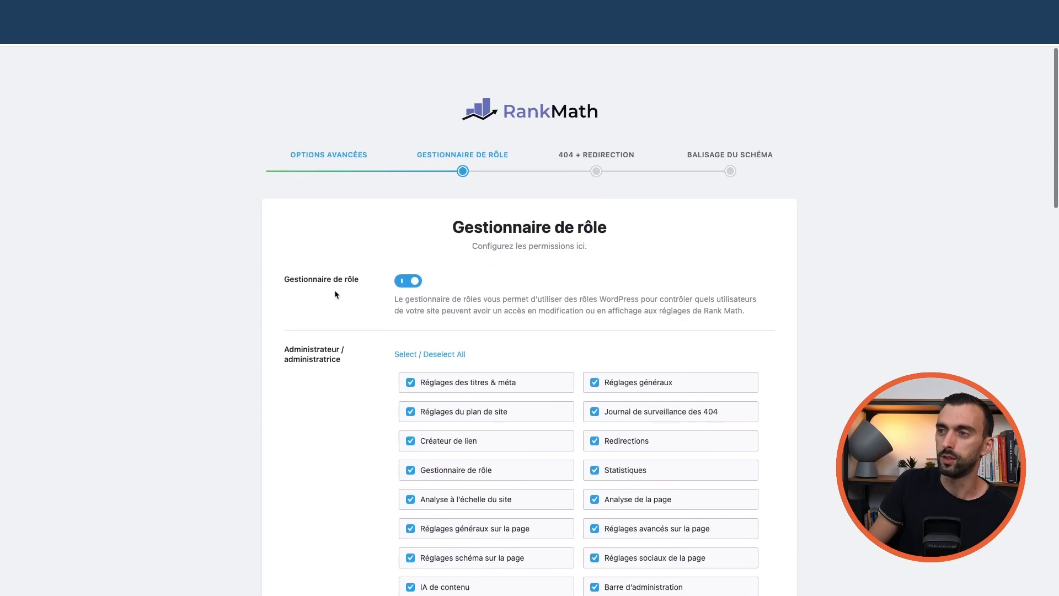
{"action": "left_click", "coordinate": [405, 272]}
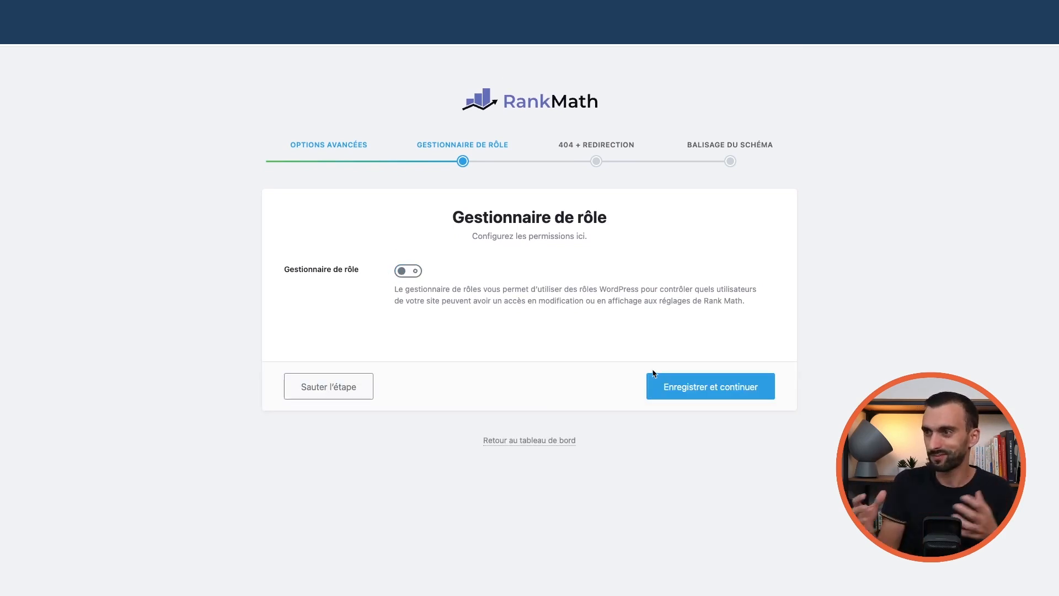
{"action": "left_click", "coordinate": [697, 391]}
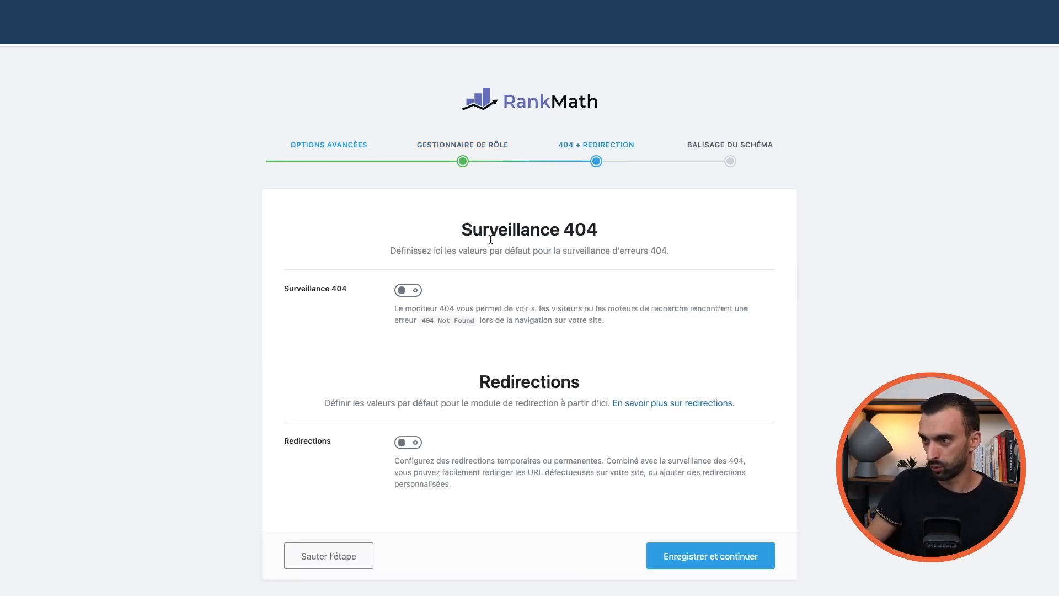
Turn on the Surveillance 404 and Redirections modules and save with Enregistrer et continuer
{"action": "scroll", "coordinate": [475, 335], "scroll_direction": "down", "scroll_amount": 2}
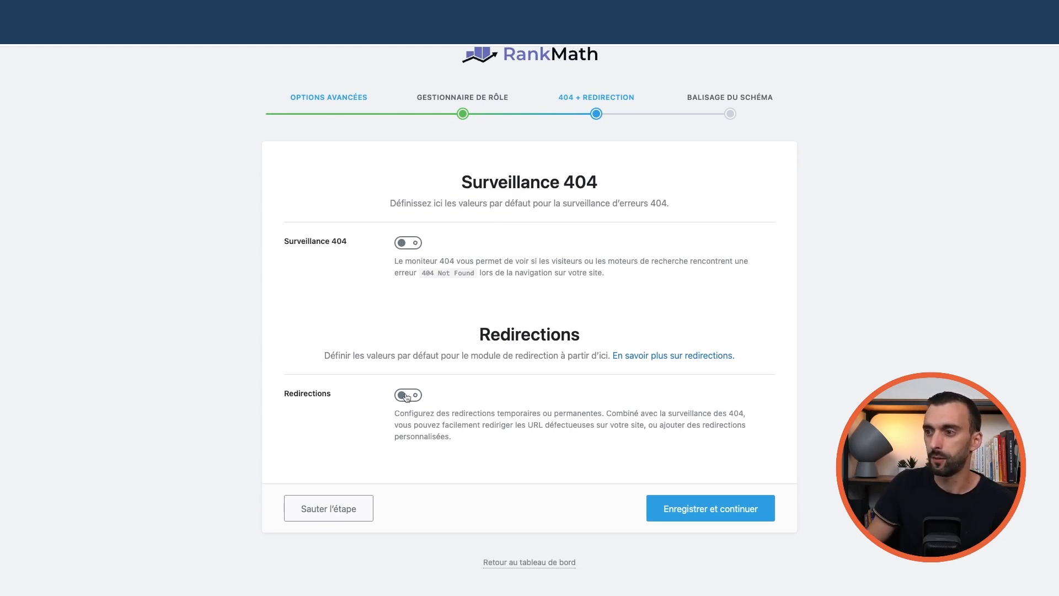
{"action": "left_click", "coordinate": [408, 244]}
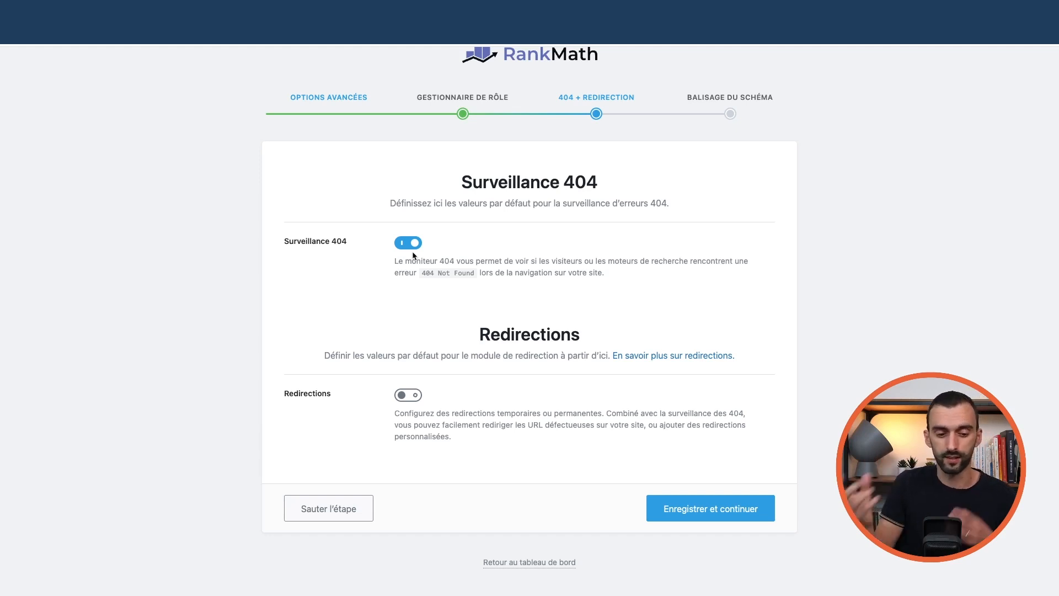
{"action": "left_click", "coordinate": [406, 398]}
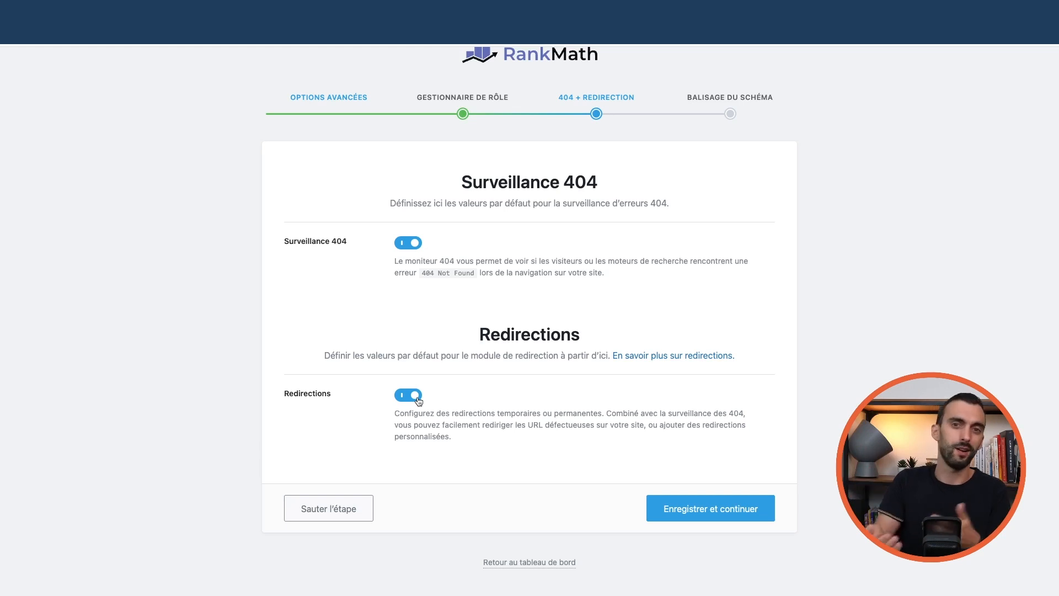
{"action": "left_click", "coordinate": [722, 516]}
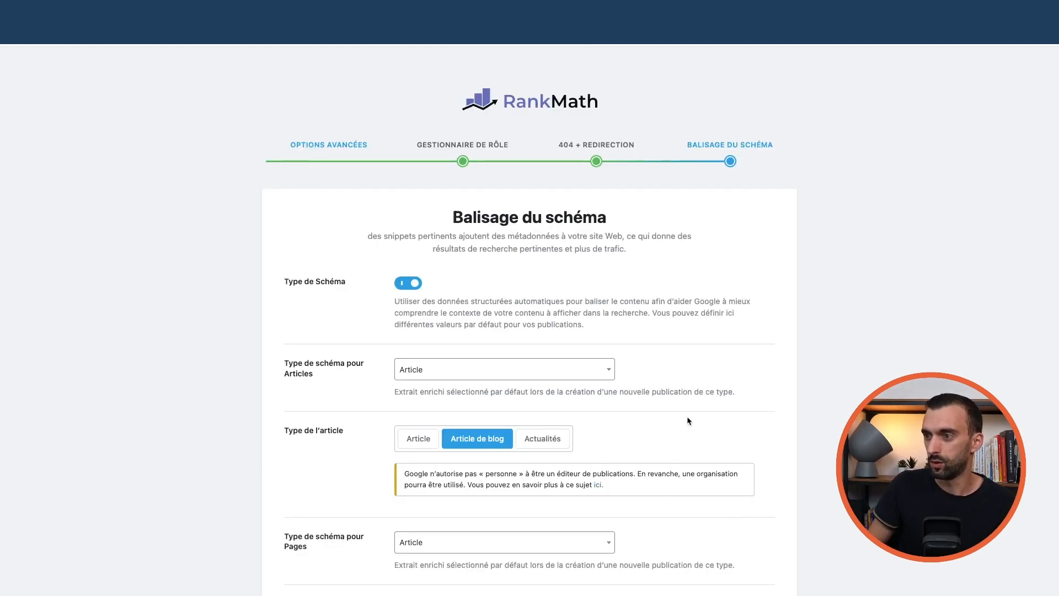
Keep Article as the posts' schema type and save the Balisage du schéma step
{"action": "scroll", "coordinate": [687, 420], "scroll_direction": "down", "scroll_amount": 3}
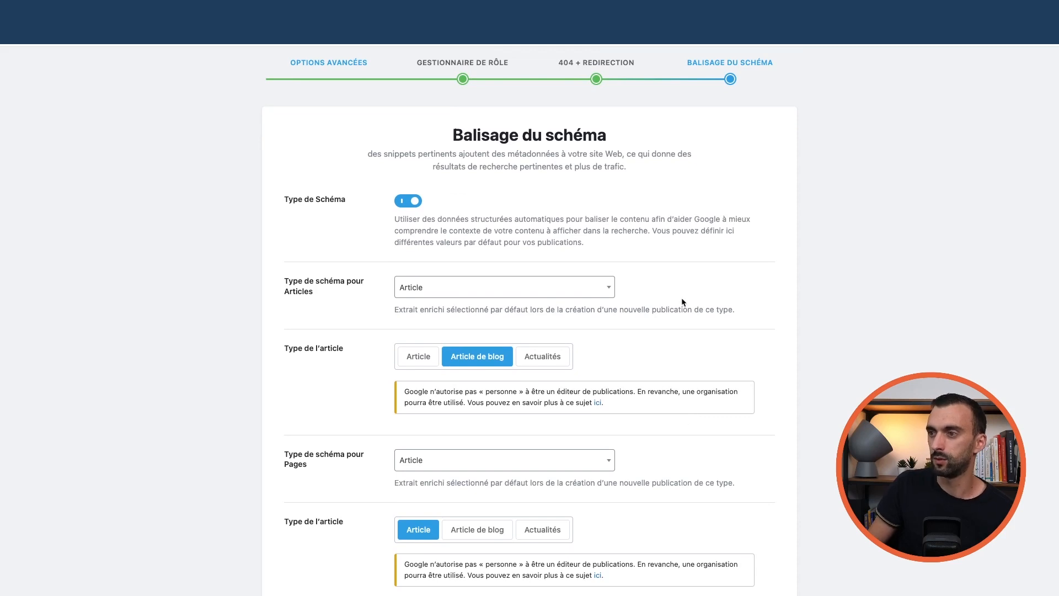
{"action": "scroll", "coordinate": [690, 309], "scroll_direction": "down", "scroll_amount": 2}
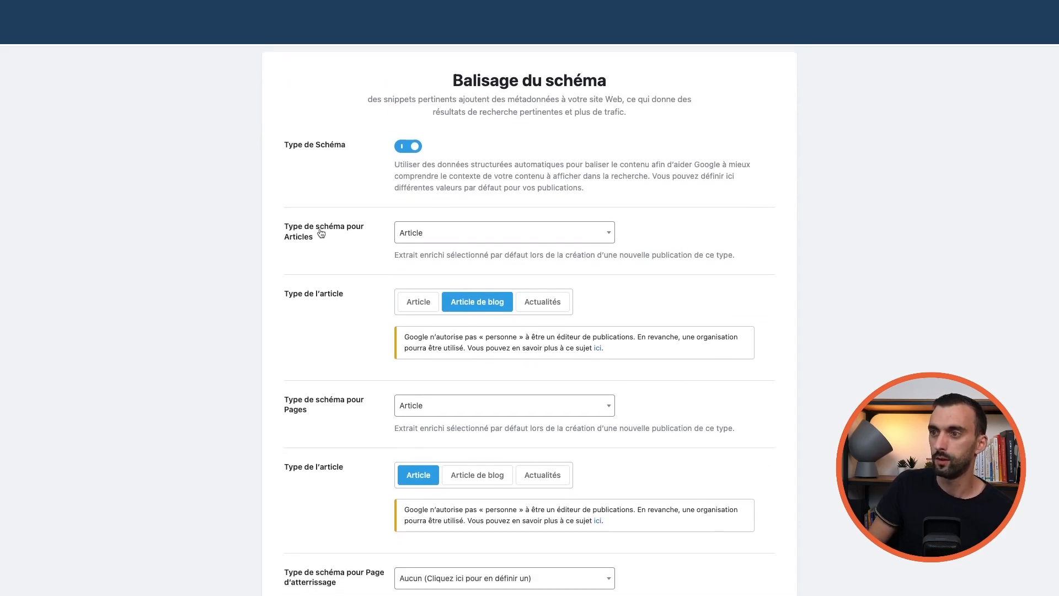
{"action": "left_click", "coordinate": [439, 234]}
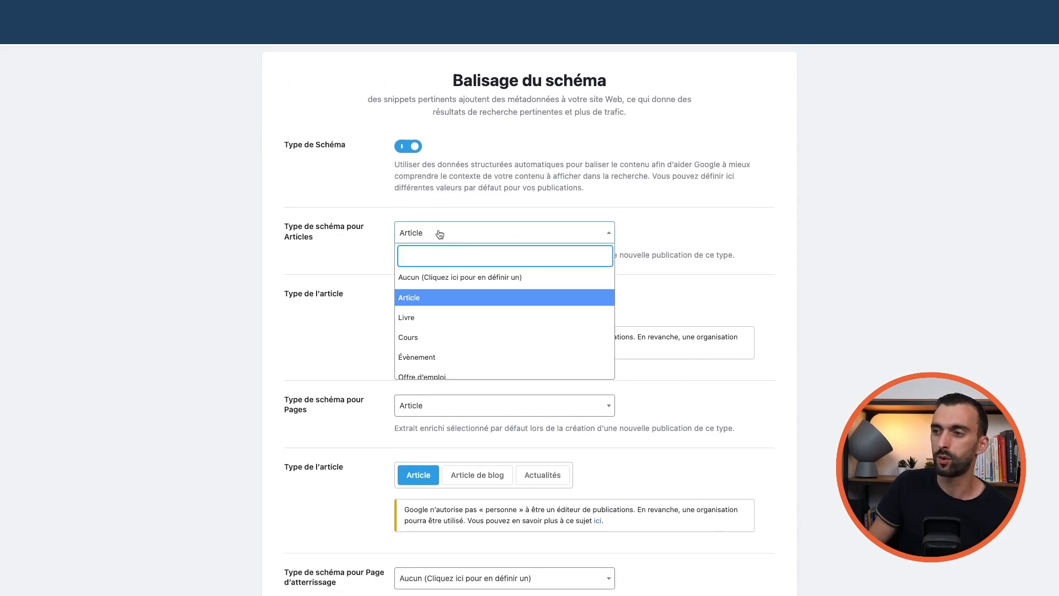
{"action": "left_click", "coordinate": [420, 297]}
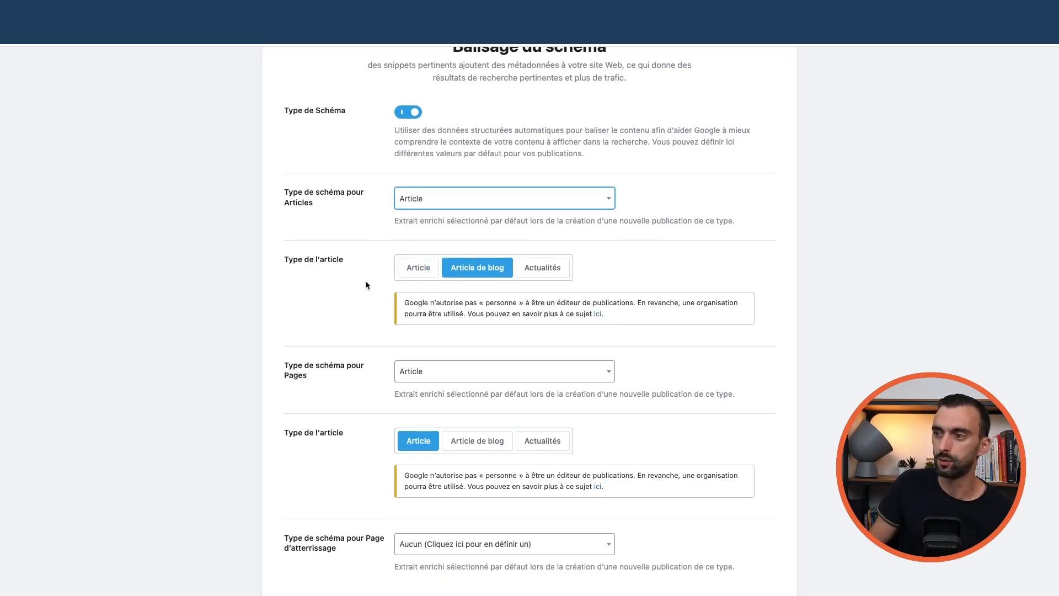
{"action": "scroll", "coordinate": [348, 265], "scroll_direction": "down", "scroll_amount": 2}
{"action": "scroll", "coordinate": [325, 255], "scroll_direction": "down", "scroll_amount": 5}
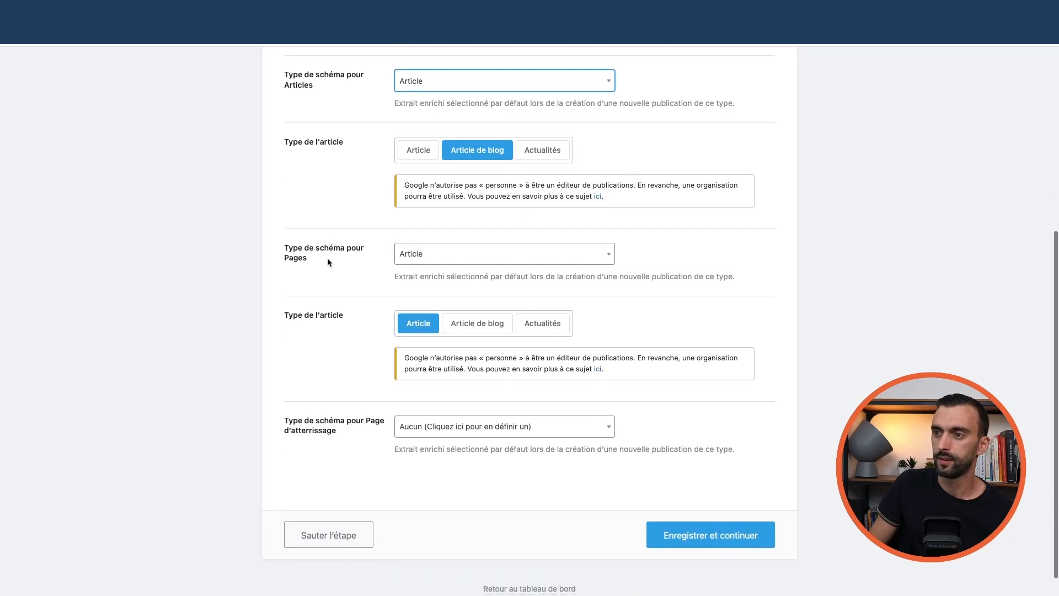
{"action": "scroll", "coordinate": [329, 237], "scroll_direction": "up", "scroll_amount": 7}
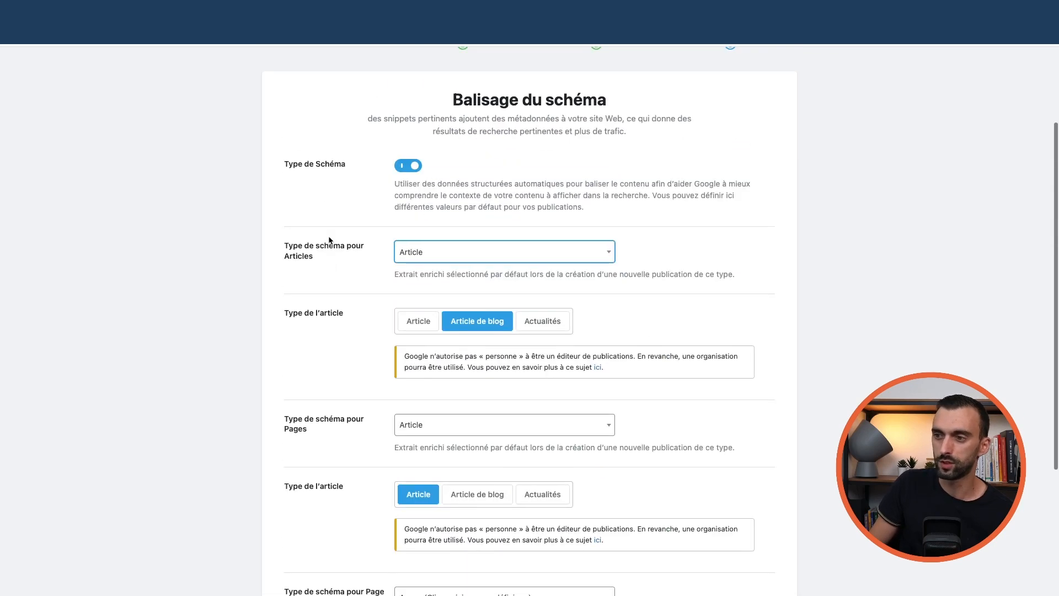
{"action": "scroll", "coordinate": [328, 241], "scroll_direction": "down", "scroll_amount": 6}
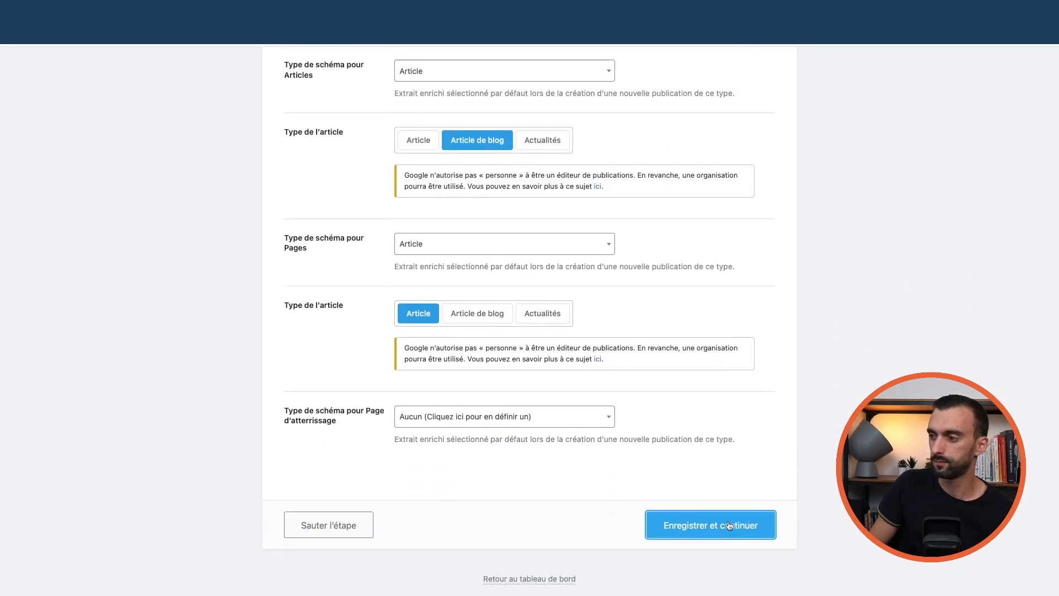
{"action": "left_click", "coordinate": [733, 527]}
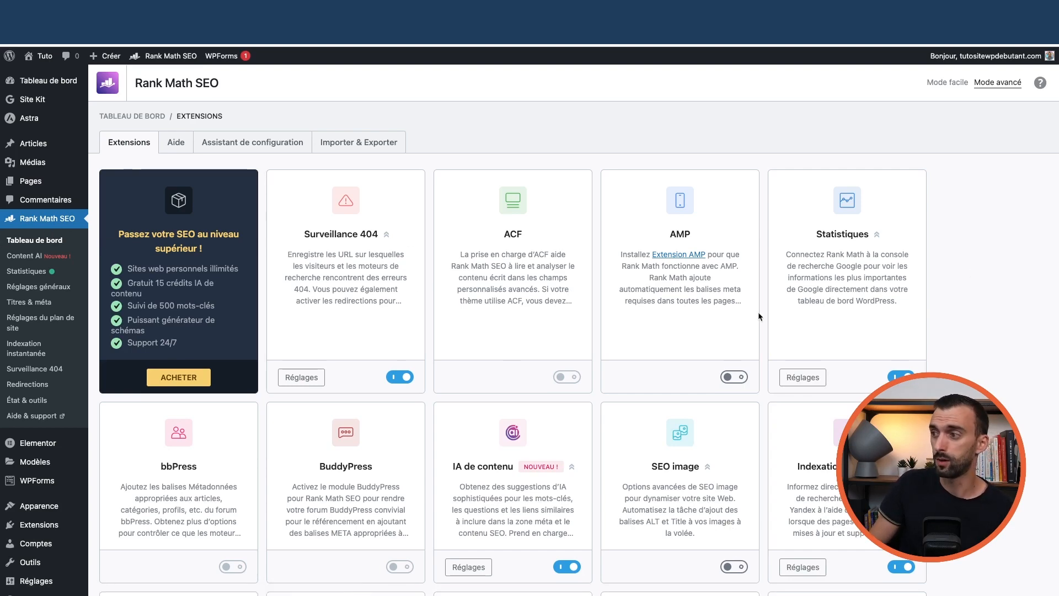
{"action": "scroll", "coordinate": [889, 355], "scroll_direction": "down", "scroll_amount": 6}
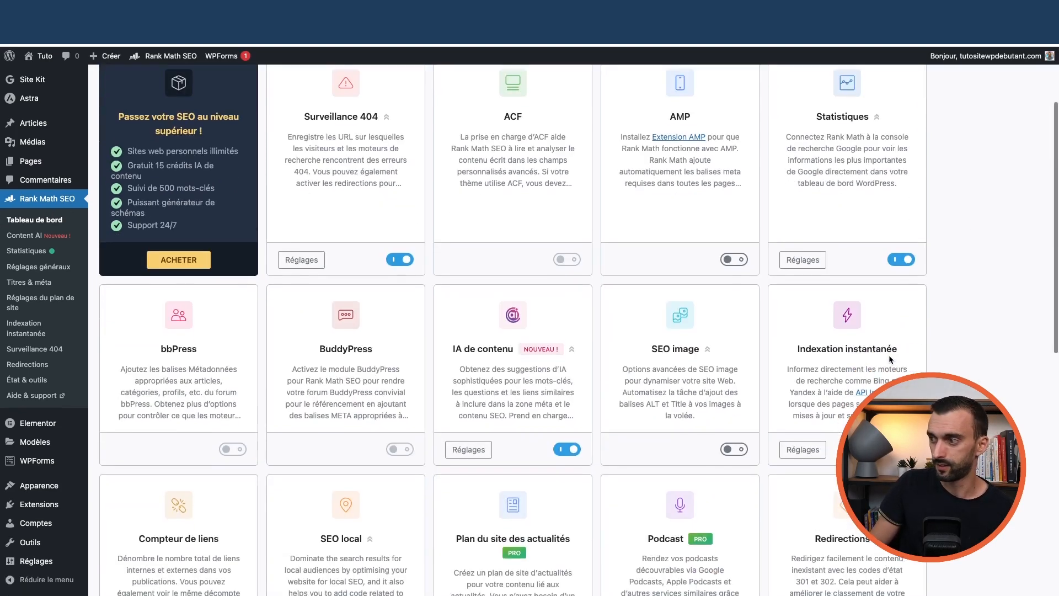
{"action": "scroll", "coordinate": [867, 354], "scroll_direction": "up", "scroll_amount": 6}
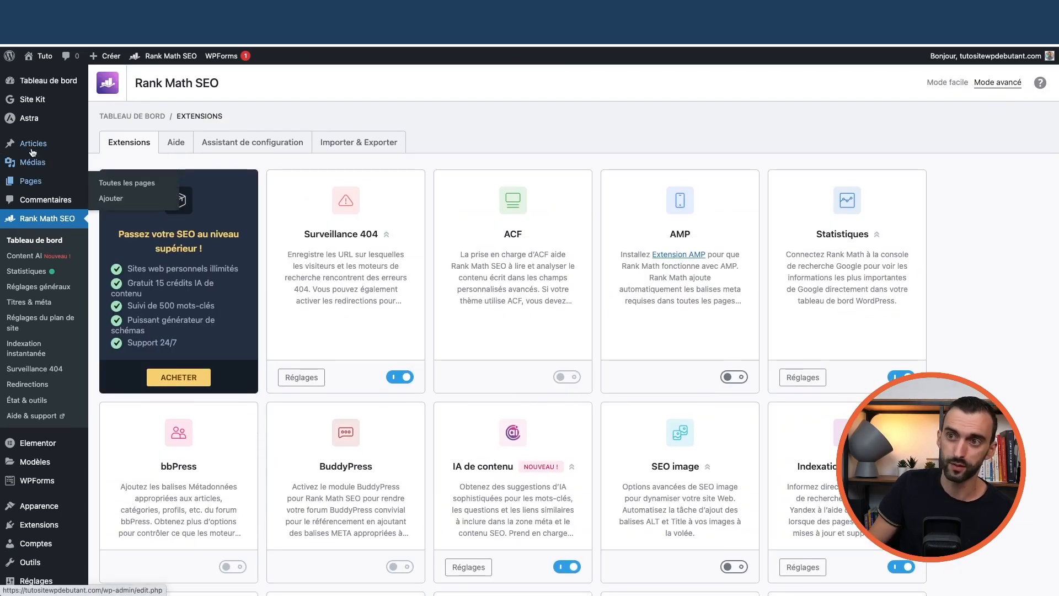
Open the À propos page and set its Rank Math focus keyword to 'à propos'
{"action": "left_click", "coordinate": [115, 185]}
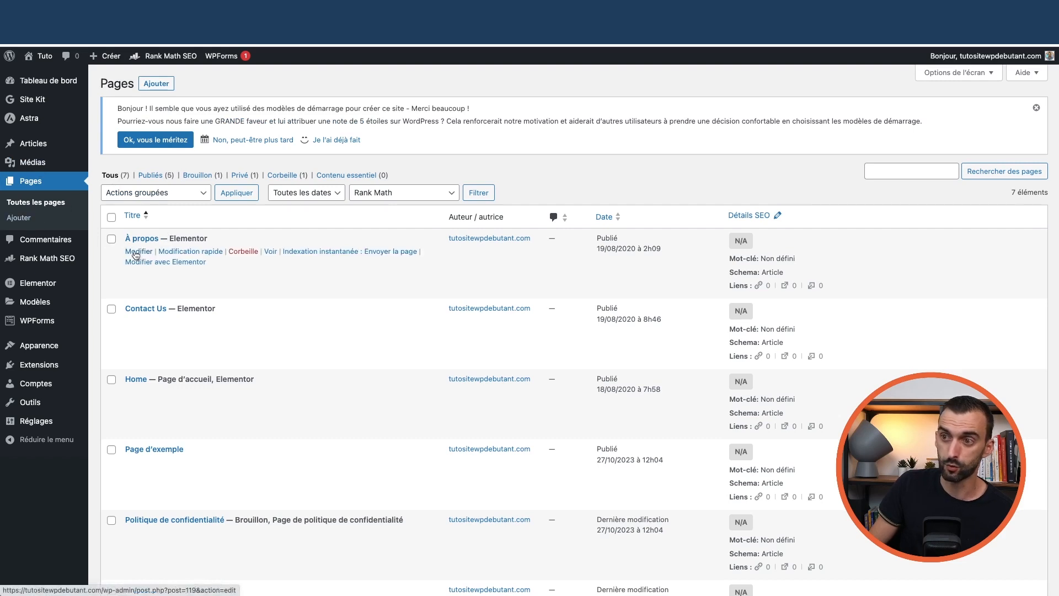
{"action": "left_click", "coordinate": [134, 253]}
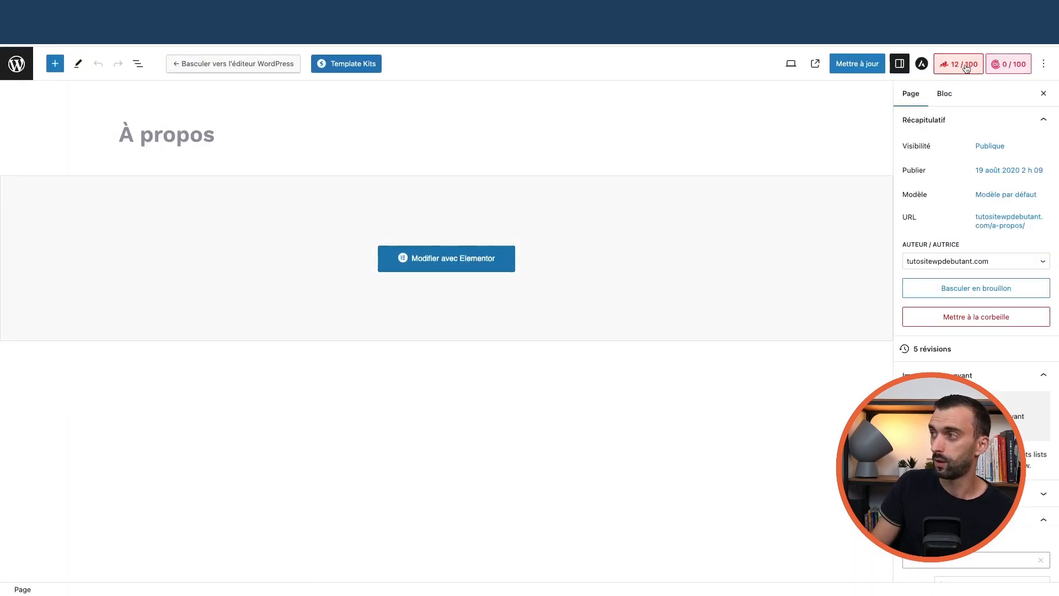
{"action": "left_click", "coordinate": [966, 67]}
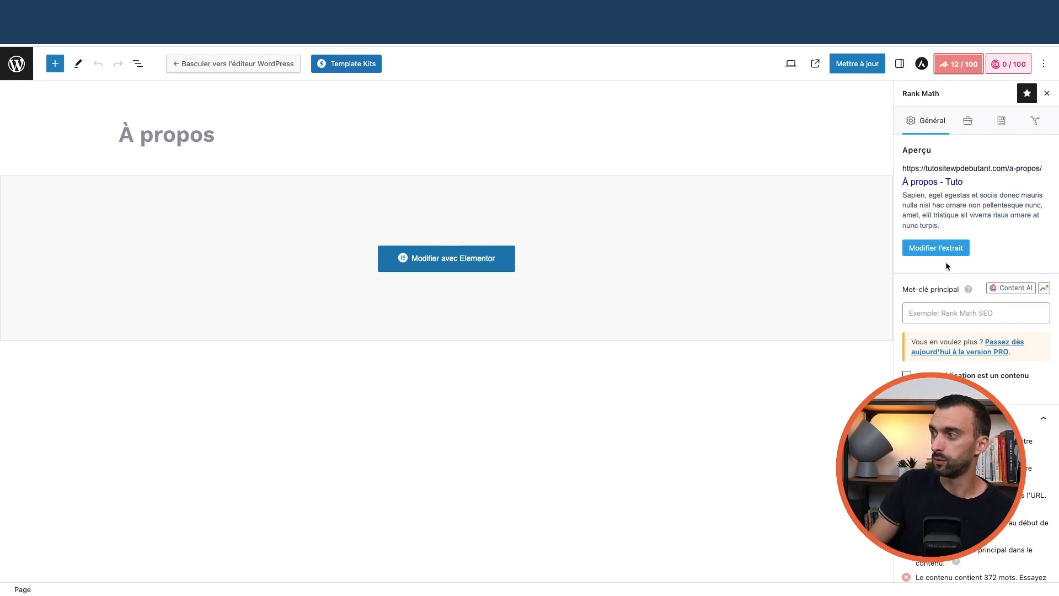
{"action": "left_click", "coordinate": [938, 313]}
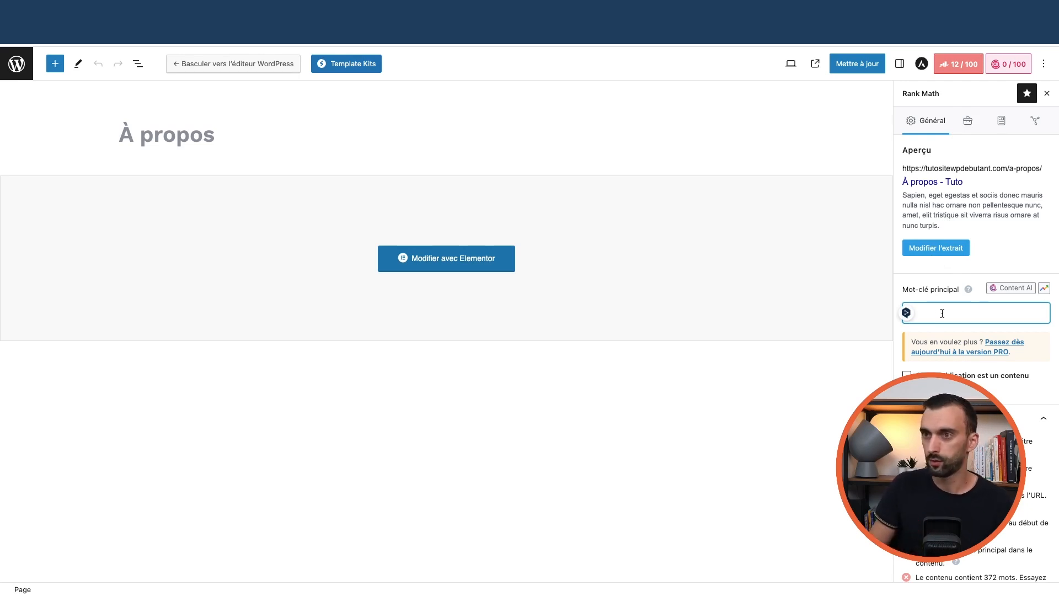
{"action": "type", "text": "à pro"}
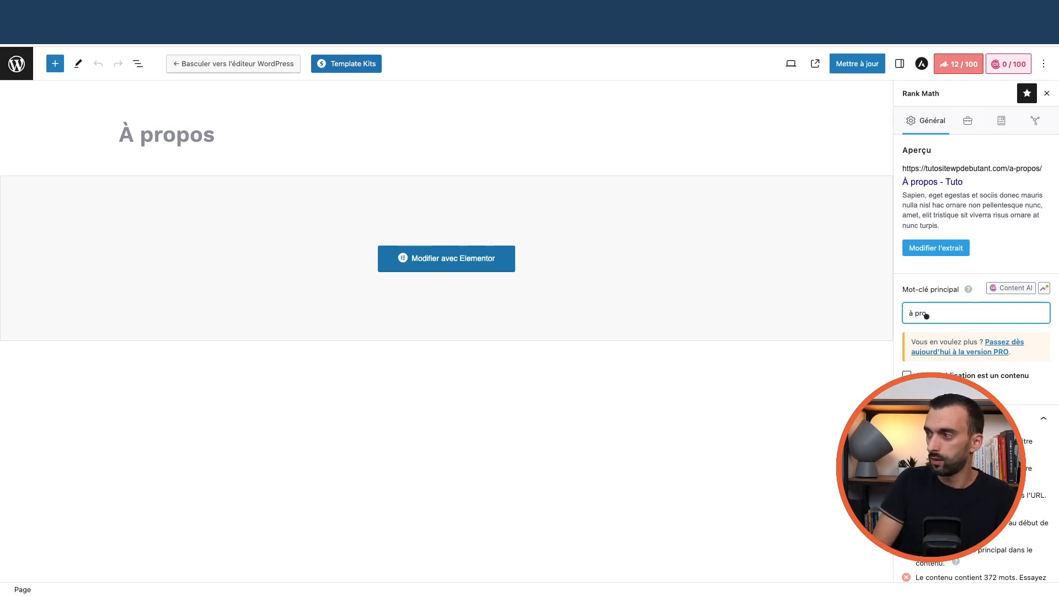
{"action": "type", "text": "sppos"}
{"action": "key", "text": "Return"}
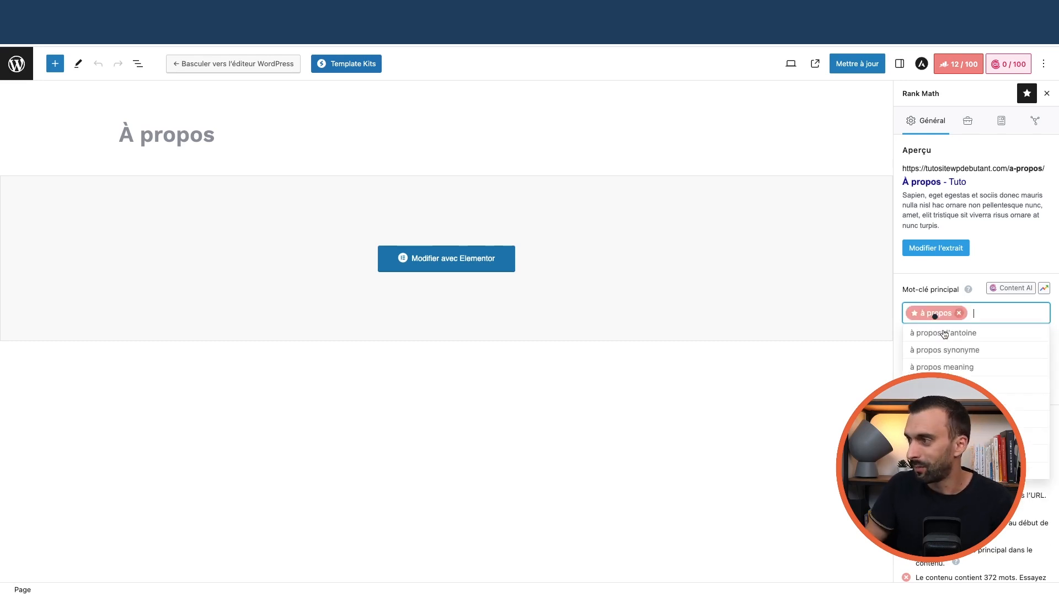
Review the page's Avancé robots meta settings and its Article schema
{"action": "scroll", "coordinate": [932, 311], "scroll_direction": "down", "scroll_amount": 4}
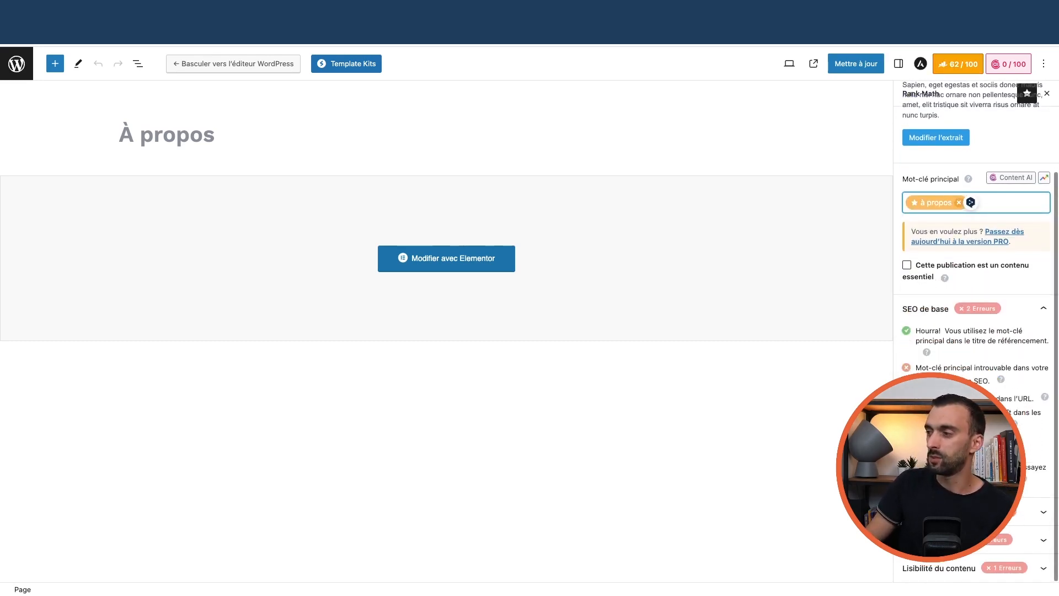
{"action": "scroll", "coordinate": [973, 331], "scroll_direction": "down", "scroll_amount": 5}
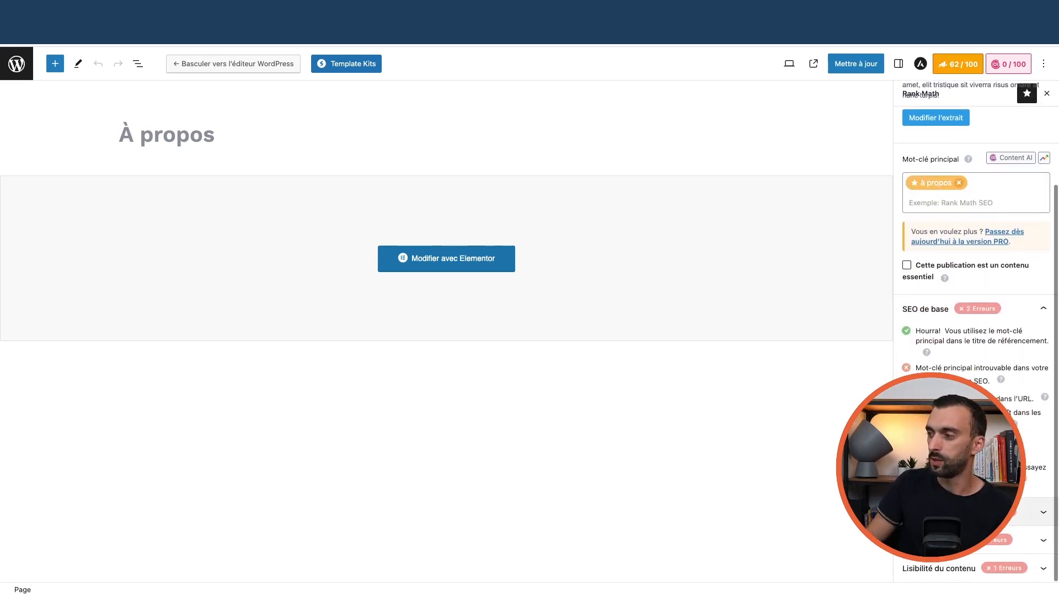
{"action": "scroll", "coordinate": [973, 275], "scroll_direction": "up", "scroll_amount": 10}
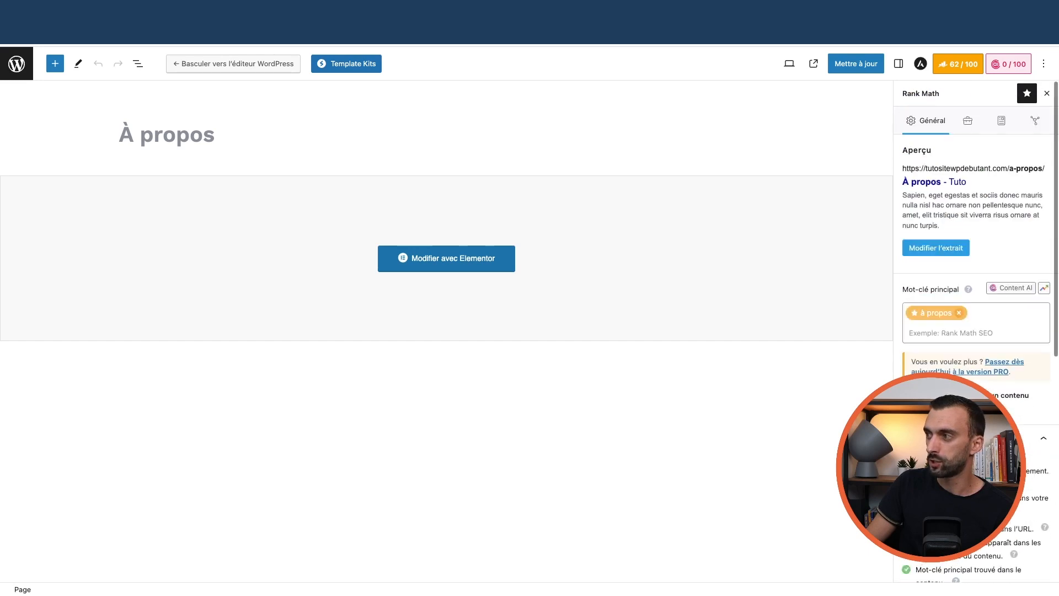
{"action": "left_click", "coordinate": [967, 121]}
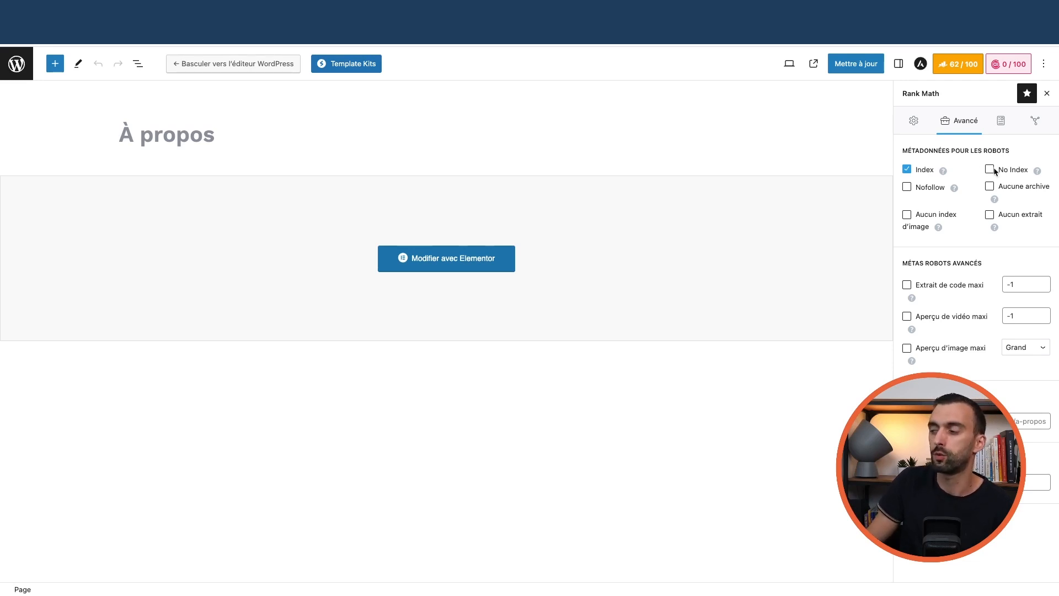
{"action": "left_click", "coordinate": [1001, 132]}
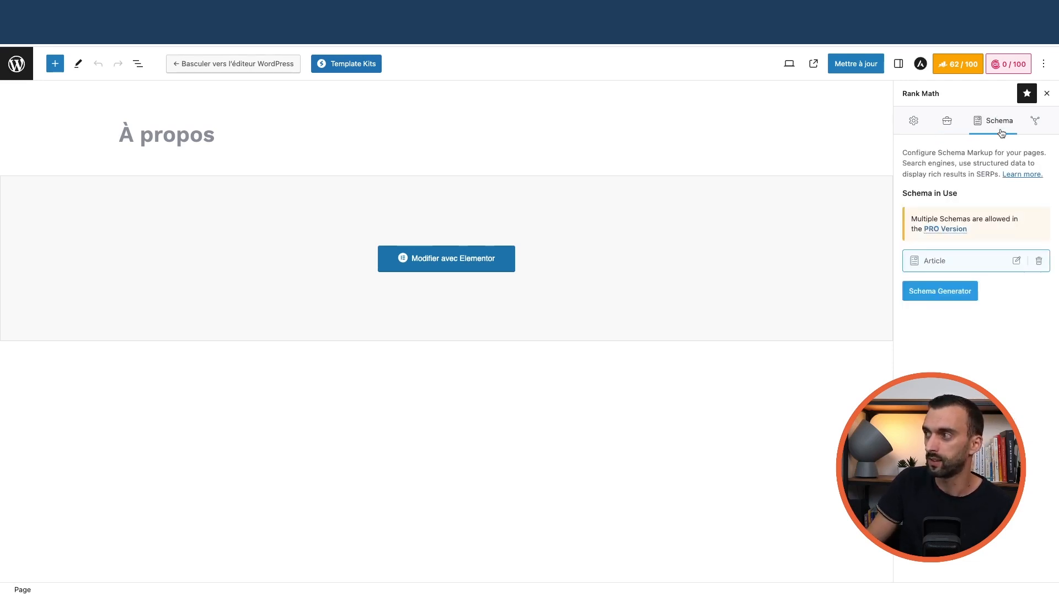
{"action": "left_click", "coordinate": [1016, 262]}
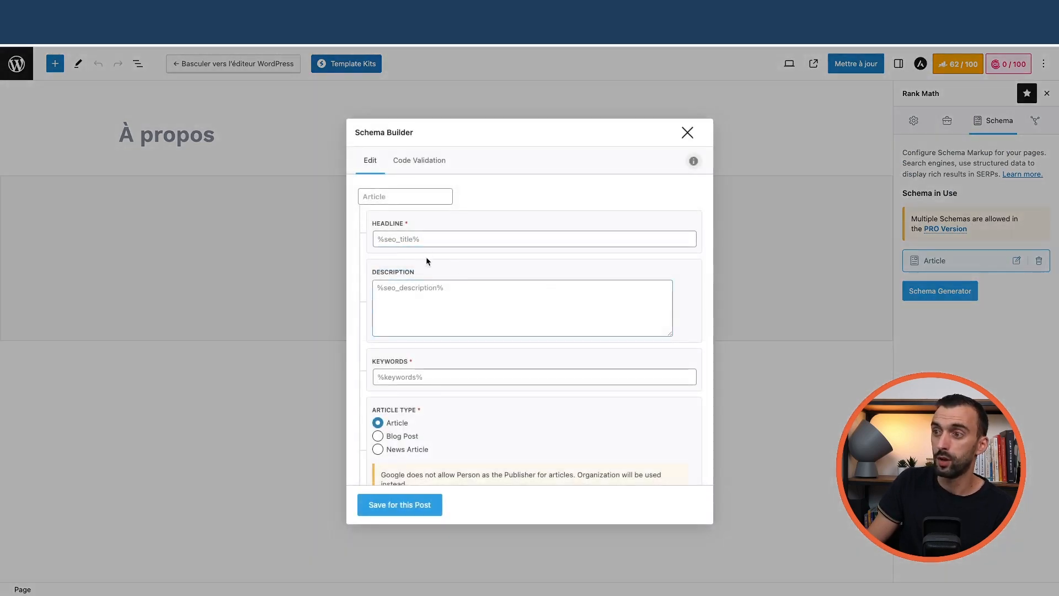
{"action": "scroll", "coordinate": [433, 251], "scroll_direction": "down", "scroll_amount": 1}
{"action": "left_click", "coordinate": [687, 133]}
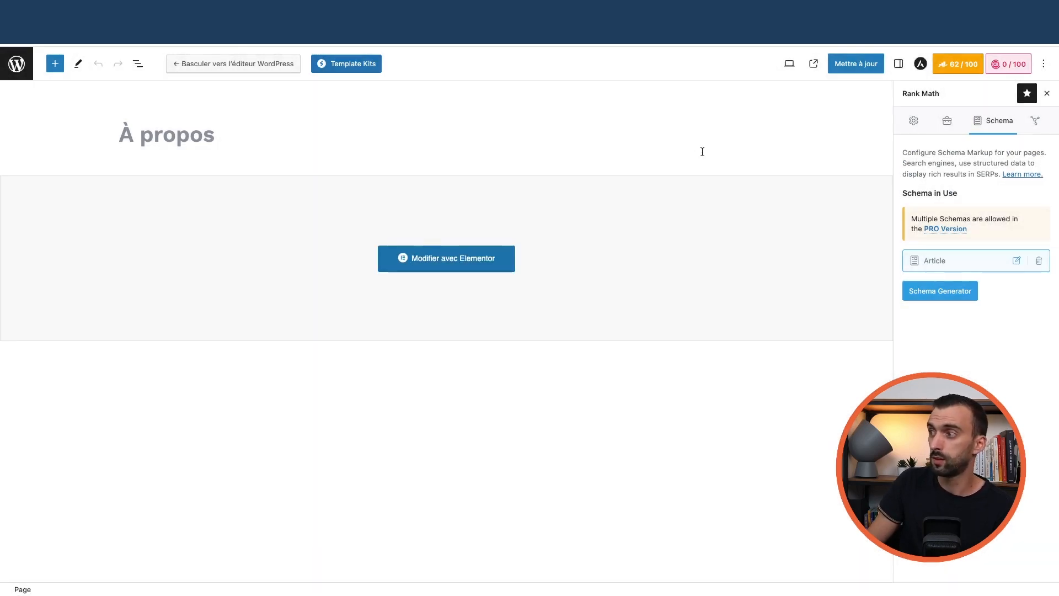
{"action": "left_click", "coordinate": [936, 298]}
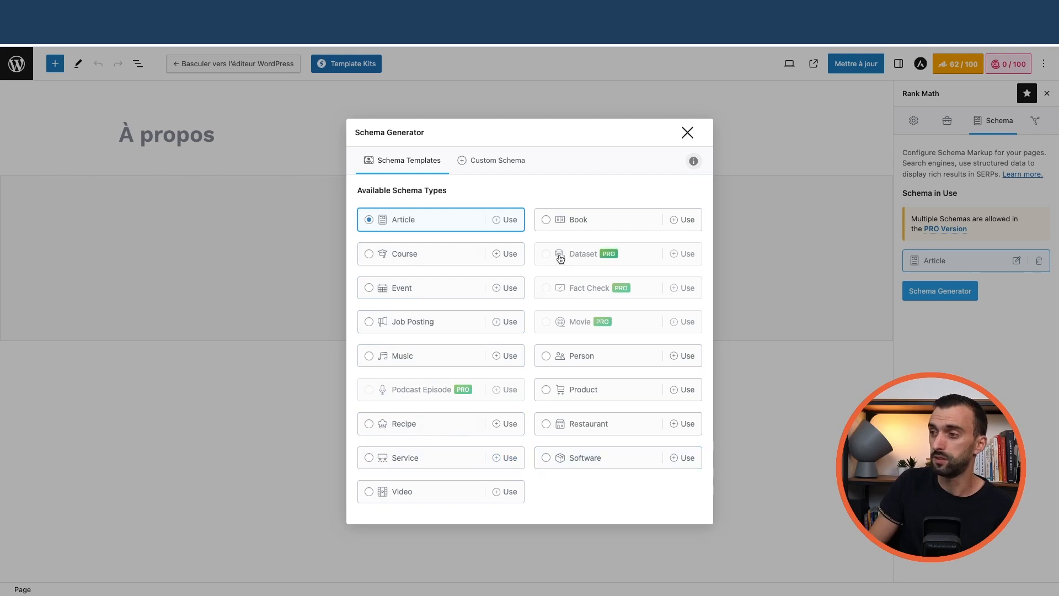
{"action": "left_click", "coordinate": [687, 132]}
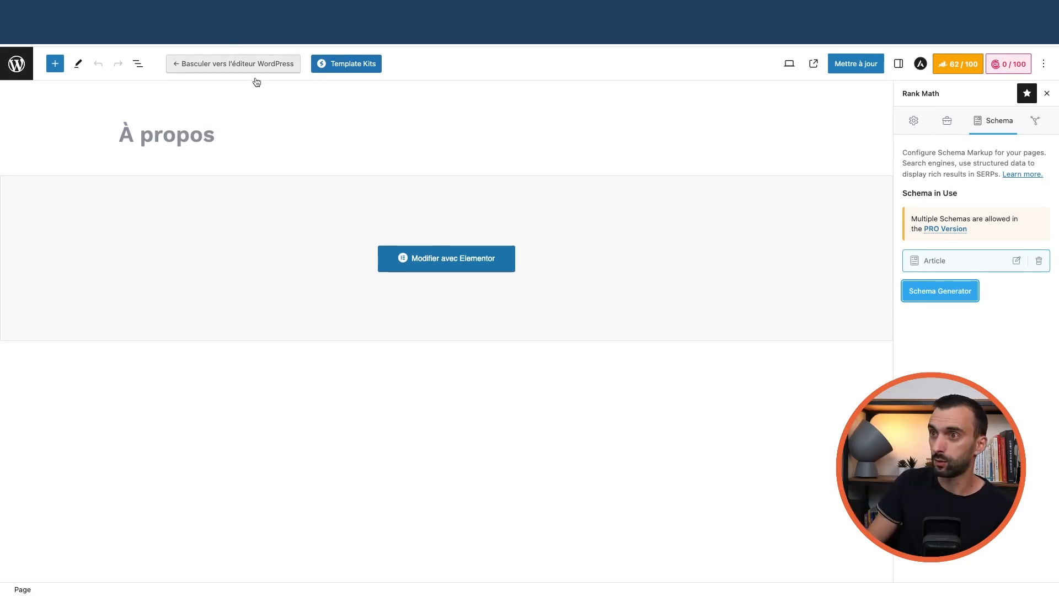
Open the À propos page in Elementor and review its Rank Math SEO checks
{"action": "left_click", "coordinate": [449, 263]}
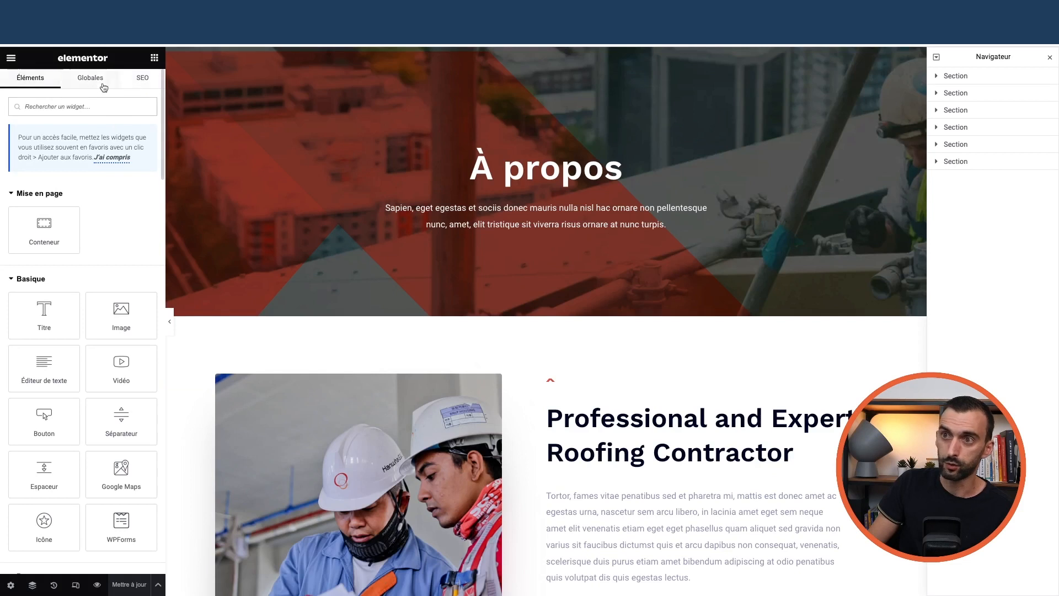
{"action": "left_click", "coordinate": [143, 79]}
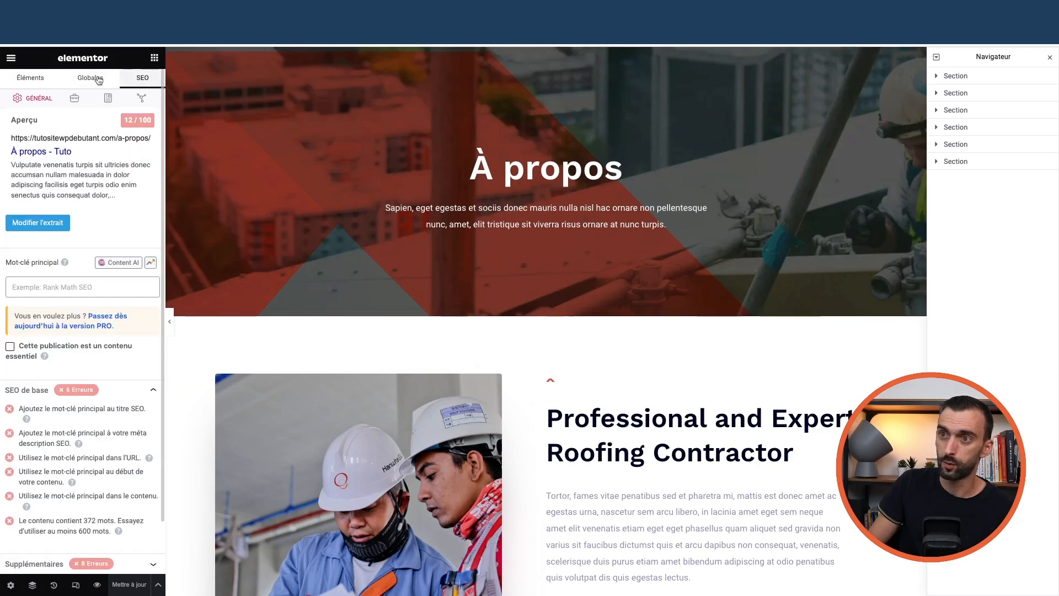
{"action": "left_click", "coordinate": [156, 59]}
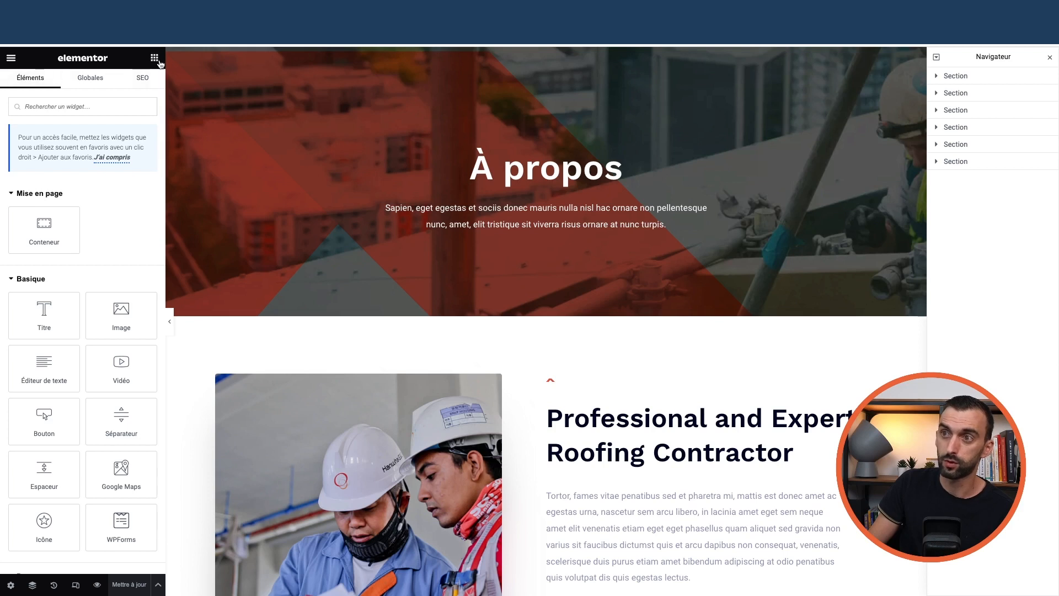
{"action": "left_click", "coordinate": [142, 78]}
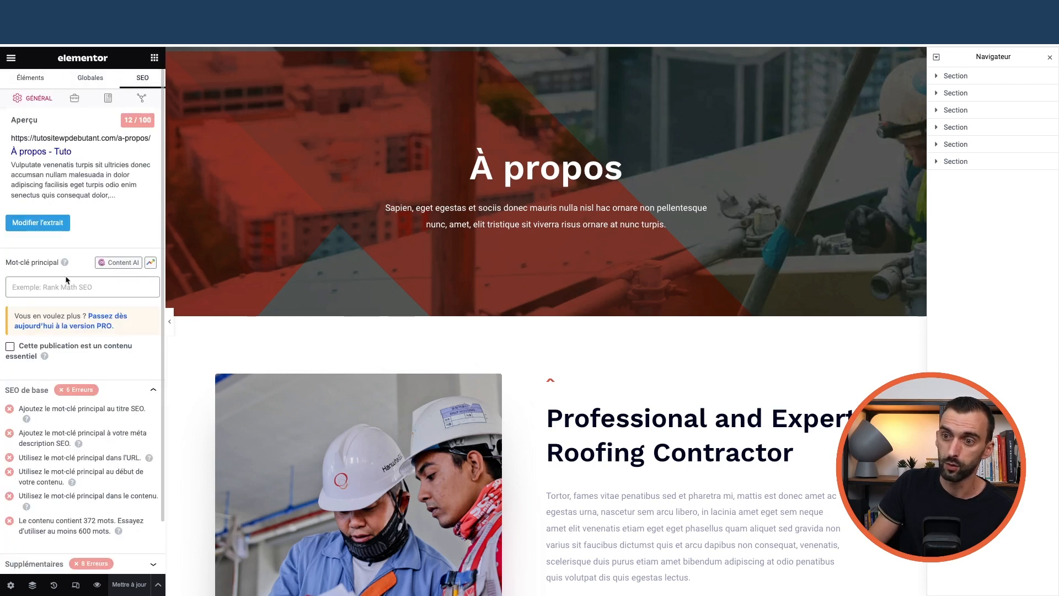
{"action": "scroll", "coordinate": [72, 331], "scroll_direction": "down", "scroll_amount": 1}
{"action": "left_click", "coordinate": [66, 506]}
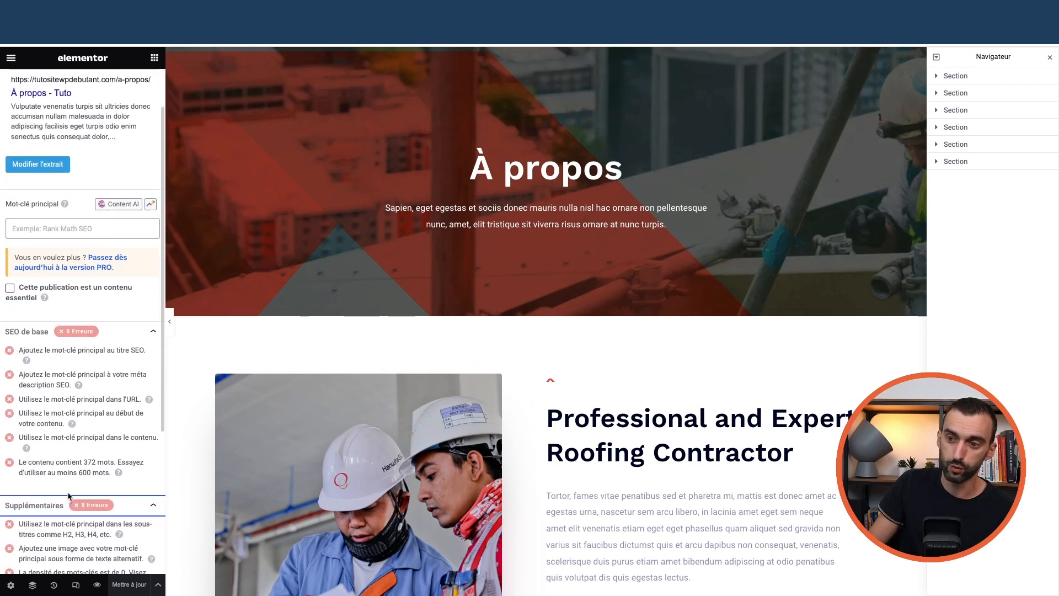
{"action": "scroll", "coordinate": [61, 331], "scroll_direction": "down", "scroll_amount": 3}
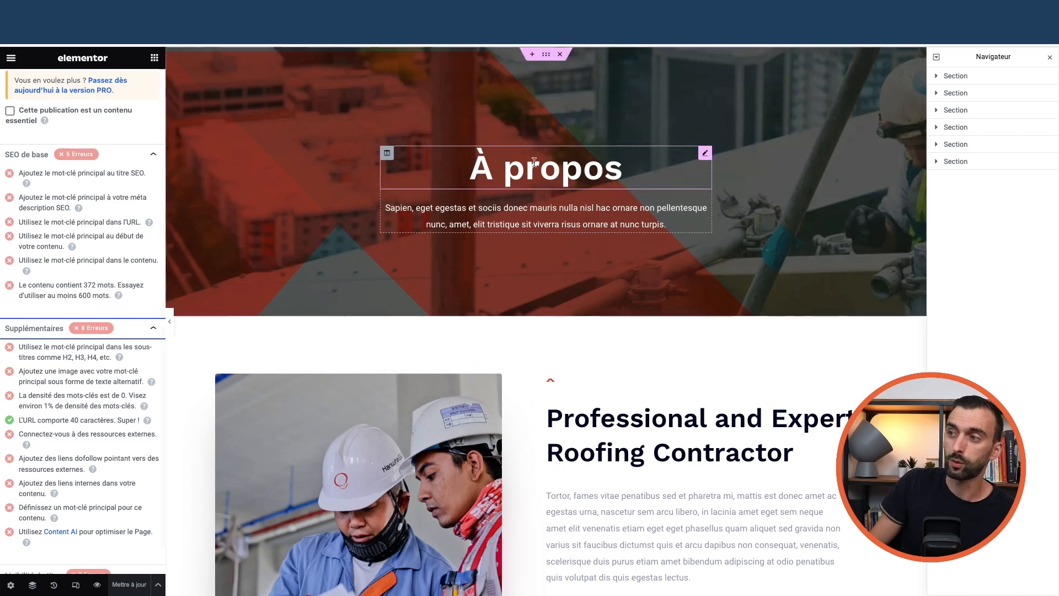
{"action": "left_click", "coordinate": [622, 168]}
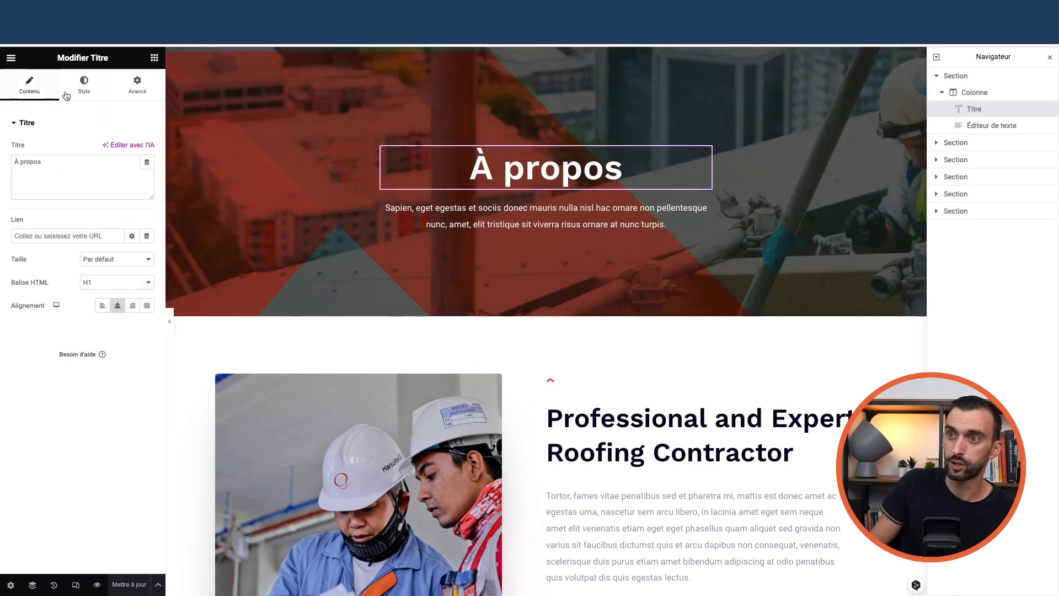
{"action": "left_click", "coordinate": [154, 57]}
{"action": "left_click", "coordinate": [145, 77]}
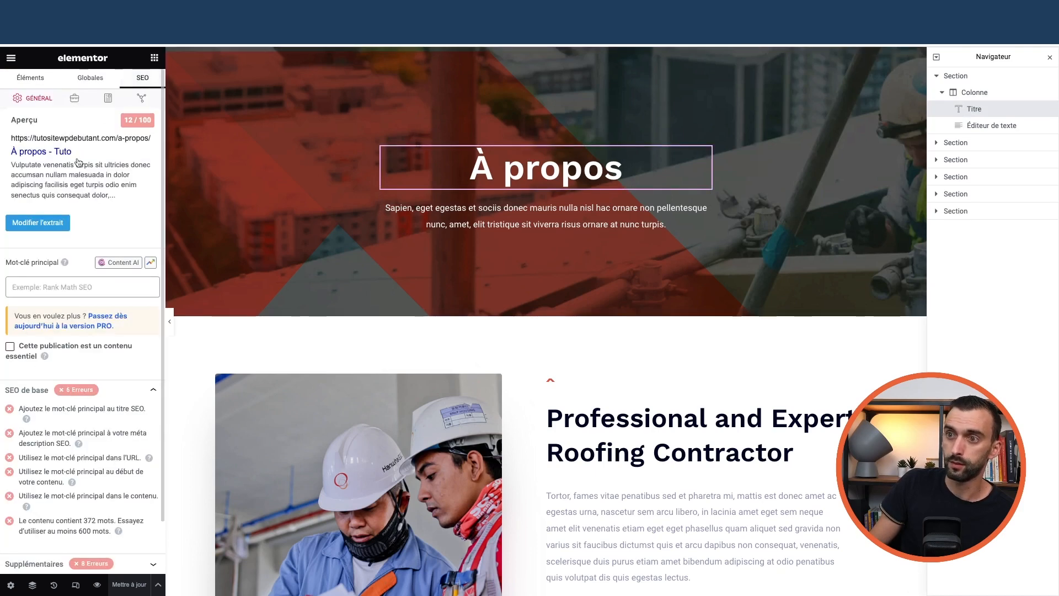
Pick 'à propos' from the suggestions as the focus keyword, raising the score to 62/100
{"action": "left_click", "coordinate": [56, 287]}
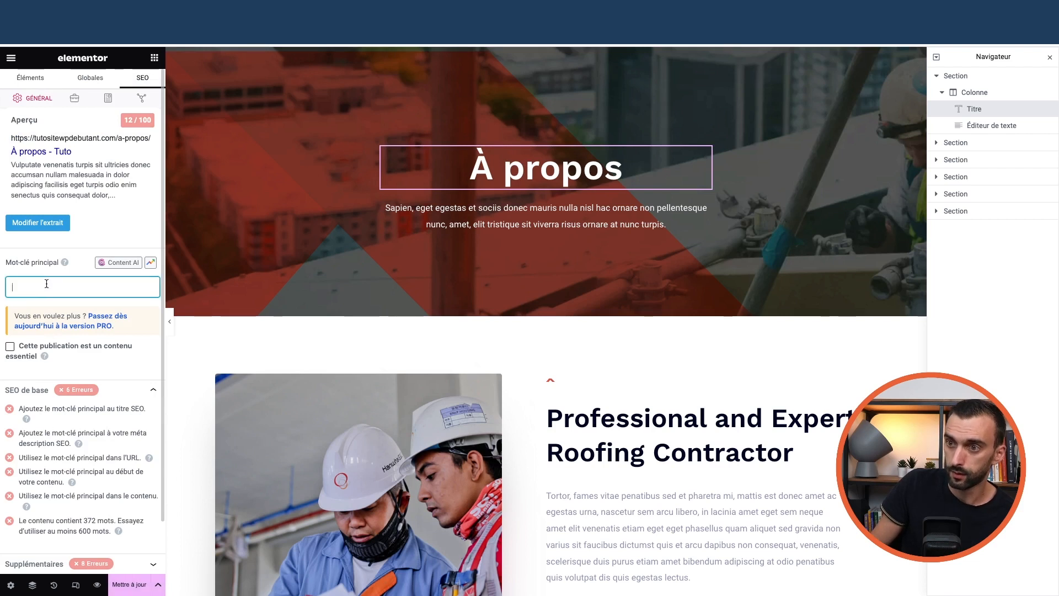
{"action": "type", "text": "à propos"}
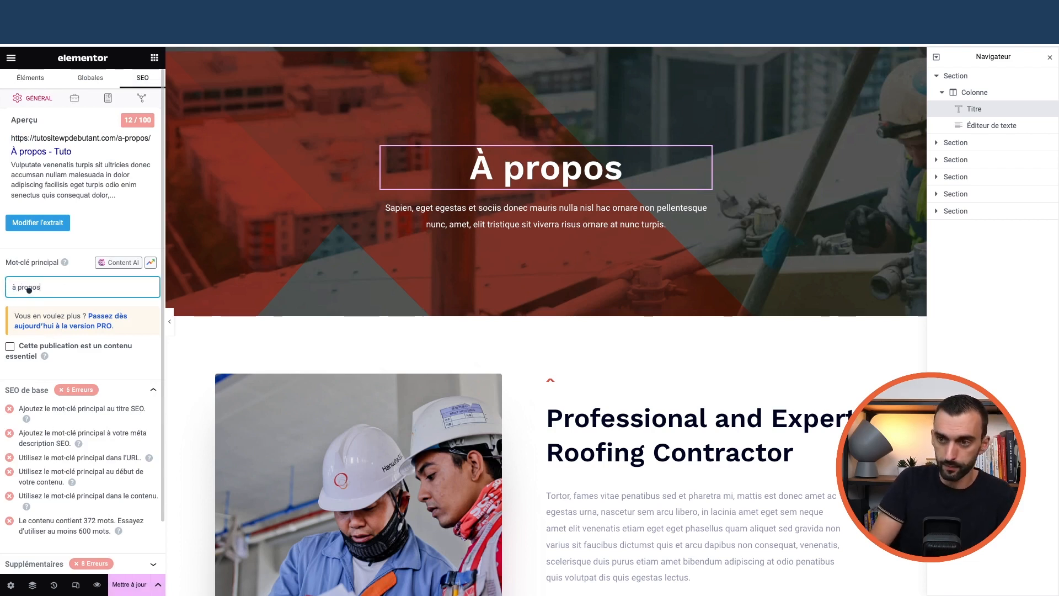
{"action": "left_click", "coordinate": [46, 303]}
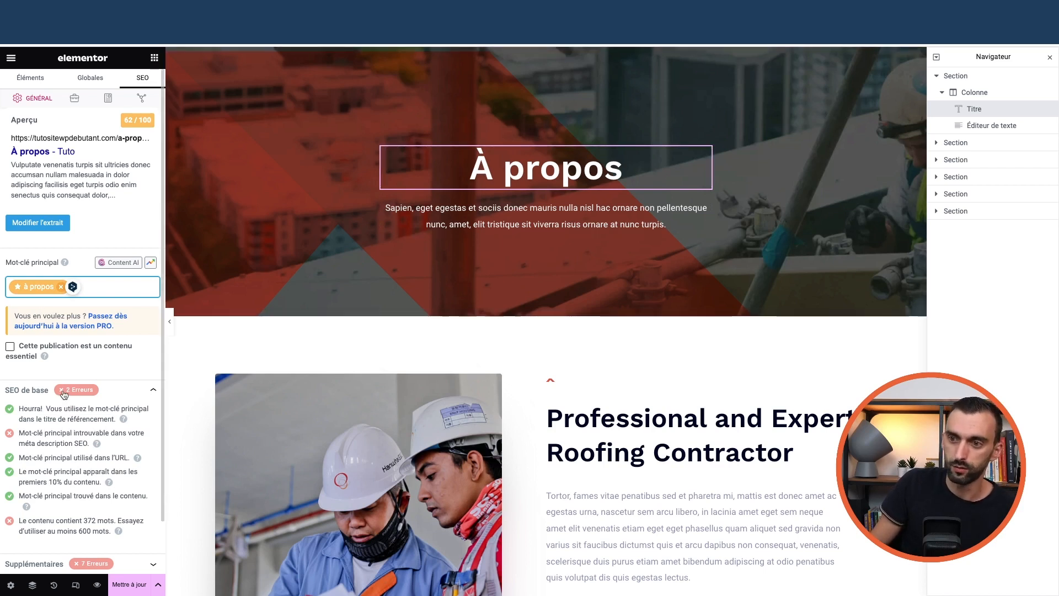
{"action": "scroll", "coordinate": [87, 372], "scroll_direction": "down", "scroll_amount": 2}
{"action": "scroll", "coordinate": [88, 386], "scroll_direction": "up", "scroll_amount": 2}
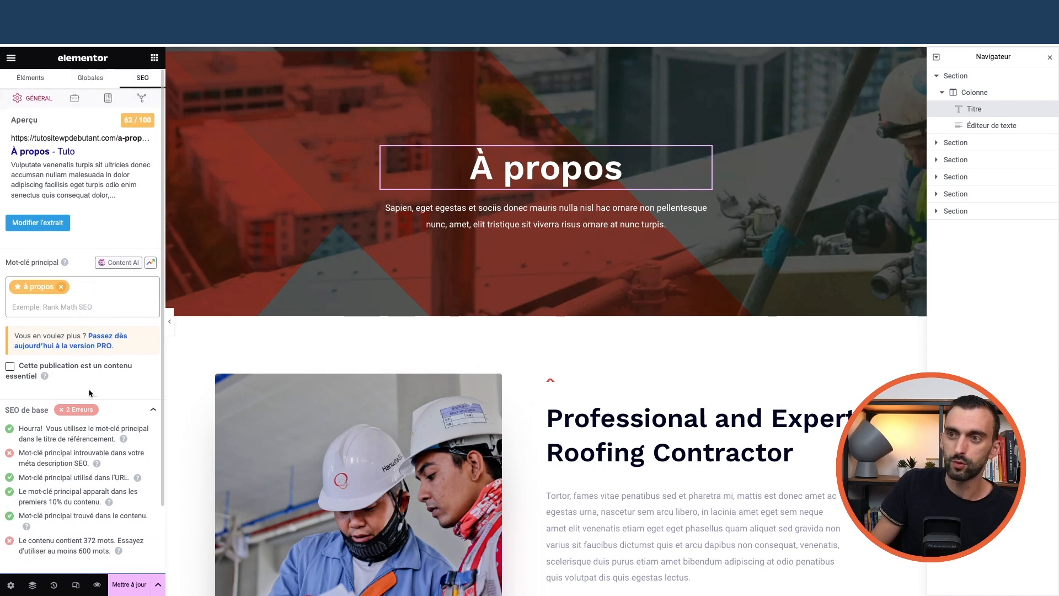
Check the page's Général and Avancé robots and canonical settings
{"action": "left_click", "coordinate": [140, 100]}
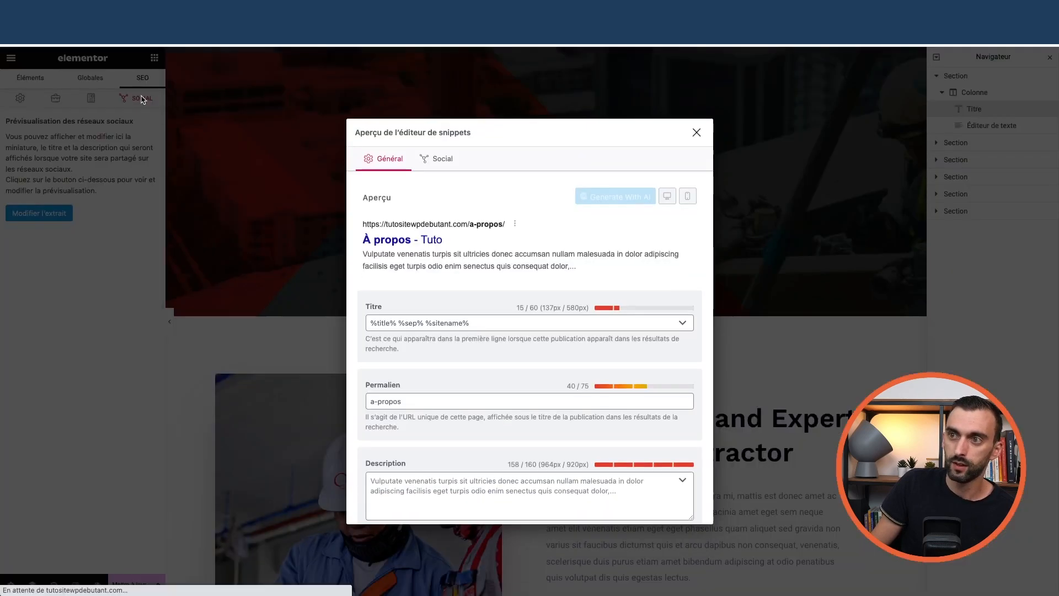
{"action": "left_click", "coordinate": [694, 133]}
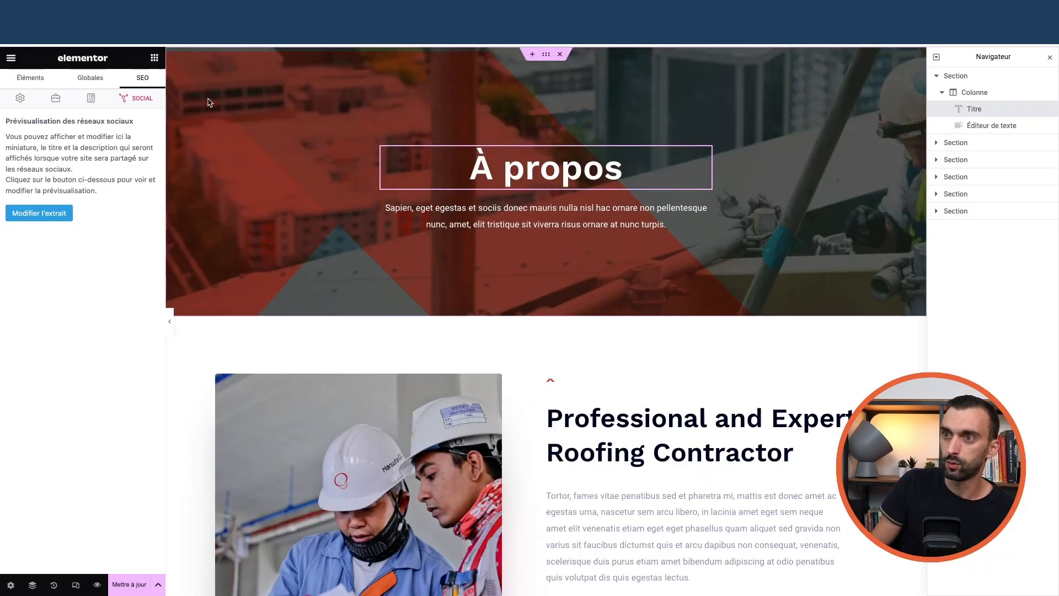
{"action": "left_click", "coordinate": [18, 98]}
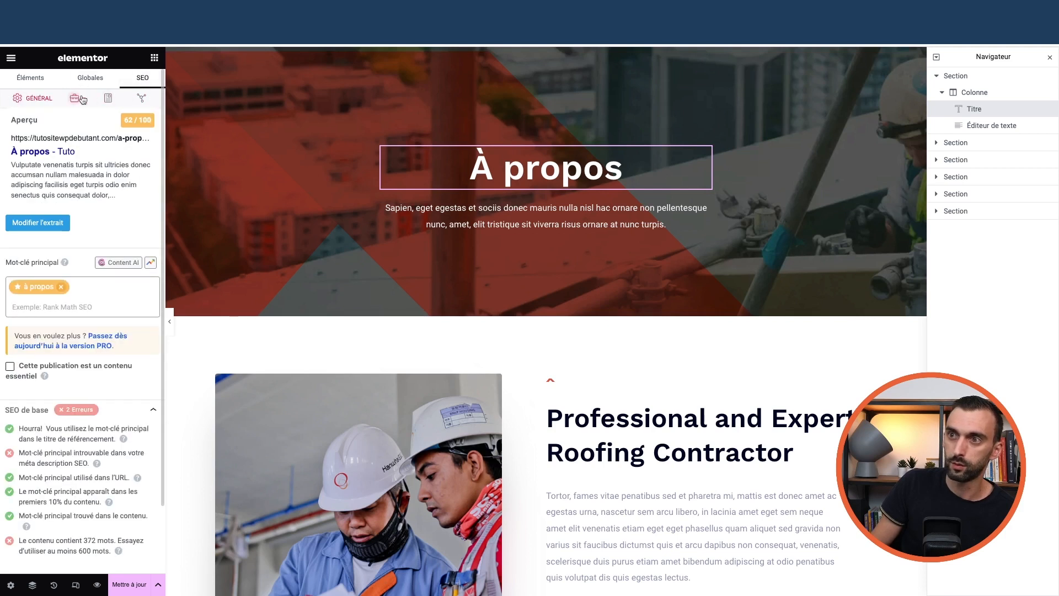
{"action": "left_click", "coordinate": [77, 99]}
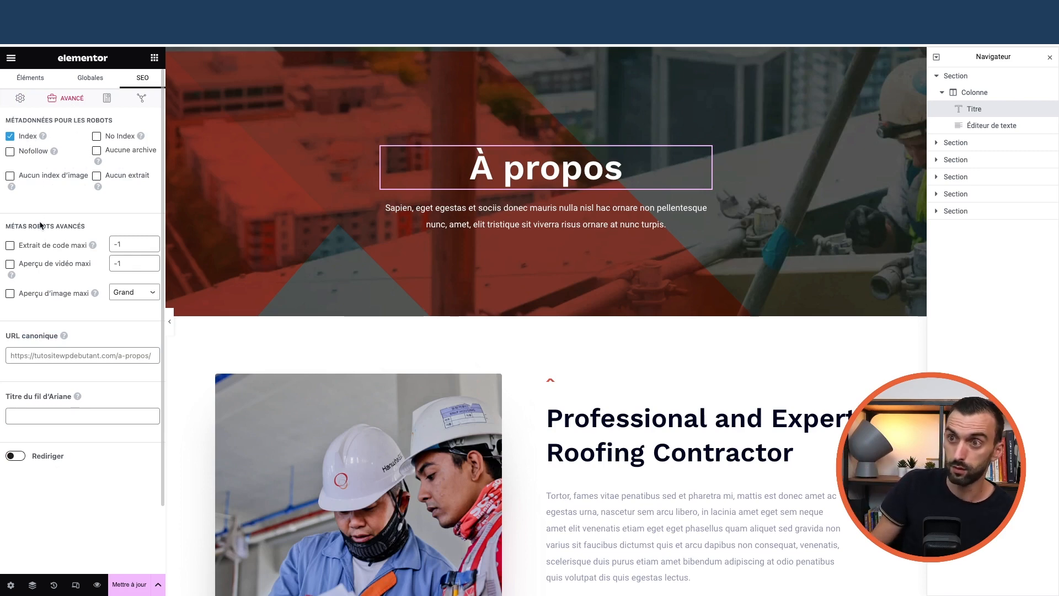
{"action": "scroll", "coordinate": [492, 364], "scroll_direction": "down", "scroll_amount": 4}
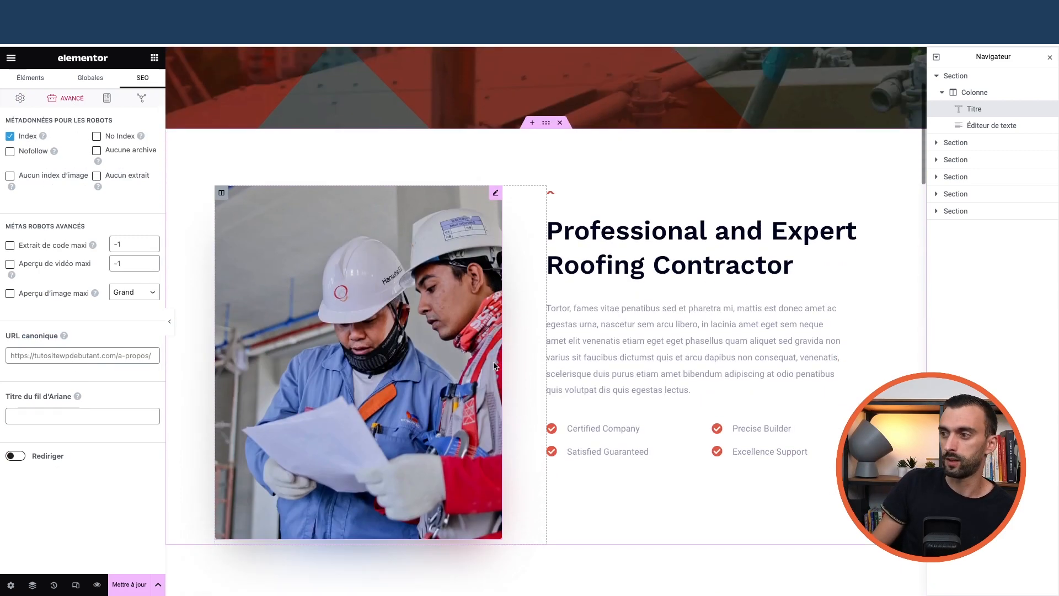
{"action": "scroll", "coordinate": [495, 368], "scroll_direction": "down", "scroll_amount": 10}
{"action": "scroll", "coordinate": [494, 364], "scroll_direction": "up", "scroll_amount": 15}
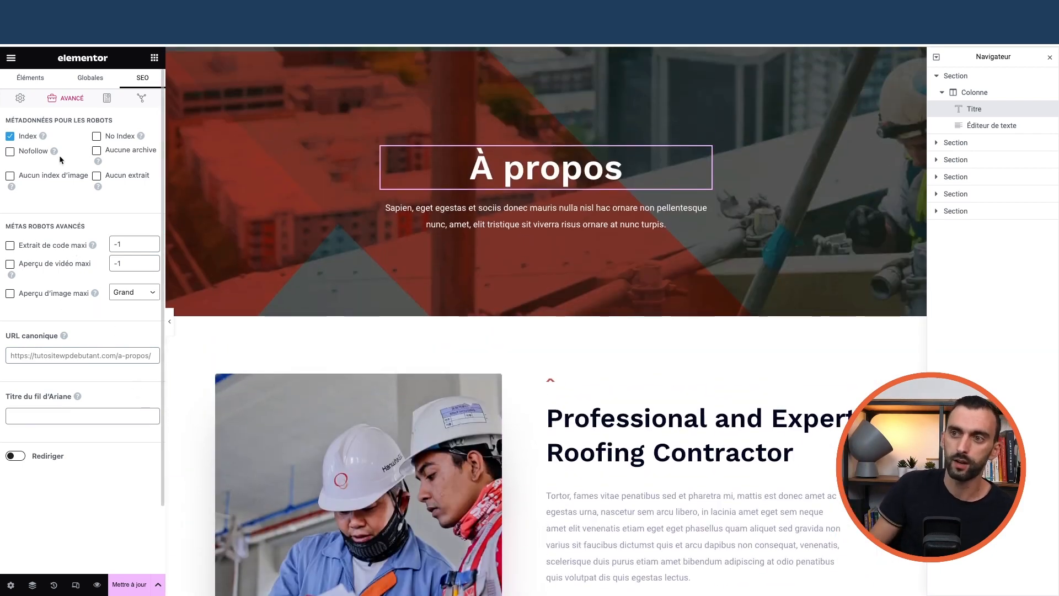
Open the snippet editor and compare the Facebook and Twitter share previews
{"action": "left_click", "coordinate": [105, 98]}
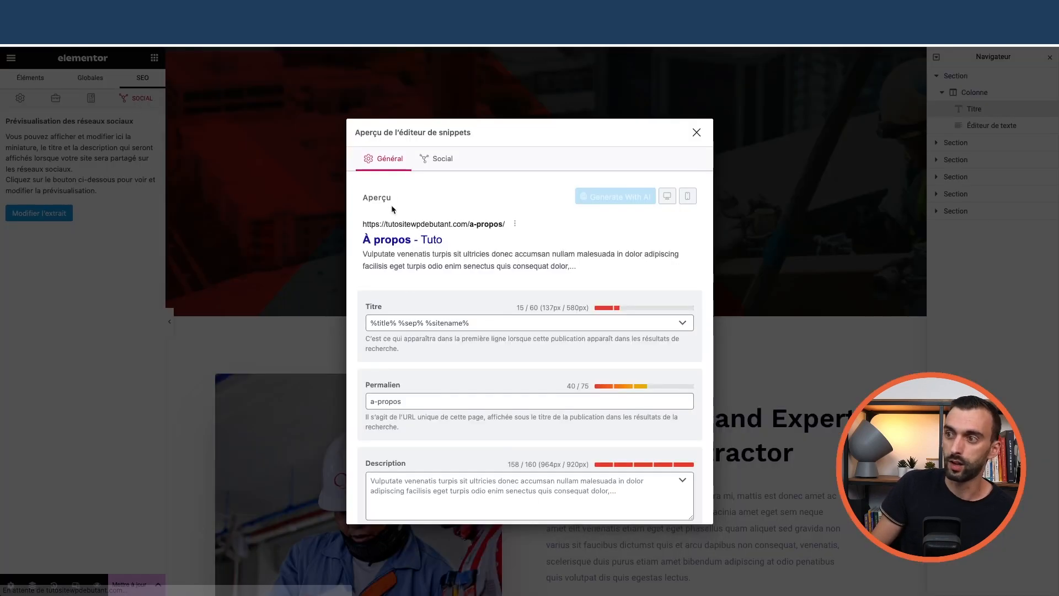
{"action": "scroll", "coordinate": [445, 331], "scroll_direction": "down", "scroll_amount": 2}
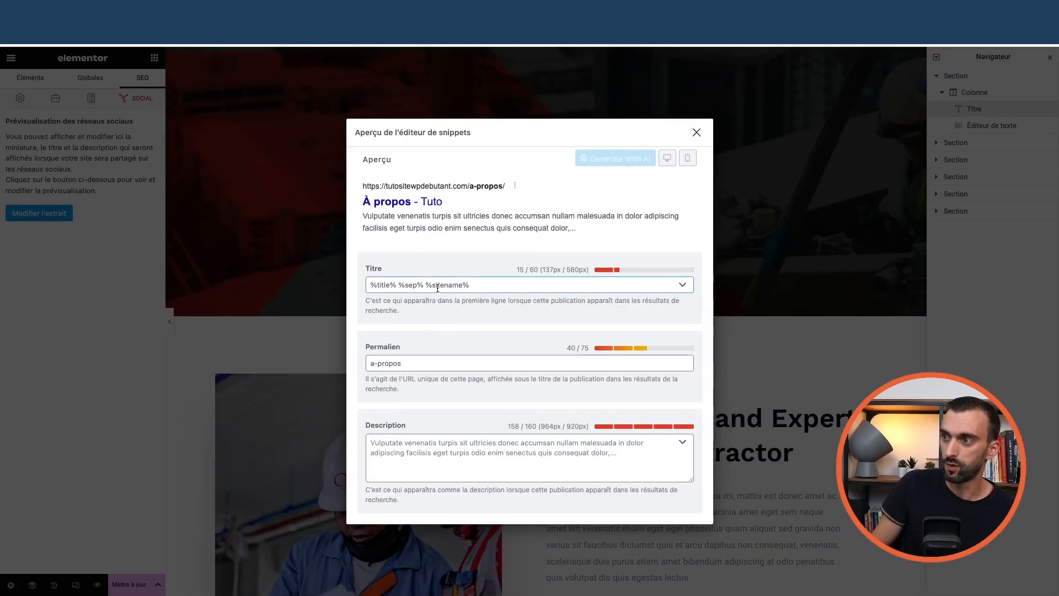
{"action": "scroll", "coordinate": [437, 287], "scroll_direction": "up", "scroll_amount": 2}
{"action": "left_click", "coordinate": [437, 159]}
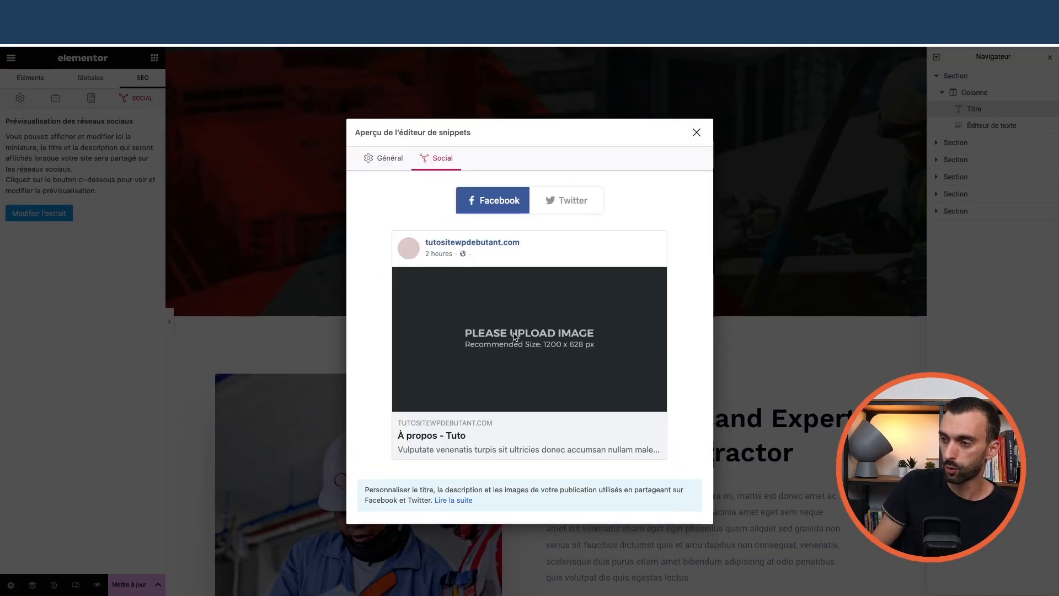
{"action": "scroll", "coordinate": [514, 335], "scroll_direction": "down", "scroll_amount": 2}
{"action": "scroll", "coordinate": [518, 331], "scroll_direction": "up", "scroll_amount": 3}
{"action": "left_click", "coordinate": [566, 200]}
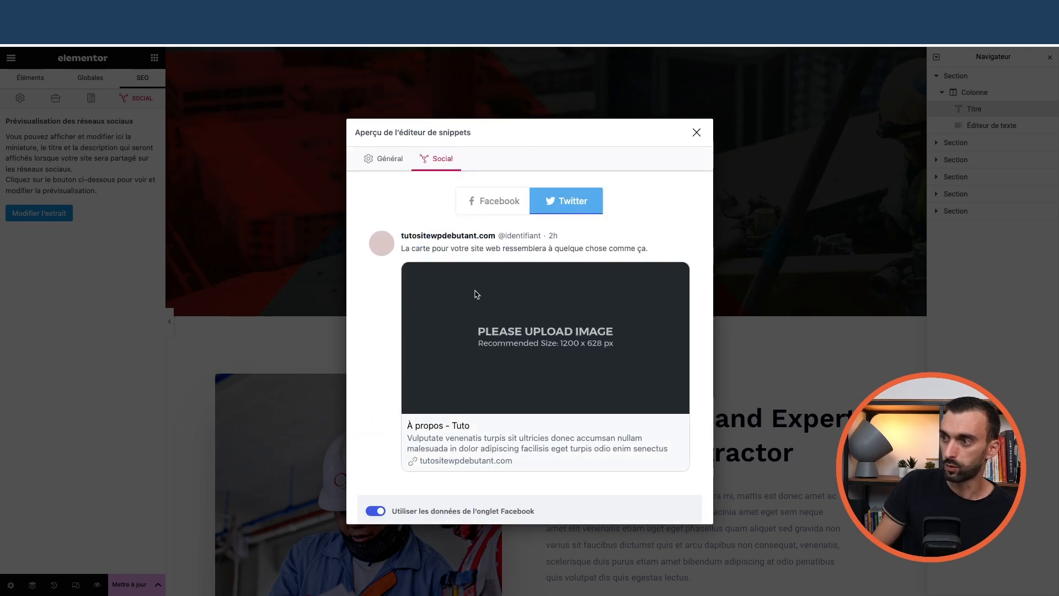
{"action": "left_click", "coordinate": [502, 200]}
Check the search result snippet, then return to the Facebook preview reading 'À propos - Tuto'
{"action": "left_click", "coordinate": [383, 158]}
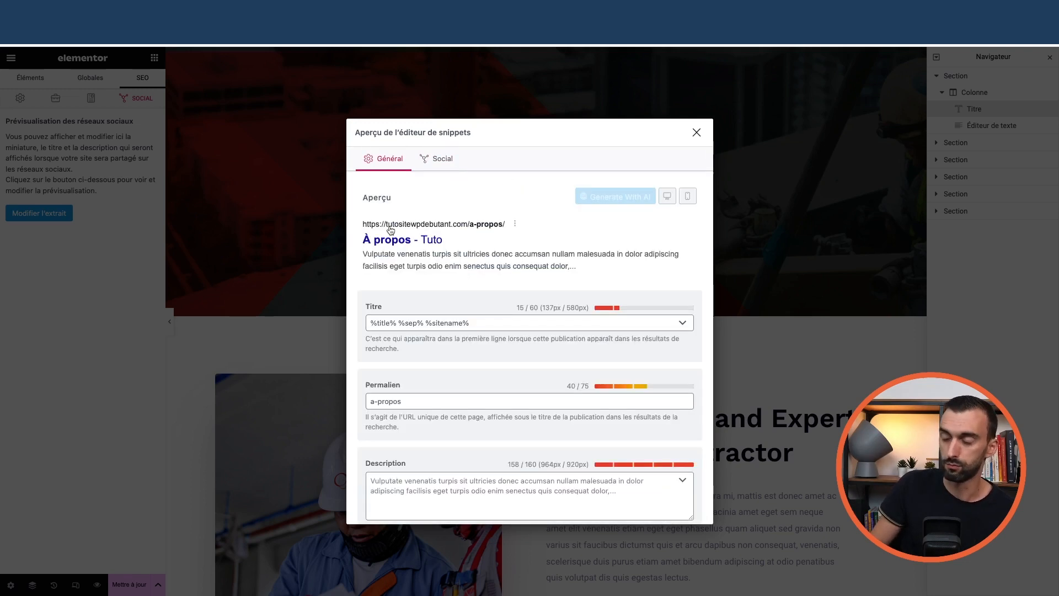
{"action": "scroll", "coordinate": [465, 342], "scroll_direction": "down", "scroll_amount": 2}
{"action": "scroll", "coordinate": [499, 337], "scroll_direction": "up", "scroll_amount": 2}
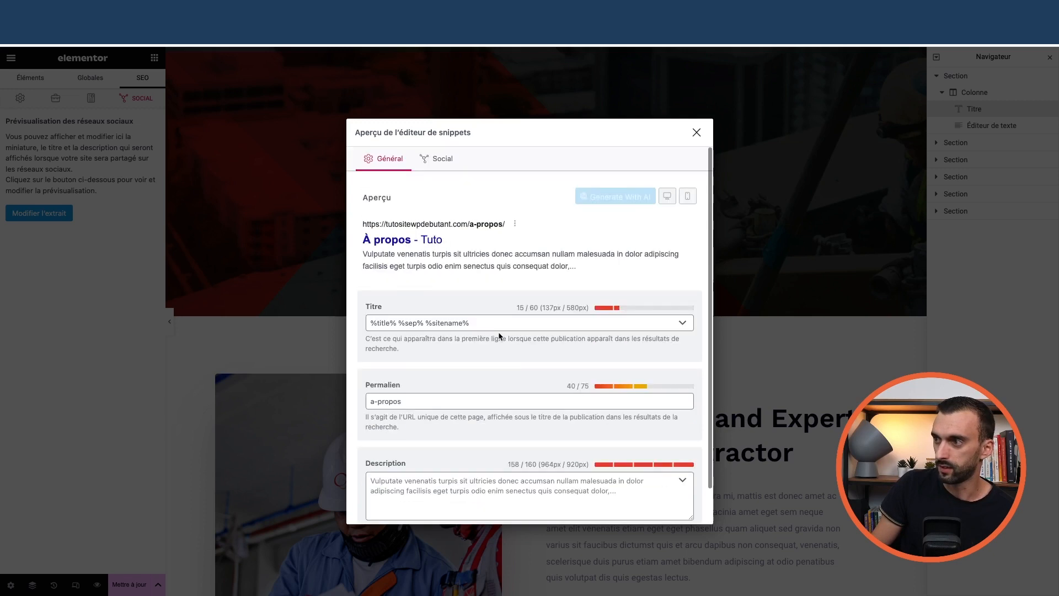
{"action": "left_click", "coordinate": [452, 165]}
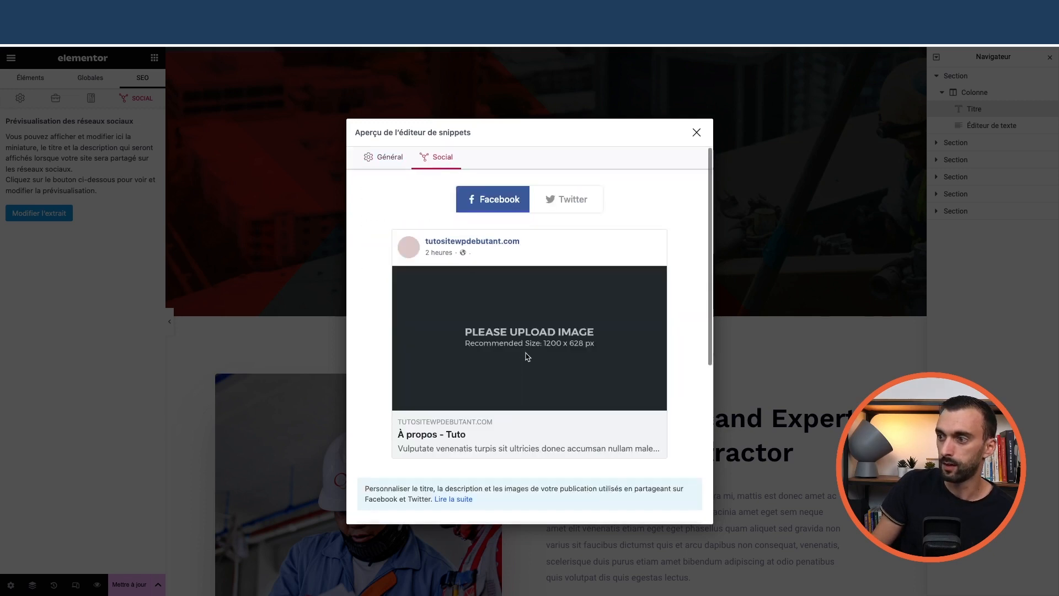
{"action": "scroll", "coordinate": [574, 249], "scroll_direction": "down", "scroll_amount": 2}
{"action": "scroll", "coordinate": [600, 224], "scroll_direction": "up", "scroll_amount": 2}
{"action": "scroll", "coordinate": [399, 357], "scroll_direction": "down", "scroll_amount": 5}
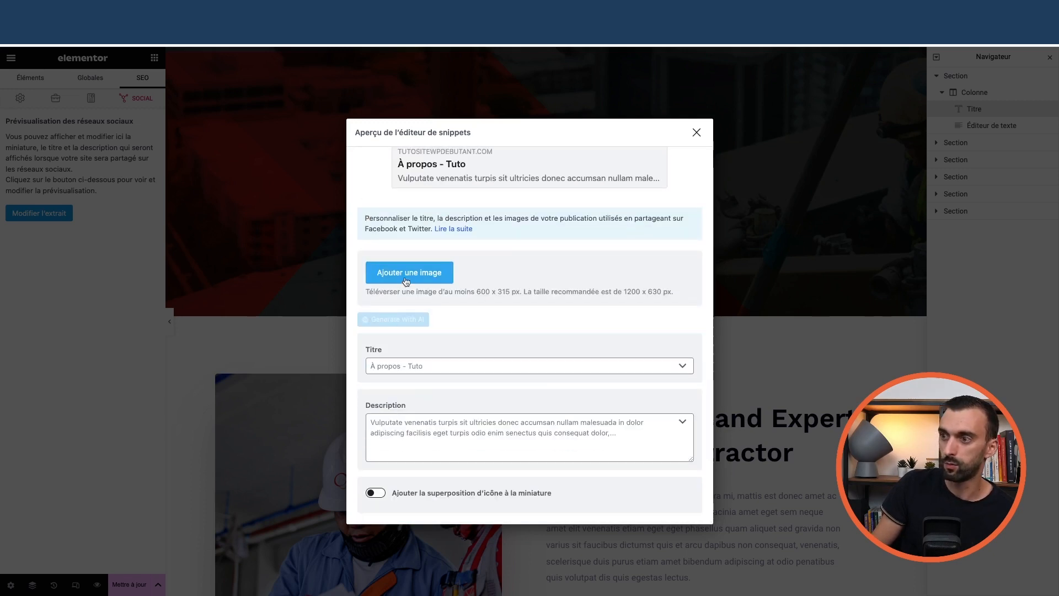
{"action": "scroll", "coordinate": [579, 230], "scroll_direction": "up", "scroll_amount": 5}
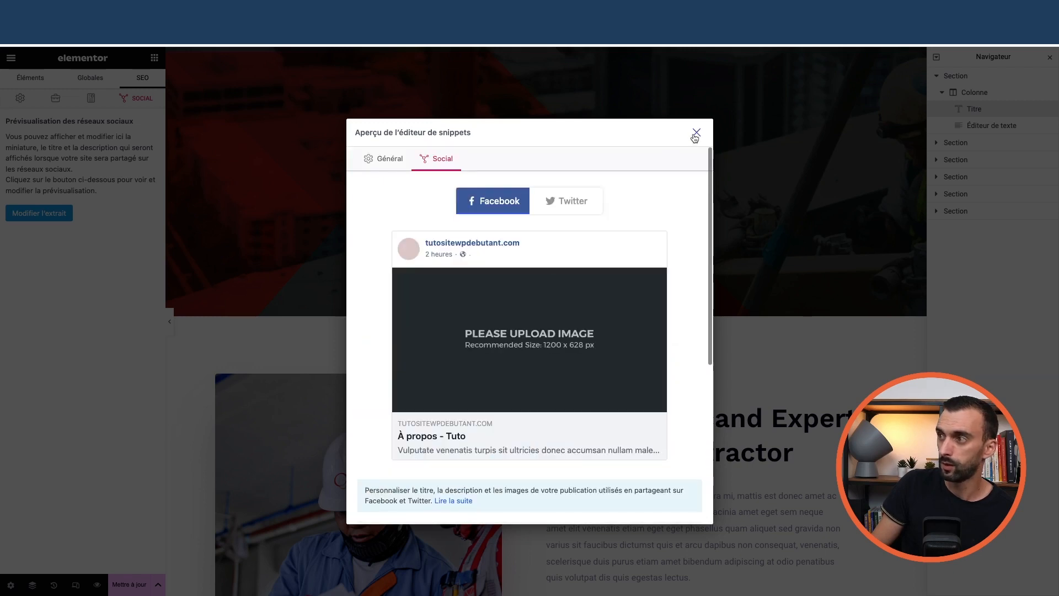
Check the Réglages de Page, then return to the Rank Math SEO analysis
{"action": "left_click", "coordinate": [694, 135]}
{"action": "left_click", "coordinate": [11, 57]}
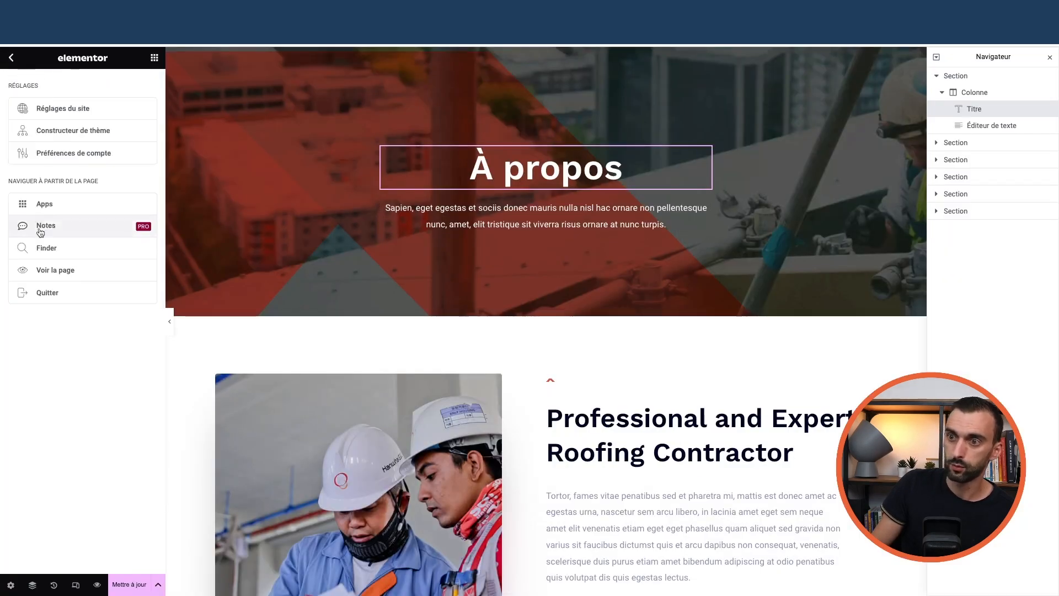
{"action": "left_click", "coordinate": [11, 586]}
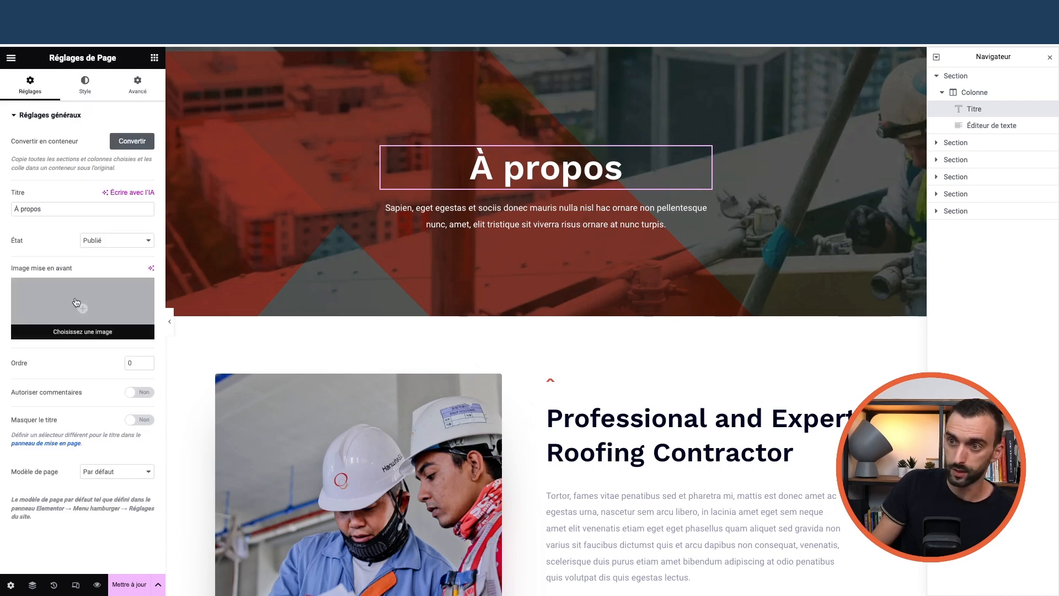
{"action": "left_click", "coordinate": [155, 57]}
{"action": "left_click", "coordinate": [142, 78]}
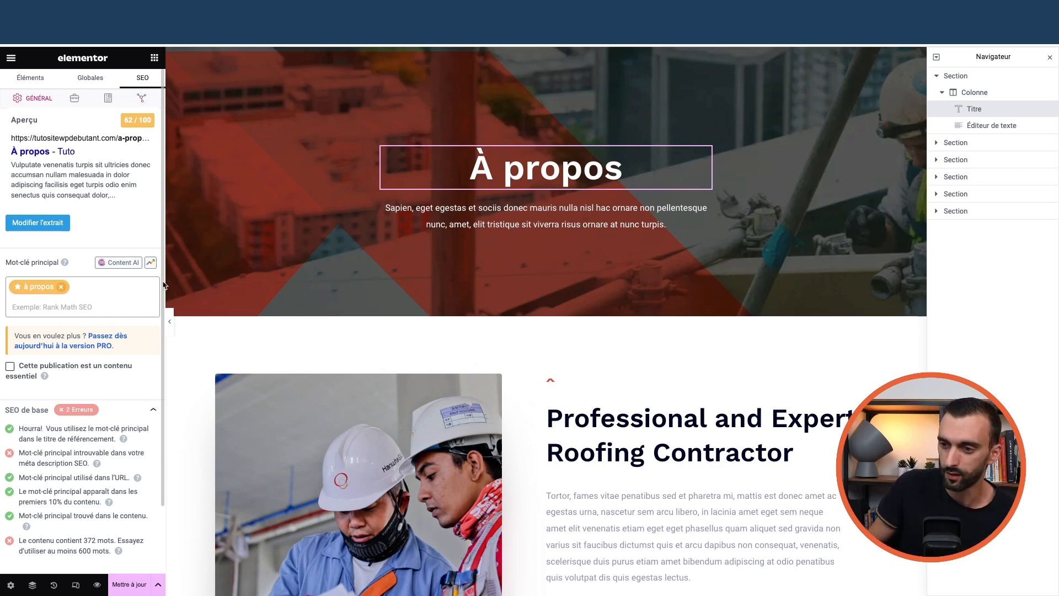
Save the À propos page with Mettre à jour and exit Elementor to WordPress
{"action": "left_click", "coordinate": [129, 586]}
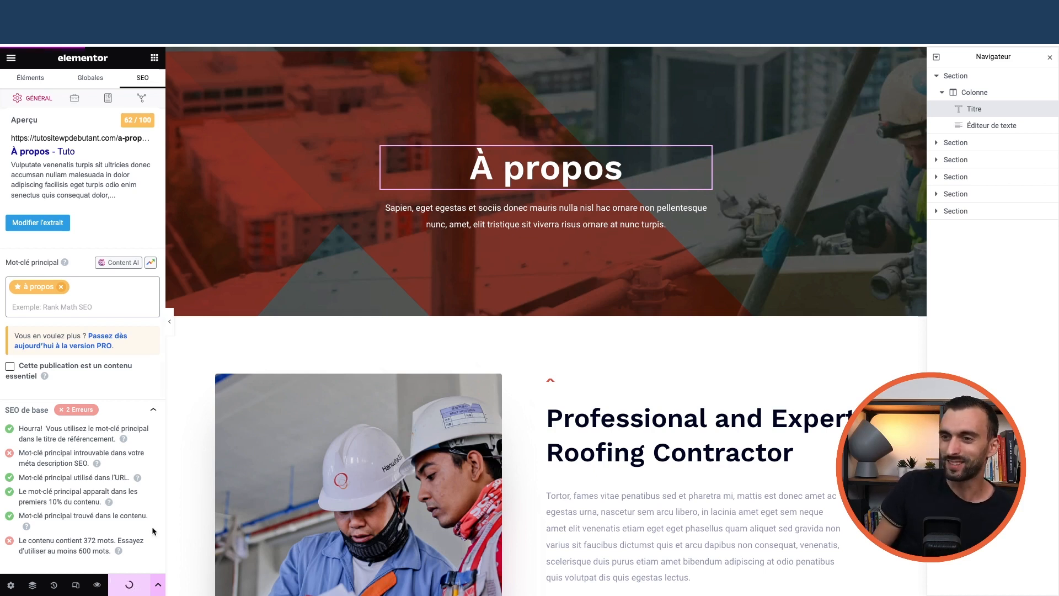
{"action": "left_click", "coordinate": [11, 58]}
{"action": "left_click", "coordinate": [49, 292]}
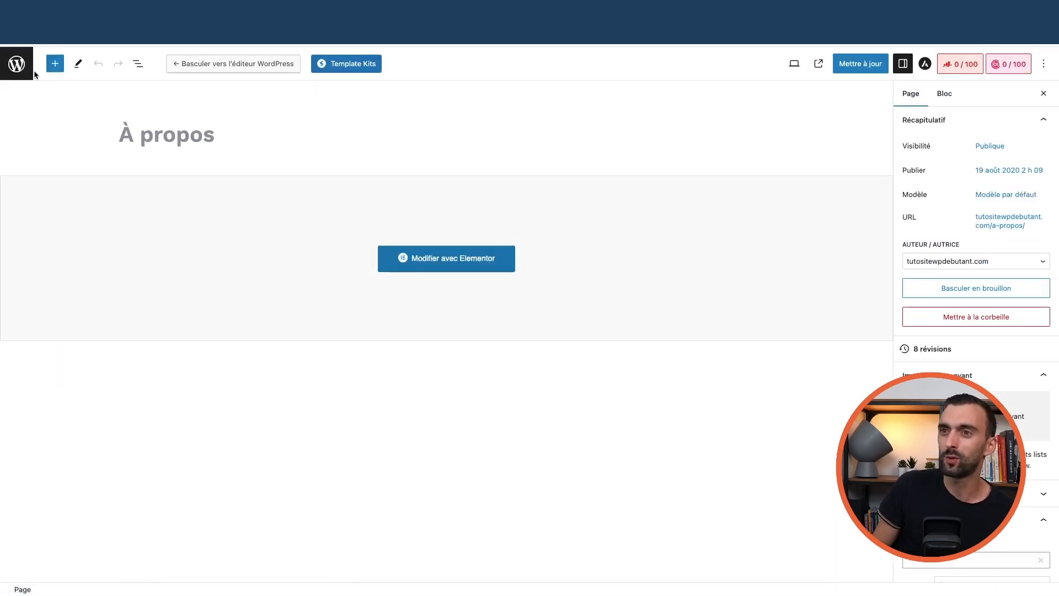
Return from the page editor to the WordPress Pages list
{"action": "left_click", "coordinate": [17, 63]}
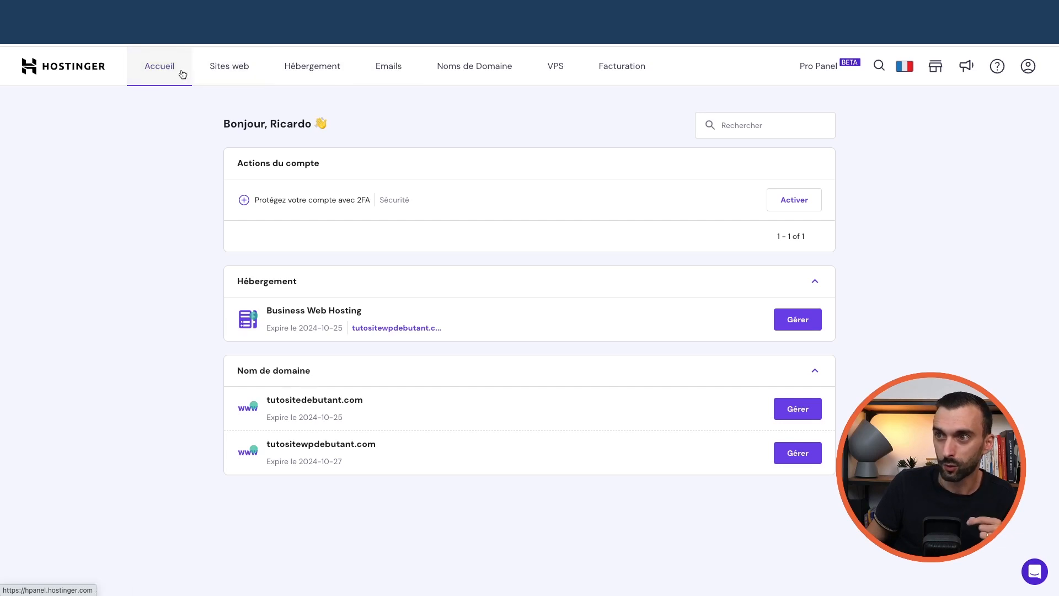
Set up the Hostinger Free email plan for the tutositewpdebutant.com domain
{"action": "left_click", "coordinate": [401, 73]}
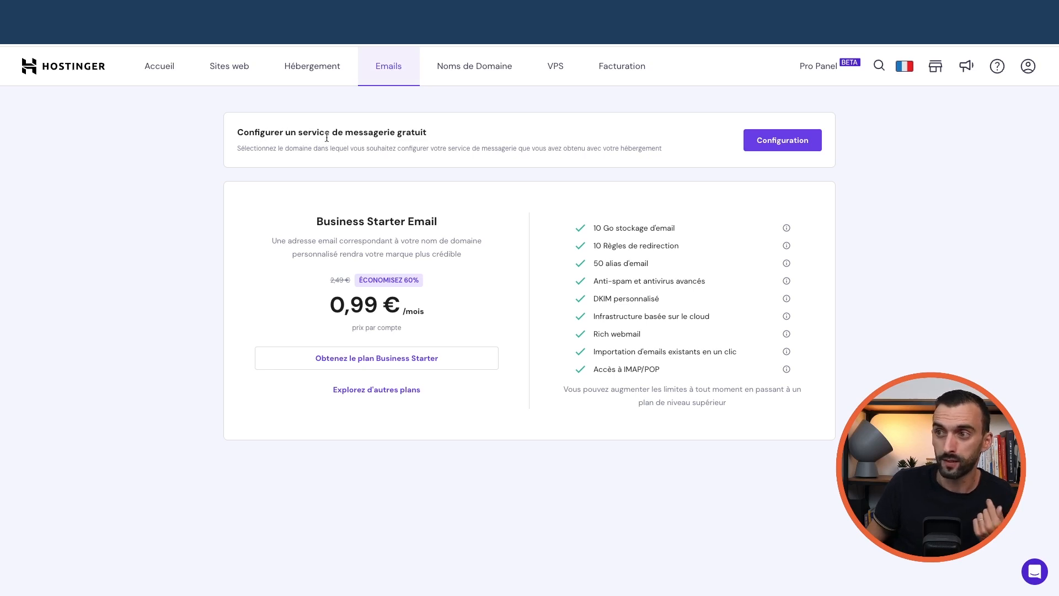
{"action": "left_click", "coordinate": [790, 147]}
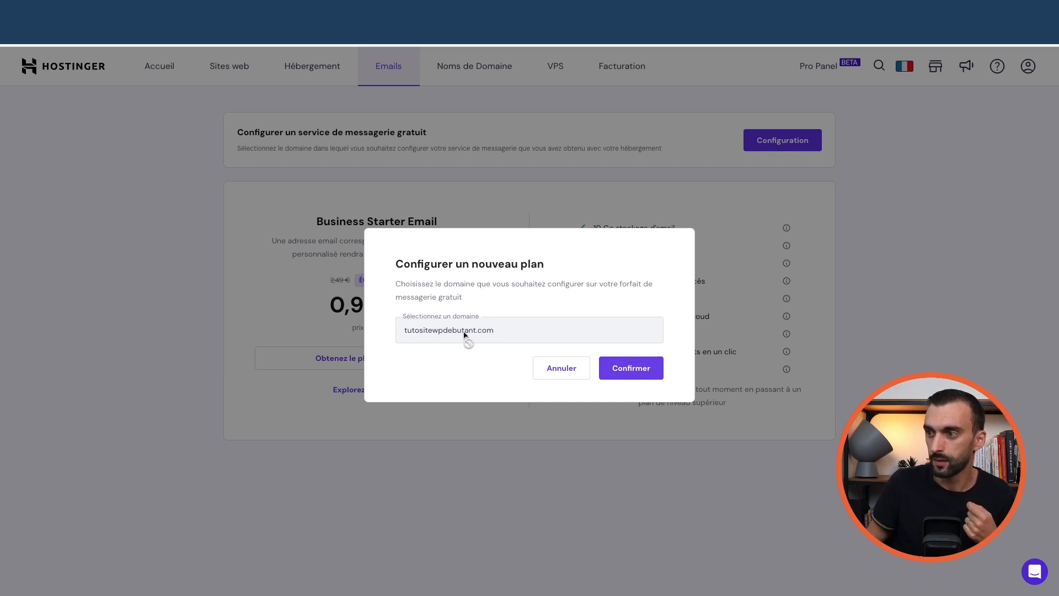
{"action": "left_click", "coordinate": [637, 372]}
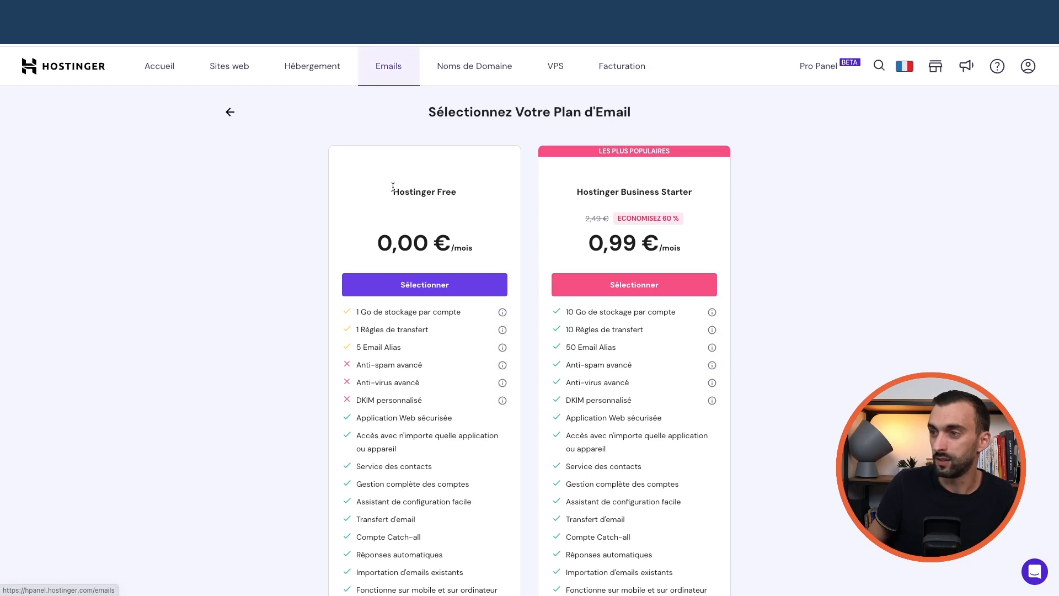
{"action": "left_click_drag", "start_coordinate": [392, 192], "coordinate": [461, 197]}
{"action": "scroll", "coordinate": [452, 203], "scroll_direction": "down", "scroll_amount": 1}
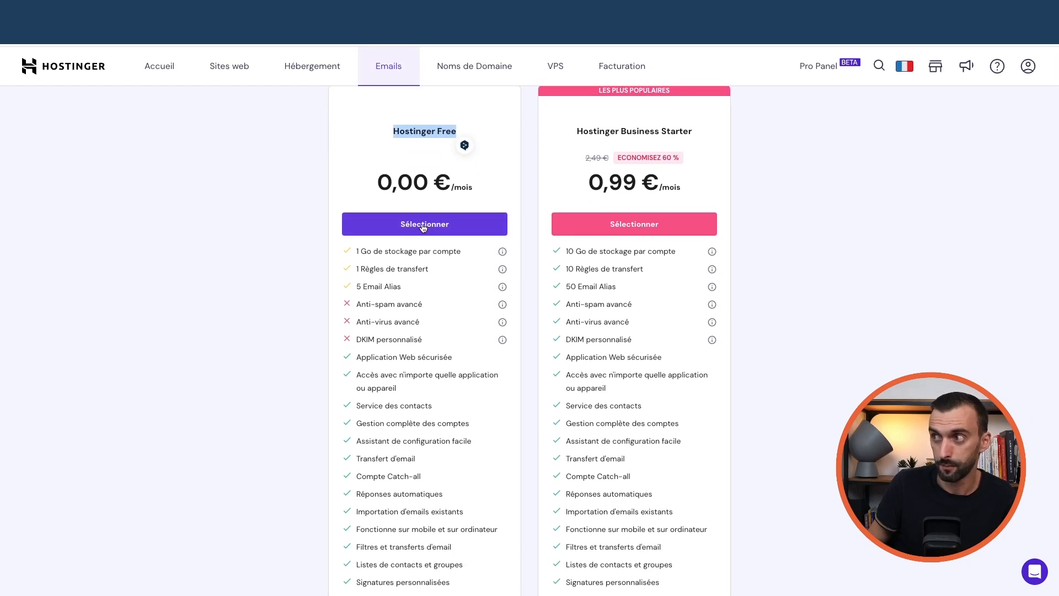
{"action": "left_click", "coordinate": [425, 226]}
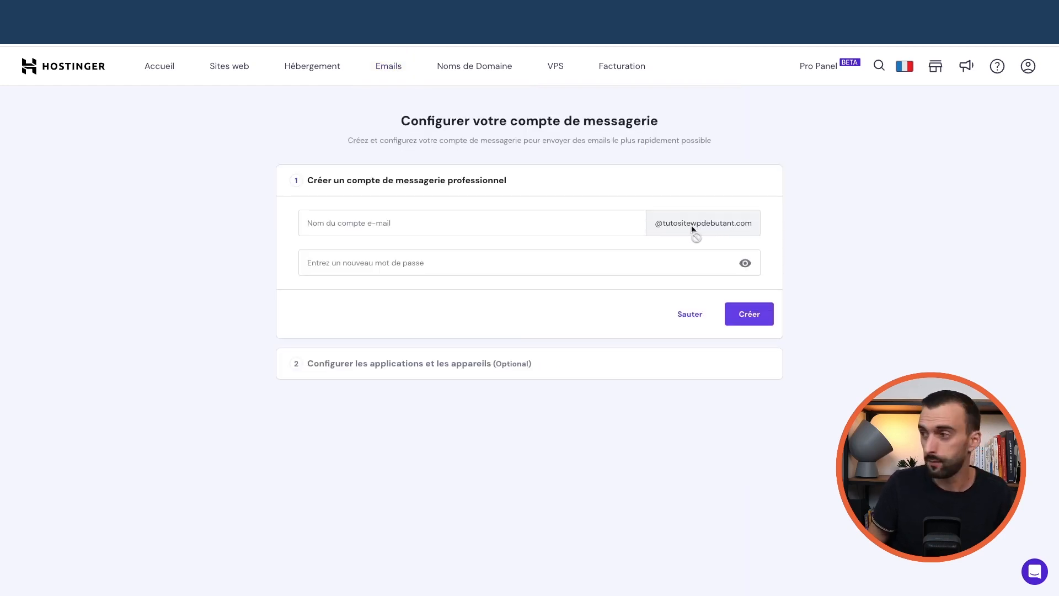
Create the contact mailbox on tutositewpdebutant.com with a password, skipping email client setup
{"action": "left_click", "coordinate": [493, 219]}
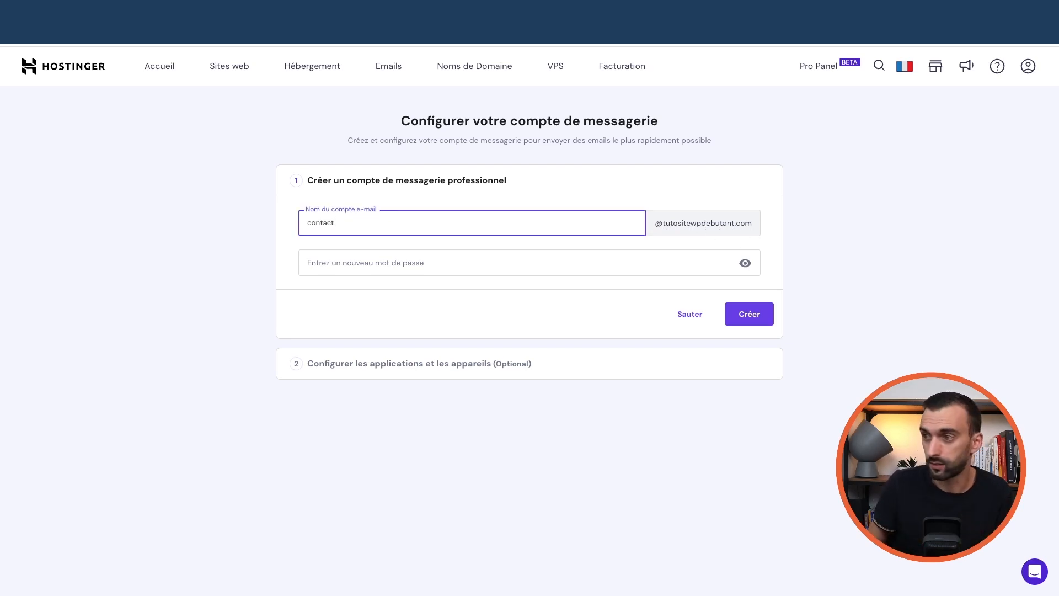
{"action": "left_click", "coordinate": [374, 266]}
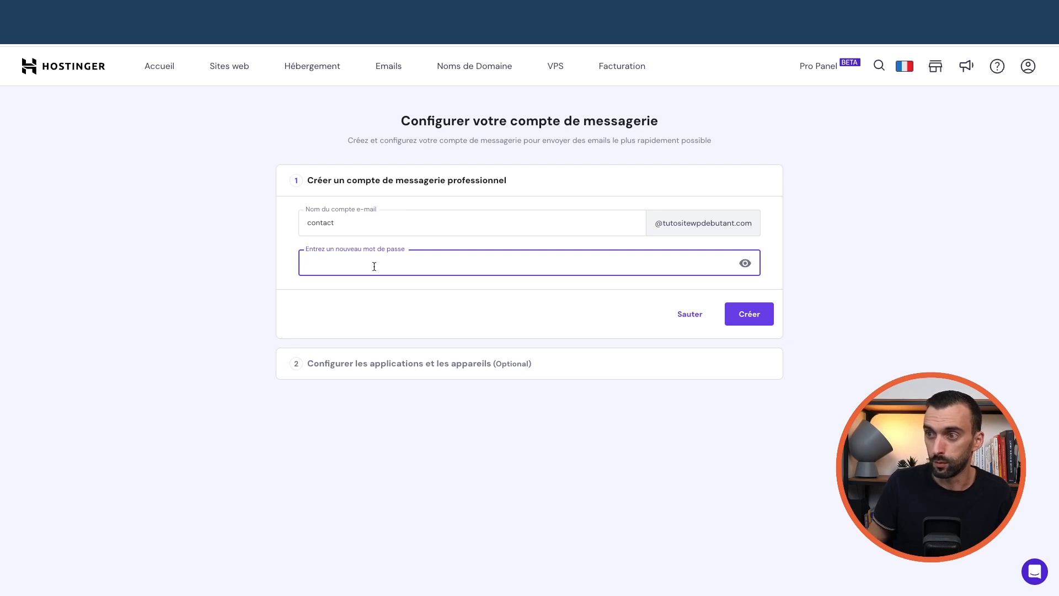
{"action": "type", "text": "•"}
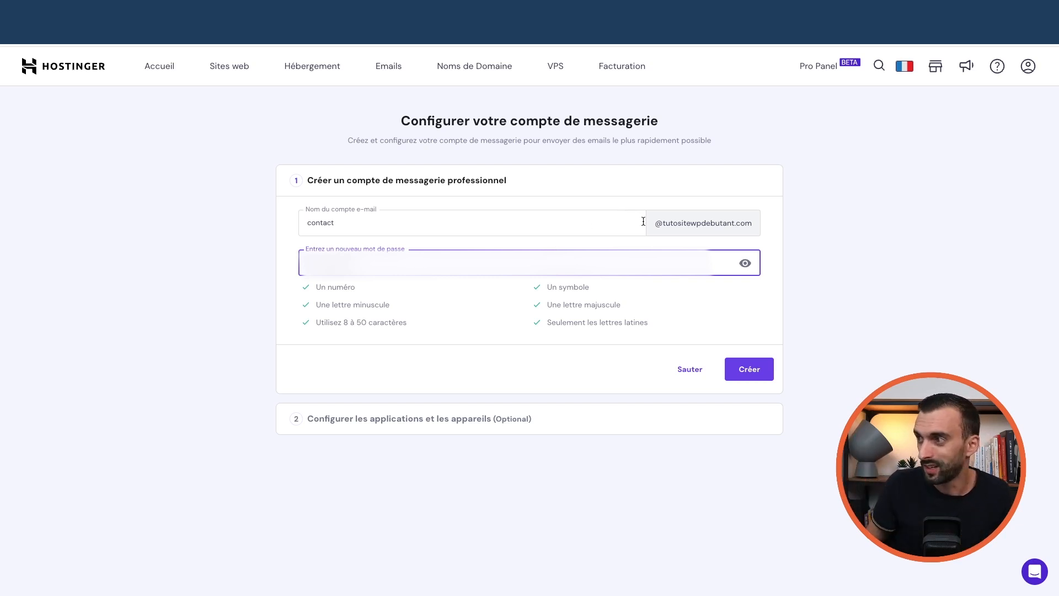
{"action": "left_click", "coordinate": [752, 373]}
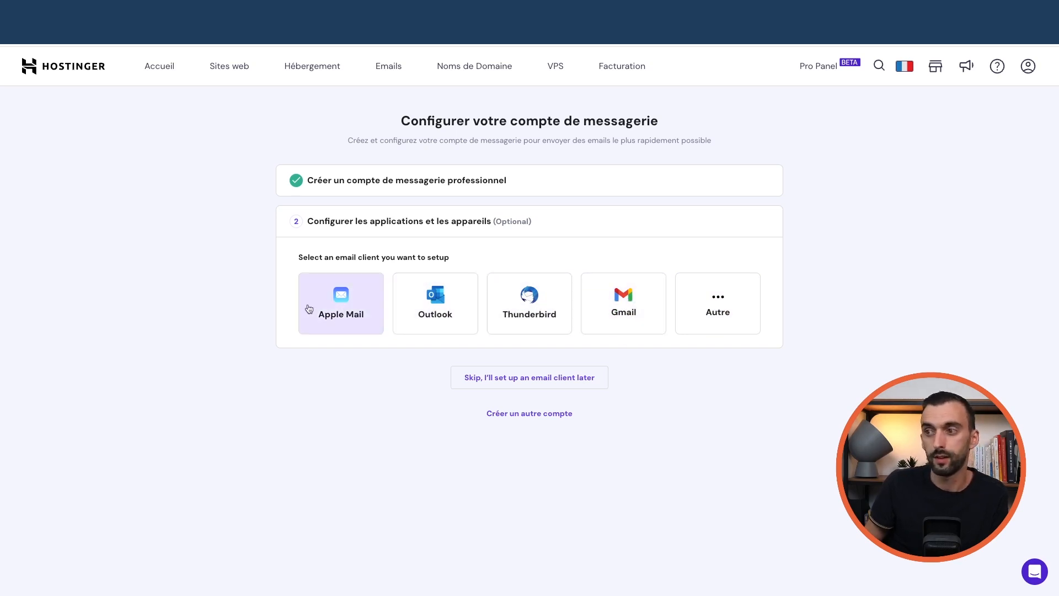
{"action": "left_click", "coordinate": [533, 379]}
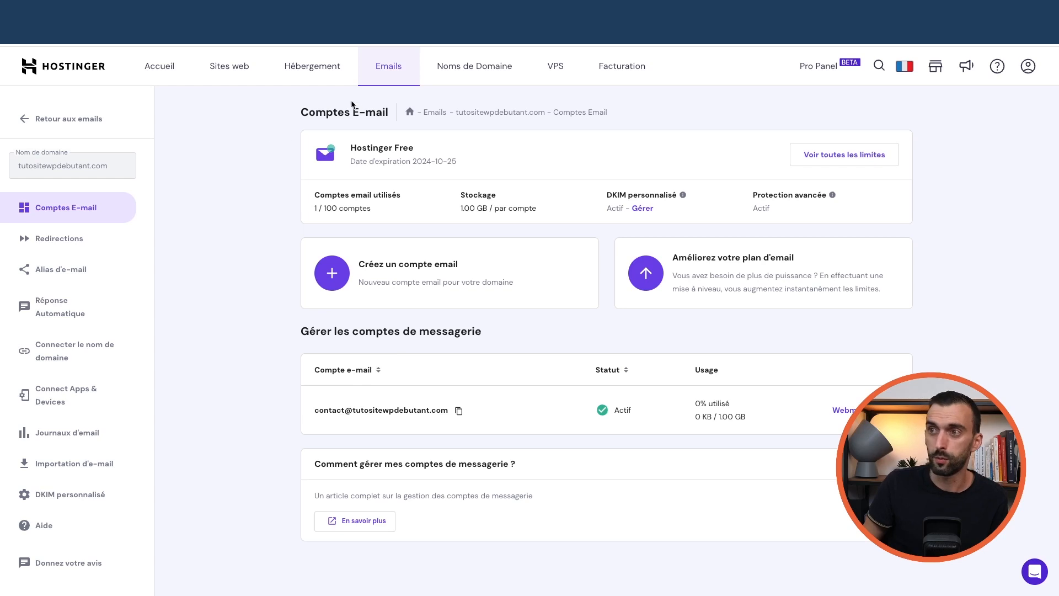
Sign in to the contact mailbox via Webmail, check its empty inbox, then go back
{"action": "left_click", "coordinate": [845, 412]}
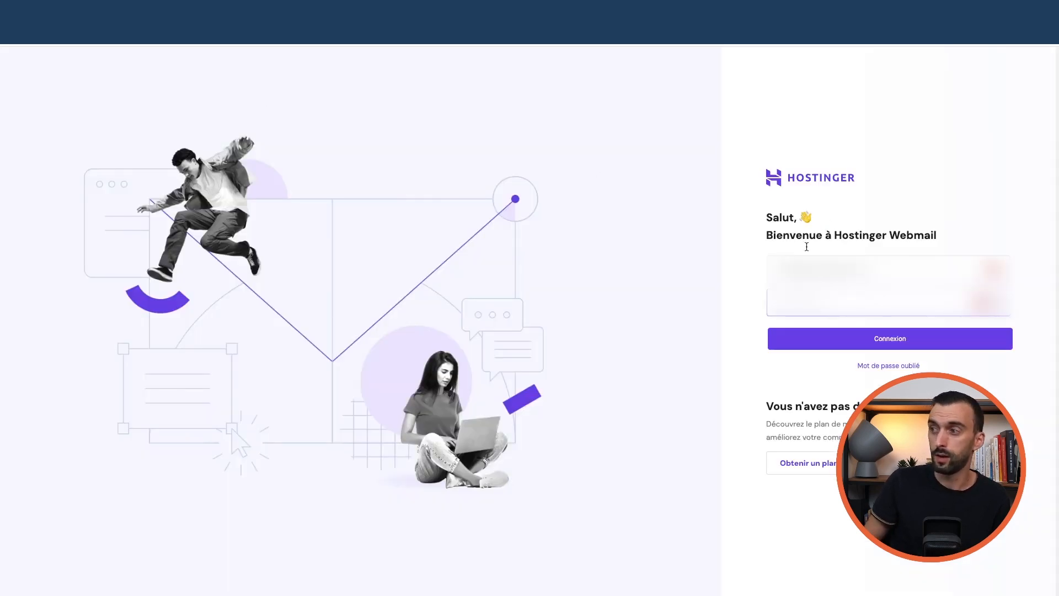
{"action": "left_click", "coordinate": [910, 339]}
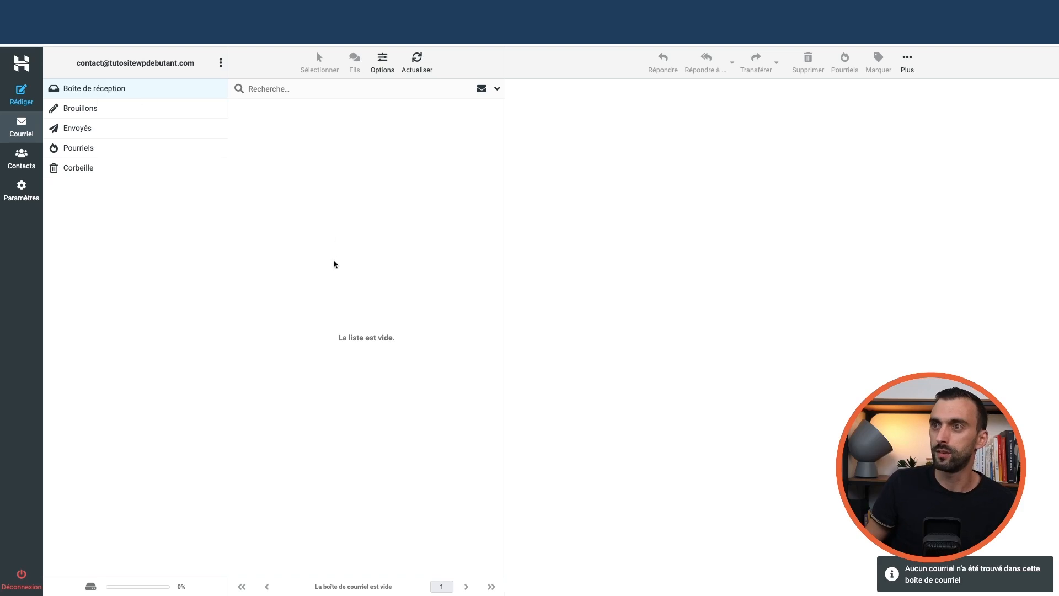
{"action": "left_click", "coordinate": [118, 13]}
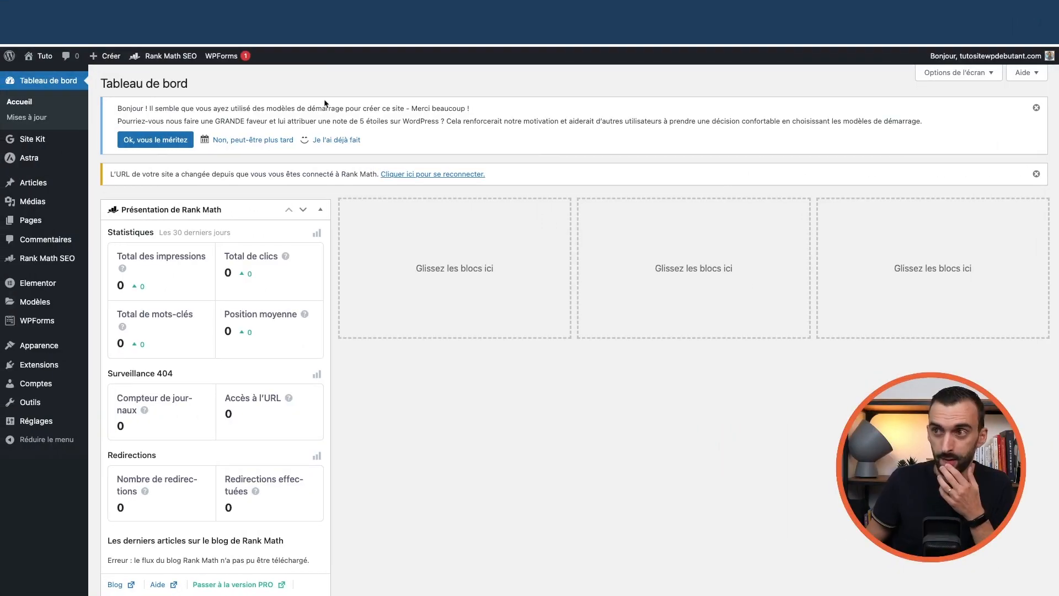
Open the installed plugins list, then review the administration e-mail in General settings
{"action": "mouse_move", "coordinate": [47, 365]}
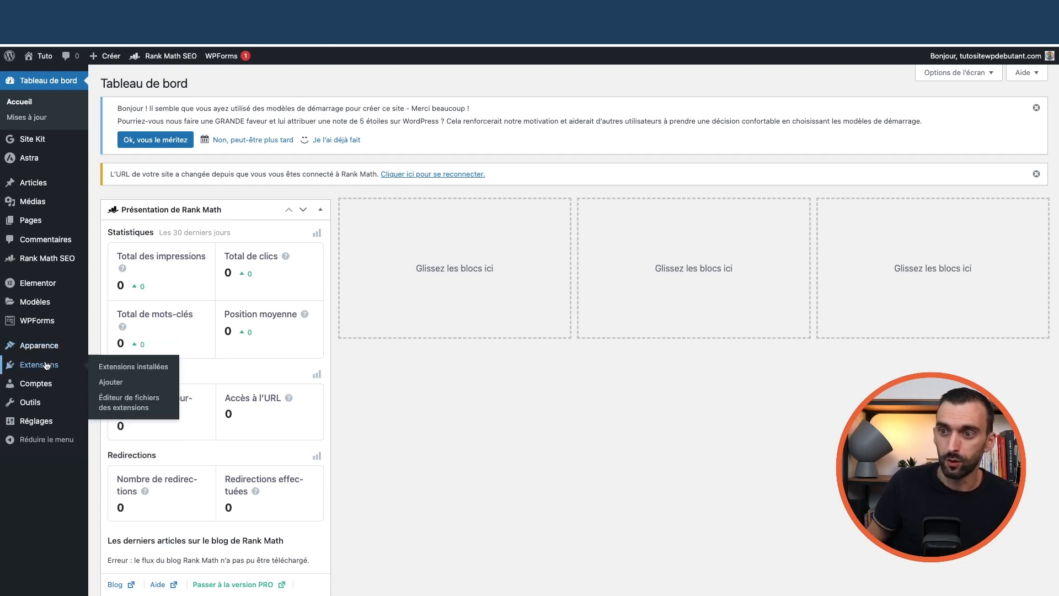
{"action": "left_click", "coordinate": [104, 366]}
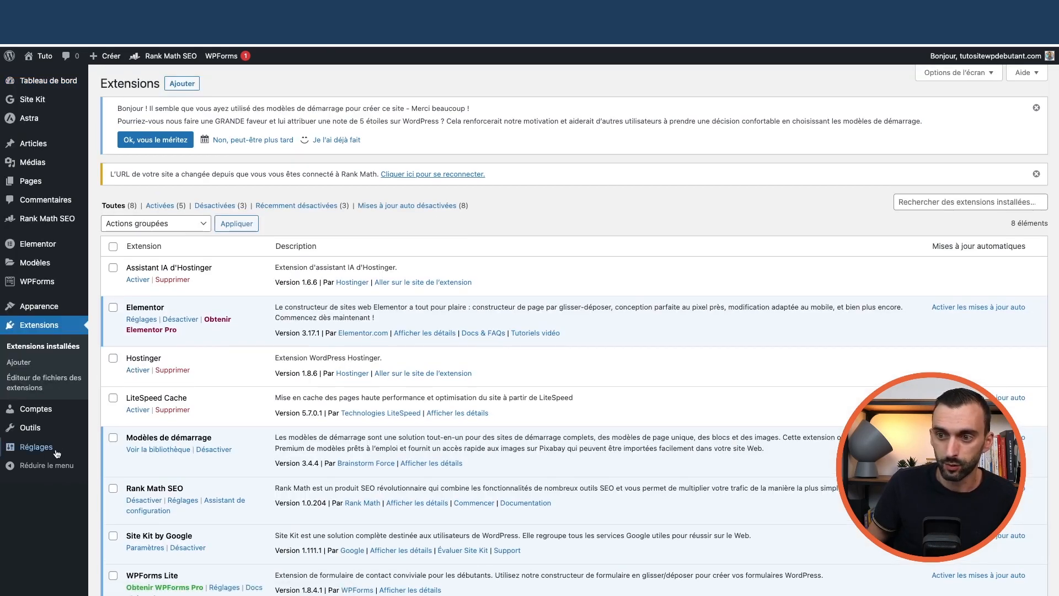
{"action": "mouse_move", "coordinate": [54, 453]}
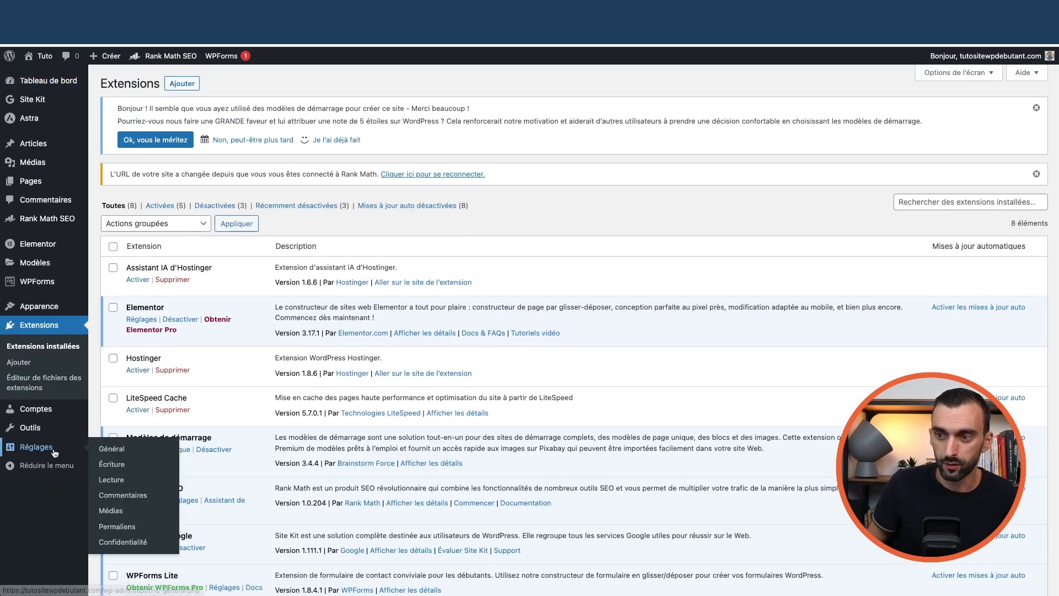
{"action": "left_click", "coordinate": [113, 452]}
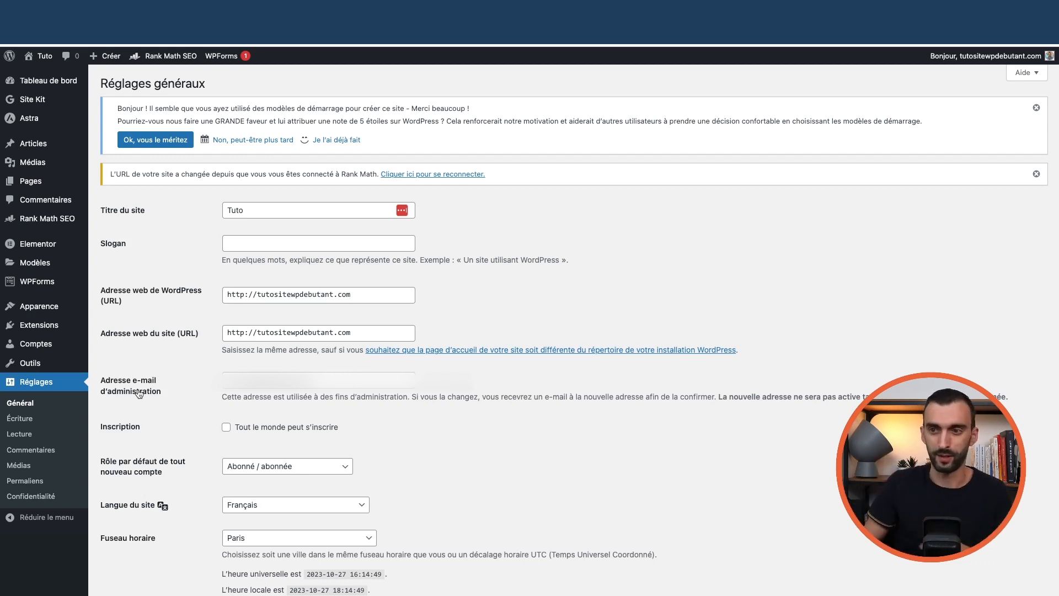
Go back to Extensions installées and open the Ajouter des extensions page
{"action": "mouse_move", "coordinate": [42, 329]}
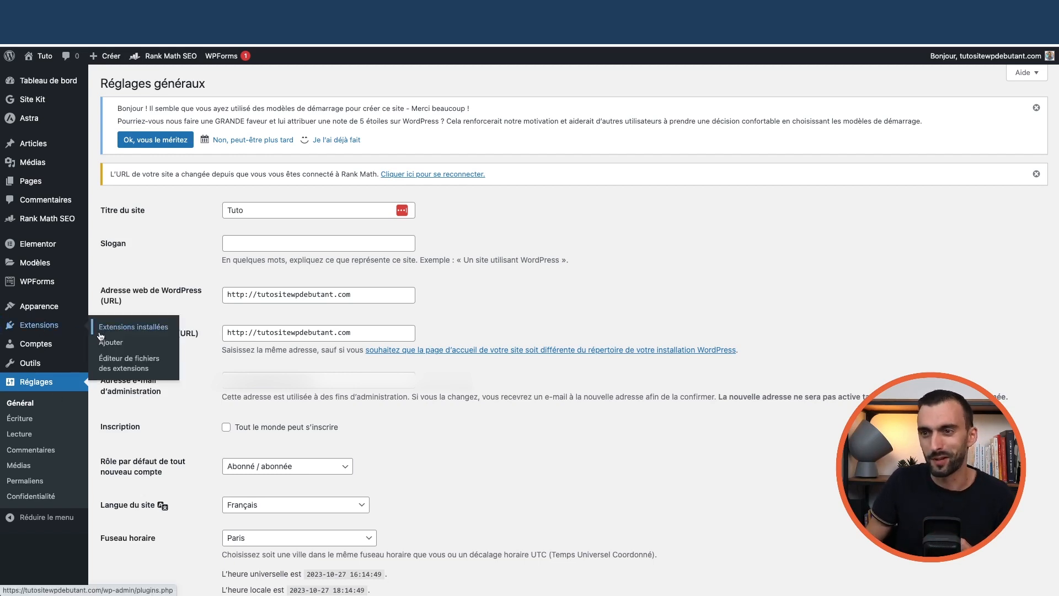
{"action": "left_click", "coordinate": [128, 331]}
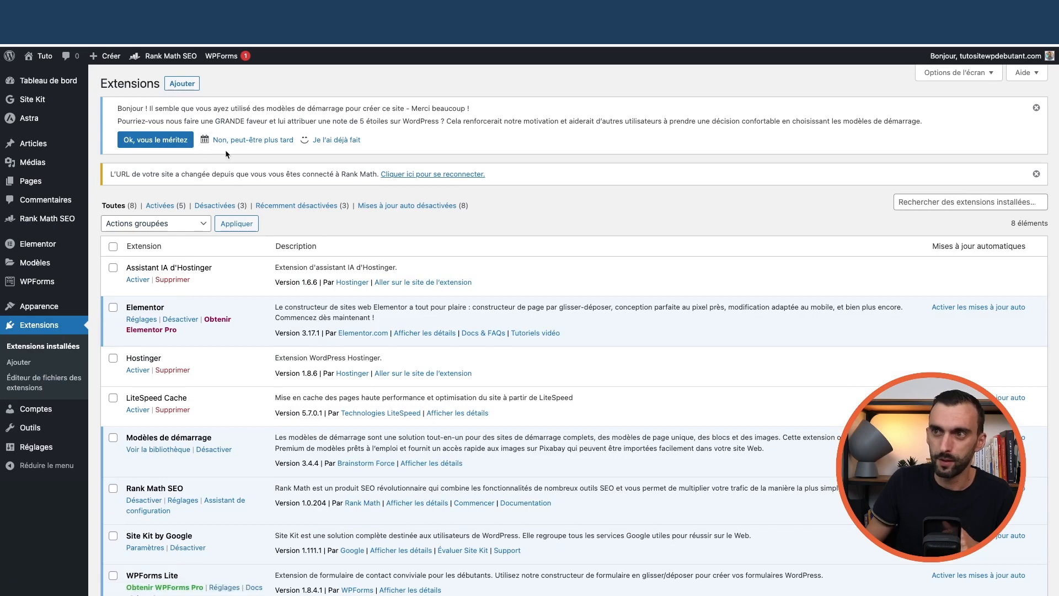
{"action": "left_click", "coordinate": [182, 85]}
Search the plugin directory for 'flu', then install and activate FluentSMTP
{"action": "left_click", "coordinate": [905, 208]}
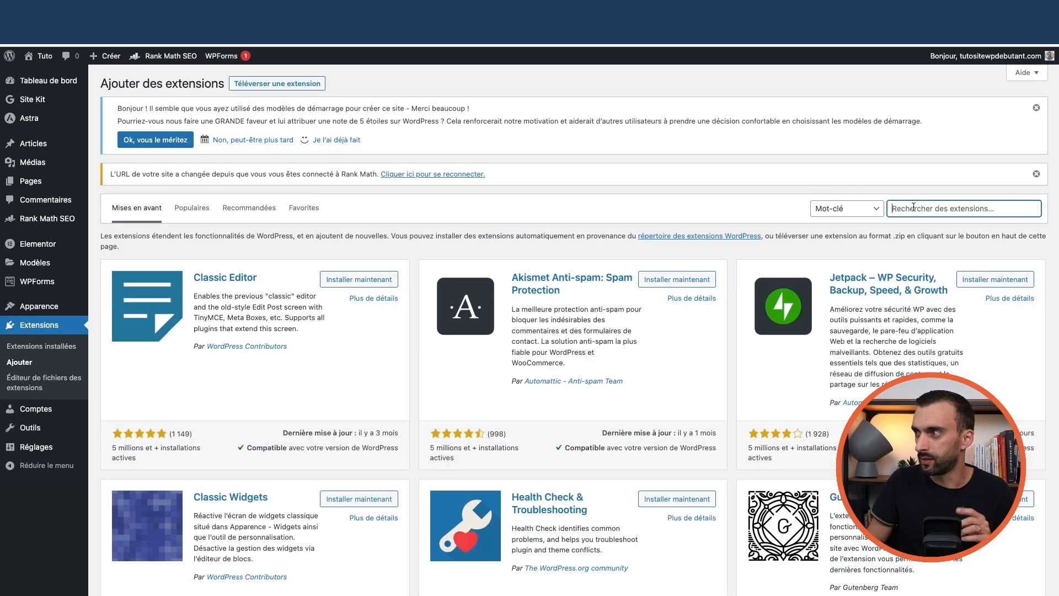
{"action": "type", "text": "fluentsmtp"}
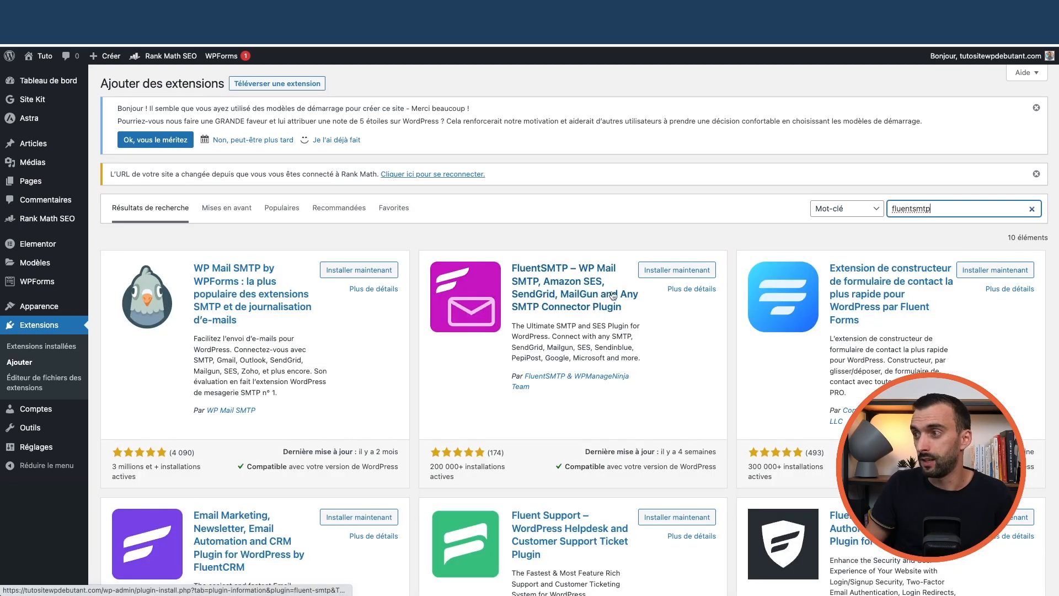
{"action": "left_click", "coordinate": [663, 274]}
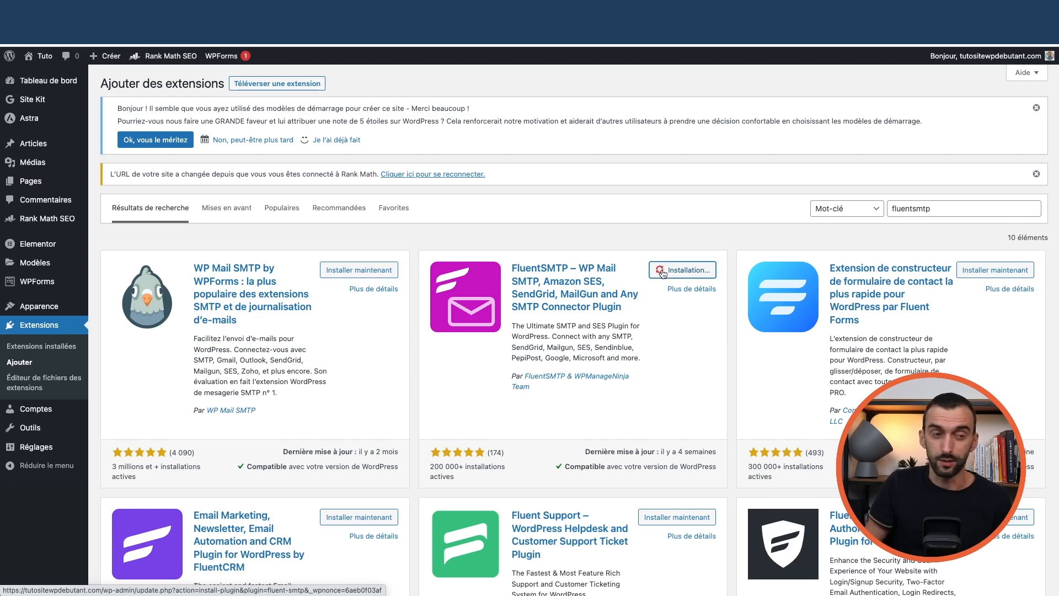
{"action": "left_click", "coordinate": [694, 275]}
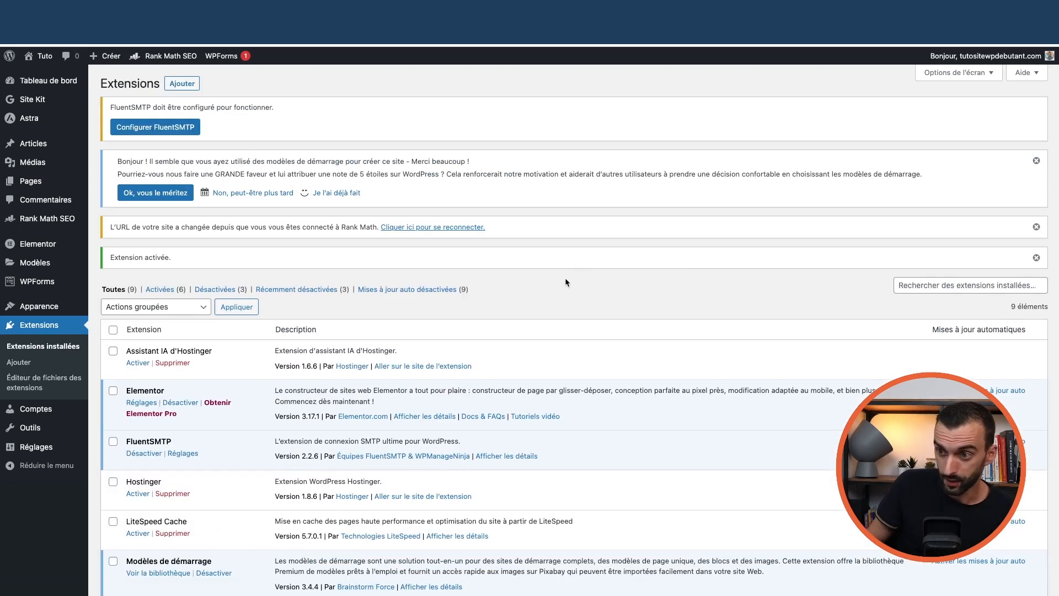
{"action": "scroll", "coordinate": [498, 282], "scroll_direction": "down", "scroll_amount": 2}
{"action": "scroll", "coordinate": [500, 283], "scroll_direction": "down", "scroll_amount": 3}
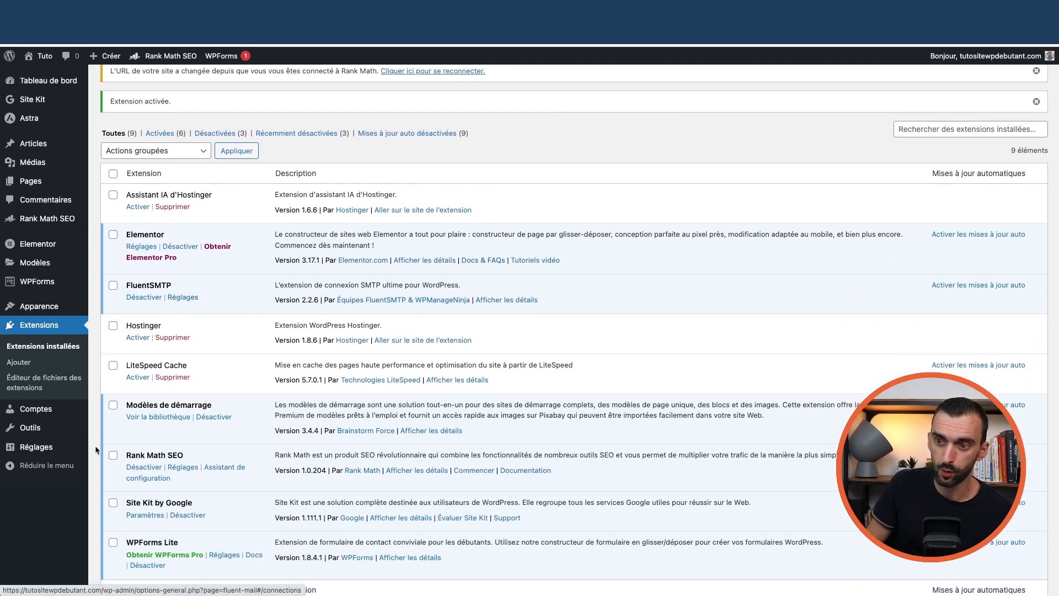
{"action": "mouse_move", "coordinate": [49, 449]}
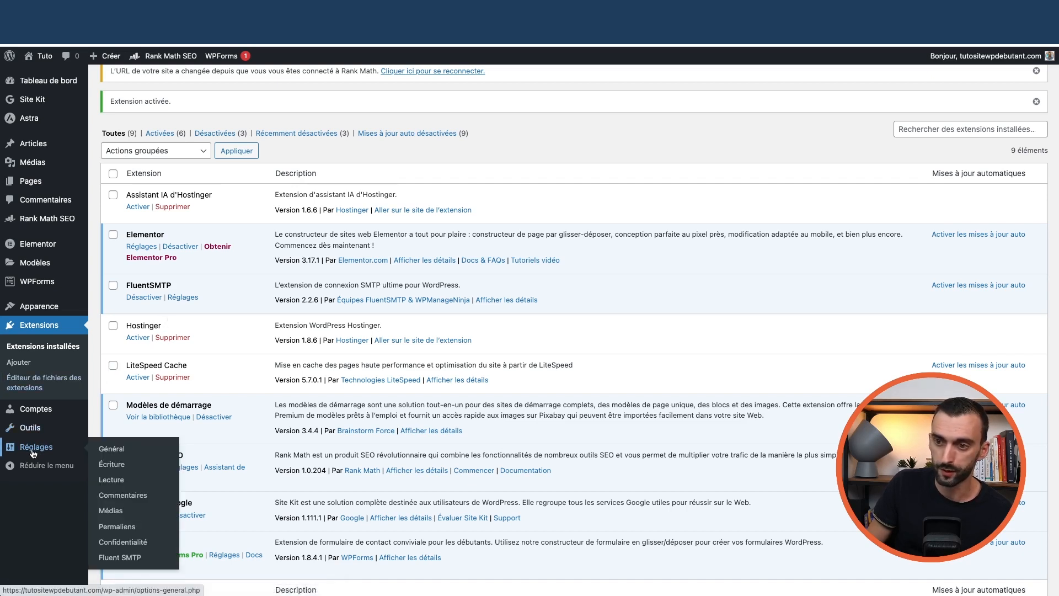
In the FluentSMTP settings, choose Other SMTP as the connection provider
{"action": "left_click", "coordinate": [123, 558]}
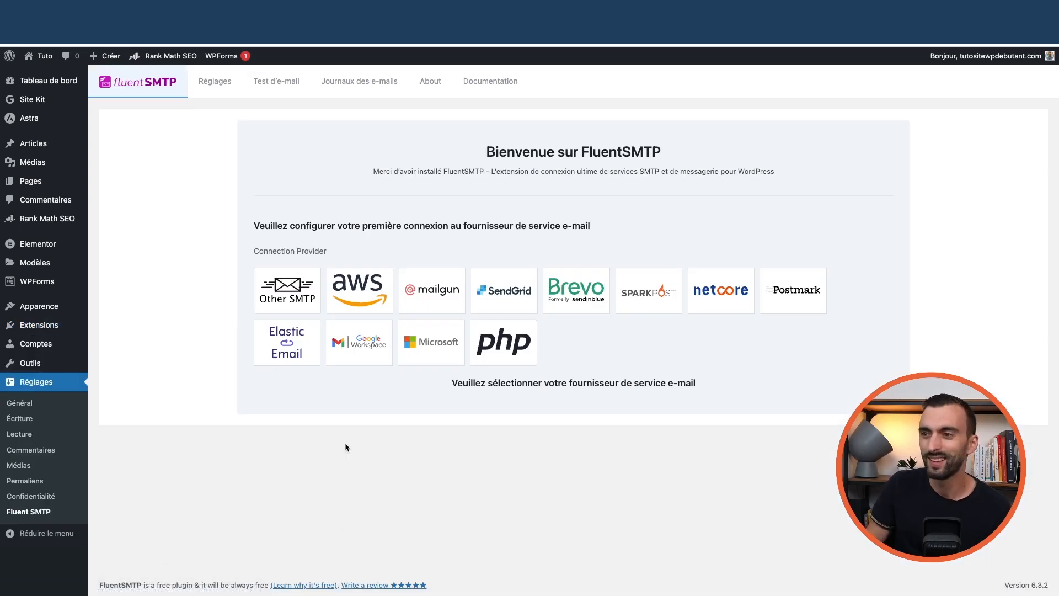
{"action": "left_click", "coordinate": [287, 292]}
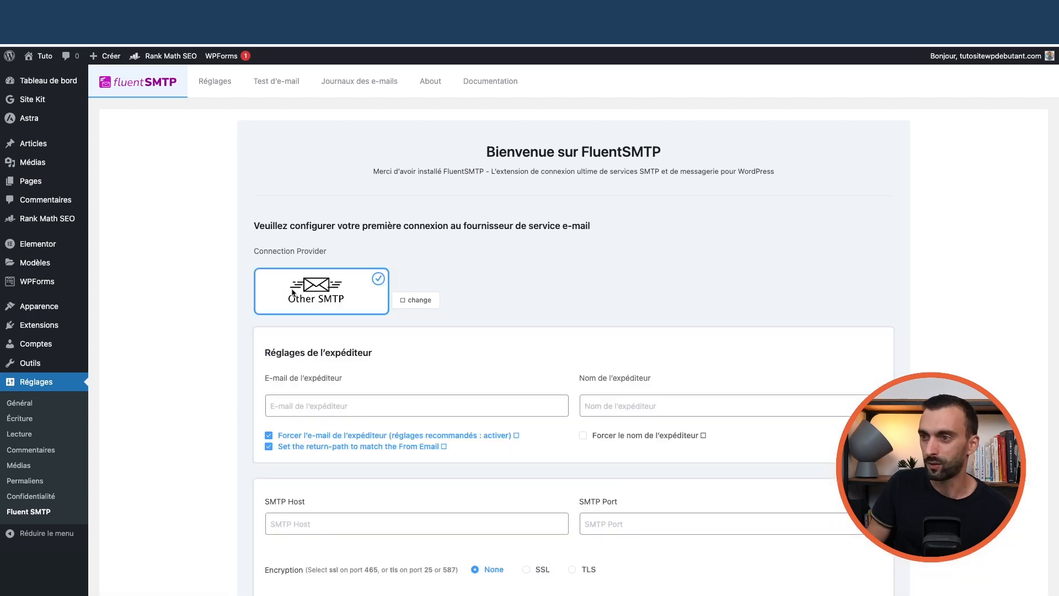
{"action": "scroll", "coordinate": [160, 307], "scroll_direction": "down", "scroll_amount": 2}
{"action": "scroll", "coordinate": [169, 313], "scroll_direction": "down", "scroll_amount": 3}
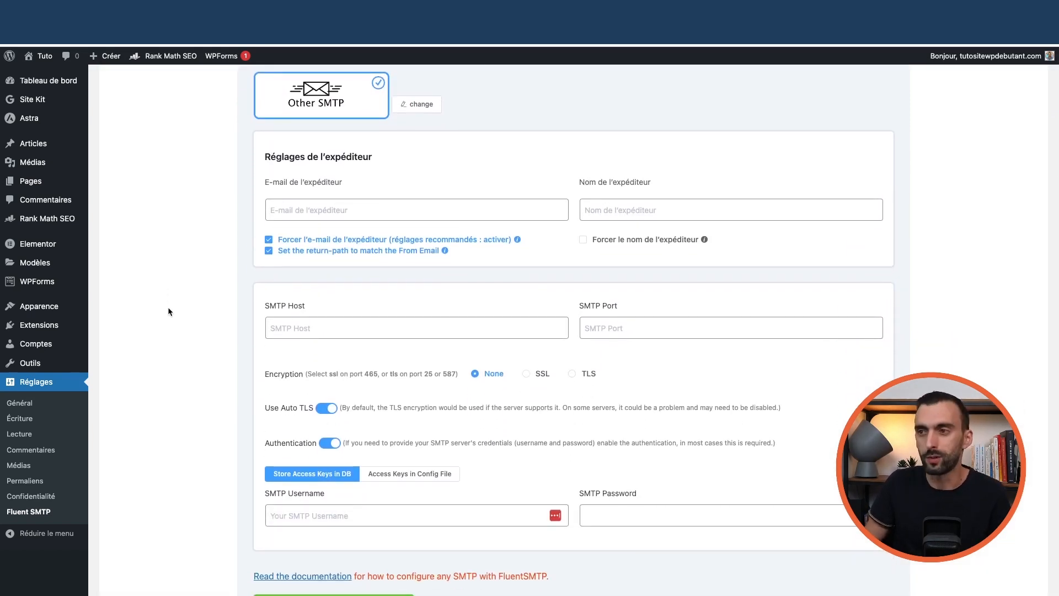
Enter the site's contact address as sender e-mail and the author's name plus TutoSiteWPDebutant as sender name
{"action": "left_click", "coordinate": [300, 213]}
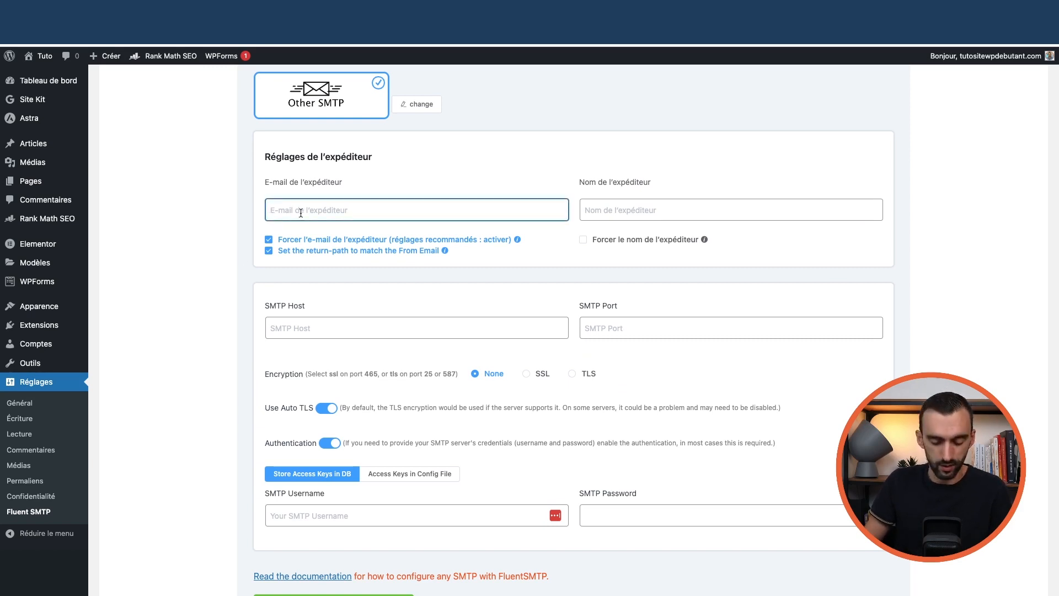
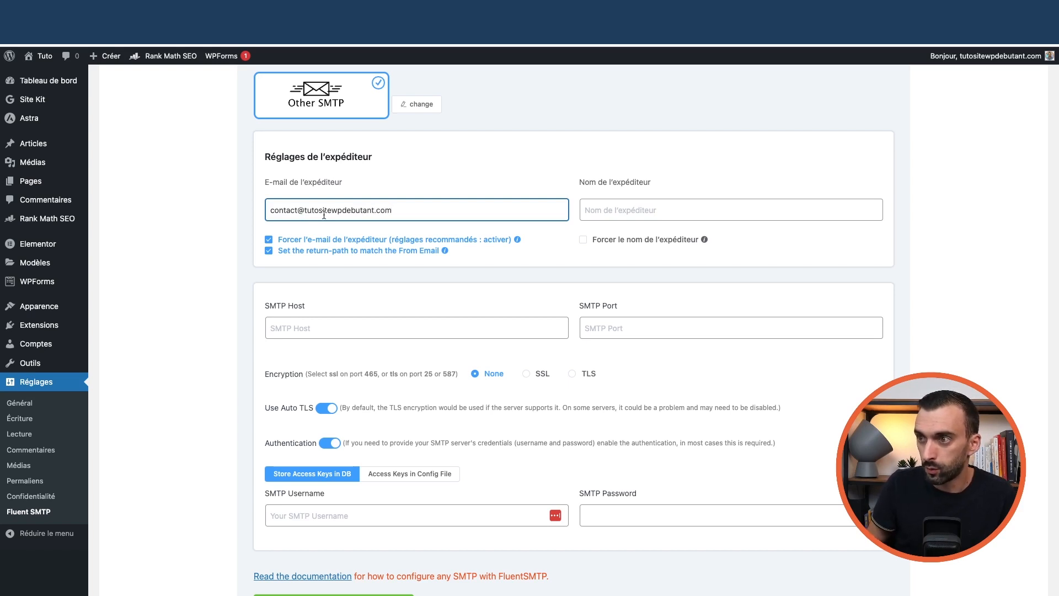
{"action": "left_click", "coordinate": [640, 211]}
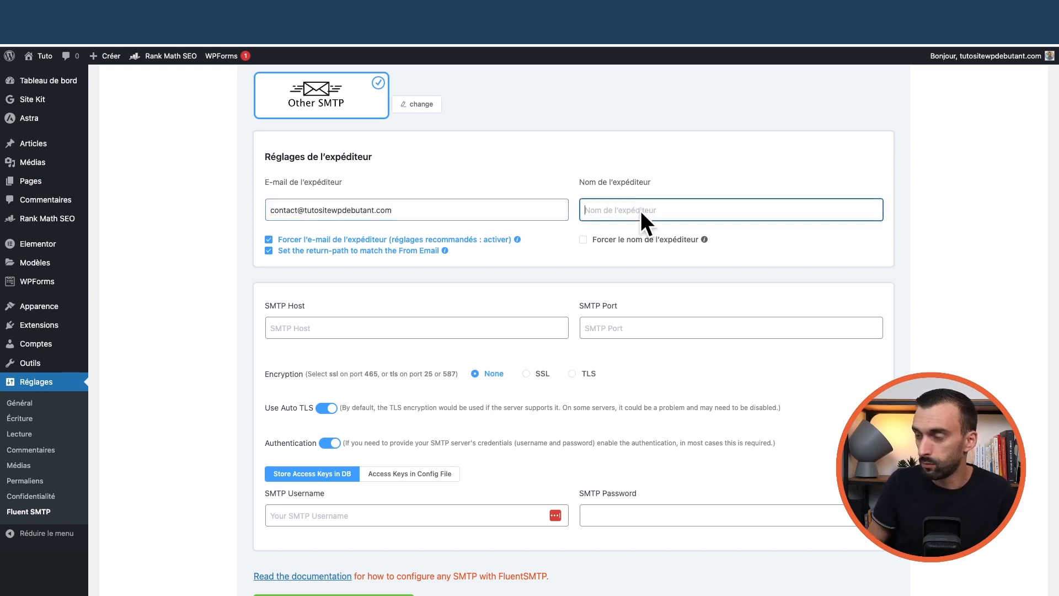
{"action": "type", "text": "Ricardo"}
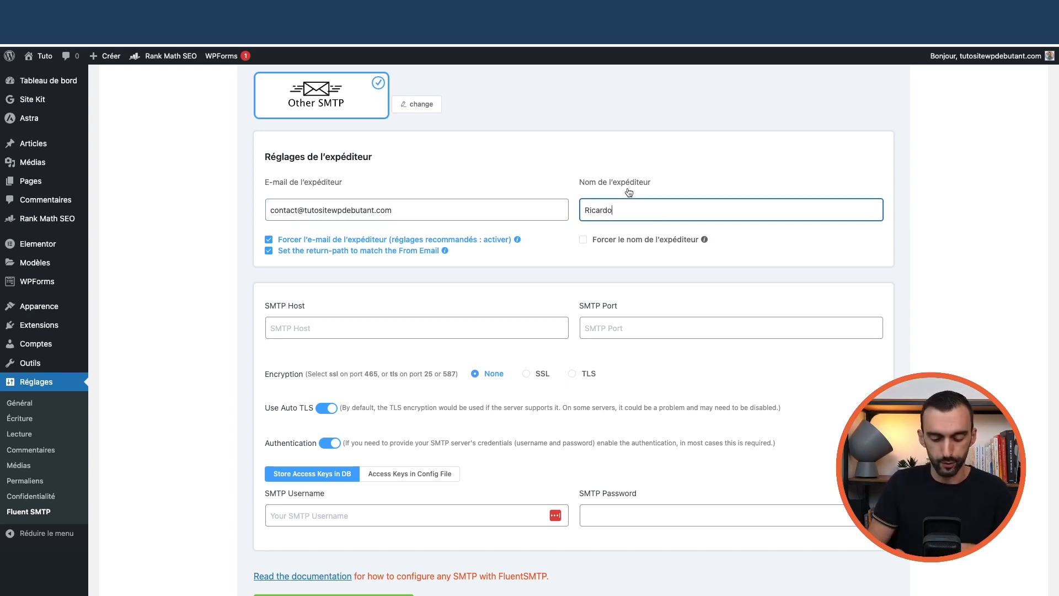
{"action": "type", "text": " de"}
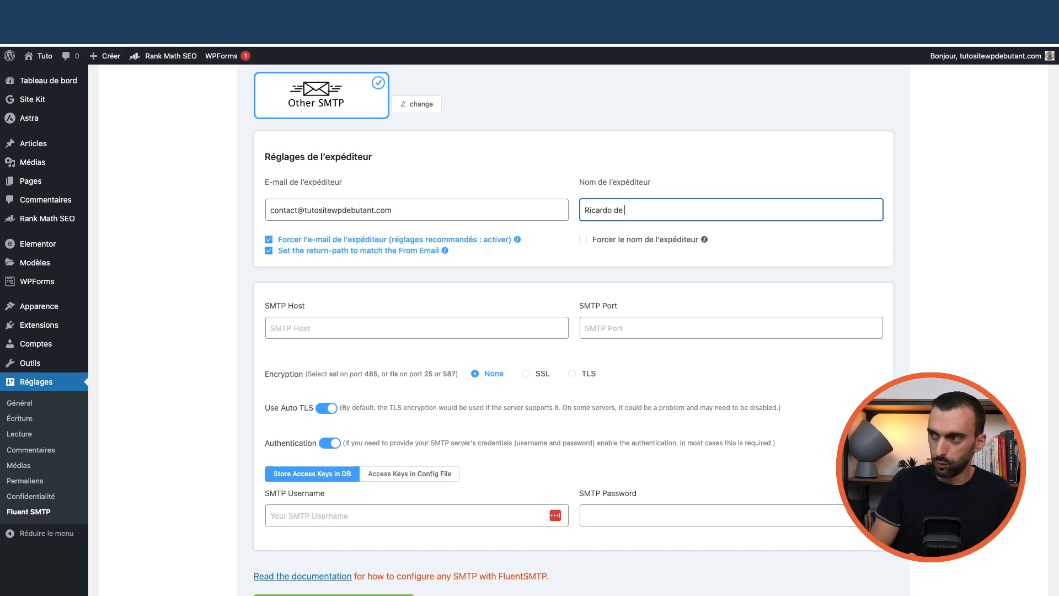
{"action": "type", "text": " TutoSi"}
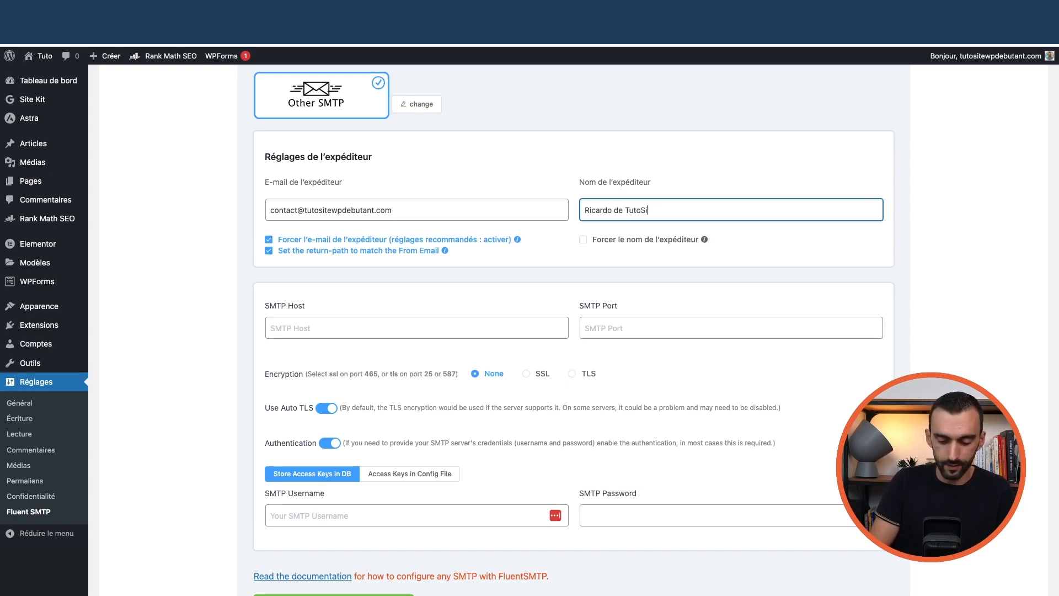
{"action": "type", "text": "teWpDe"}
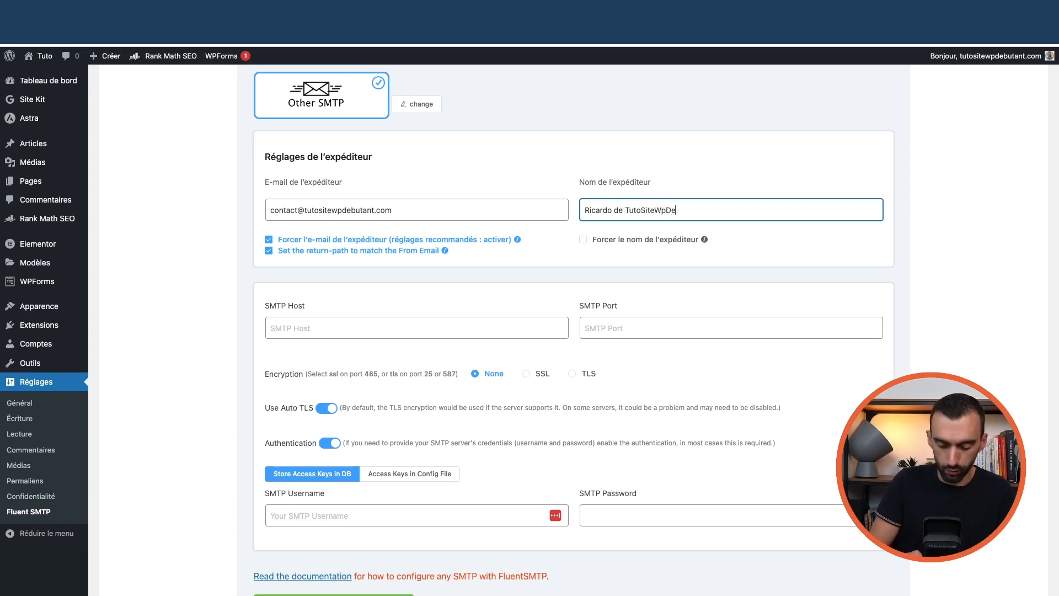
{"action": "type", "text": "butant"}
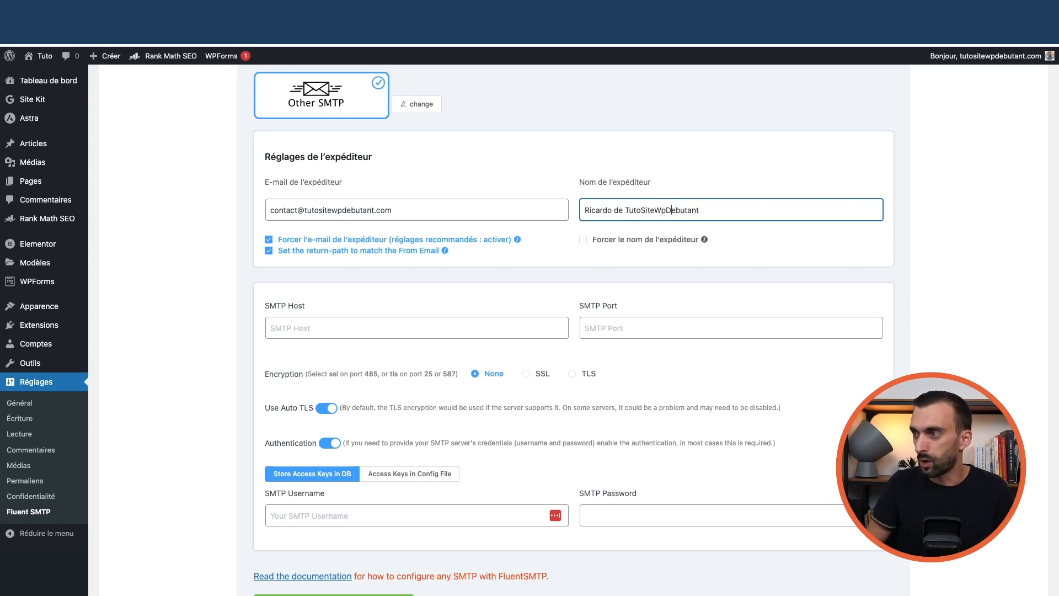
{"action": "key", "text": "BackSpace"}
{"action": "type", "text": "P"}
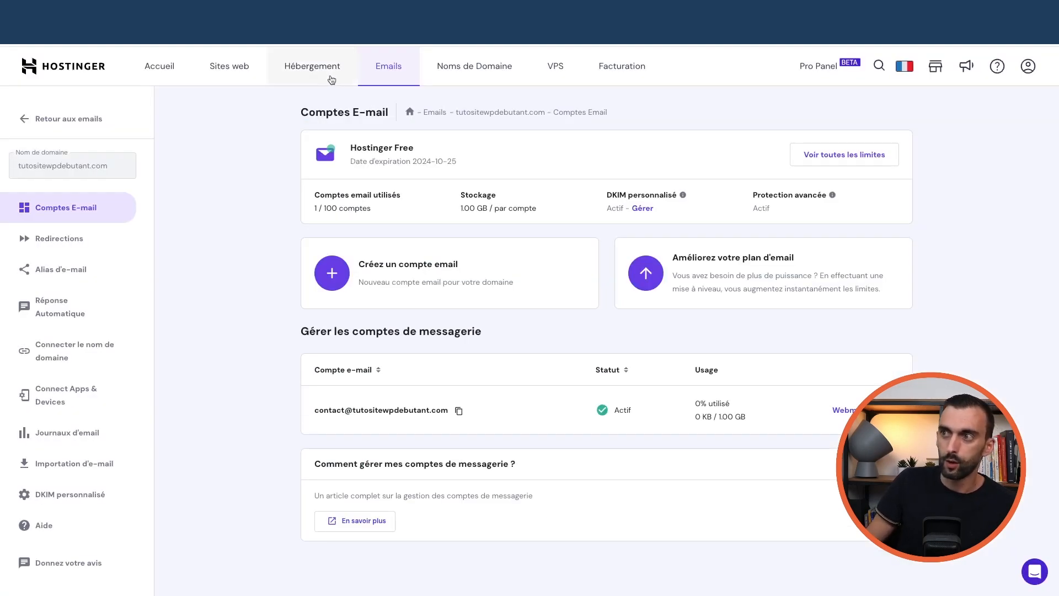
In hPanel's Emails management, open Connect Apps & Devices and copy smtp.hostinger.com
{"action": "left_click", "coordinate": [385, 75]}
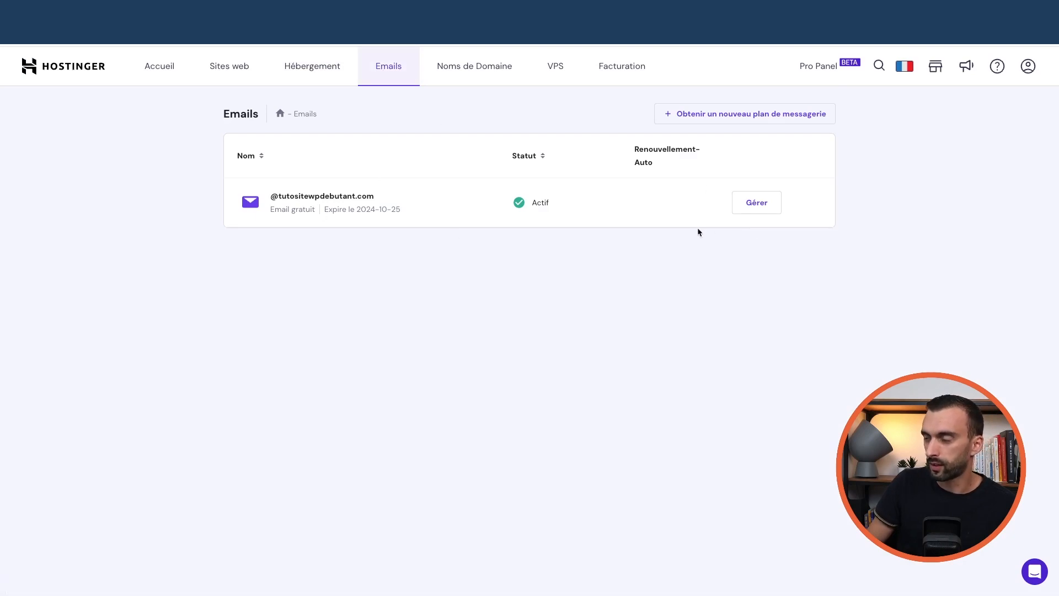
{"action": "left_click", "coordinate": [757, 210]}
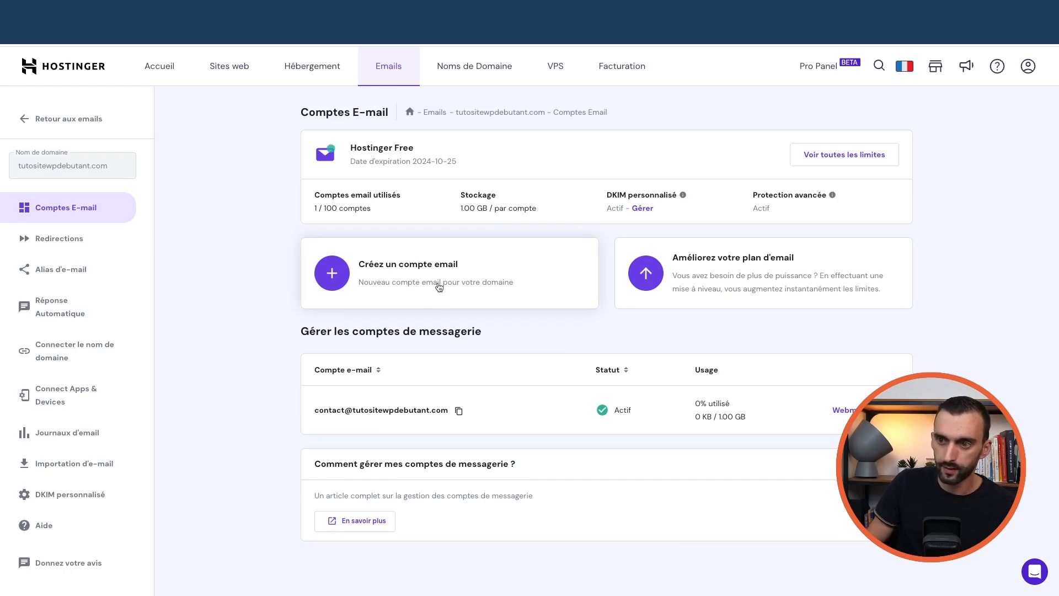
{"action": "left_click", "coordinate": [80, 401]}
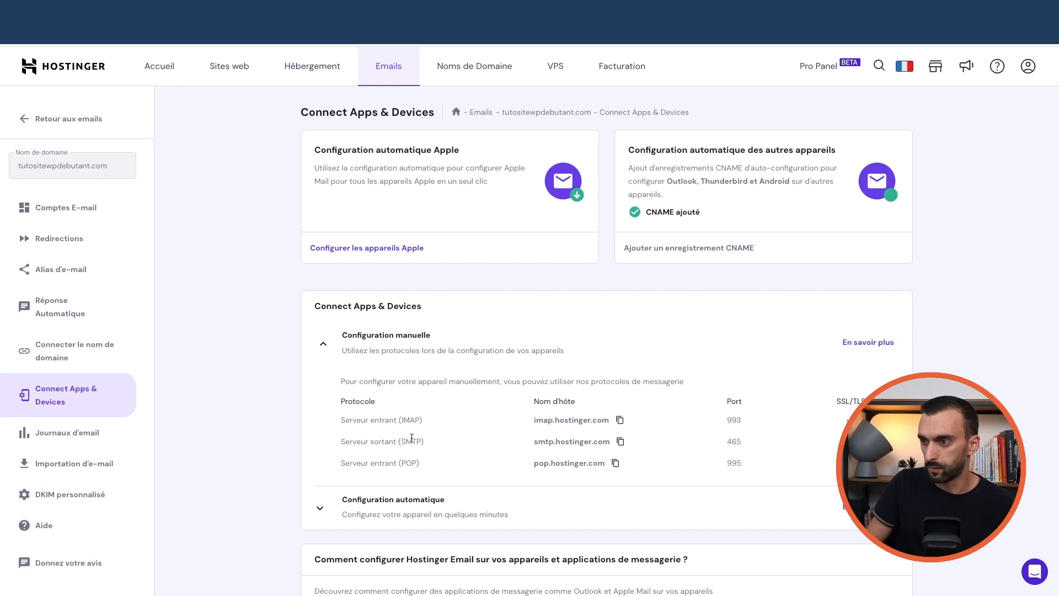
{"action": "left_click", "coordinate": [621, 444]}
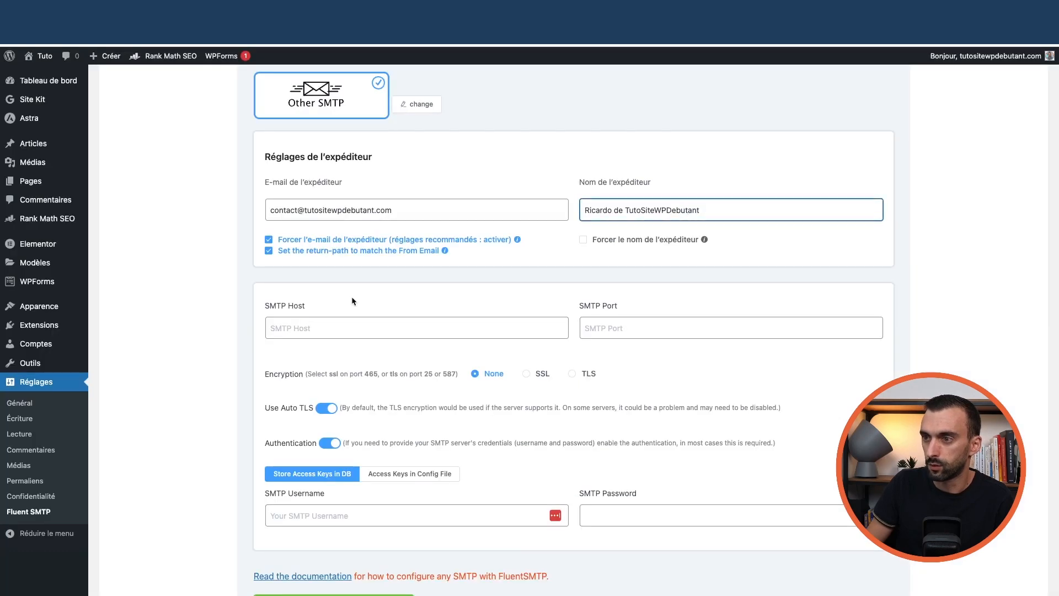
Paste smtp.hostinger.com as SMTP Host, enter port 465, and select SSL encryption
{"action": "left_click", "coordinate": [351, 330]}
{"action": "key", "text": "super+v"}
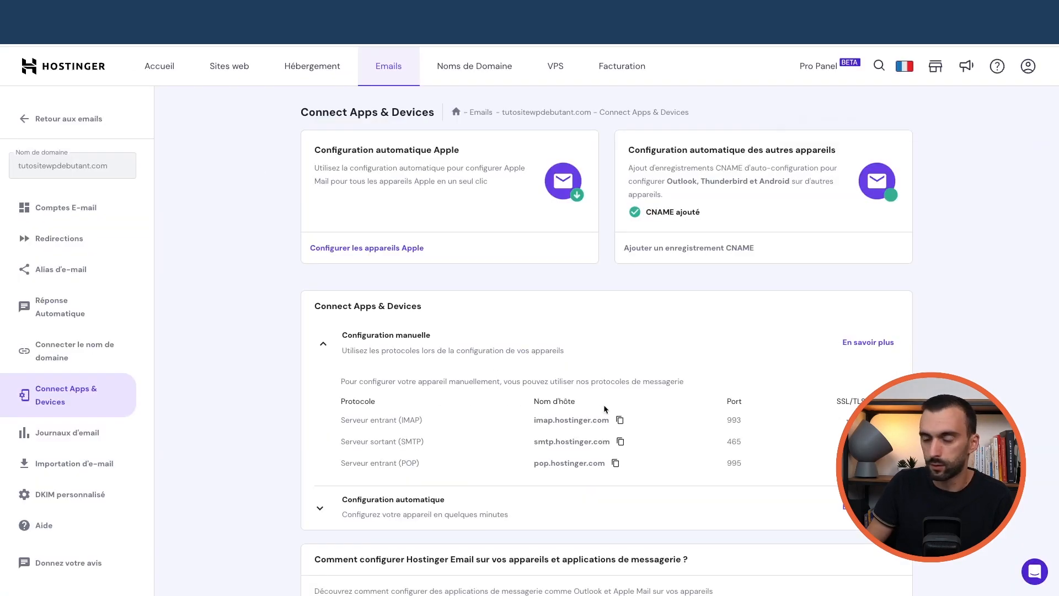
{"action": "double_click", "coordinate": [734, 443]}
{"action": "right_click", "coordinate": [337, 17]}
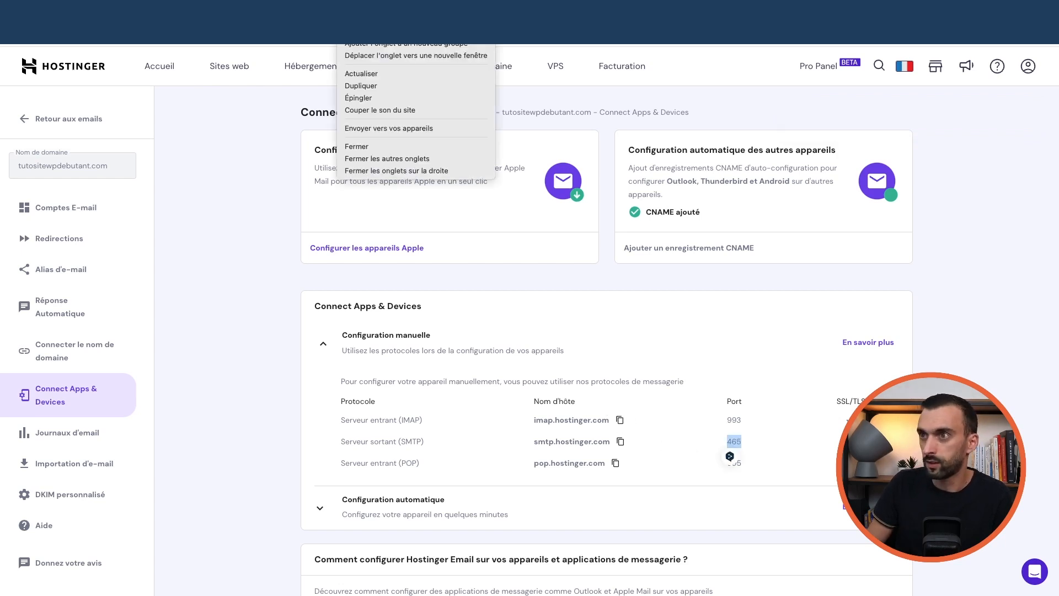
{"action": "left_click", "coordinate": [296, 44]}
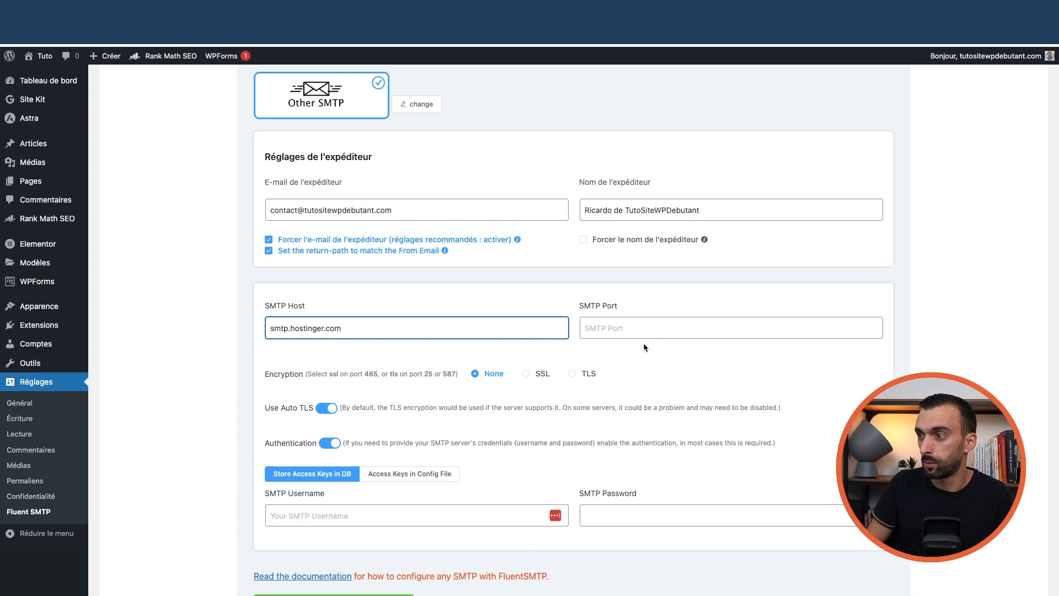
{"action": "left_click", "coordinate": [640, 330]}
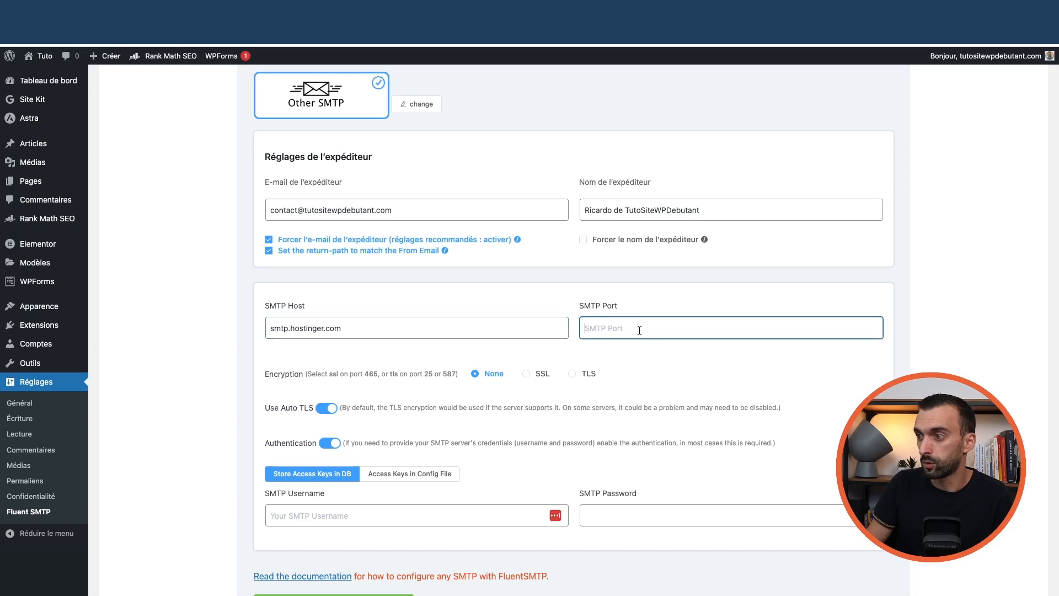
{"action": "type", "text": "465"}
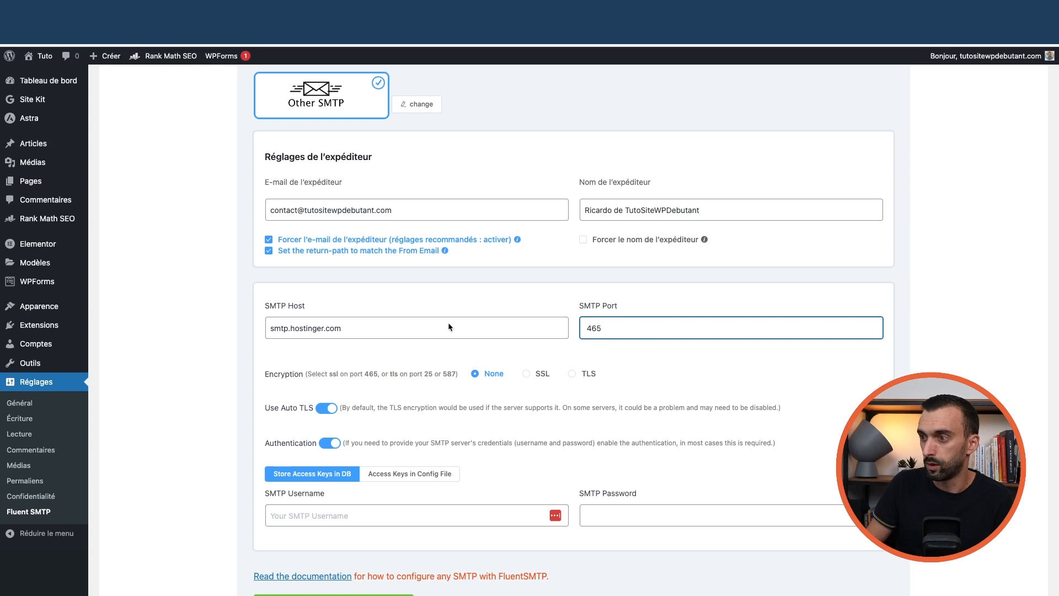
{"action": "left_click", "coordinate": [534, 379]}
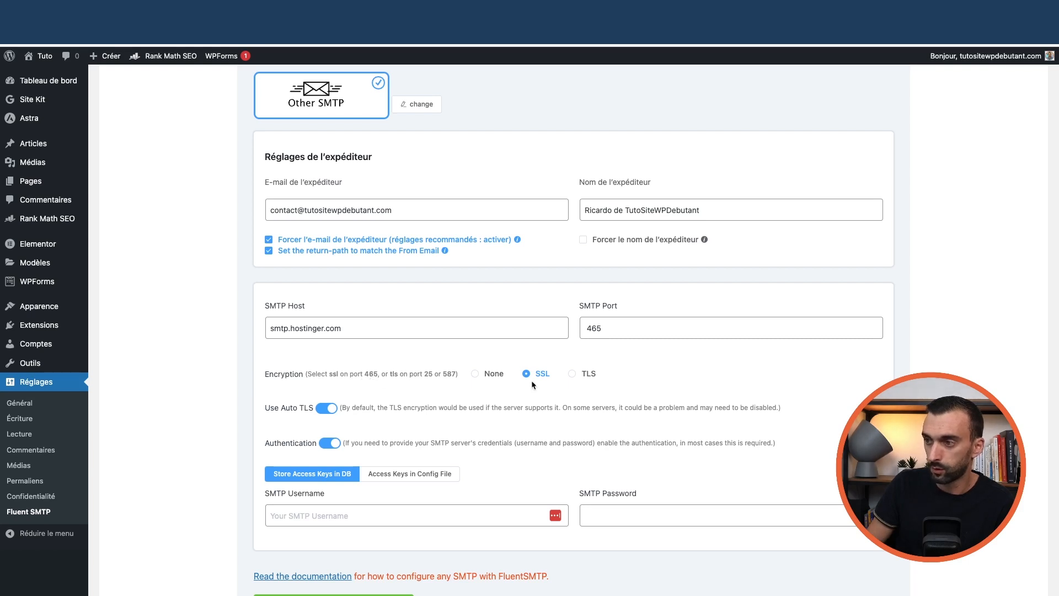
Copy the sender e-mail address into the SMTP Username field
{"action": "scroll", "coordinate": [458, 401], "scroll_direction": "down", "scroll_amount": 2}
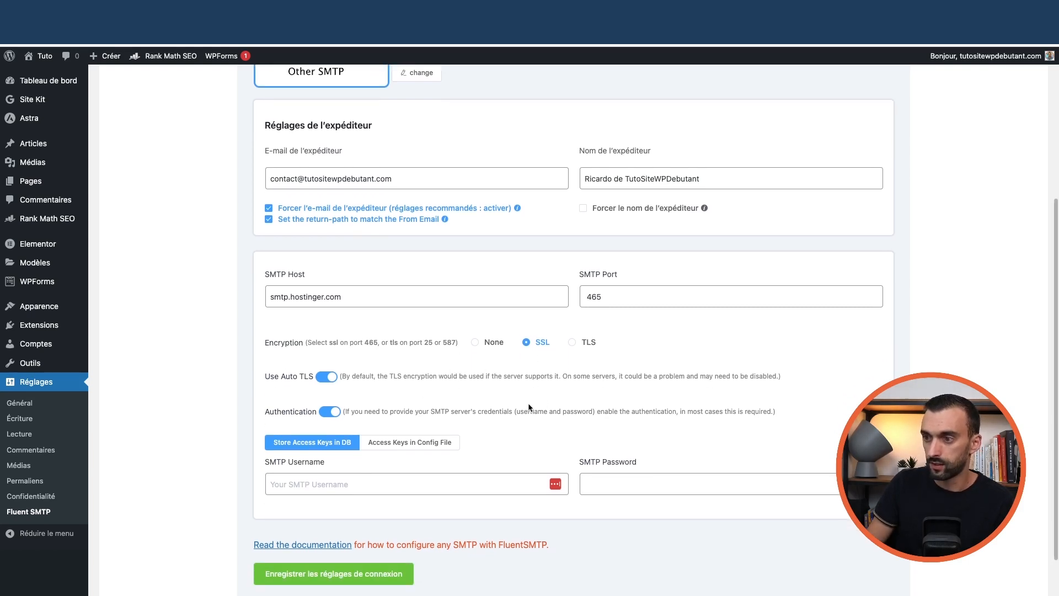
{"action": "scroll", "coordinate": [386, 424], "scroll_direction": "down", "scroll_amount": 1}
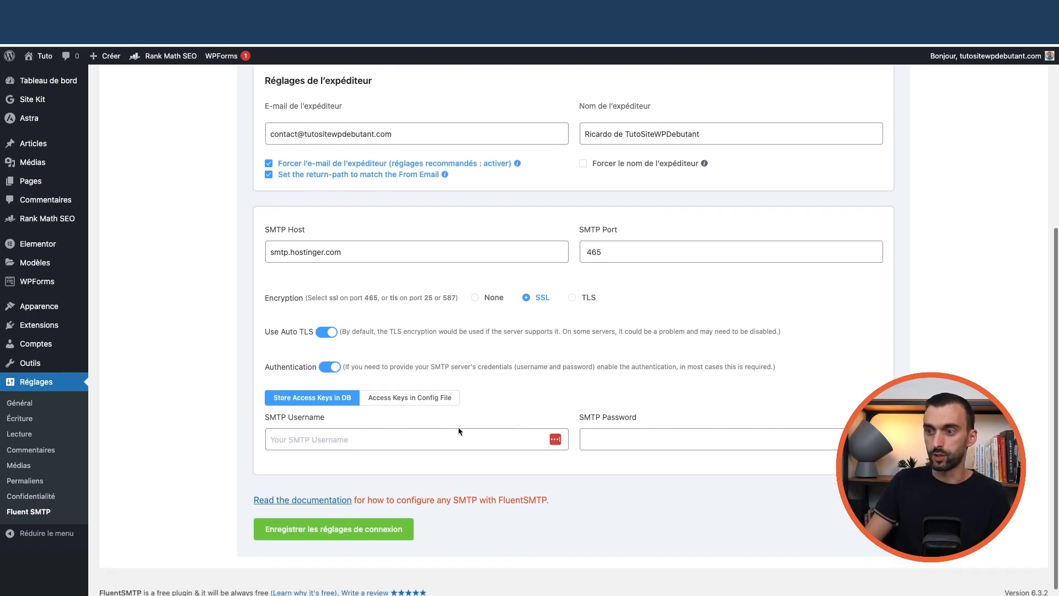
{"action": "left_click", "coordinate": [337, 440]}
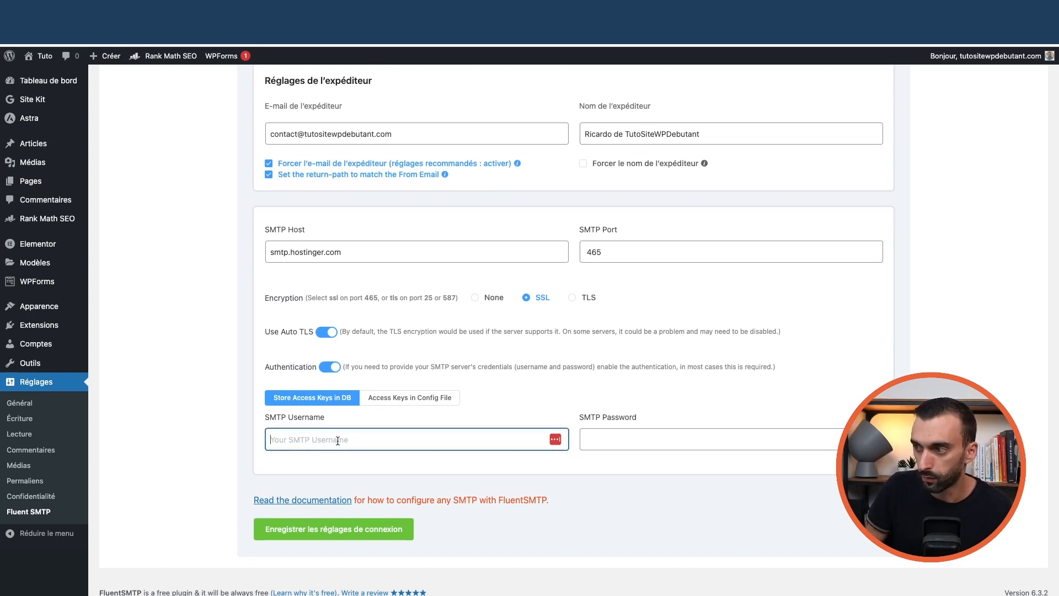
{"action": "scroll", "coordinate": [370, 387], "scroll_direction": "up", "scroll_amount": 2}
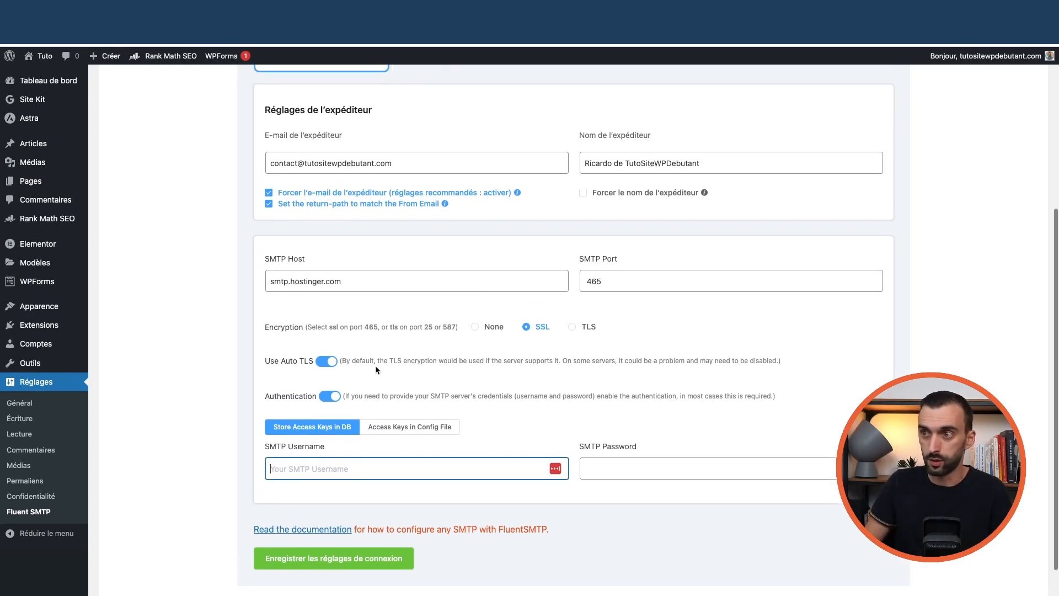
{"action": "triple_click", "coordinate": [403, 185]}
{"action": "scroll", "coordinate": [386, 375], "scroll_direction": "down", "scroll_amount": 2}
{"action": "left_click", "coordinate": [370, 435]}
{"action": "key", "text": "ctrl+v"}
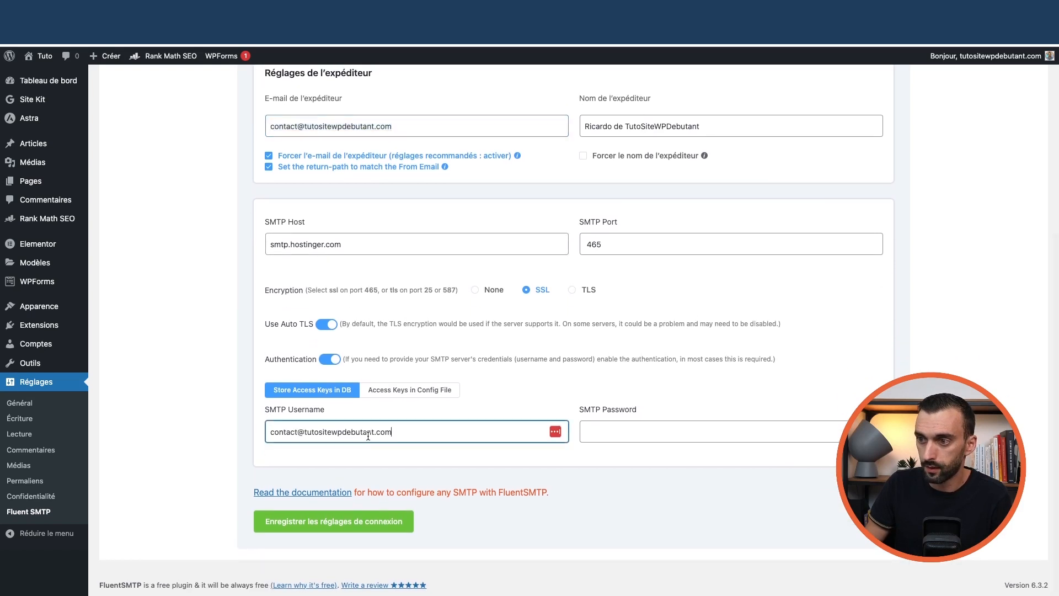
{"action": "key", "text": "Tab"}
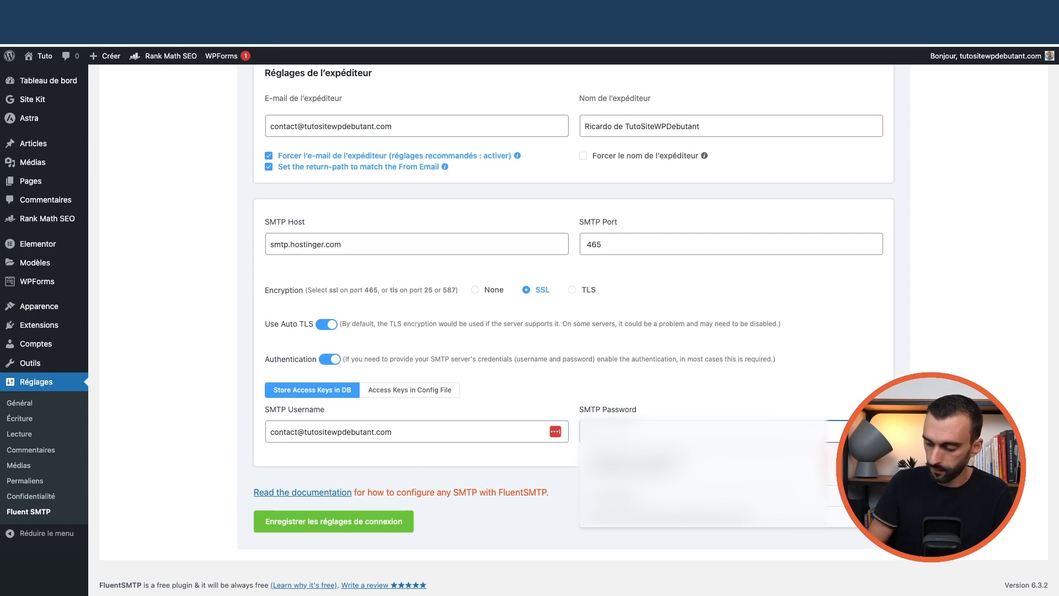
Replace the password field's contents with the mailbox password and save the connection settings
{"action": "double_click", "coordinate": [684, 431]}
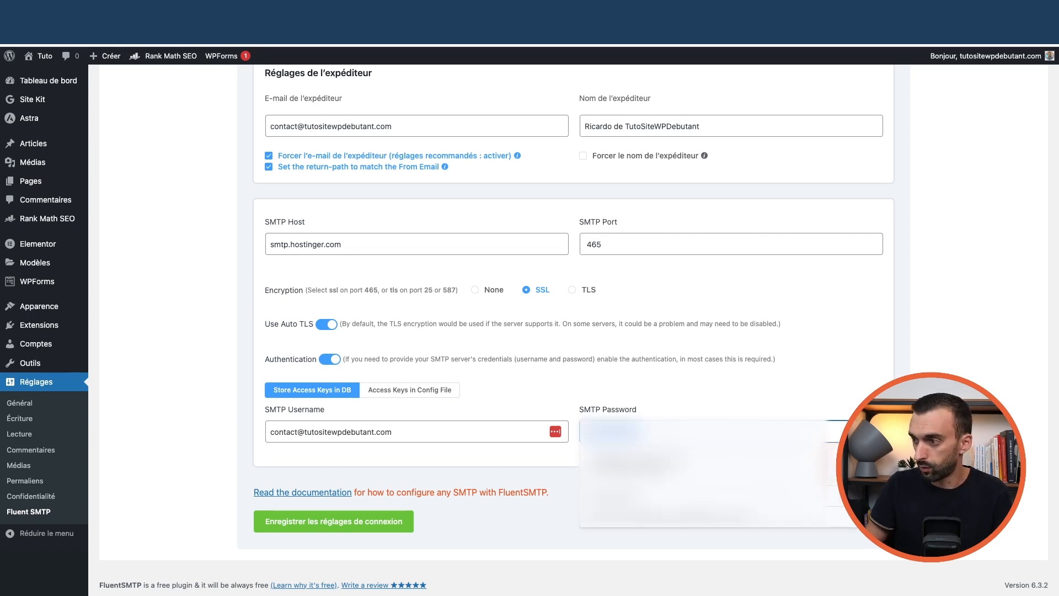
{"action": "key", "text": "BackSpace"}
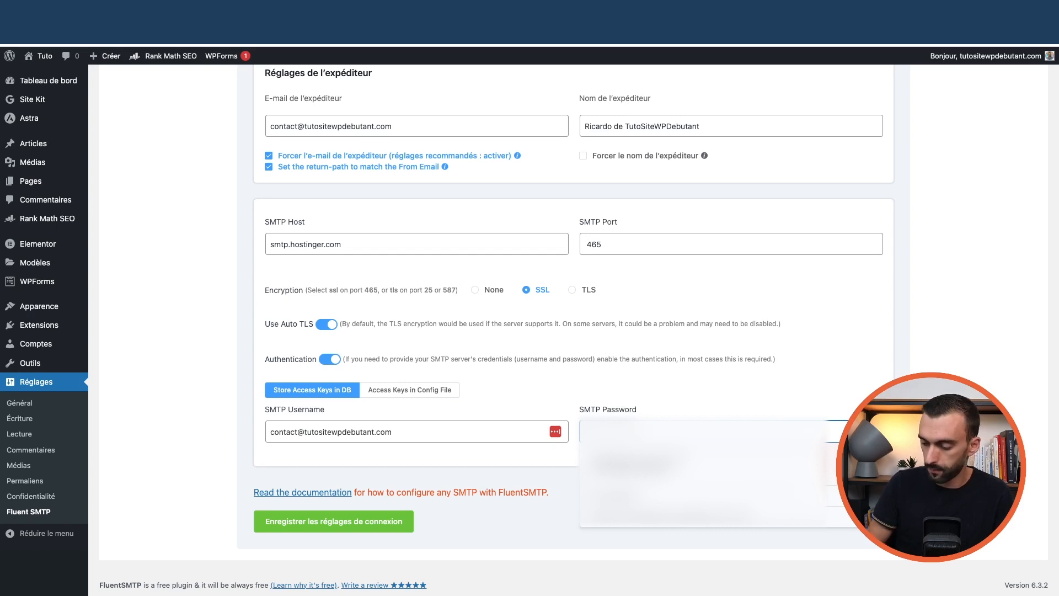
{"action": "key", "text": "super+v"}
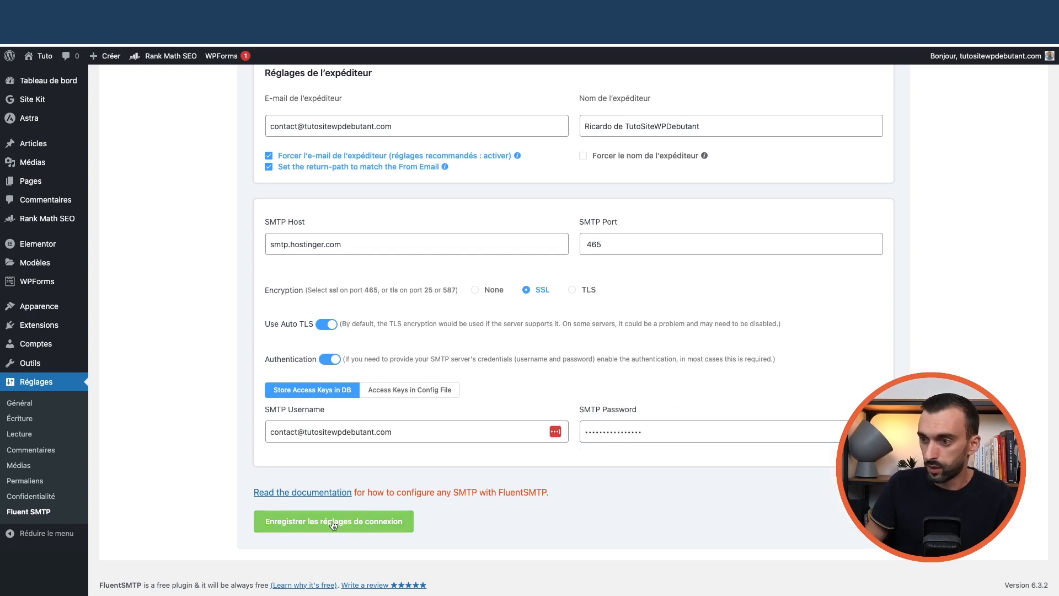
{"action": "left_click", "coordinate": [334, 521]}
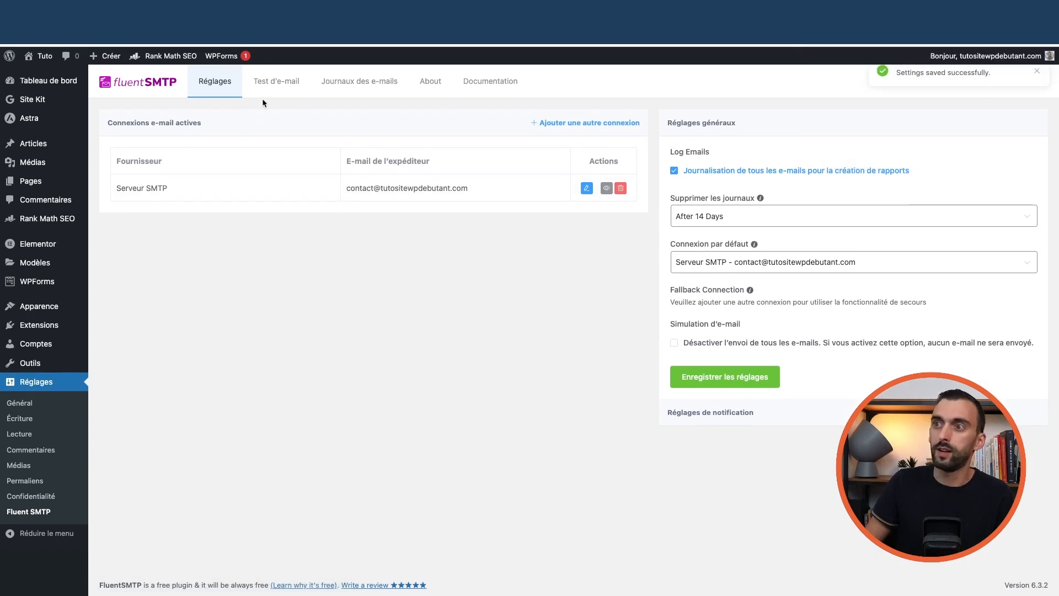
Send a test e-mail from the contact mailbox and view it logged as sent
{"action": "left_click", "coordinate": [273, 86]}
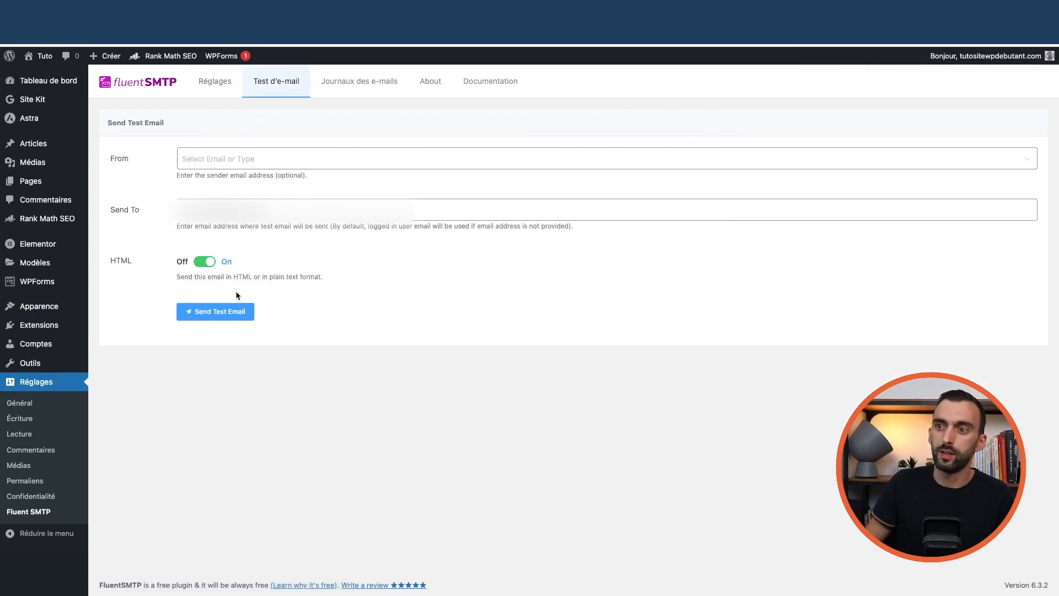
{"action": "left_click", "coordinate": [187, 210]}
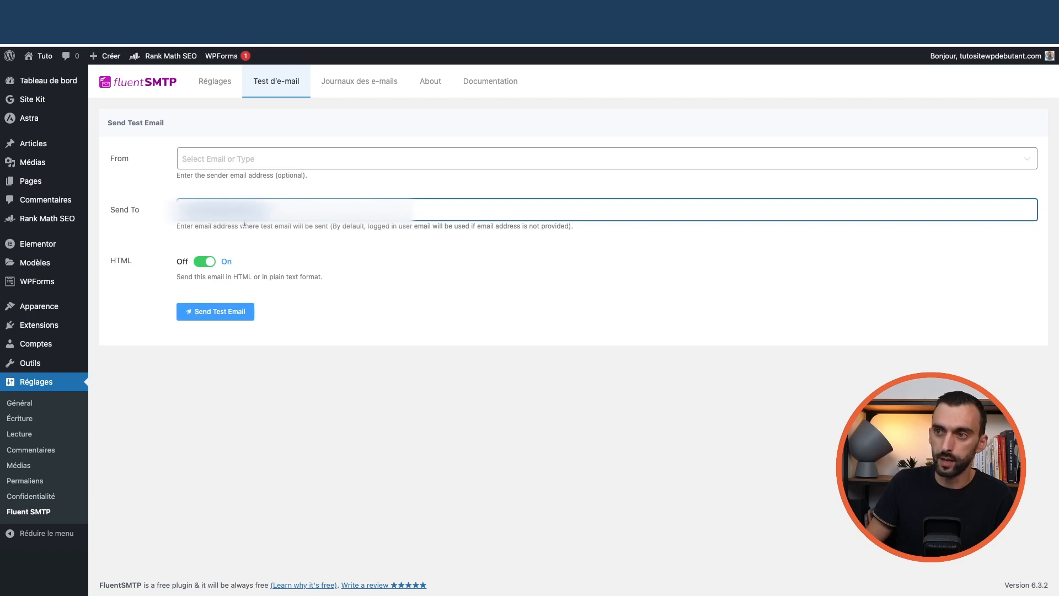
{"action": "left_click", "coordinate": [241, 166]}
{"action": "left_click", "coordinate": [229, 185]}
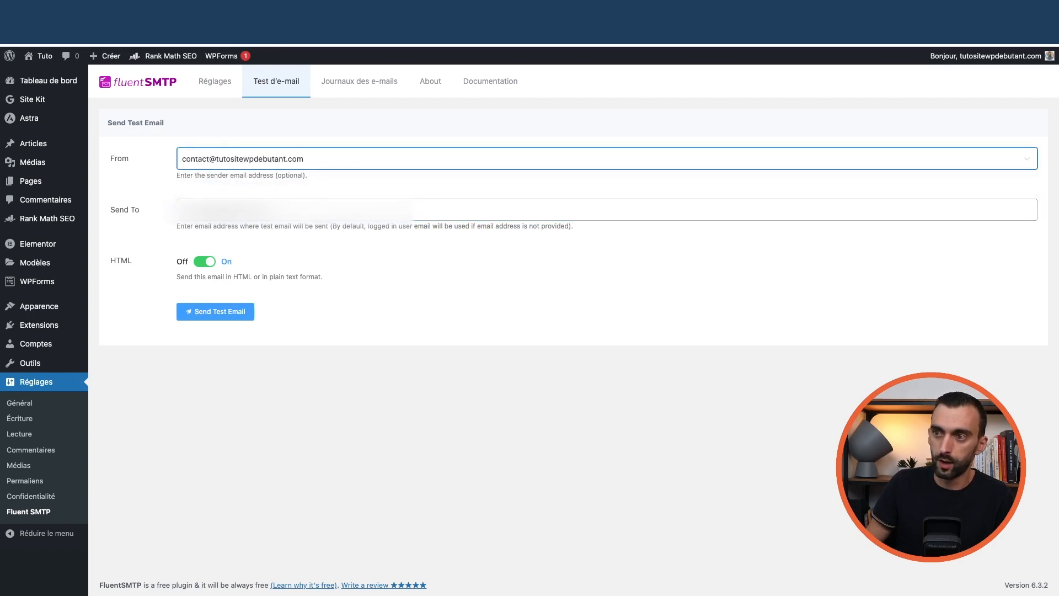
{"action": "key", "text": "BackSpace"}
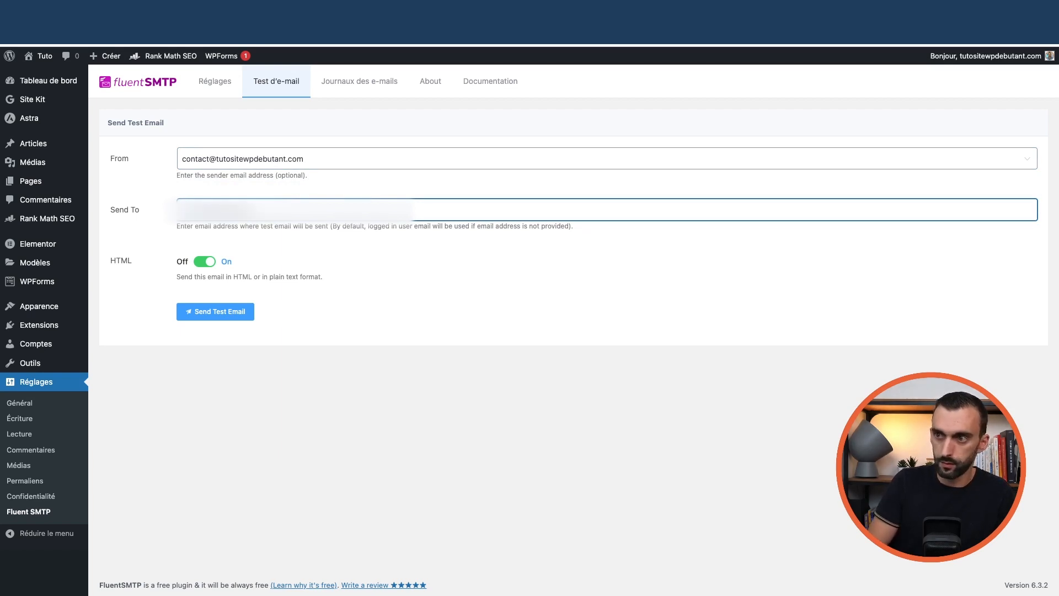
{"action": "left_click", "coordinate": [231, 309]}
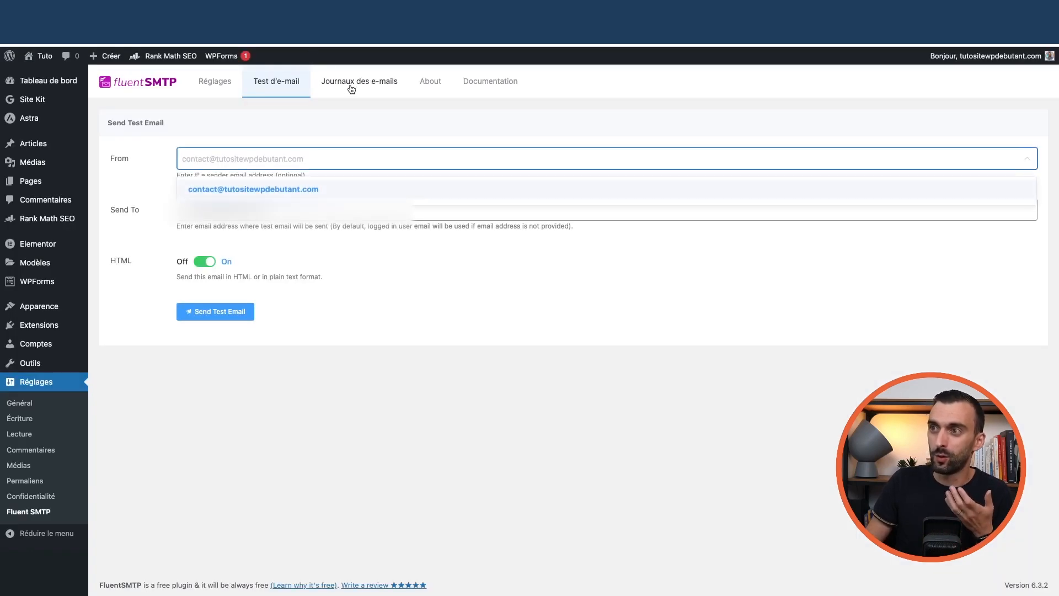
{"action": "left_click", "coordinate": [347, 90]}
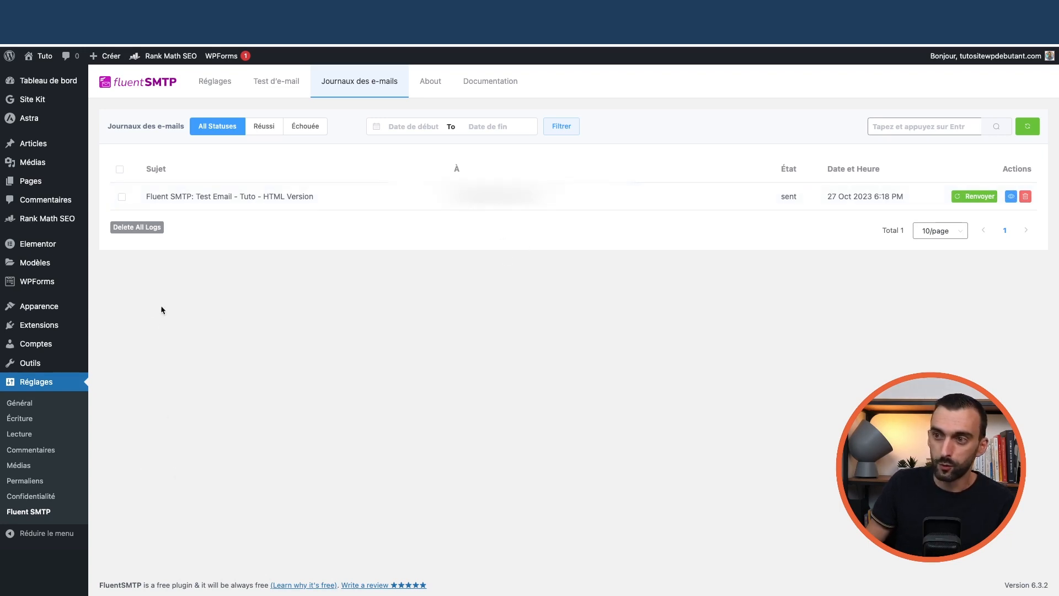
{"action": "mouse_move", "coordinate": [44, 283]}
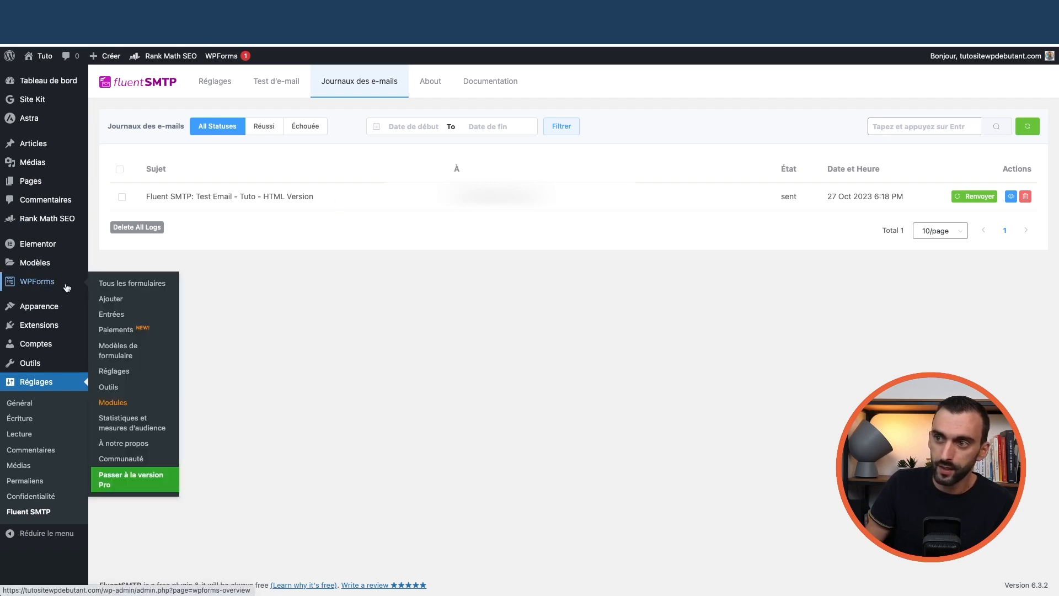
Copy the sender address from FluentSMTP and open Contact Form in the WPForms builder
{"action": "left_click", "coordinate": [218, 84]}
{"action": "left_click_drag", "start_coordinate": [448, 192], "coordinate": [347, 189]}
{"action": "key", "text": "super+c"}
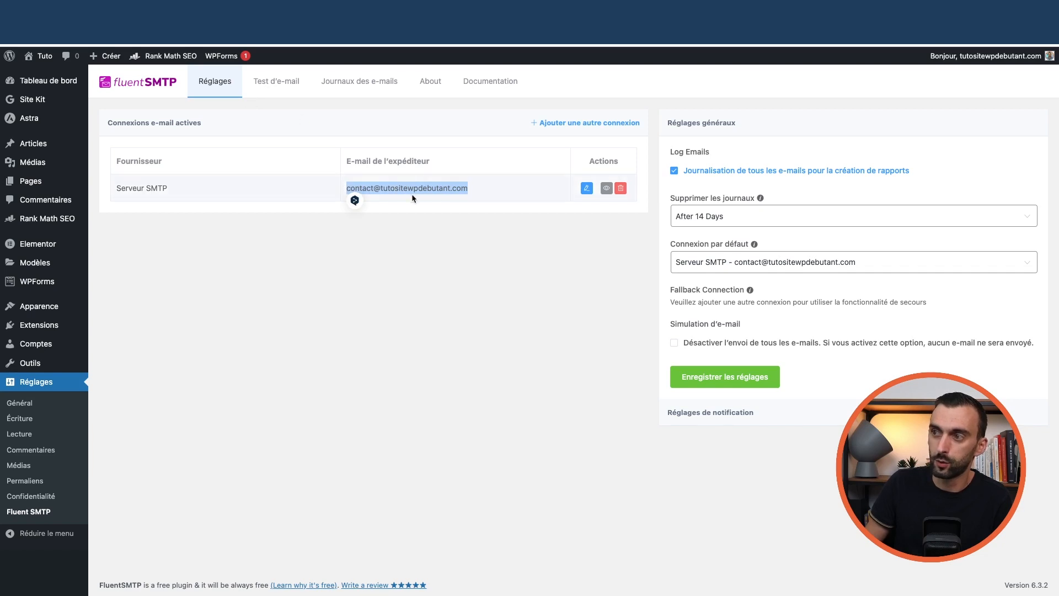
{"action": "mouse_move", "coordinate": [53, 339]}
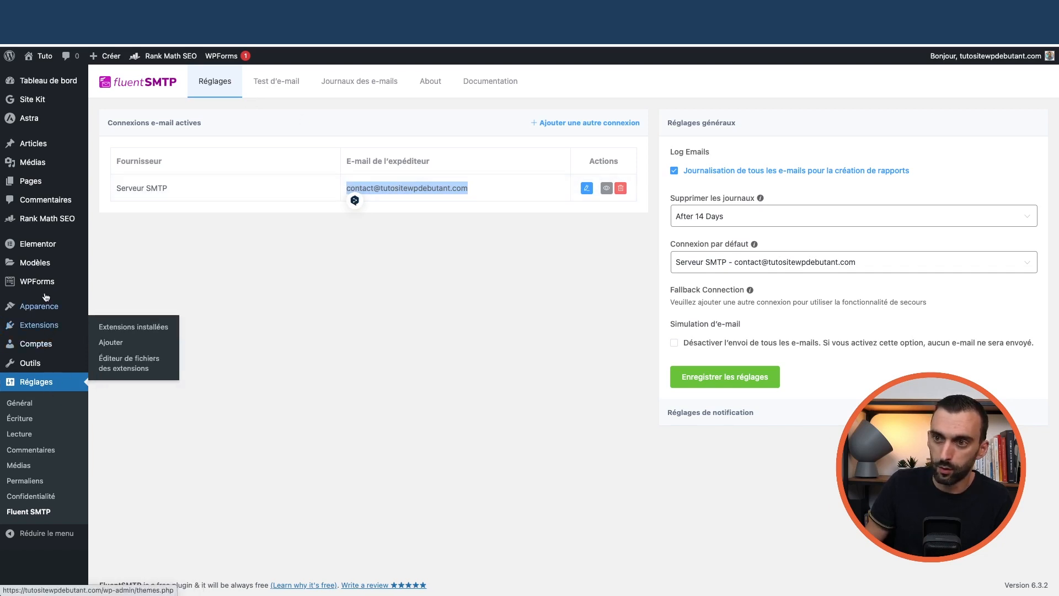
{"action": "mouse_move", "coordinate": [44, 283]}
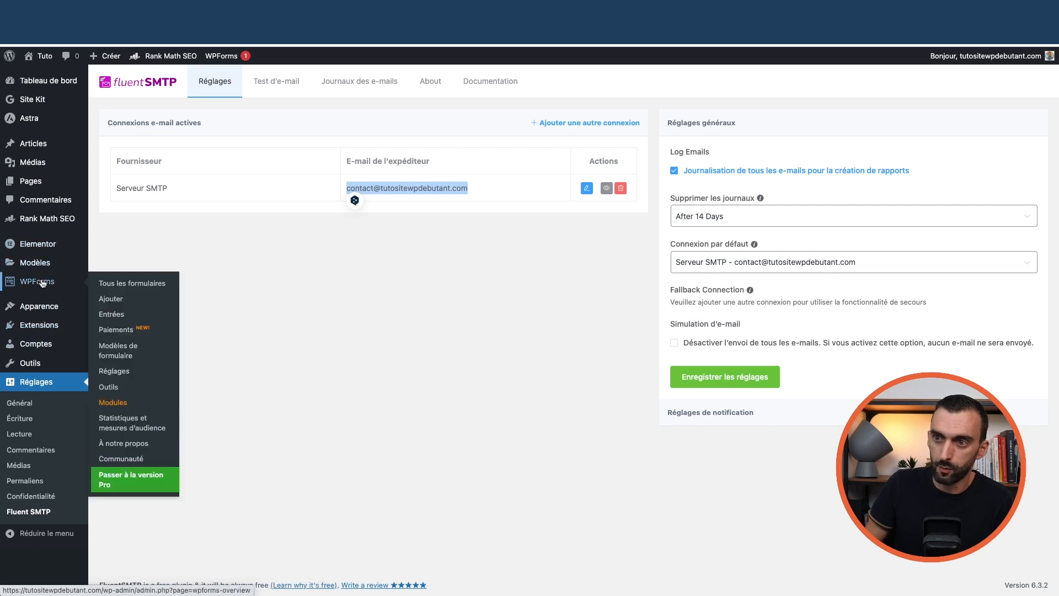
{"action": "left_click", "coordinate": [118, 285]}
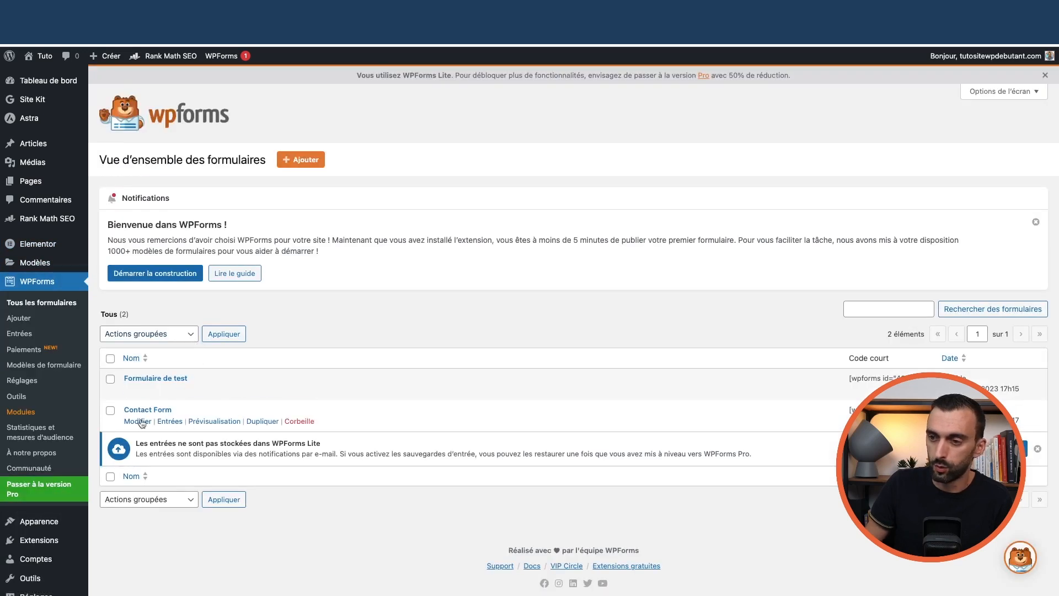
{"action": "left_click", "coordinate": [137, 422]}
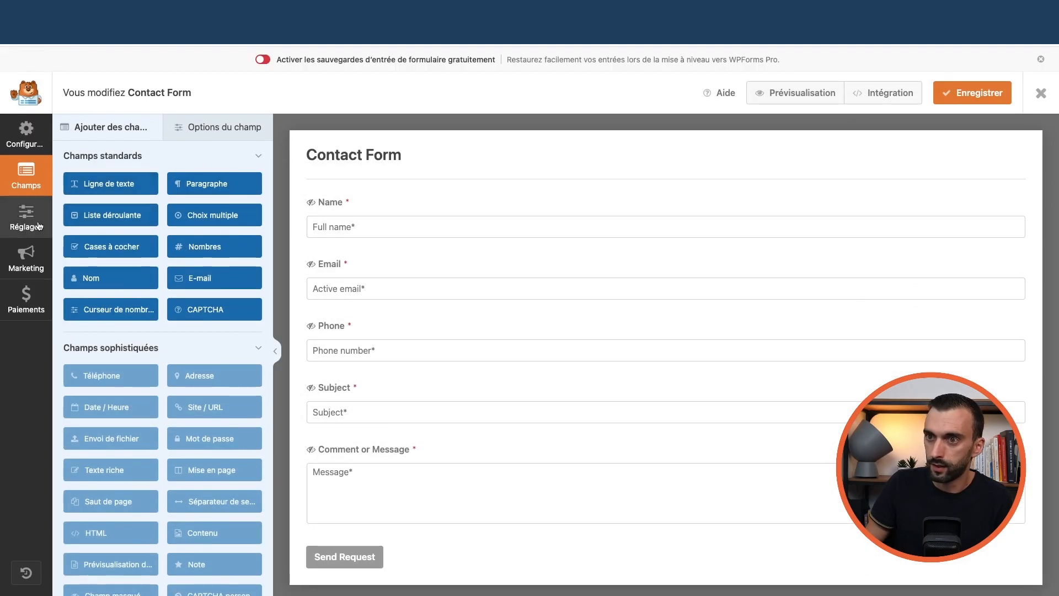
In the form's notification settings, paste the contact address as the recipient e-mail
{"action": "left_click", "coordinate": [34, 227]}
{"action": "left_click", "coordinate": [105, 185]}
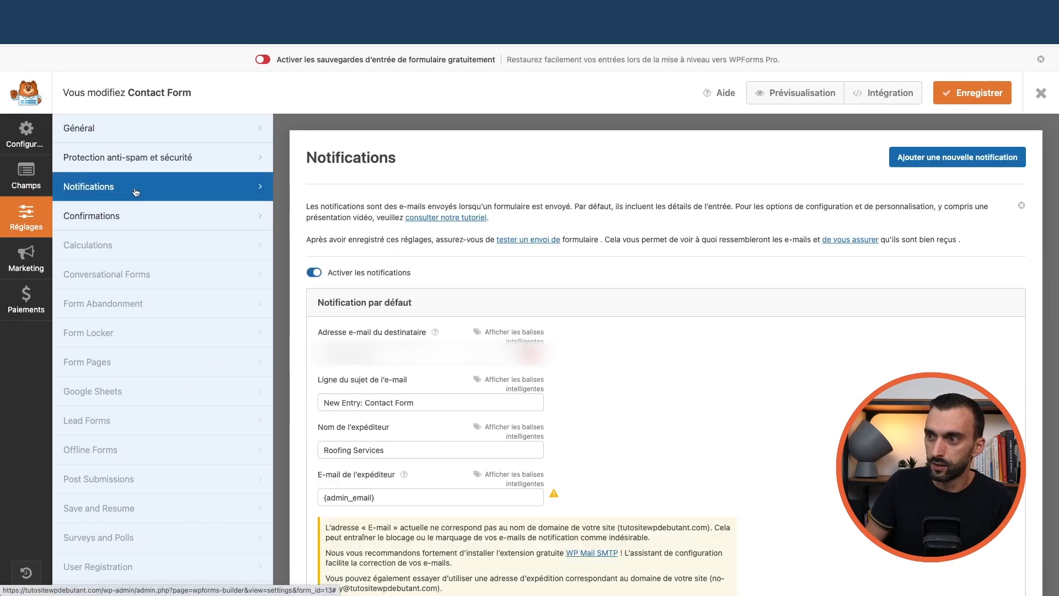
{"action": "scroll", "coordinate": [386, 273], "scroll_direction": "down", "scroll_amount": 1}
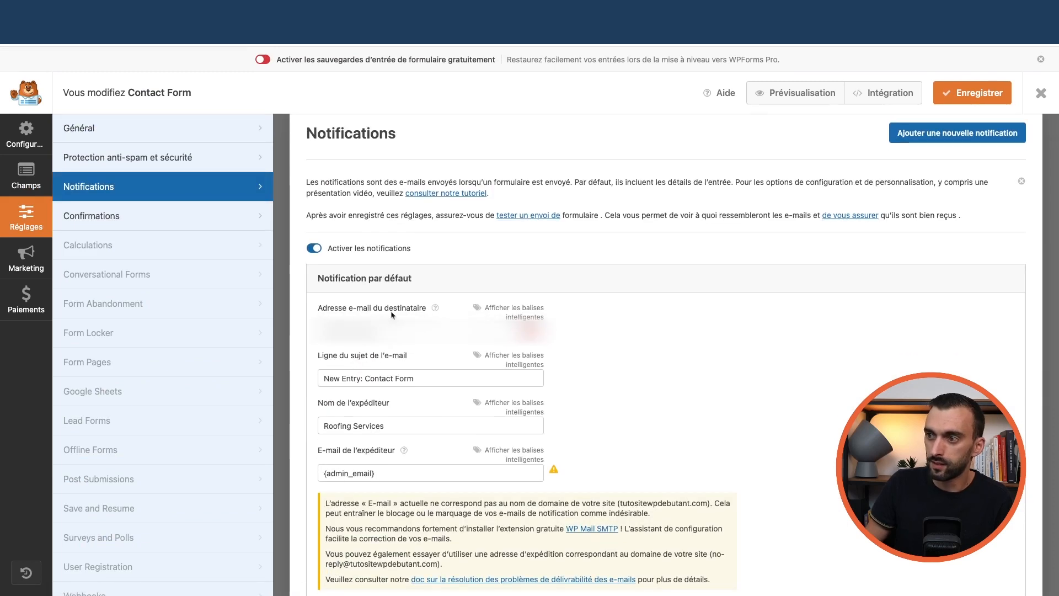
{"action": "double_click", "coordinate": [353, 331]}
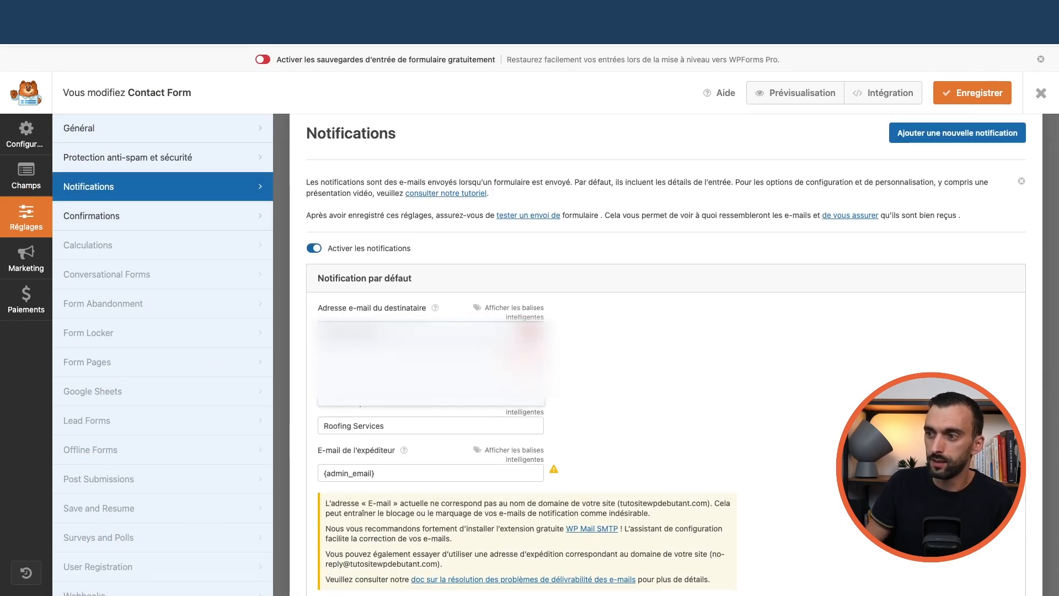
{"action": "left_click_drag", "start_coordinate": [381, 331], "coordinate": [297, 331]}
{"action": "key", "text": "super+v"}
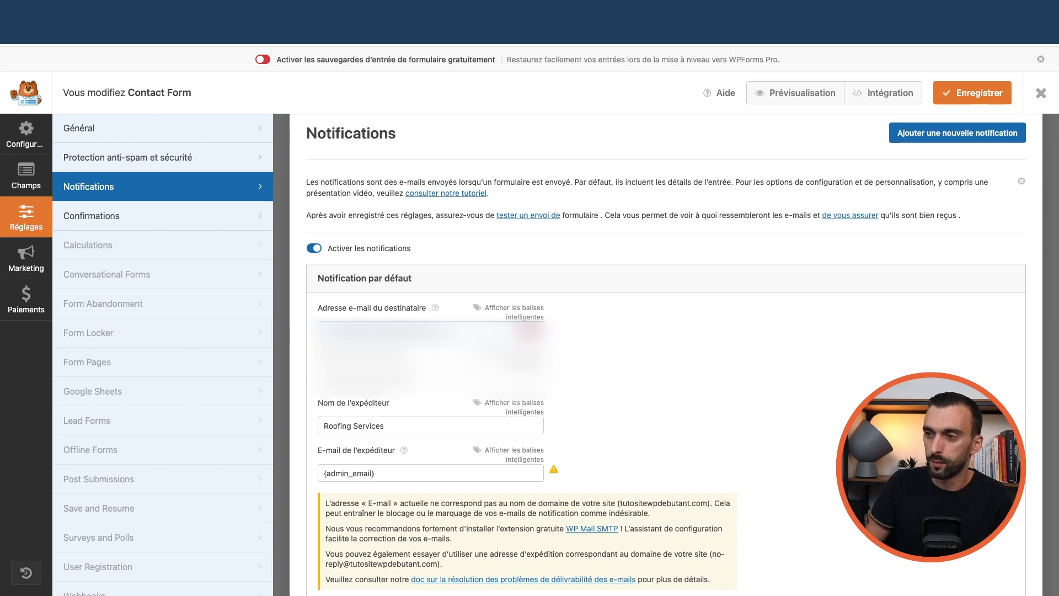
Replace the {admin_email} sender with the contact address, restore the recipient, and exit the builder
{"action": "scroll", "coordinate": [389, 301], "scroll_direction": "down", "scroll_amount": 3}
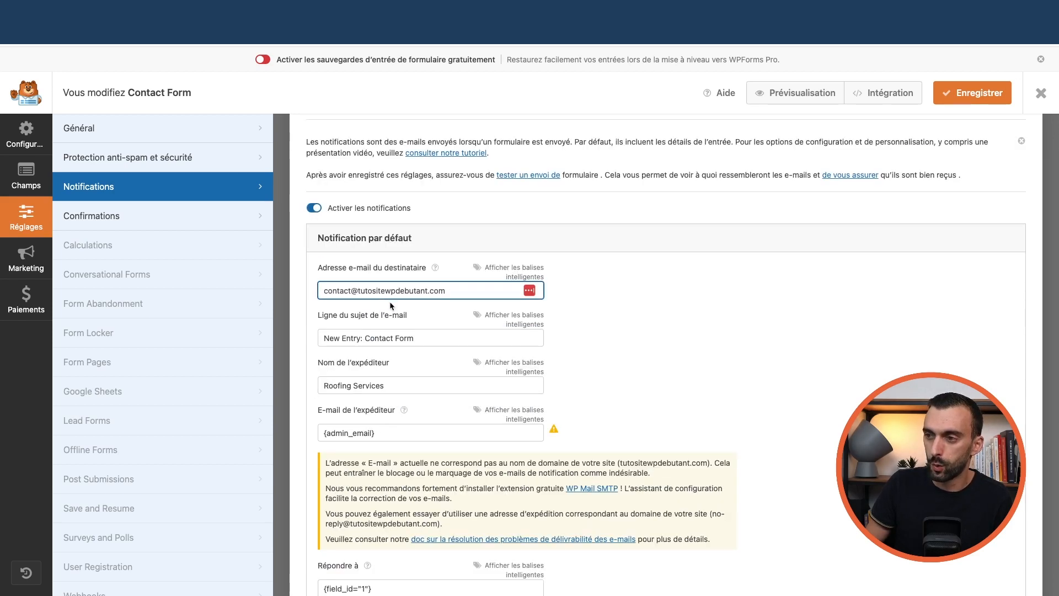
{"action": "scroll", "coordinate": [380, 350], "scroll_direction": "down", "scroll_amount": 2}
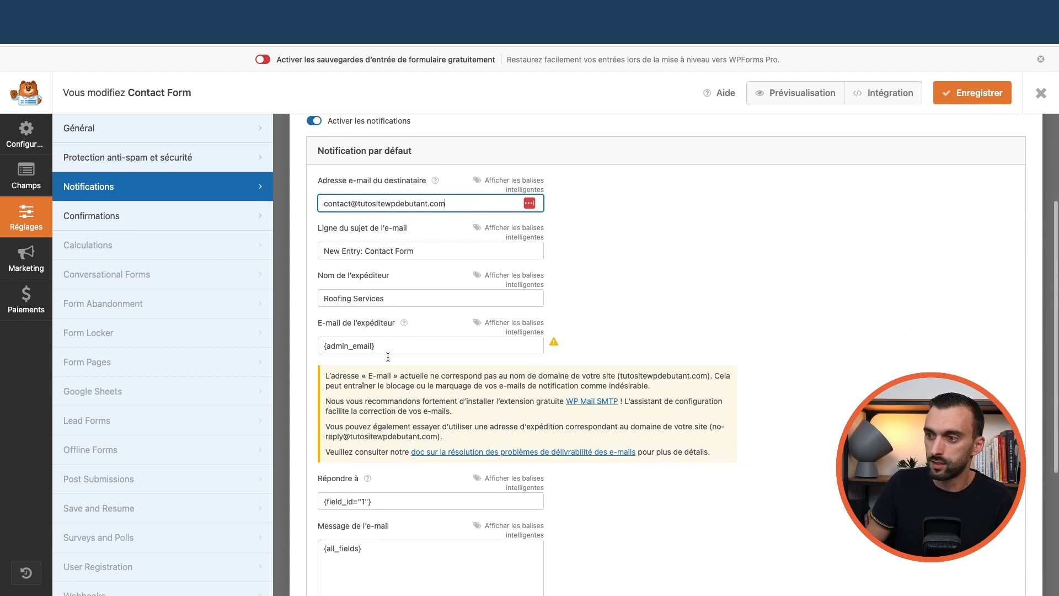
{"action": "key", "text": "super+z"}
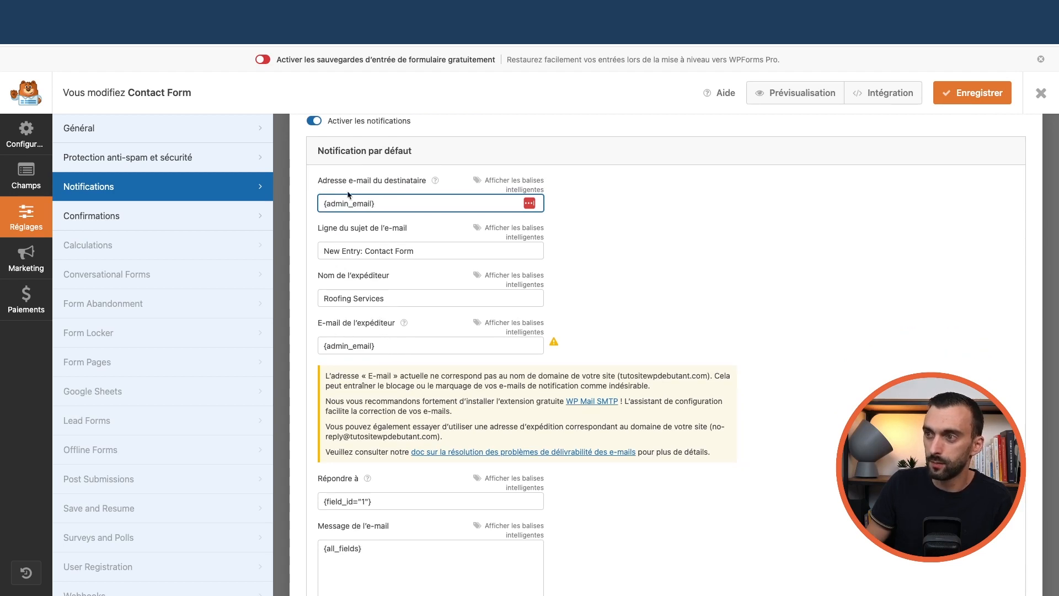
{"action": "triple_click", "coordinate": [382, 347]}
{"action": "key", "text": "super+v"}
{"action": "left_click", "coordinate": [401, 205]}
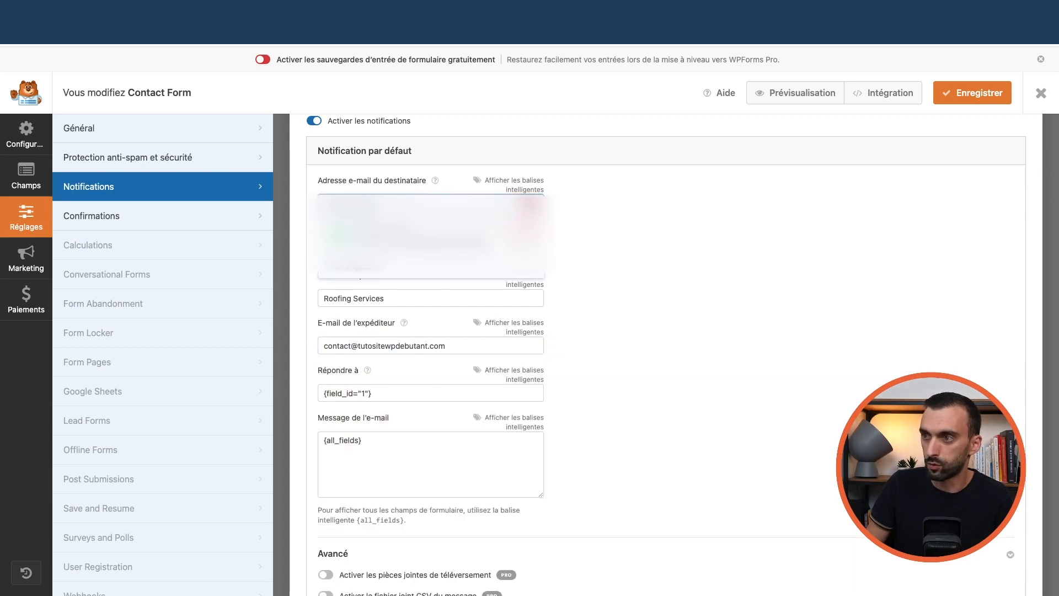
{"action": "left_click", "coordinate": [414, 237]}
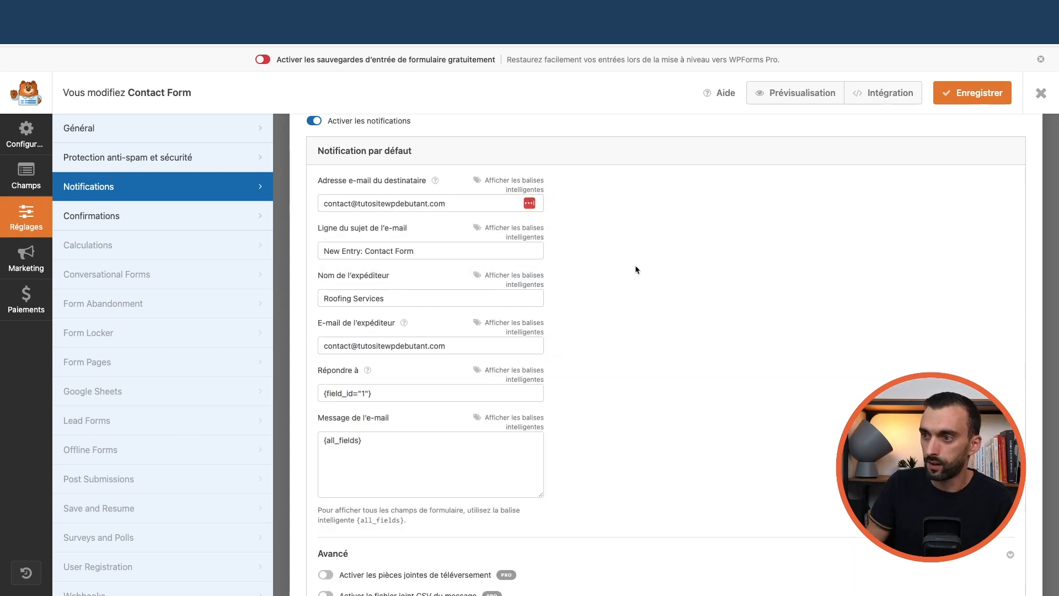
{"action": "scroll", "coordinate": [390, 310], "scroll_direction": "down", "scroll_amount": 4}
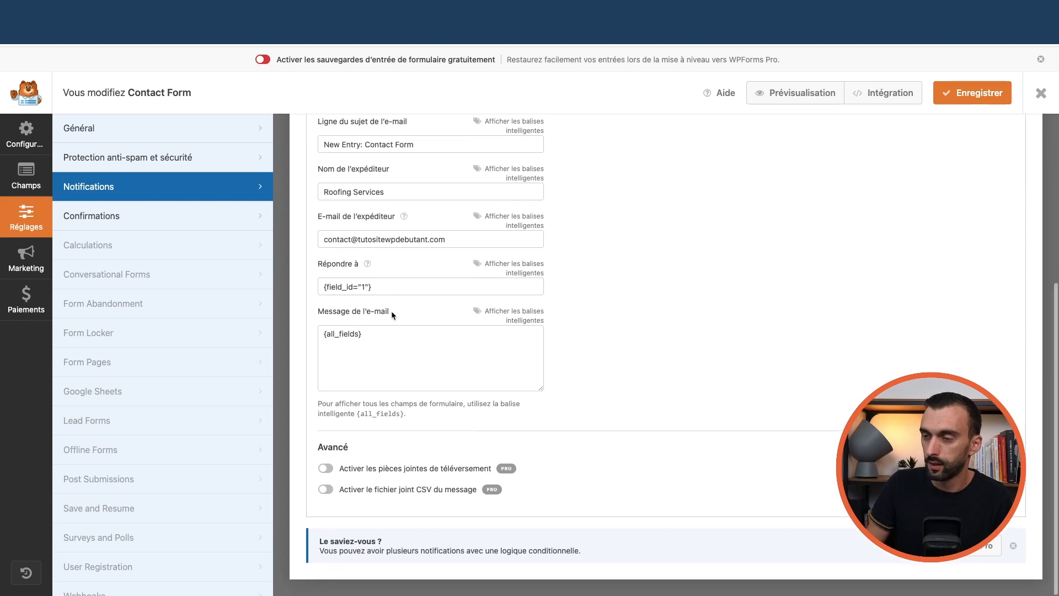
{"action": "scroll", "coordinate": [392, 310], "scroll_direction": "up", "scroll_amount": 6}
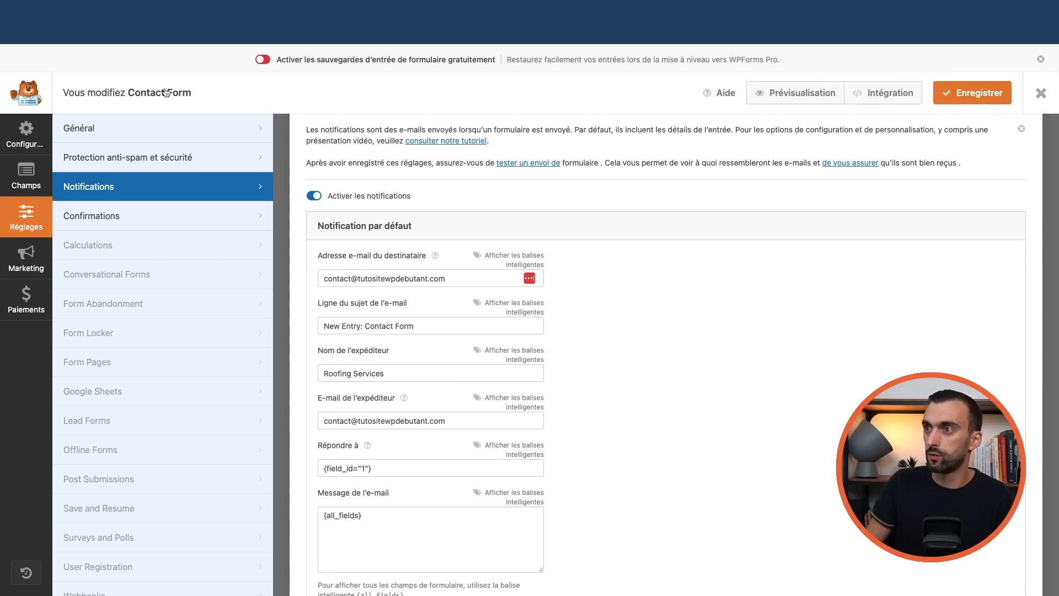
{"action": "left_click", "coordinate": [1041, 95]}
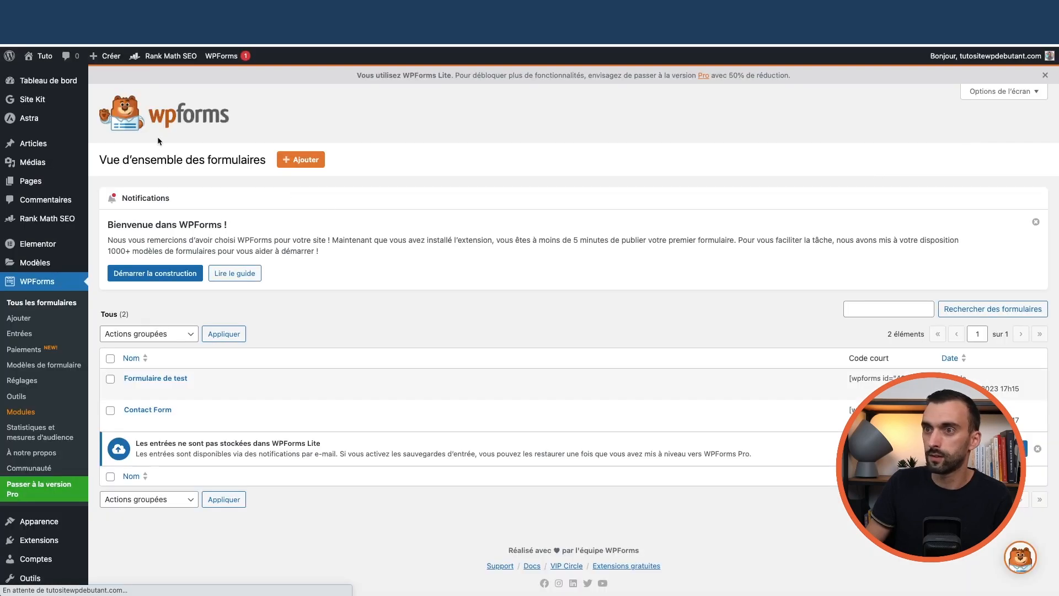
On the live site's home page, fill in and send the Request a Free Estimate form
{"action": "left_click", "coordinate": [65, 84]}
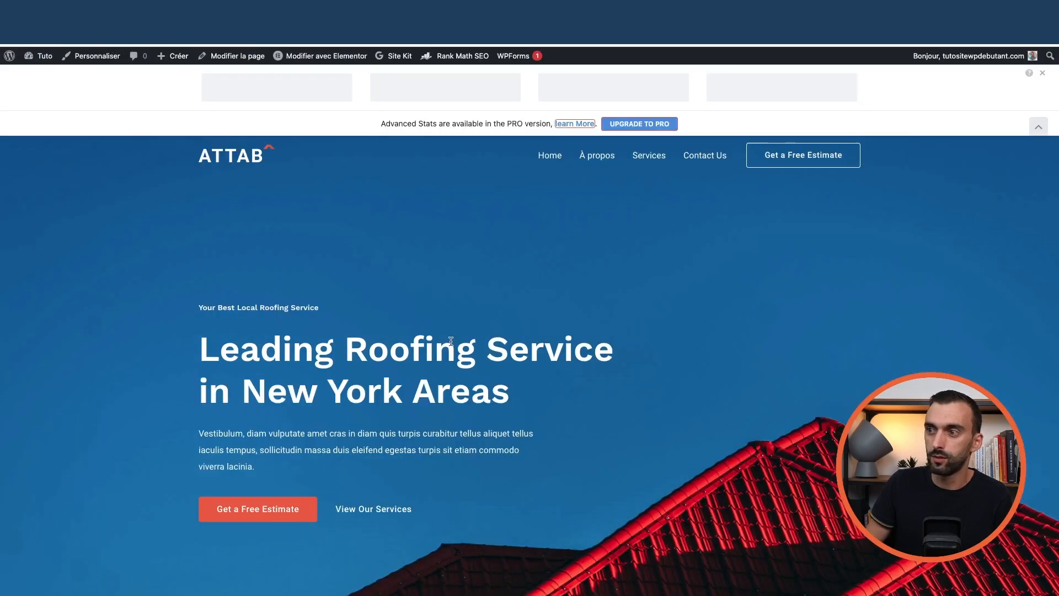
{"action": "scroll", "coordinate": [655, 395], "scroll_direction": "down", "scroll_amount": 6}
{"action": "scroll", "coordinate": [655, 395], "scroll_direction": "down", "scroll_amount": 1}
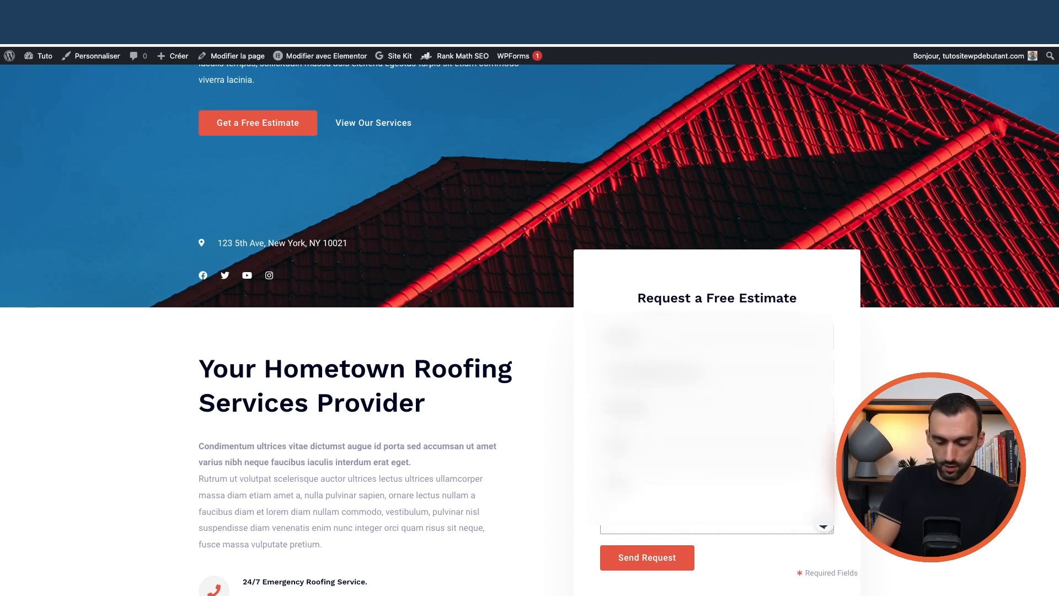
{"action": "scroll", "coordinate": [645, 386], "scroll_direction": "down", "scroll_amount": 3}
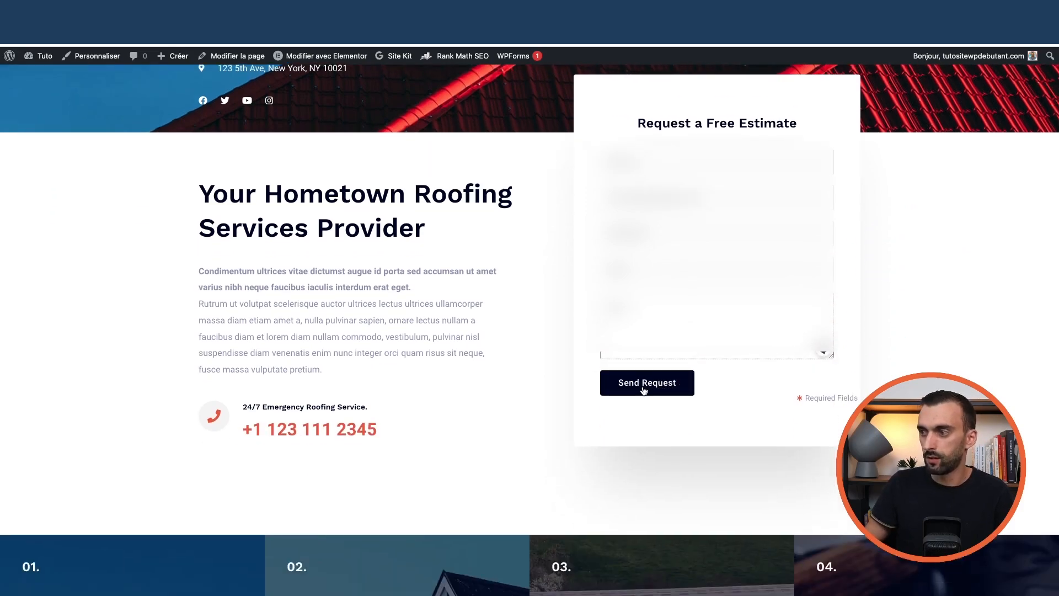
{"action": "left_click", "coordinate": [643, 389]}
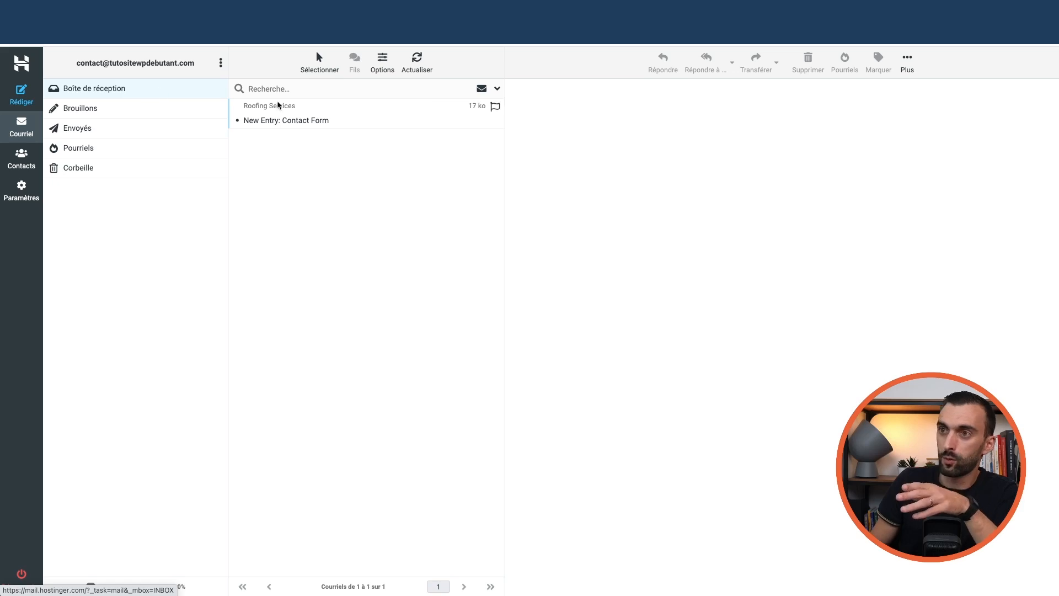
Open the 'New Entry: Contact Form' e-mail from Roofing Services in the preview pane
{"action": "left_click", "coordinate": [316, 122]}
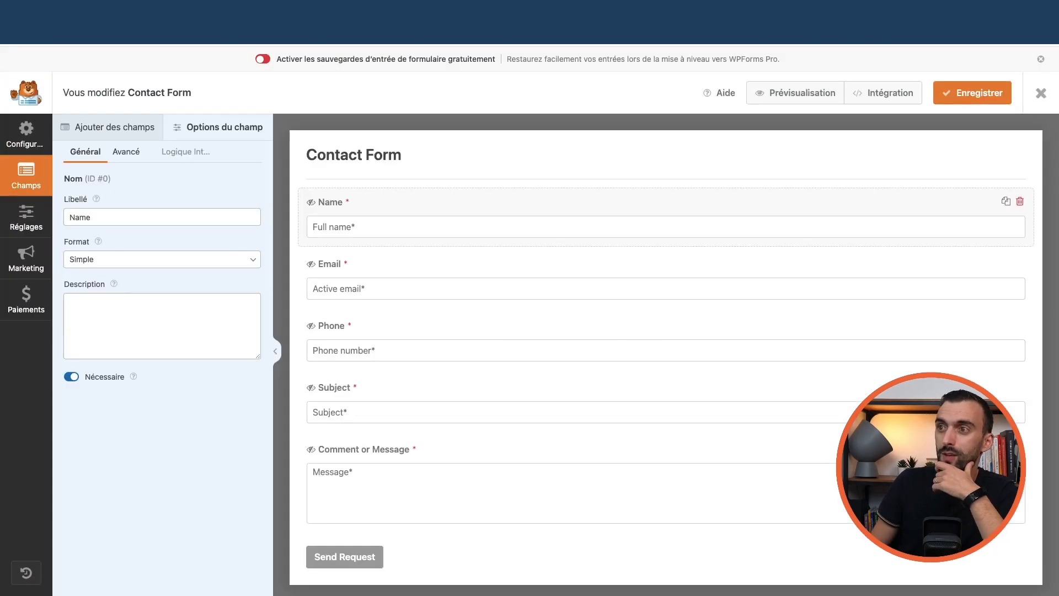
Close the form builder and bring up the FluentSMTP e-mail logs
{"action": "left_click", "coordinate": [1041, 95]}
{"action": "scroll", "coordinate": [47, 366], "scroll_direction": "down", "scroll_amount": 1}
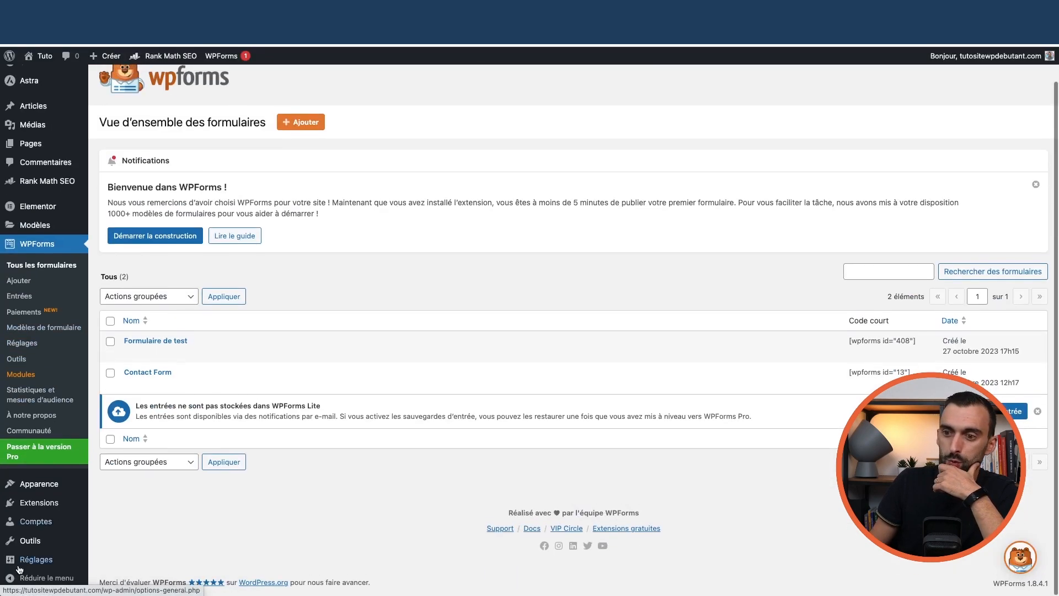
{"action": "mouse_move", "coordinate": [61, 563]}
{"action": "left_click", "coordinate": [148, 551]}
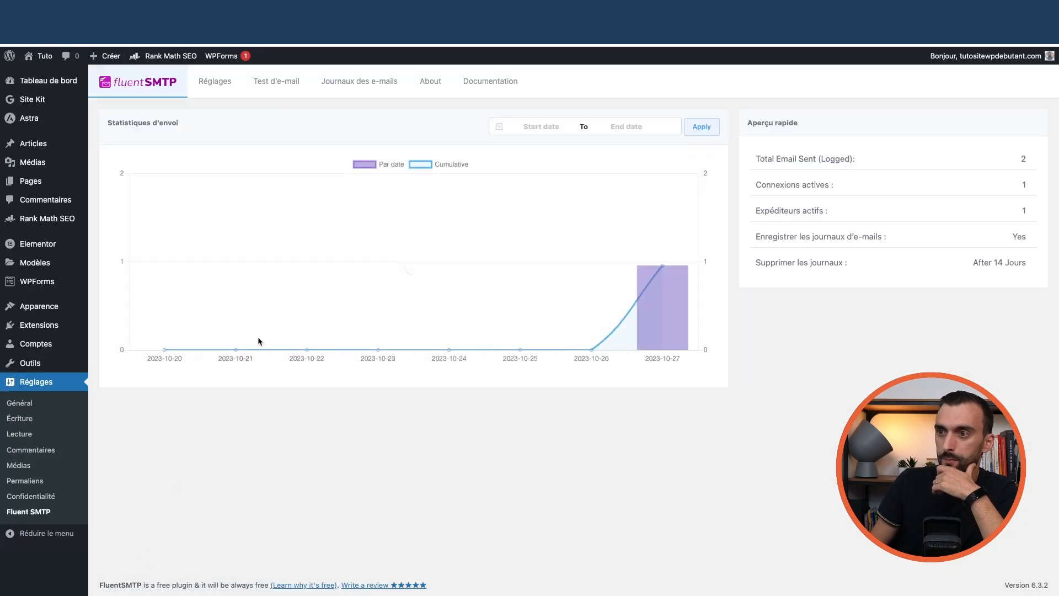
{"action": "left_click", "coordinate": [292, 82]}
{"action": "left_click", "coordinate": [359, 82]}
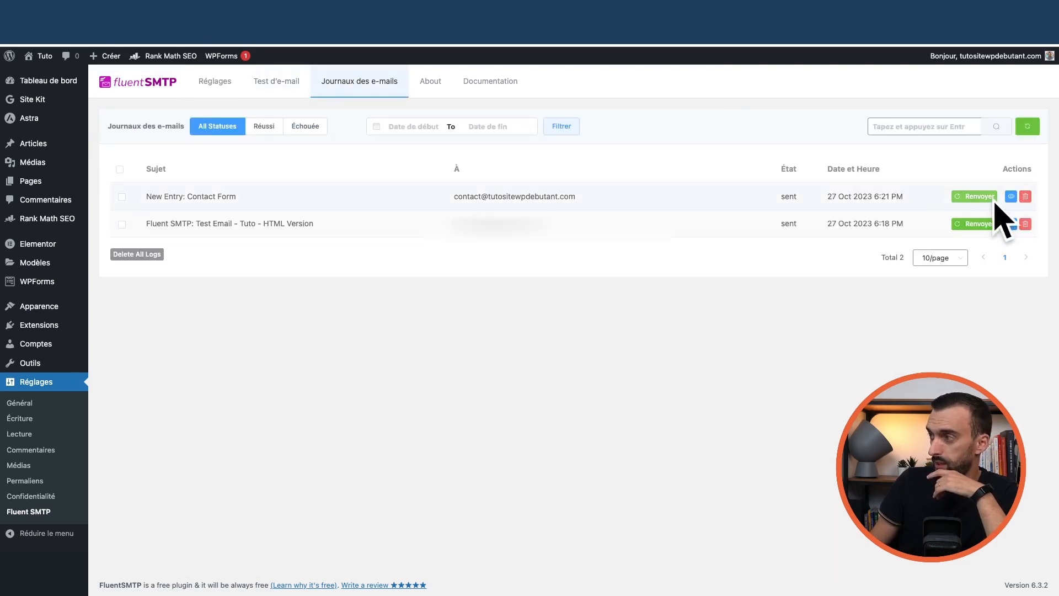
Inspect the New Entry: Contact Form log, confirming sender and recipient are the contact address
{"action": "left_click", "coordinate": [1011, 196]}
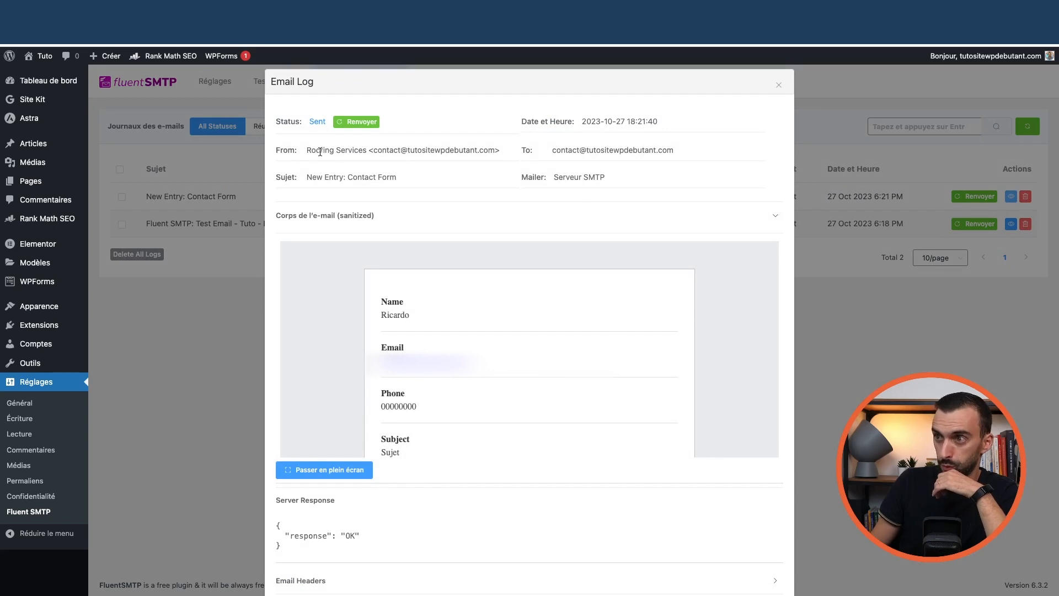
{"action": "left_click_drag", "start_coordinate": [314, 151], "coordinate": [316, 152]}
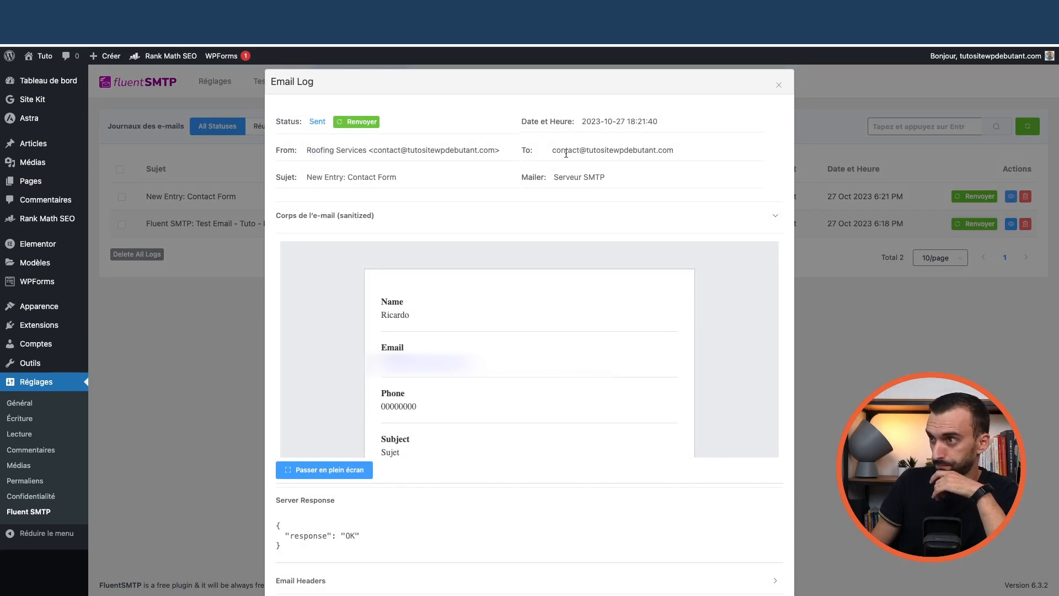
{"action": "scroll", "coordinate": [497, 320], "scroll_direction": "down", "scroll_amount": 2}
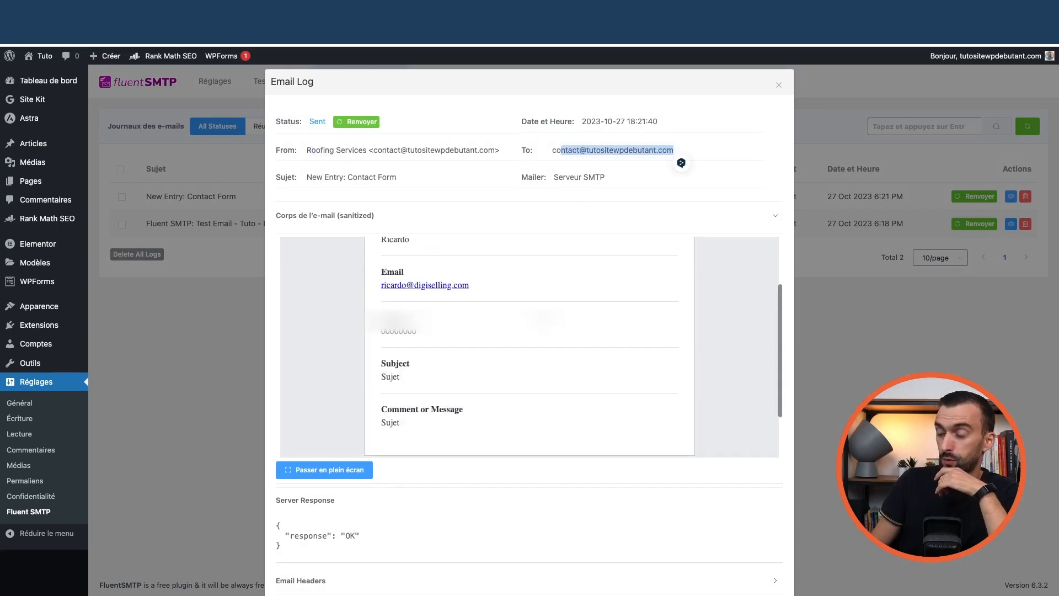
{"action": "scroll", "coordinate": [529, 320], "scroll_direction": "up", "scroll_amount": 2}
{"action": "left_click", "coordinate": [779, 87]}
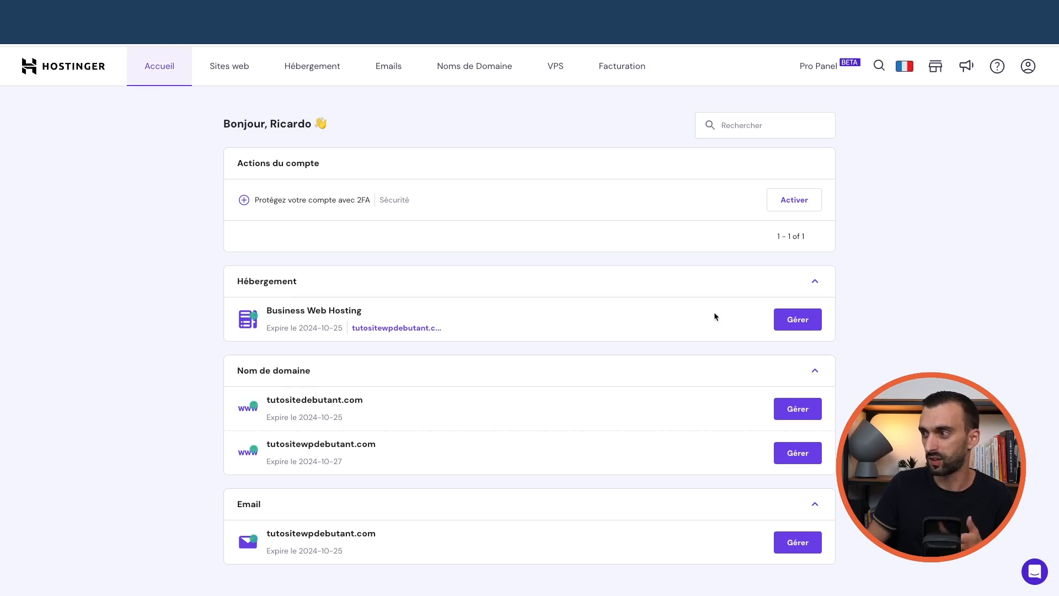
Enable LiteSpeed caching for tutositewpdebutant.com from the Business Web Hosting WordPress overview
{"action": "left_click", "coordinate": [792, 324]}
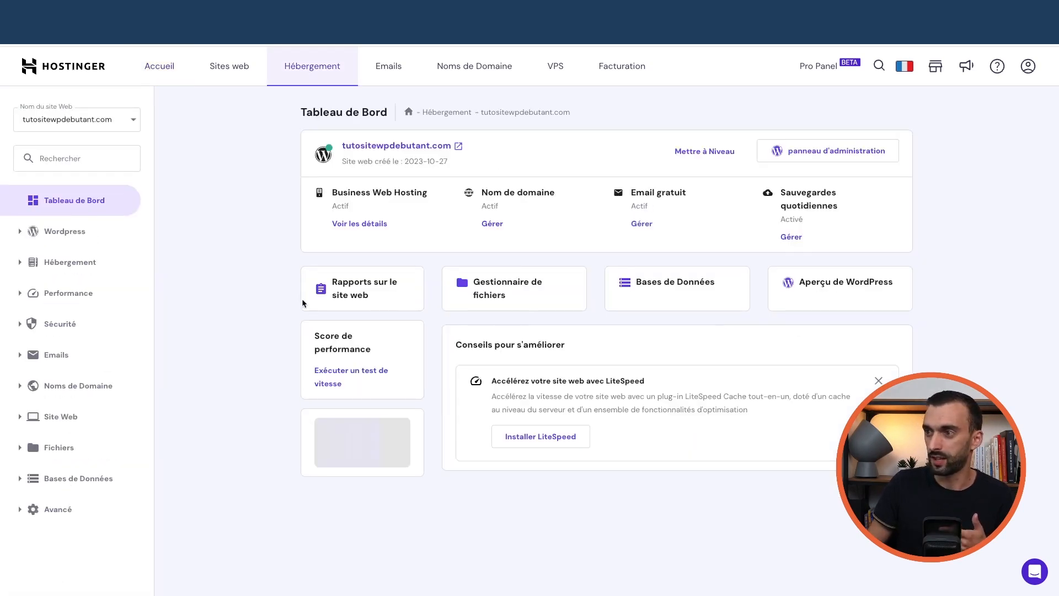
{"action": "left_click", "coordinate": [55, 232]}
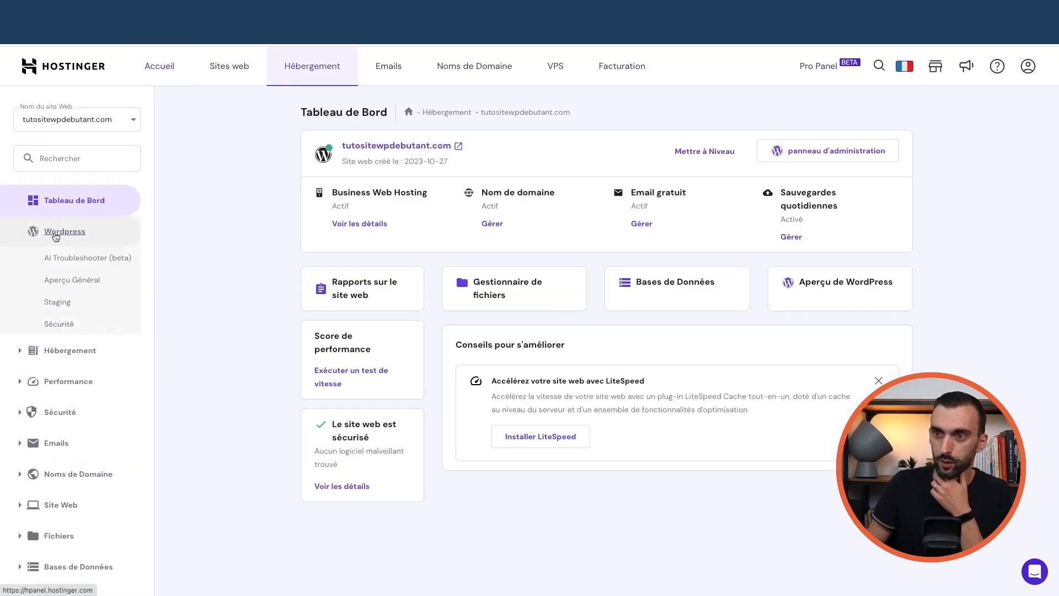
{"action": "left_click", "coordinate": [77, 282]}
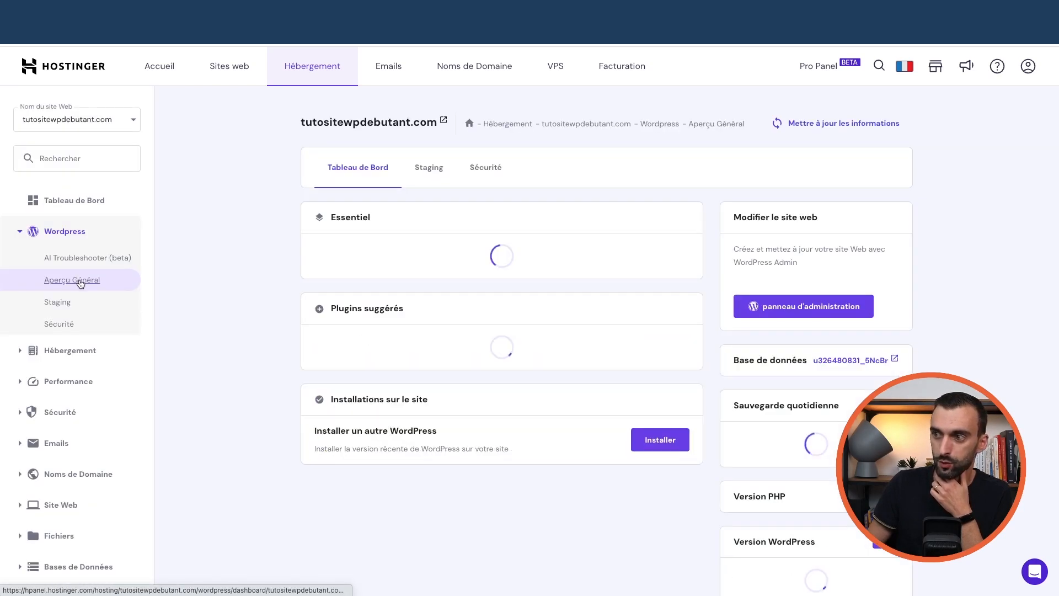
{"action": "left_click", "coordinate": [66, 202]}
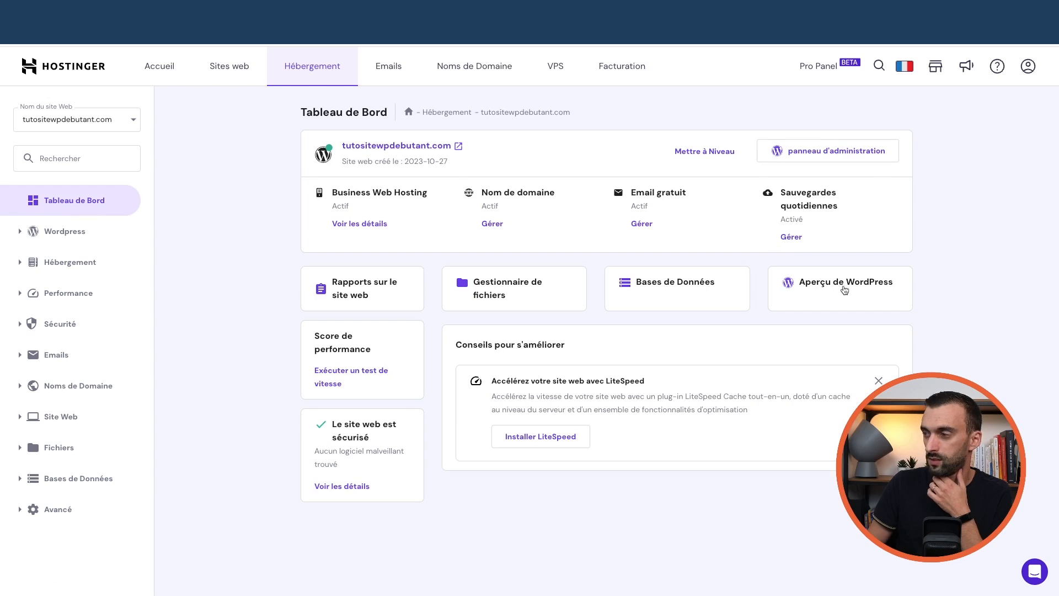
{"action": "left_click", "coordinate": [849, 292]}
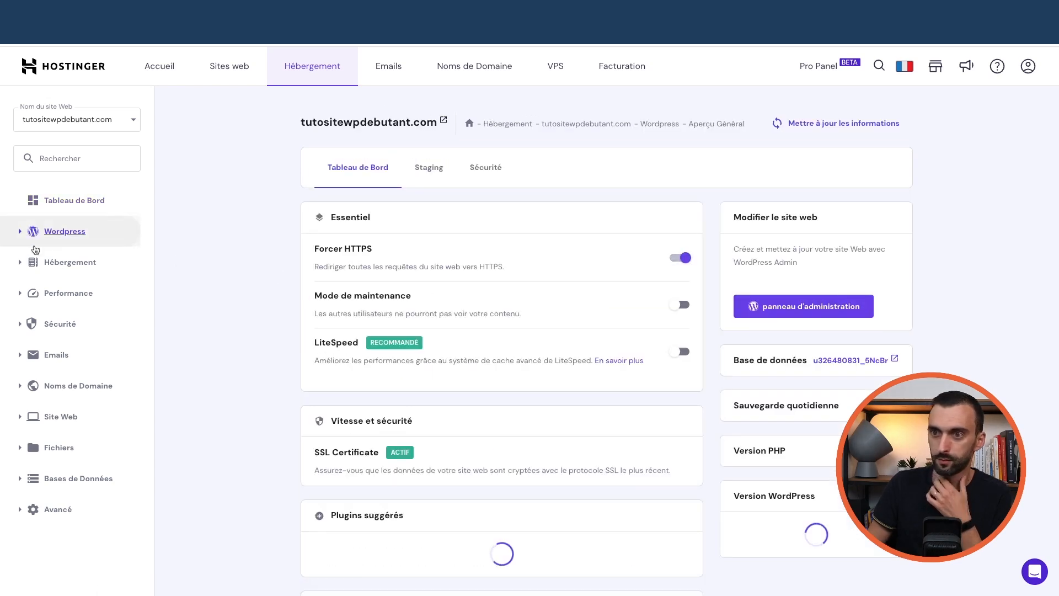
{"action": "left_click", "coordinate": [28, 241]}
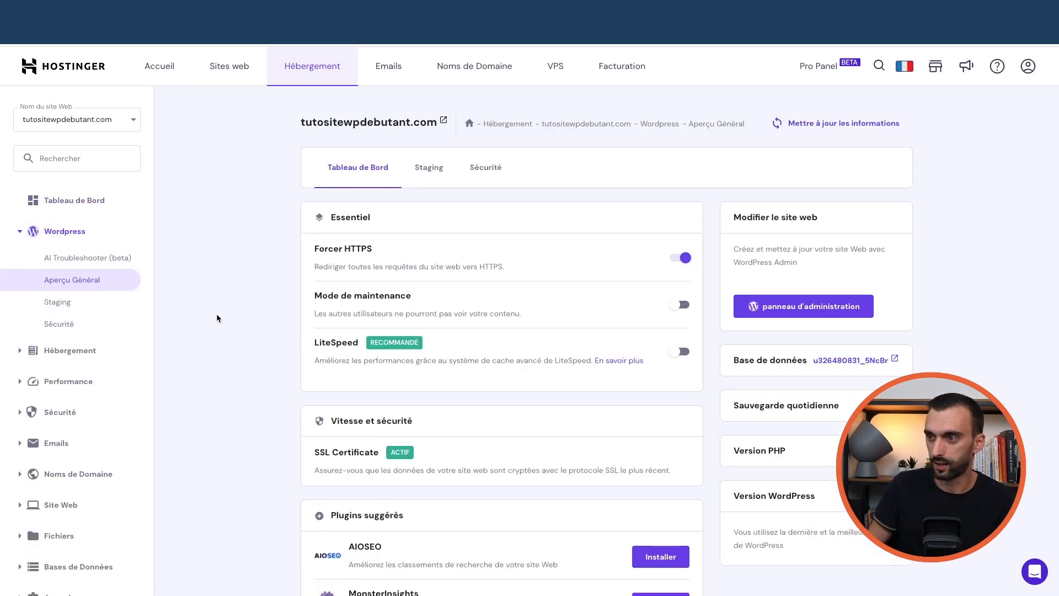
{"action": "left_click", "coordinate": [684, 353]}
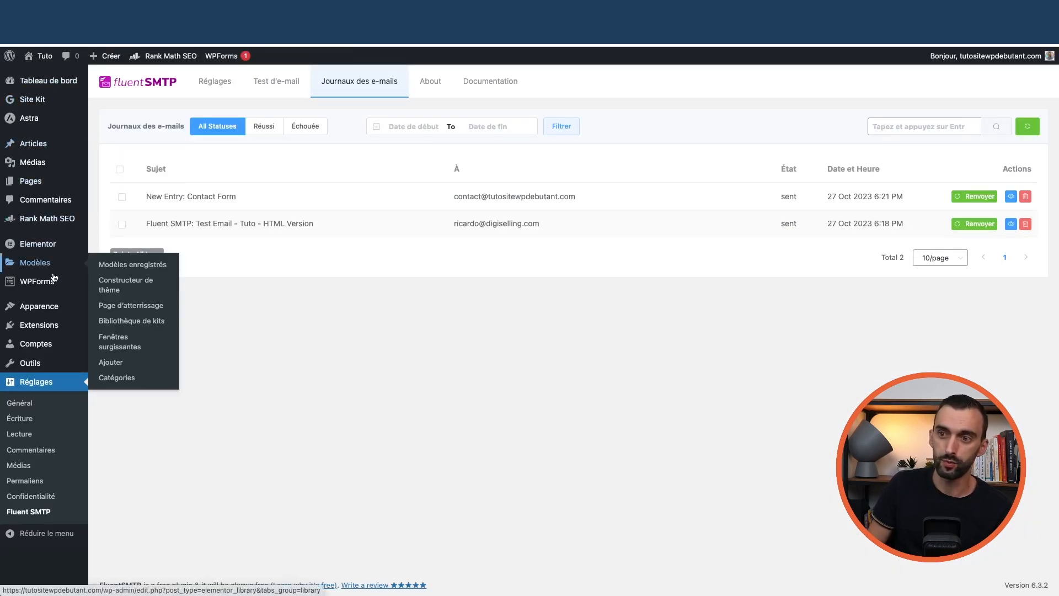
Purge all LiteSpeed caches from the installed plugins page's admin bar
{"action": "left_click", "coordinate": [142, 332]}
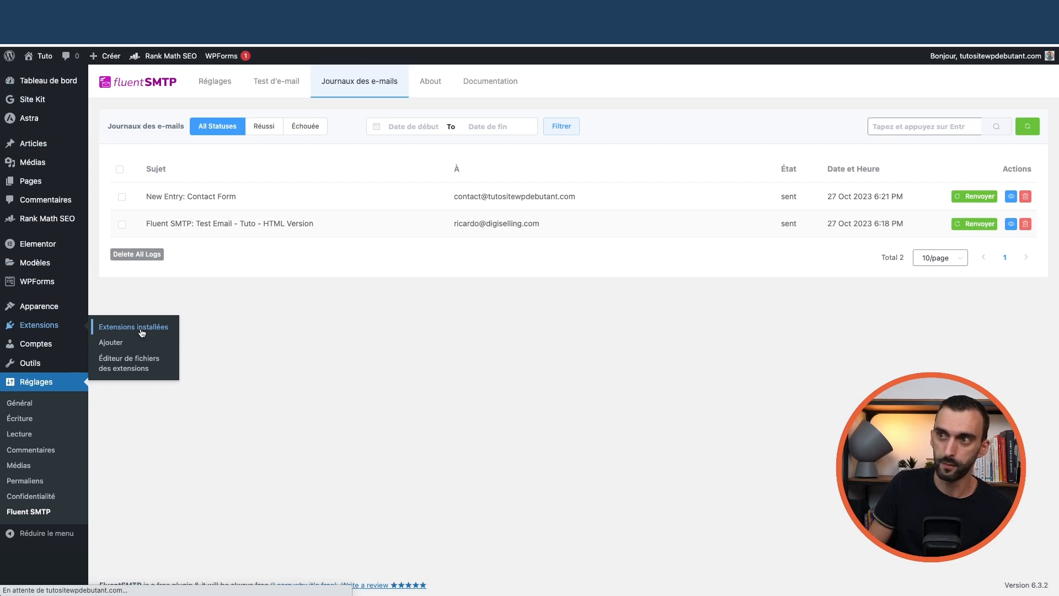
{"action": "scroll", "coordinate": [197, 338], "scroll_direction": "down", "scroll_amount": 5}
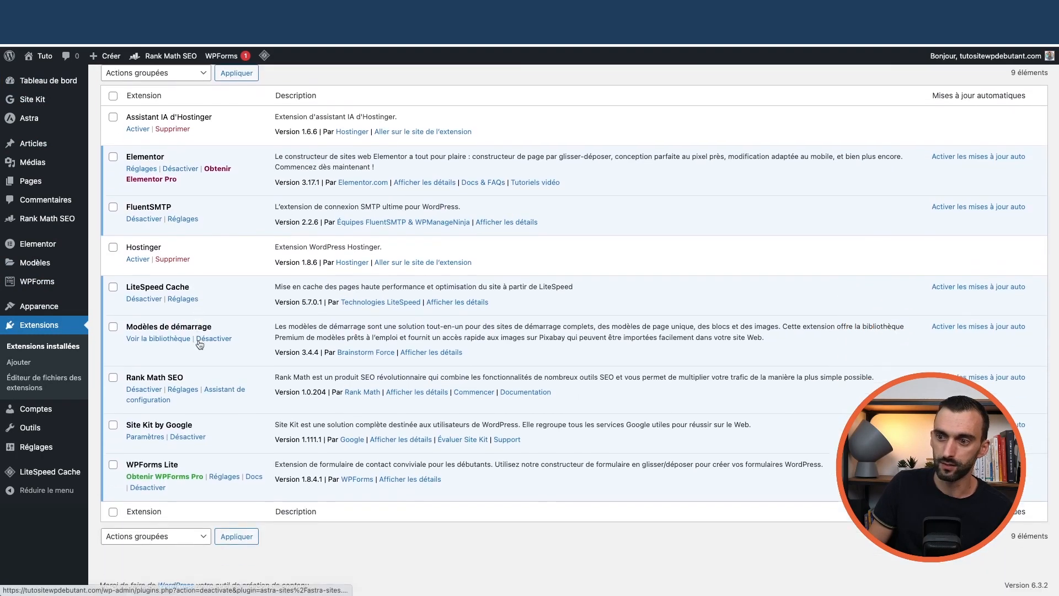
{"action": "scroll", "coordinate": [156, 323], "scroll_direction": "up", "scroll_amount": 1}
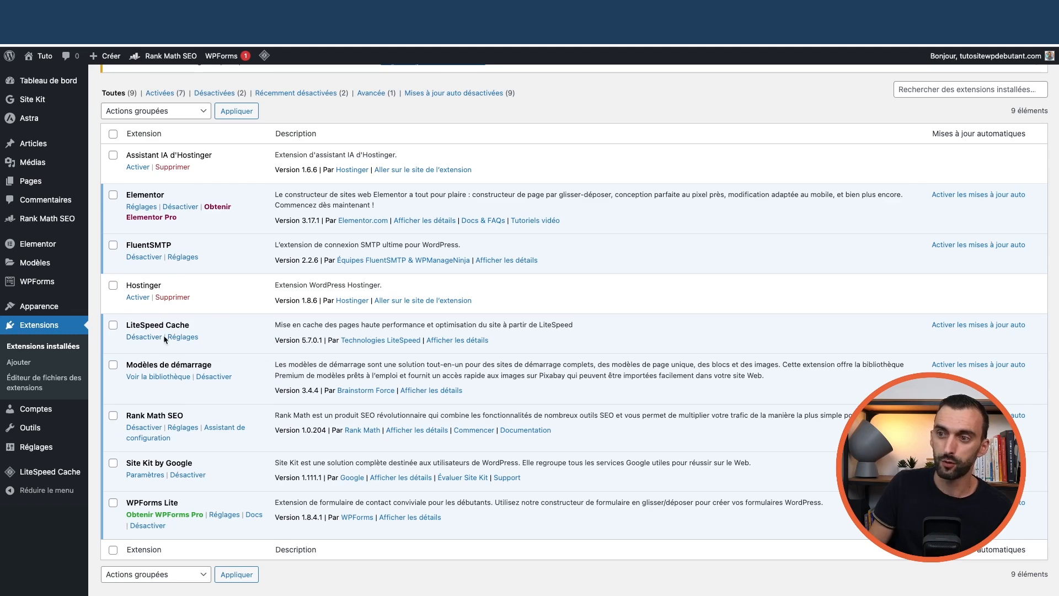
{"action": "scroll", "coordinate": [190, 303], "scroll_direction": "up", "scroll_amount": 5}
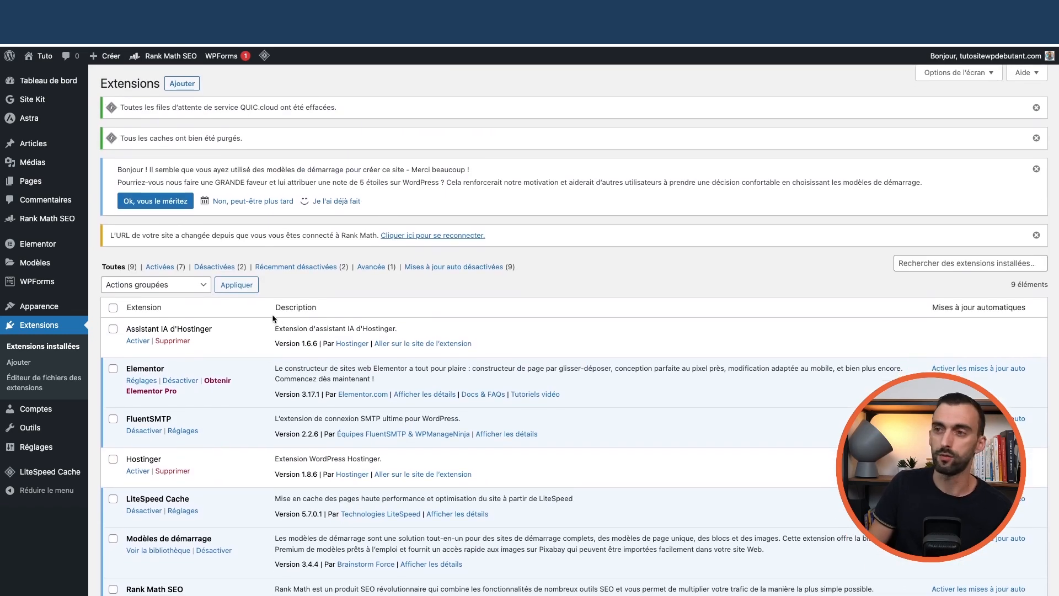
{"action": "mouse_move", "coordinate": [263, 57]}
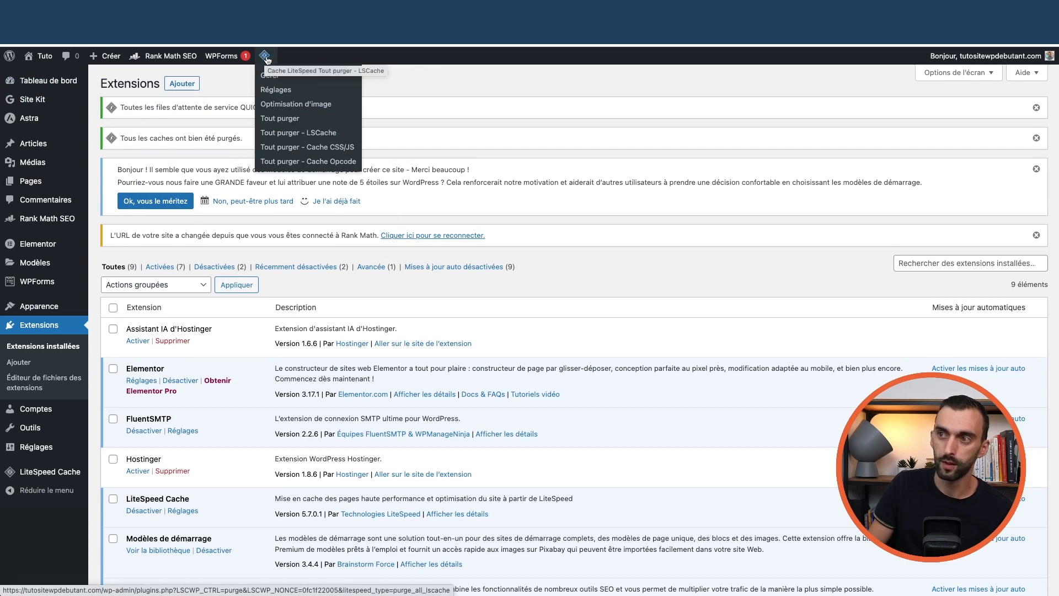
{"action": "left_click", "coordinate": [284, 119]}
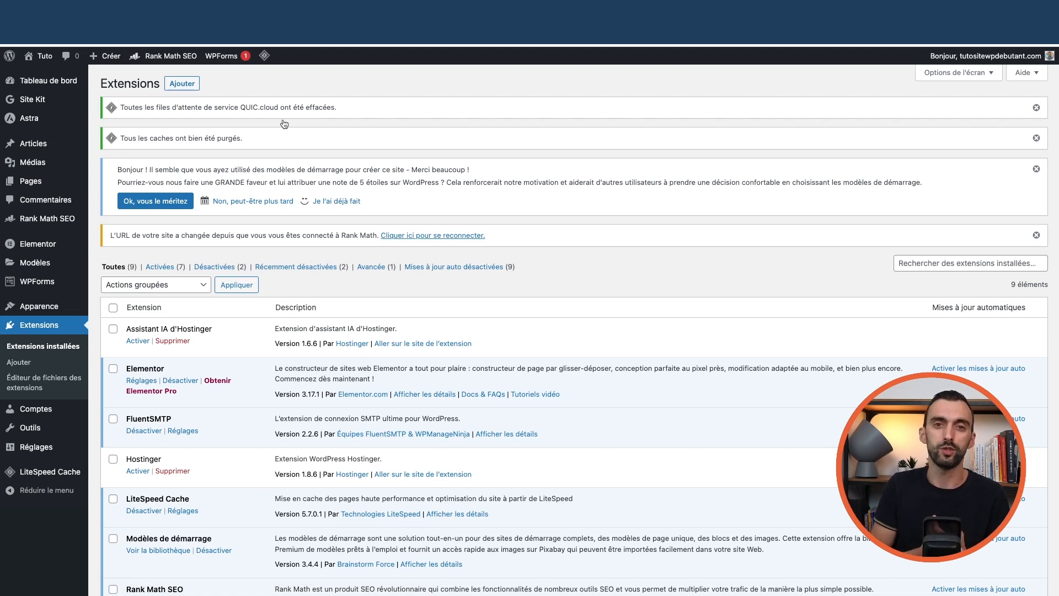
Visit the live ATTAB roofing home page via the admin dashboard
{"action": "mouse_move", "coordinate": [66, 81]}
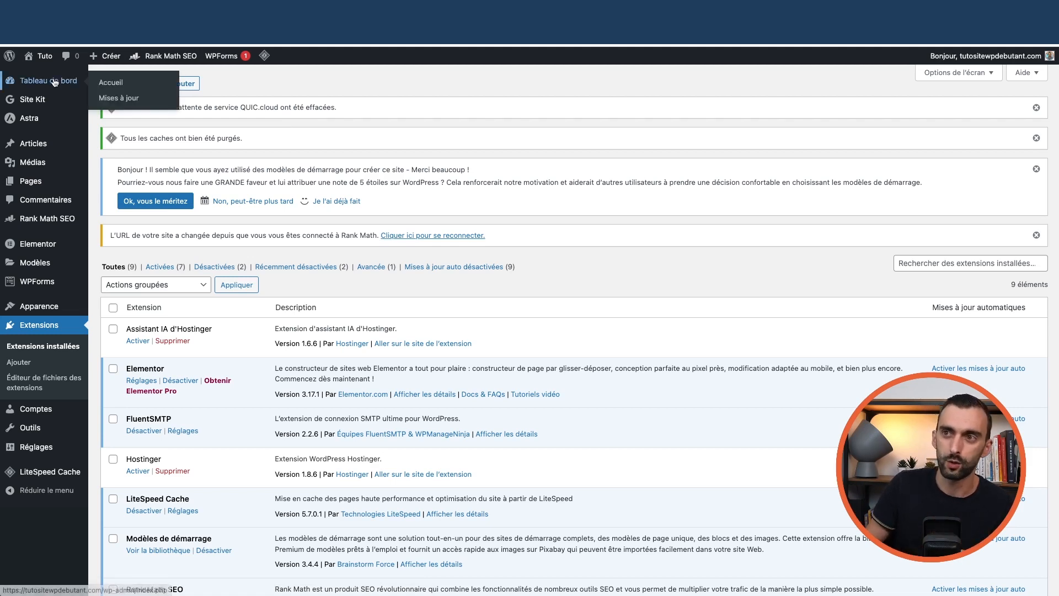
{"action": "left_click", "coordinate": [110, 83]}
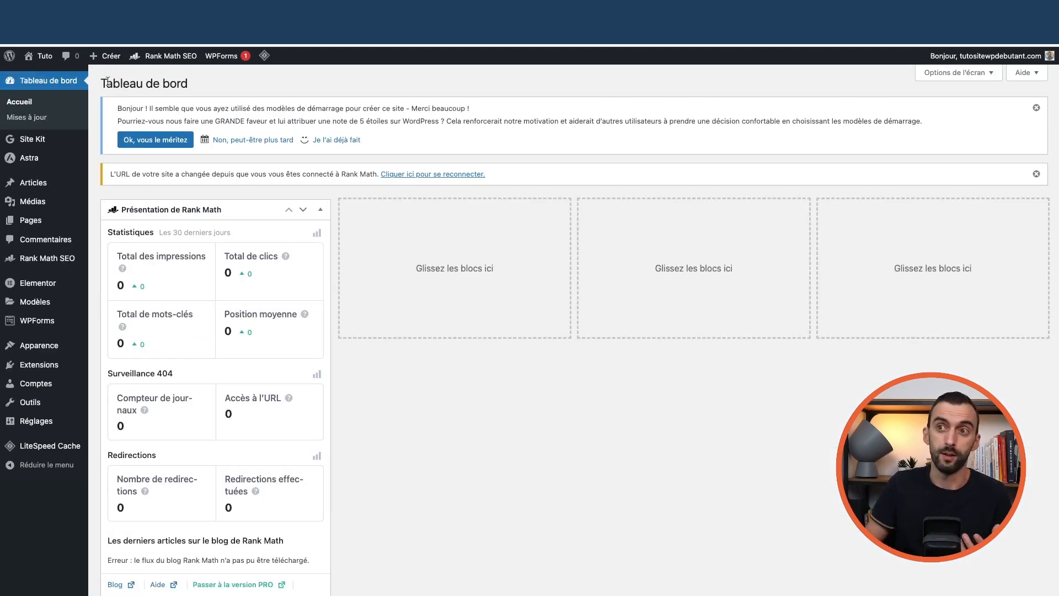
{"action": "left_click", "coordinate": [42, 73]}
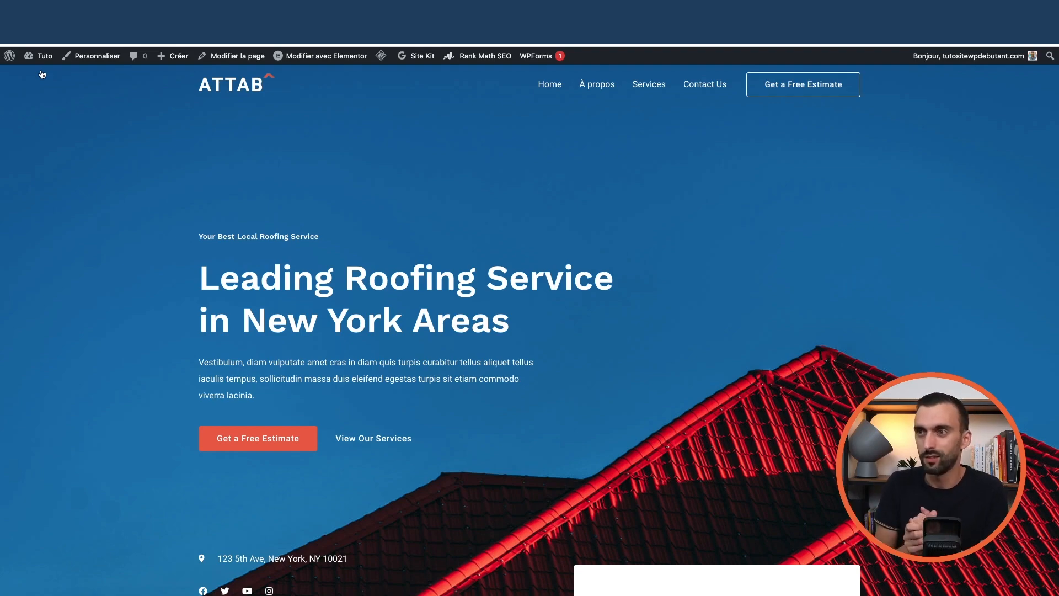
{"action": "scroll", "coordinate": [251, 174], "scroll_direction": "down", "scroll_amount": 10}
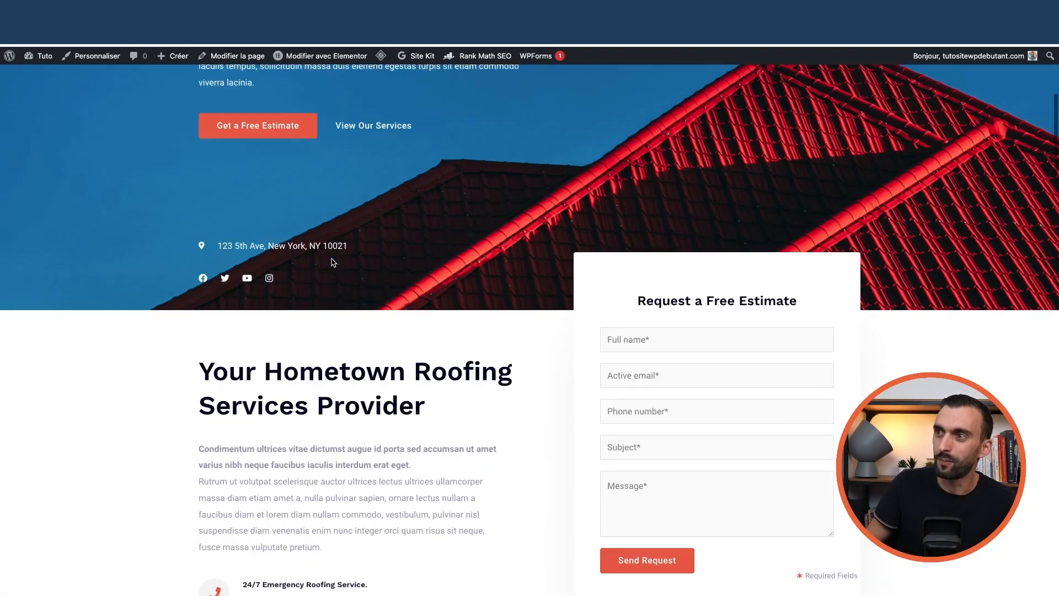
{"action": "scroll", "coordinate": [386, 268], "scroll_direction": "down", "scroll_amount": 10}
{"action": "scroll", "coordinate": [388, 269], "scroll_direction": "down", "scroll_amount": 8}
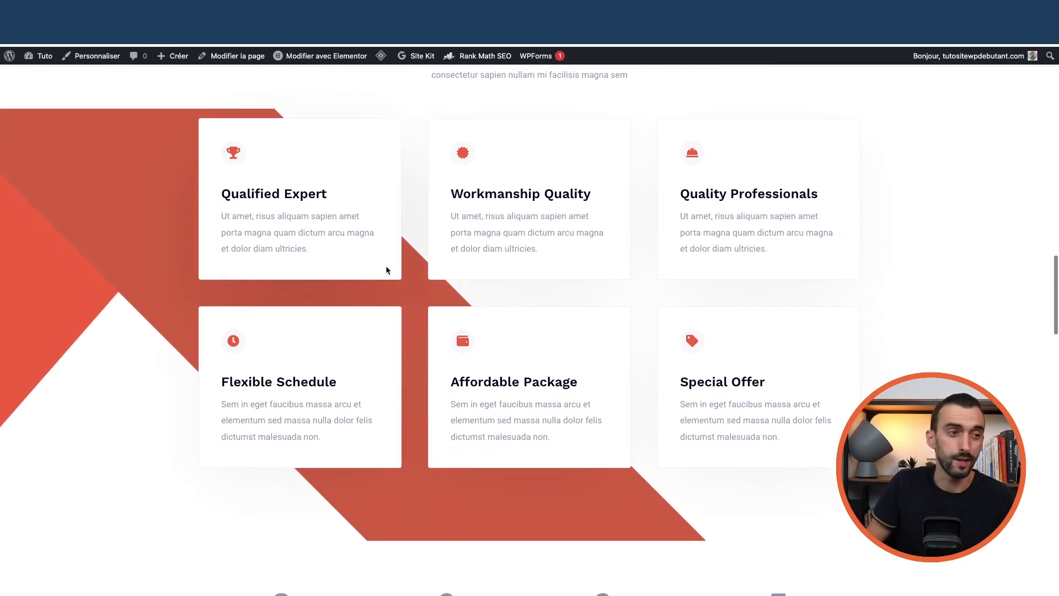
{"action": "scroll", "coordinate": [386, 268], "scroll_direction": "up", "scroll_amount": 15}
{"action": "scroll", "coordinate": [384, 270], "scroll_direction": "up", "scroll_amount": 10}
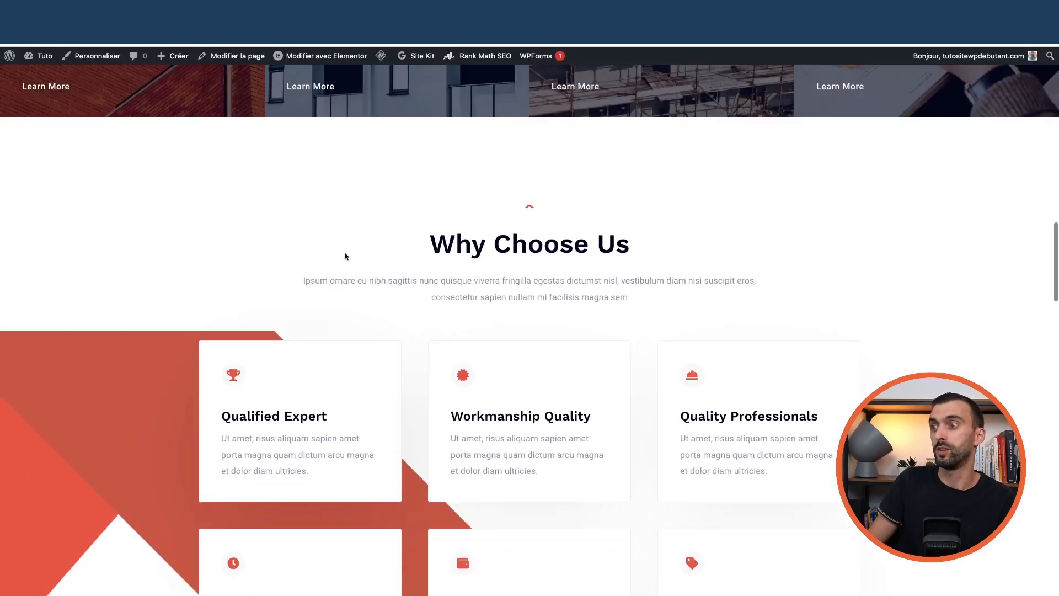
{"action": "scroll", "coordinate": [347, 255], "scroll_direction": "up", "scroll_amount": 10}
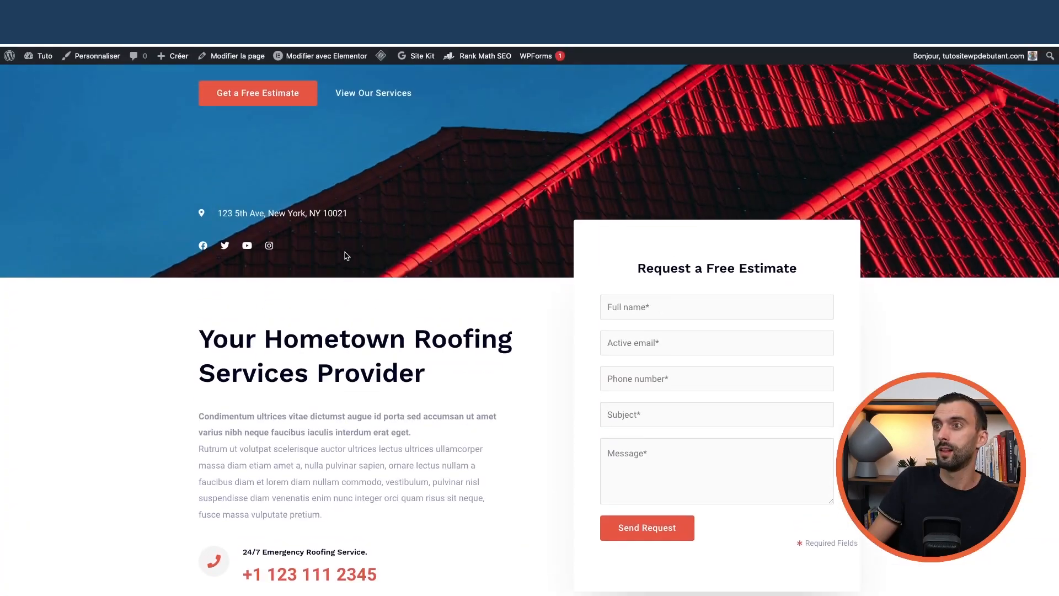